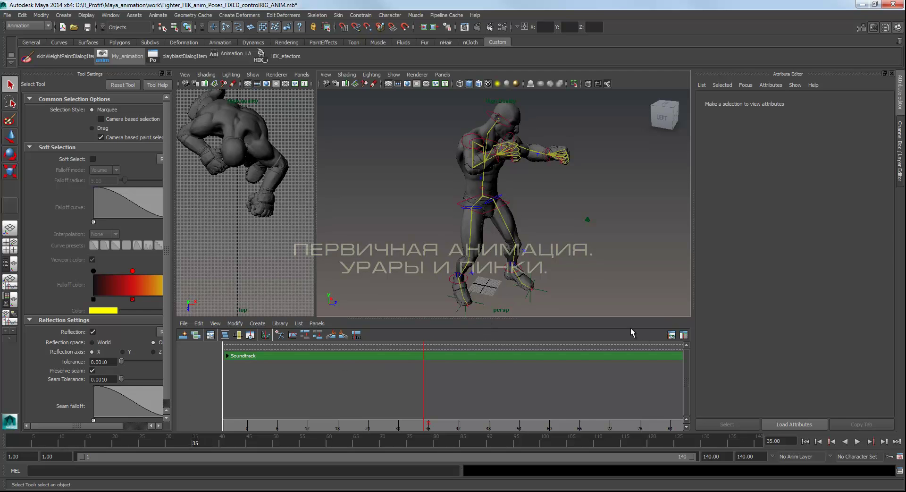
Switch the lower panel between curve graph and clip timeline while picking hips, wrist and shoulder effectors.
click(671, 336)
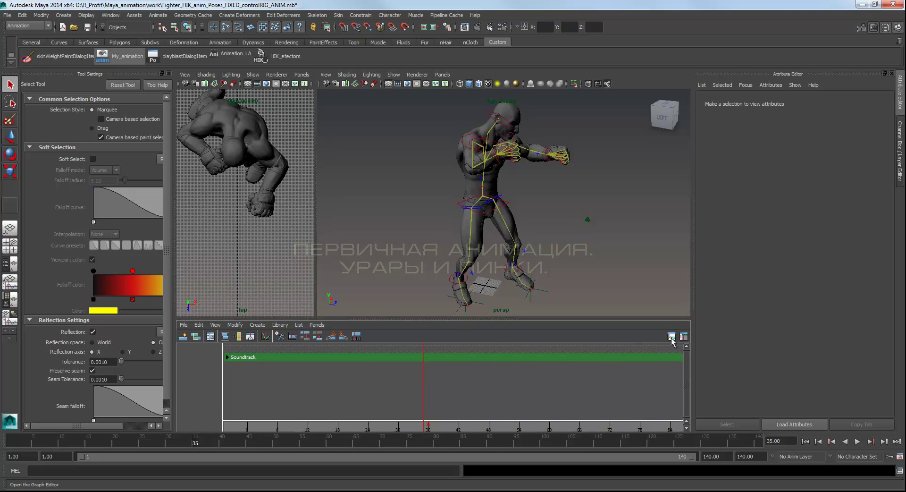
click(685, 337)
click(672, 337)
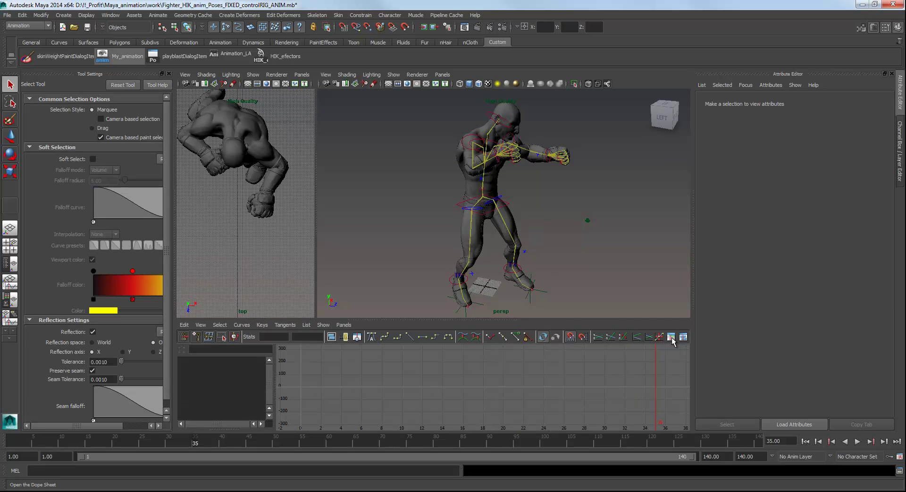
click(458, 201)
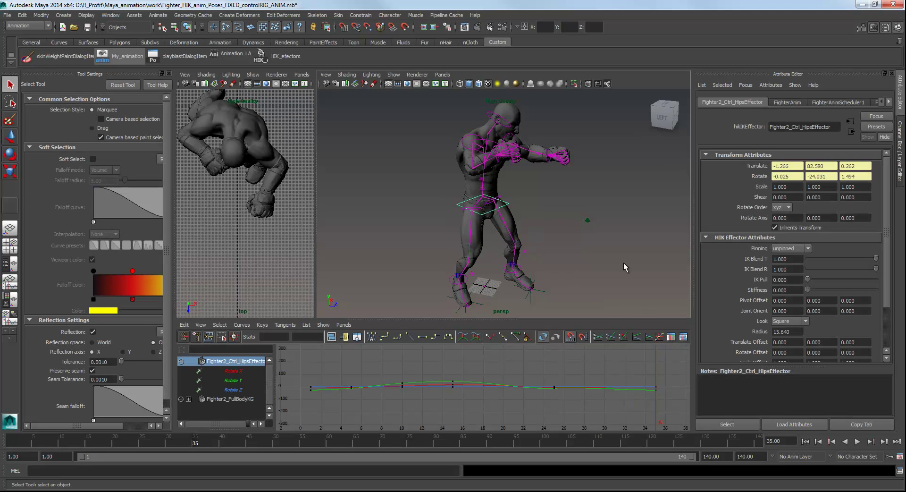
click(548, 161)
click(514, 142)
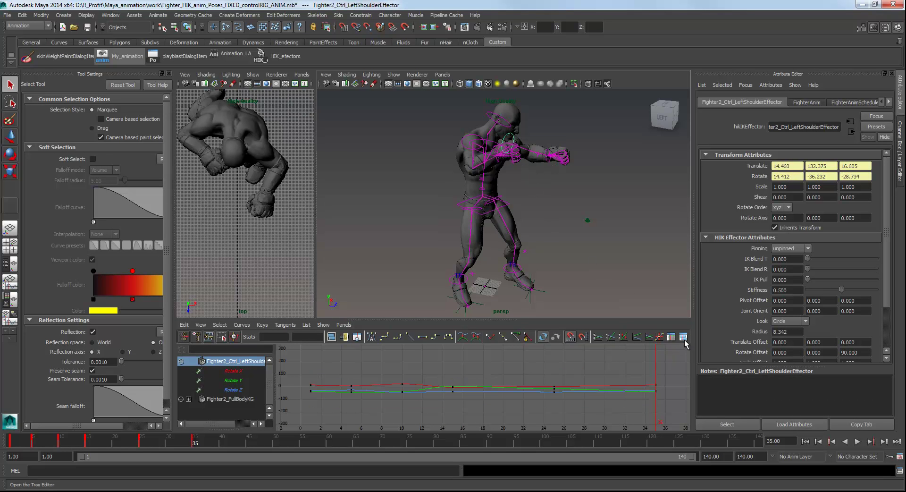
click(684, 337)
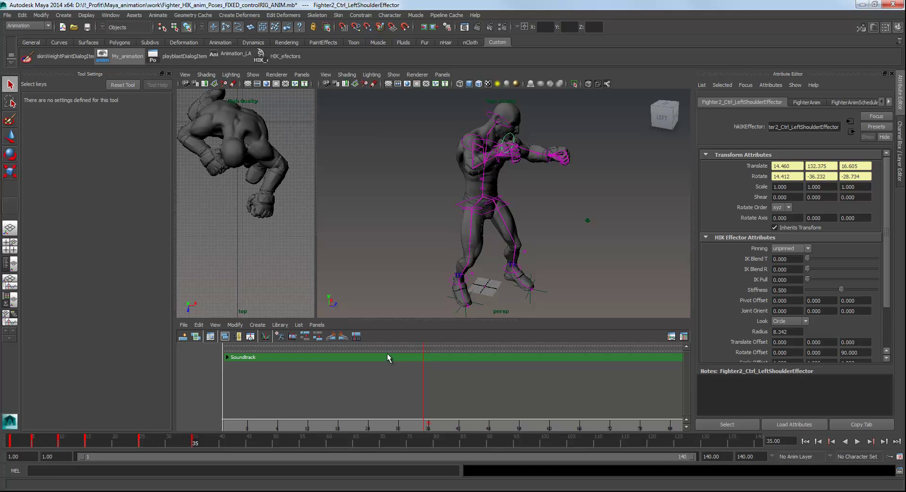
click(564, 199)
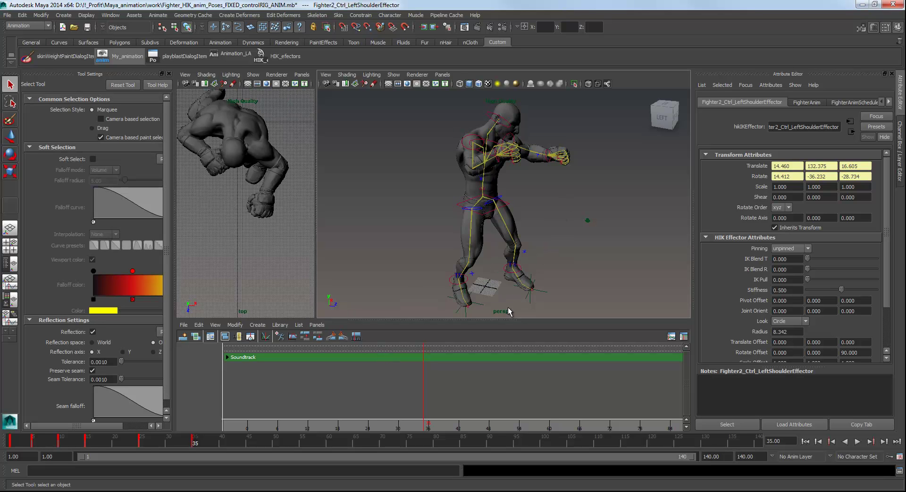
click(452, 211)
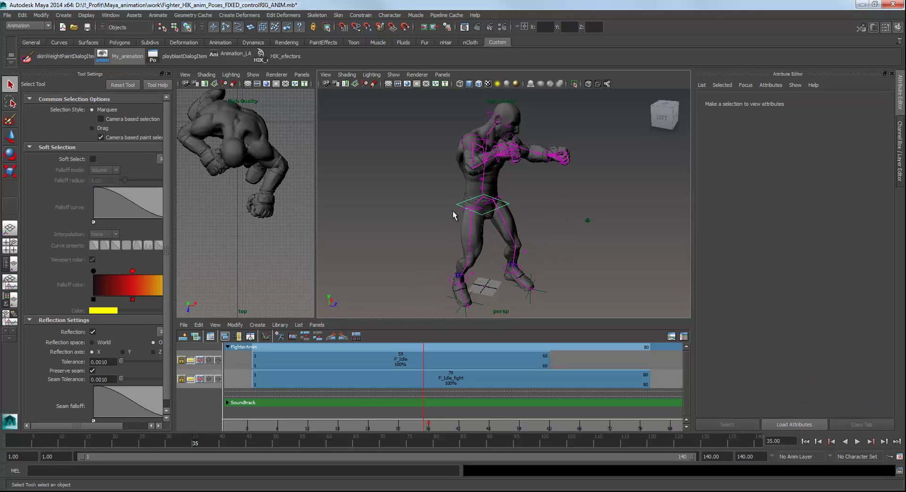
Make FighterAnim the current character set, then set the current character set back to none.
click(299, 325)
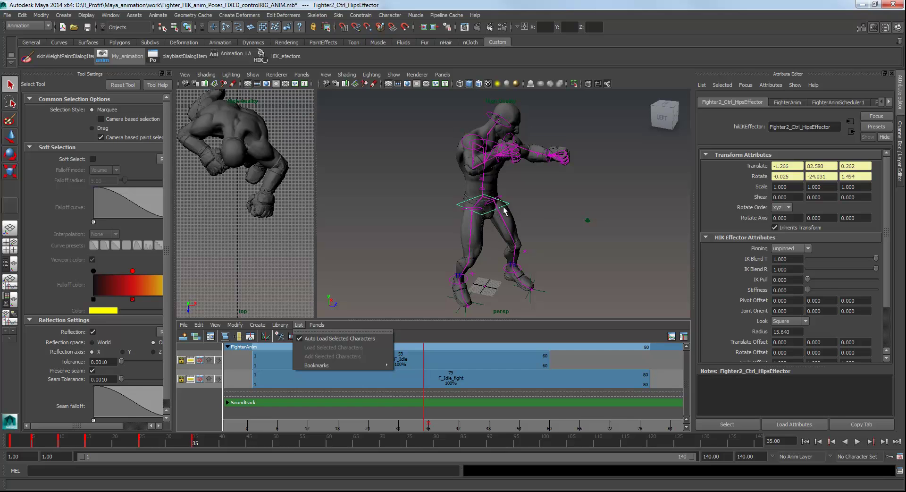
click(613, 291)
click(831, 456)
click(845, 468)
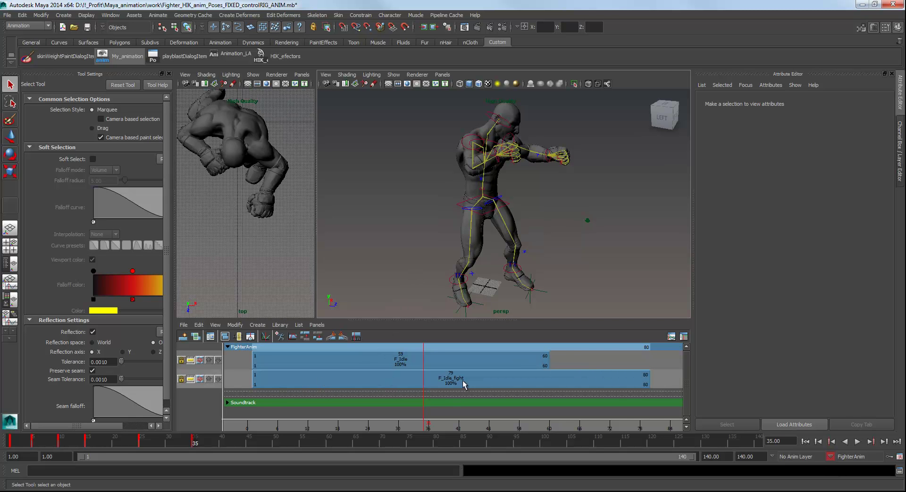
click(831, 457)
click(845, 459)
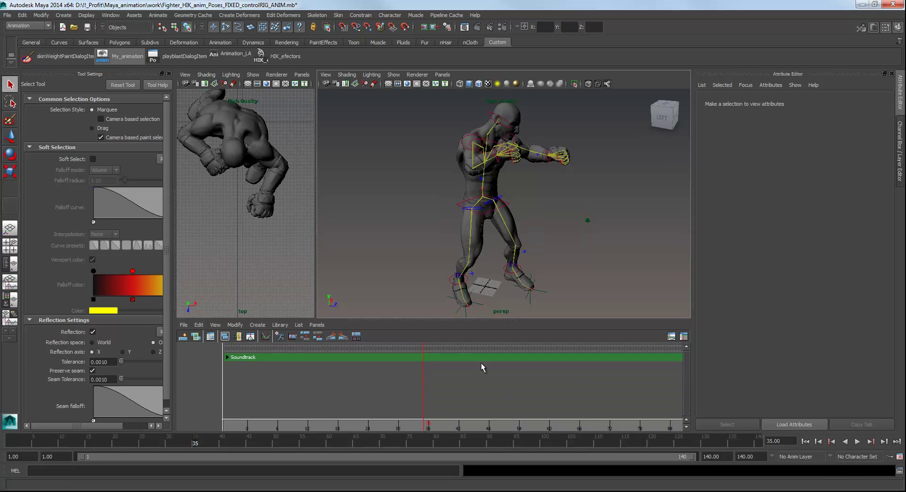
Reselect the hips effector, show its rotation curves in the Graph Editor, and open List.
click(460, 209)
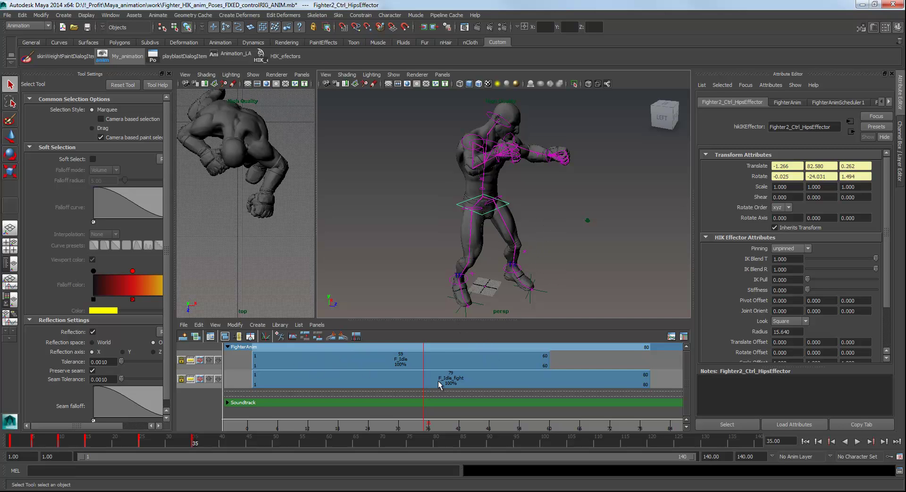
click(562, 210)
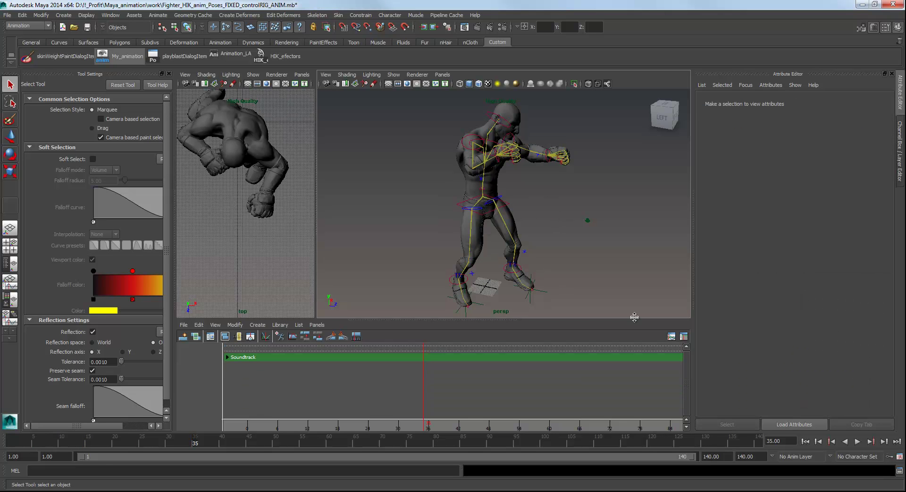
click(456, 209)
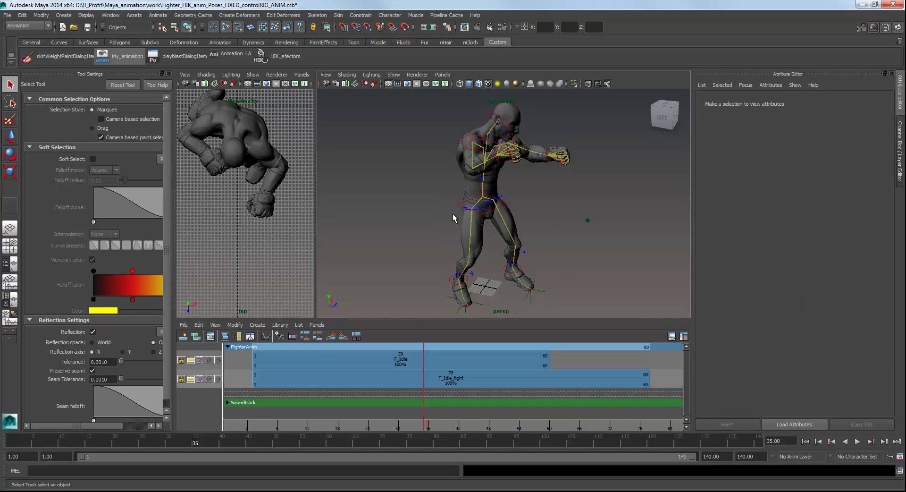
click(674, 338)
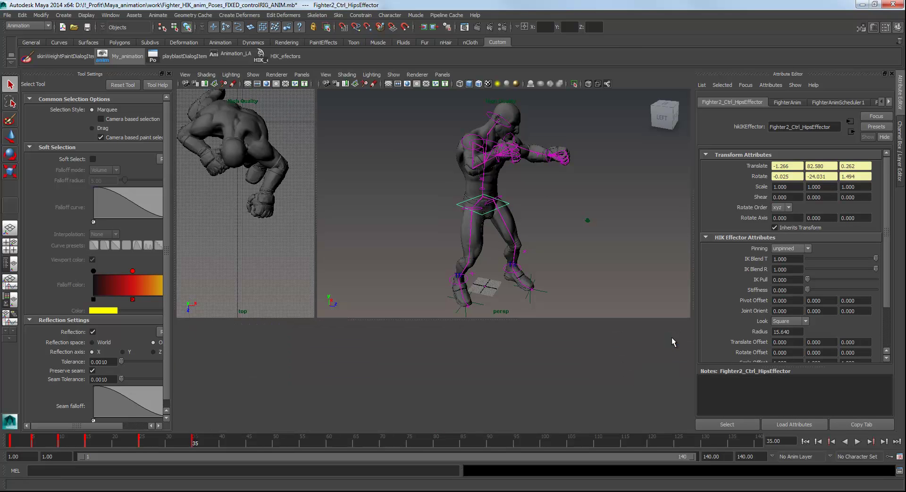
click(306, 325)
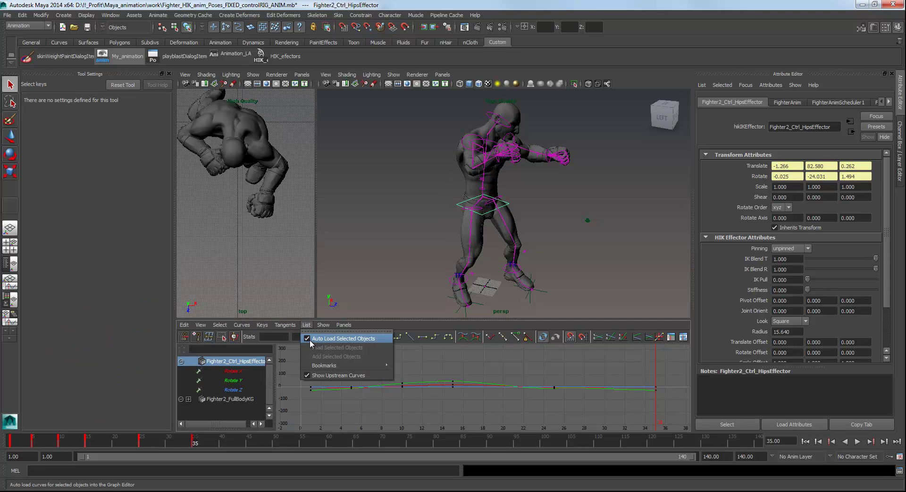
Turn off auto-loading of selected curves, then manually load and frame the head effector's curves.
click(312, 340)
key(q)
click(548, 163)
click(489, 126)
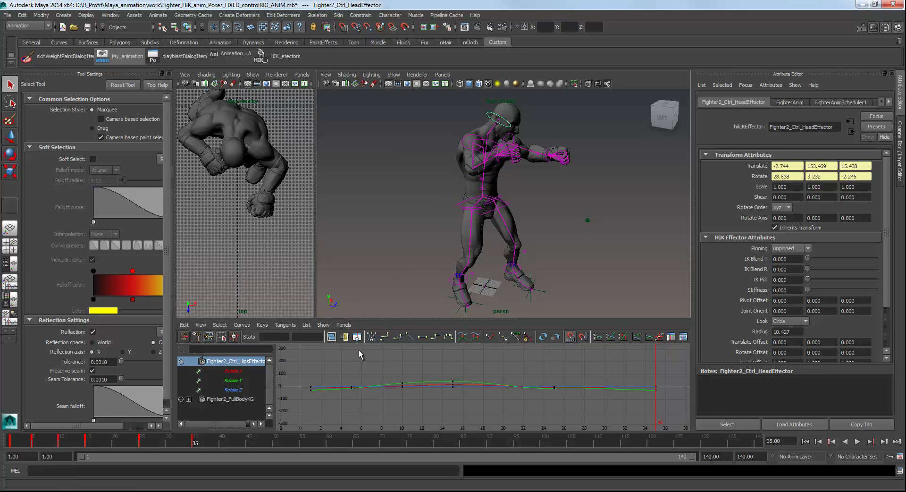
click(306, 324)
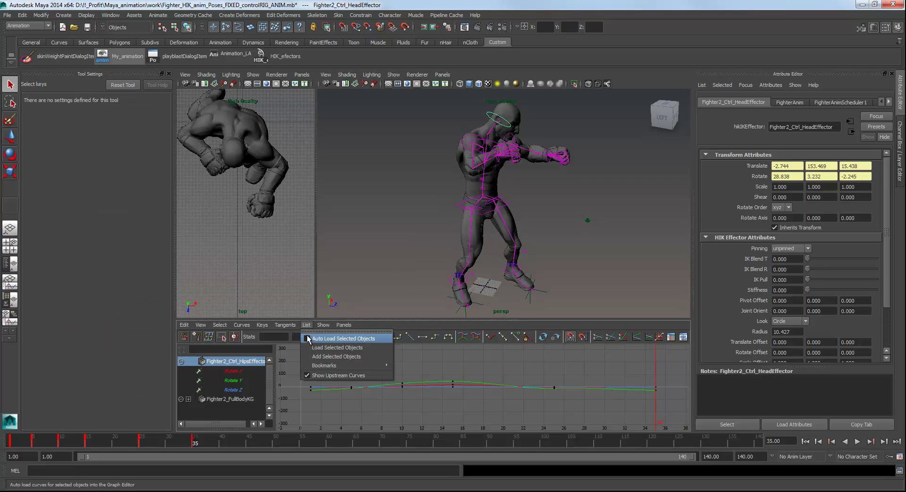
click(308, 338)
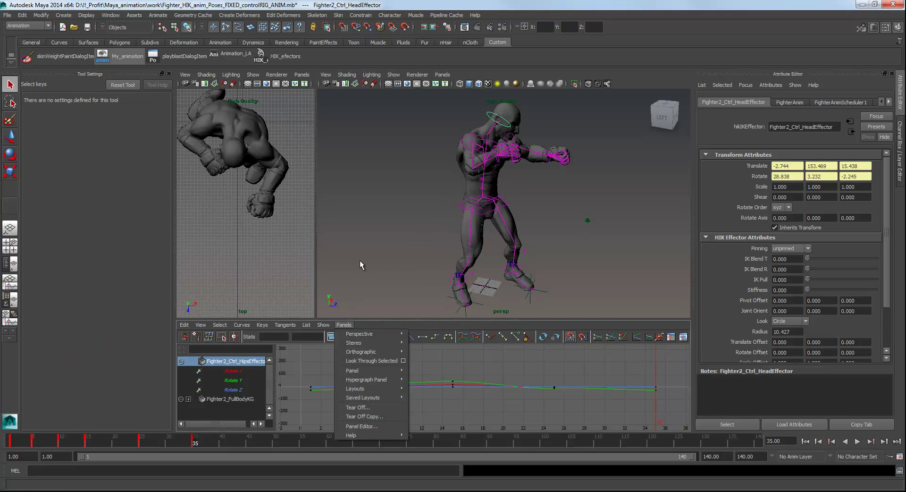
click(483, 197)
click(514, 129)
click(306, 325)
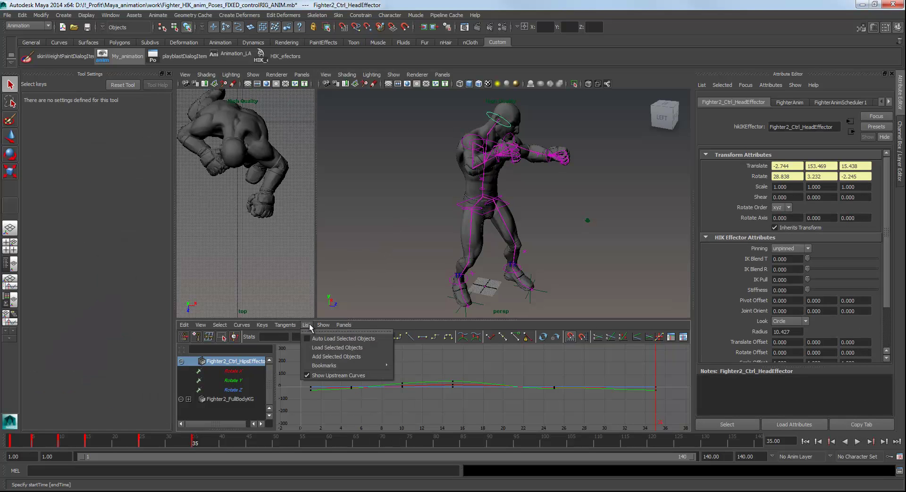
click(315, 348)
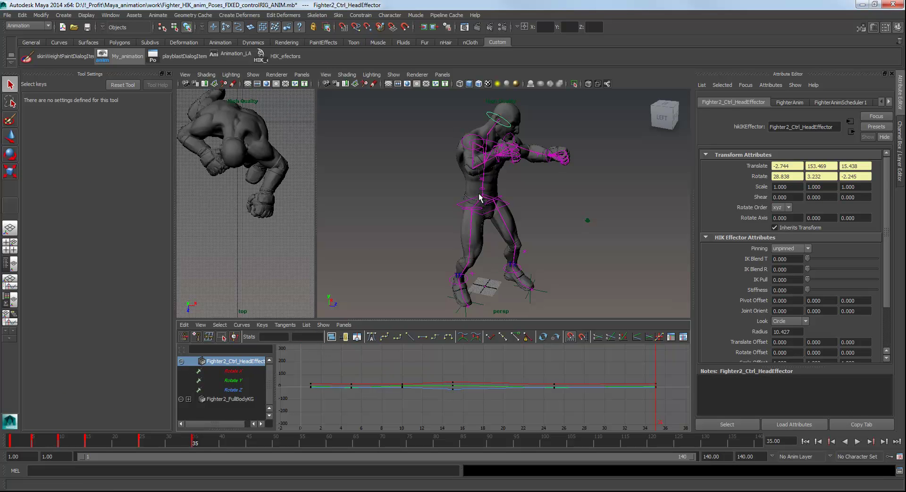
key(f)
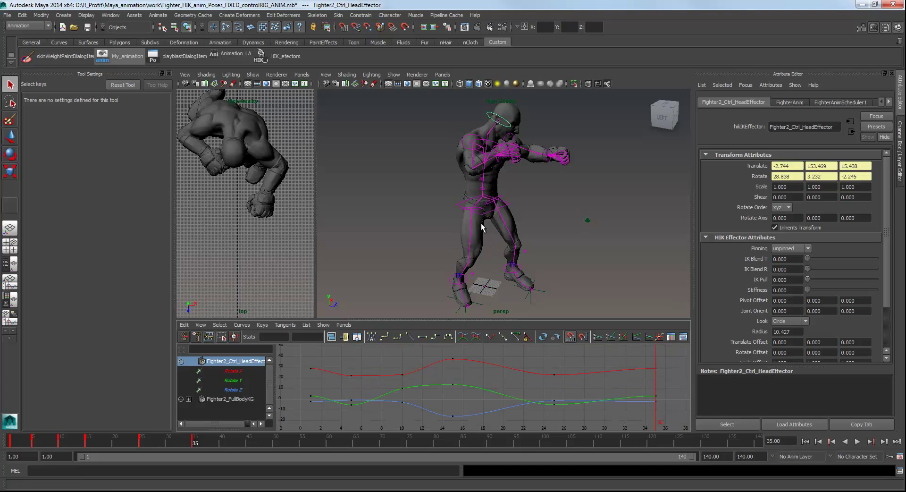
Load the hips effector's curves into the graph and turn auto-loading back on.
click(459, 202)
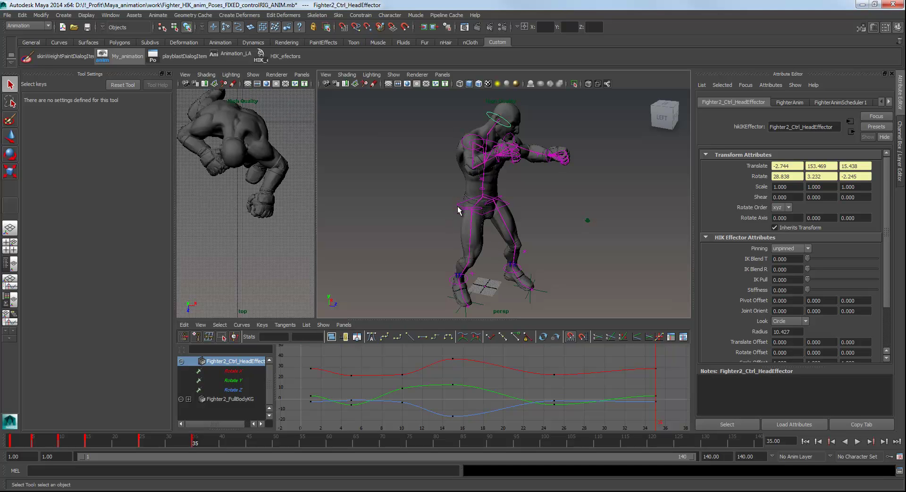
click(305, 325)
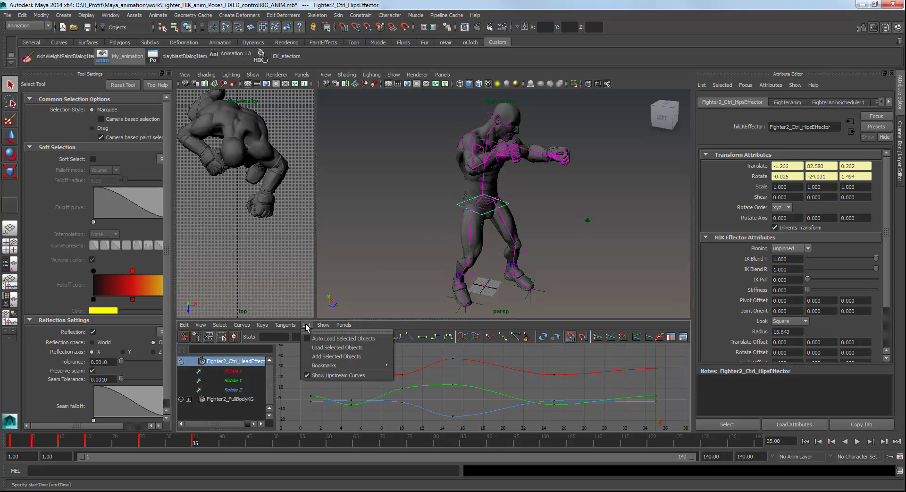
click(318, 346)
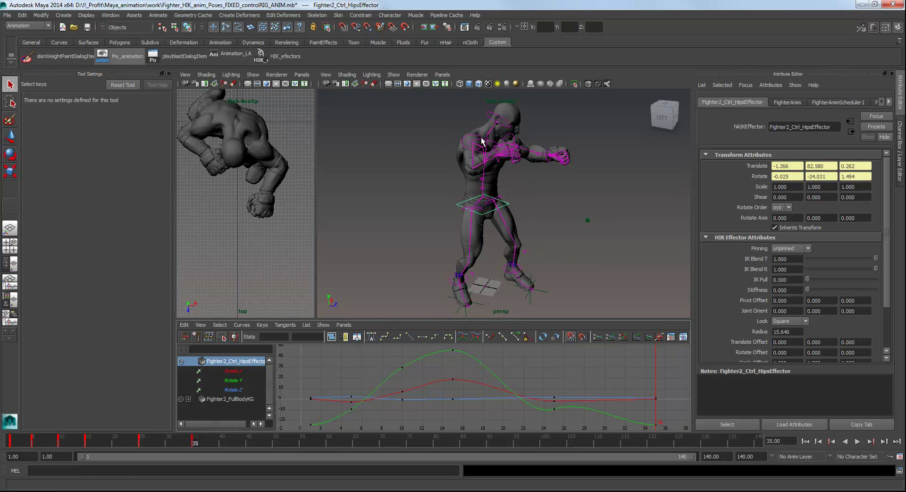
click(306, 325)
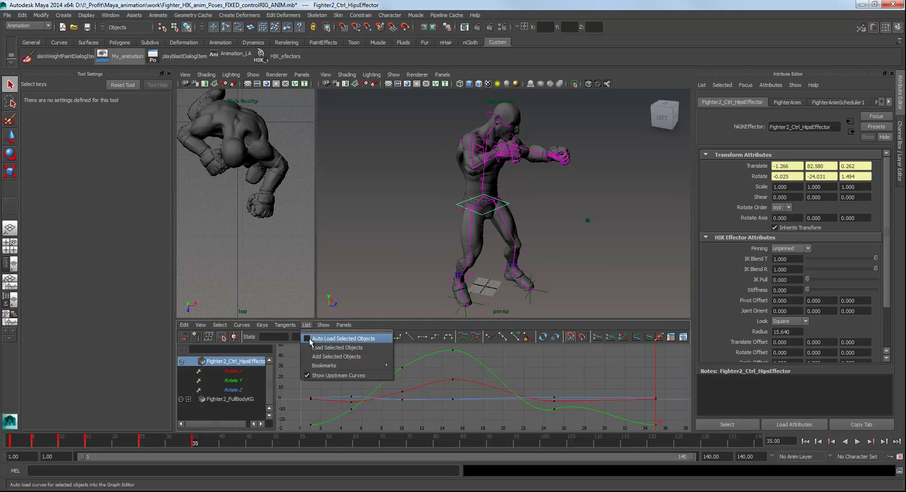
click(340, 337)
Select the chest, left wrist, left shoulder, head and right shoulder effectors, zooming out and back in on their curves.
click(485, 193)
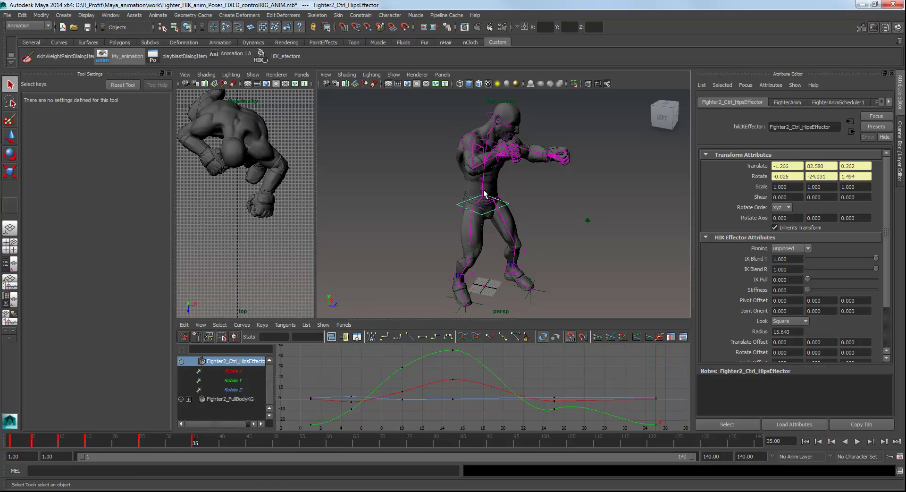
click(520, 144)
click(525, 142)
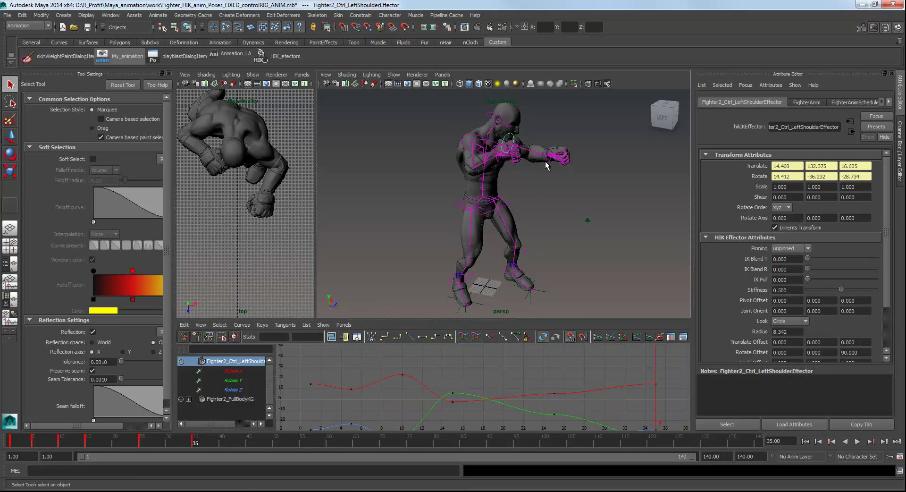
click(547, 158)
click(505, 130)
shift+click(506, 127)
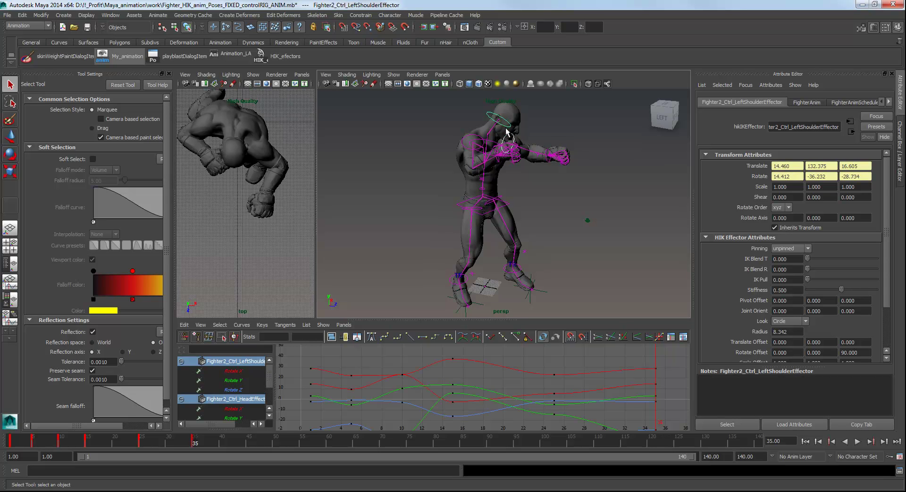
shift+click(478, 138)
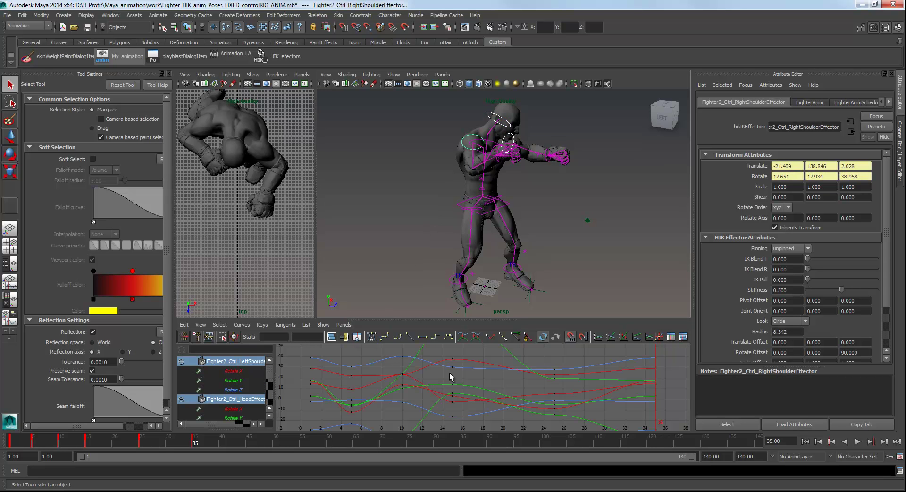
scroll(518, 373, down, 2)
scroll(510, 375, down, 3)
scroll(494, 375, down, 1)
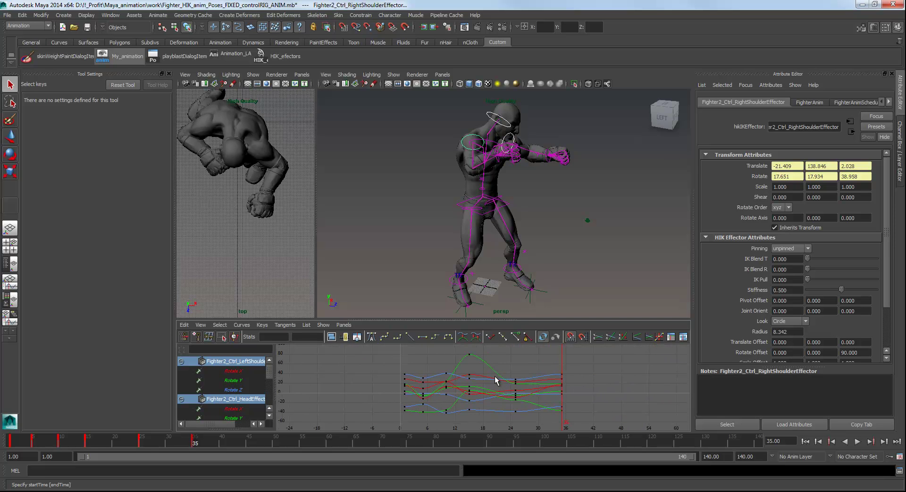
scroll(488, 372, up, 1)
scroll(488, 373, up, 1)
scroll(481, 373, up, 1)
Clear the rig selection and open the Dope Sheet from Window > Animation Editors.
click(531, 179)
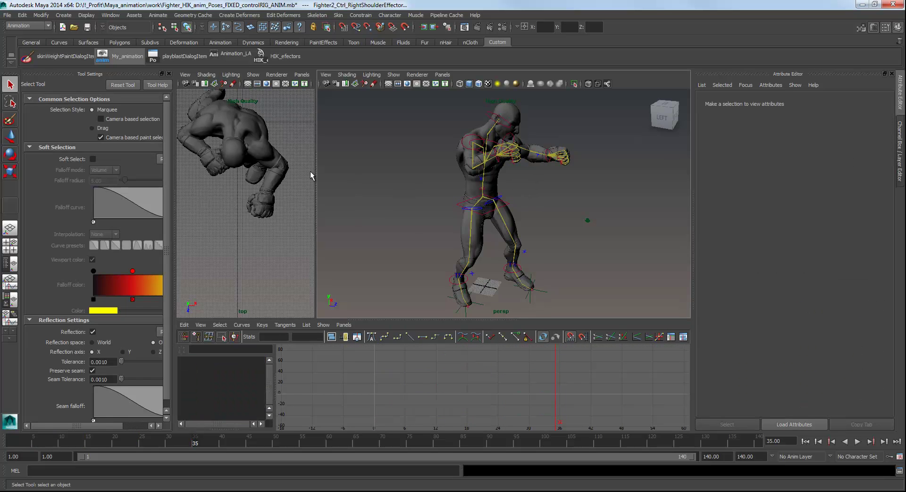
click(158, 18)
key(Escape)
click(110, 15)
mouse_move(132, 46)
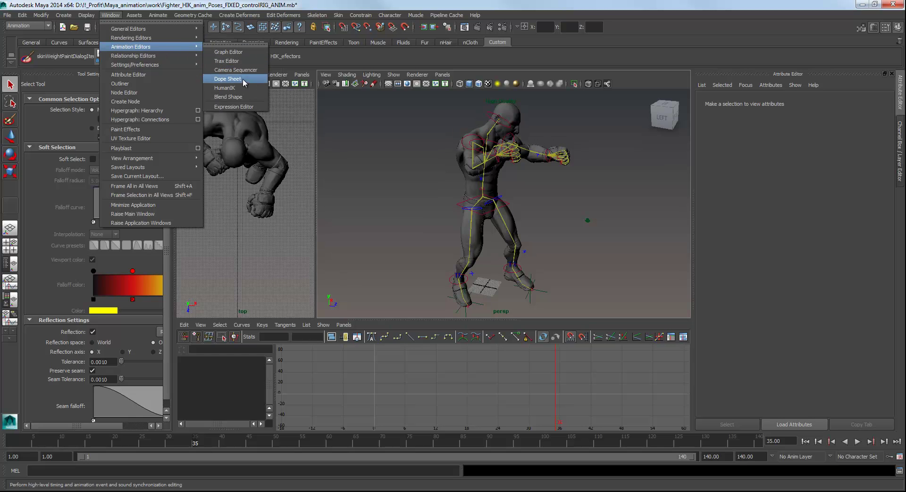
click(242, 80)
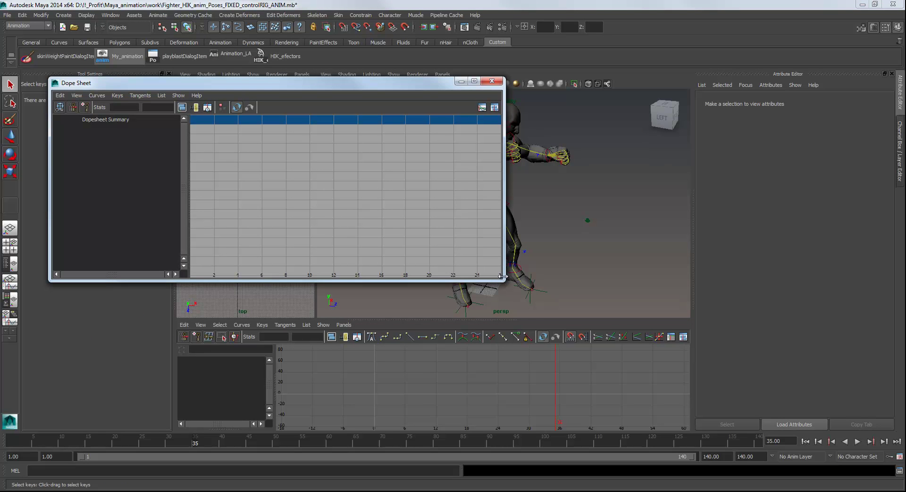
Resize the Dope Sheet, load the hips effector, and zoom the timeline to show keys through frame 35.
drag(513, 273, 475, 273)
click(488, 217)
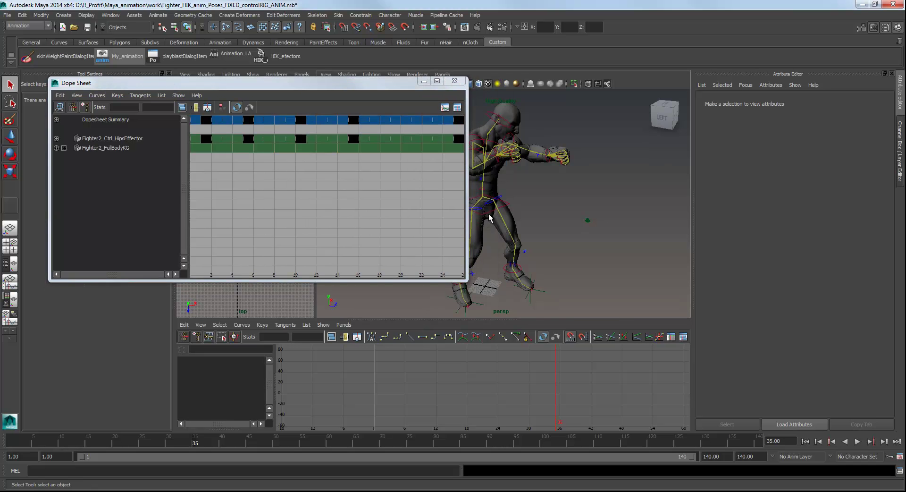
drag(471, 284, 614, 411)
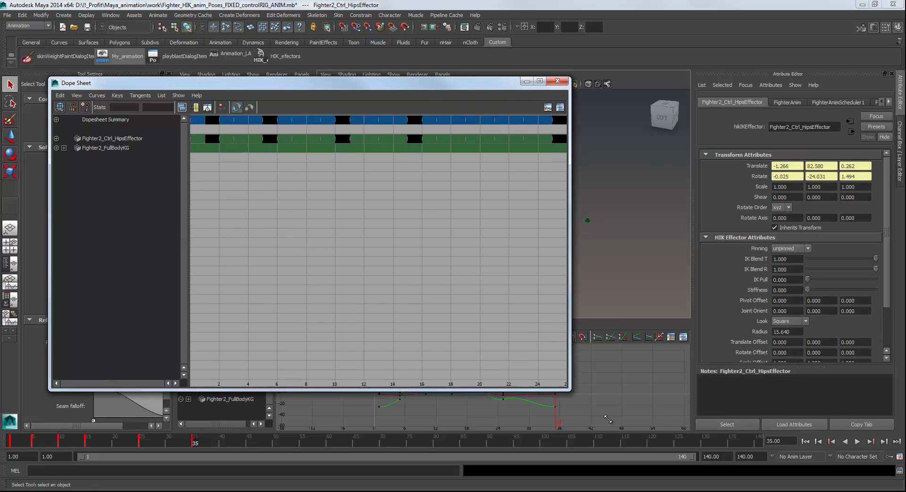
alt+right_drag(382, 150, 414, 174)
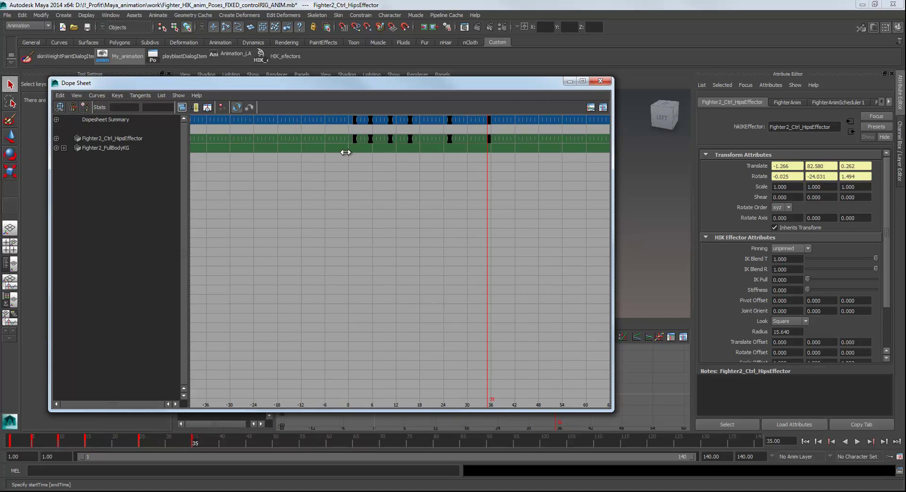
alt+middle_drag(413, 174, 374, 174)
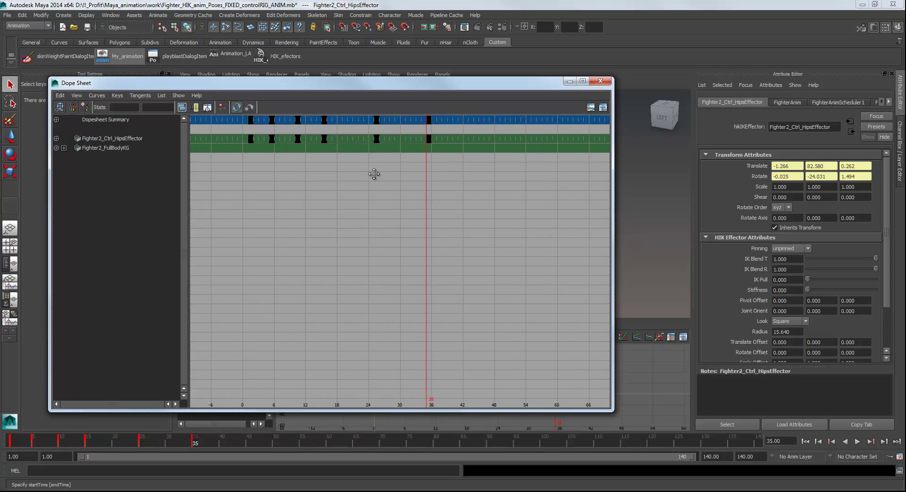
alt+right_drag(354, 173, 378, 186)
Zoom the timeline to two frames per gridline and reposition the Dope Sheet to reveal the viewports.
alt+middle_drag(387, 186, 406, 186)
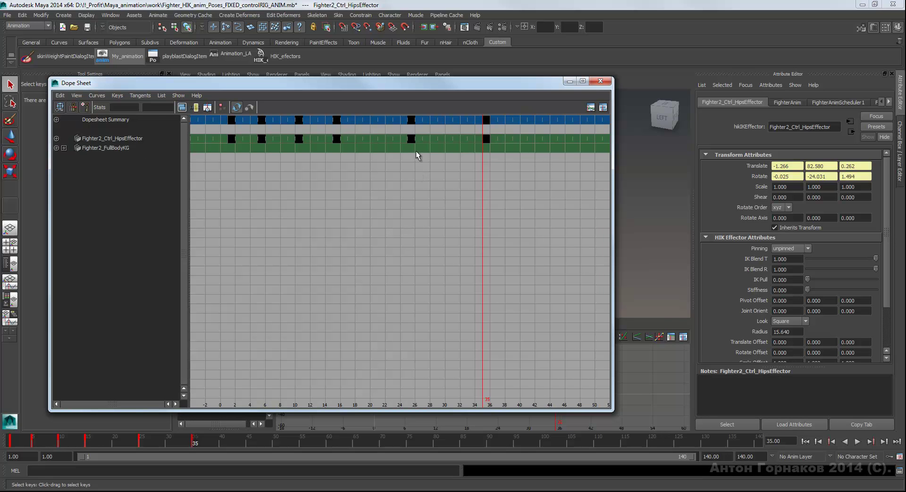
drag(428, 87, 446, 103)
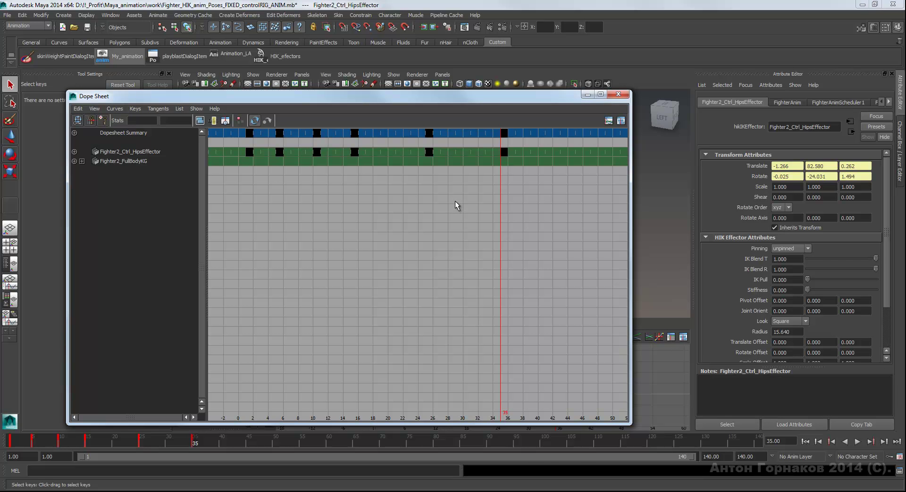
mouse_move(495, 96)
mouse_down()
mouse_move(313, 209)
mouse_move(373, 184)
mouse_move(475, 93)
mouse_up()
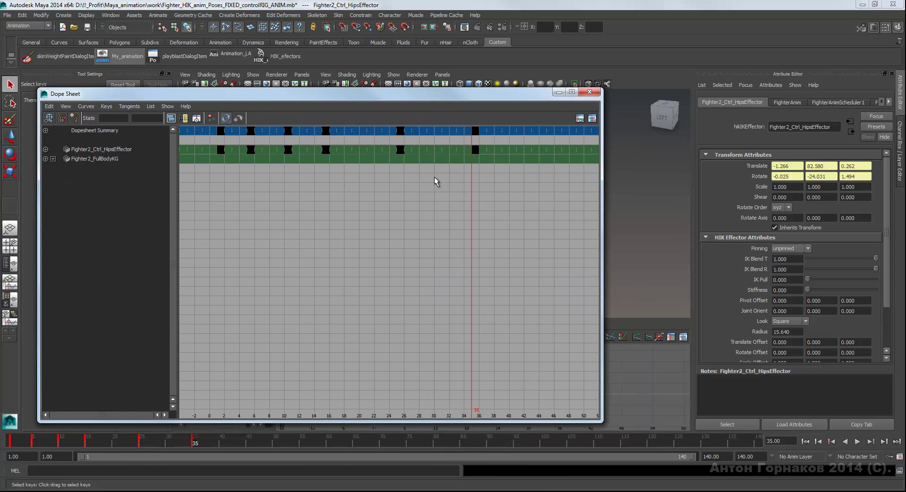
drag(488, 100, 475, 102)
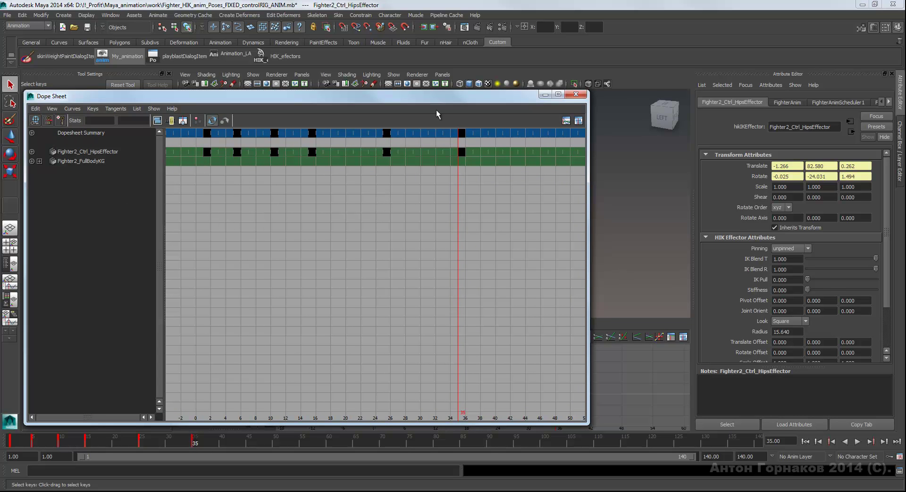
Expand the hips effector into Translate and Rotate X, Y, Z rows, then select and deselect the frame-35 keys.
click(36, 153)
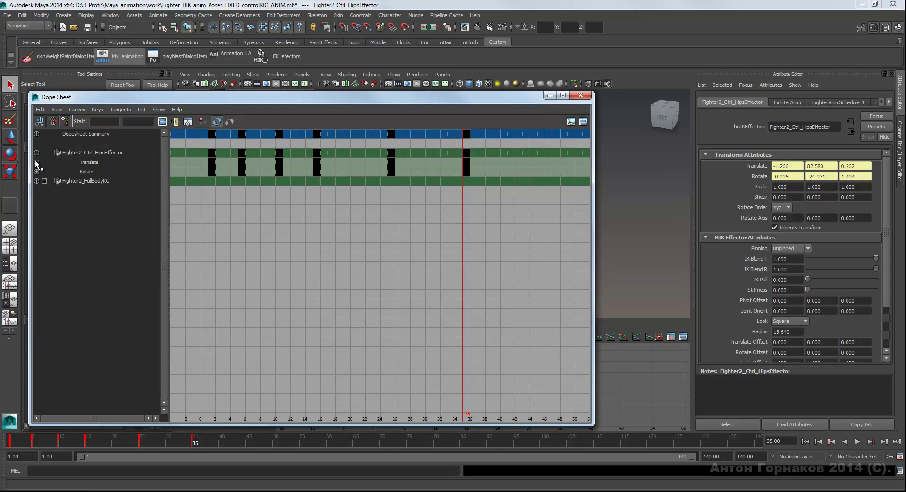
click(36, 162)
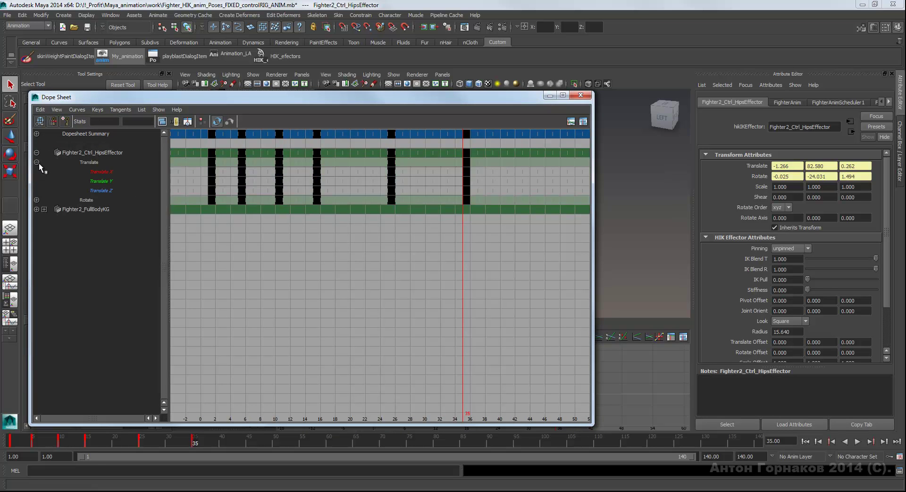
click(37, 200)
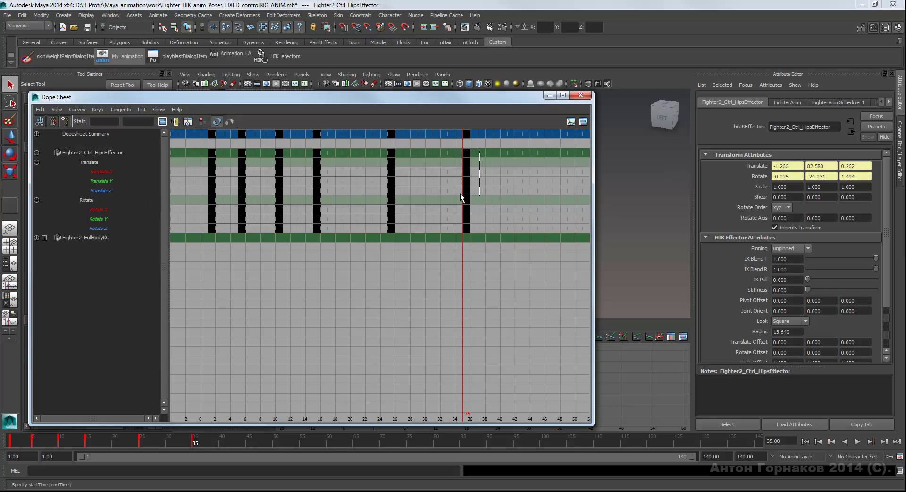
click(483, 218)
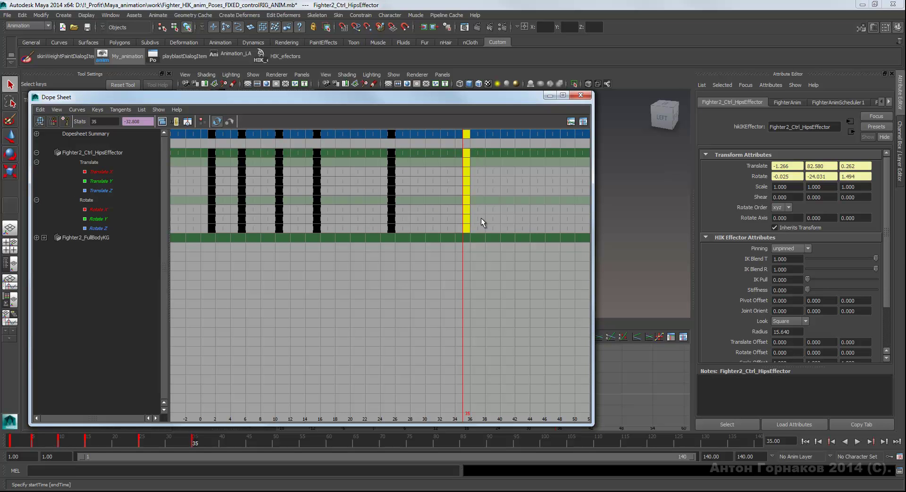
click(416, 134)
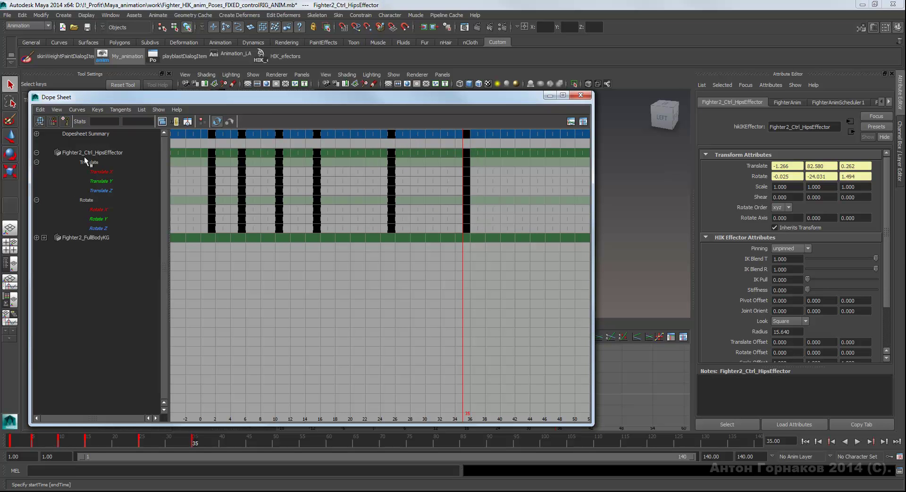
drag(263, 105, 288, 234)
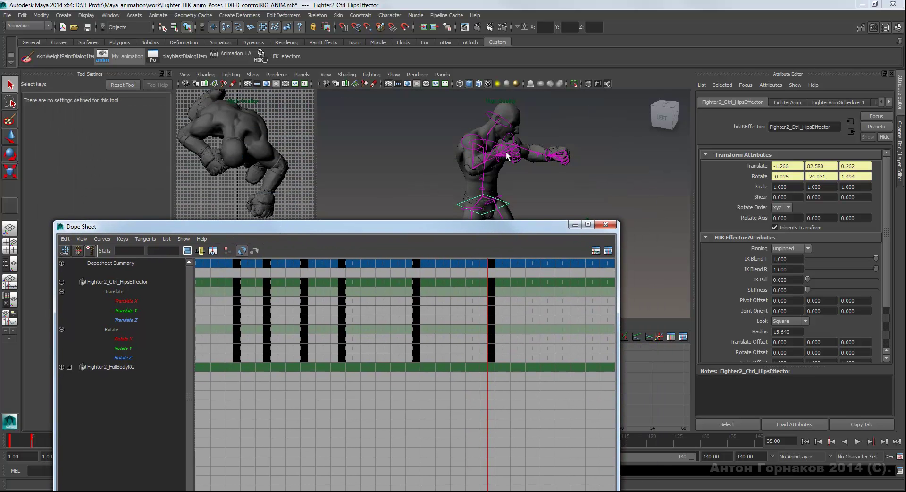
Shift-add the right shoulder, head and left wrist effectors to the selection and raise the Dope Sheet window.
shift+click(480, 142)
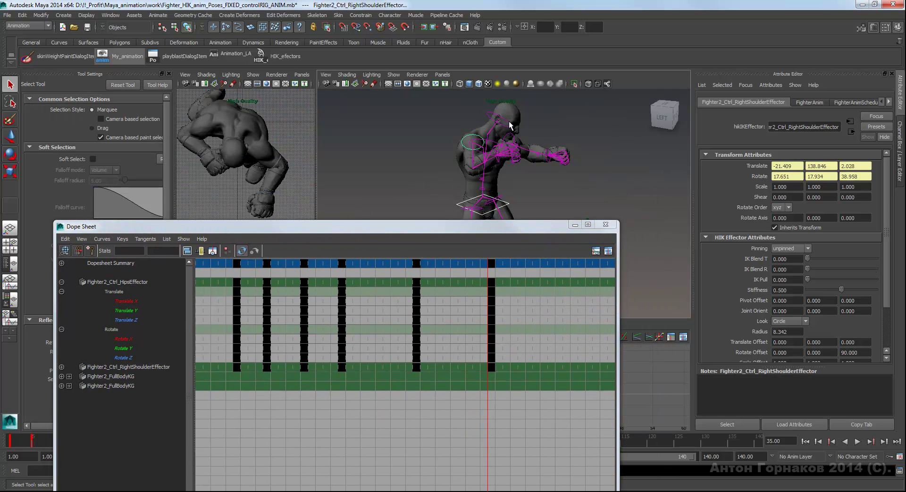
shift+click(521, 132)
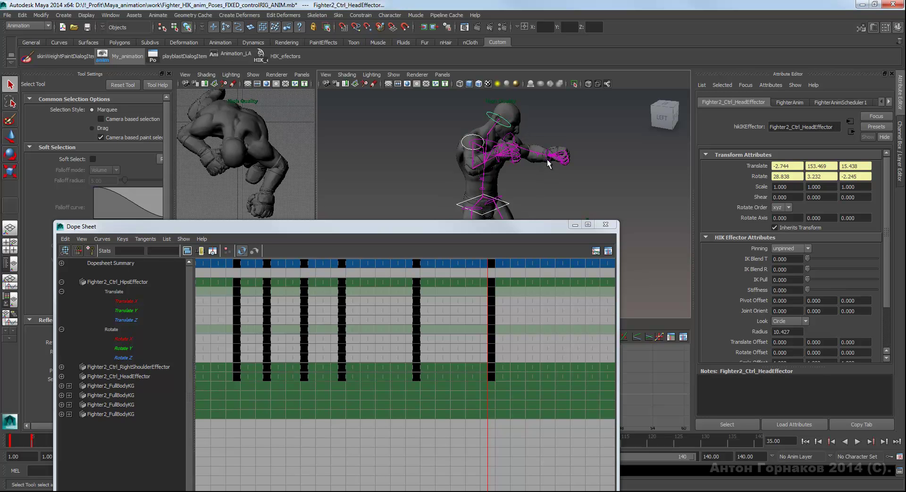
shift+click(549, 163)
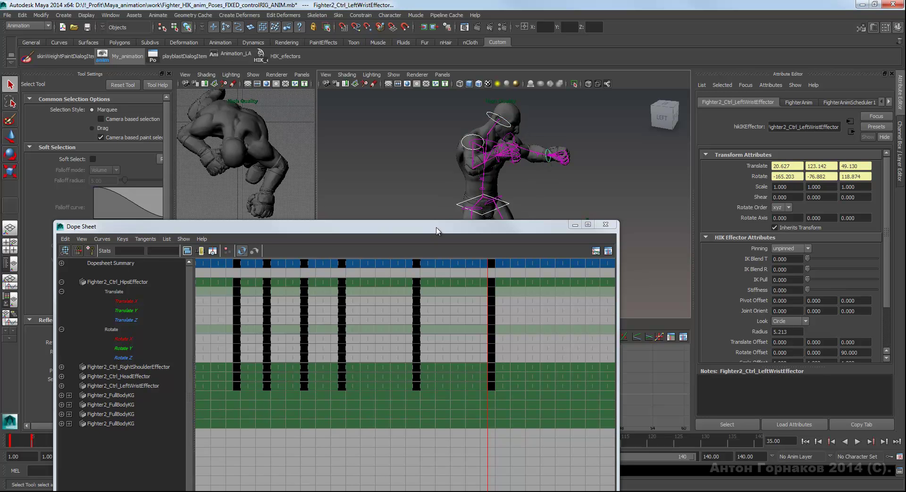
drag(437, 231, 417, 122)
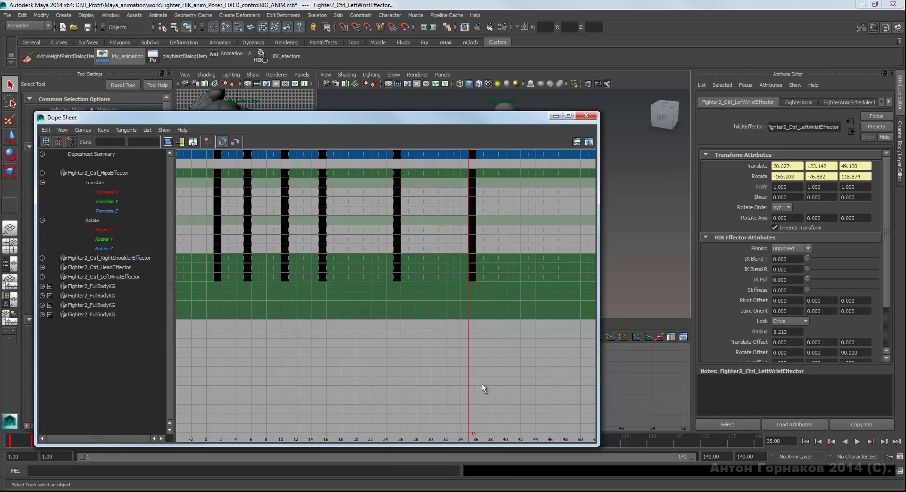
Rezoom the Dope Sheet timeline and collapse the expanded effector rows.
alt+right_drag(346, 209, 351, 208)
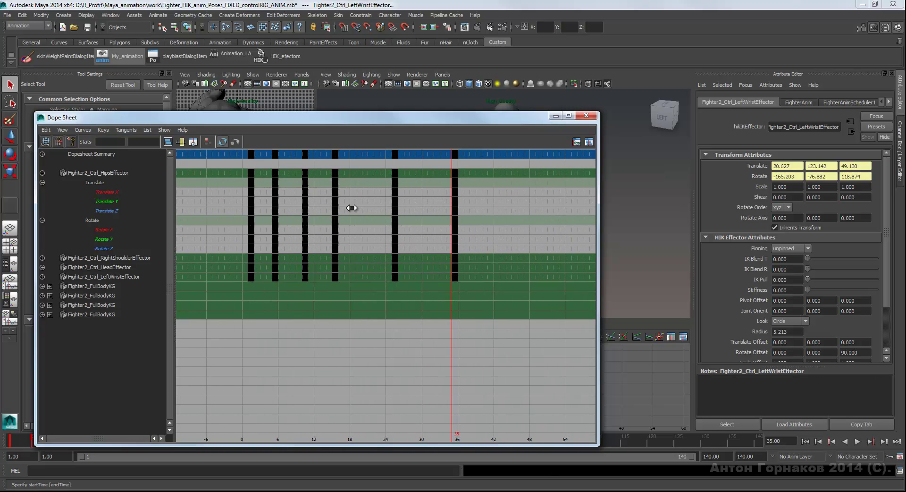
alt+right_drag(396, 208, 405, 203)
alt+middle_drag(405, 203, 399, 208)
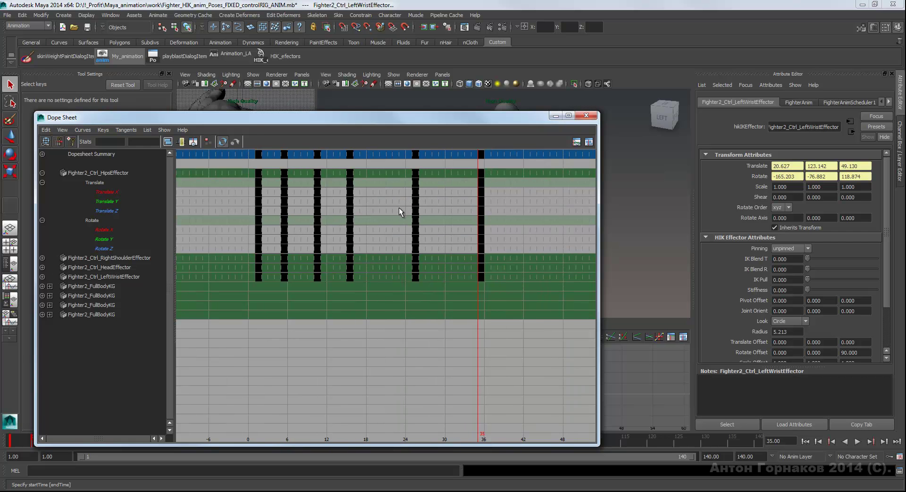
click(42, 257)
click(42, 257)
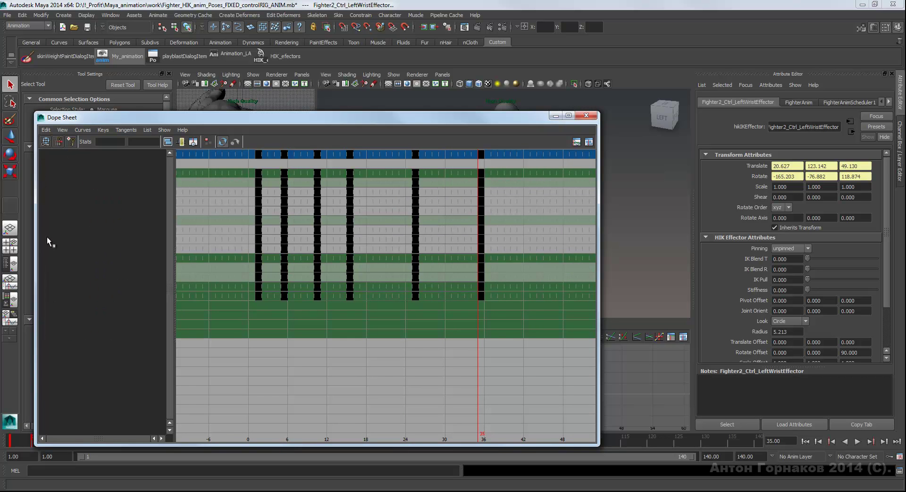
click(42, 173)
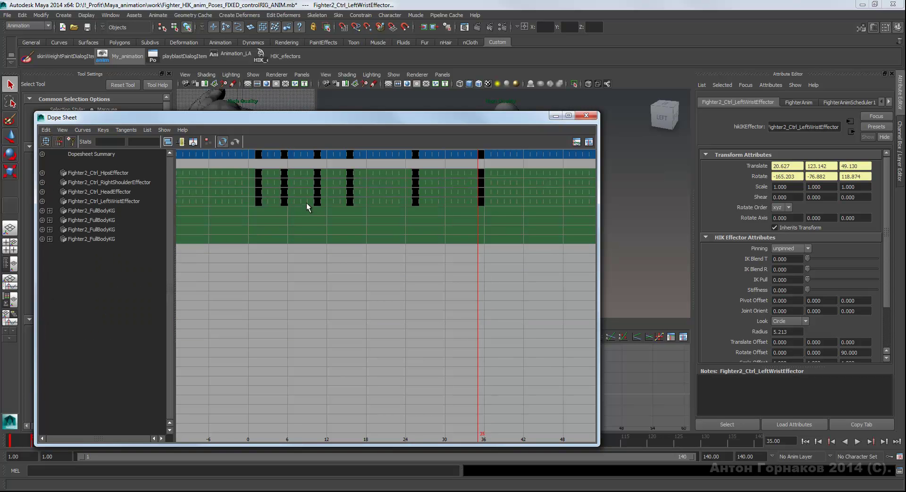
Select every effector's keys at frame 15 in the Dopesheet Summary row, then lower the window.
click(386, 159)
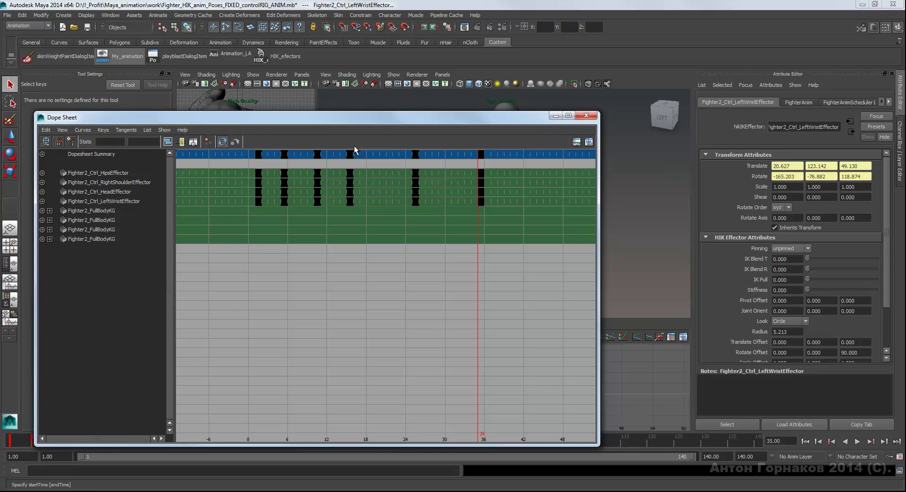
click(352, 166)
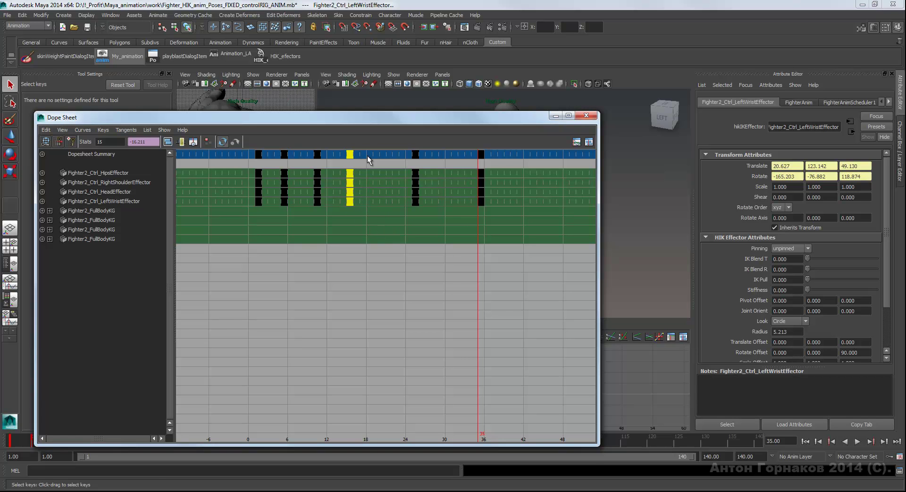
drag(368, 120, 367, 227)
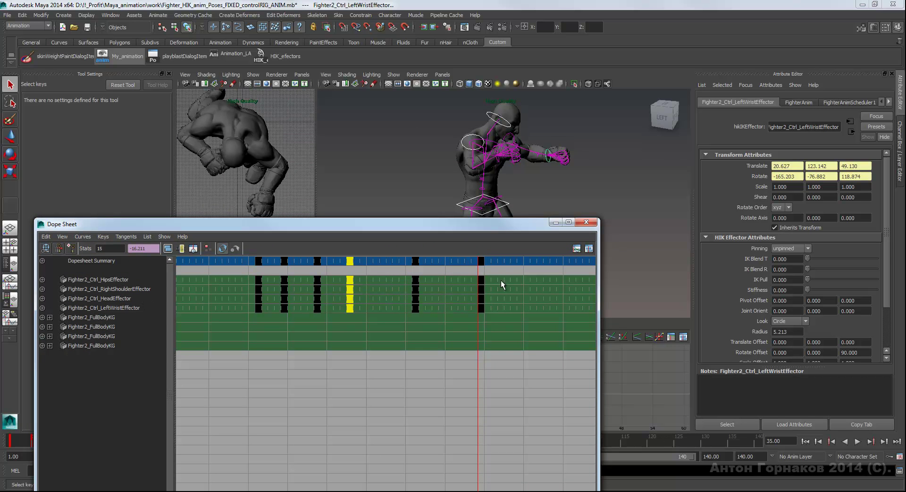
Select the right arm, right forearm and right hand middle effector on the fighter.
alt+drag(526, 155, 526, 141)
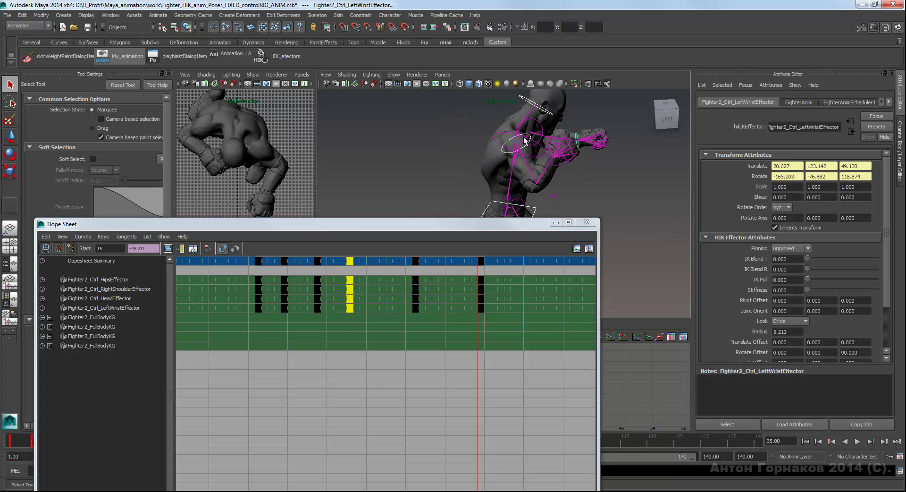
click(526, 163)
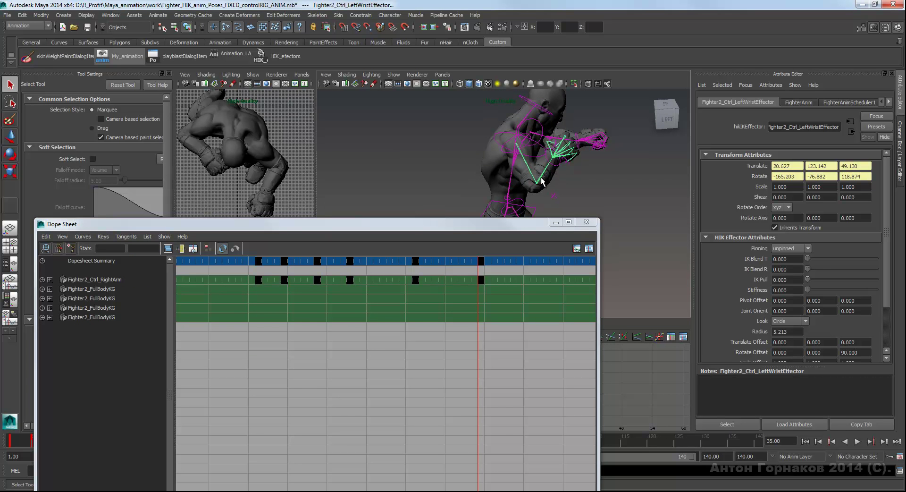
shift+click(543, 179)
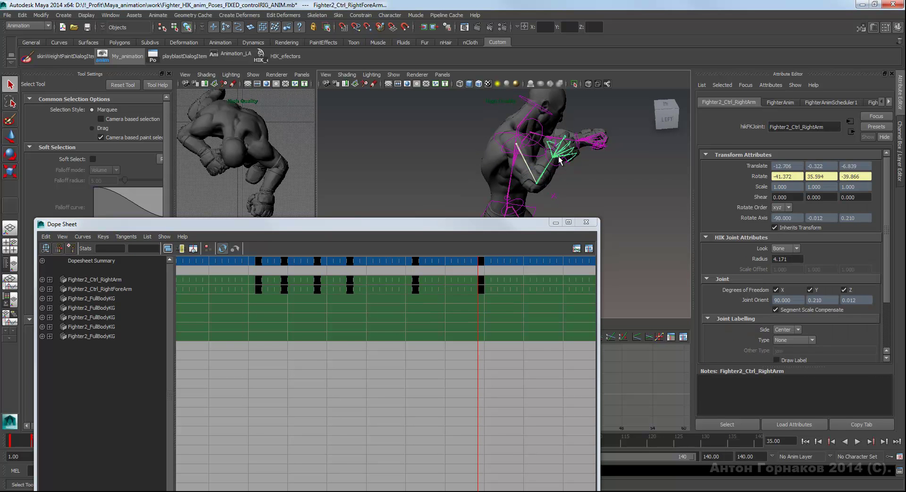
alt+drag(548, 137, 581, 140)
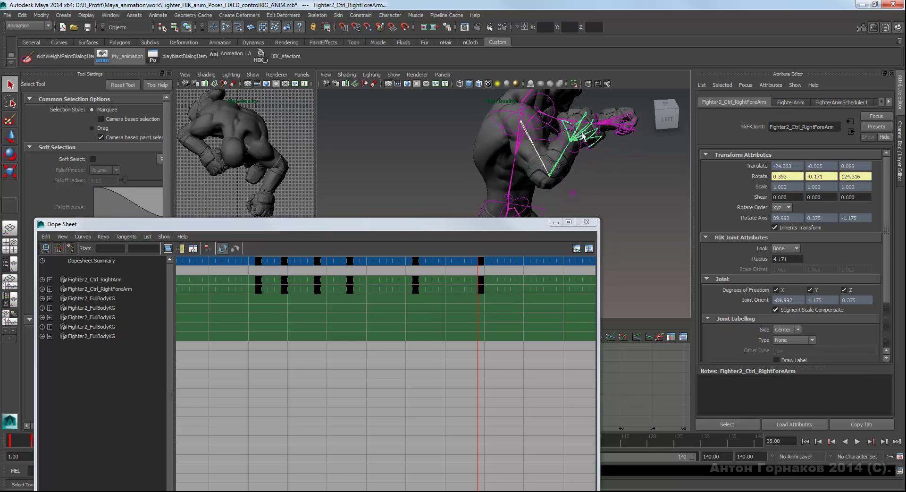
shift+click(583, 137)
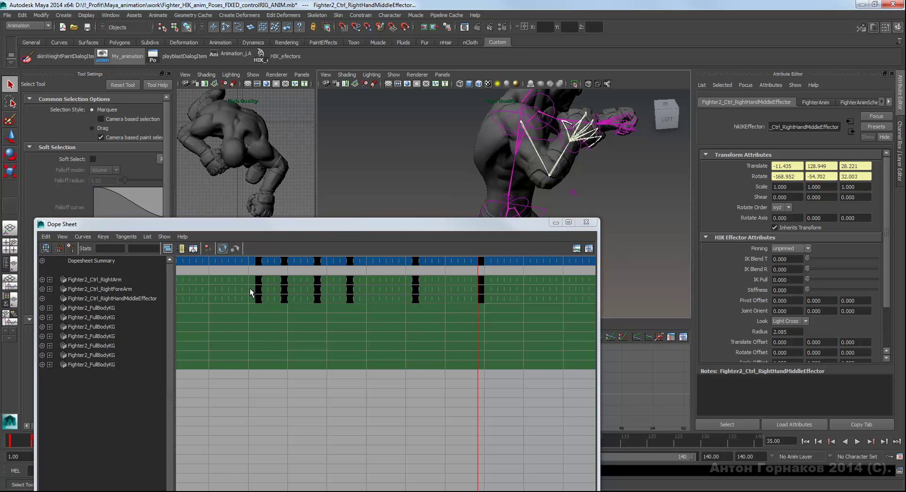
Marquee-select their keys, expand the forearm and hand middle effector rows, then deselect keys.
drag(251, 289, 336, 296)
drag(468, 297, 494, 304)
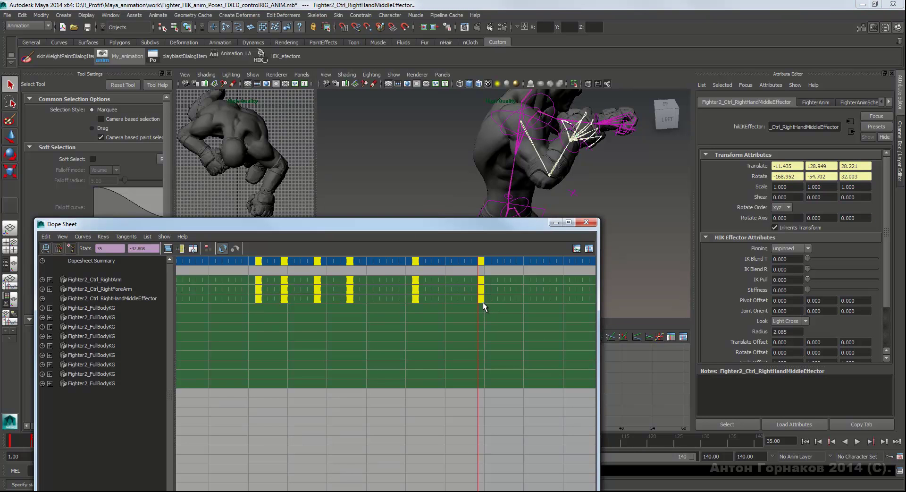
click(262, 291)
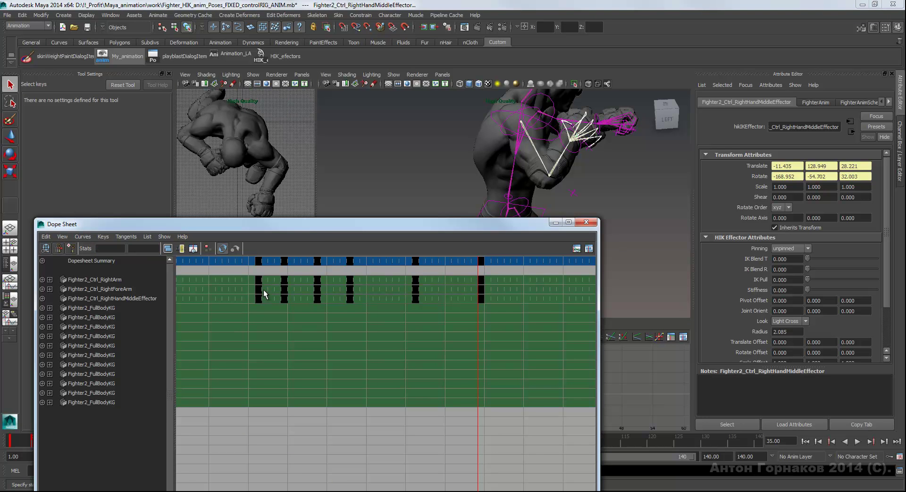
drag(253, 290, 484, 301)
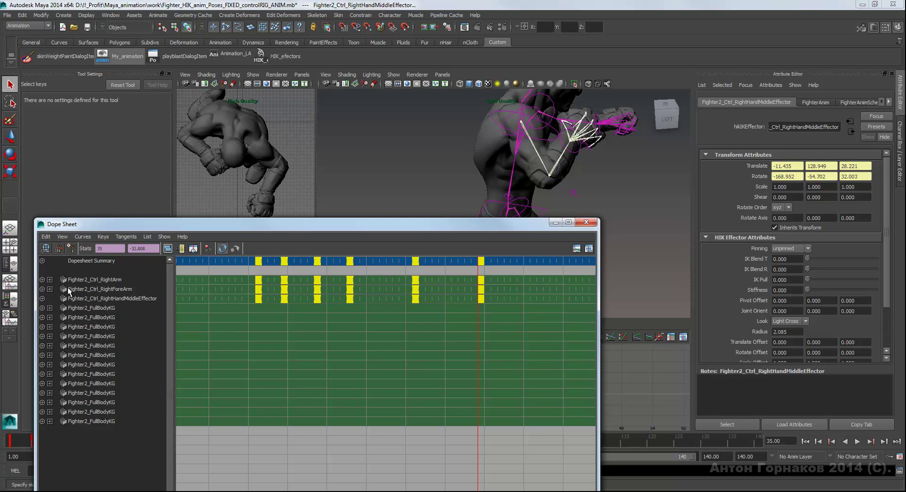
click(42, 295)
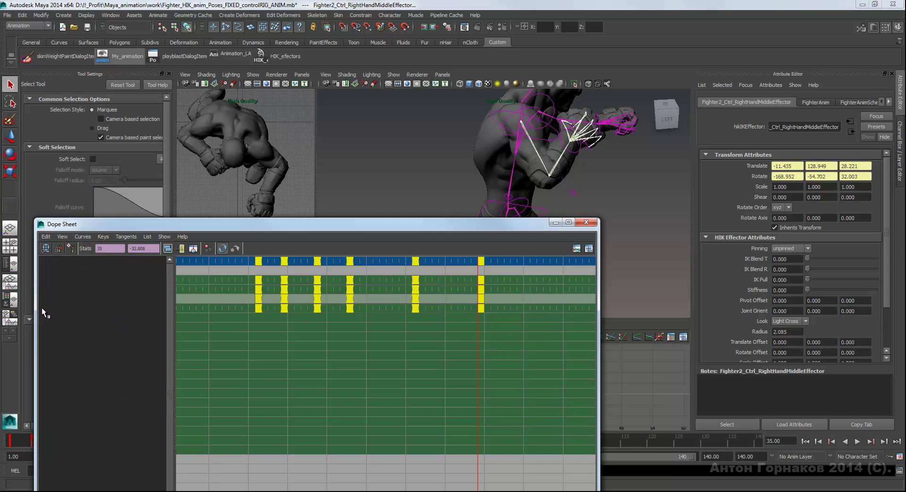
click(41, 307)
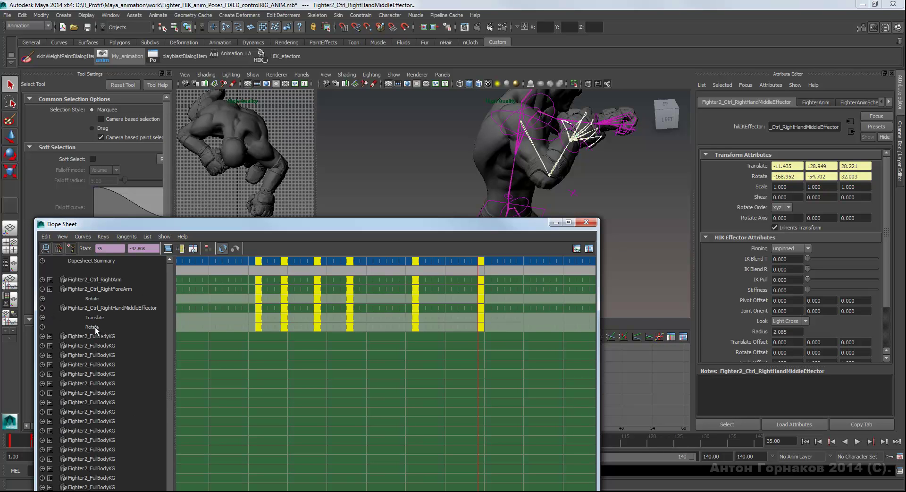
click(275, 302)
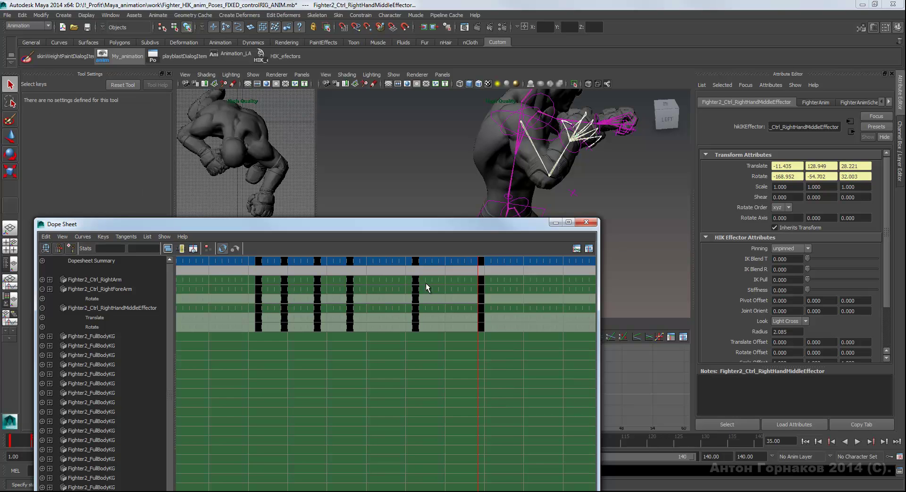
drag(515, 225, 541, 125)
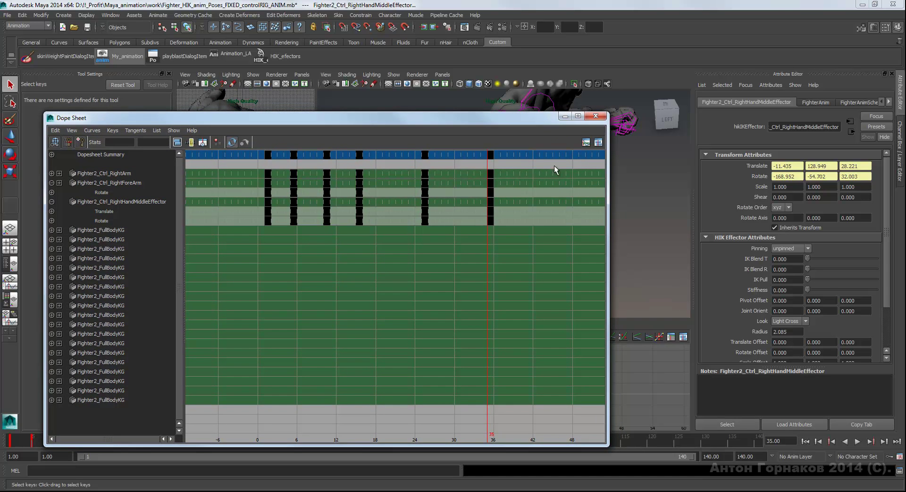
Close the Dope Sheet window and bring up the Window > Animation Editors list.
drag(529, 118, 528, 118)
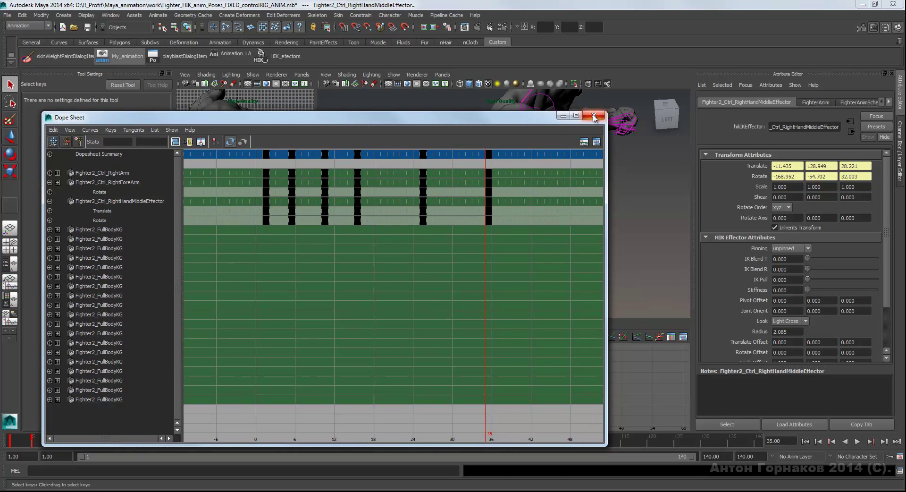
drag(594, 118, 593, 118)
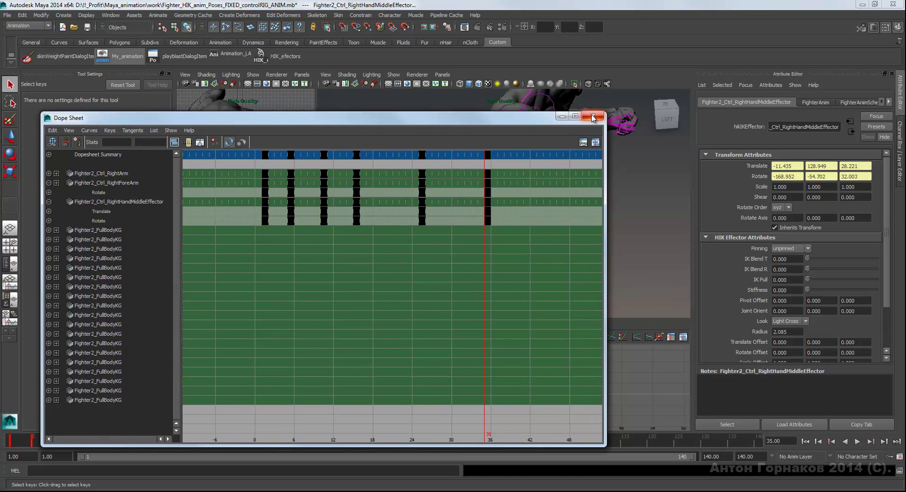
click(594, 117)
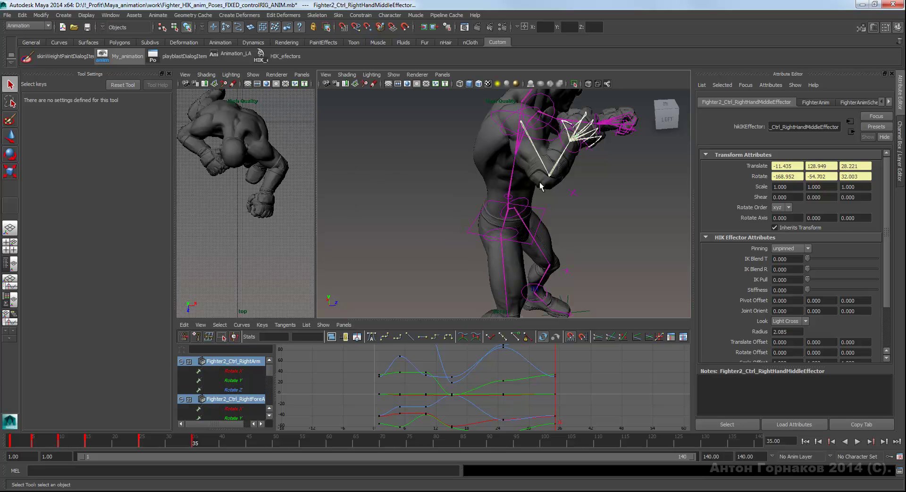
click(118, 17)
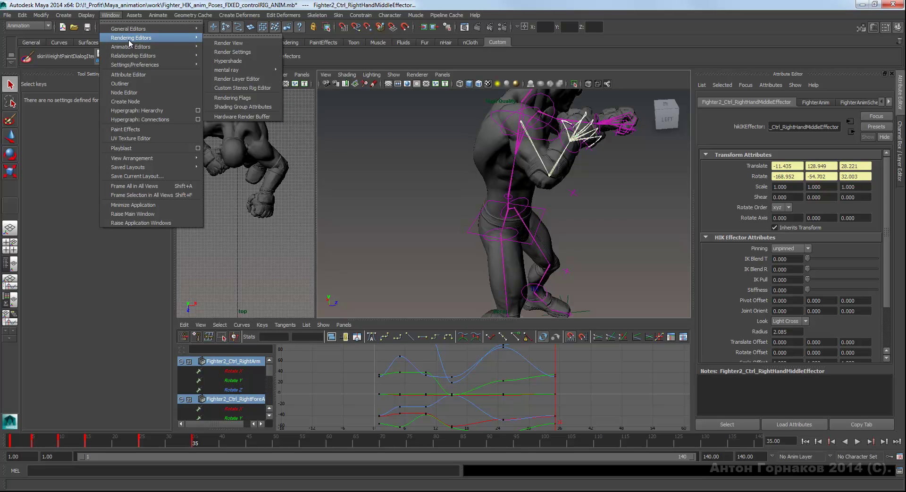
mouse_move(131, 47)
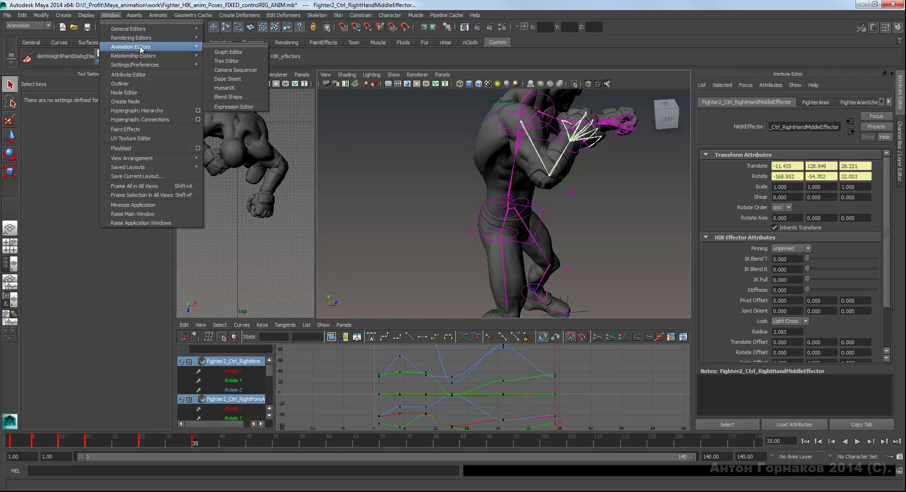
Open HumanIK Character Controls, undock the panel, reframe the perspective view, and select the hips effector.
click(241, 88)
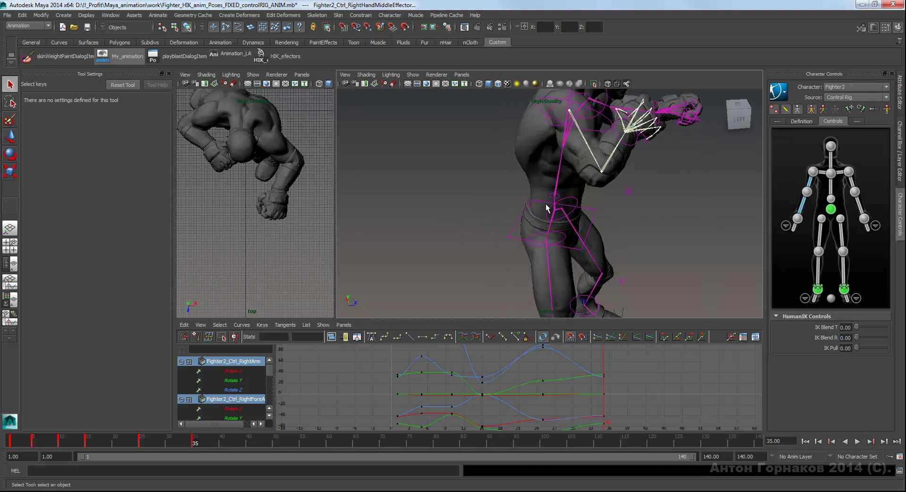
mouse_move(812, 75)
mouse_down()
mouse_move(129, 112)
mouse_move(101, 86)
mouse_up()
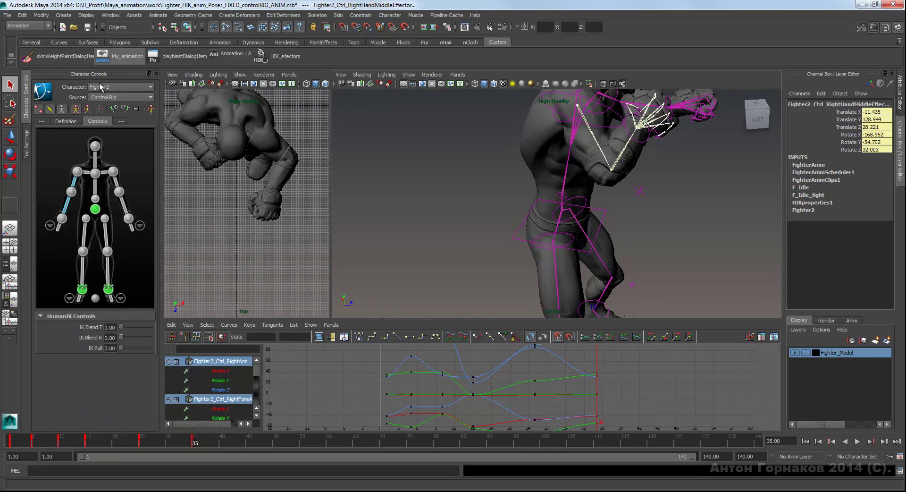
alt+middle_drag(635, 200, 590, 222)
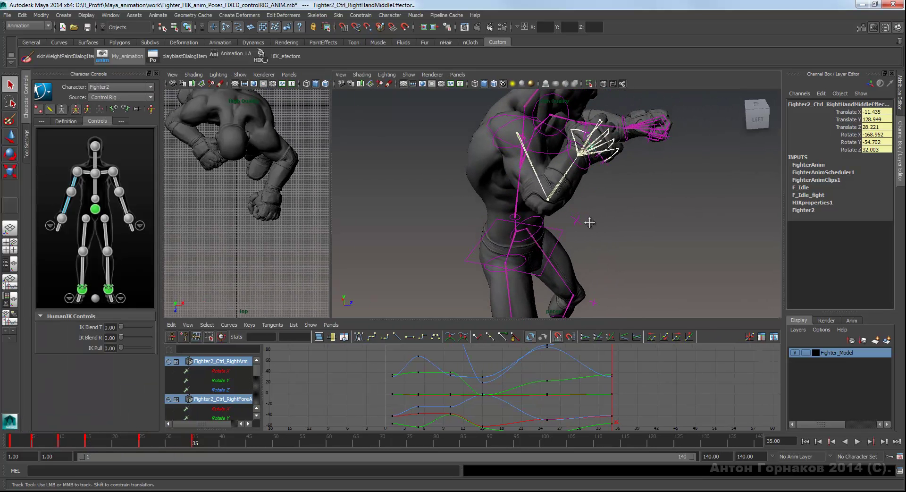
mouse_move(589, 223)
alt+mouse_down()
mouse_move(597, 186)
mouse_move(550, 189)
alt+mouse_up()
click(619, 187)
scroll(619, 190, down, 5)
click(469, 202)
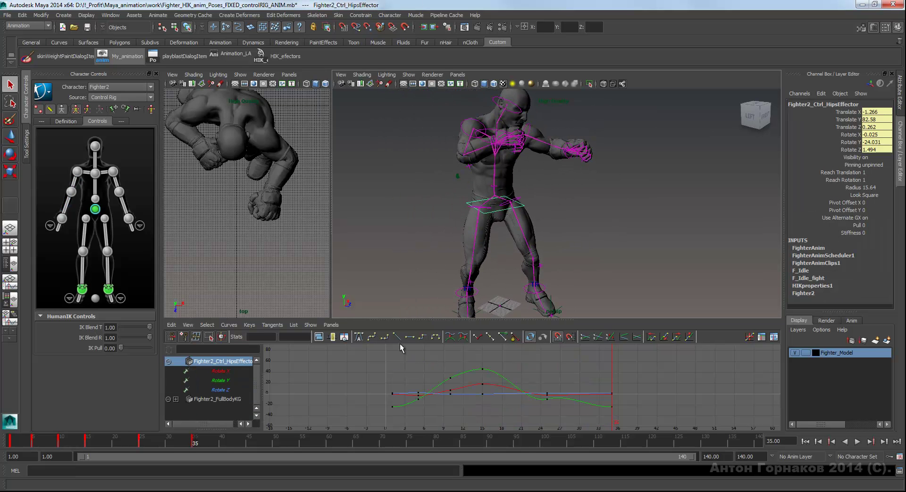
click(11, 441)
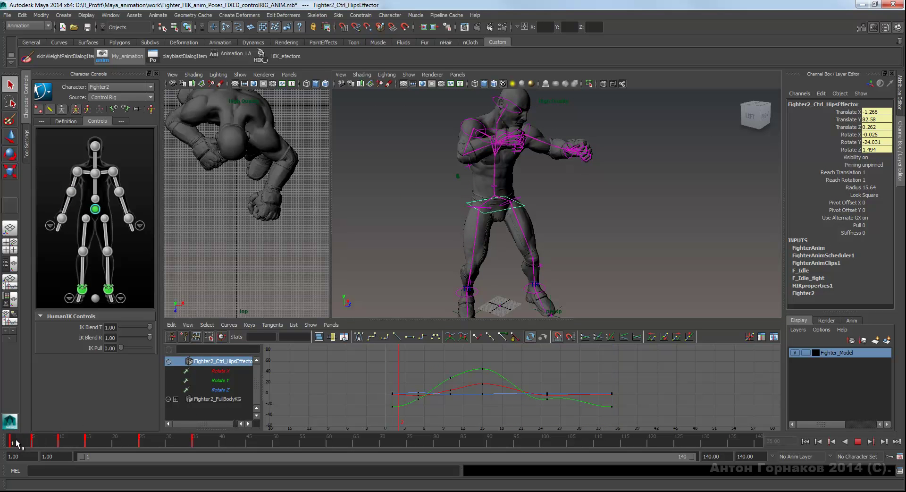
key(alt+v)
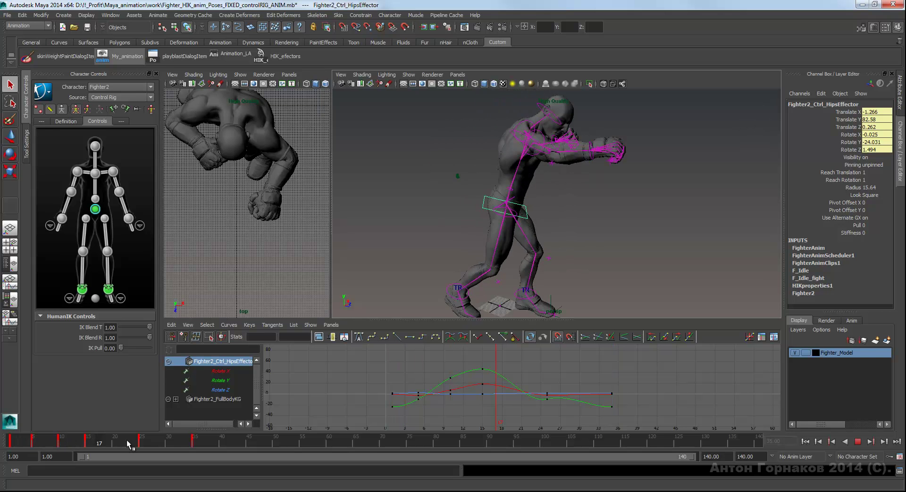
click(15, 442)
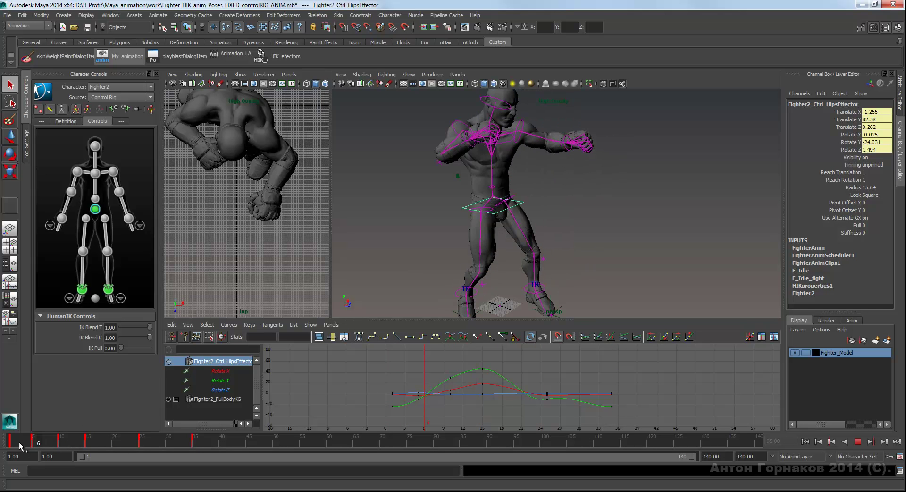
alt+drag(596, 206, 658, 214)
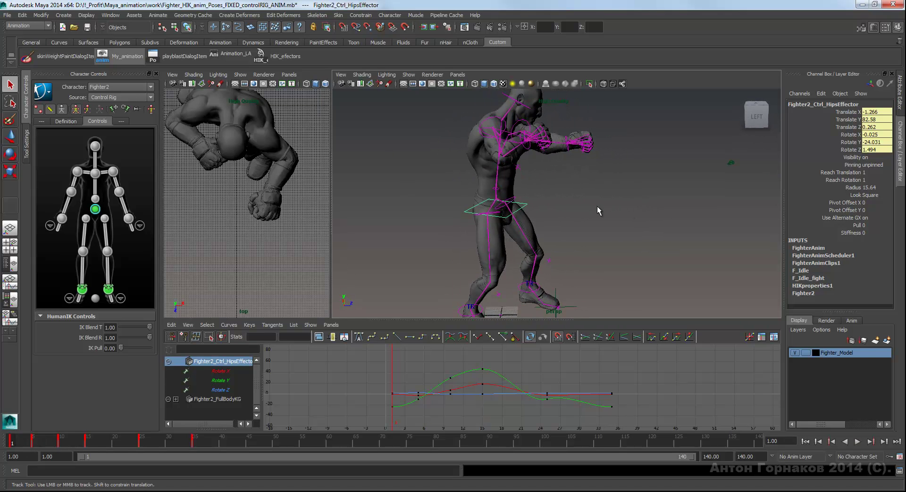
alt+drag(659, 215, 592, 245)
key(alt+v)
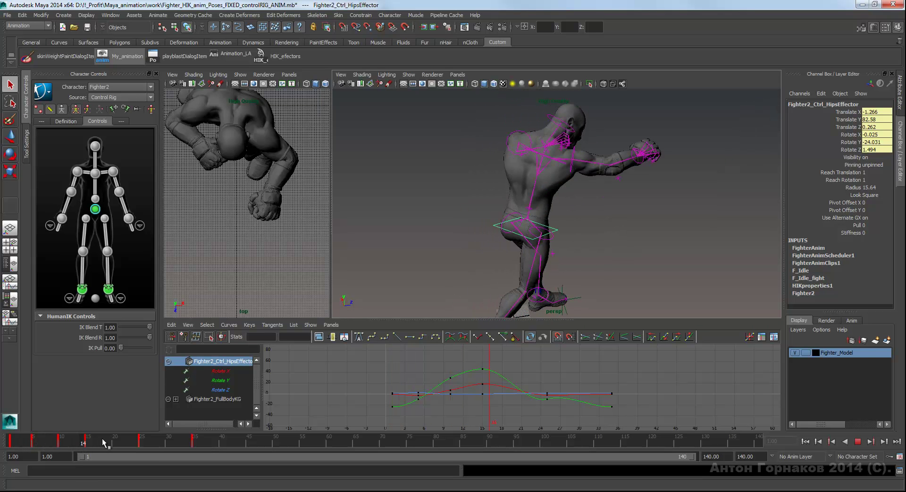
click(191, 439)
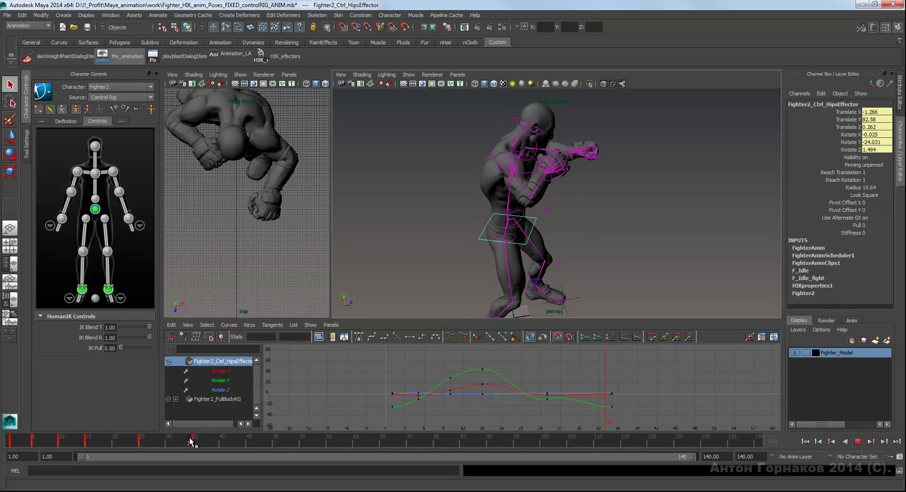
middle_click(263, 228)
alt+middle_drag(263, 228, 271, 250)
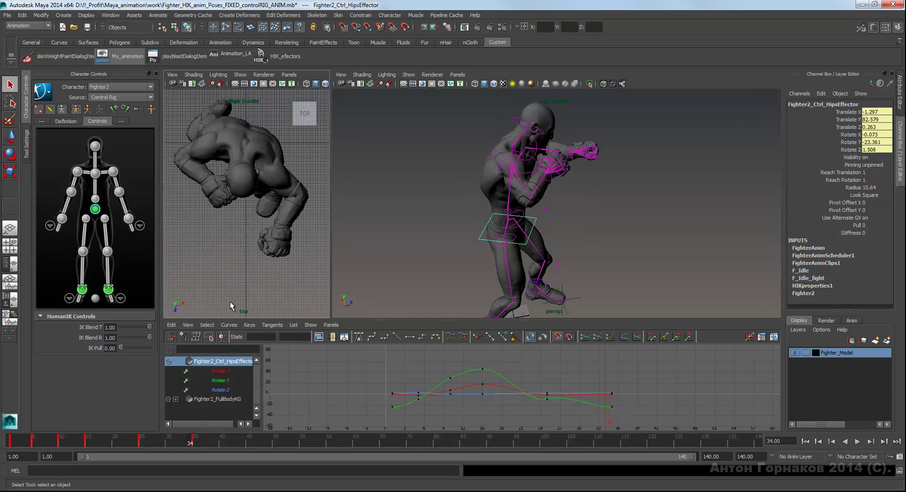
click(9, 444)
drag(7, 446, 139, 446)
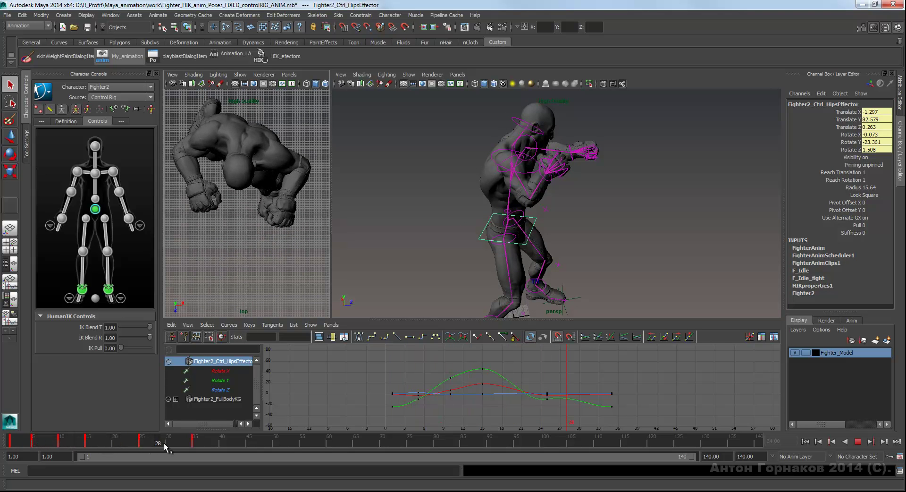
drag(139, 446, 9, 448)
mouse_move(534, 236)
alt+mouse_down()
mouse_move(593, 241)
mouse_move(594, 223)
mouse_move(542, 209)
mouse_move(545, 224)
alt+mouse_up()
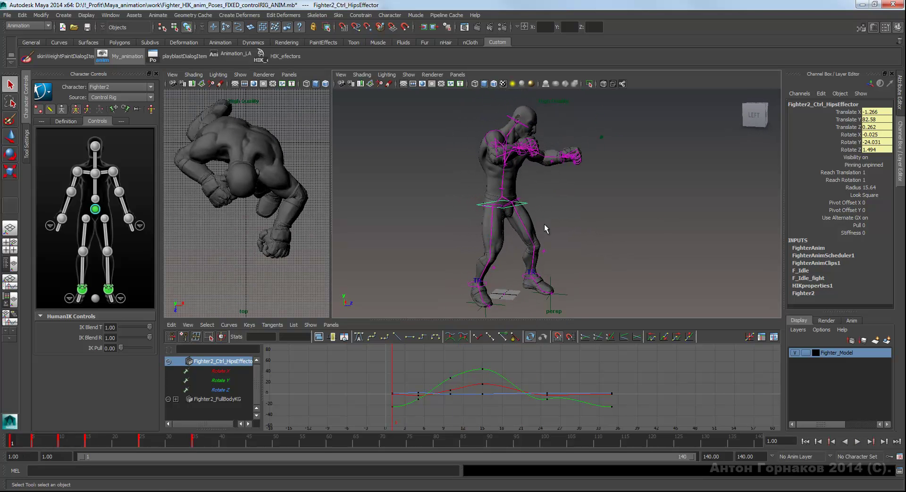
click(33, 444)
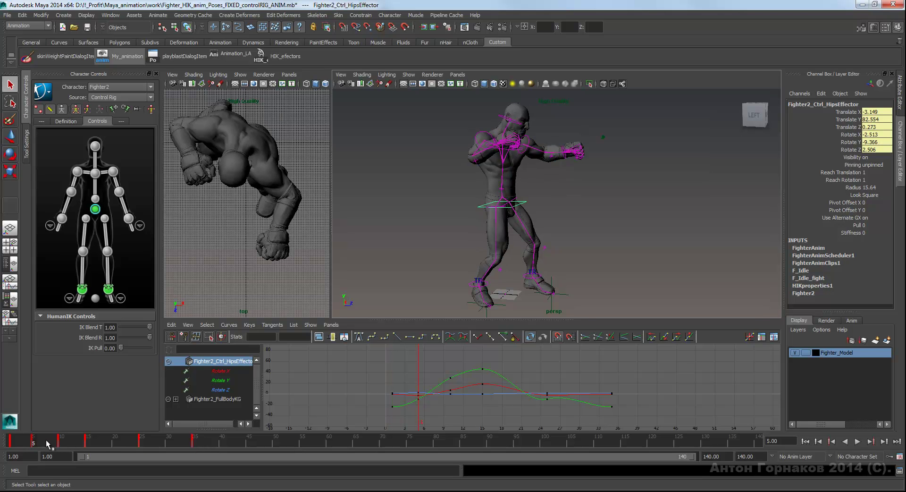
click(61, 444)
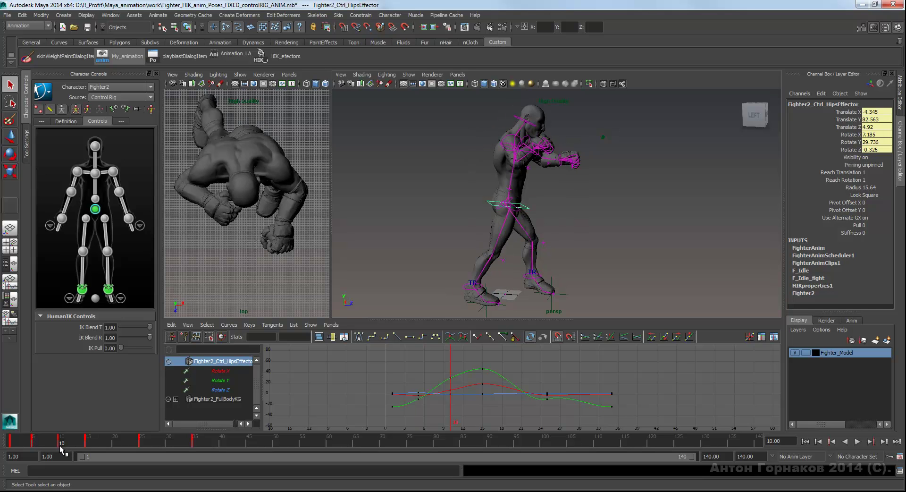
click(33, 444)
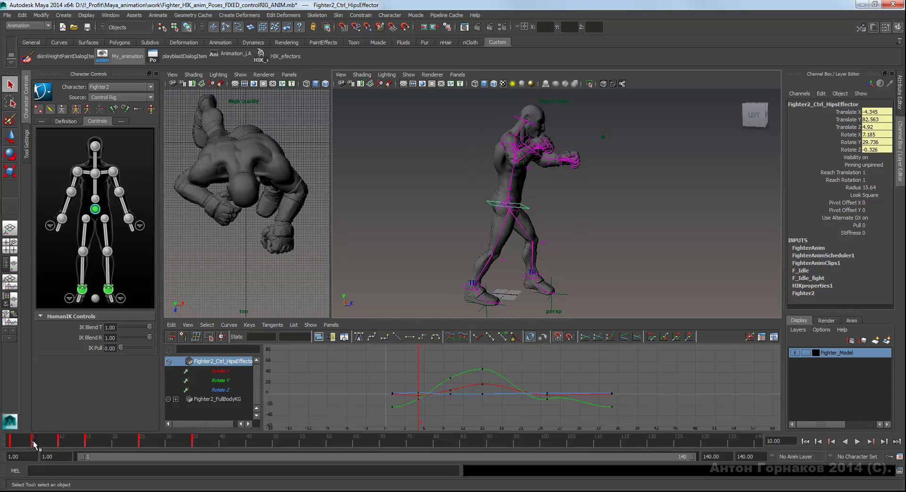
click(60, 444)
click(88, 444)
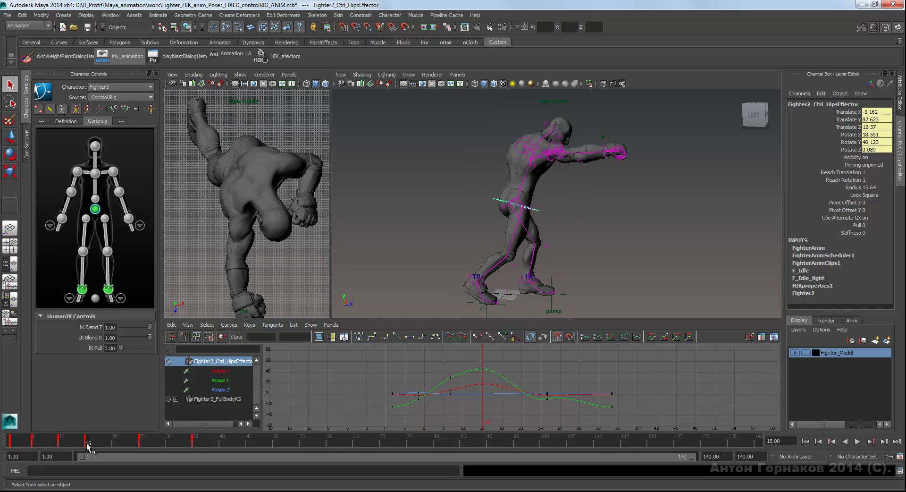
scroll(272, 240, down, 2)
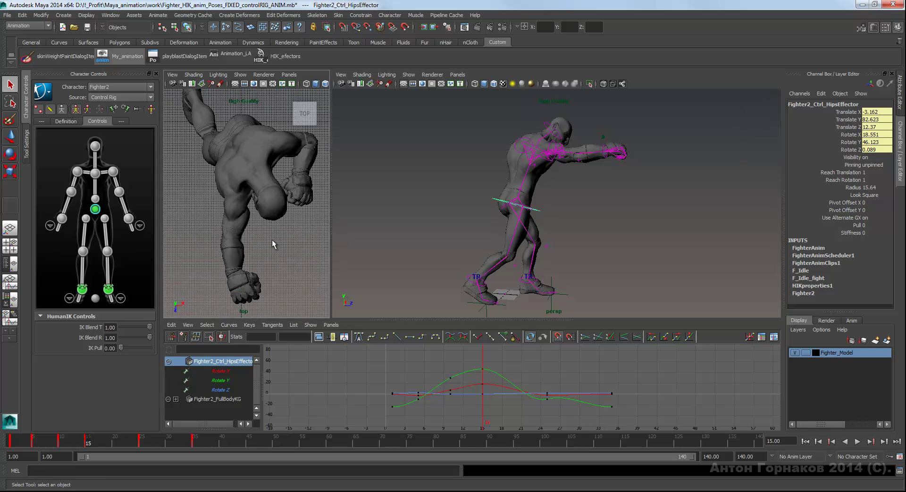
scroll(613, 156, up, 3)
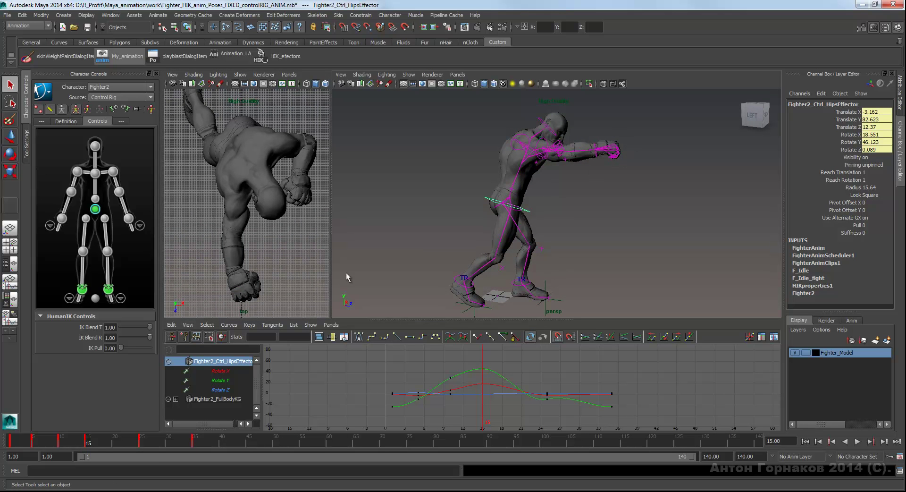
click(141, 444)
click(194, 442)
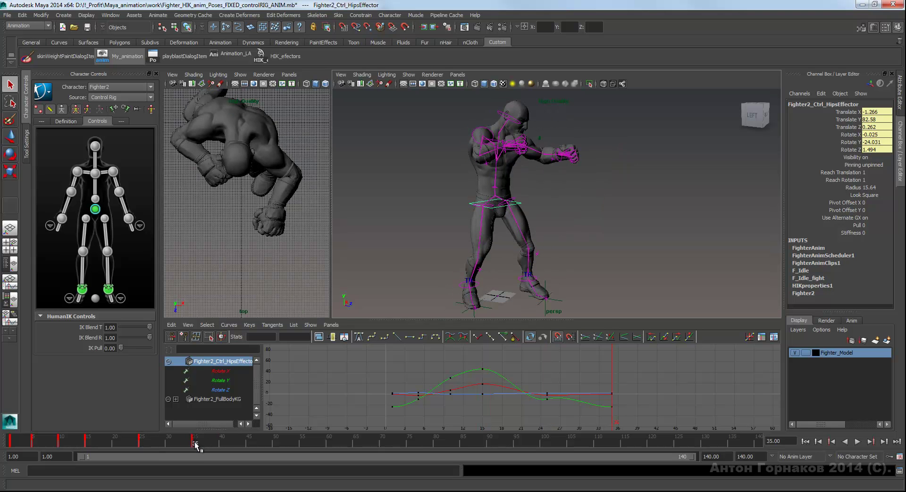
click(12, 441)
click(194, 443)
click(88, 443)
key(alt+v)
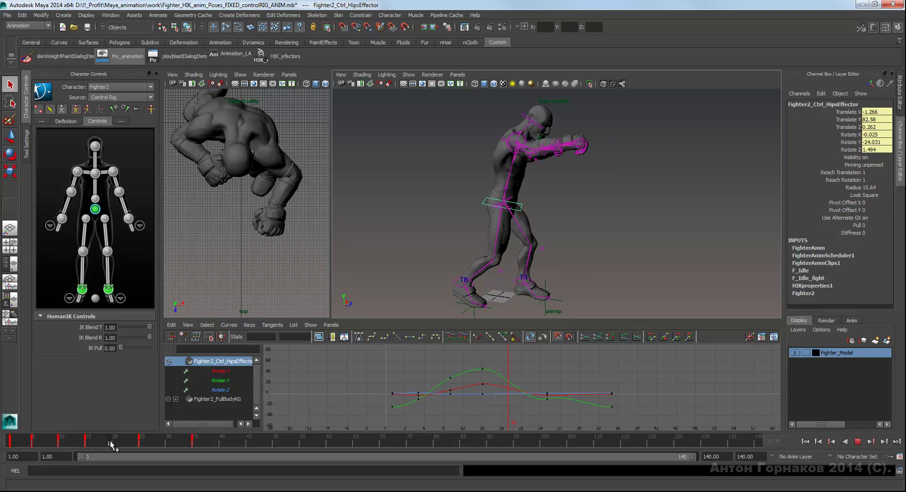
key(alt+v)
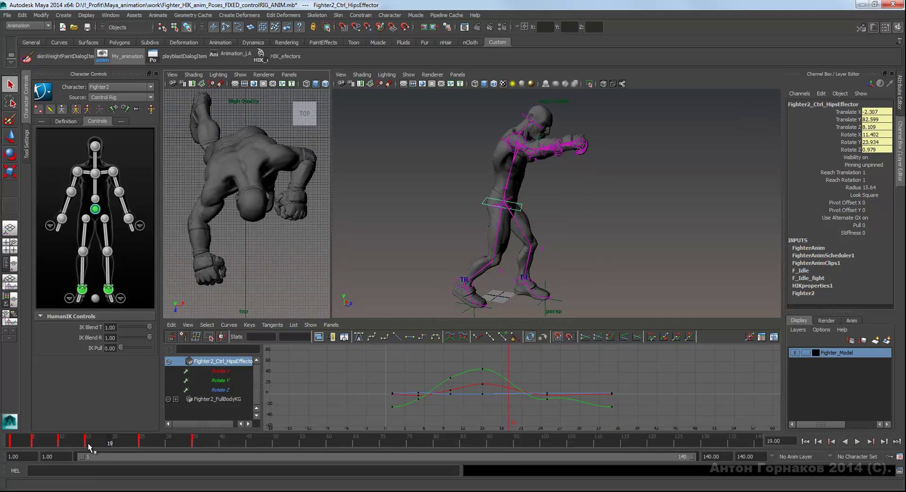
click(89, 442)
key(alt+v)
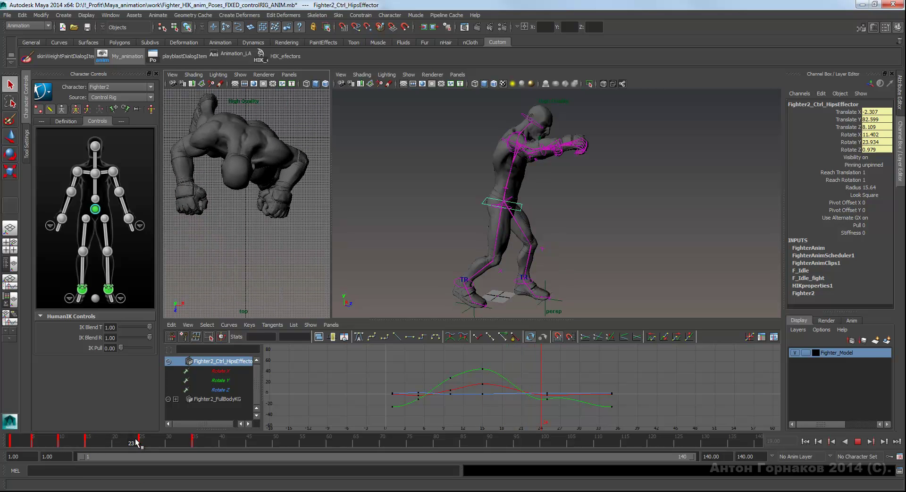
mouse_move(159, 443)
mouse_down()
mouse_move(198, 449)
mouse_move(171, 440)
mouse_up()
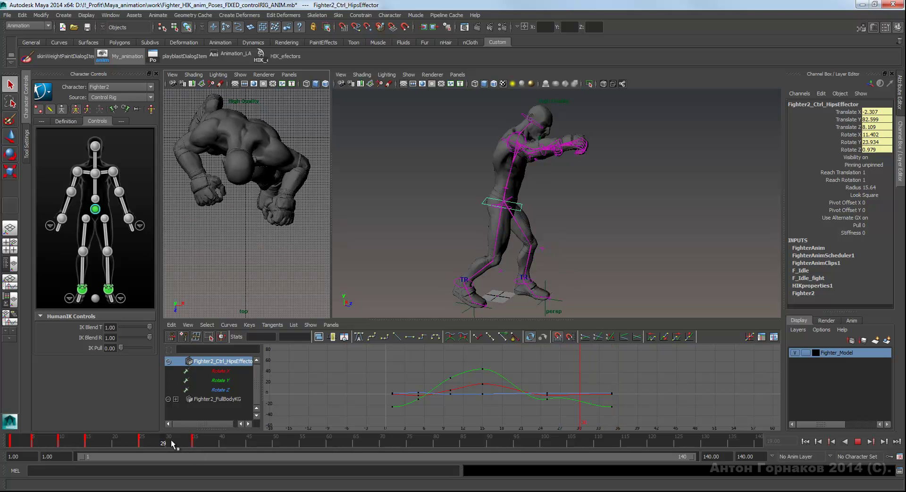
drag(171, 440, 195, 441)
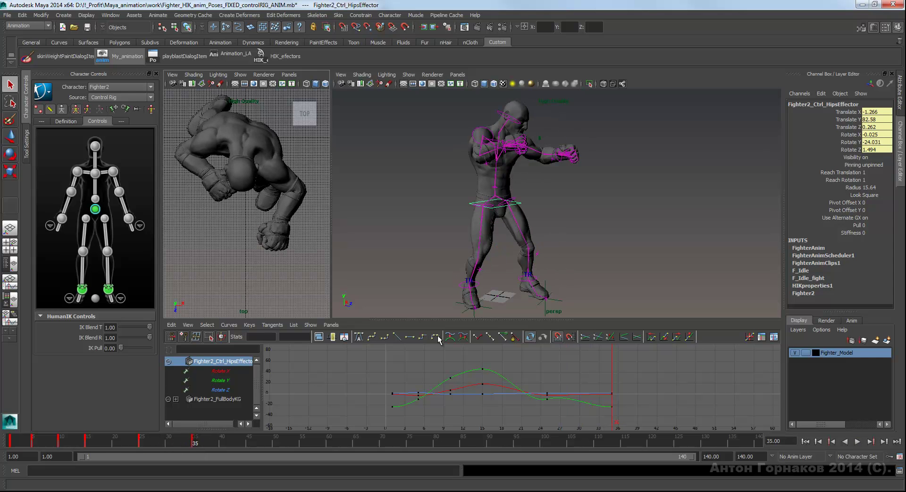
mouse_move(601, 279)
alt+mouse_down()
mouse_move(591, 255)
mouse_move(574, 259)
alt+mouse_up()
Play the fighter animation from frame 1, then scrub back to the start.
click(11, 442)
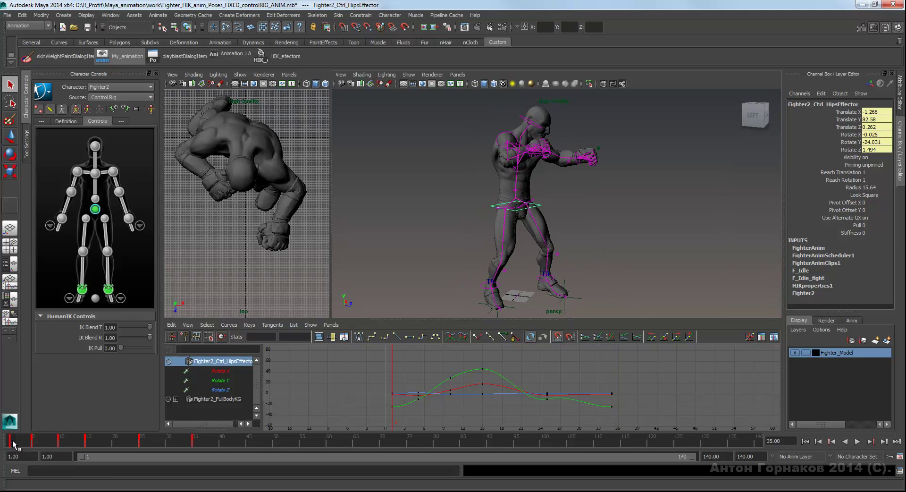
key(alt+v)
mouse_move(34, 444)
mouse_down()
mouse_move(1, 446)
mouse_move(43, 443)
mouse_up()
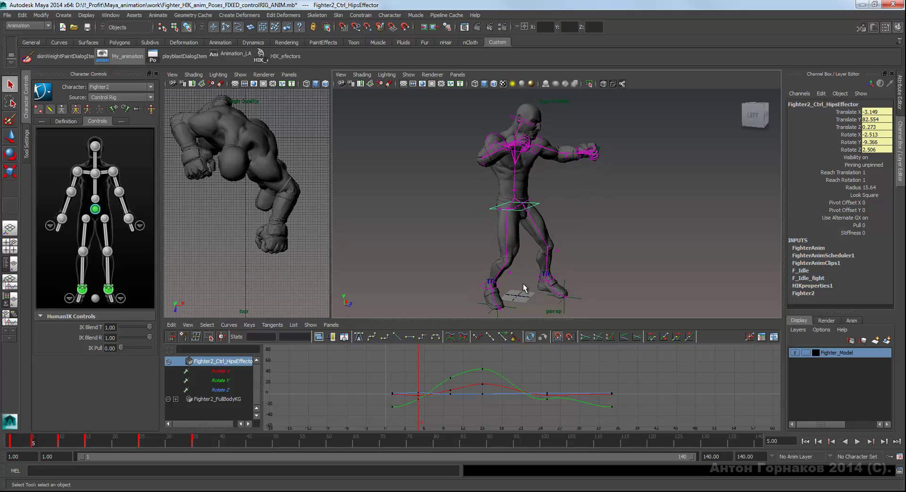
Dolly, orbit and track the perspective camera until the fighter's legs fill the view.
alt+right_drag(494, 288, 508, 279)
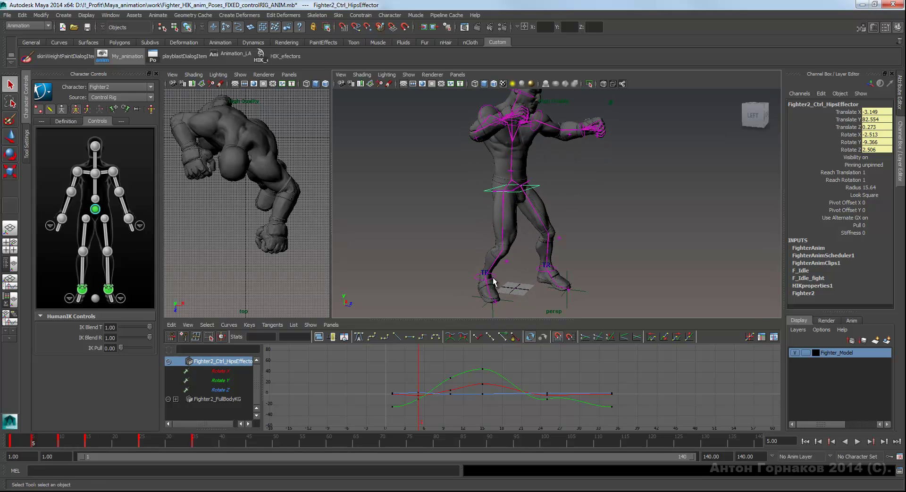
mouse_move(589, 242)
alt+mouse_down()
mouse_move(566, 248)
mouse_move(571, 261)
mouse_move(570, 254)
alt+mouse_up()
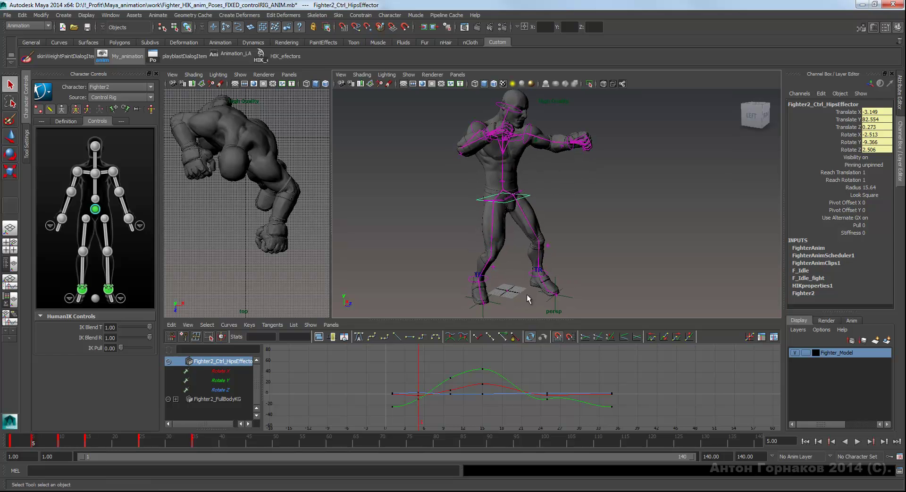
alt+right_drag(537, 288, 551, 271)
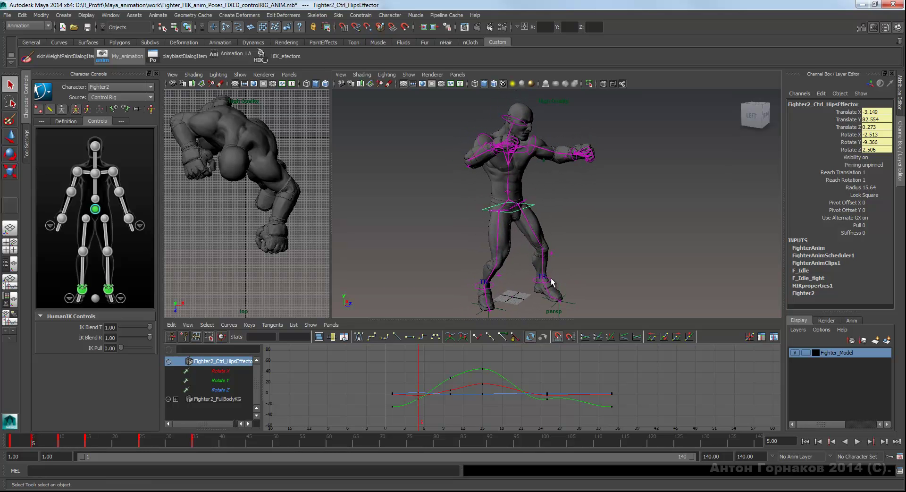
alt+middle_drag(554, 273, 544, 205)
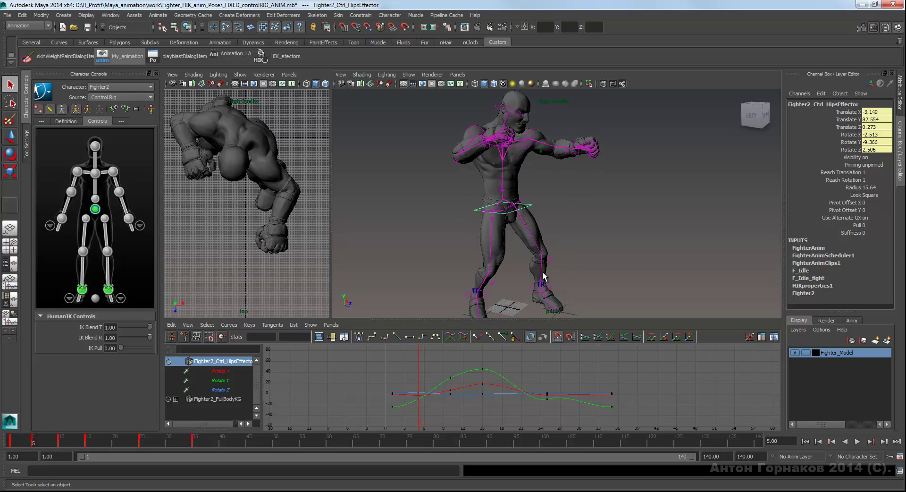
mouse_move(545, 205)
alt+right_down()
mouse_move(586, 226)
mouse_move(511, 269)
alt+right_up()
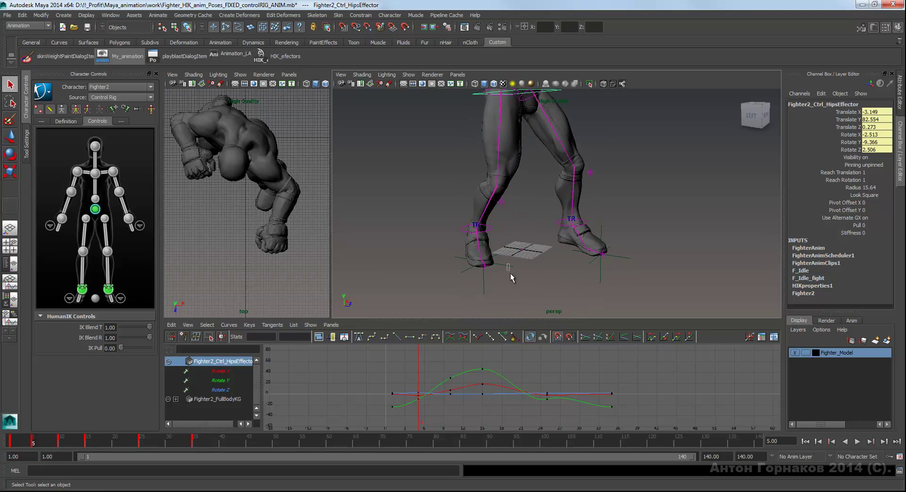
Select the fighter's right ankle effector to show its rotation curves, then play the leg motion.
click(511, 273)
mouse_move(558, 264)
alt+mouse_down()
mouse_move(565, 241)
mouse_move(597, 248)
mouse_move(579, 244)
alt+mouse_up()
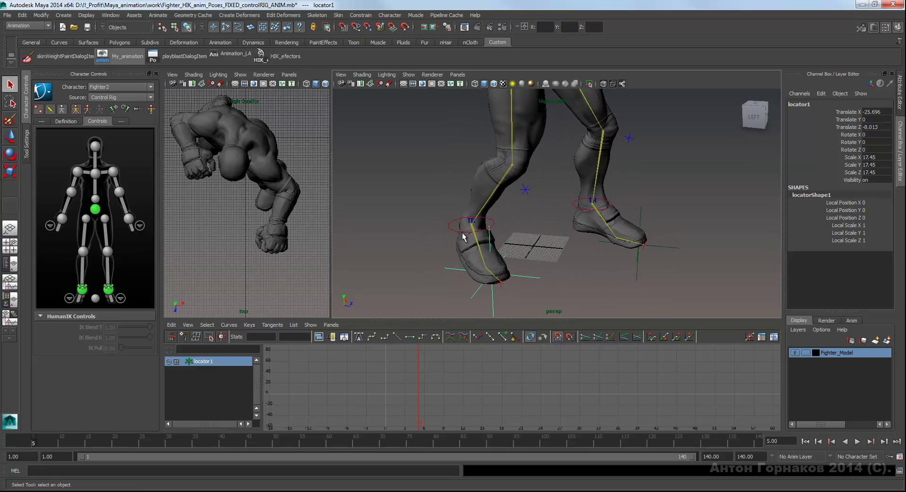
click(492, 224)
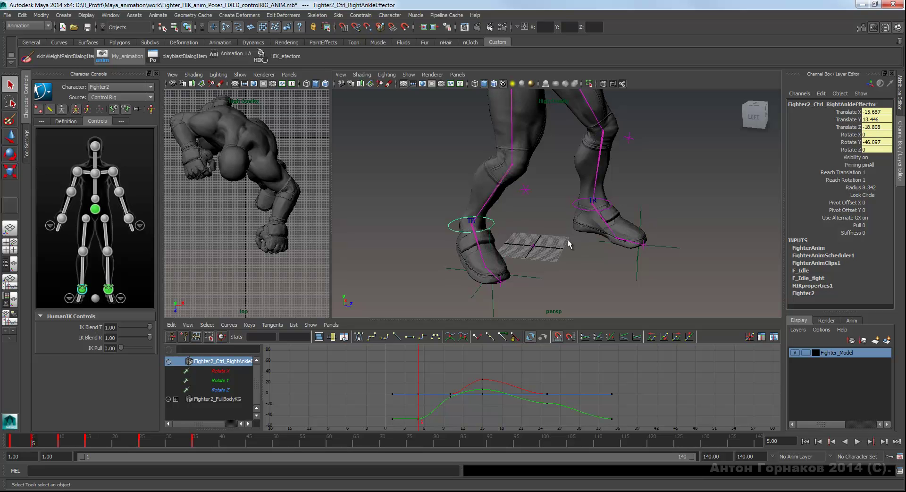
mouse_move(667, 235)
alt+mouse_down()
mouse_move(643, 249)
mouse_move(570, 251)
mouse_move(587, 244)
alt+mouse_up()
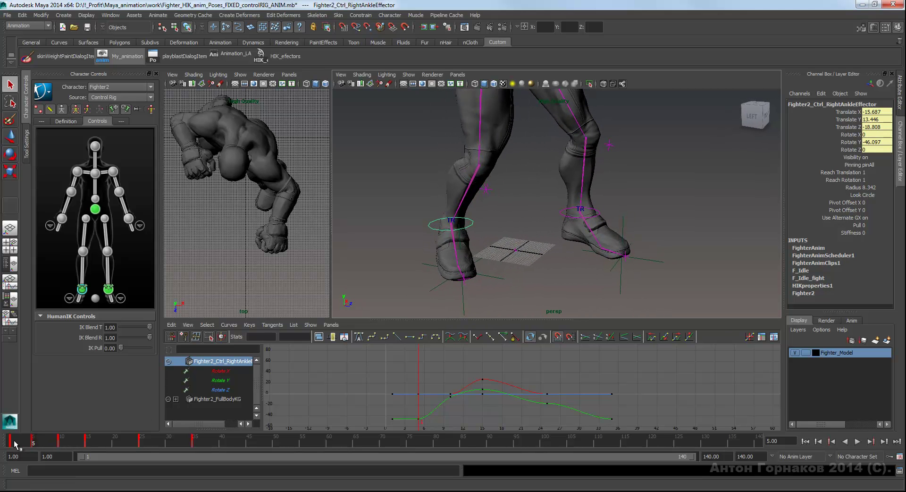
key(alt+v)
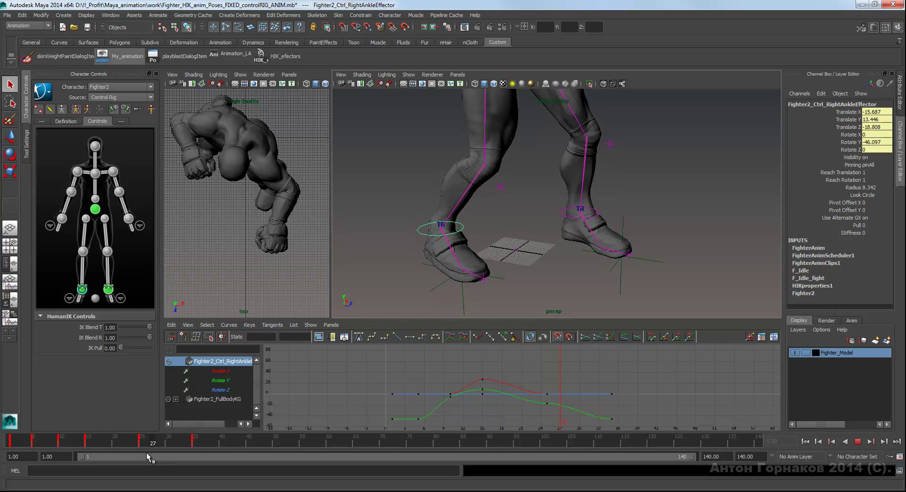
Scrub to about frame 19, dolly out to frame the whole fighter, and replay from frame 1.
click(10, 446)
drag(10, 446, 115, 445)
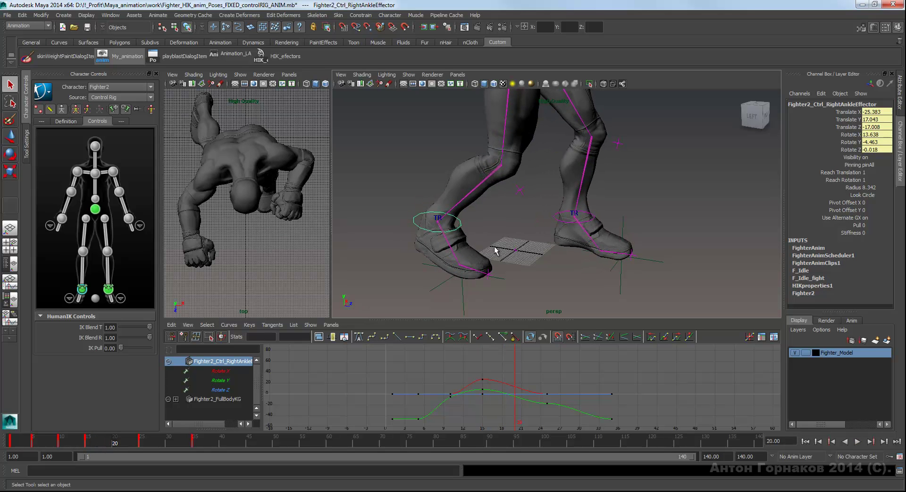
alt+drag(495, 250, 486, 212)
mouse_move(486, 212)
alt+right_down()
mouse_move(501, 229)
mouse_move(488, 243)
alt+right_up()
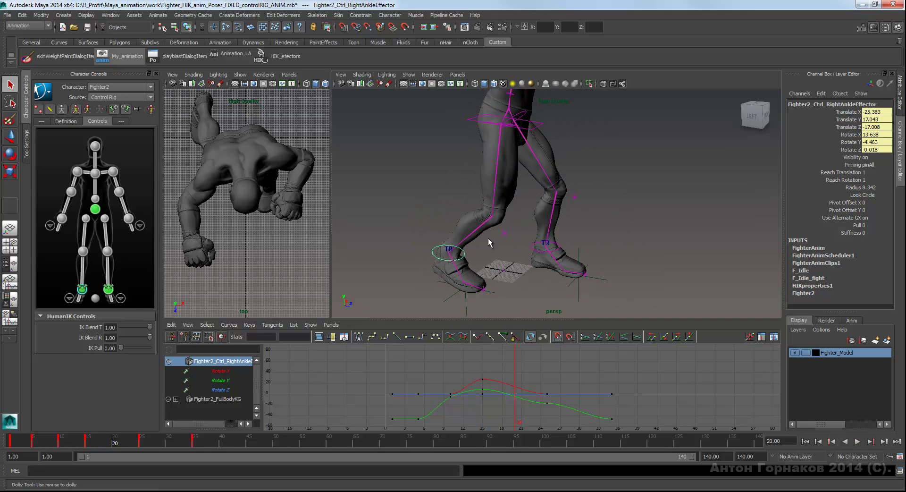
mouse_move(449, 252)
alt+mouse_down()
mouse_move(471, 253)
mouse_move(449, 255)
alt+mouse_up()
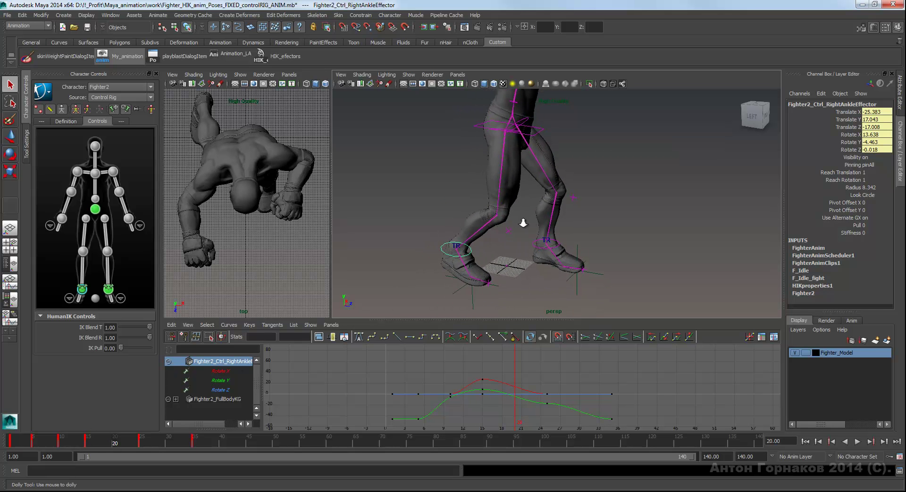
alt+right_drag(563, 225, 536, 253)
mouse_move(536, 253)
alt+mouse_down()
mouse_move(552, 235)
mouse_move(516, 237)
mouse_move(508, 259)
mouse_move(532, 258)
mouse_move(537, 239)
mouse_move(543, 242)
alt+mouse_up()
key(alt+shift+v)
key(alt+v)
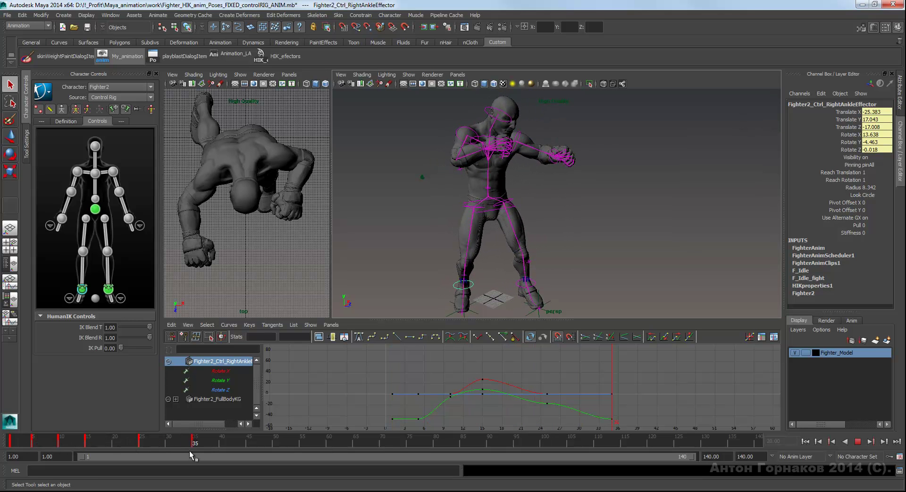
Stop playback and step between frames 1, 5, 15 and 35 to compare the poses.
click(57, 443)
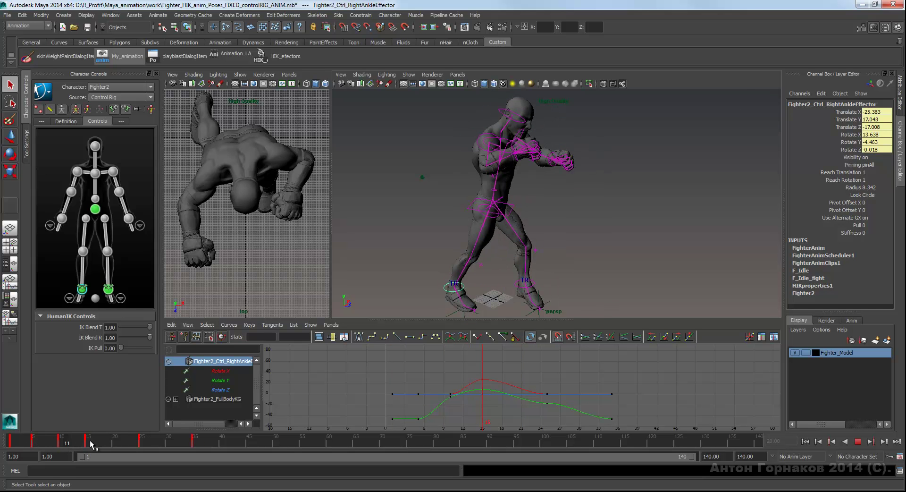
key(alt+v)
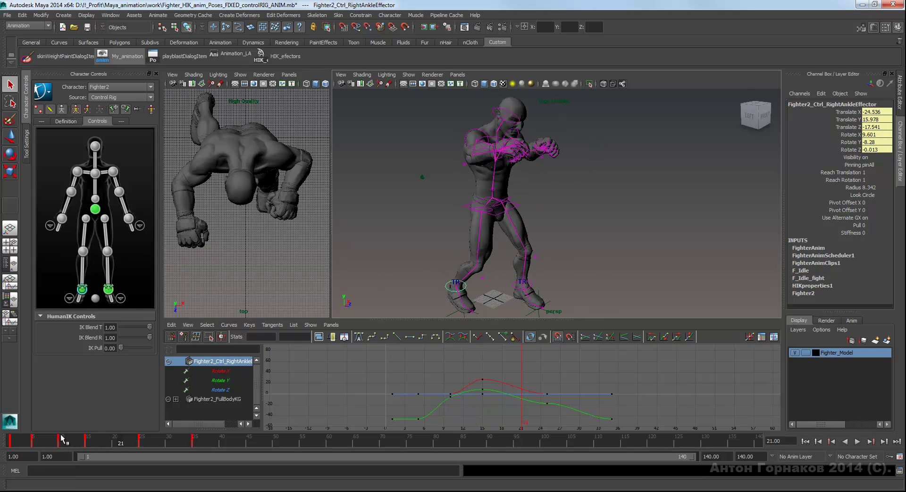
mouse_move(539, 235)
alt+middle_down()
mouse_move(528, 242)
mouse_move(546, 221)
alt+middle_up()
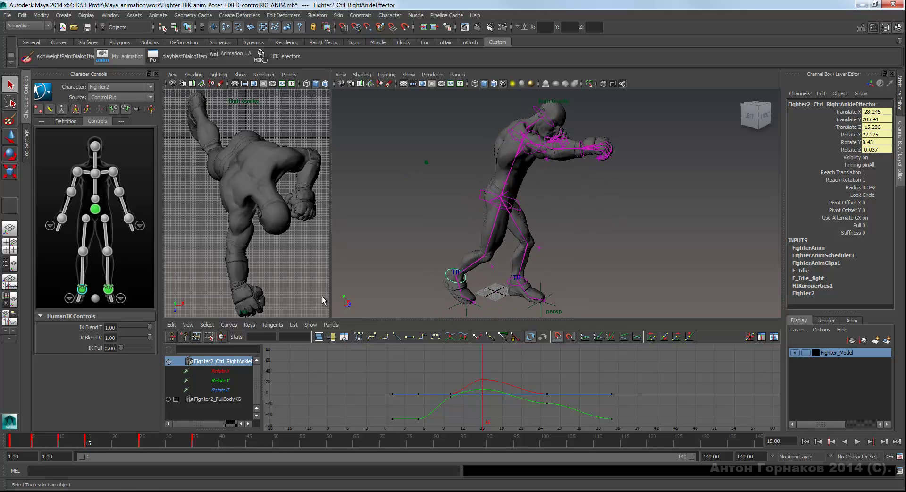
click(13, 442)
click(35, 440)
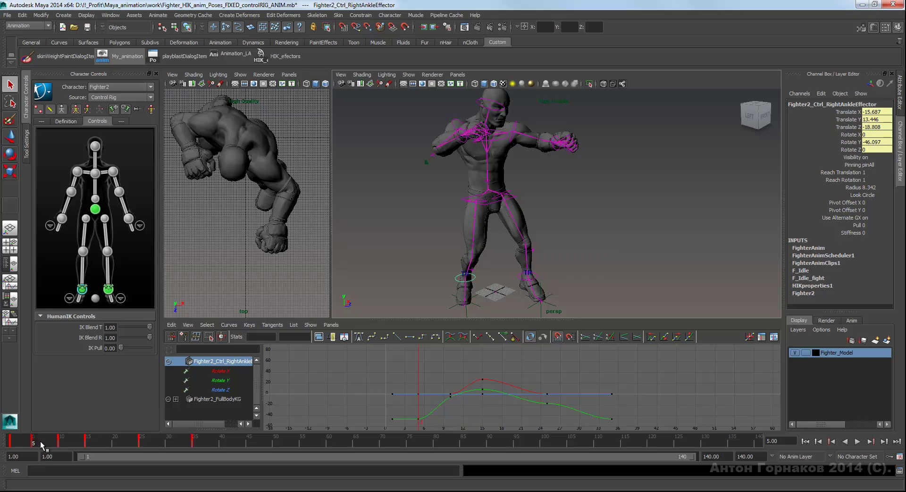
click(13, 442)
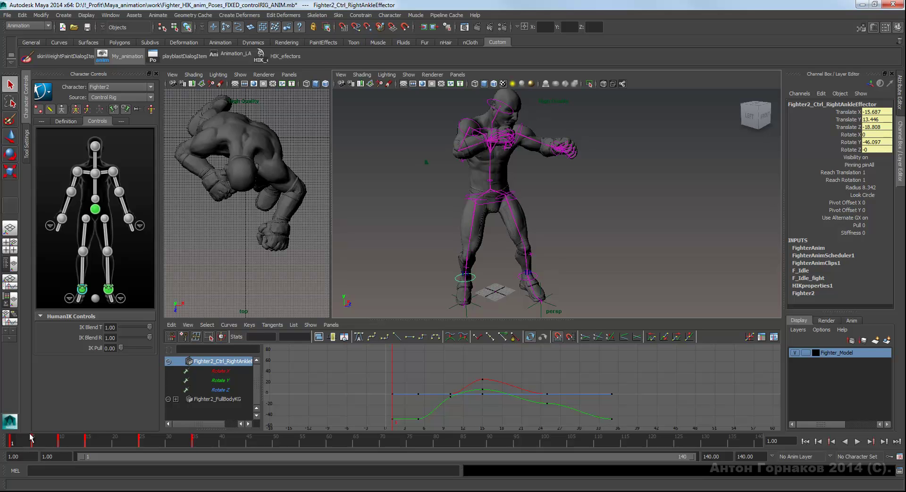
click(87, 443)
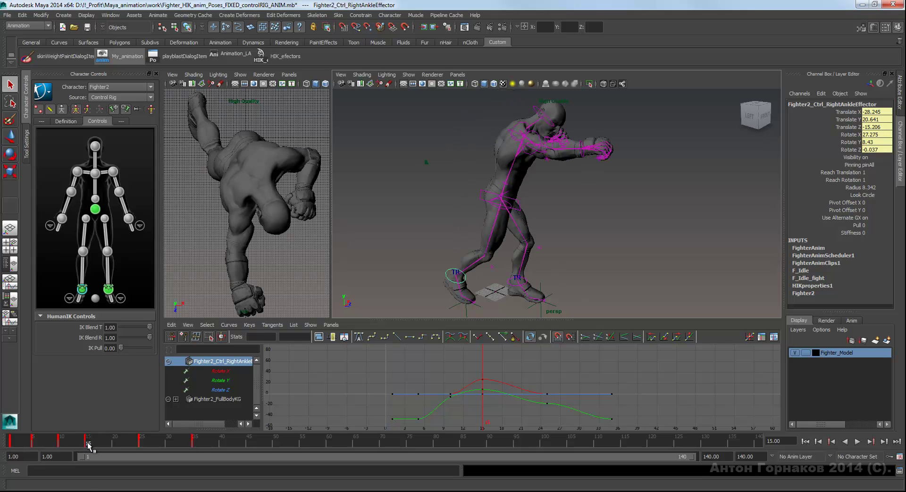
click(195, 443)
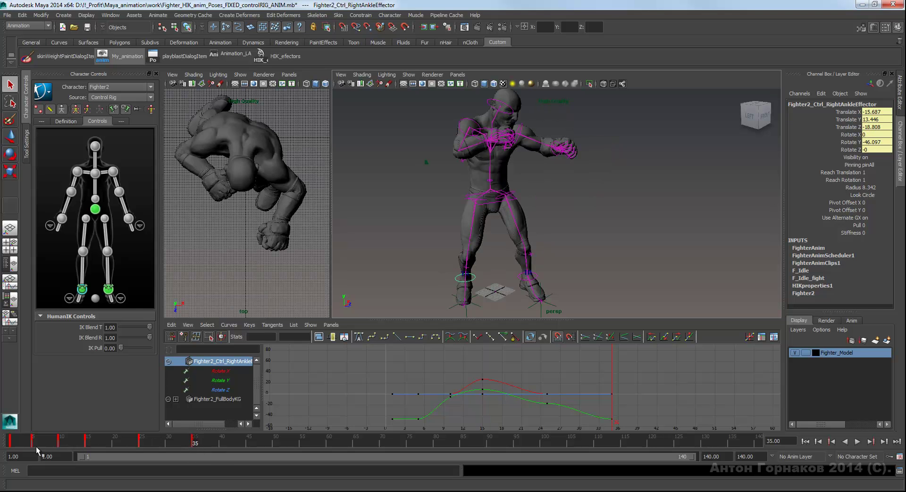
click(88, 443)
click(87, 443)
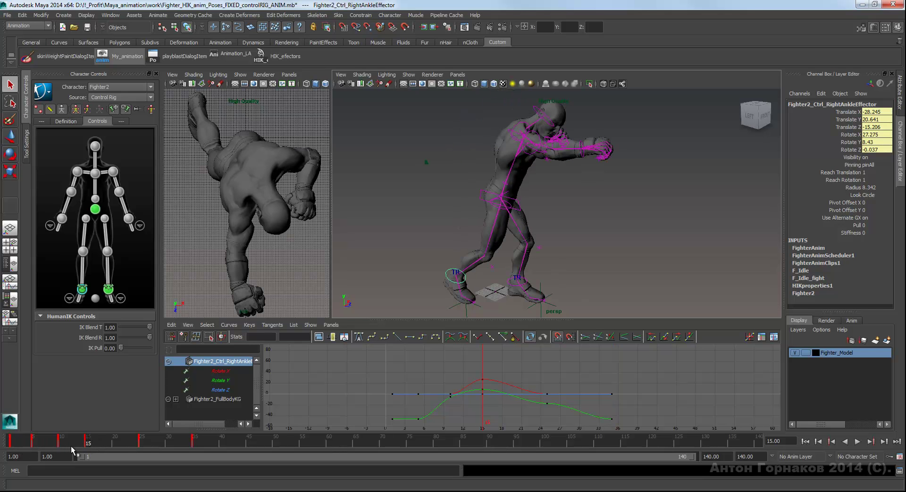
click(194, 440)
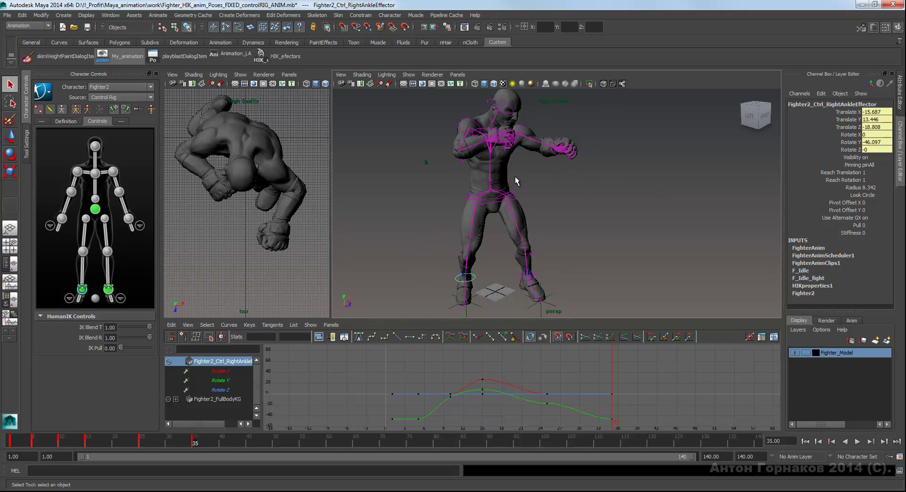
Compare the fighter's stance back and forth across frames 5, 10 and 15.
alt+middle_drag(553, 182, 538, 168)
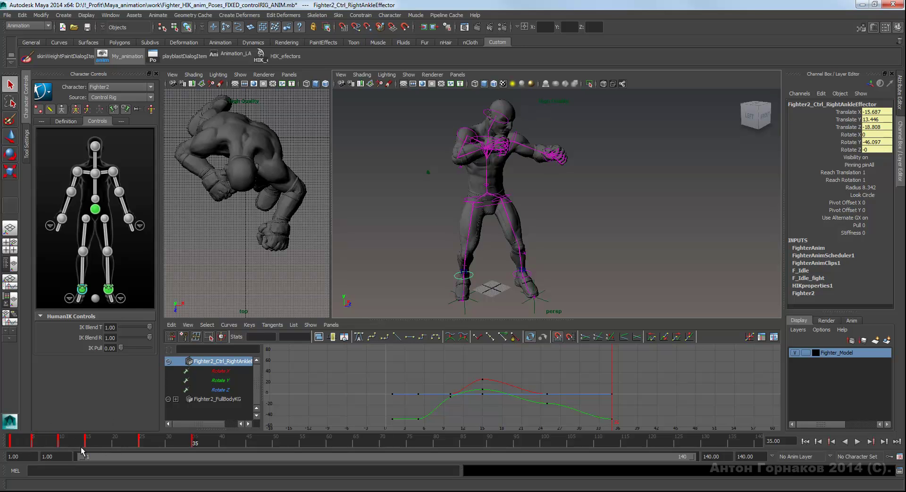
click(33, 441)
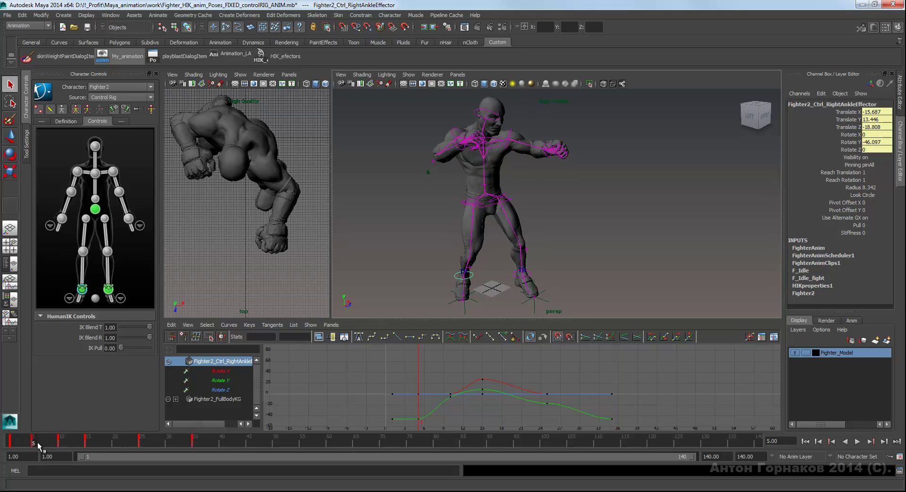
click(61, 440)
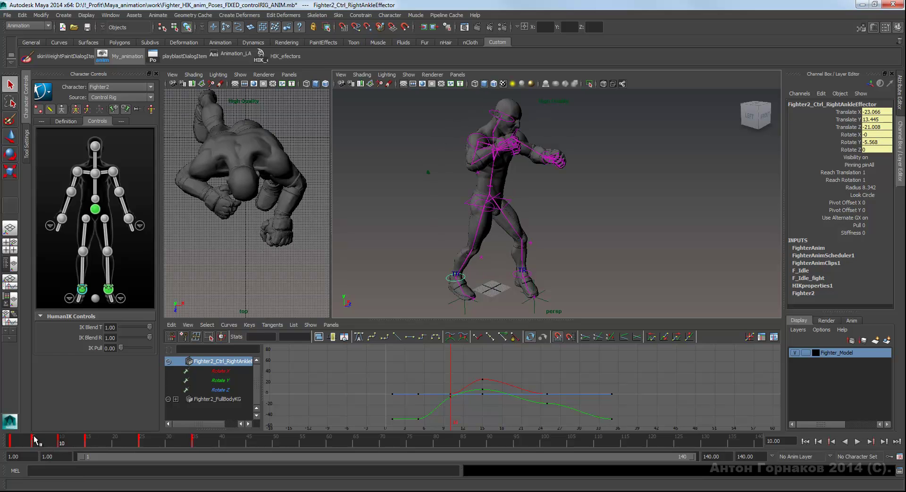
click(34, 439)
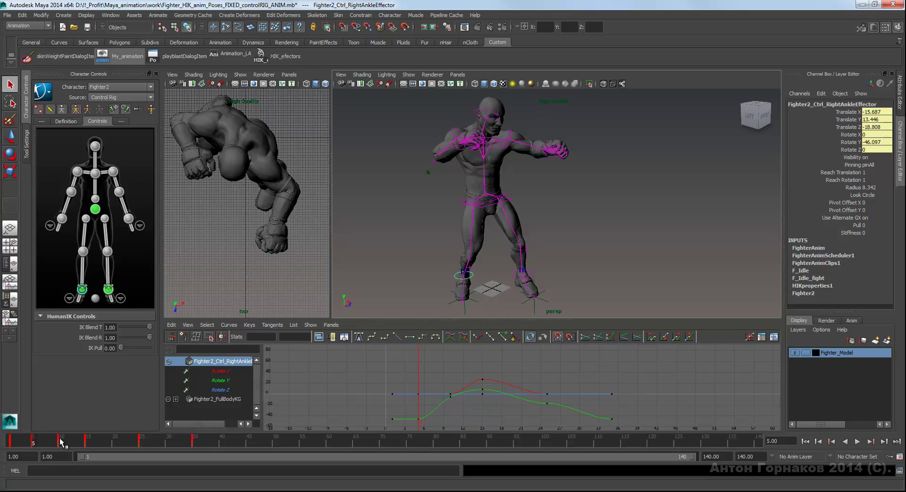
click(62, 440)
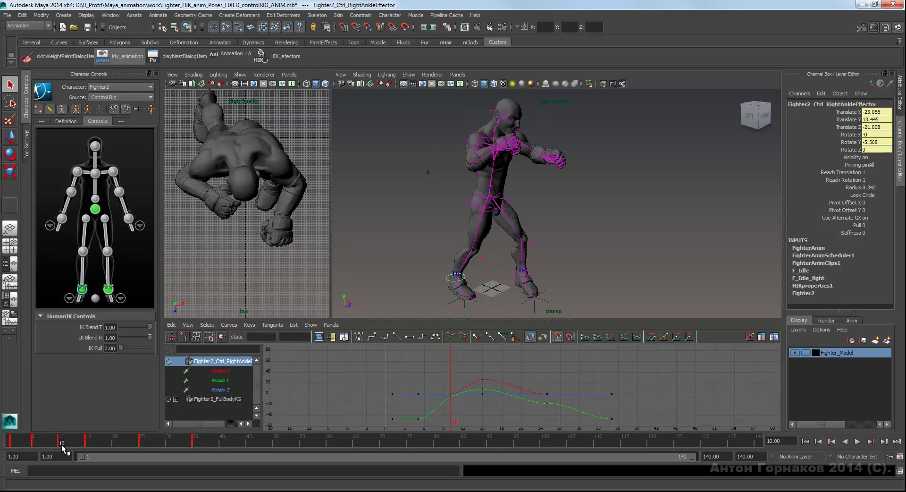
click(87, 441)
click(33, 442)
click(59, 439)
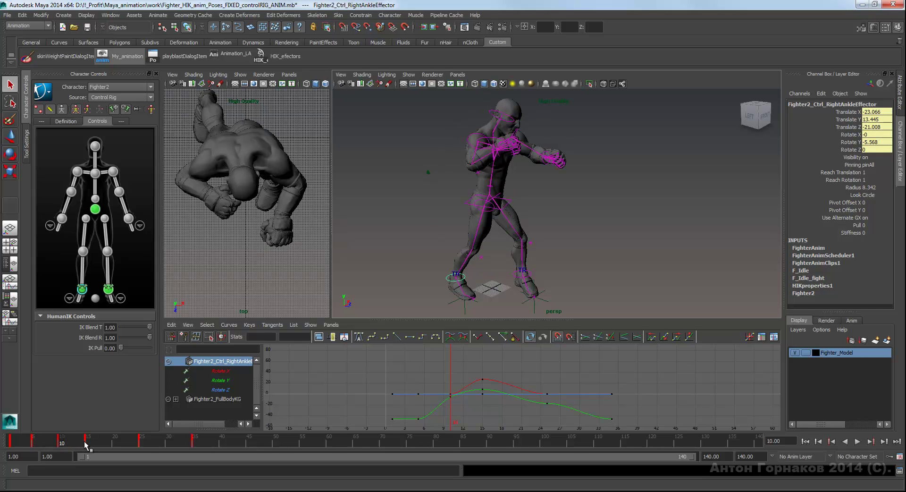
click(85, 441)
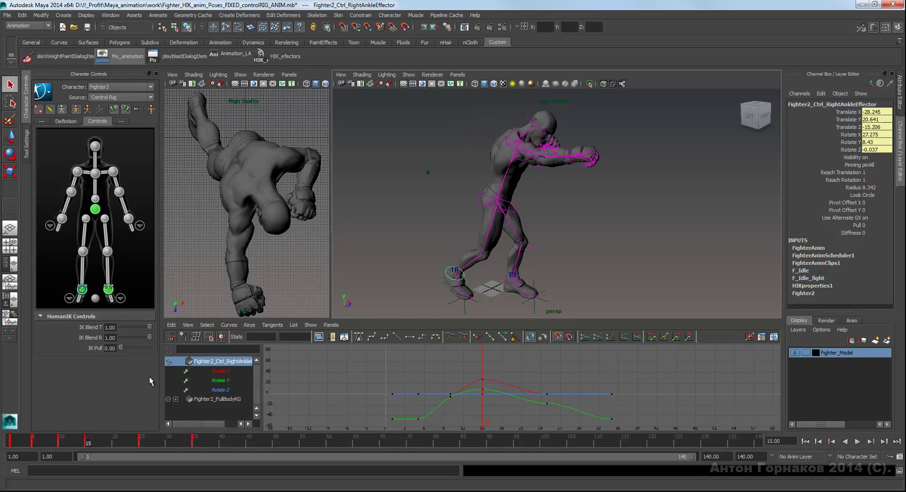
Inspect the stance from several angles in the top and perspective views.
key(space)
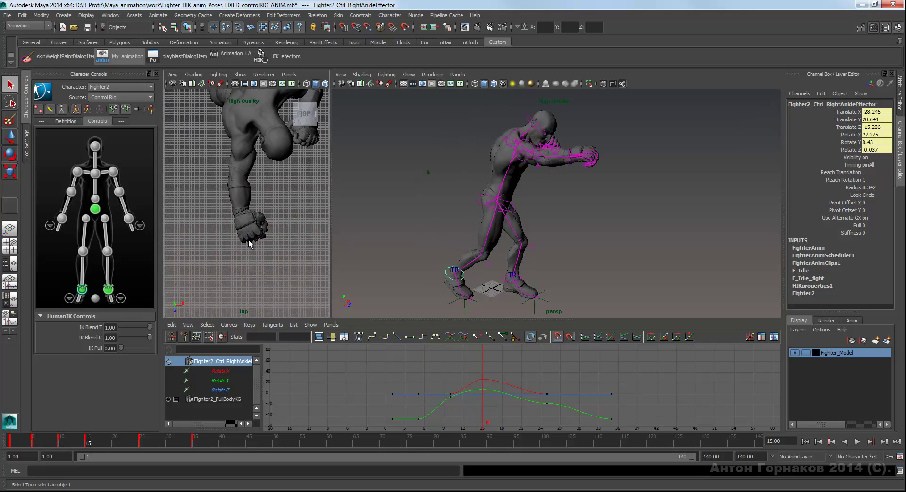
alt+drag(252, 260, 229, 109)
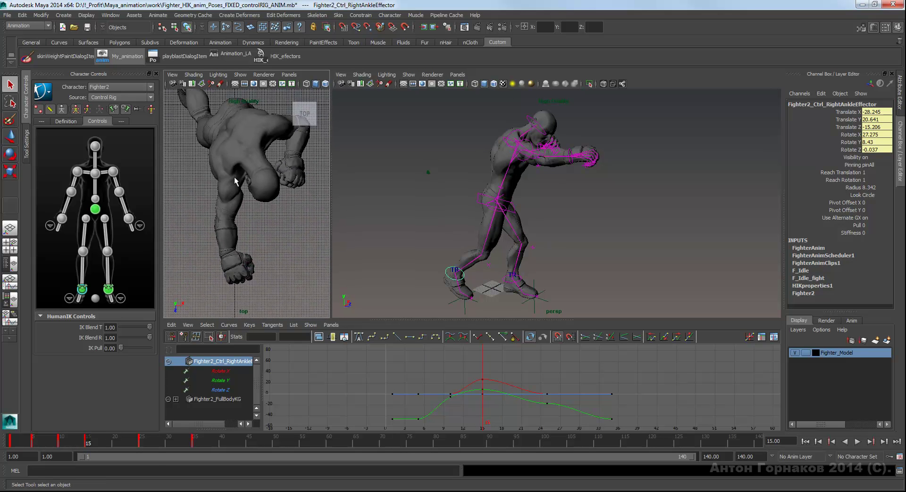
alt+drag(235, 178, 278, 229)
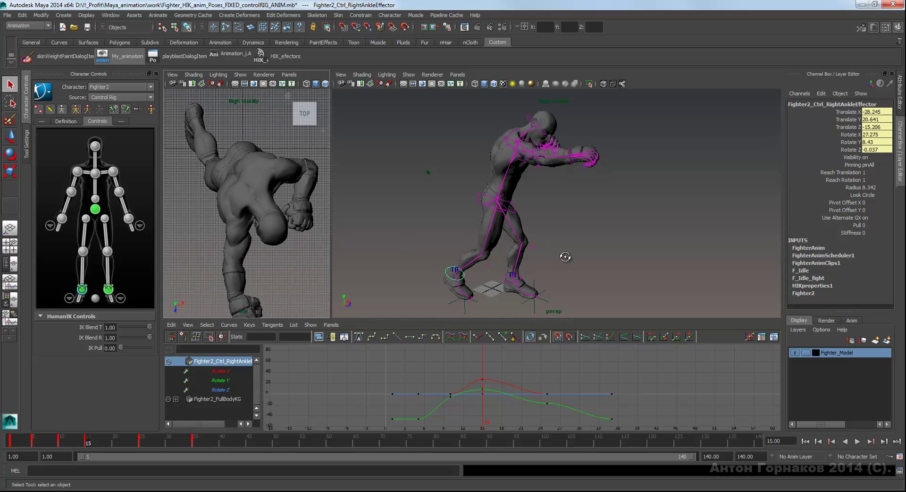
alt+drag(565, 257, 467, 255)
alt+middle_drag(271, 238, 273, 234)
alt+drag(273, 234, 262, 212)
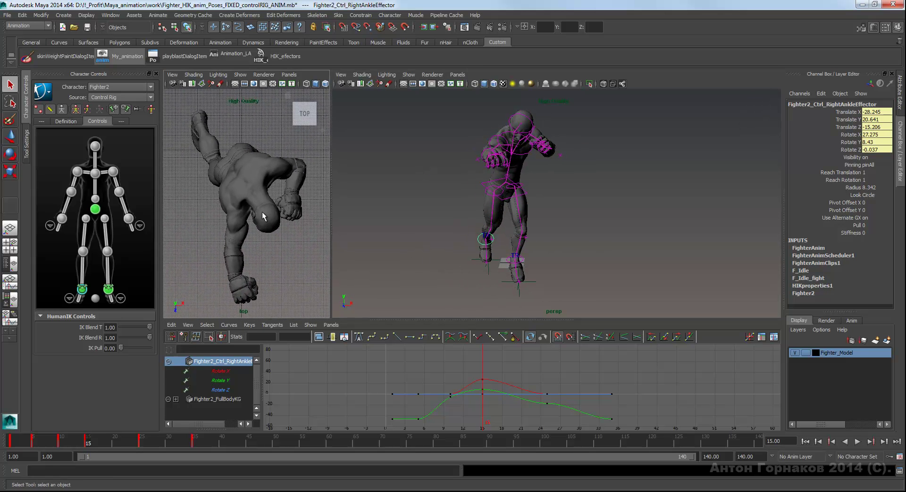
mouse_move(418, 202)
alt+mouse_down()
mouse_move(568, 221)
mouse_move(549, 226)
alt+mouse_up()
Scrub through frames 1 to 3, then select the hips effector.
click(10, 440)
mouse_move(10, 440)
mouse_down()
mouse_move(46, 438)
mouse_move(34, 441)
mouse_up()
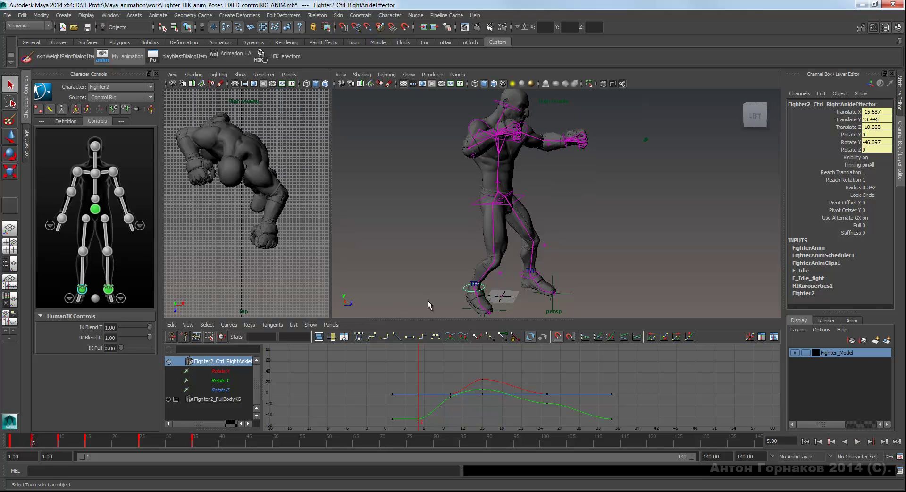
alt+drag(575, 230, 585, 229)
mouse_move(532, 225)
alt+mouse_down()
mouse_move(507, 191)
mouse_move(536, 196)
alt+mouse_up()
click(498, 196)
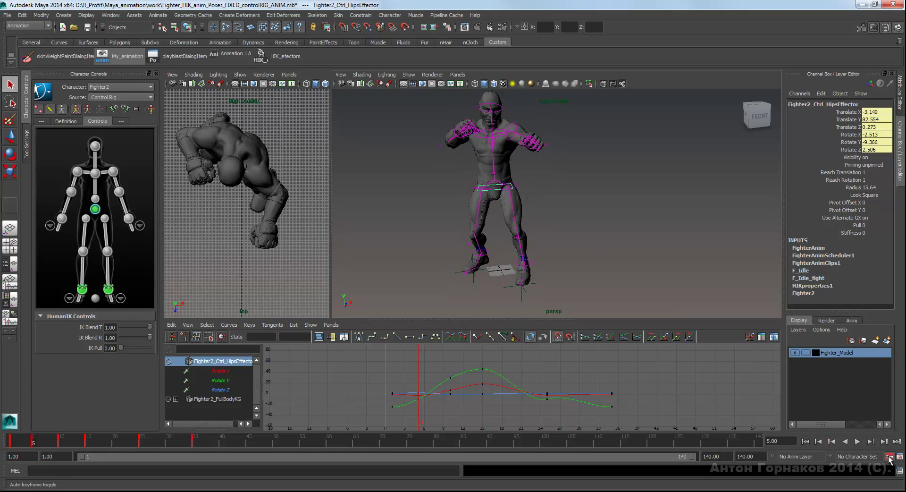
Move and rotate the hips effector at frame 5 to Translate Z -2.997, Rotate -6.673, -8.788, 5.69.
mouse_move(507, 162)
alt+mouse_down()
mouse_move(558, 166)
mouse_move(513, 187)
mouse_move(542, 189)
mouse_move(520, 196)
mouse_move(563, 208)
mouse_move(538, 193)
alt+mouse_up()
key(e)
key(w)
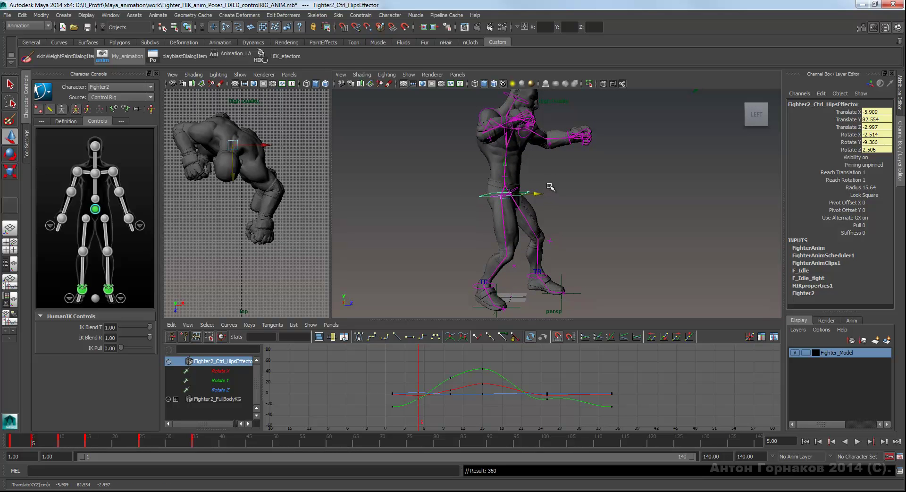
key(e)
alt+drag(608, 165, 564, 161)
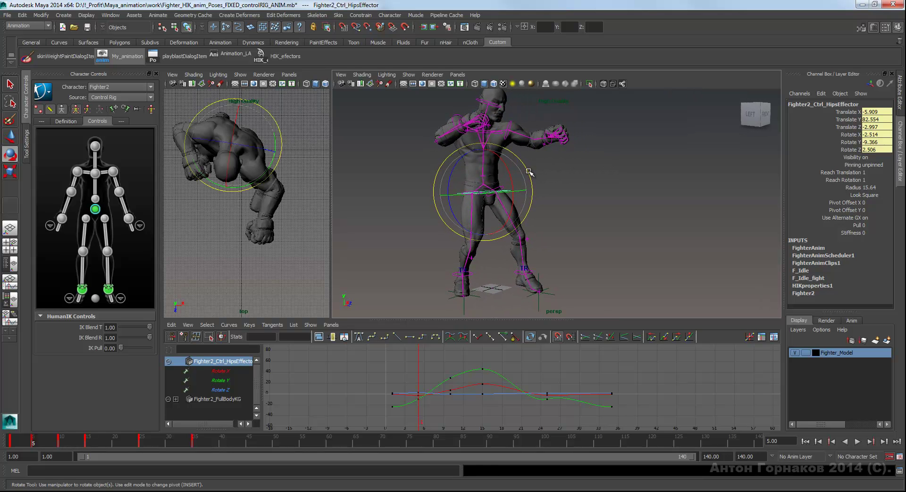
drag(528, 171, 530, 172)
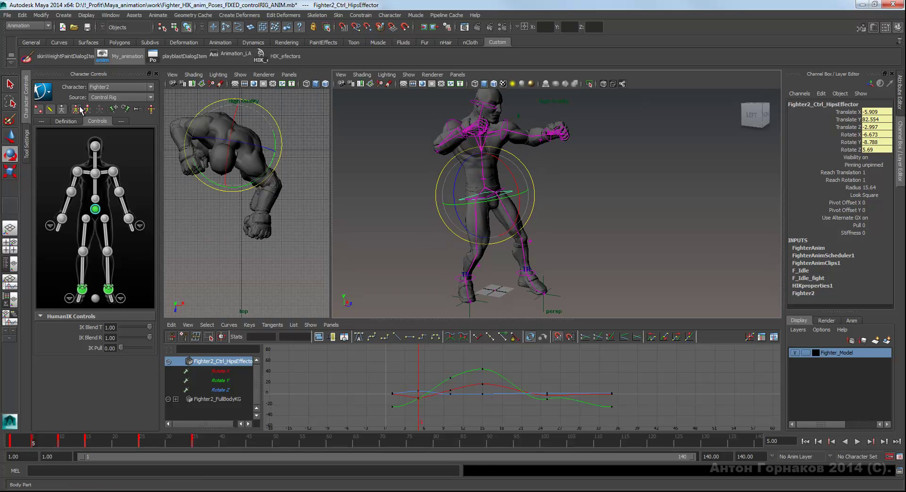
Play and scrub frames 1–8 to review the new hip twist, then select all rig controls.
key(alt+v)
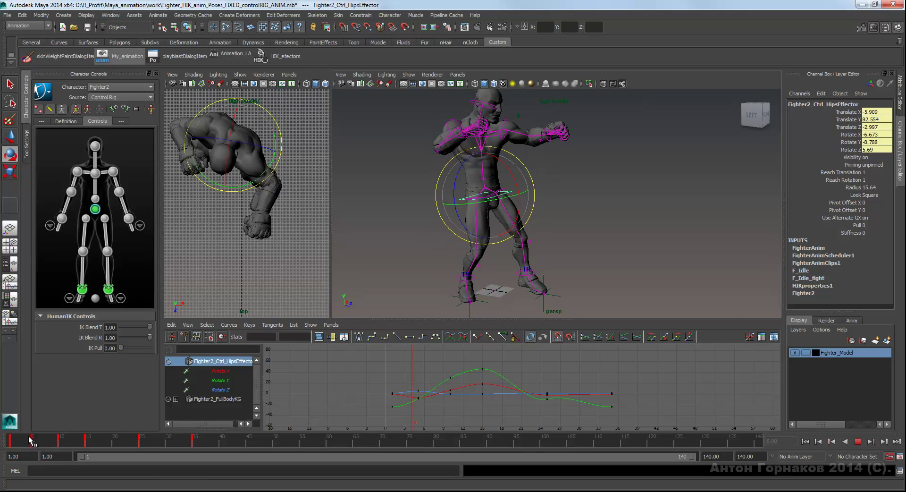
click(16, 440)
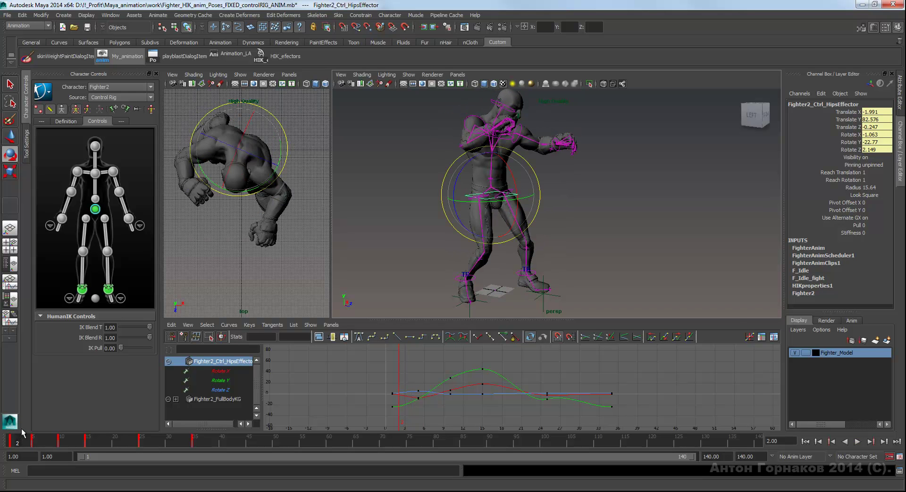
key(alt+period)
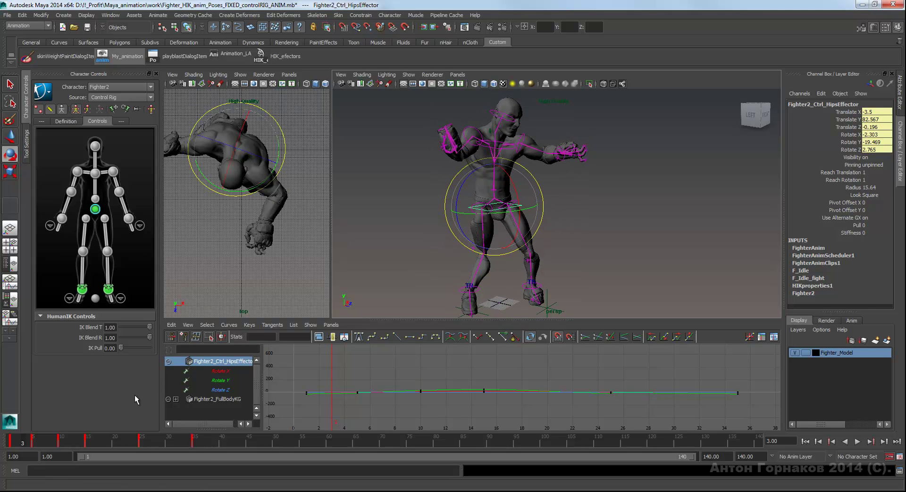
key(alt+v)
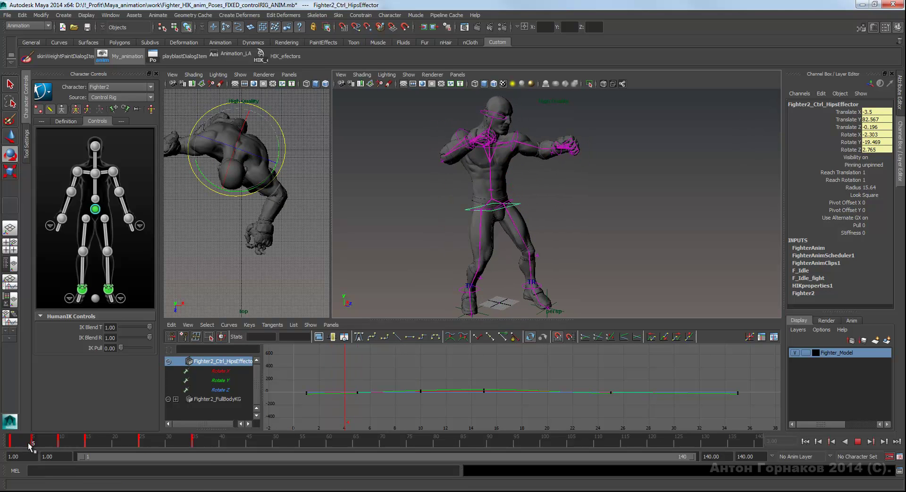
mouse_move(30, 446)
mouse_down()
mouse_move(12, 446)
mouse_move(33, 443)
mouse_up()
mouse_move(36, 443)
mouse_down()
mouse_move(18, 443)
mouse_move(33, 446)
mouse_up()
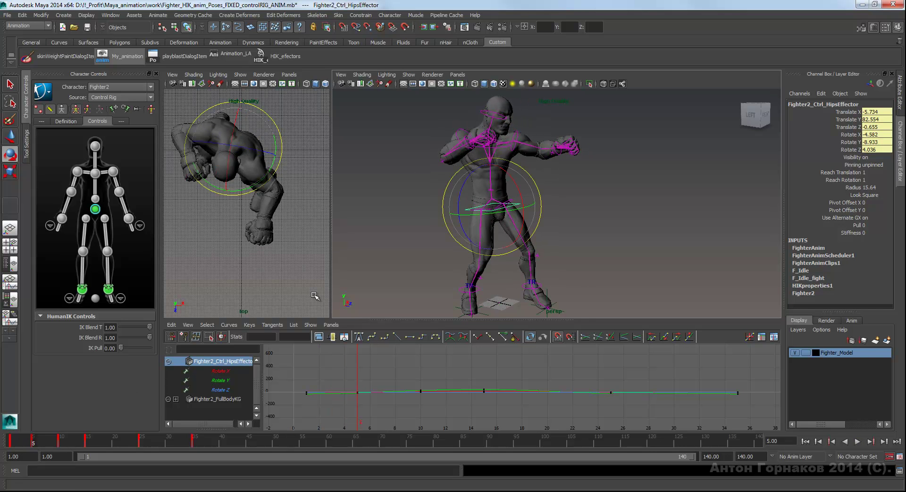
alt+drag(585, 201, 562, 208)
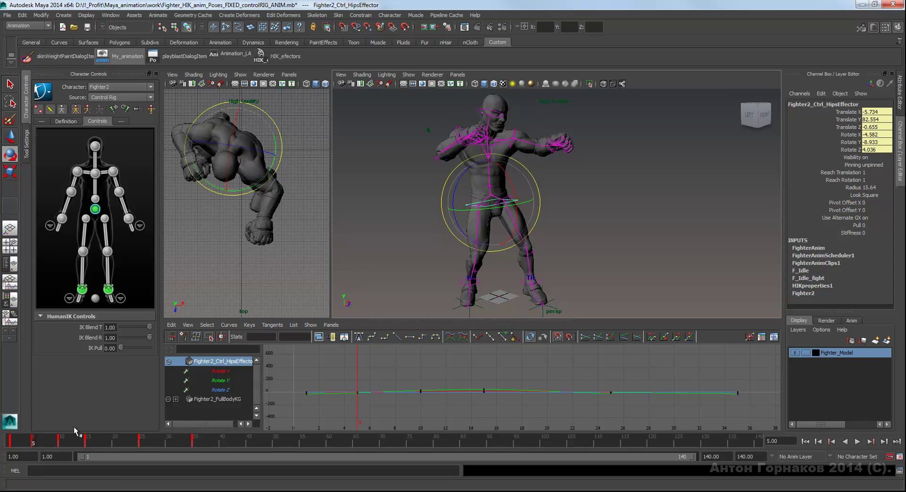
key(alt+v)
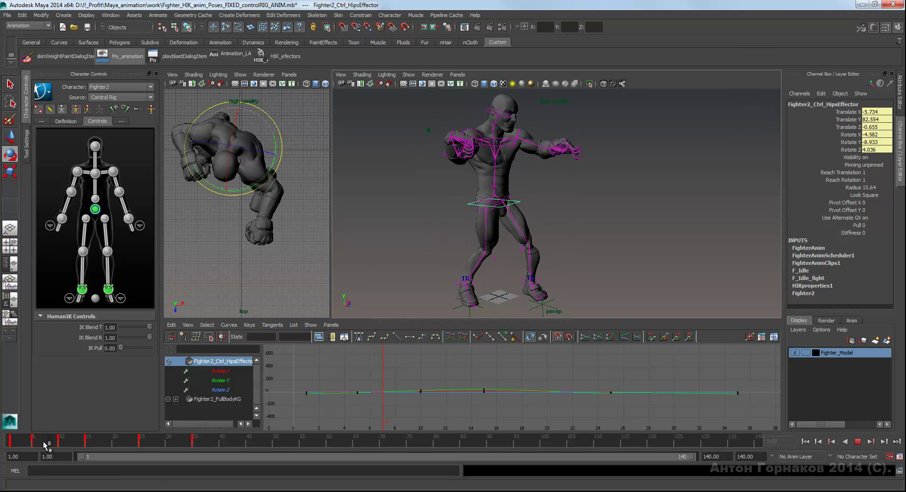
drag(45, 444, 33, 444)
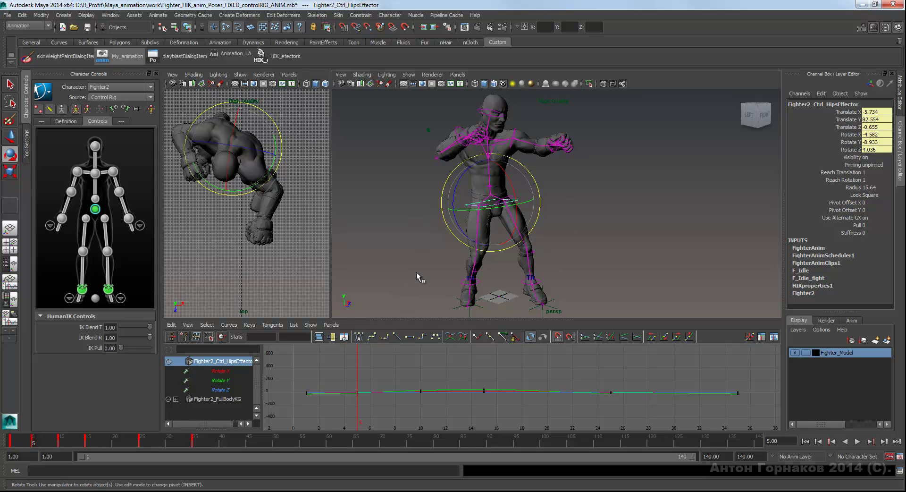
key(ctrl+a)
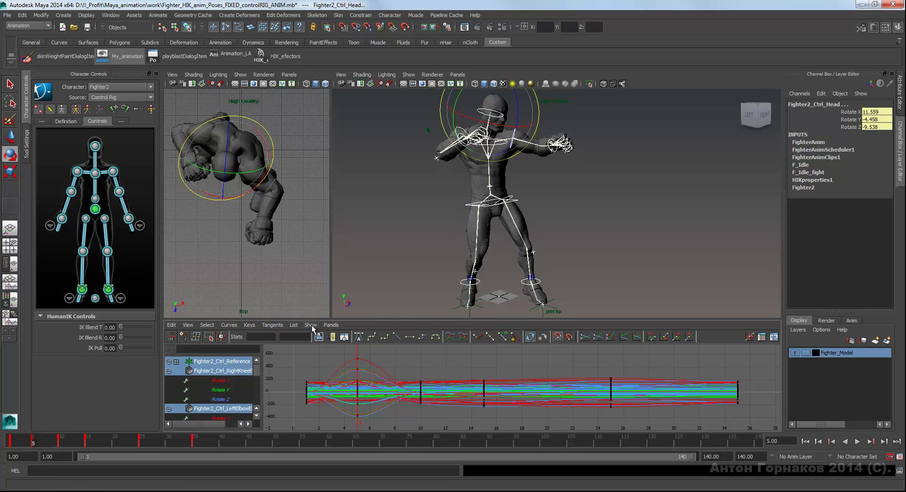
Filter the Graph Editor to show only Rotate attributes, then select all curves and keys.
click(313, 326)
mouse_move(333, 347)
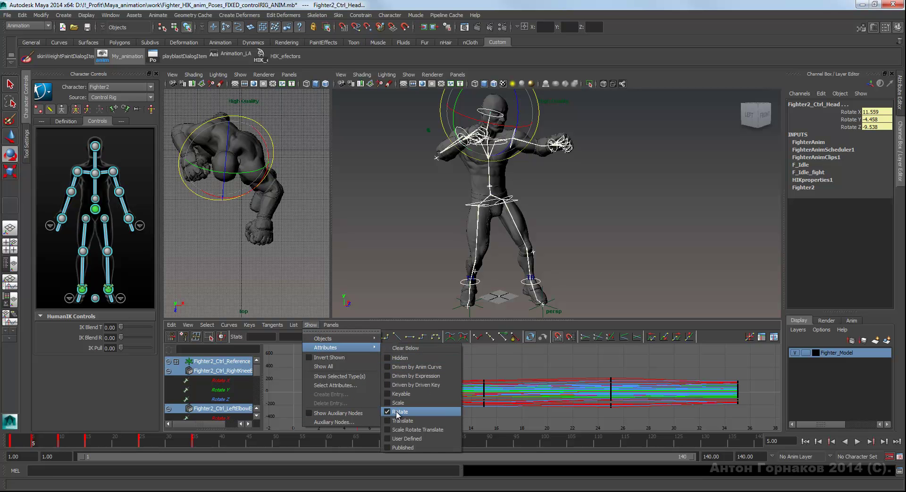
click(399, 411)
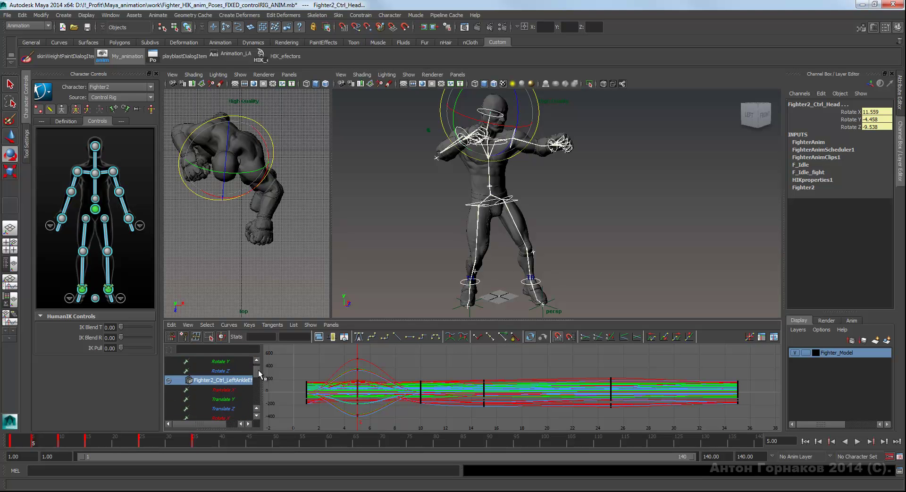
click(550, 217)
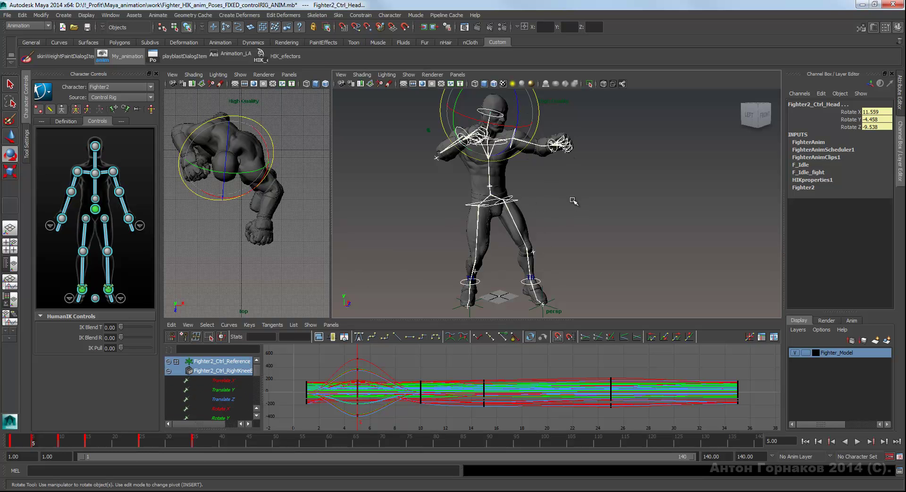
click(315, 326)
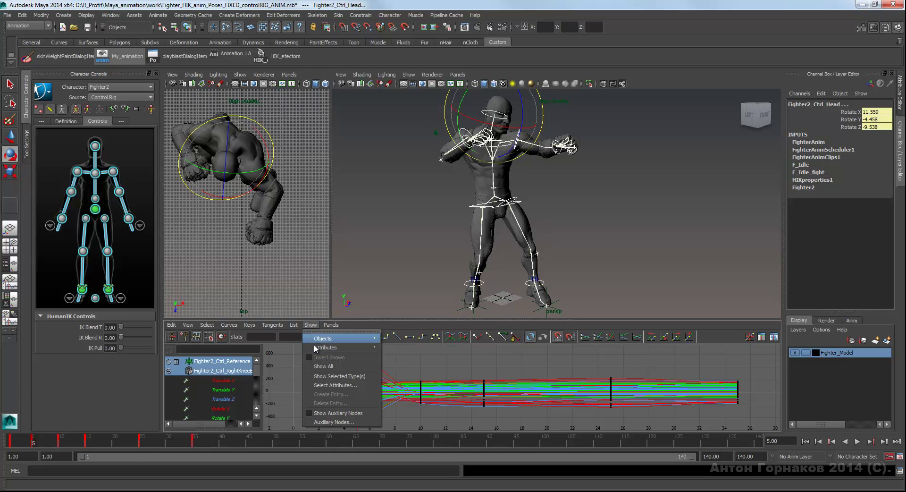
mouse_move(340, 348)
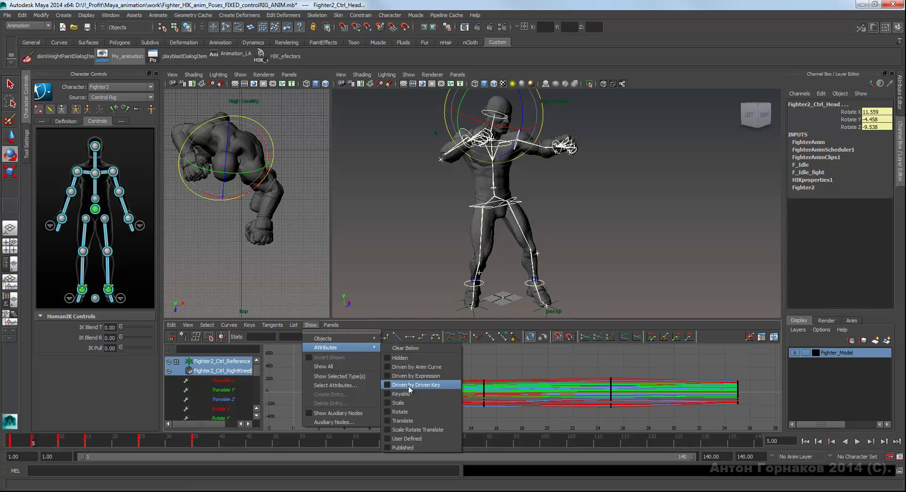
click(396, 413)
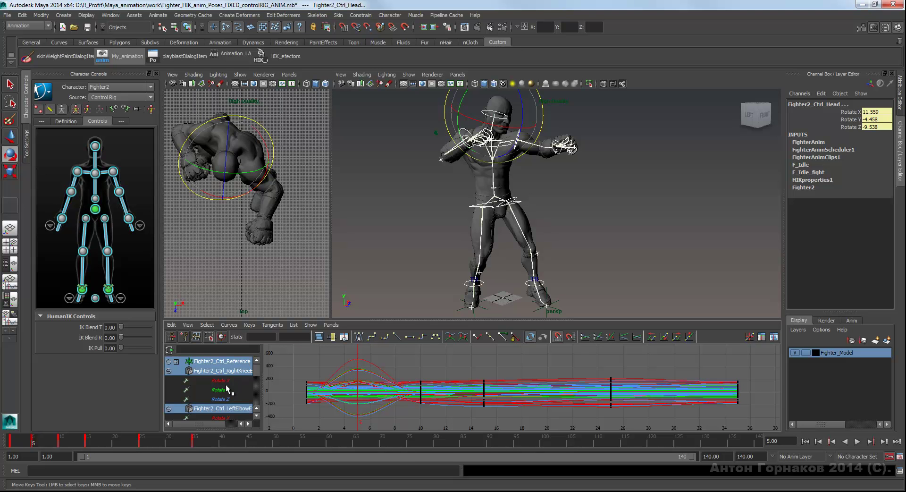
drag(257, 364, 257, 362)
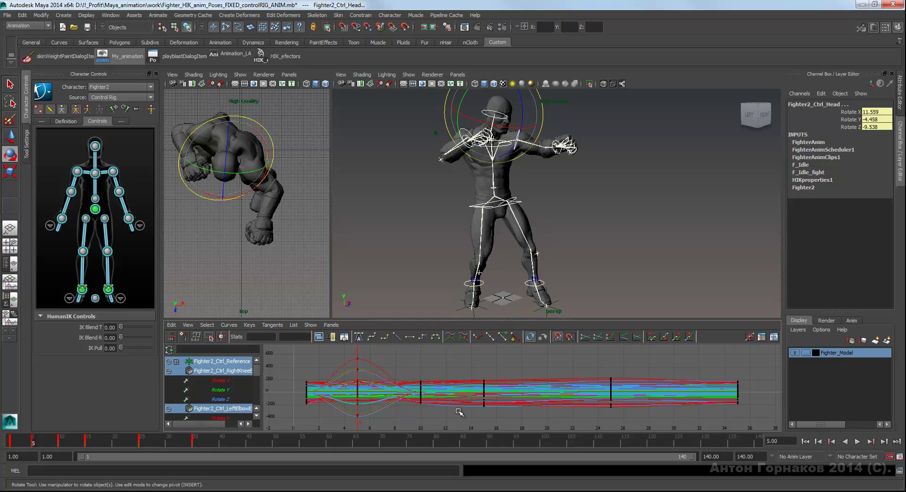
click(459, 412)
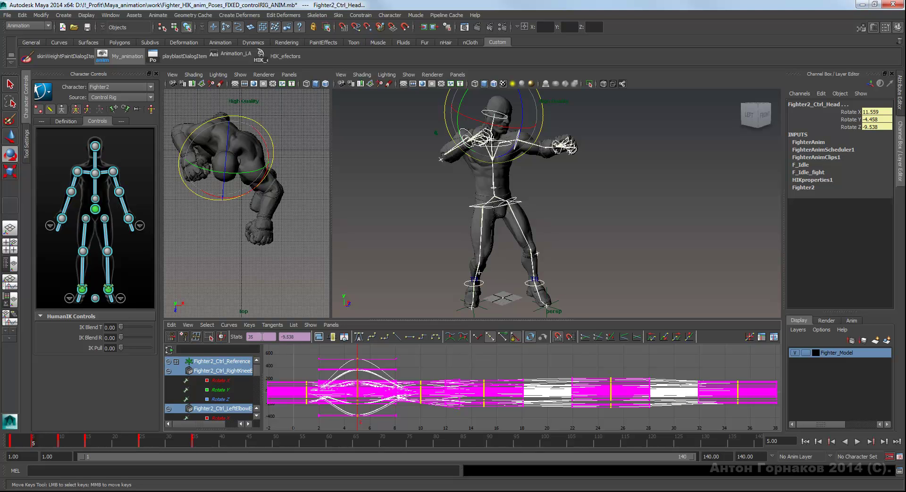
Change the selected rotation curves' interpolation to Quaternion Slerp.
click(226, 324)
mouse_move(256, 243)
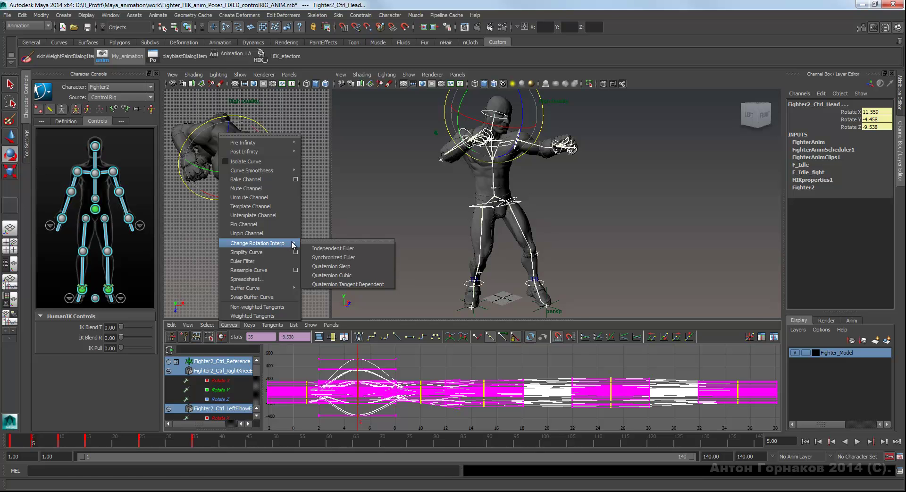
click(329, 272)
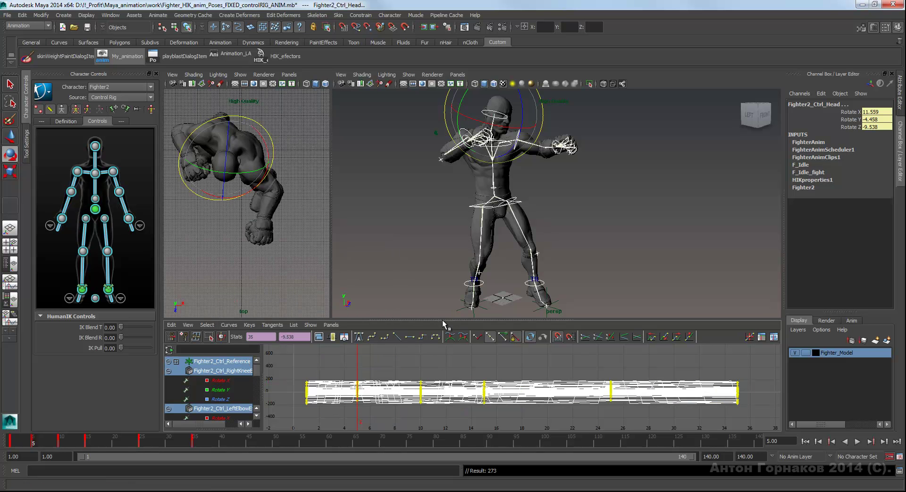
Enlarge the Graph Editor, frame and zoom across the Quaternion Slerp curves, then scrub back to frame 1.
drag(445, 319, 447, 290)
key(f)
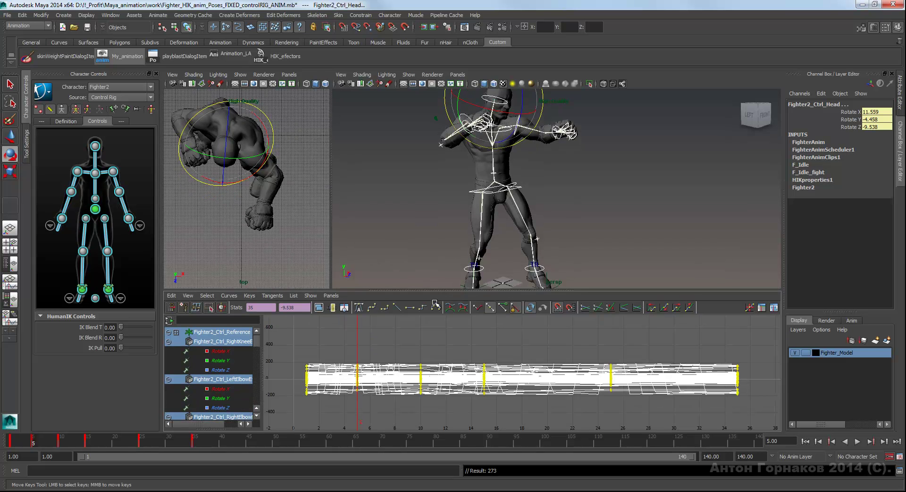
scroll(424, 376, up, 3)
scroll(472, 364, up, 2)
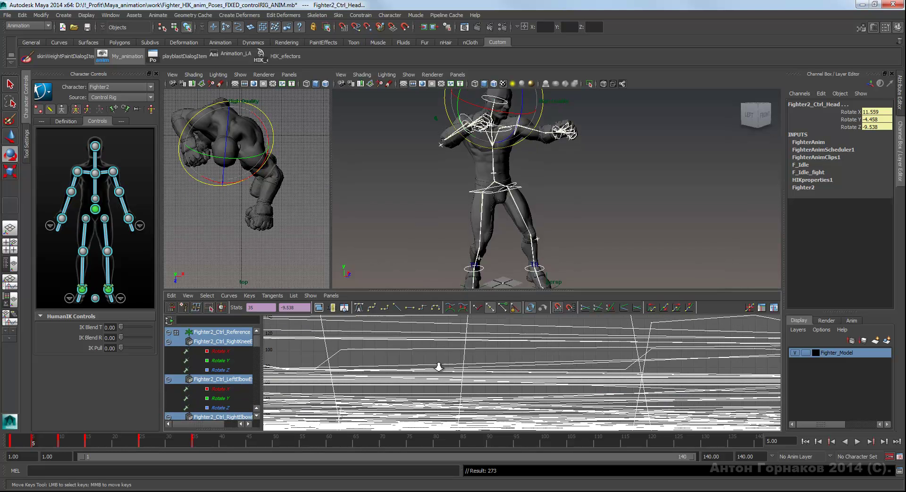
scroll(429, 364, up, 2)
scroll(399, 372, down, 3)
scroll(398, 372, down, 2)
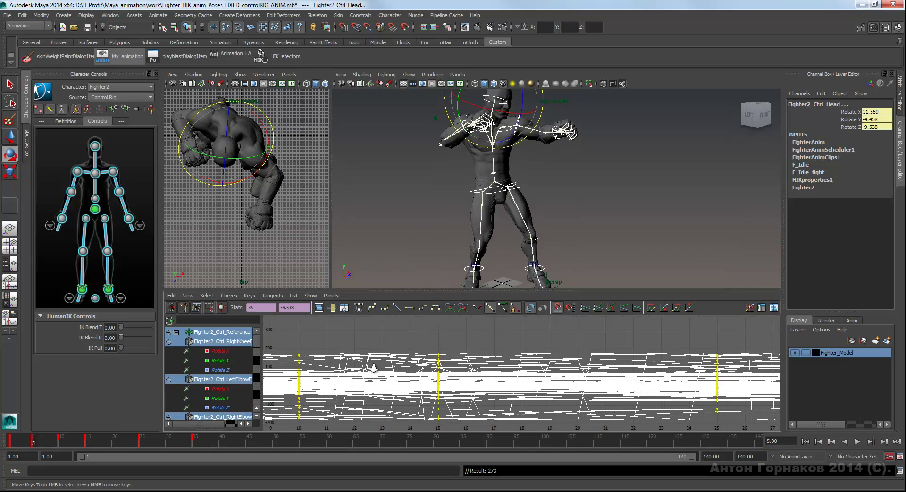
mouse_move(460, 359)
alt+middle_down()
mouse_move(632, 358)
mouse_move(629, 383)
alt+middle_up()
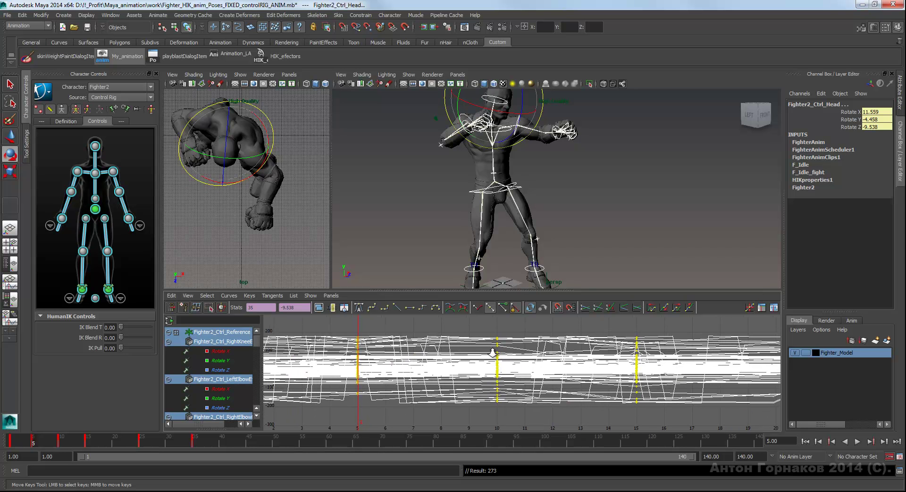
scroll(493, 353, down, 1)
scroll(503, 351, down, 1)
scroll(504, 351, up, 2)
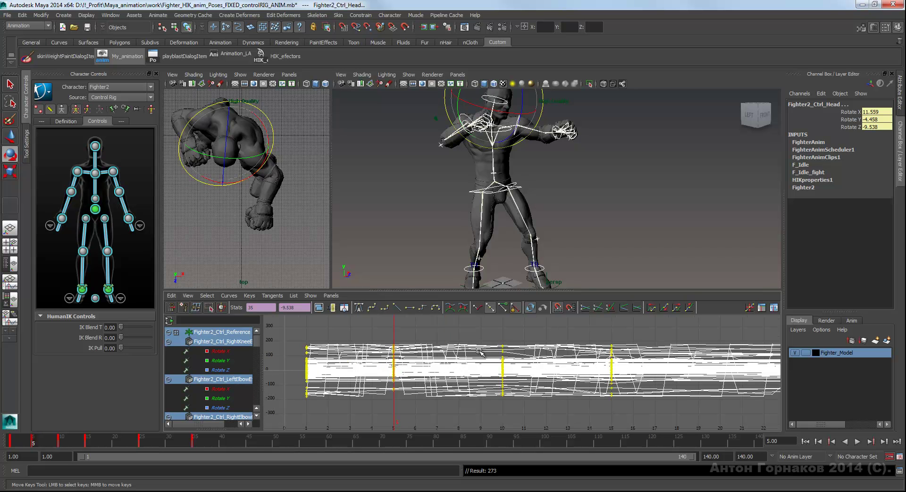
key(a)
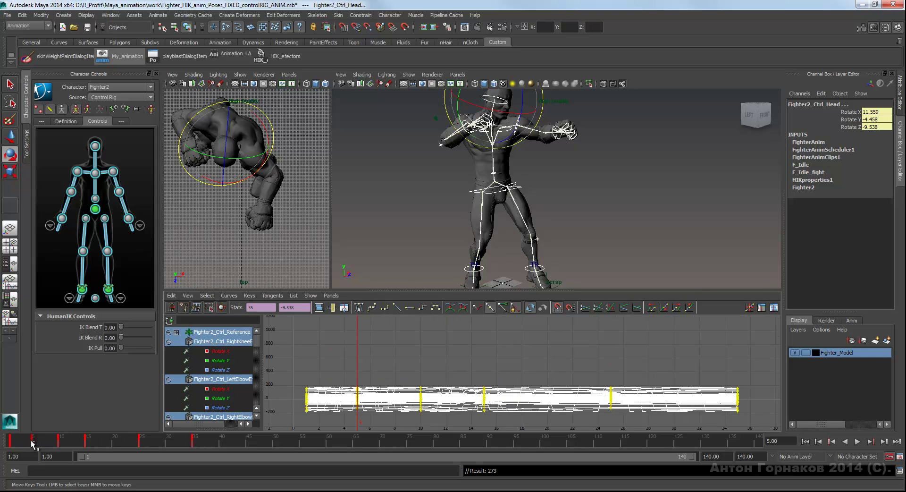
mouse_move(33, 442)
mouse_down()
mouse_move(13, 441)
mouse_move(33, 441)
mouse_up()
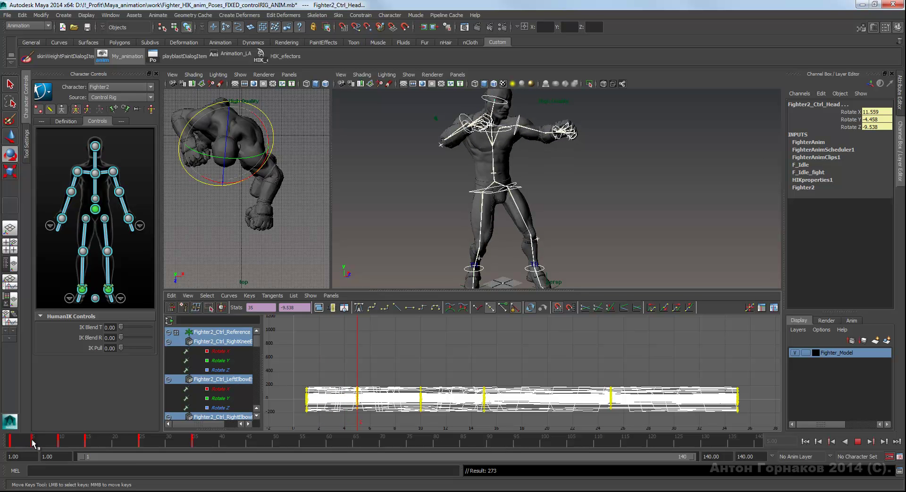
Switch the rotation curves back to Independent Euler, deselect curves and rig, and step to frame 2.
click(208, 295)
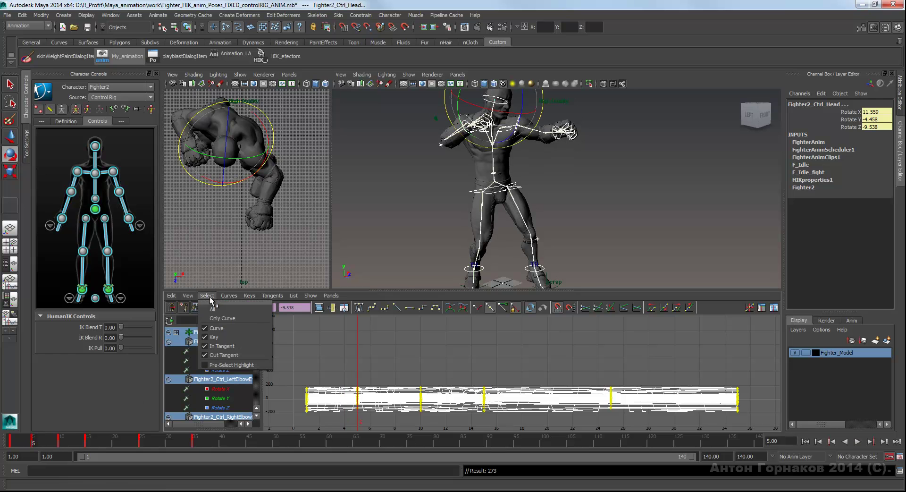
mouse_move(257, 410)
click(331, 416)
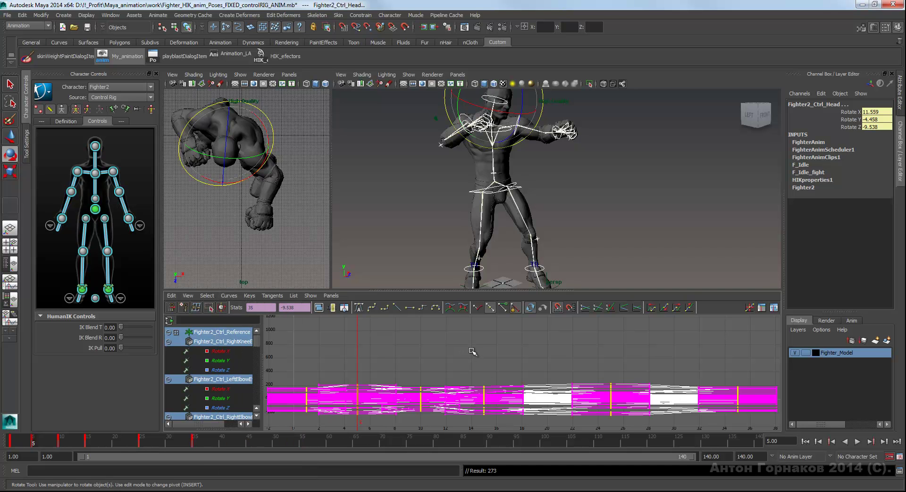
click(483, 333)
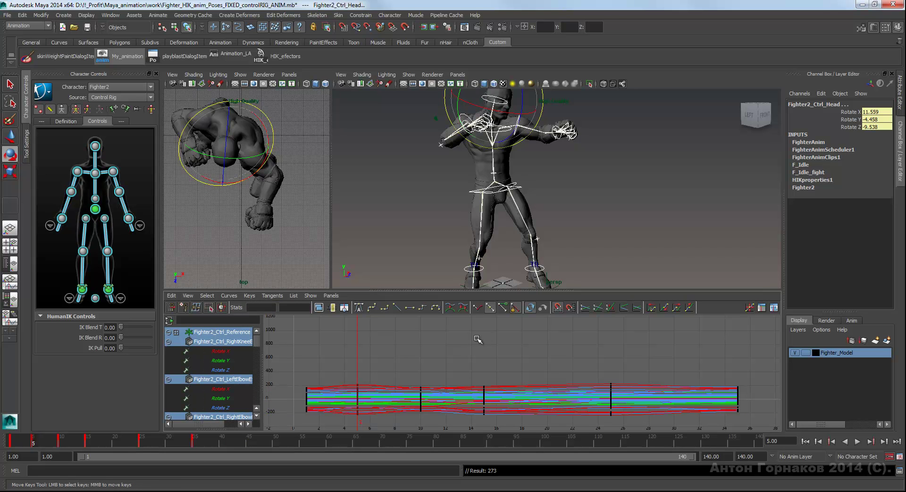
click(582, 207)
drag(35, 440, 19, 438)
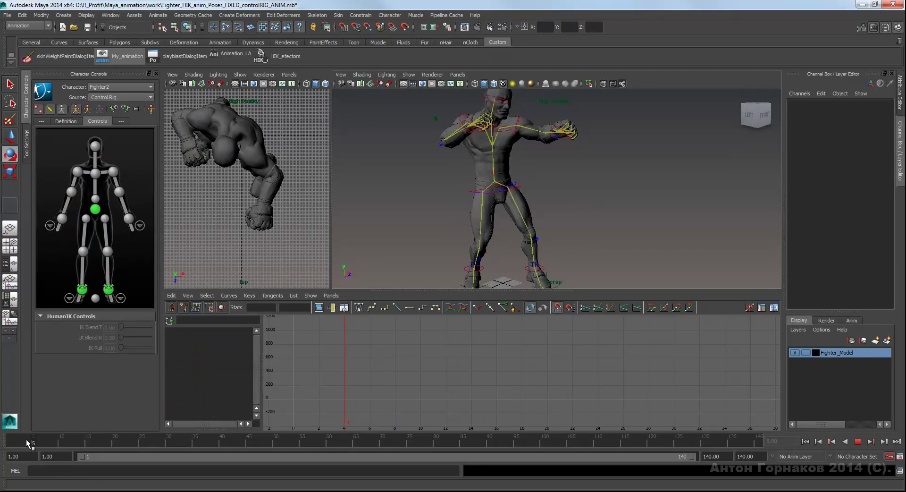
Select the hips effector, play the punch and stop at frame 15.
click(502, 193)
drag(11, 444, 35, 443)
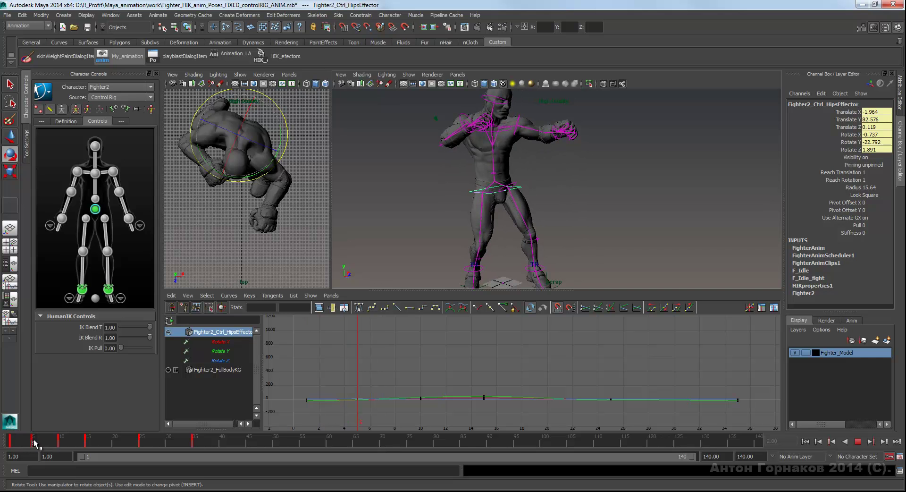
alt+drag(560, 218, 582, 215)
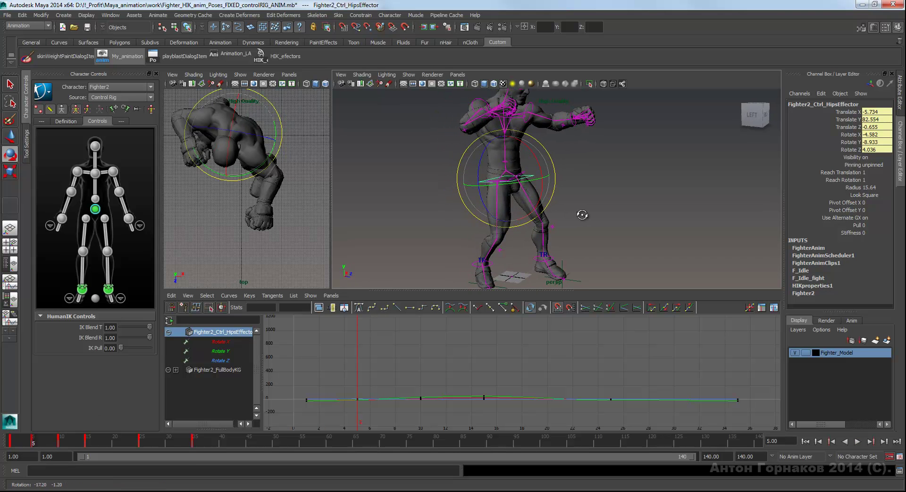
key(alt+v)
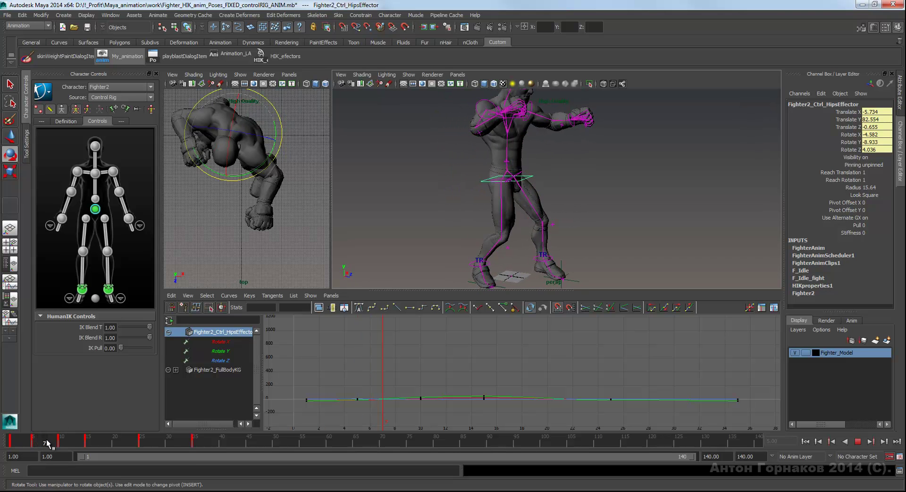
click(89, 445)
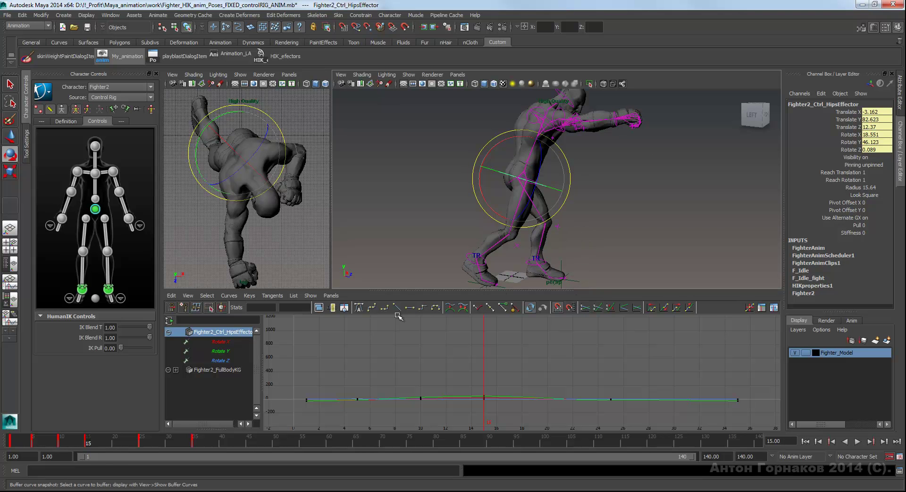
Inspect the hip curves and the fighter from new angles, then clear the selection.
alt+middle_drag(560, 356, 557, 354)
scroll(557, 354, up, 3)
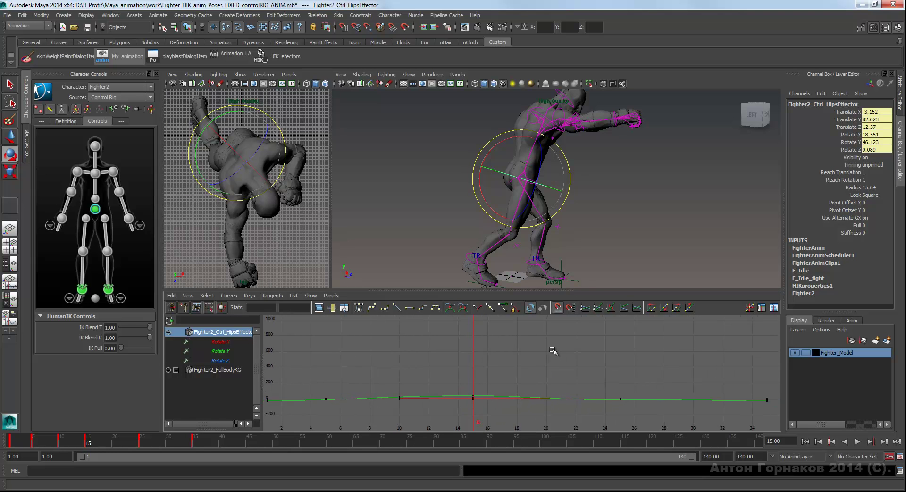
scroll(556, 353, down, 1)
scroll(553, 353, down, 1)
scroll(551, 352, down, 1)
scroll(549, 351, down, 1)
alt+drag(612, 194, 601, 197)
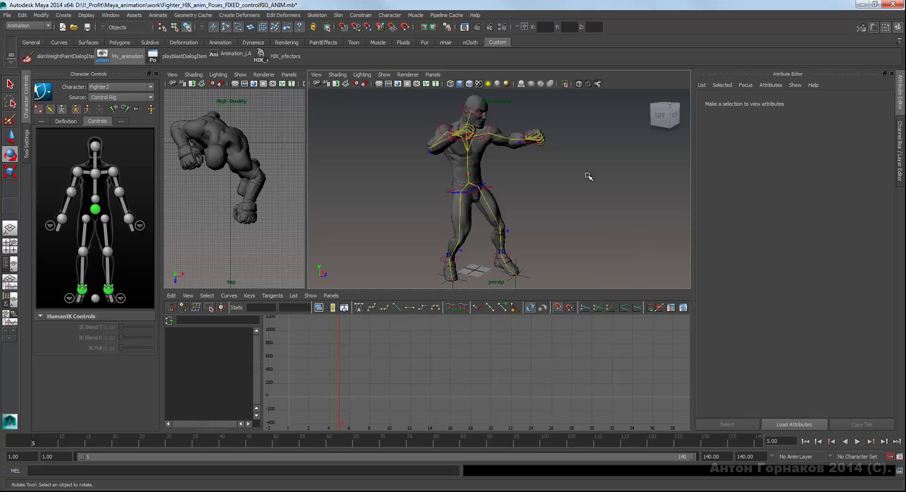
alt+right_drag(559, 197, 563, 197)
alt+drag(563, 196, 571, 238)
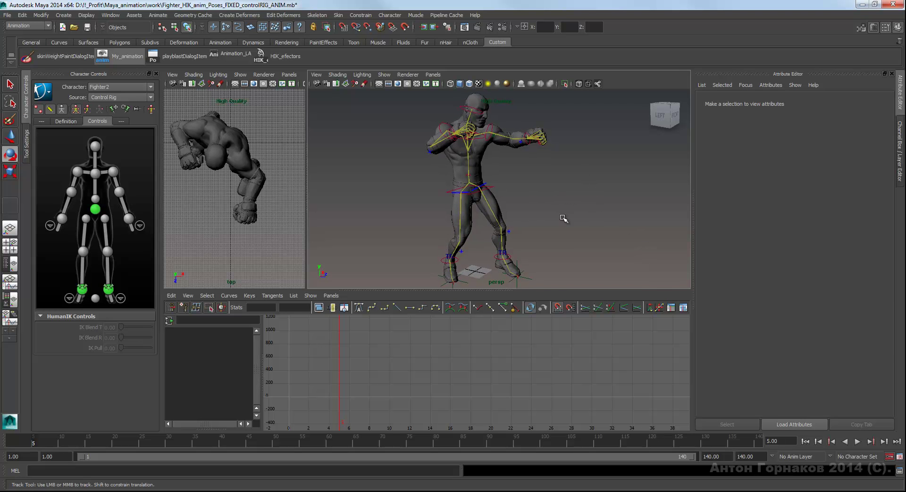
click(900, 457)
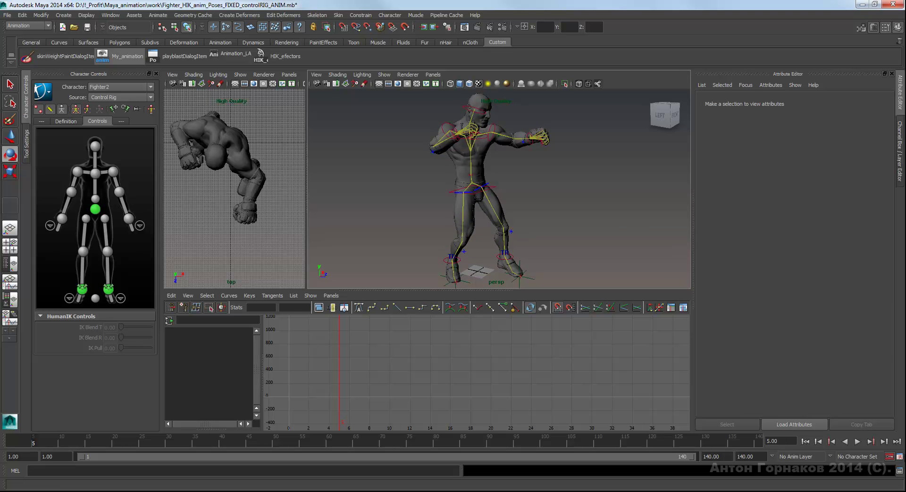
Shrink the Script Editor into a narrow floating window, then close it.
click(898, 457)
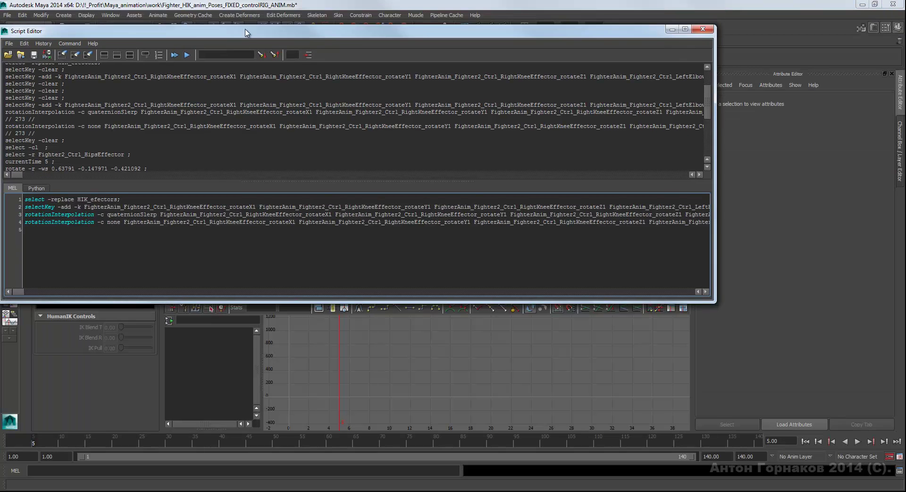
drag(228, 4, 247, 47)
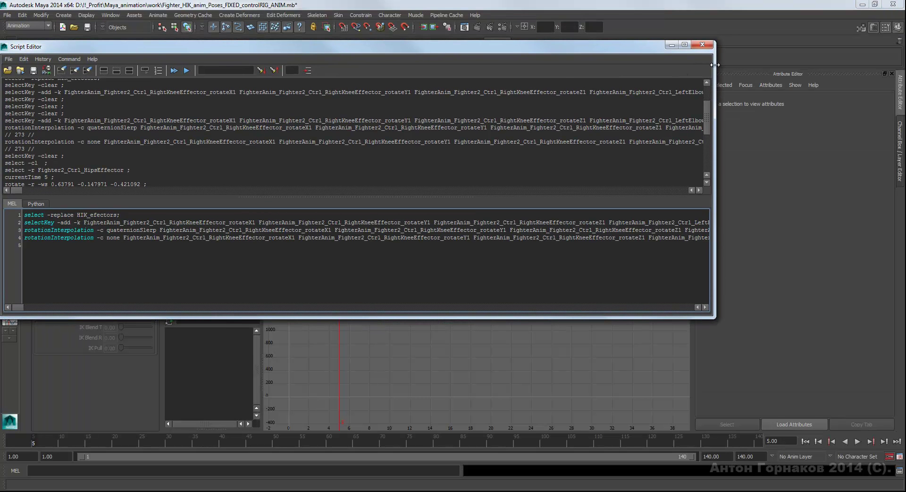
drag(716, 65, 356, 65)
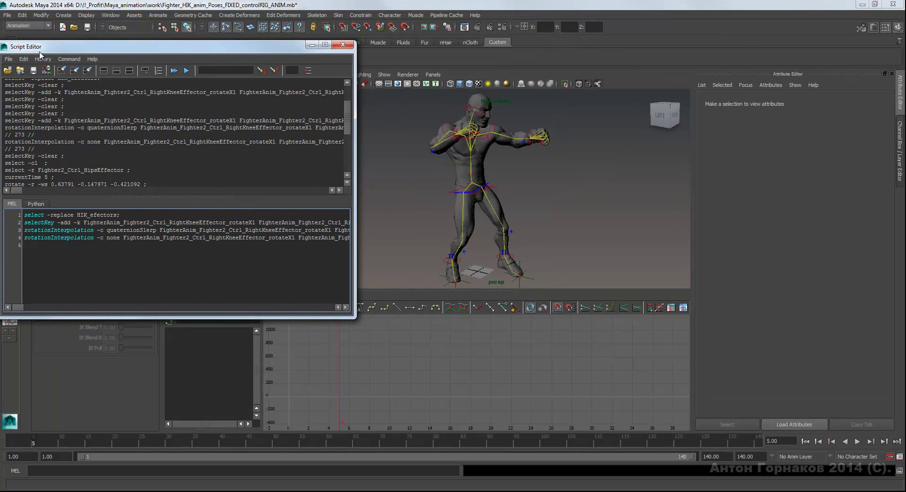
drag(47, 47, 182, 74)
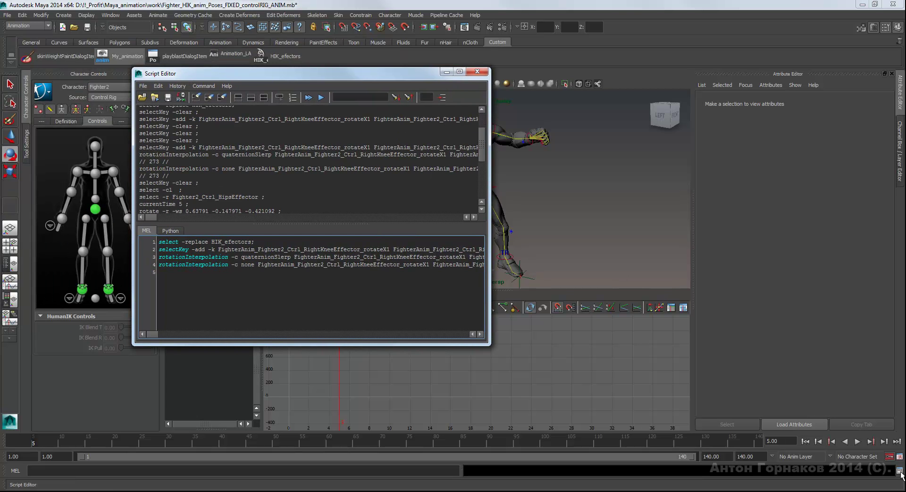
click(479, 71)
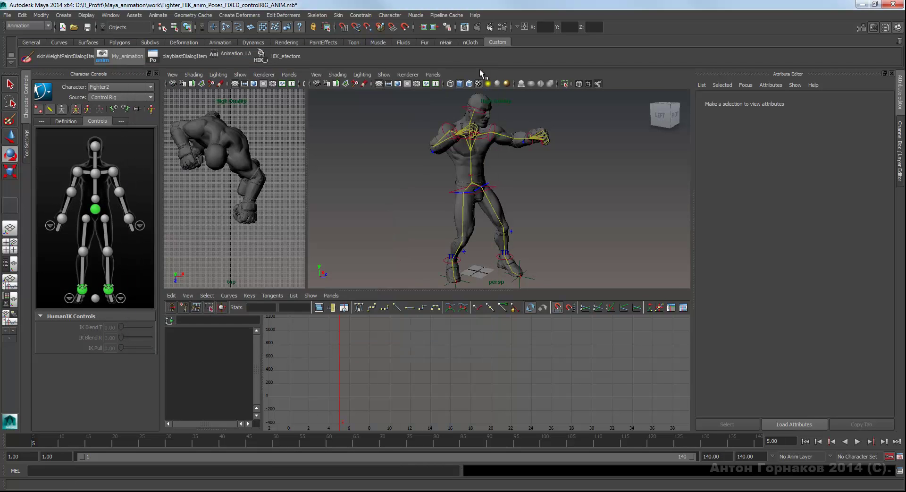
Reopen the Script Editor from Window > General Editors and place it beside the character controls.
click(112, 17)
mouse_move(128, 28)
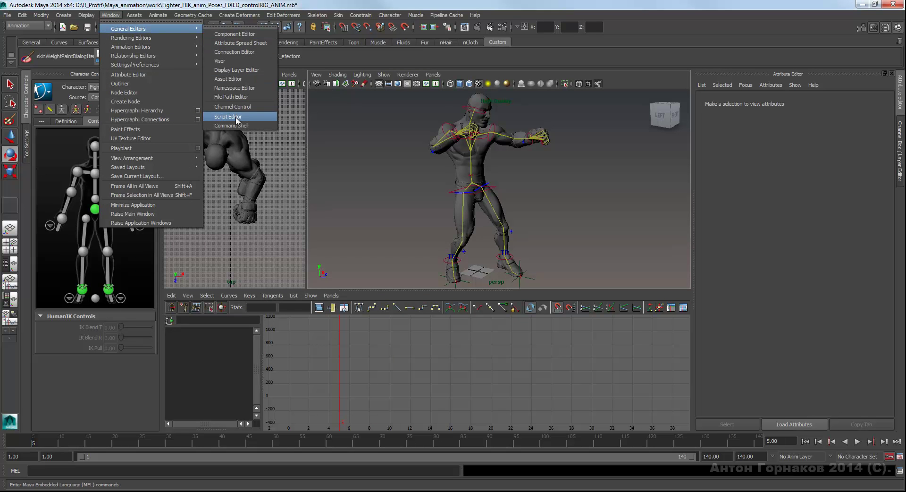
click(239, 117)
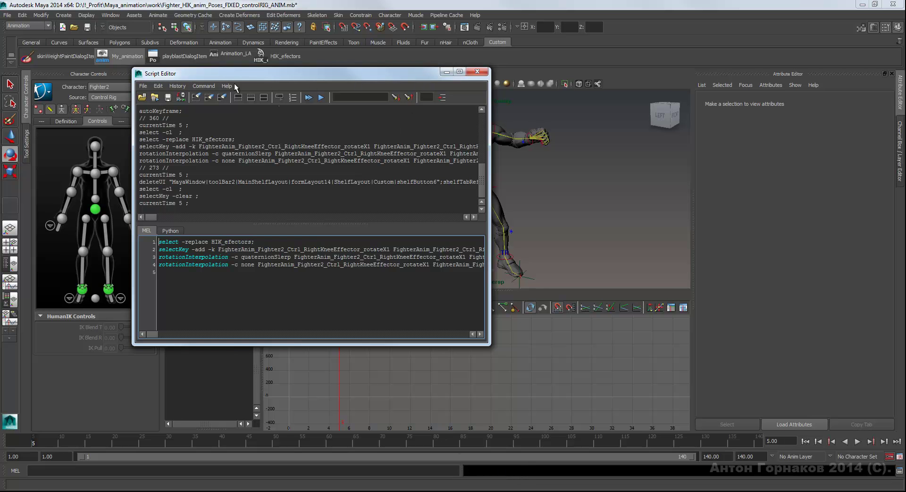
mouse_move(239, 76)
mouse_down()
mouse_move(241, 104)
mouse_move(236, 93)
mouse_move(899, 144)
mouse_up()
mouse_move(567, 9)
mouse_down()
mouse_move(14, 124)
mouse_move(323, 69)
mouse_up()
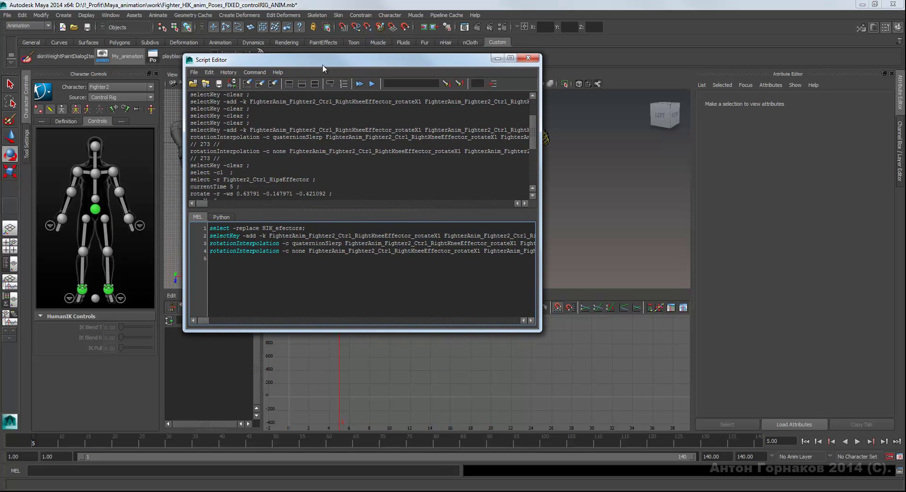
drag(416, 60, 418, 67)
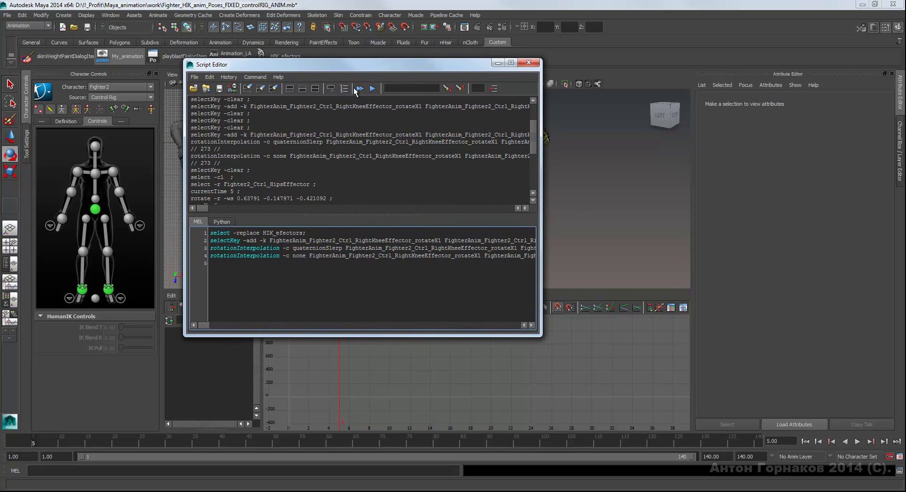
drag(357, 71, 361, 74)
mouse_move(476, 74)
mouse_down()
mouse_move(468, 103)
mouse_move(463, 95)
mouse_up()
drag(236, 97, 249, 98)
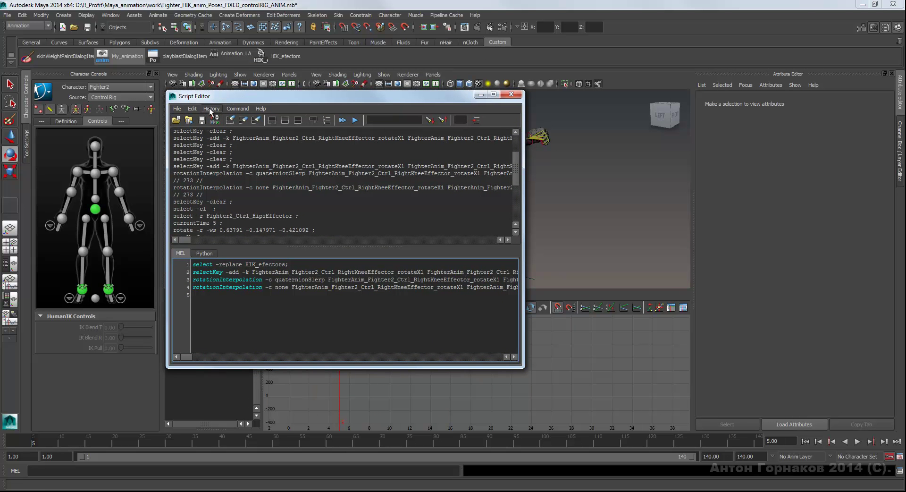
Clear the Script Editor history and delete the four MEL input lines.
click(192, 109)
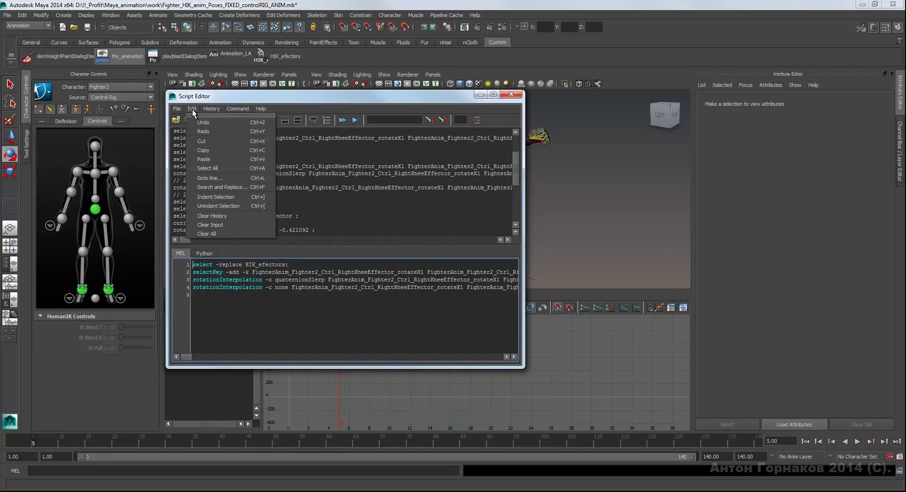
click(198, 215)
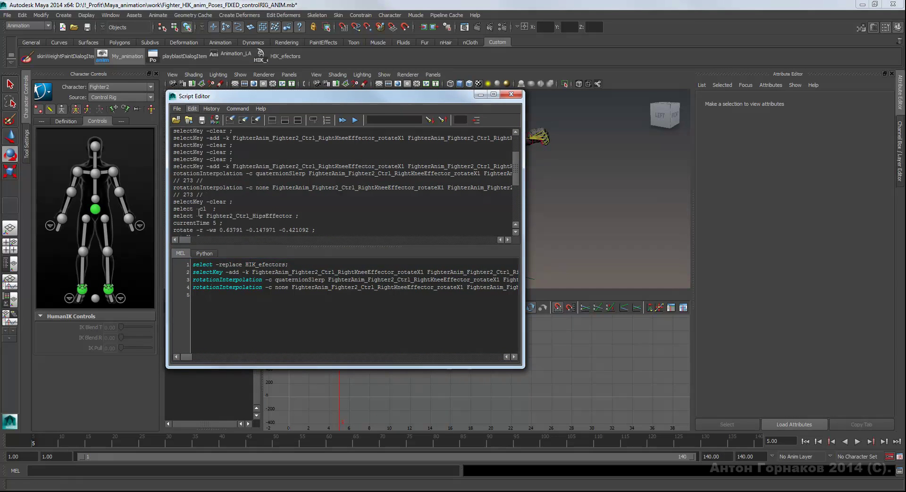
drag(280, 266, 279, 305)
click(209, 316)
drag(209, 315, 191, 260)
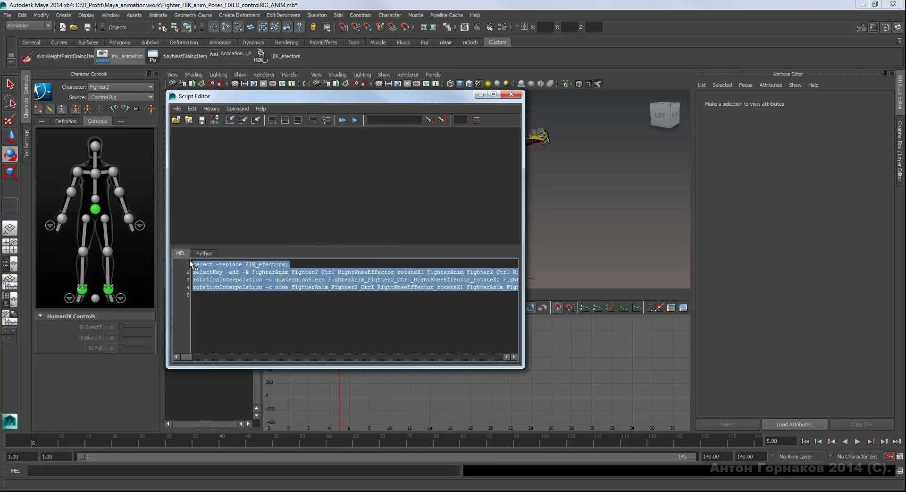
key(BackSpace)
Move the Script Editor left, narrow it, and scrub the timeline to preview the poses.
drag(431, 100, 272, 103)
drag(366, 124, 311, 125)
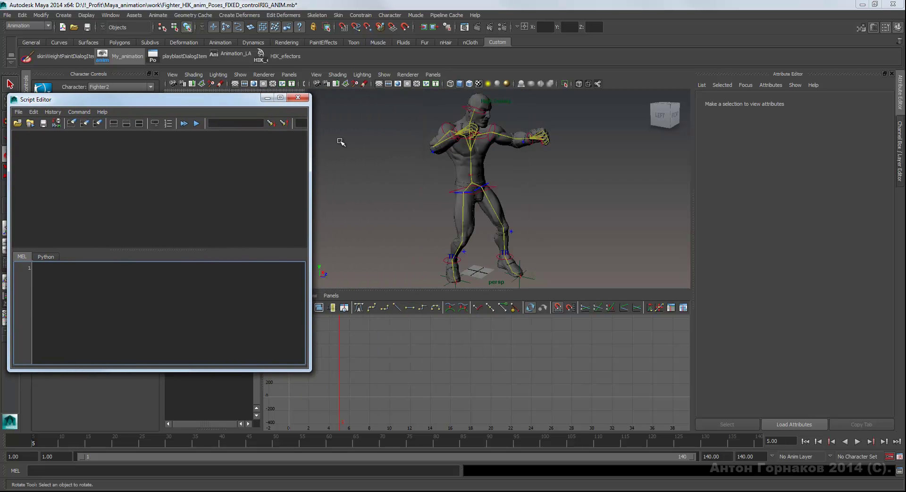
drag(23, 434, 33, 442)
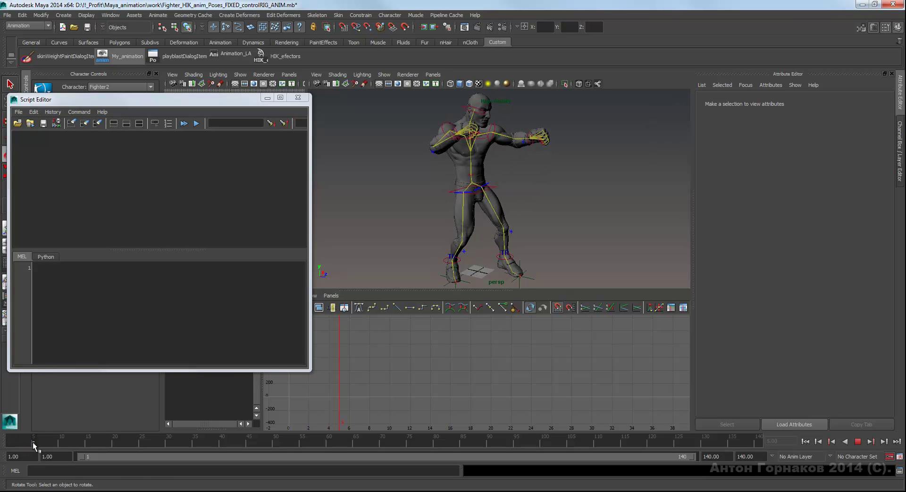
At frame 5, rotate Fighter2_Ctrl_HipsEffector slightly to Rotate -5.345, -8.715, 4.607.
click(453, 193)
click(453, 192)
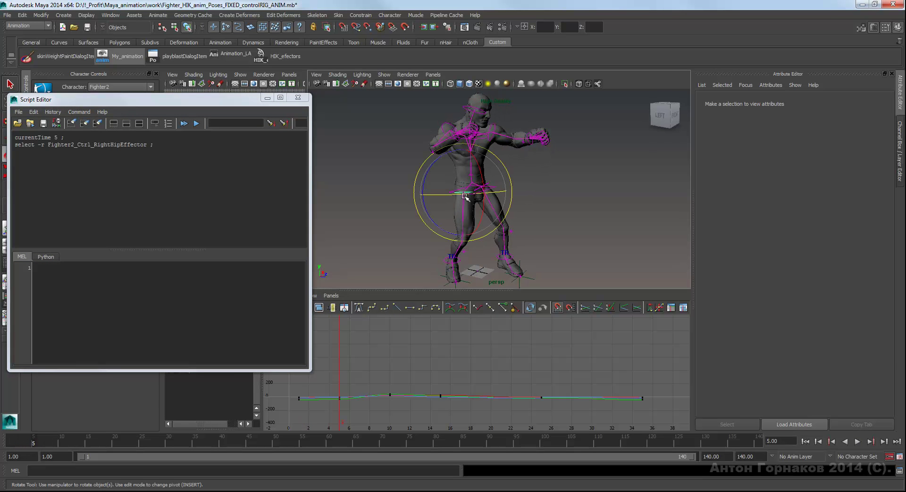
click(497, 188)
drag(519, 171, 518, 172)
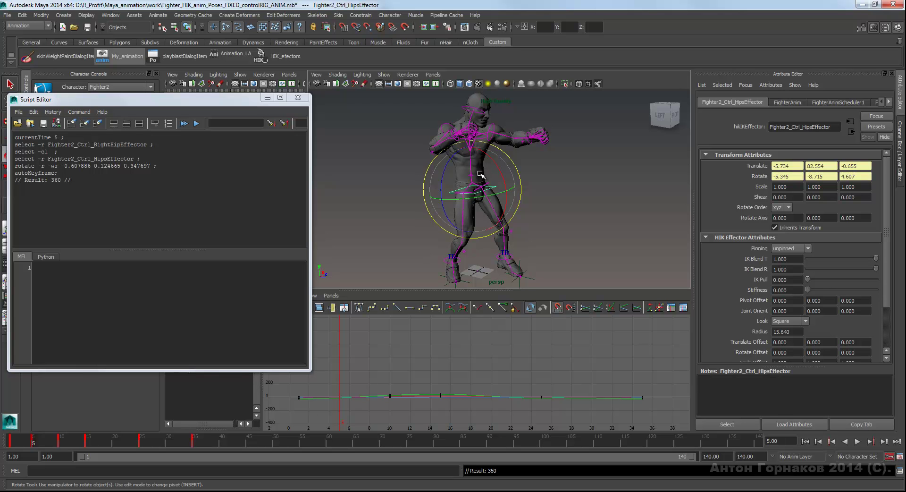
Review the hips motion by stepping through frames 1, 5 and 10 on the time slider.
click(32, 443)
mouse_move(32, 443)
mouse_down()
mouse_move(17, 443)
mouse_move(33, 442)
mouse_up()
click(12, 443)
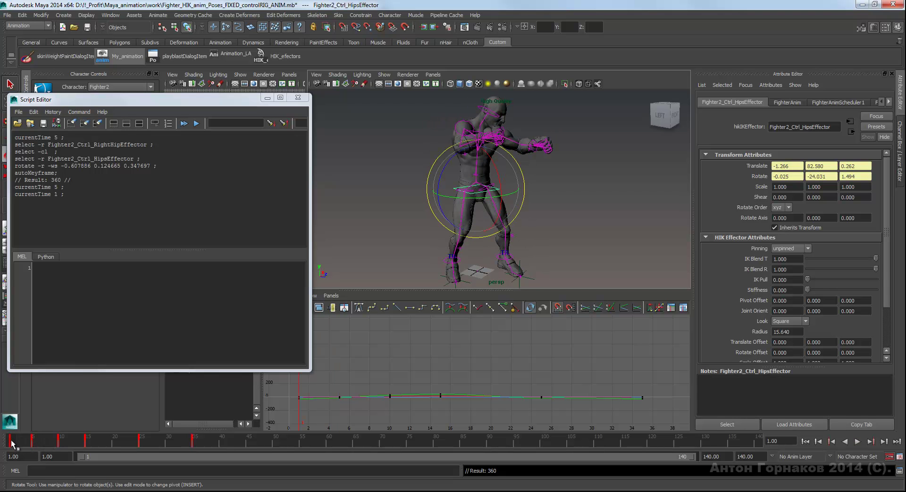
click(32, 441)
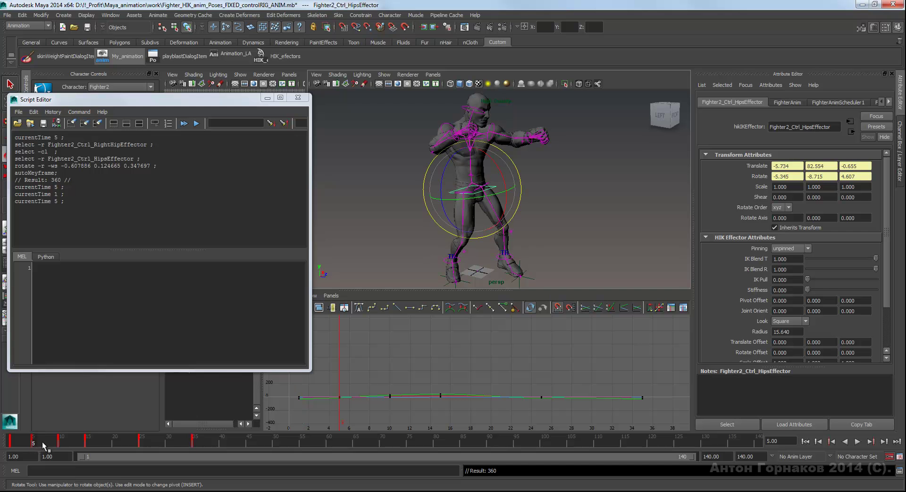
click(60, 442)
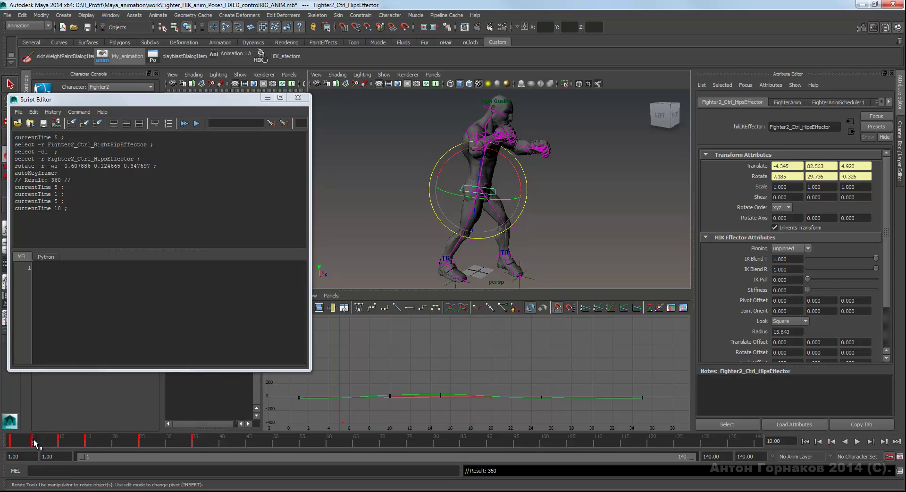
drag(33, 439, 22, 438)
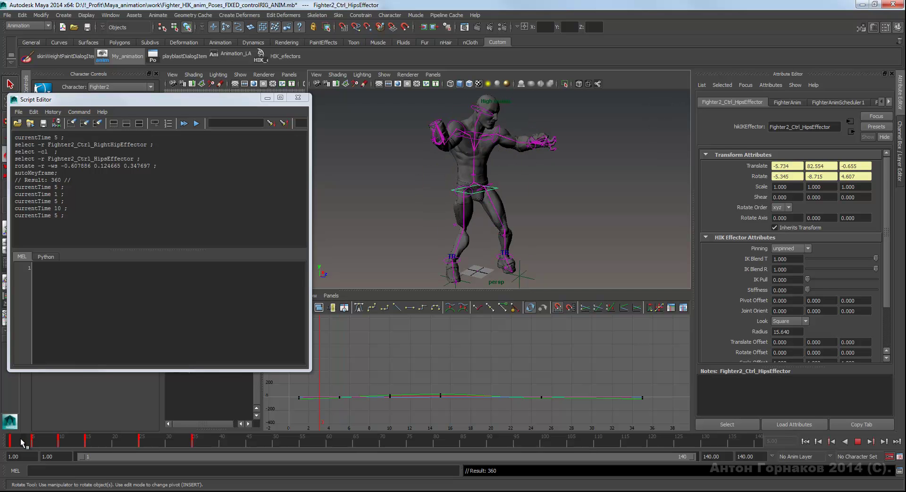
drag(21, 438, 33, 443)
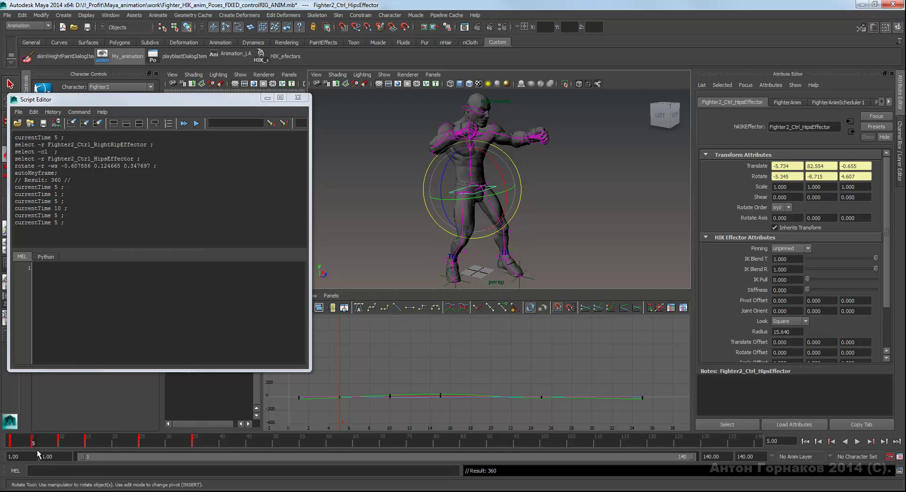
drag(250, 99, 253, 93)
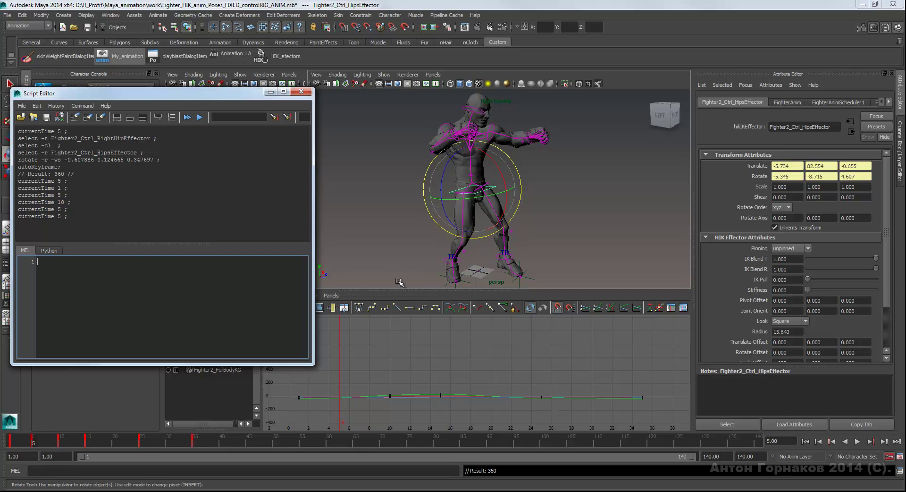
Make the Script Editor window wider and shorter.
drag(252, 93, 260, 92)
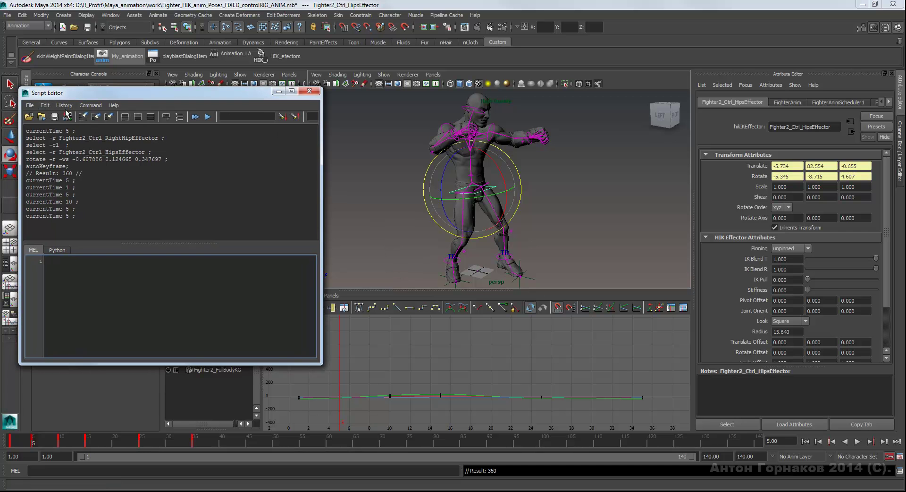
drag(320, 364, 354, 287)
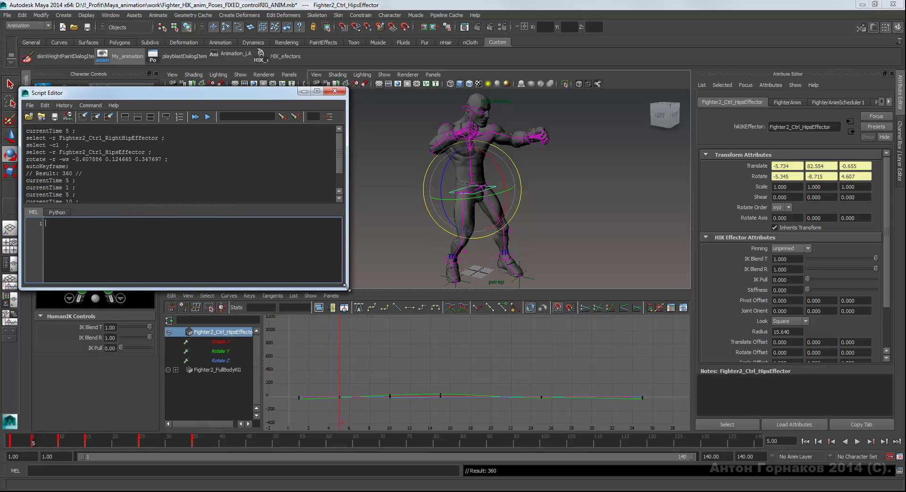
drag(349, 158, 349, 183)
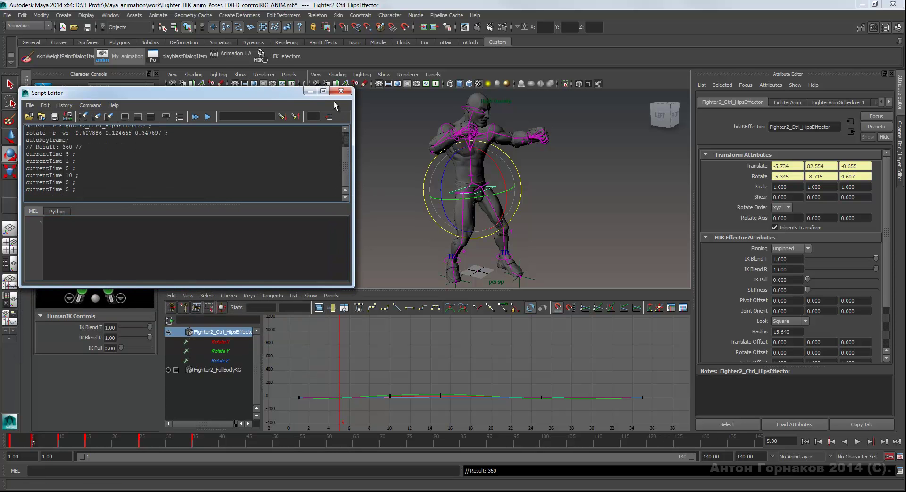
Deselect the hips, then run the HIK_efectors shelf button to select every fighter effector.
click(288, 57)
click(291, 56)
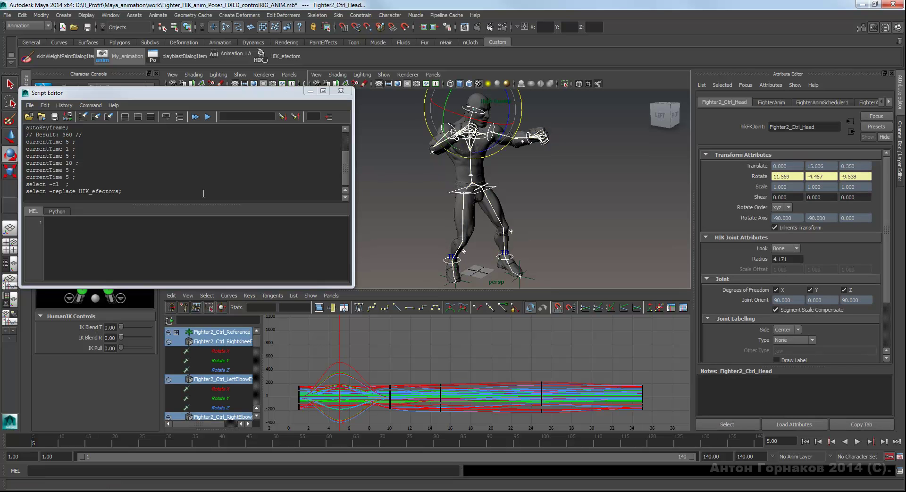
drag(123, 192, 37, 192)
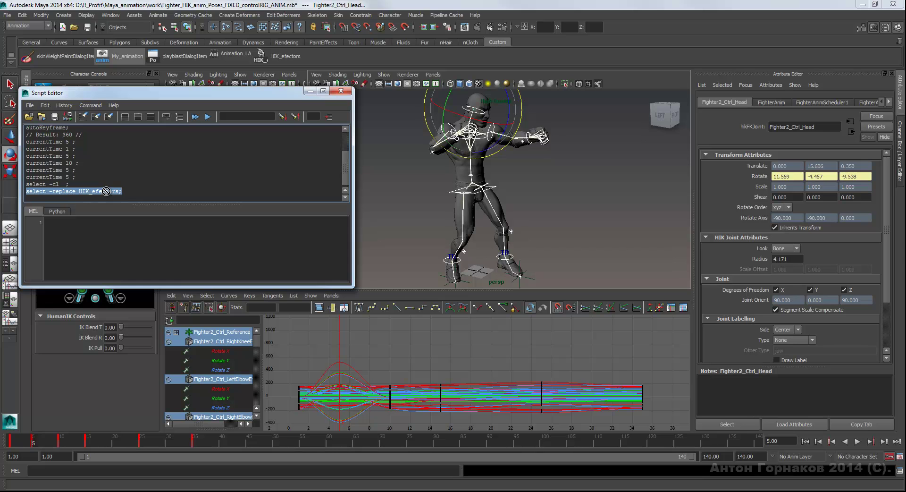
Copy the logged select -replace HIK_efectors; command into the MEL input.
drag(106, 191, 107, 230)
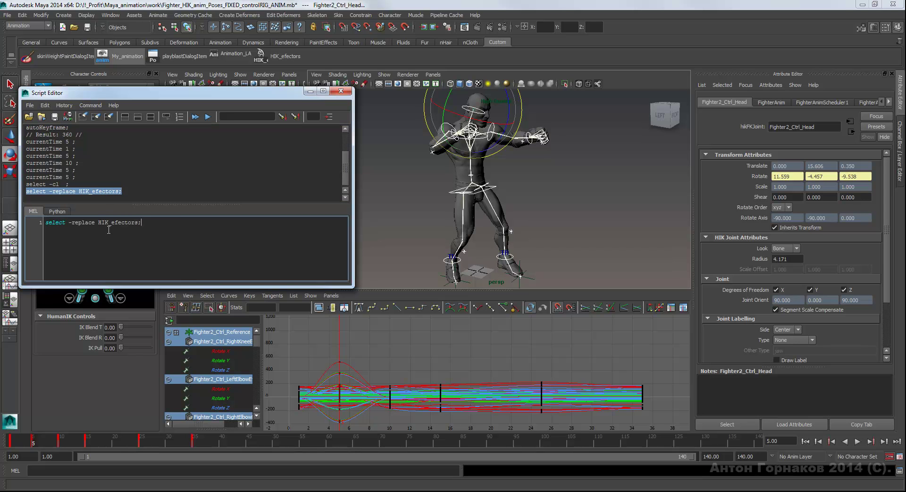
click(56, 211)
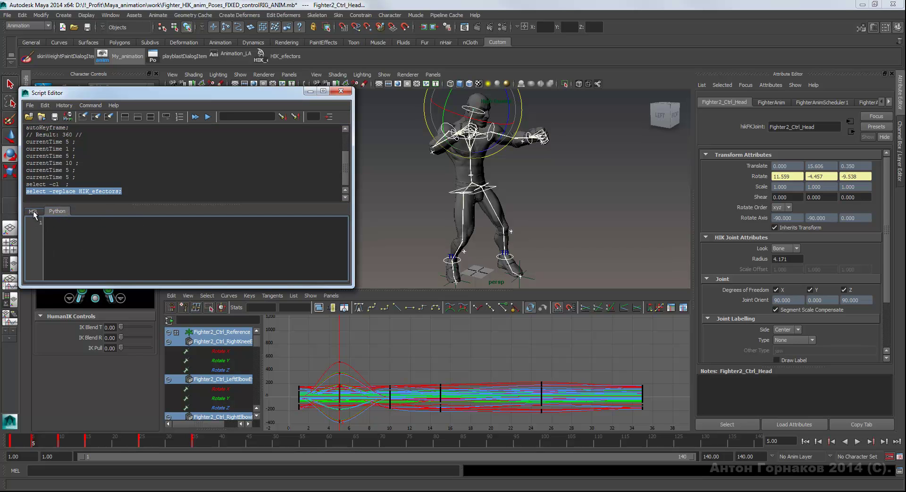
drag(84, 195, 88, 192)
drag(93, 224, 91, 227)
click(35, 211)
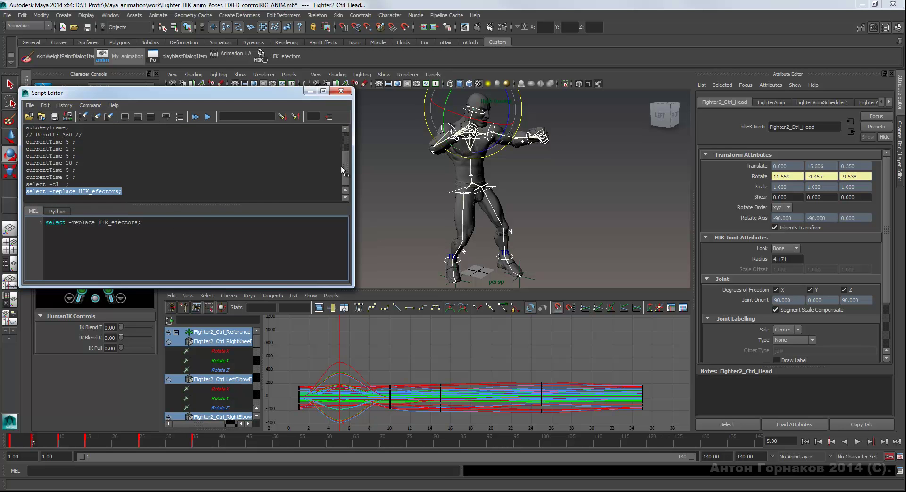
Shorten the Script Editor and drag-select all keys on the effector curves in the Graph Editor.
drag(344, 172, 344, 174)
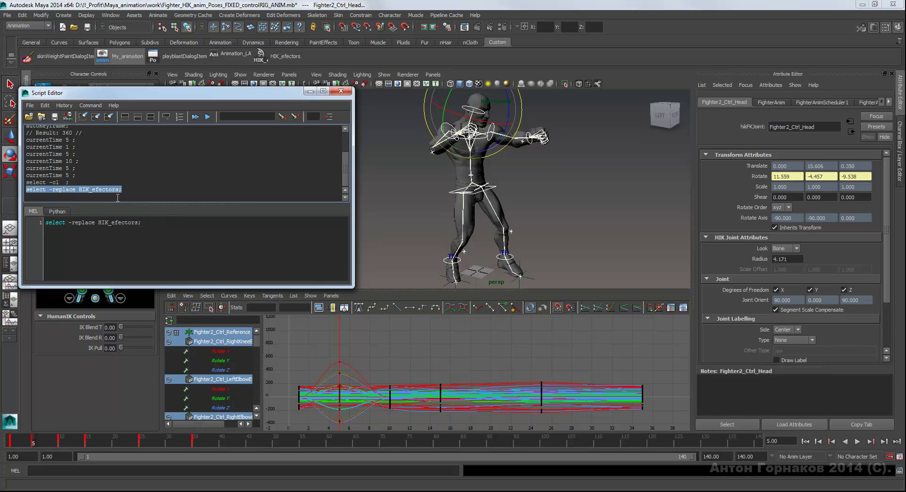
click(133, 188)
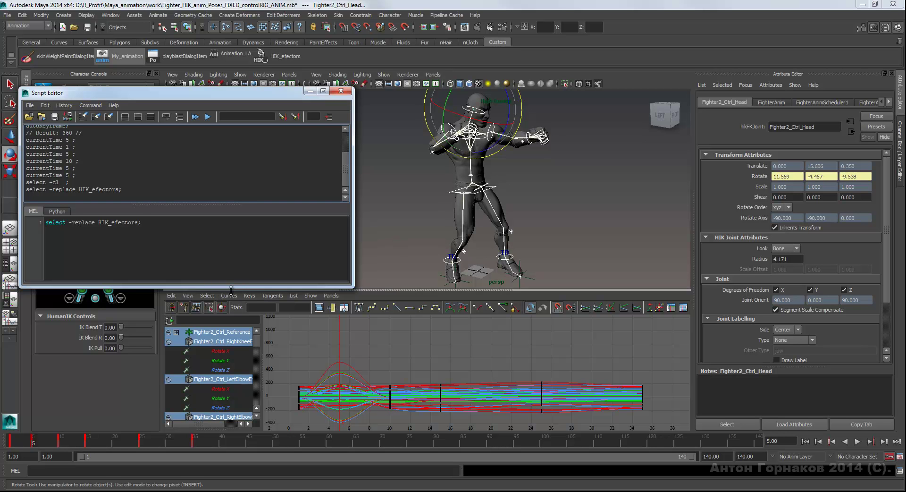
drag(236, 286, 237, 283)
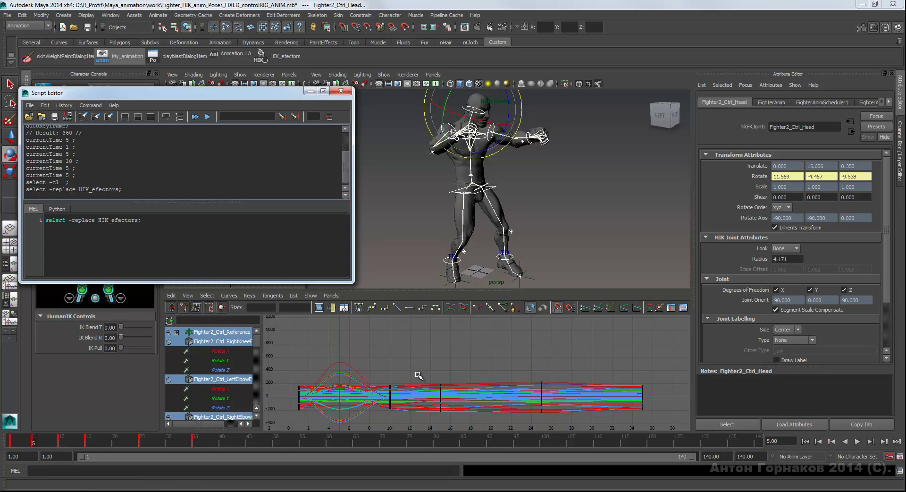
drag(419, 378, 422, 423)
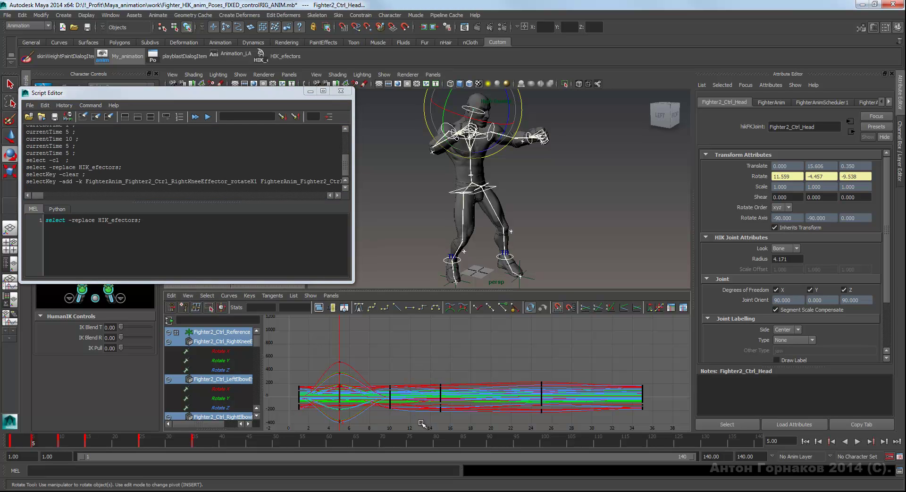
Add the logged selectKey -add -k command as the MEL script's second line.
key(w)
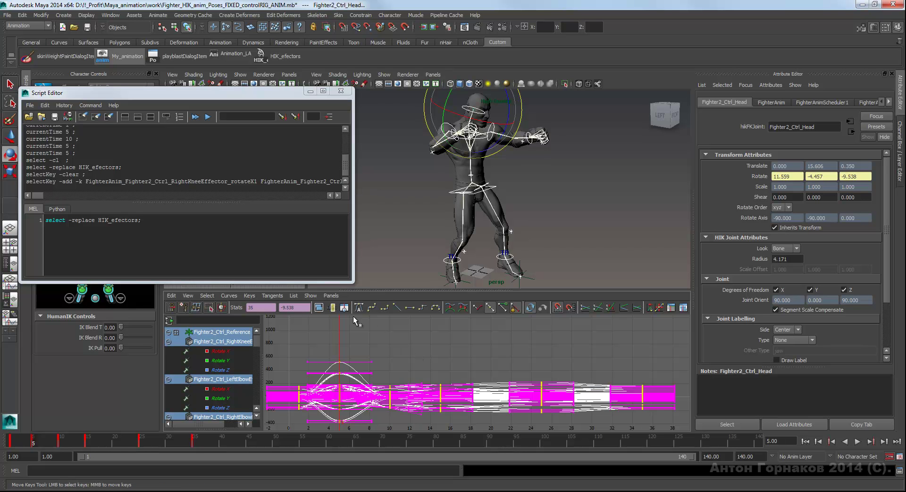
triple_click(26, 183)
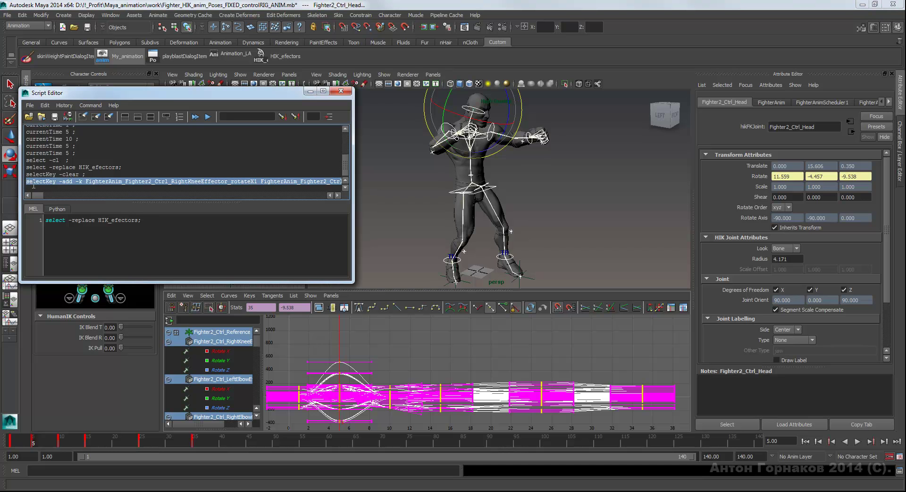
mouse_move(41, 195)
mouse_down()
mouse_move(331, 206)
mouse_move(42, 195)
mouse_move(7, 208)
mouse_up()
drag(129, 230, 132, 232)
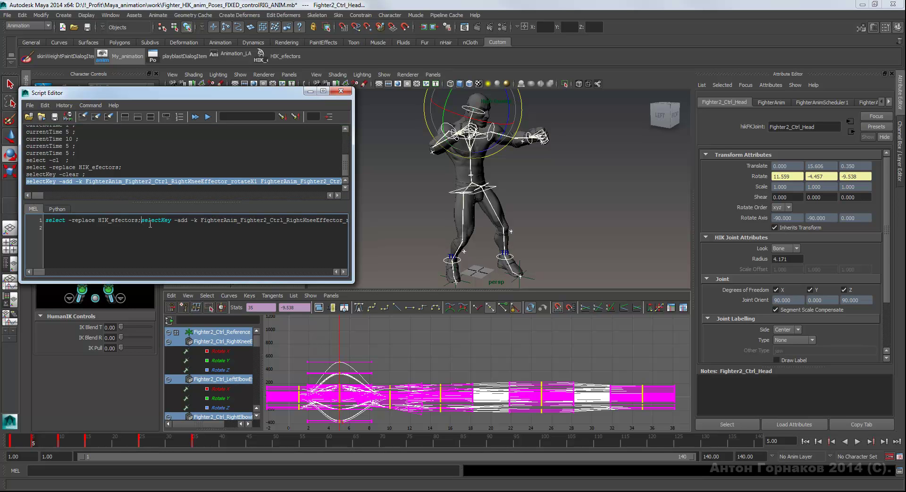
key(Return)
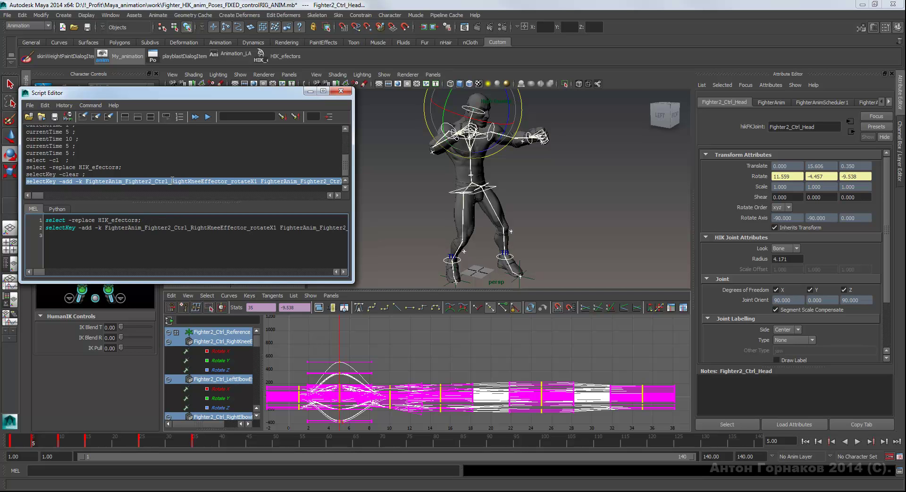
Change the effector curves' rotation interpolation to Quaternion Slerp and select the logged rotationInterpolation line.
click(228, 295)
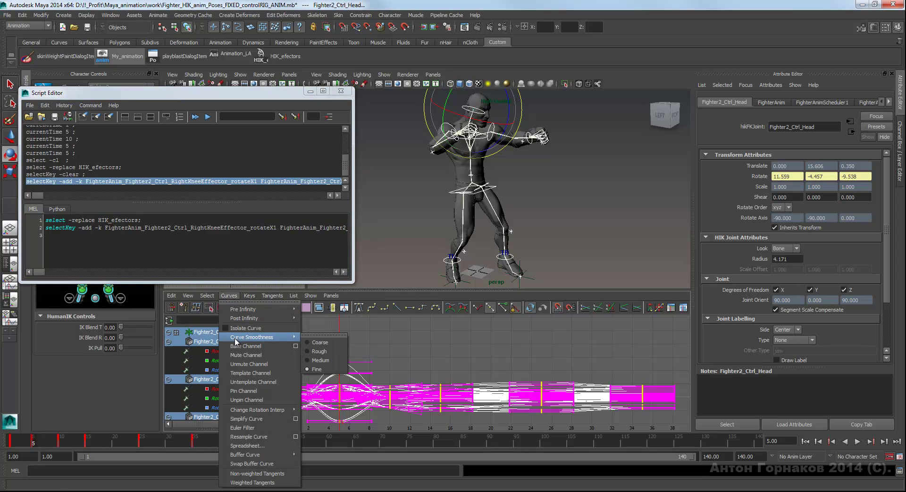
mouse_move(257, 410)
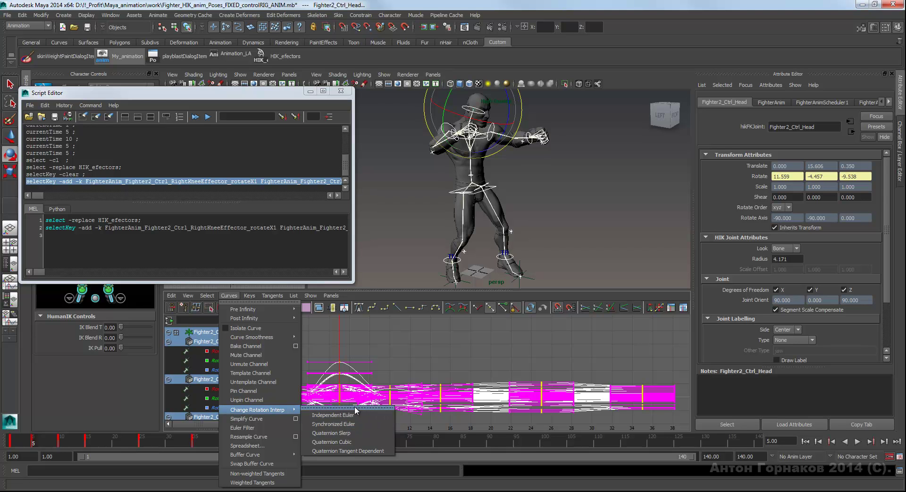
click(355, 432)
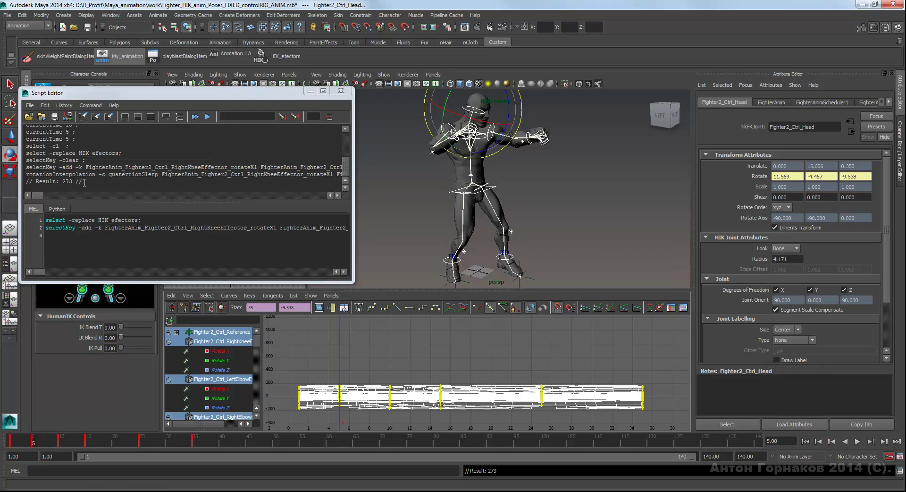
drag(85, 183, 24, 182)
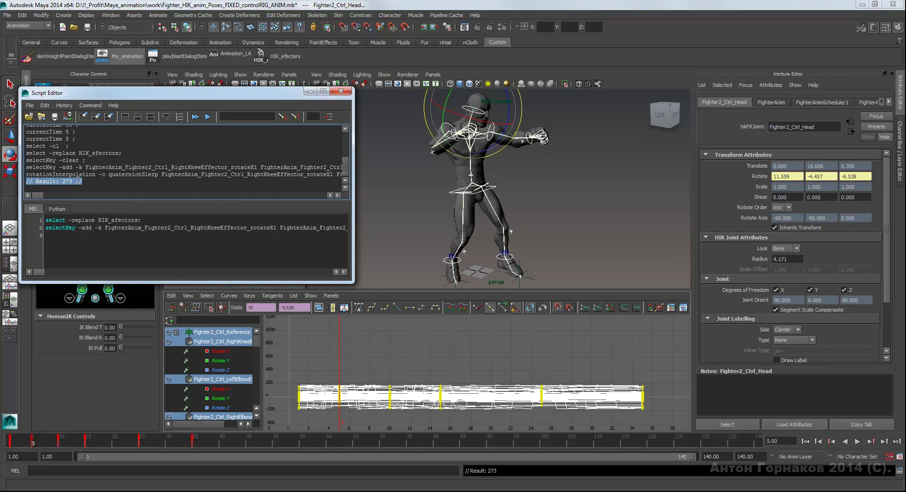
drag(100, 184, 19, 176)
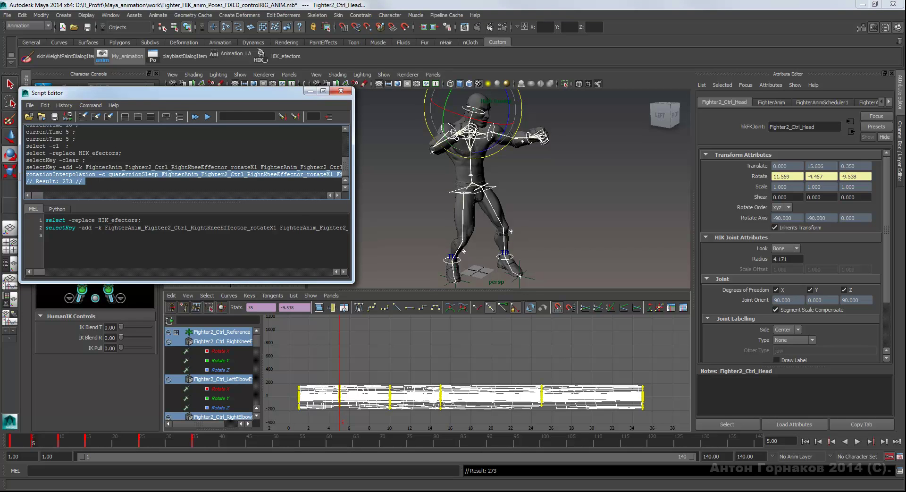
Append rotationInterpolation -c quaternionSlerp to the script and save all three lines as a shelf button.
mouse_move(68, 175)
mouse_down()
mouse_move(65, 237)
mouse_move(32, 248)
mouse_up()
key(BackSpace)
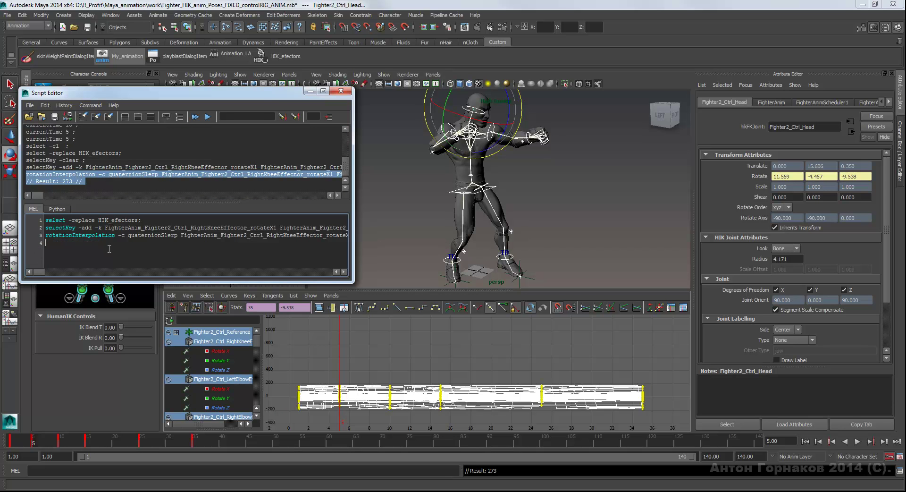
drag(276, 92, 278, 97)
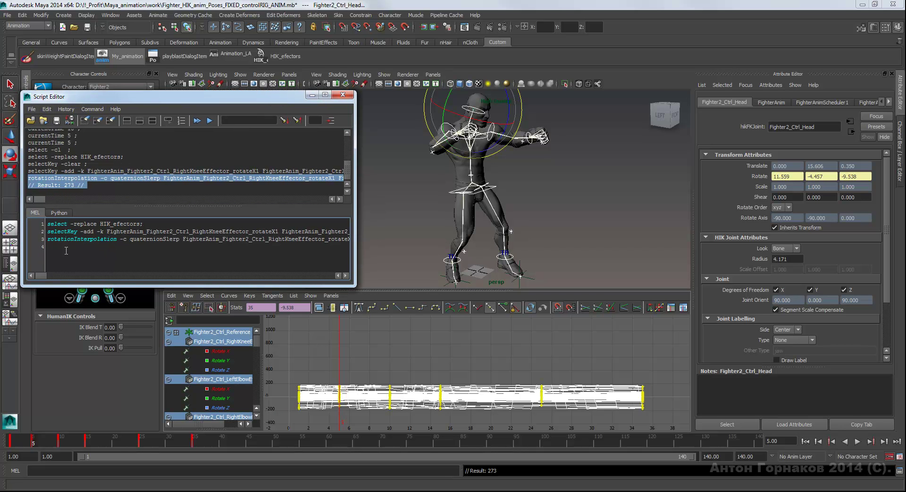
key(ctrl+a)
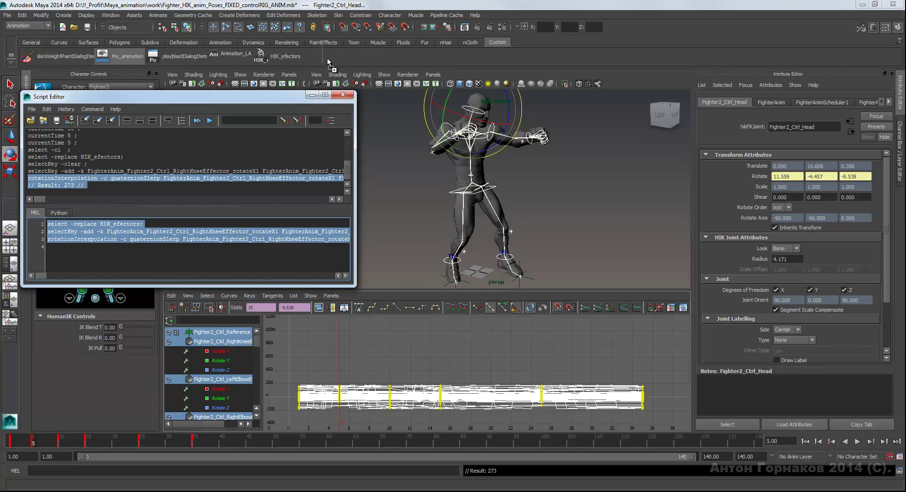
middle_drag(327, 57, 327, 57)
Reselect all fighter effectors with the HIK_efectors shelf button and select every key on their curves.
click(564, 180)
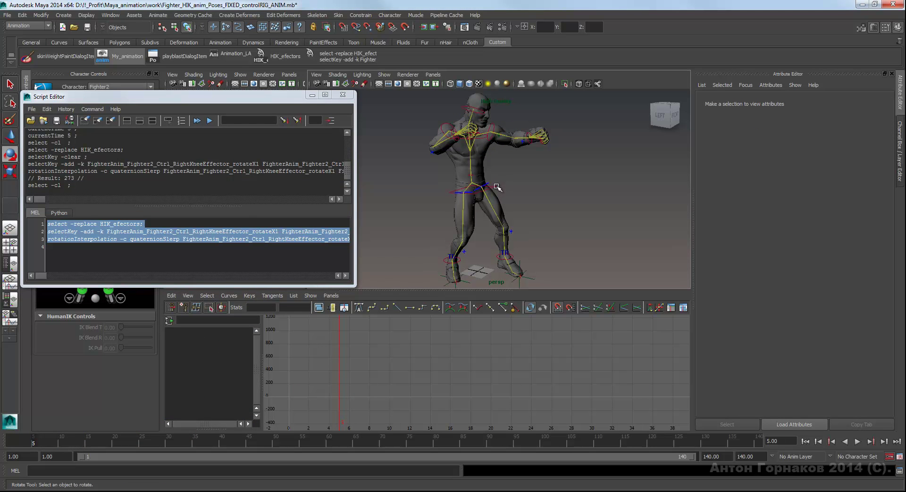
click(498, 188)
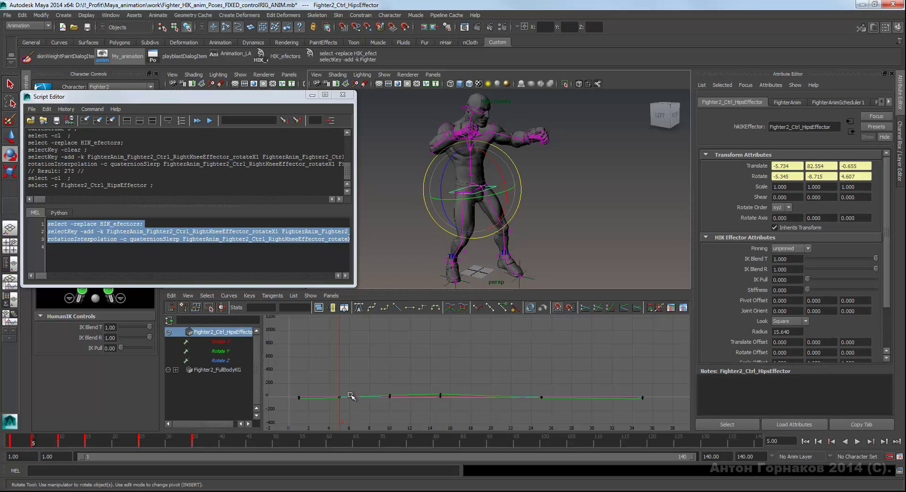
click(287, 56)
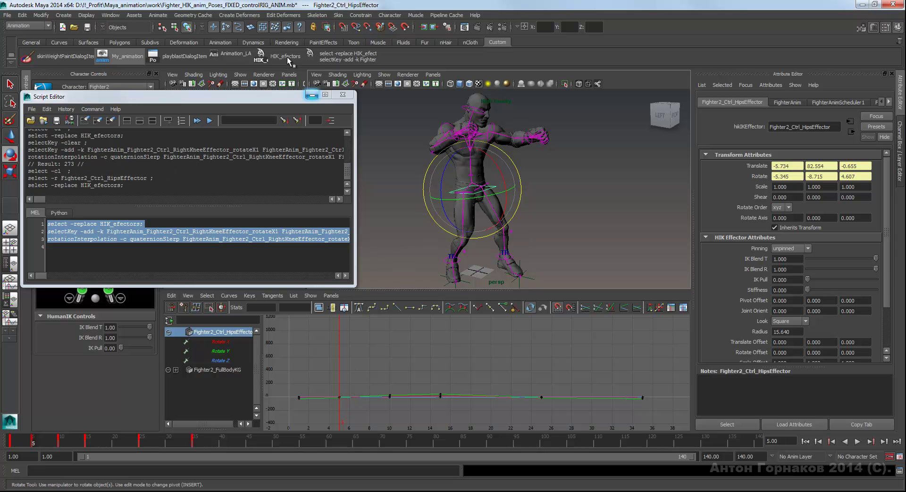
click(438, 262)
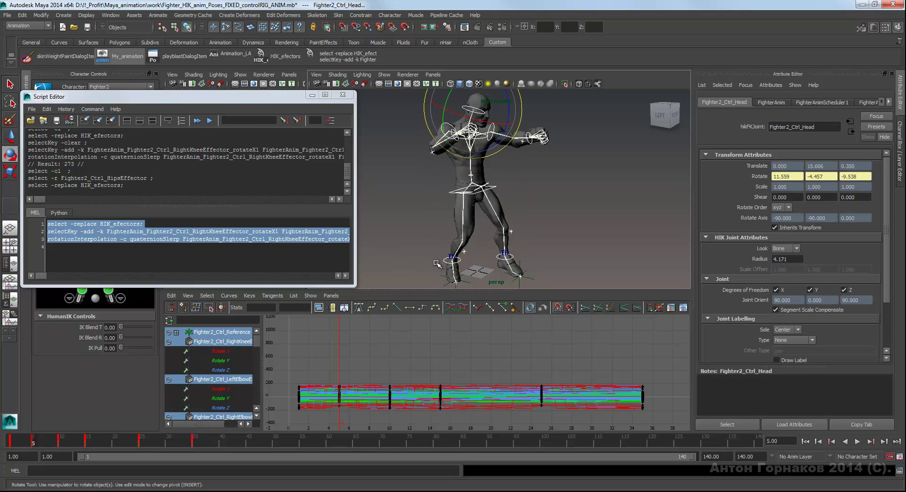
key(g)
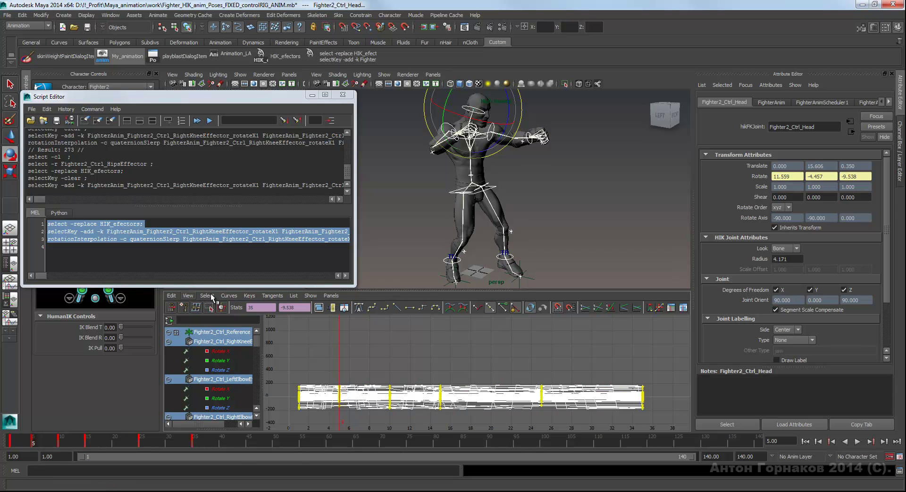
Switch the effector rotation curves to Independent Euler, then deselect the keys and the rig.
click(229, 295)
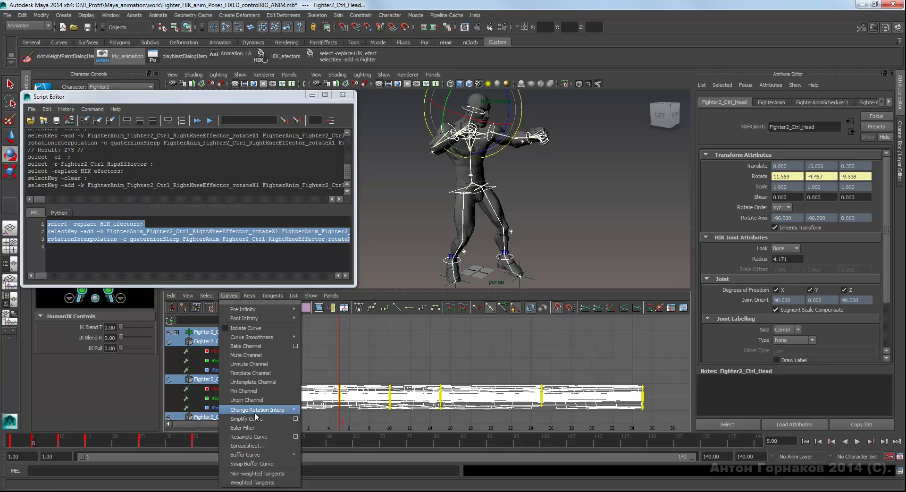
mouse_move(257, 410)
click(323, 419)
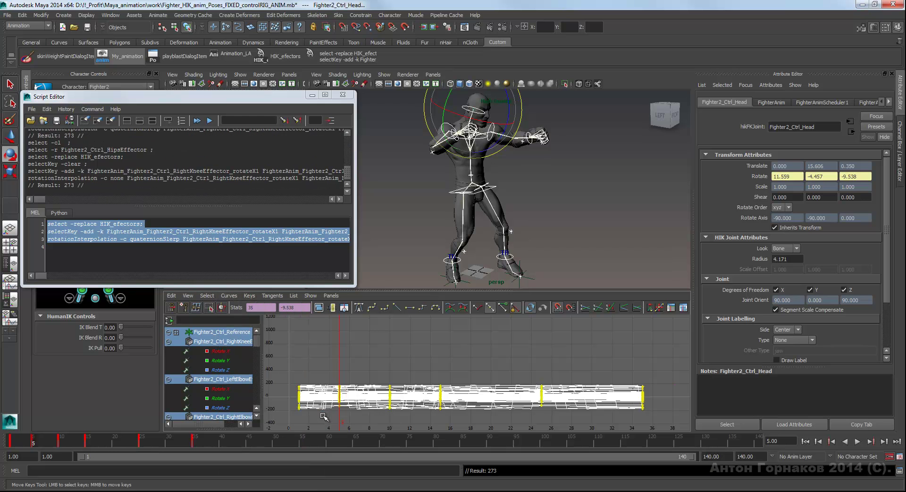
click(324, 417)
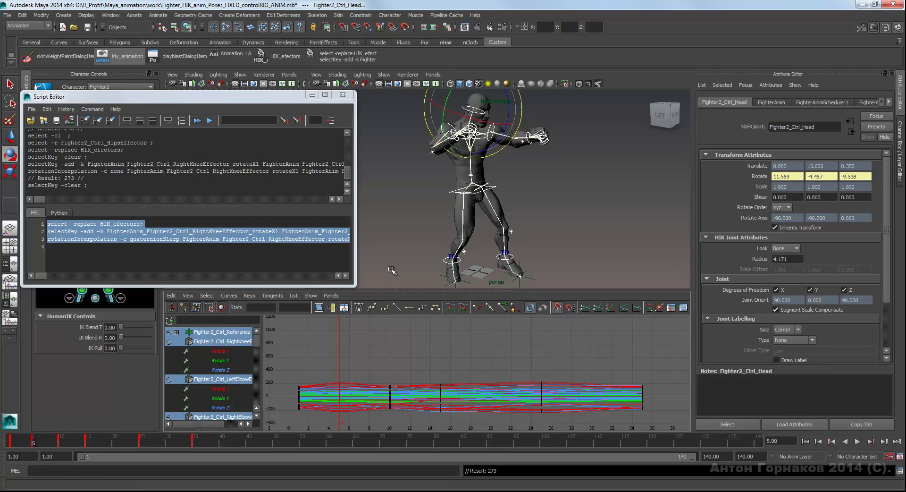
click(531, 237)
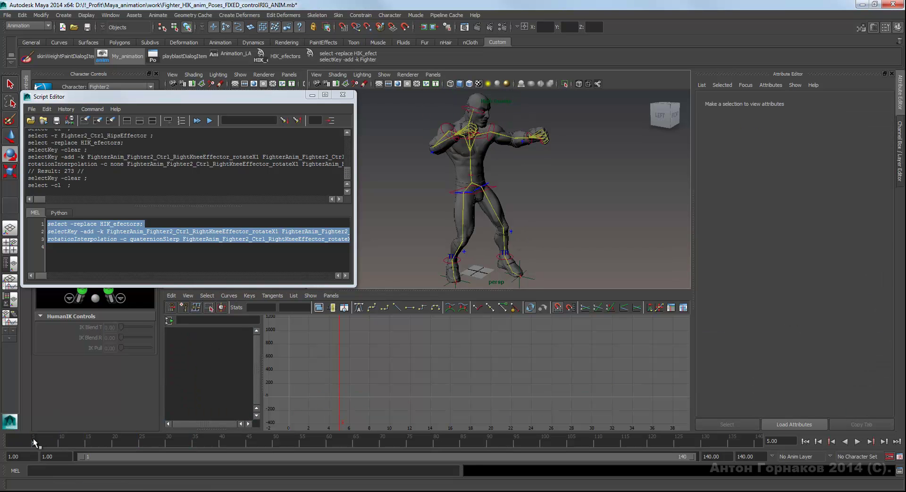
Stop playback at frame 5 and rotate the hips effector slightly.
key(alt+v)
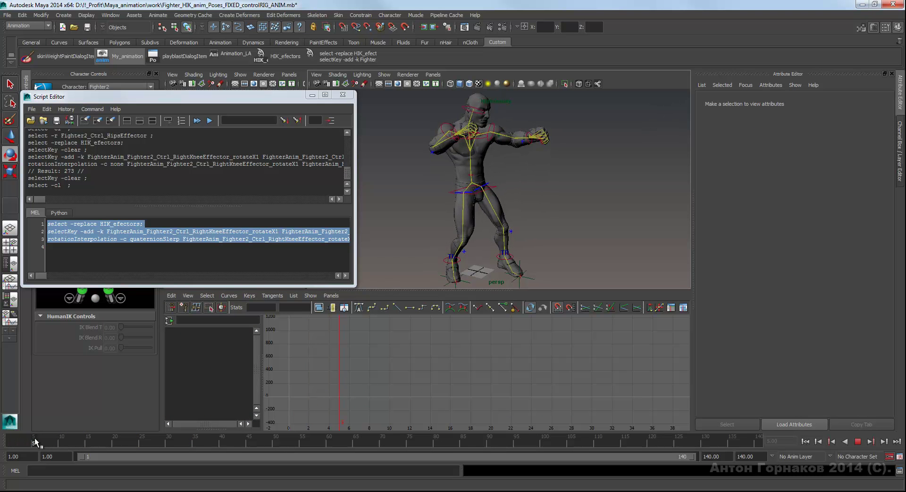
click(35, 438)
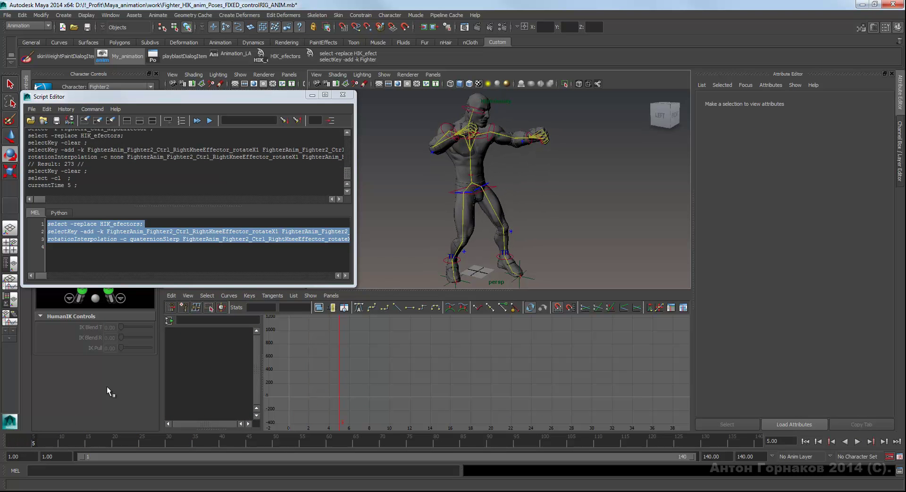
click(496, 186)
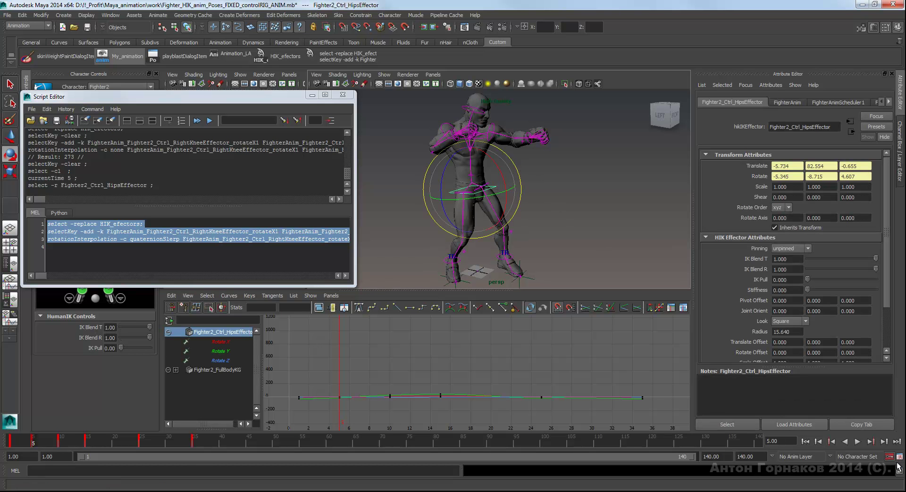
drag(513, 162, 515, 163)
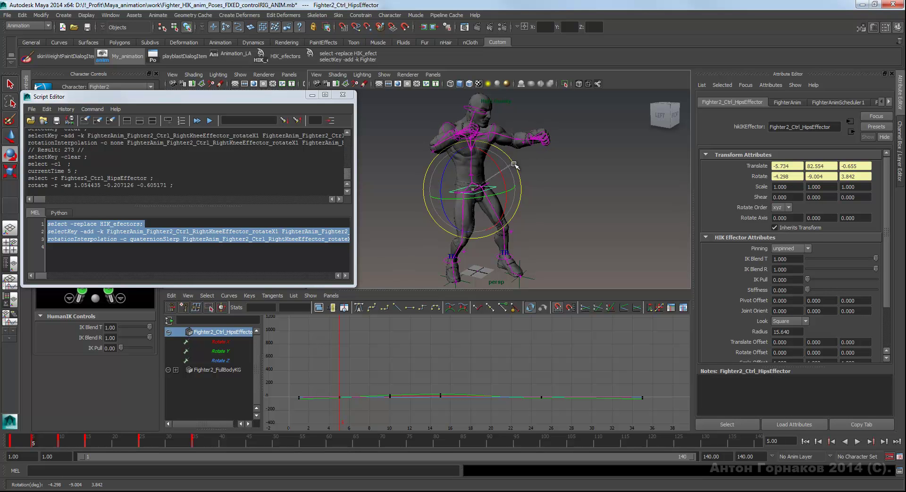
Replay to check the hips, then run the HIK_efectors shelf script to restore Quaternion Slerp.
key(alt+v)
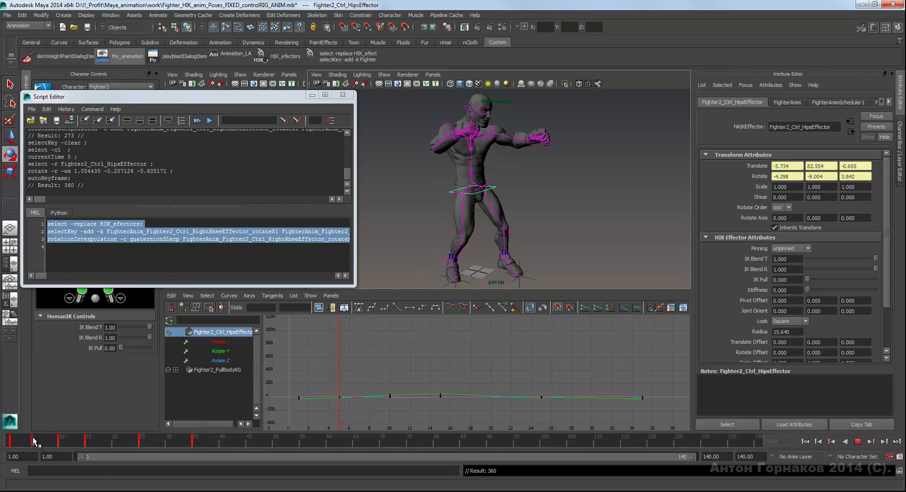
key(alt+v)
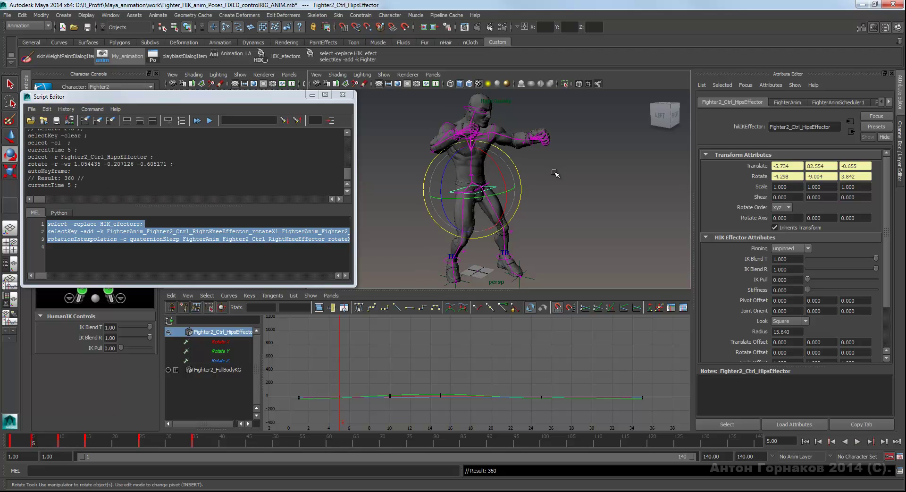
click(533, 167)
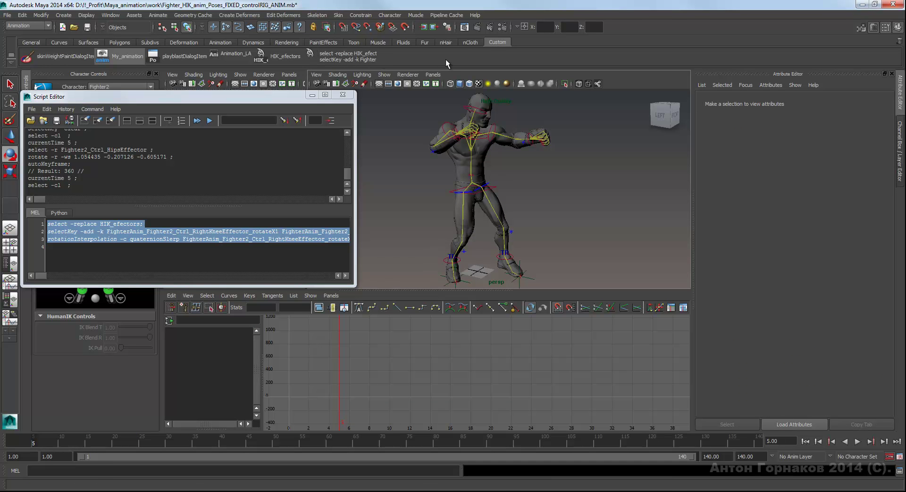
click(340, 55)
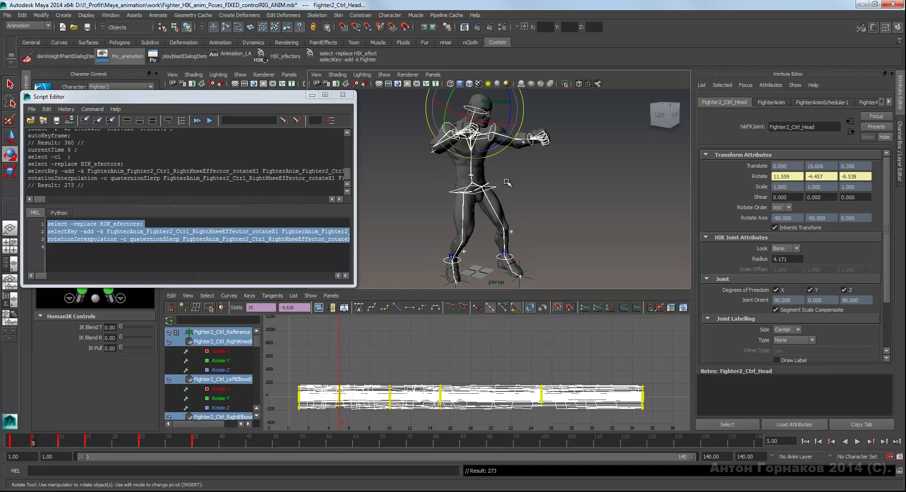
Clear the key selection, trash the old 'select -replace HIK_efect…' shelf button, and reselect all effector keys.
click(446, 370)
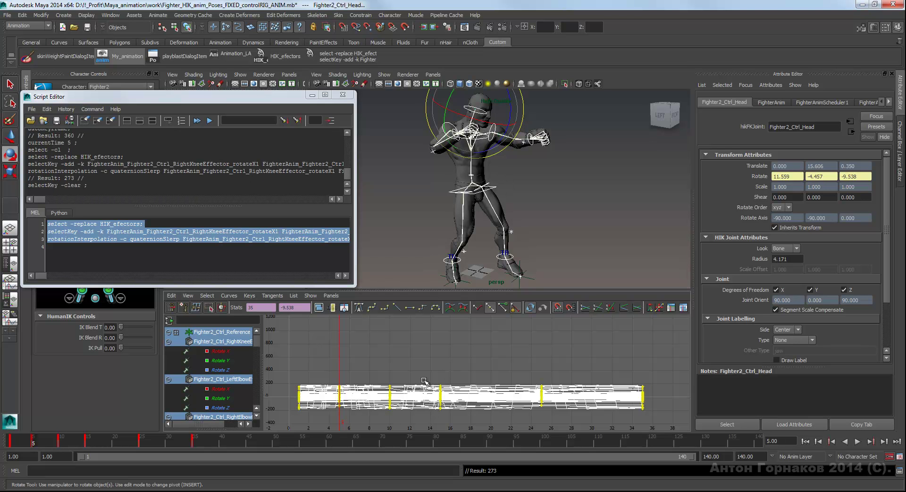
click(427, 380)
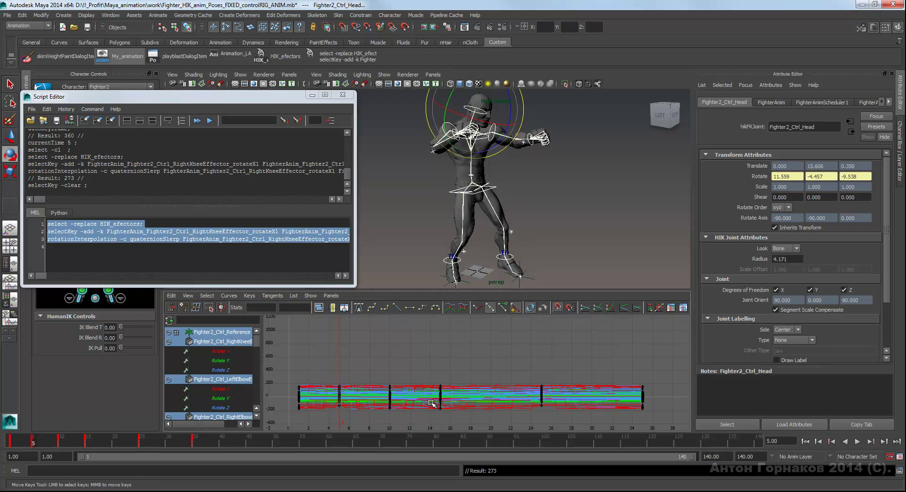
click(338, 250)
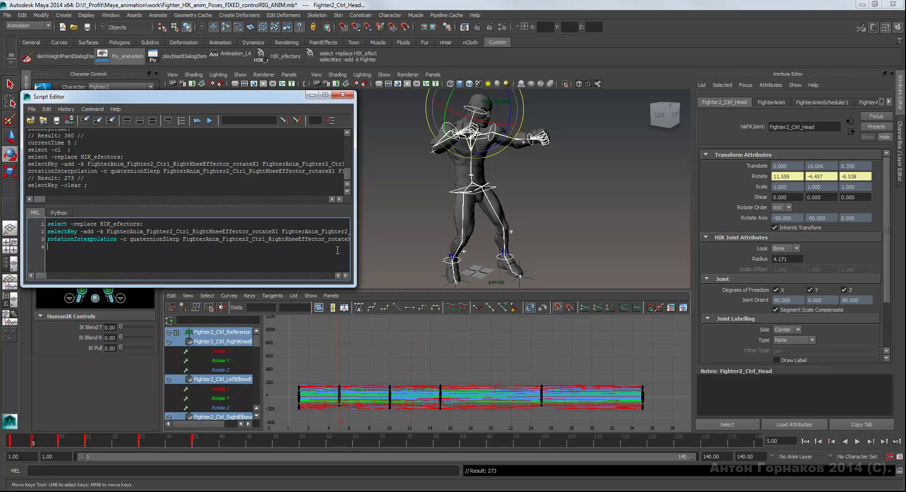
click(407, 54)
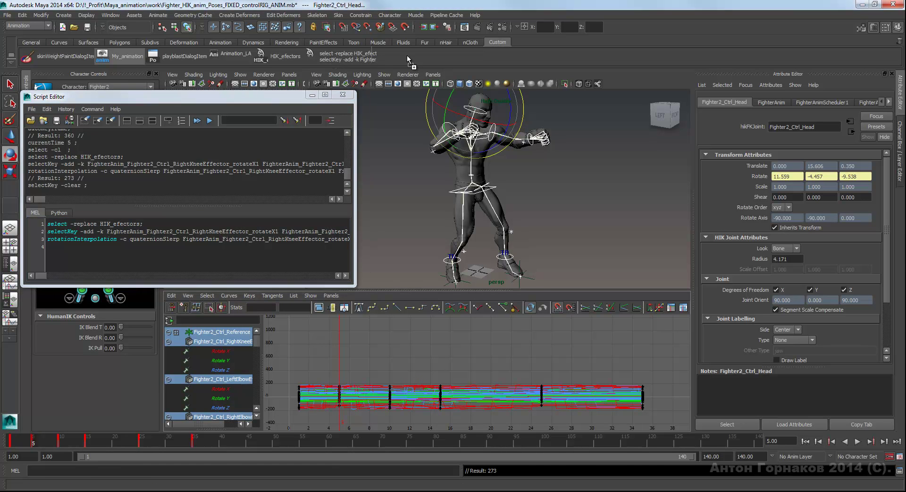
middle_drag(861, 55, 899, 41)
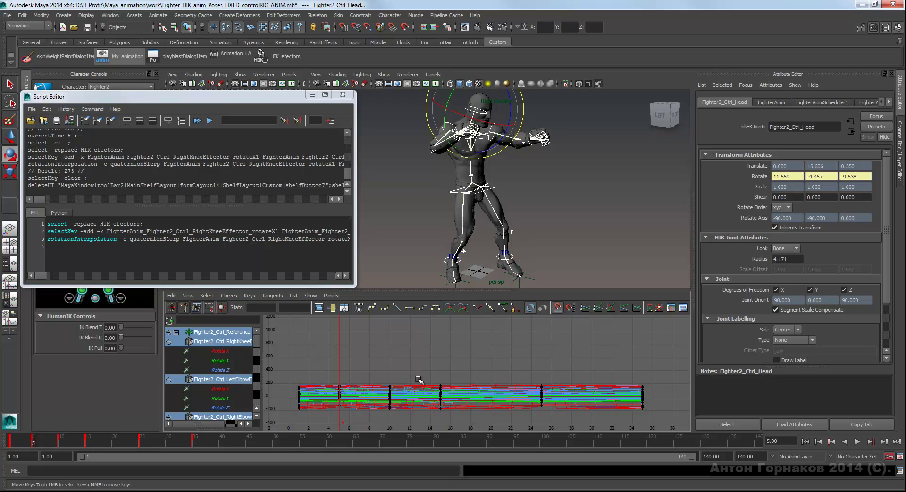
drag(421, 370, 421, 415)
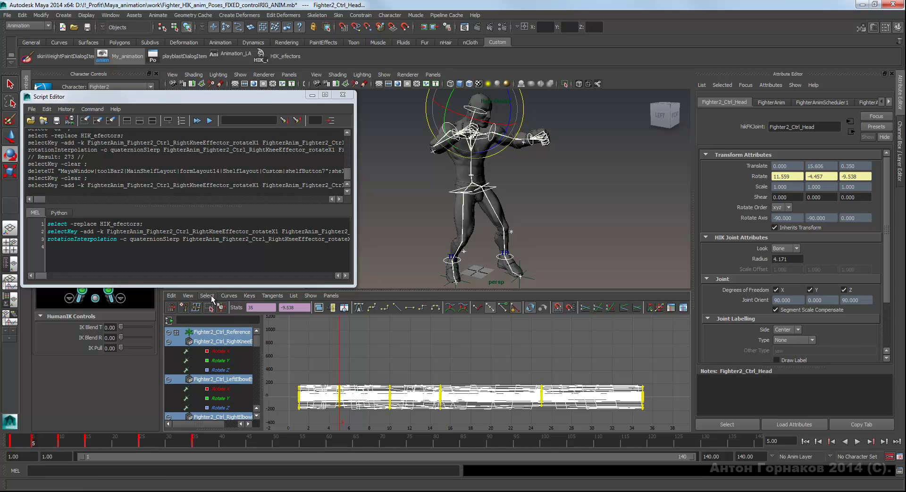
Change the selected effector rotation curves to Independent Euler interpolation.
click(228, 296)
mouse_move(257, 409)
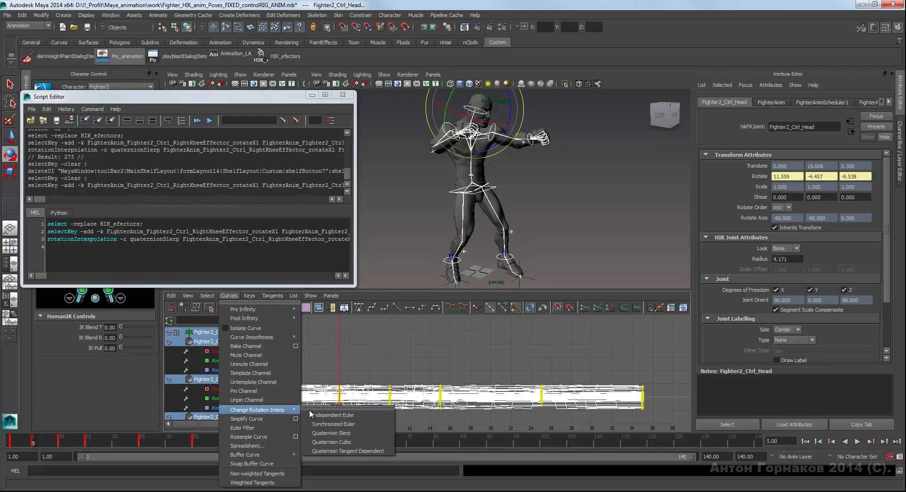
click(345, 416)
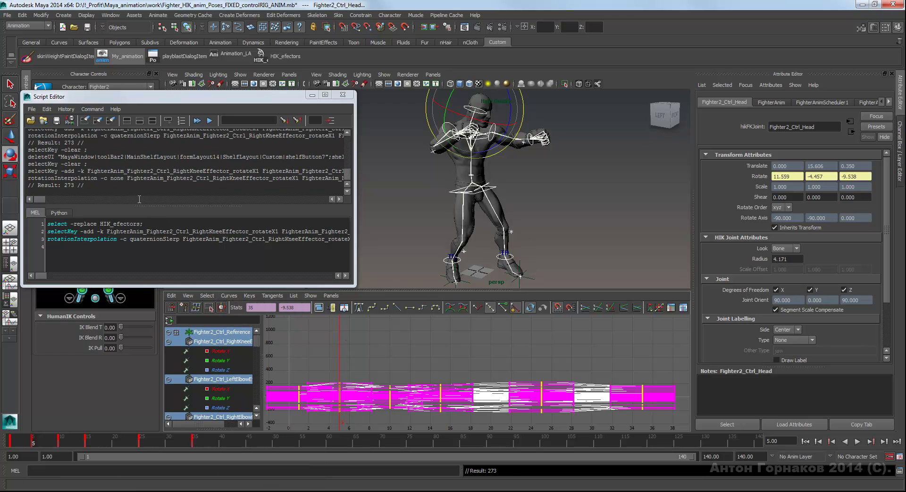
drag(90, 186, 19, 179)
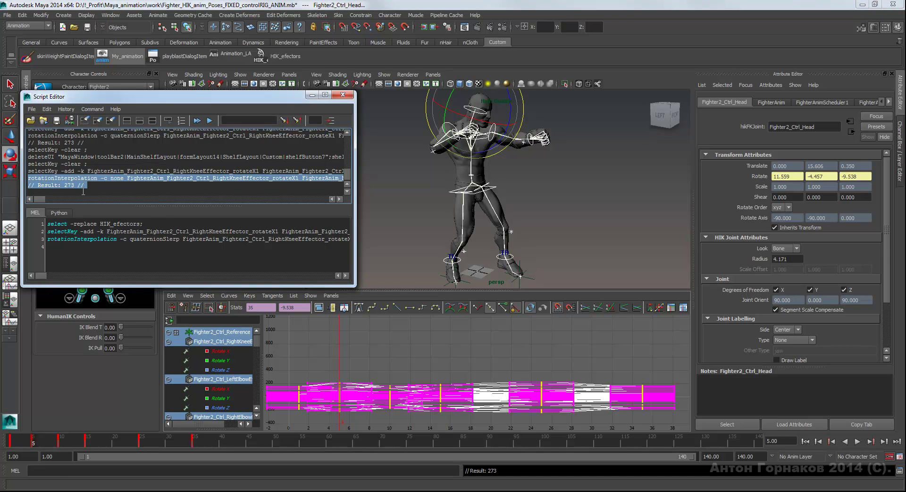
drag(92, 178, 93, 180)
Add the logged Euler command to the MEL script and save all four lines to the Custom shelf.
drag(98, 245, 32, 253)
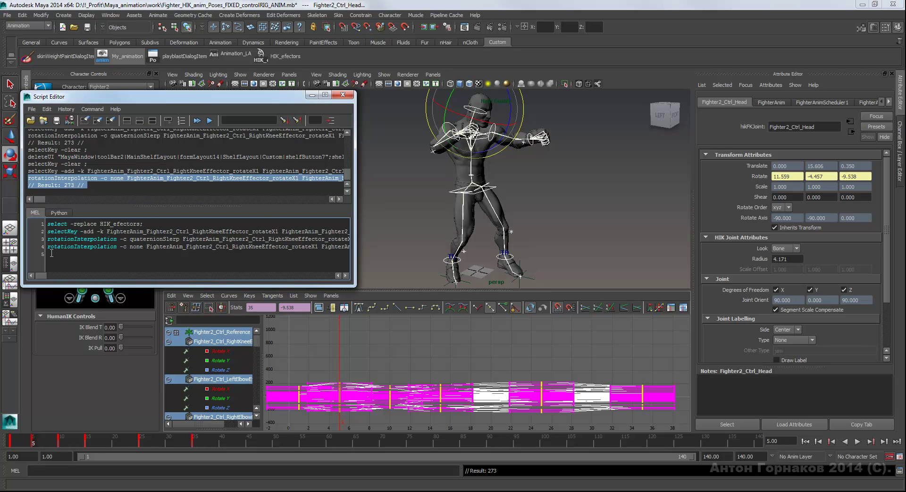
drag(52, 253, 47, 223)
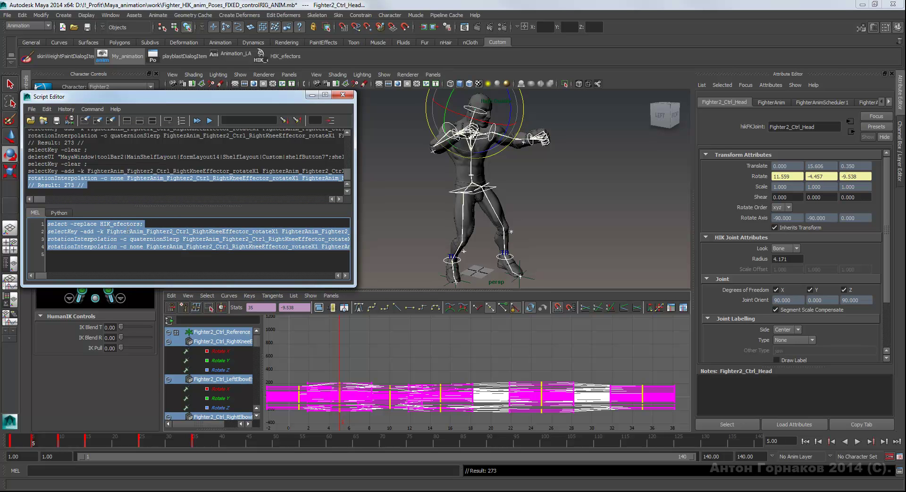
middle_drag(126, 231, 333, 59)
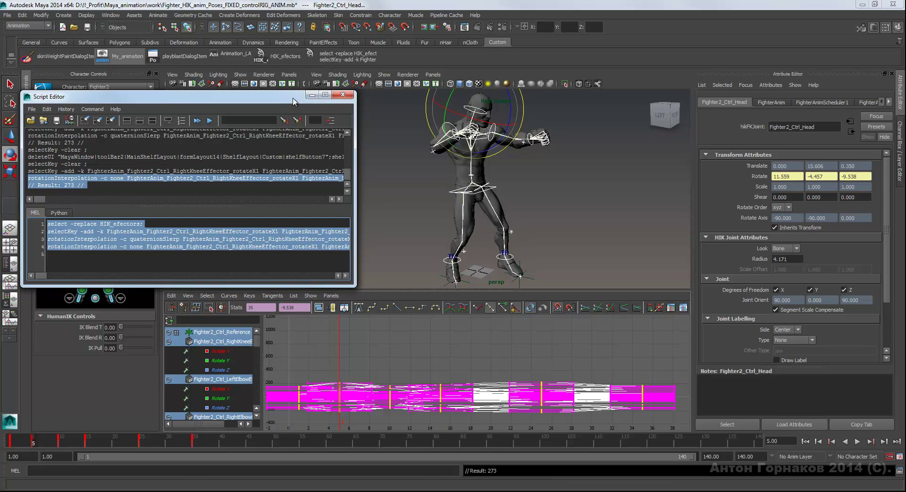
drag(292, 100, 288, 108)
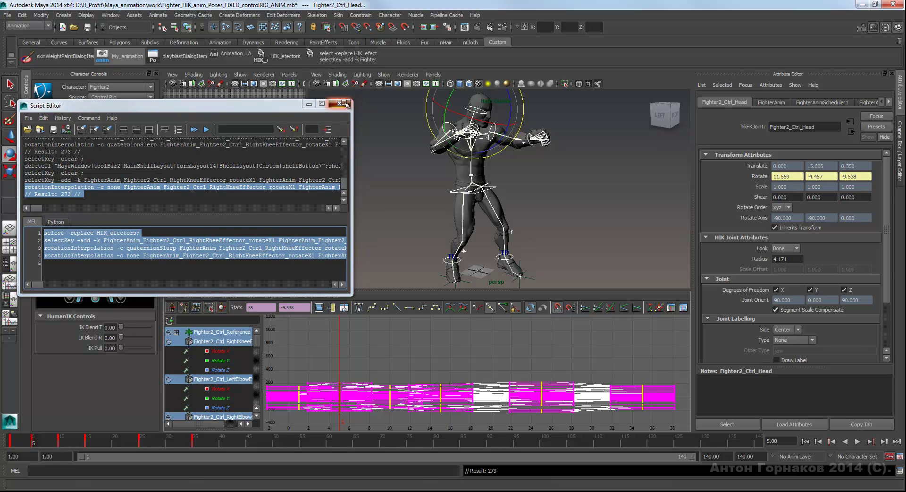
Close the Script Editor and rotate the HipsEffector at frame 5 to -4.933, -8.830, 4.307.
click(345, 103)
click(564, 168)
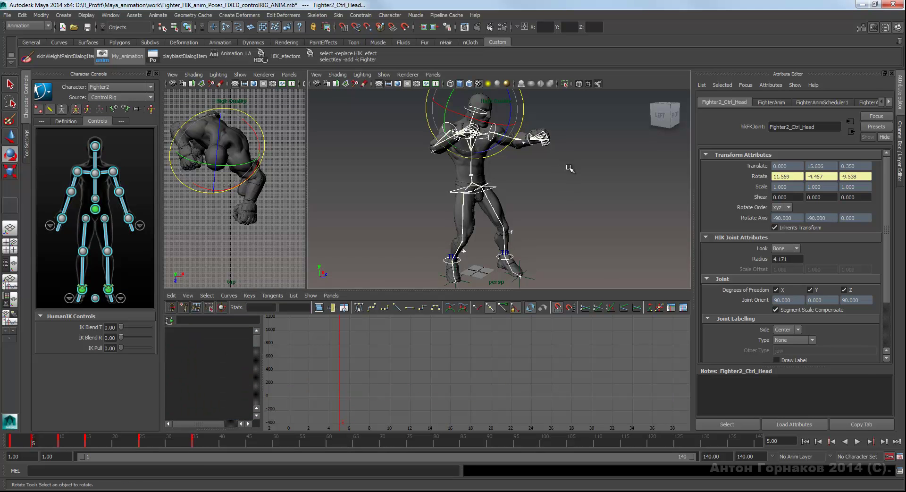
click(495, 189)
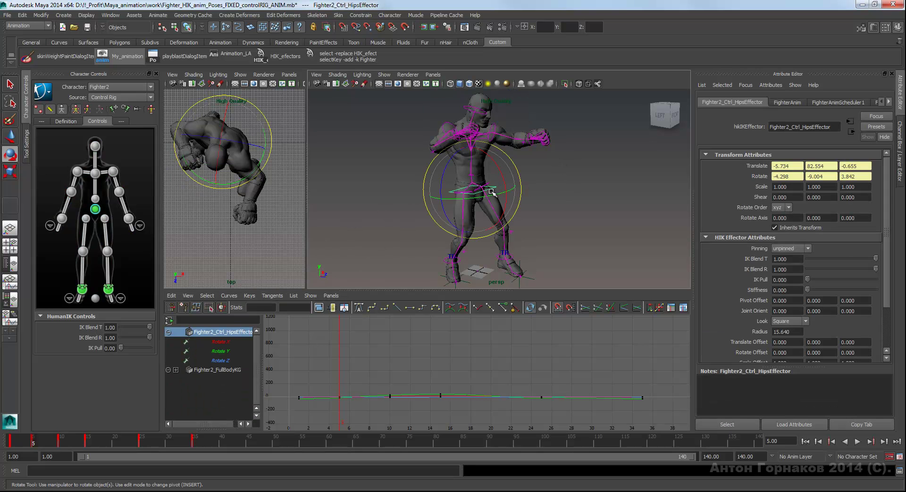
click(20, 440)
key(alt+v)
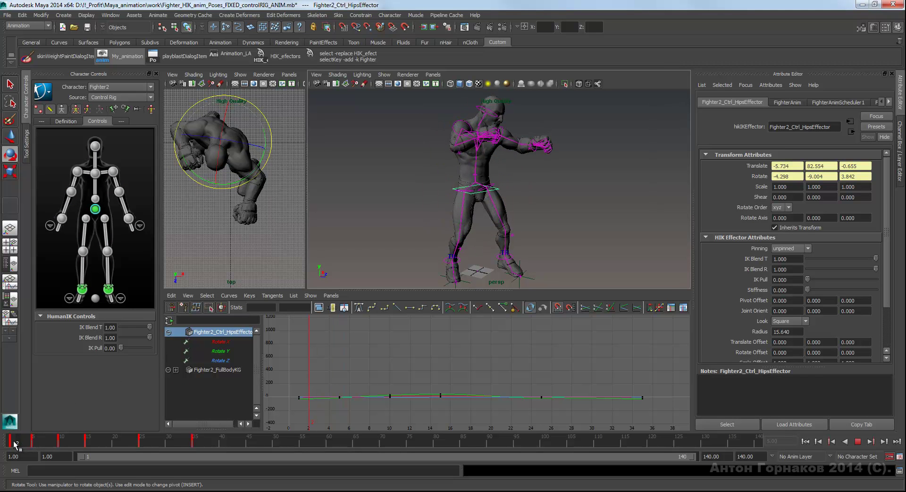
key(alt+v)
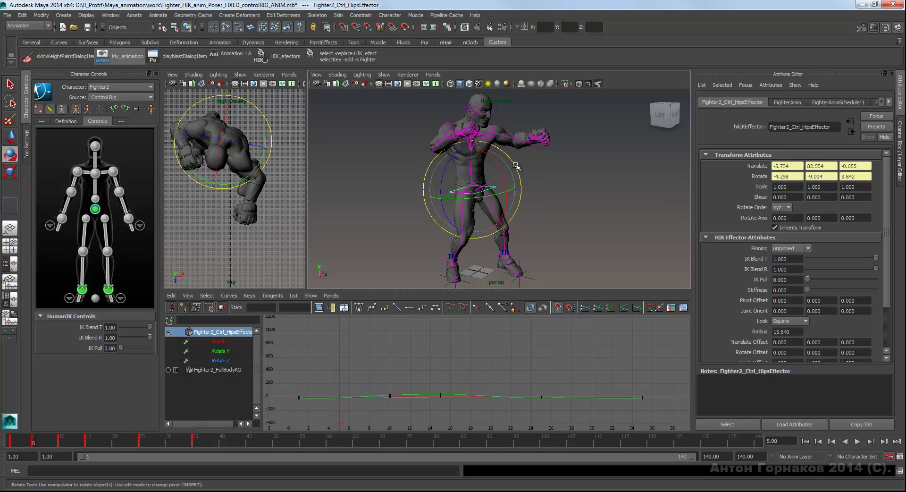
drag(515, 164, 501, 178)
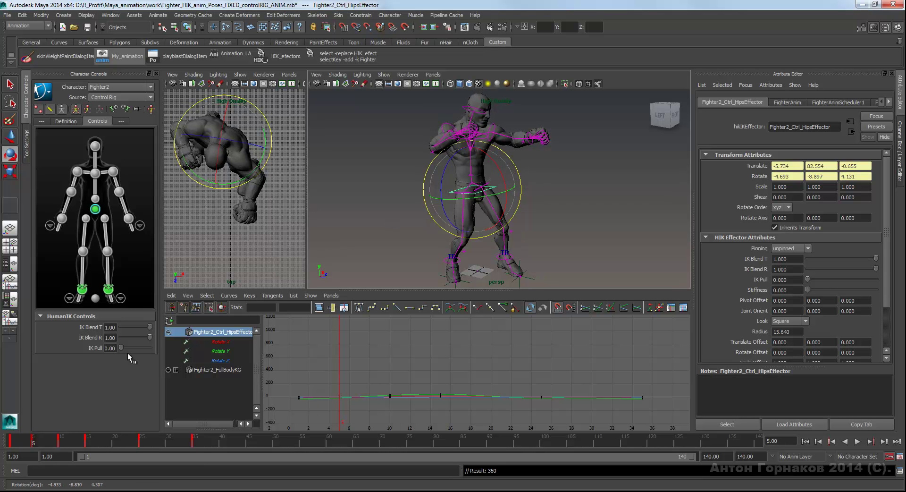
Review the punch playback, clear the selection, and rerun the saved interpolation shelf script.
click(27, 443)
key(alt+v)
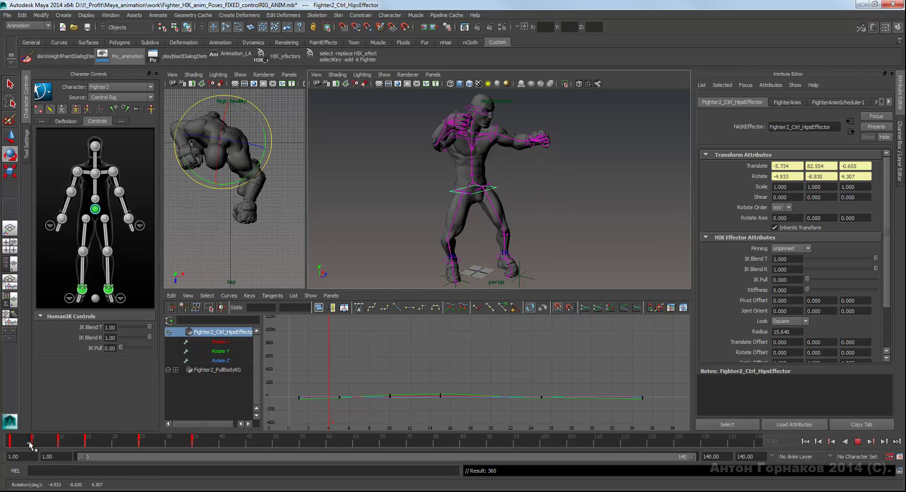
key(alt+v)
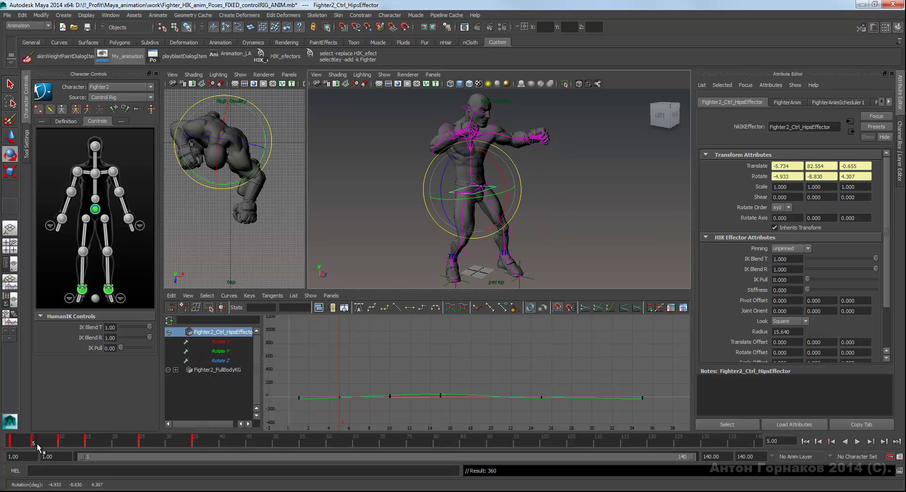
click(376, 118)
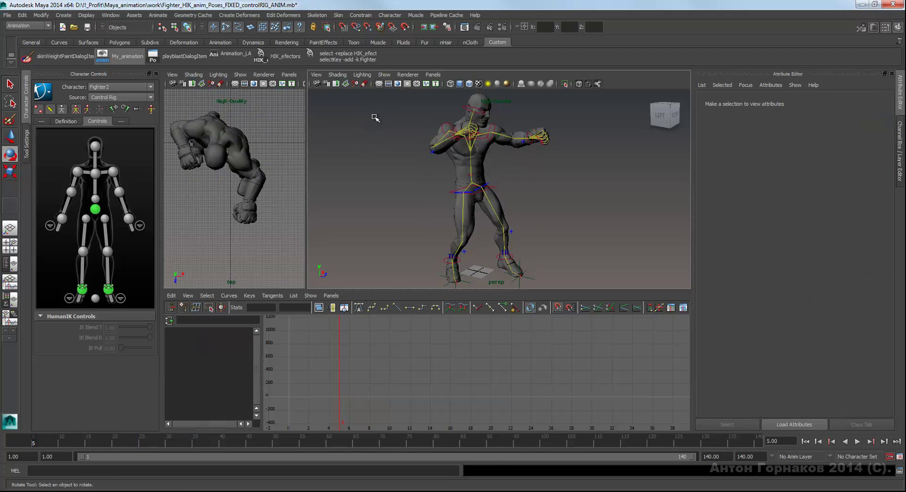
click(350, 58)
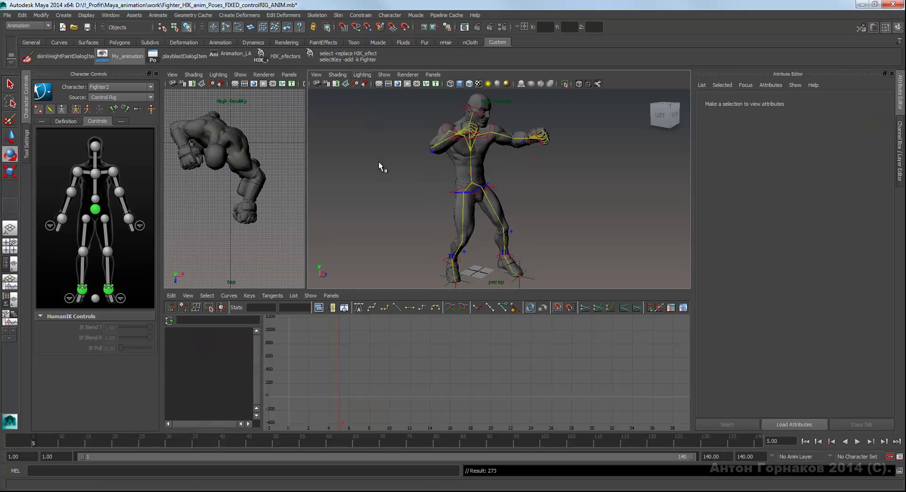
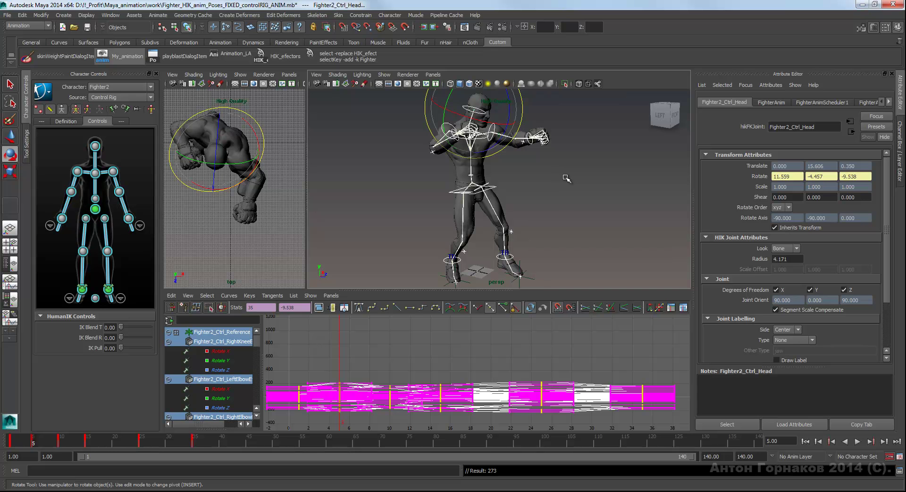
Select the HipsEffector, play and scrub the opening frames, then bring up the shelf menu.
click(378, 163)
click(495, 188)
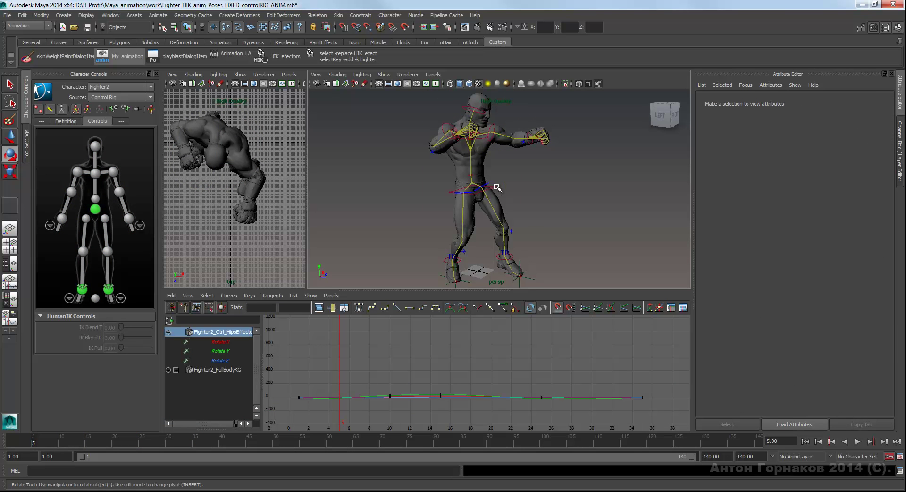
key(alt+v)
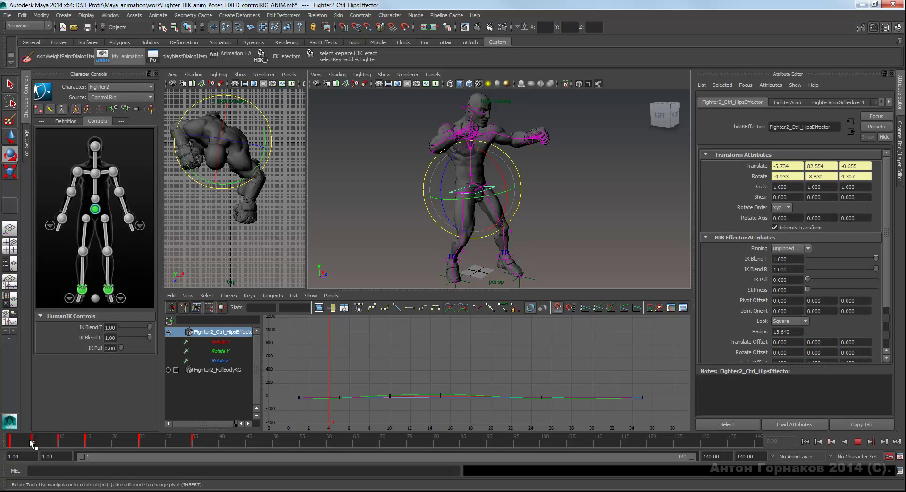
drag(13, 443, 32, 441)
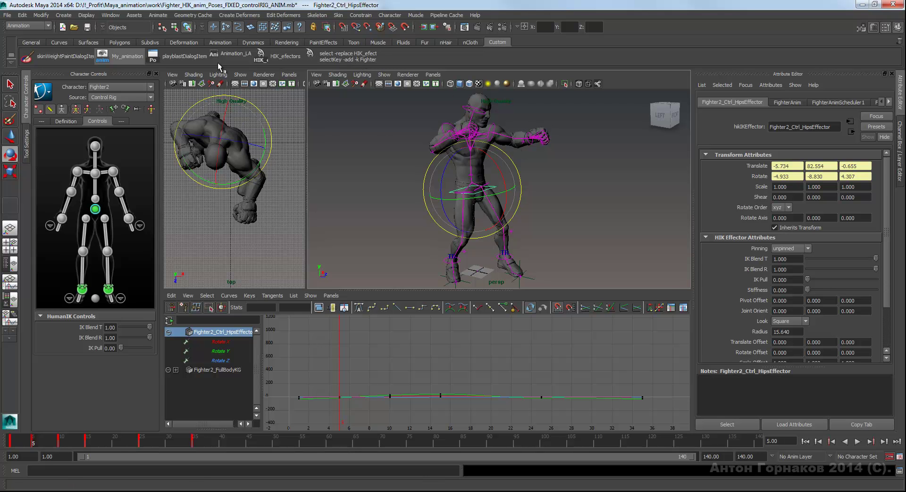
click(17, 66)
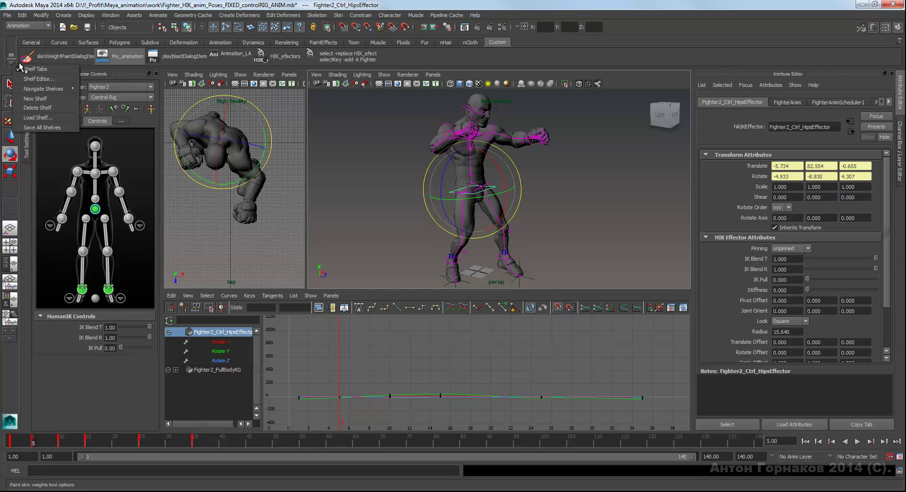
Open the Shelf Editor, pick the HIK_efectors item and read its tooltip.
click(48, 79)
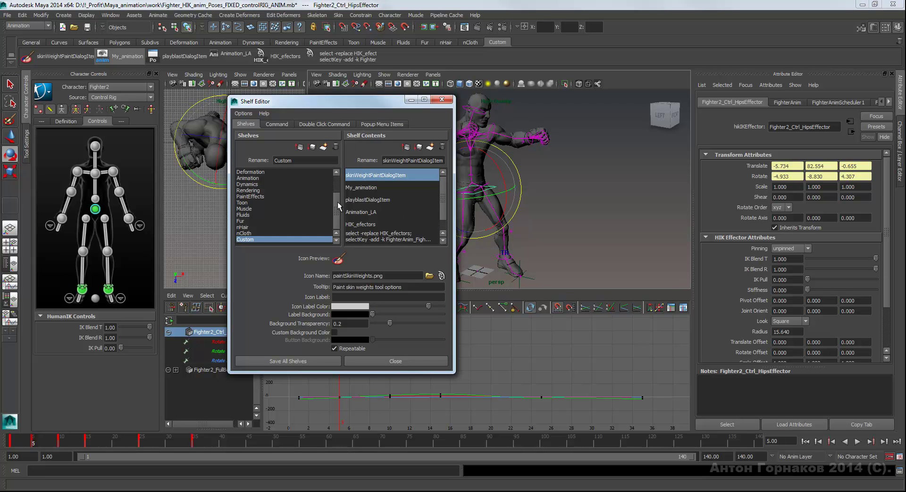
click(392, 236)
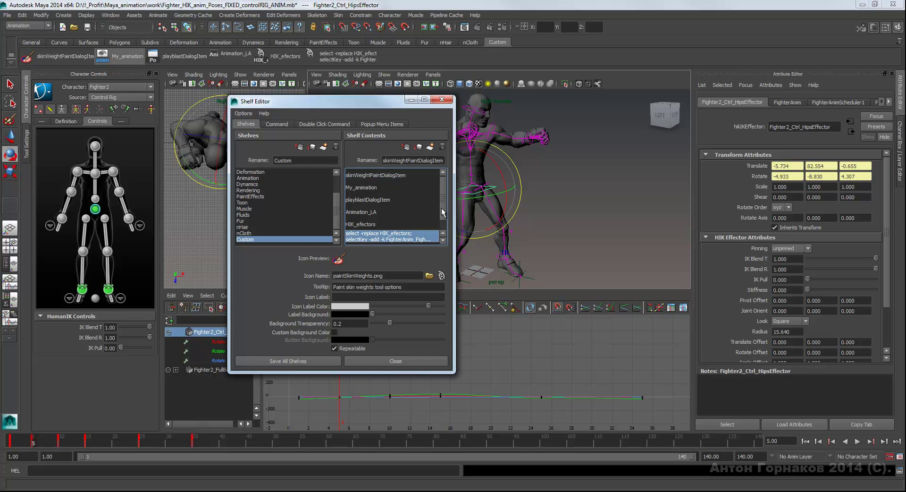
drag(444, 209, 435, 232)
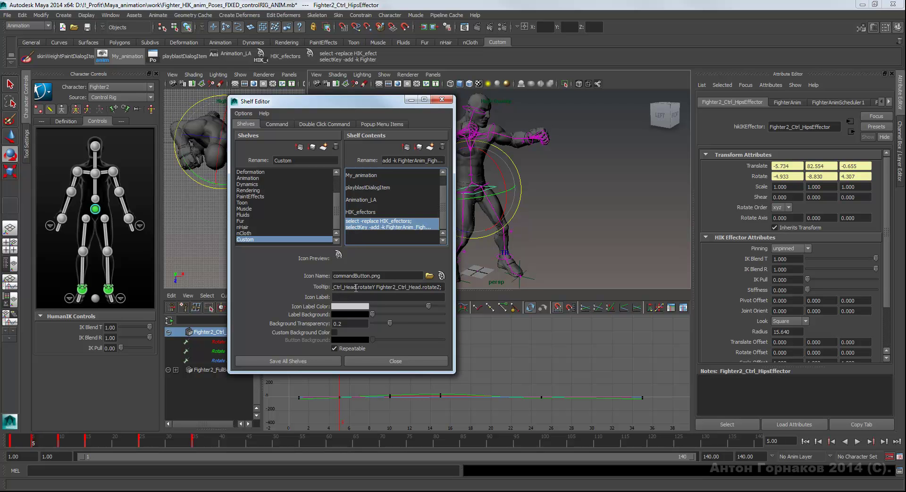
click(426, 287)
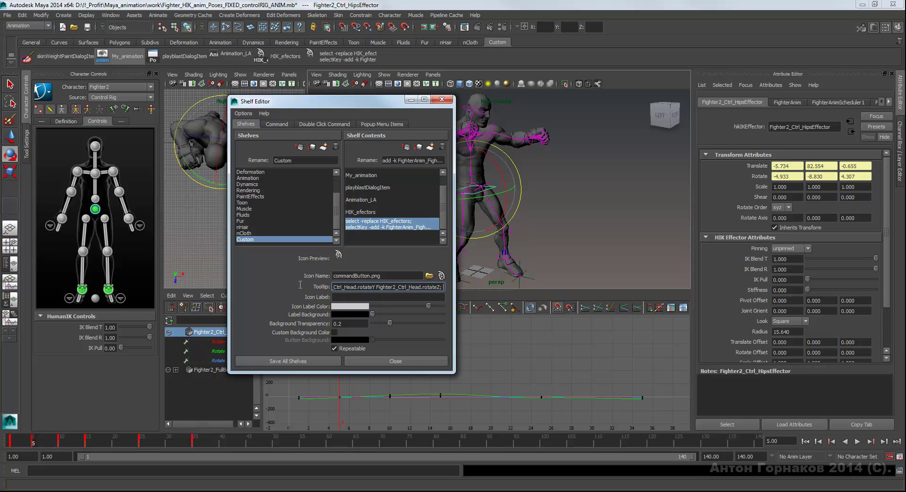
click(411, 287)
Inspect the HIK_efectors item's MEL command and double-click command settings.
click(277, 125)
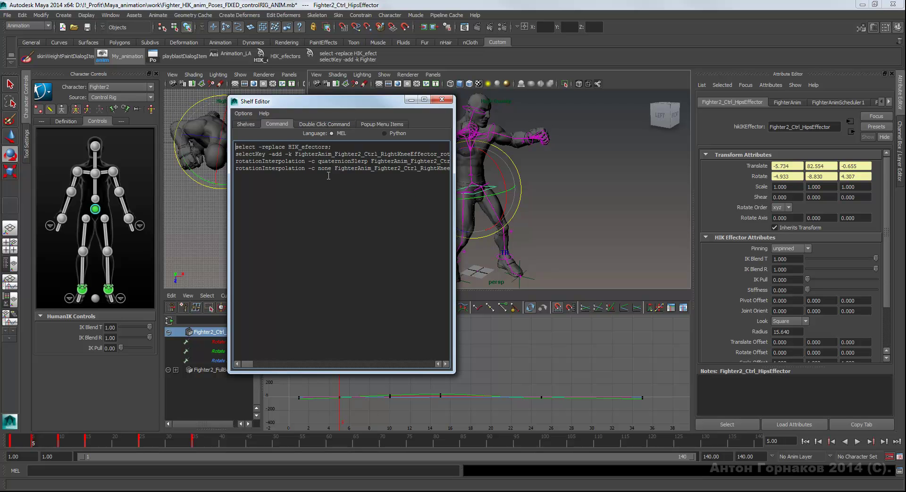
click(326, 124)
click(379, 125)
click(331, 125)
click(279, 125)
click(250, 126)
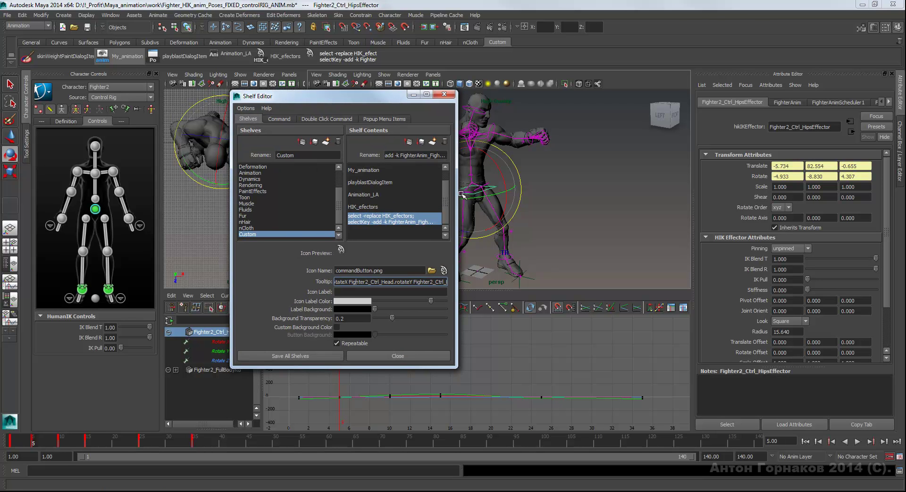
Review the Custom shelf's item list and nudge the Shelf Editor window up-left.
click(447, 192)
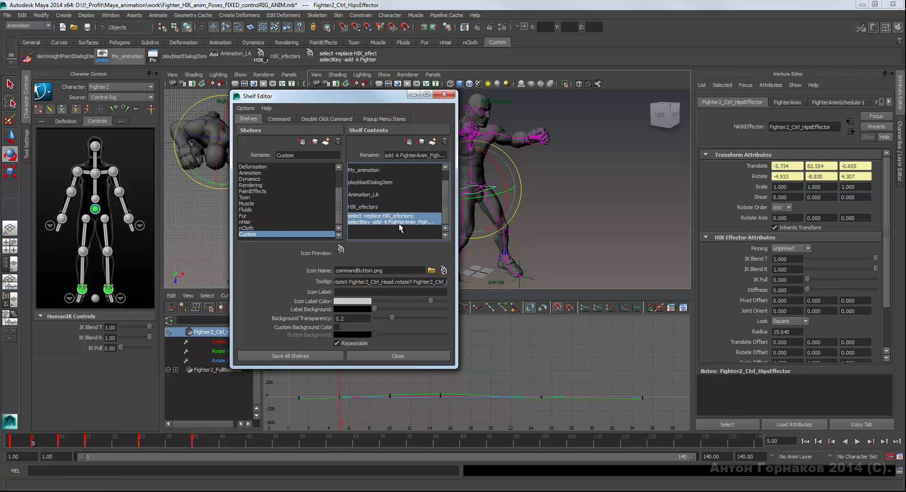
scroll(446, 203, up, 1)
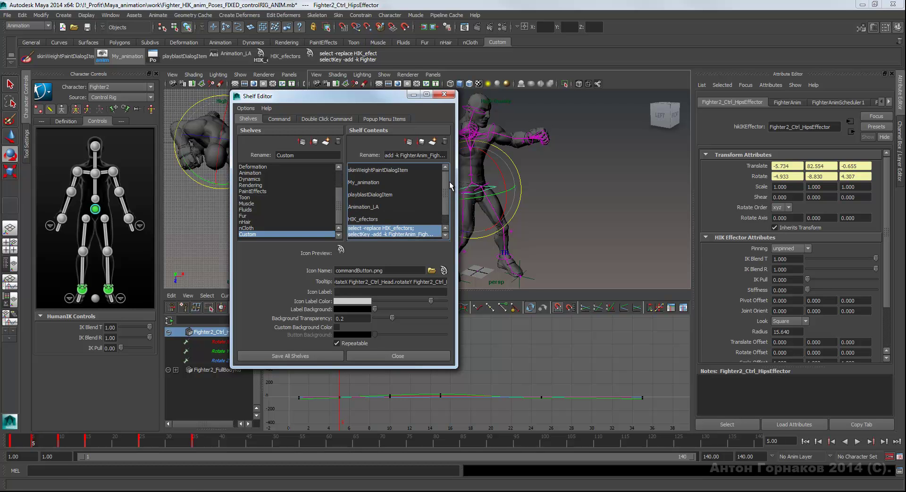
scroll(449, 192, down, 1)
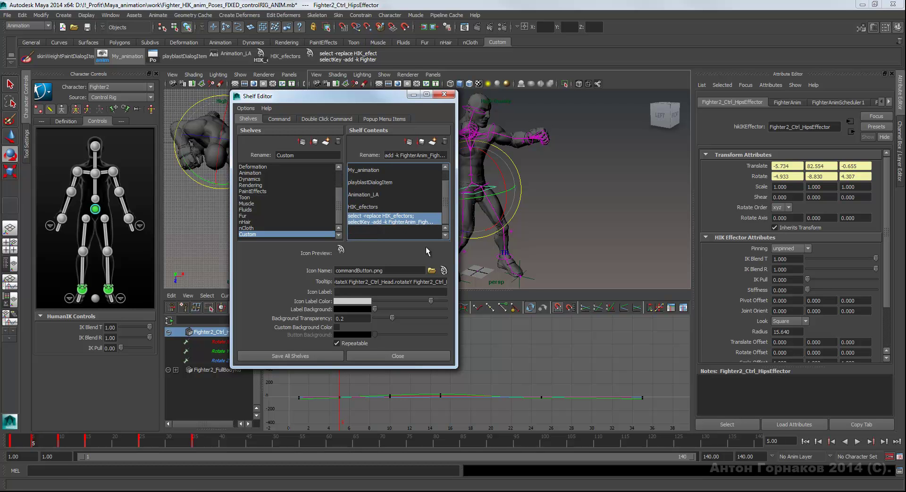
drag(403, 96, 378, 99)
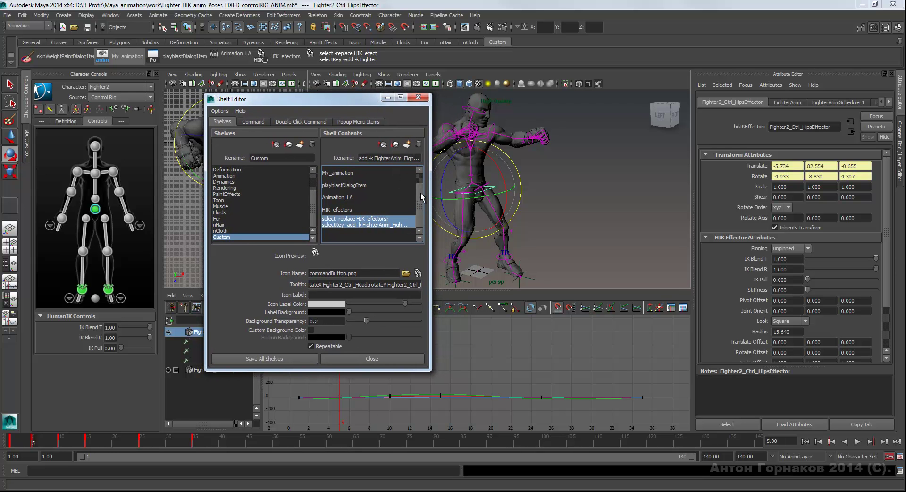
scroll(420, 193, up, 1)
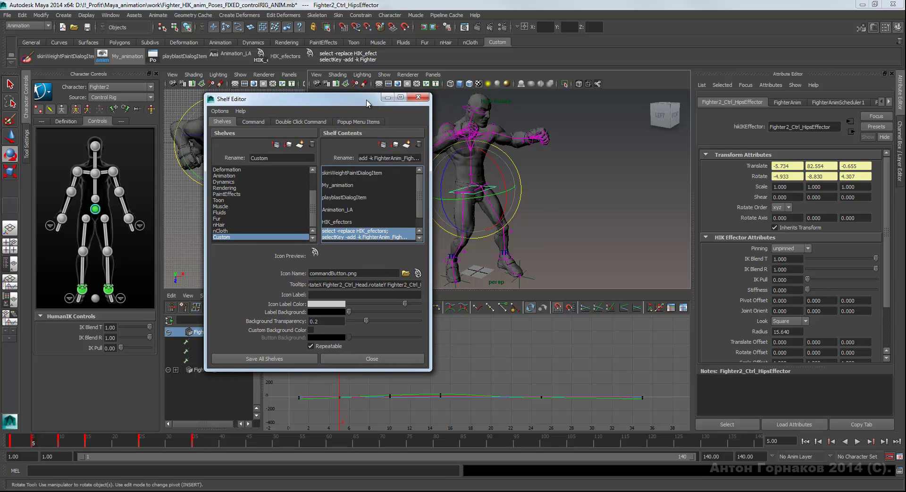
drag(367, 103, 361, 91)
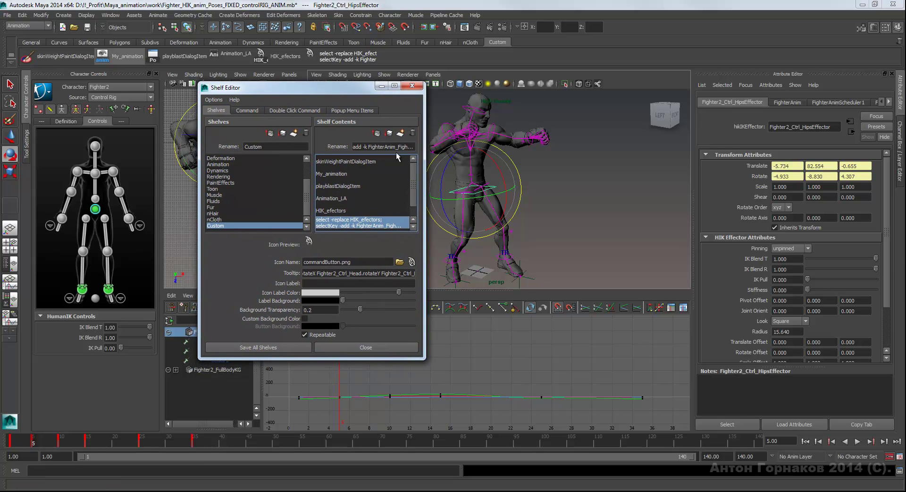
Set the item's tooltip to Fixed_animation_interp and its icon label to A.
drag(414, 179, 411, 201)
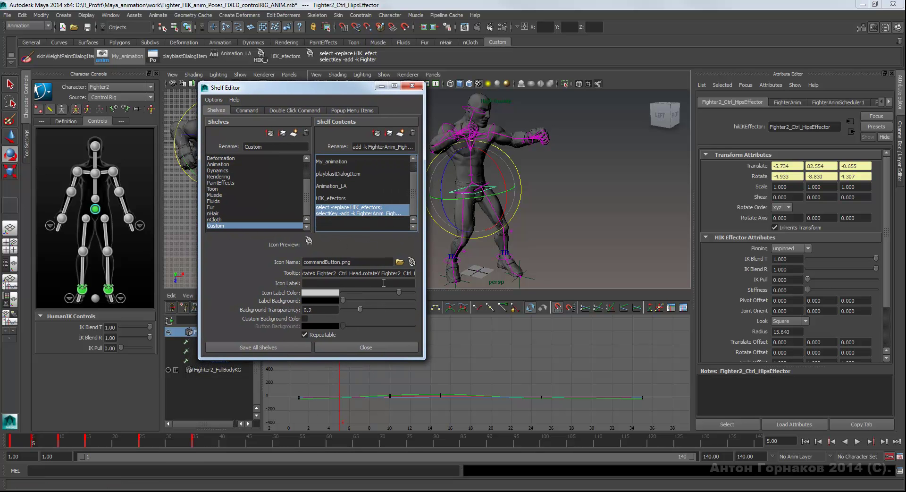
click(313, 284)
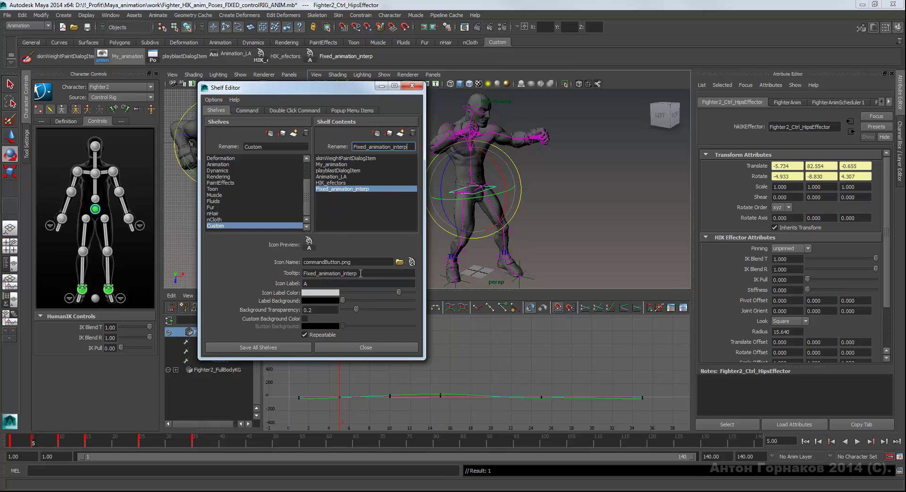
drag(358, 273, 291, 278)
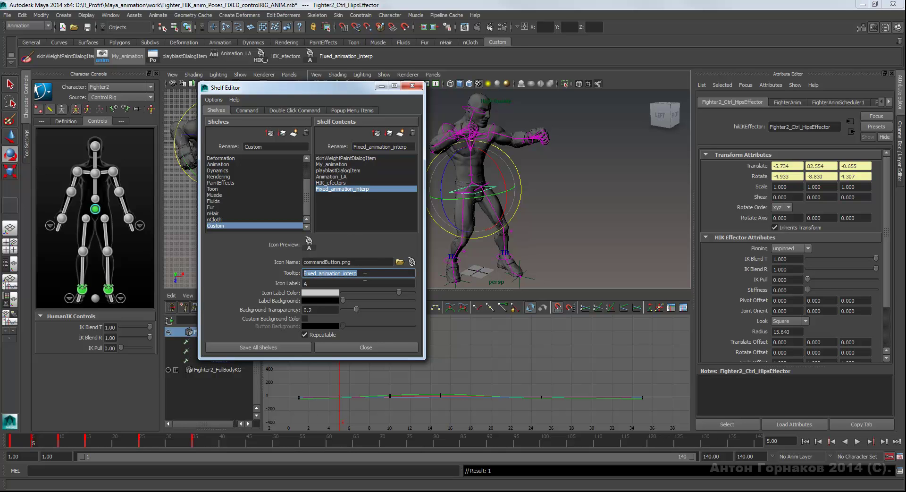
double_click(309, 283)
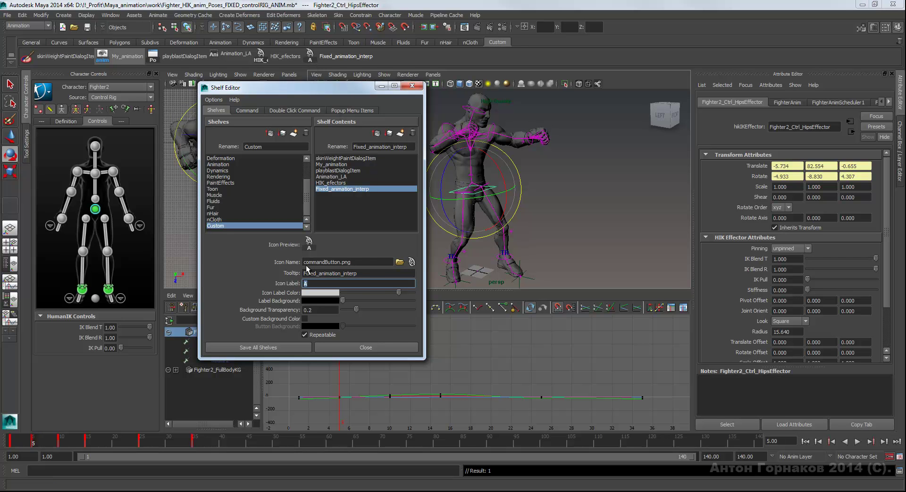
click(368, 274)
Rename the item Fixed_animation_interp and save all shelves.
click(362, 189)
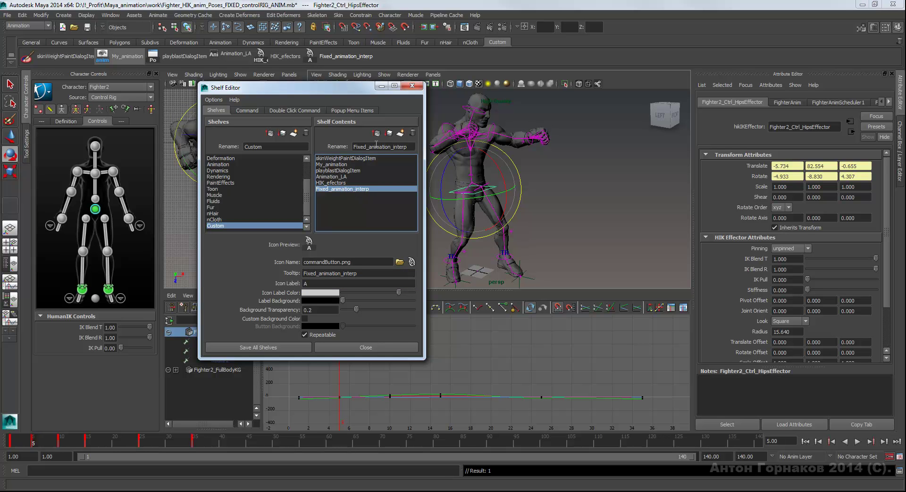
double_click(412, 147)
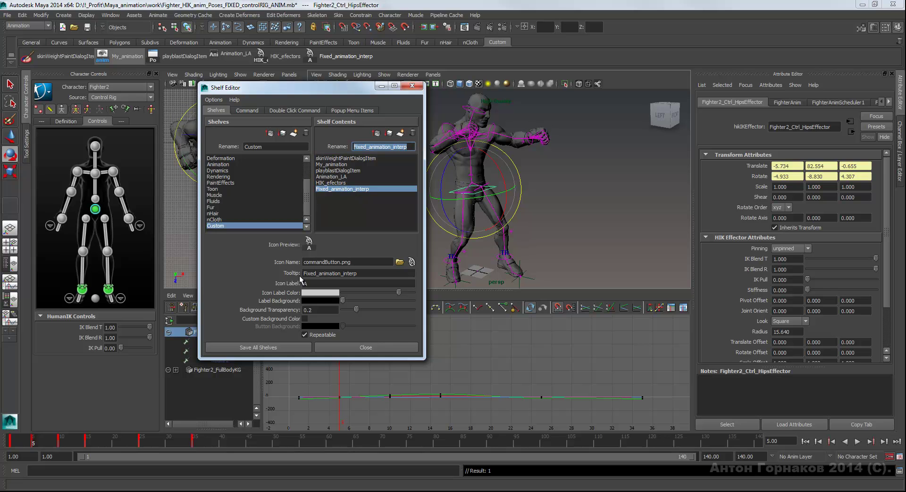
click(399, 147)
drag(413, 149, 351, 146)
click(394, 150)
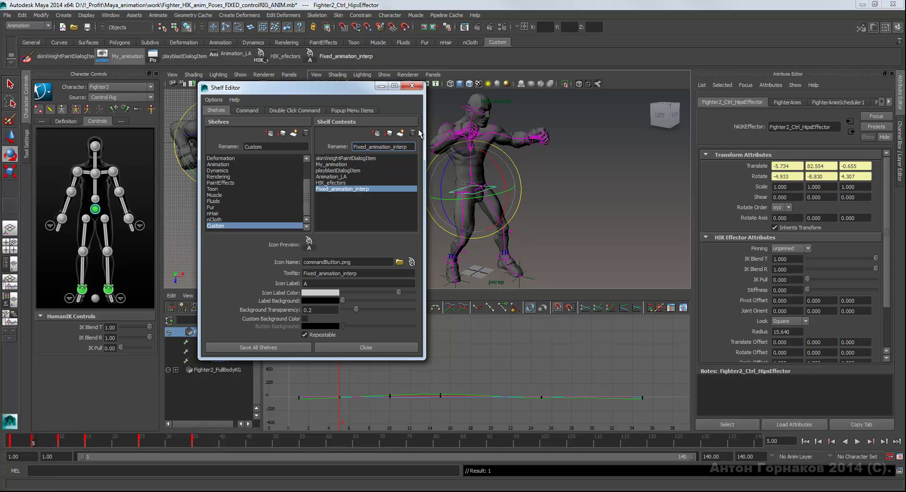
click(289, 347)
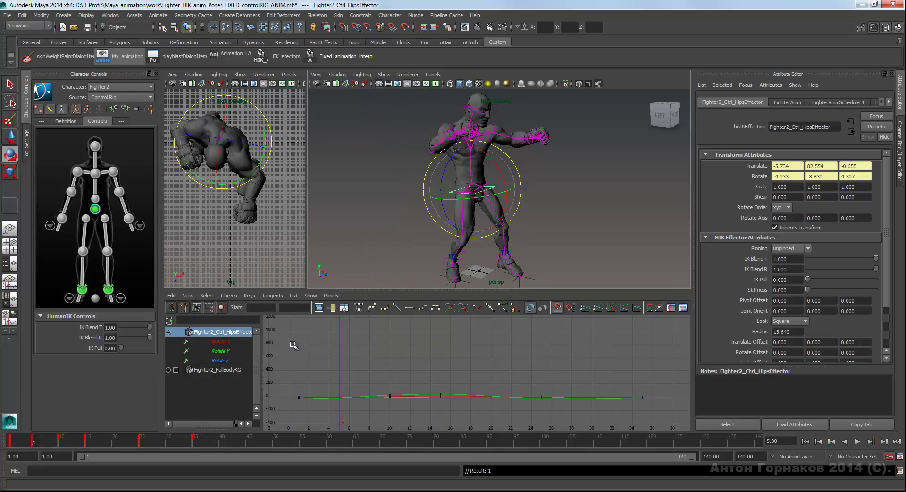
Pan and orbit to a frontal view of the upper body, then select the right wrist effector.
click(566, 126)
alt+middle_drag(562, 215, 544, 211)
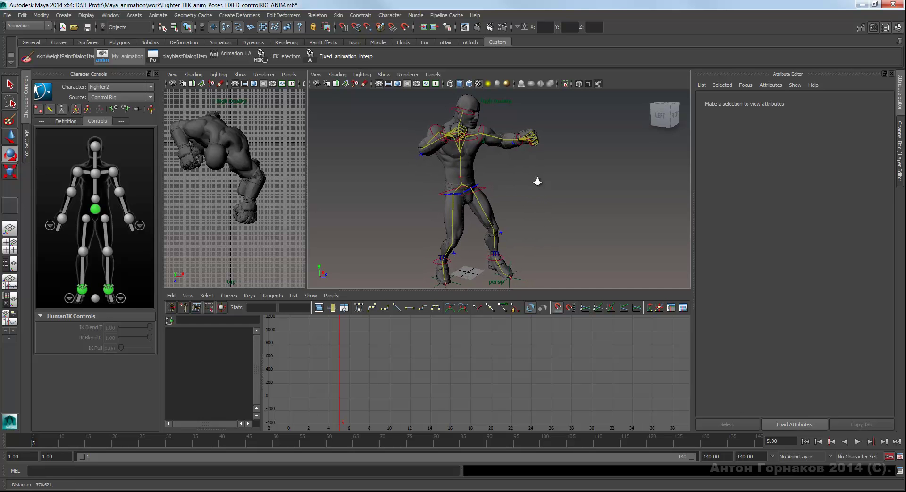
alt+middle_drag(532, 188, 525, 194)
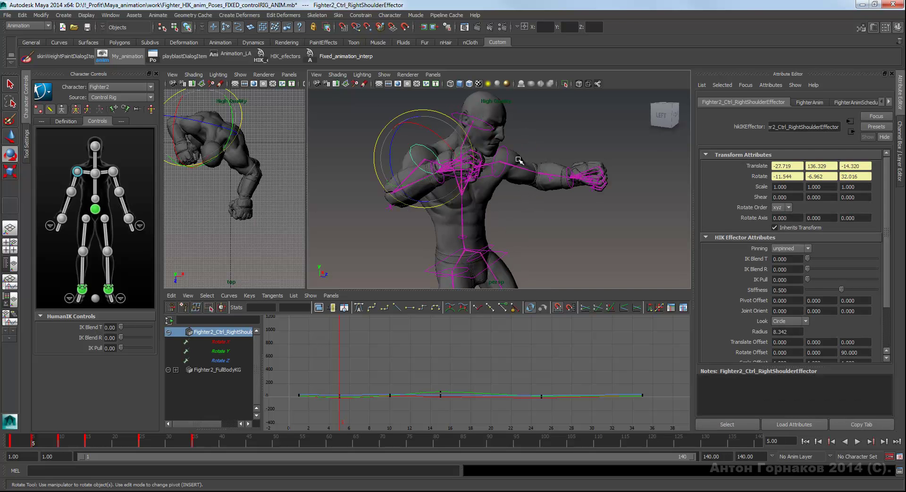
click(533, 133)
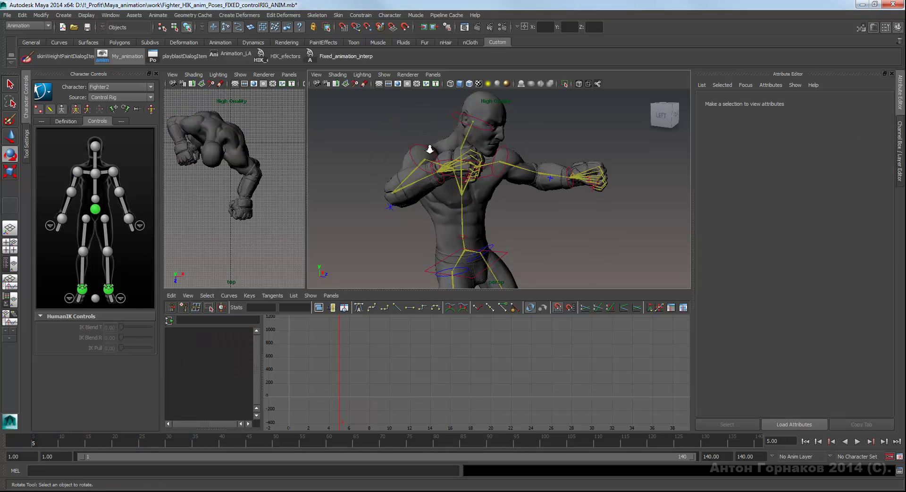
alt+drag(430, 149, 455, 155)
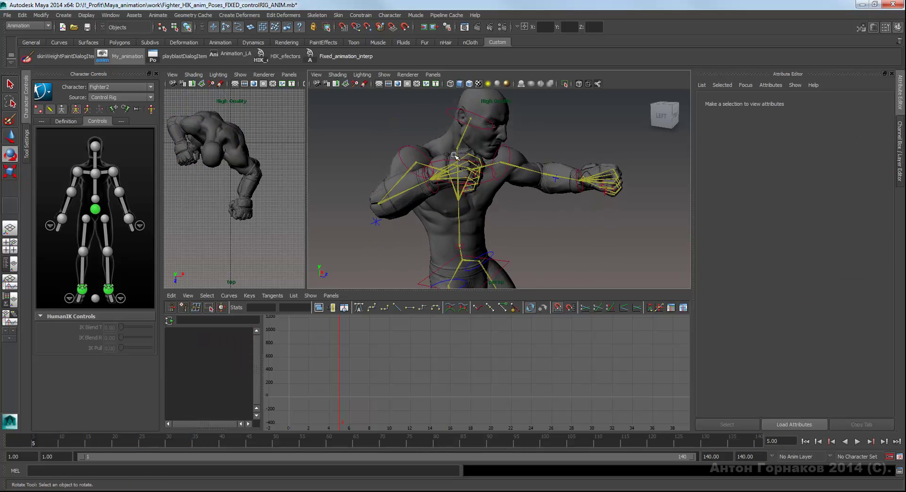
click(438, 194)
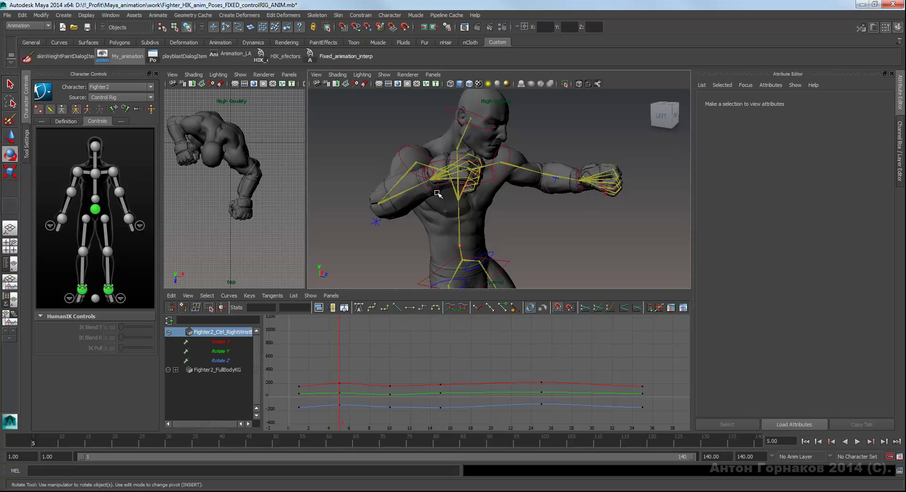
click(438, 194)
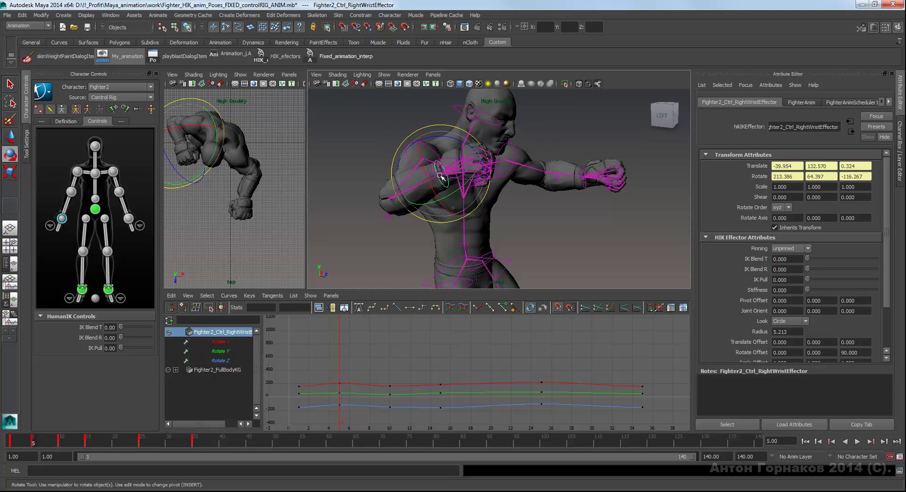
Pin the right wrist effector with Pin Both and check the pose.
right_click(417, 114)
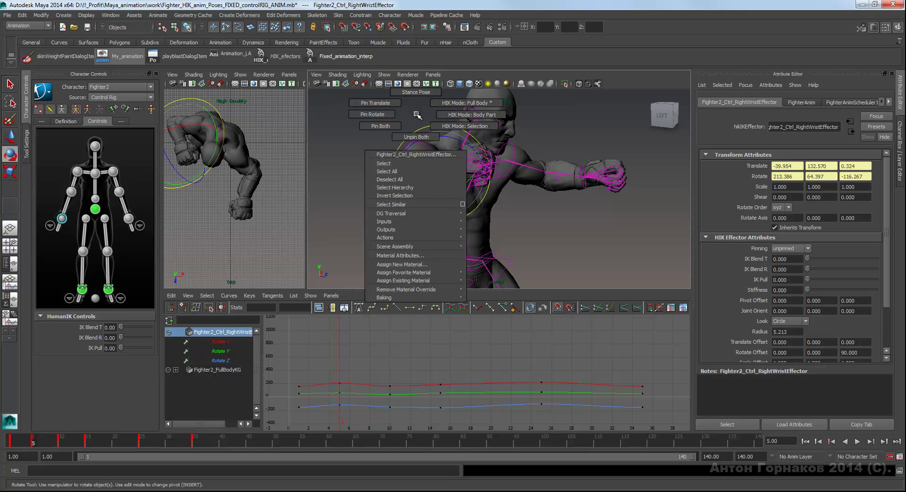
click(385, 126)
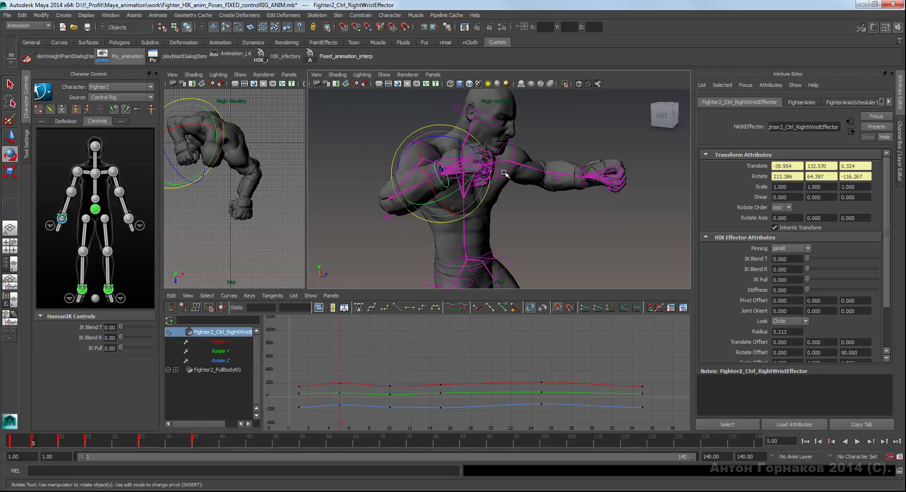
alt+drag(504, 173, 430, 155)
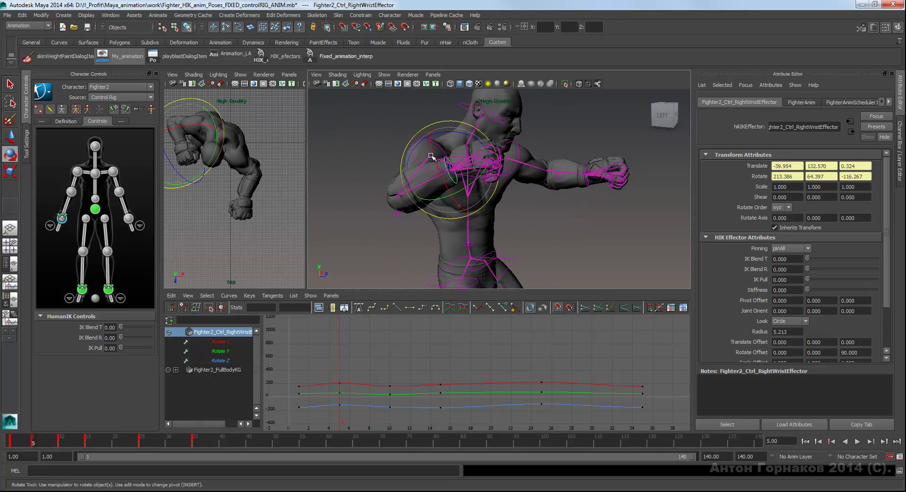
Select the right shoulder effector and nudge it into place with the Move tool.
click(431, 155)
click(443, 150)
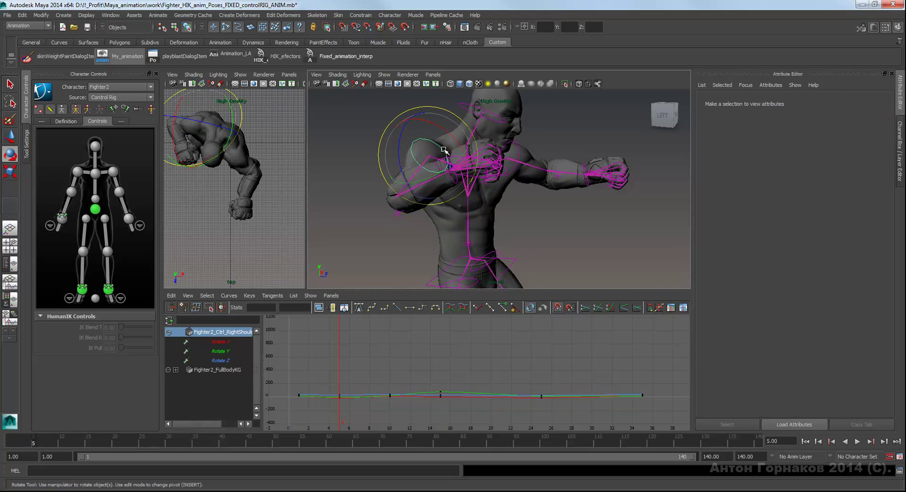
key(w)
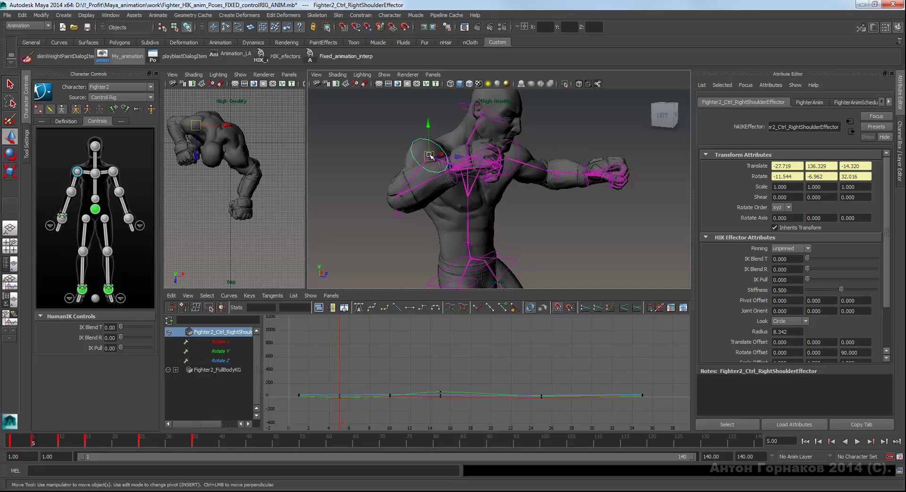
drag(430, 155, 417, 151)
mouse_move(472, 193)
alt+mouse_down()
mouse_move(517, 198)
mouse_move(513, 148)
alt+mouse_up()
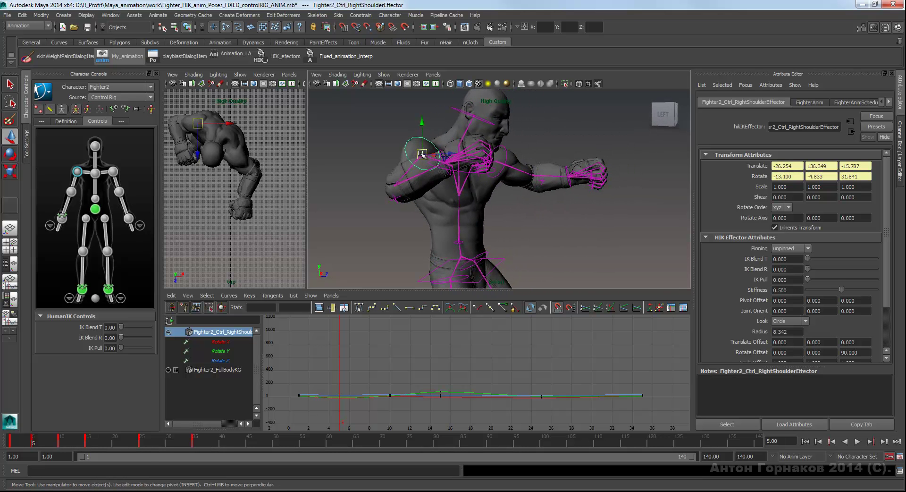
drag(421, 158, 422, 151)
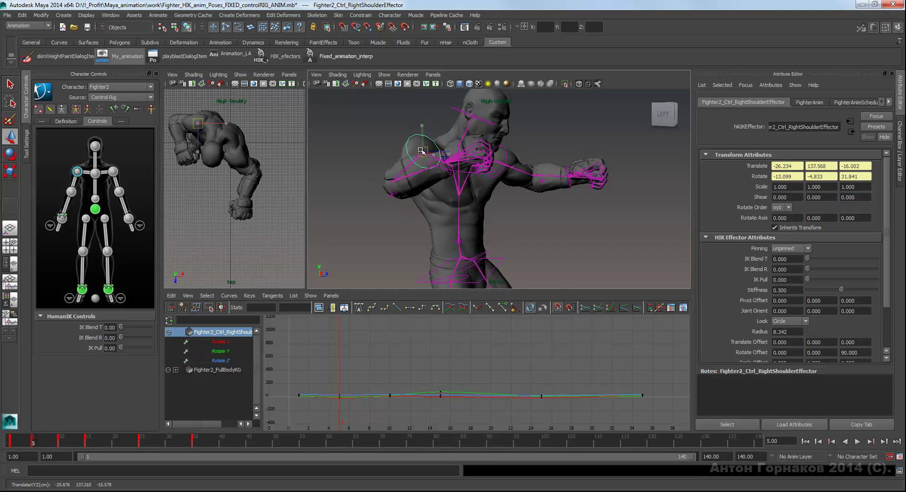
mouse_move(529, 166)
alt+mouse_down()
mouse_move(380, 186)
mouse_move(502, 211)
alt+mouse_up()
Move the left shoulder effector up and forward to 5.706, 134.264, 5.750, then frame the legs.
click(498, 208)
right_drag(561, 161, 537, 174)
click(471, 156)
alt+drag(470, 156, 478, 158)
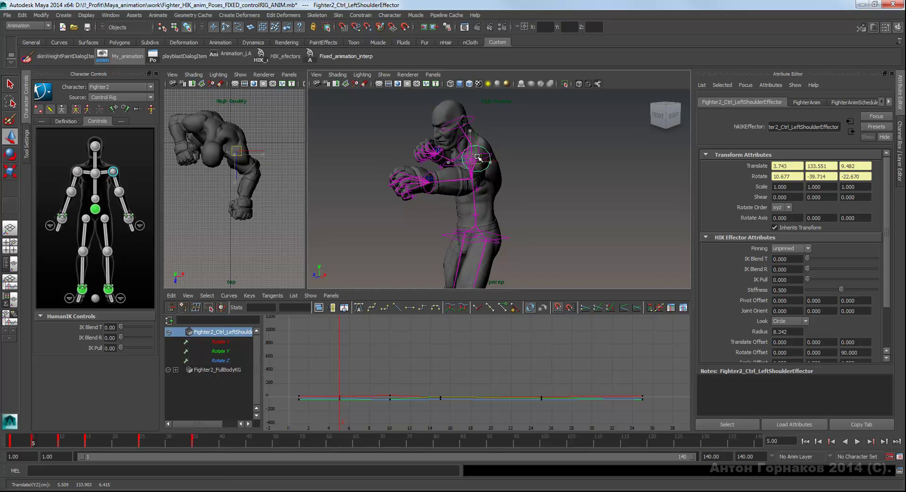
mouse_move(522, 178)
alt+mouse_down()
mouse_move(527, 152)
mouse_move(542, 142)
mouse_move(474, 151)
mouse_move(570, 132)
mouse_move(522, 142)
alt+mouse_up()
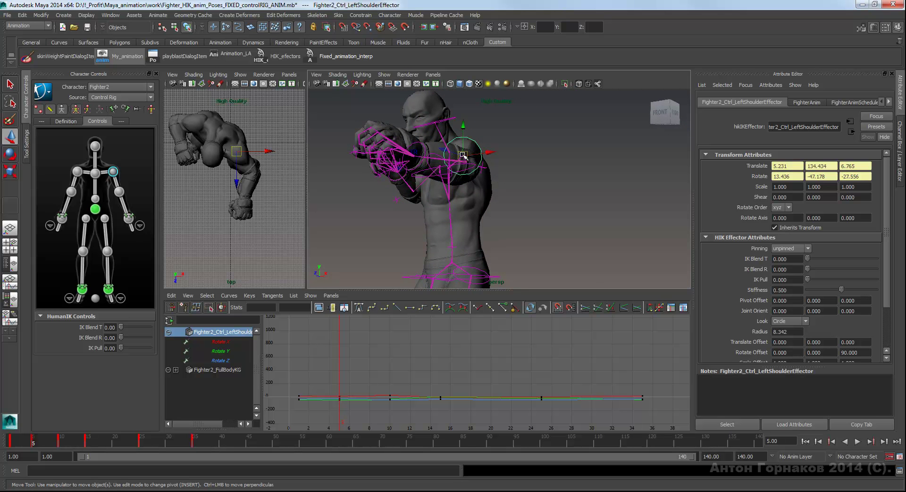
mouse_move(465, 157)
mouse_down()
mouse_move(546, 169)
mouse_move(502, 197)
mouse_move(547, 204)
mouse_move(553, 156)
mouse_move(526, 154)
mouse_move(546, 121)
mouse_move(523, 130)
mouse_up()
mouse_move(522, 129)
alt+middle_down()
mouse_move(509, 145)
mouse_move(557, 198)
alt+middle_up()
mouse_move(557, 198)
alt+mouse_down()
mouse_move(573, 150)
mouse_move(497, 183)
alt+mouse_up()
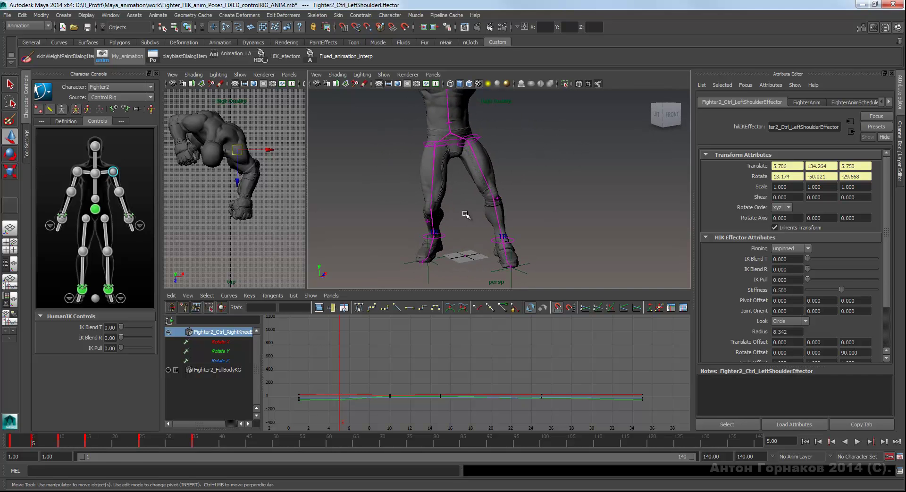
Nudge the right knee effector slightly left and reframe the whole fighter.
click(431, 210)
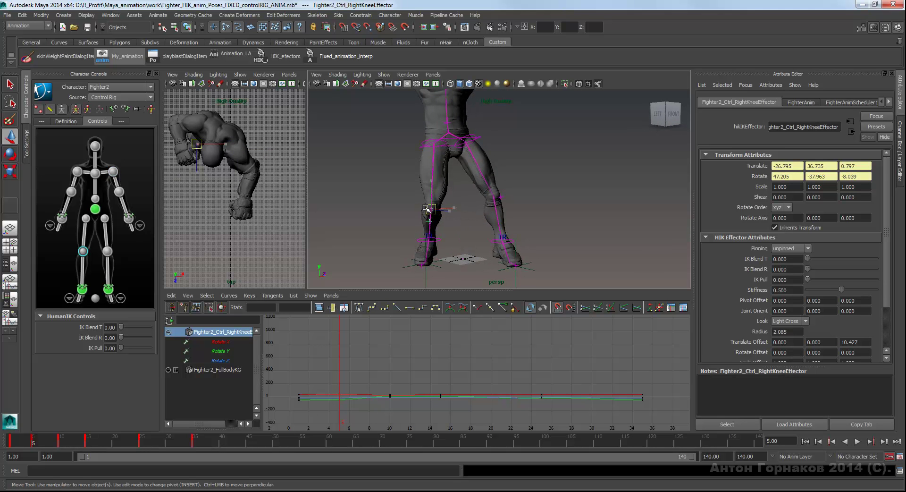
drag(426, 207, 421, 208)
mouse_move(573, 176)
alt+mouse_down()
mouse_move(539, 231)
mouse_move(544, 189)
mouse_move(590, 186)
alt+mouse_up()
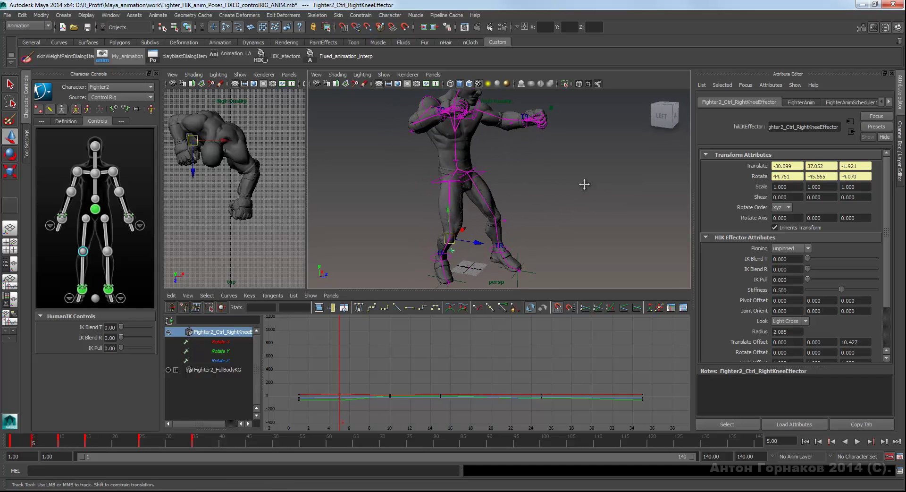
alt+middle_drag(584, 184, 573, 190)
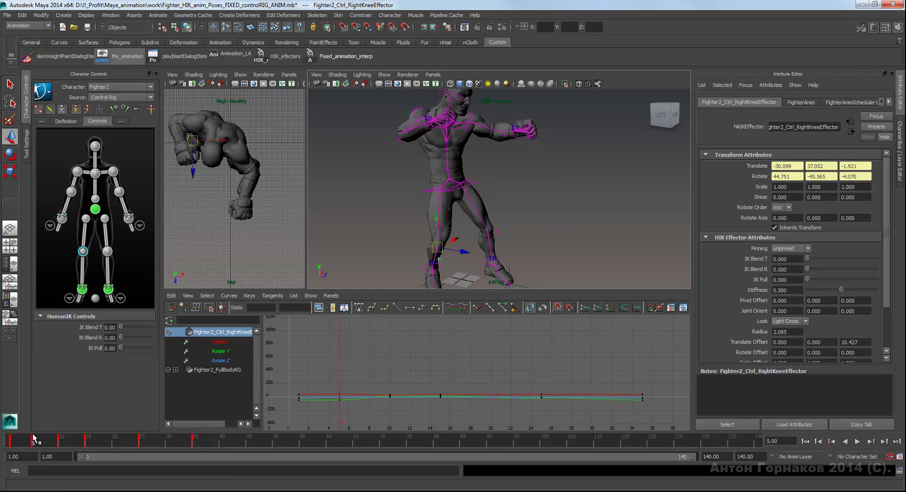
Play and stop the animation, then apply the Fixed_animation_interp shelf button.
key(alt+v)
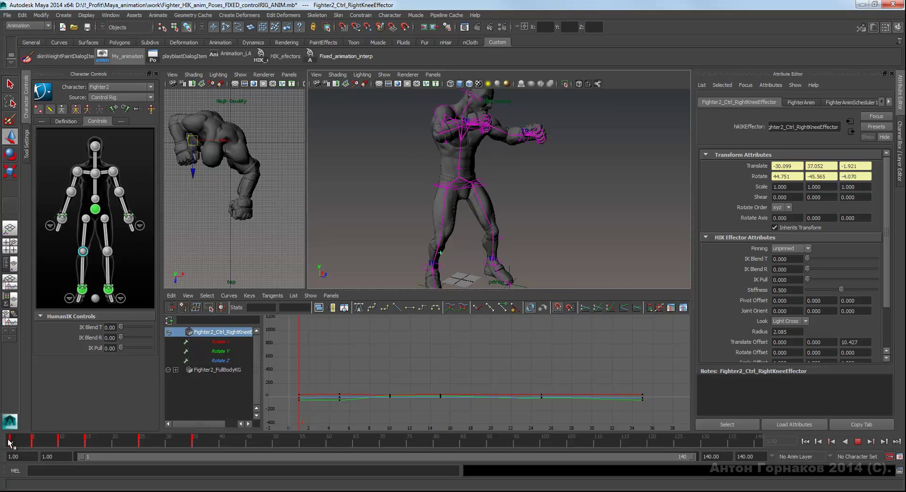
click(22, 443)
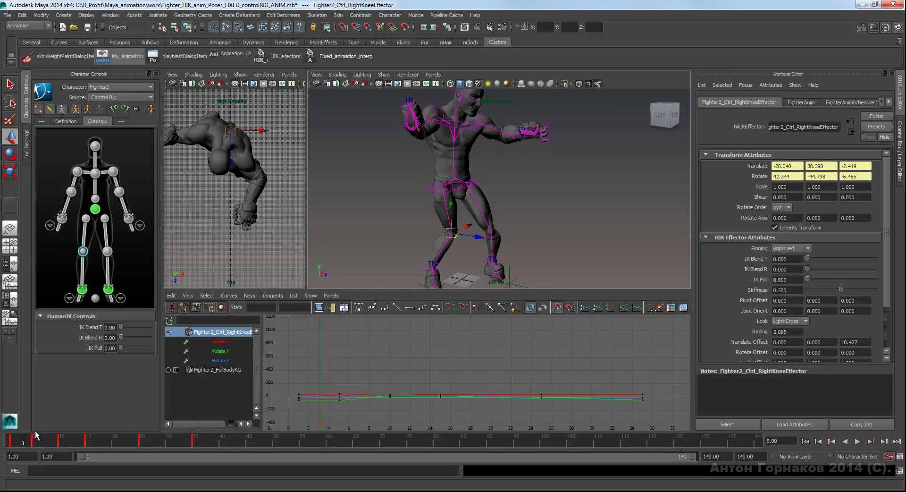
click(342, 58)
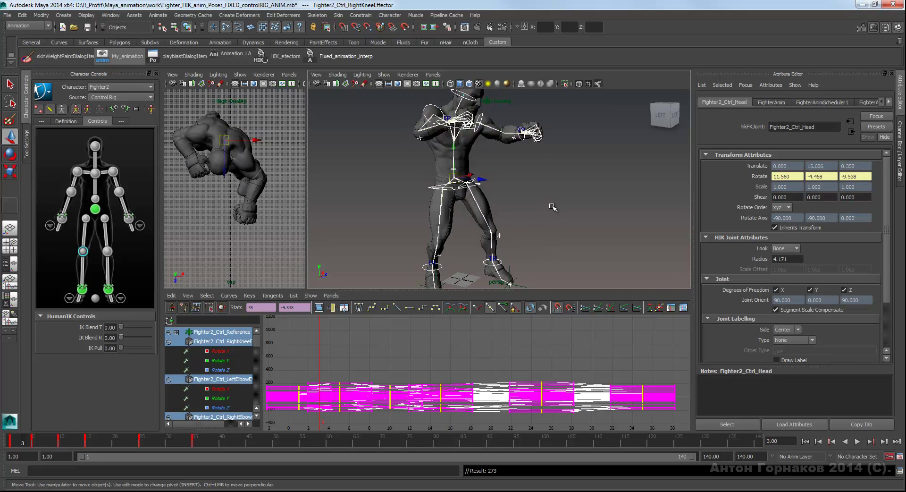
Deselect, view the fighter from a left-front angle, and replay and scrub the animation.
click(567, 191)
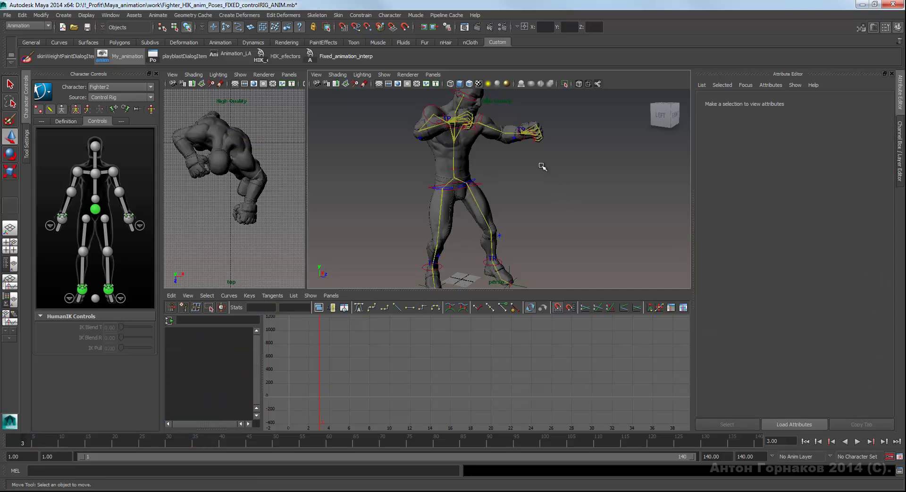
alt+middle_drag(558, 130, 573, 142)
alt+right_drag(555, 138, 554, 132)
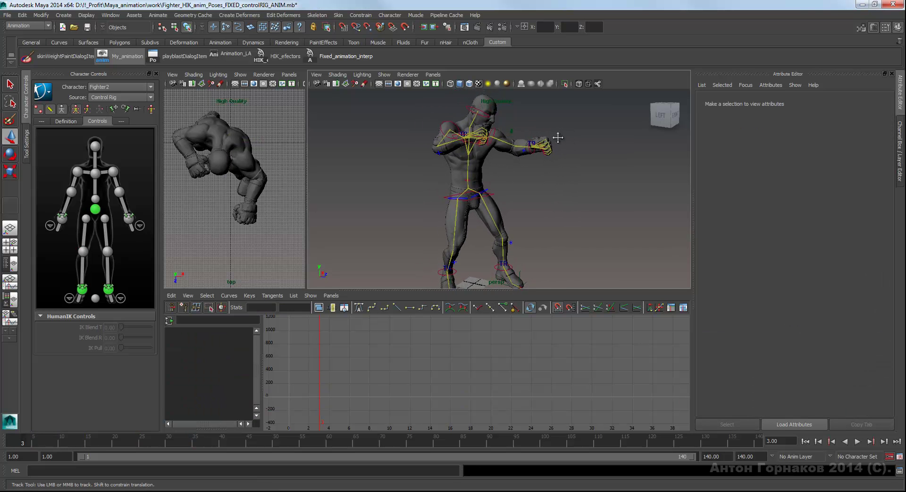
alt+drag(561, 146, 565, 141)
alt+middle_drag(565, 142, 559, 147)
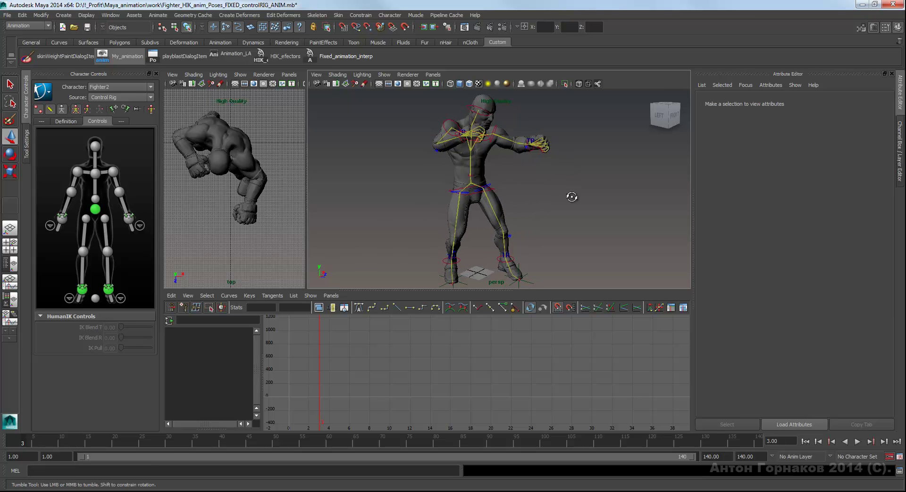
alt+middle_drag(563, 197, 567, 198)
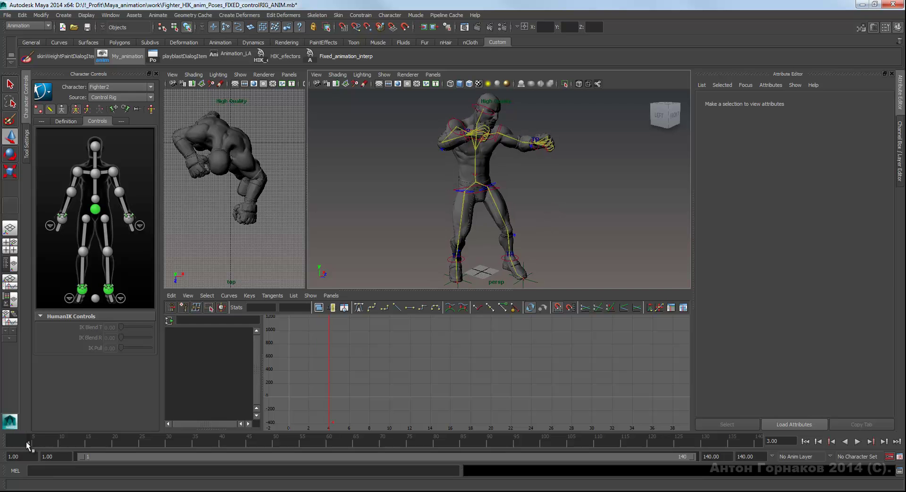
key(alt+v)
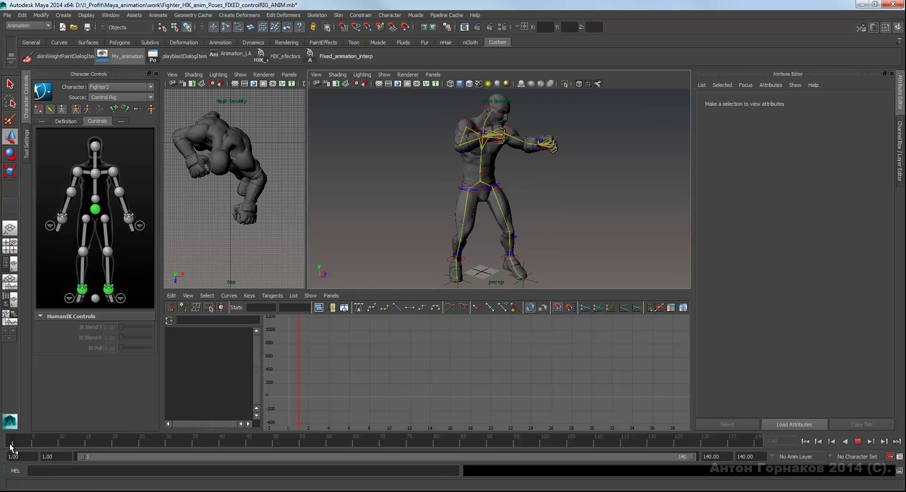
mouse_move(17, 443)
mouse_down()
mouse_move(89, 444)
mouse_move(34, 443)
mouse_up()
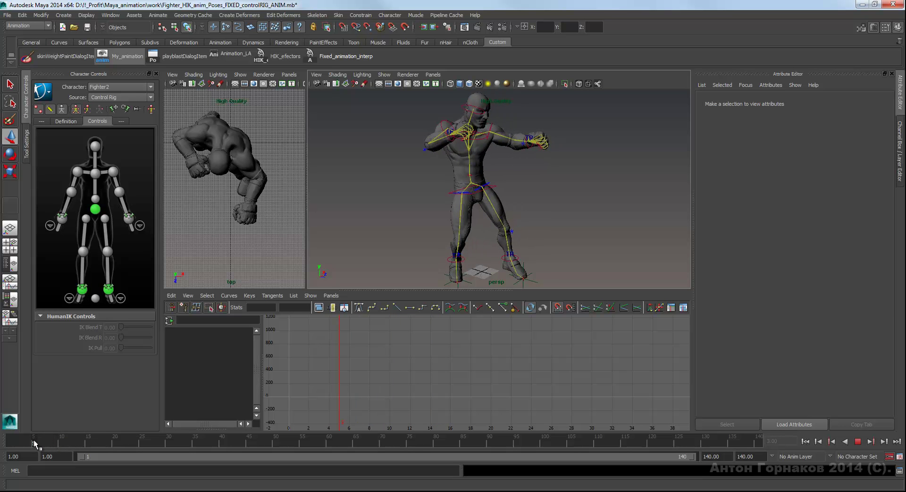
Keep the default in and out tangents on Auto in Animation preferences and close Preferences.
click(276, 296)
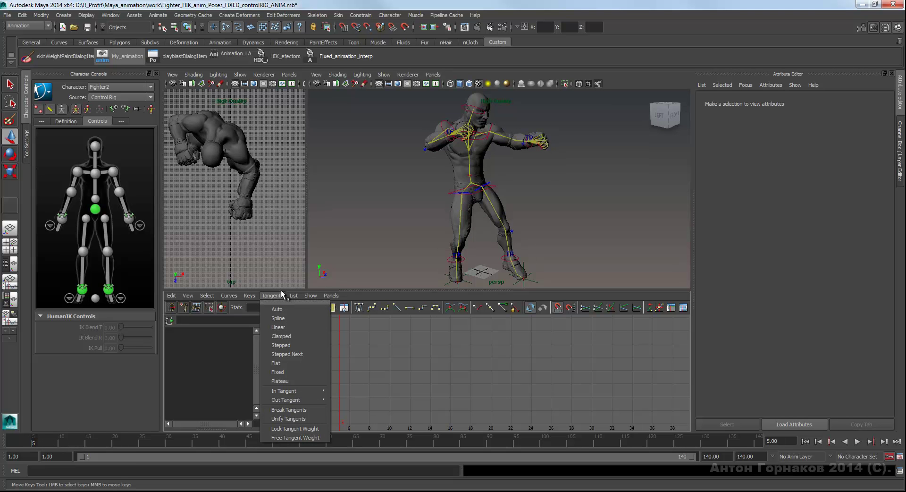
click(394, 328)
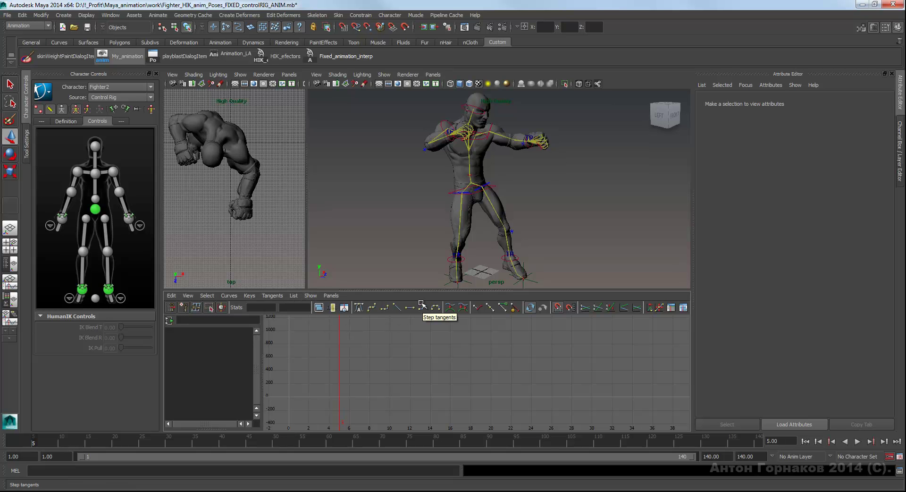
click(900, 457)
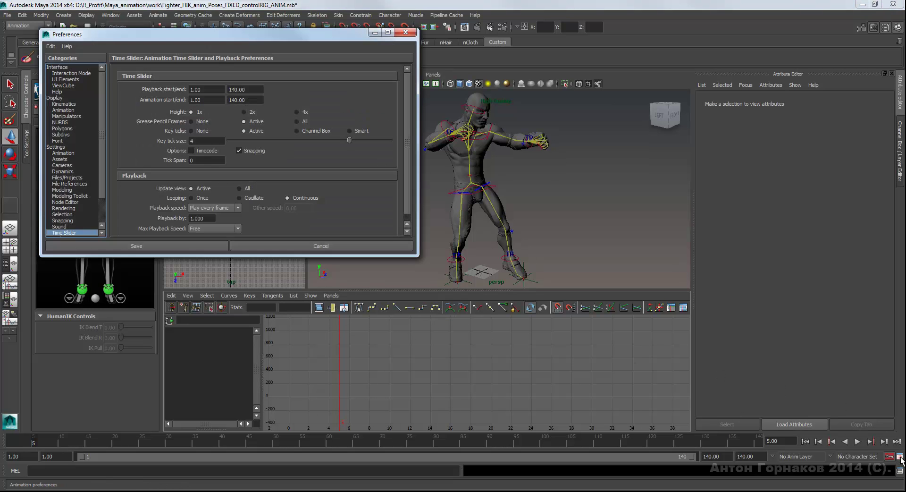
click(65, 154)
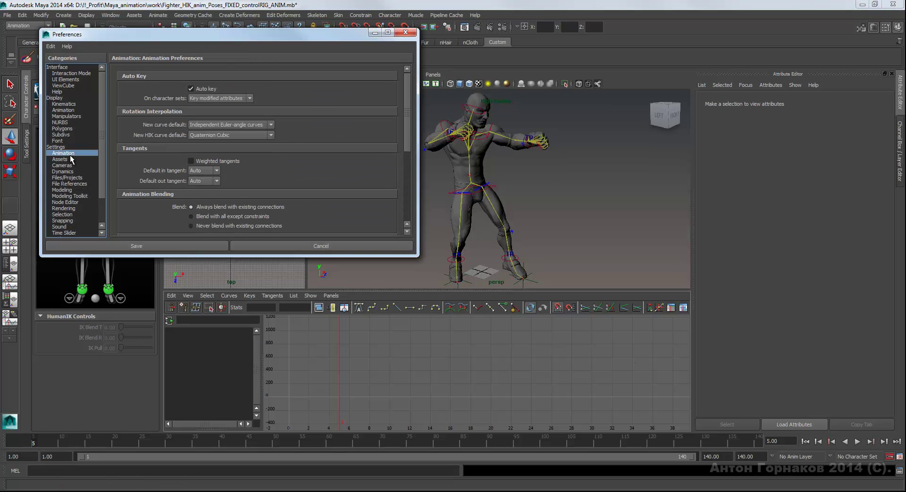
click(217, 171)
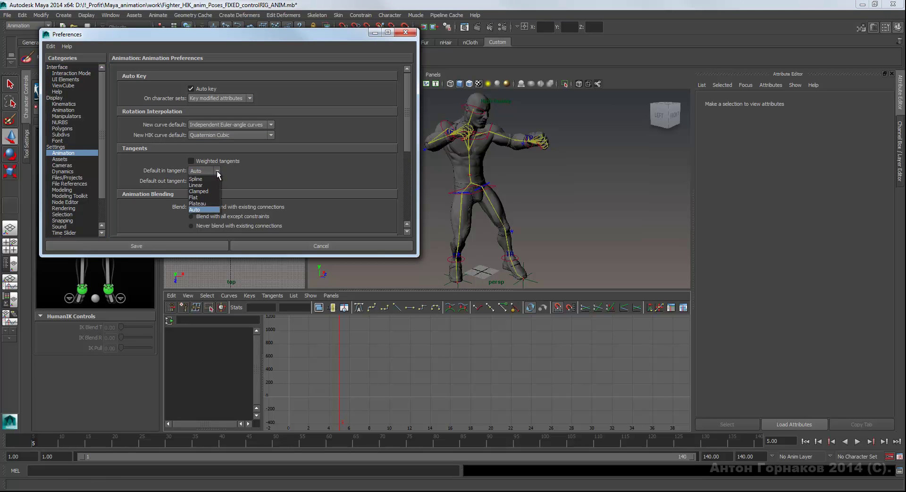
click(218, 169)
click(218, 169)
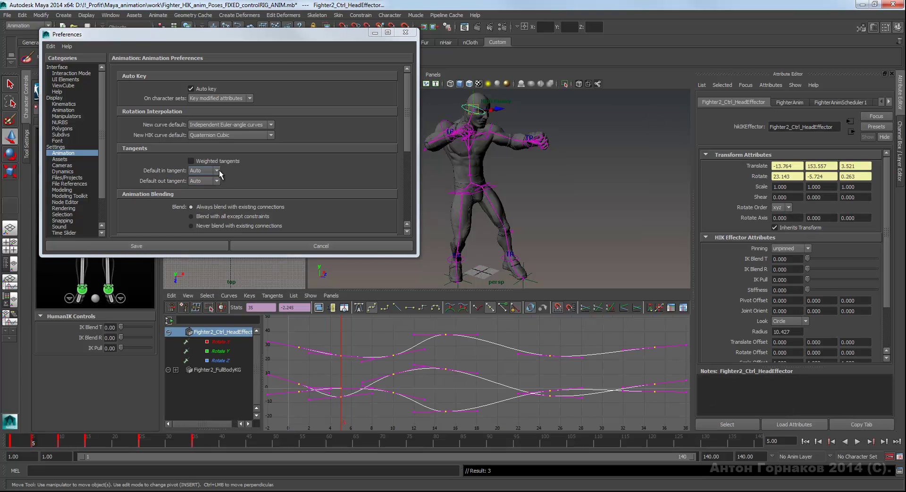
click(213, 171)
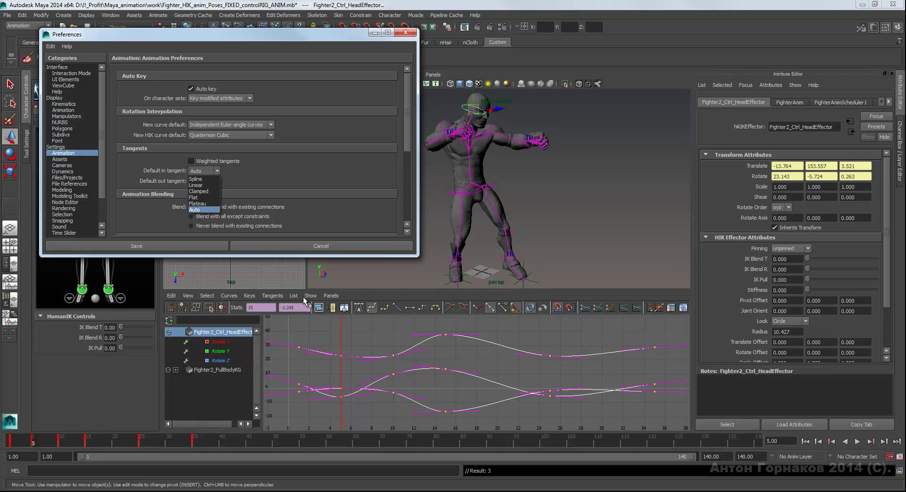
click(276, 297)
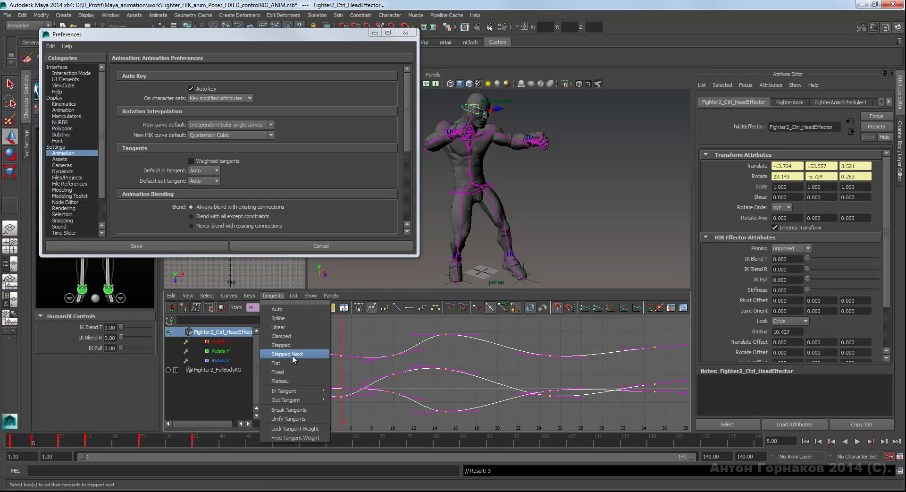
click(216, 171)
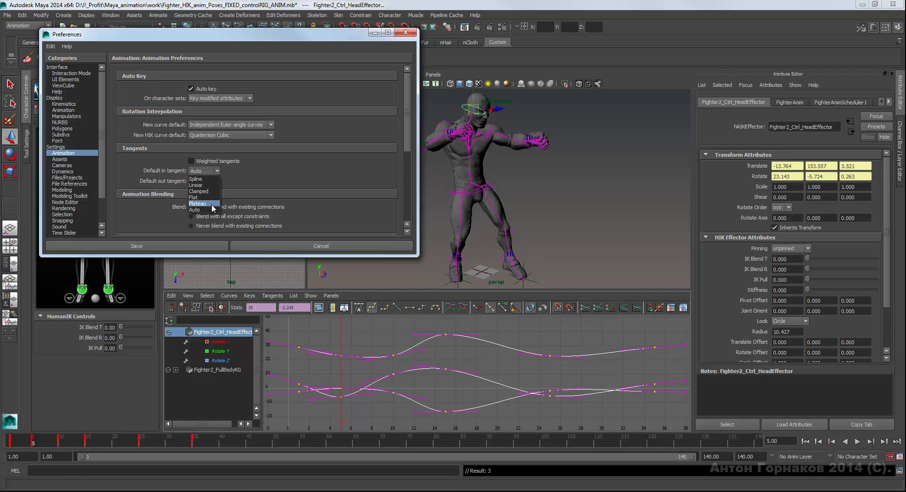
click(247, 158)
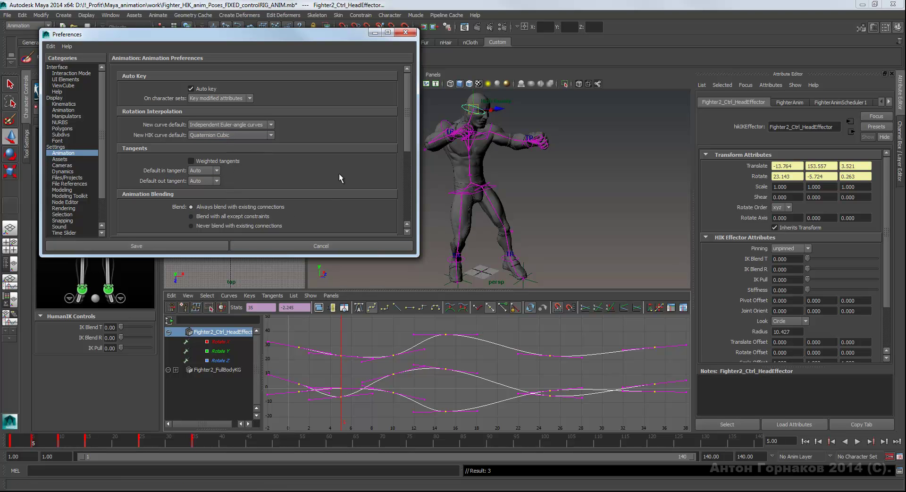
click(408, 33)
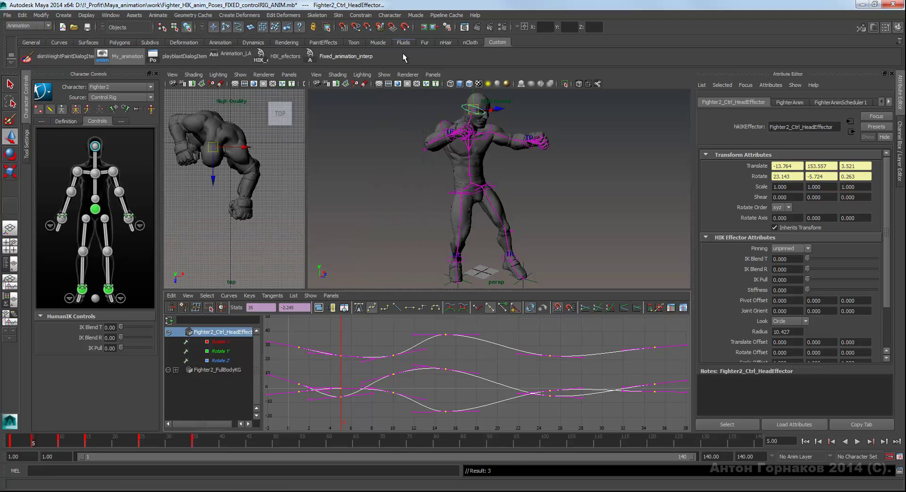
Select the hips effector, play the animation, and scrub ahead to about frame 25.
click(522, 341)
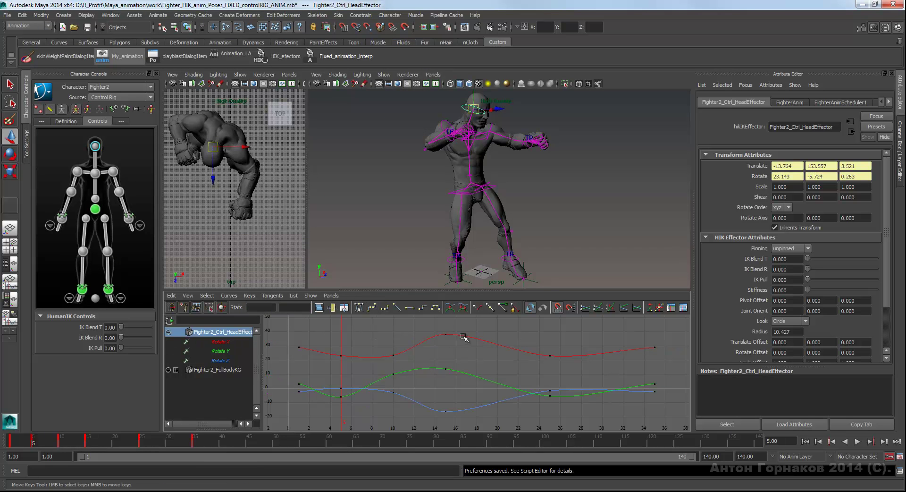
alt+drag(516, 194, 521, 181)
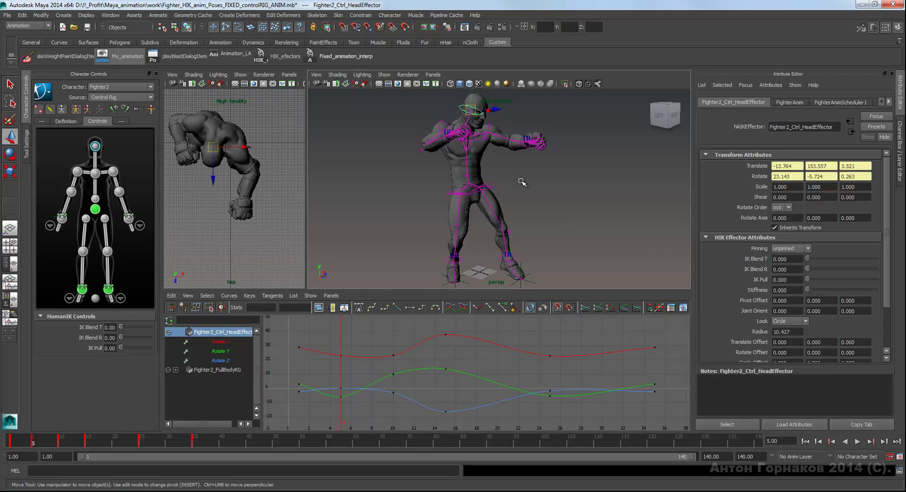
click(528, 180)
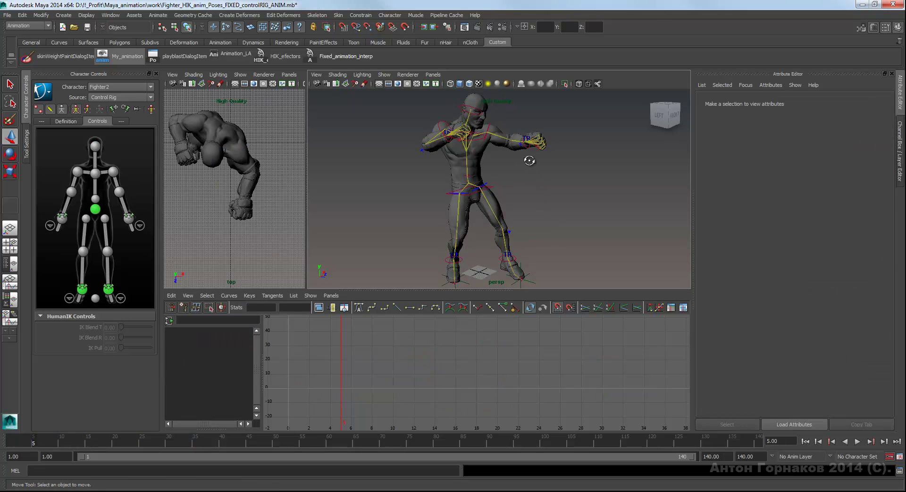
click(494, 188)
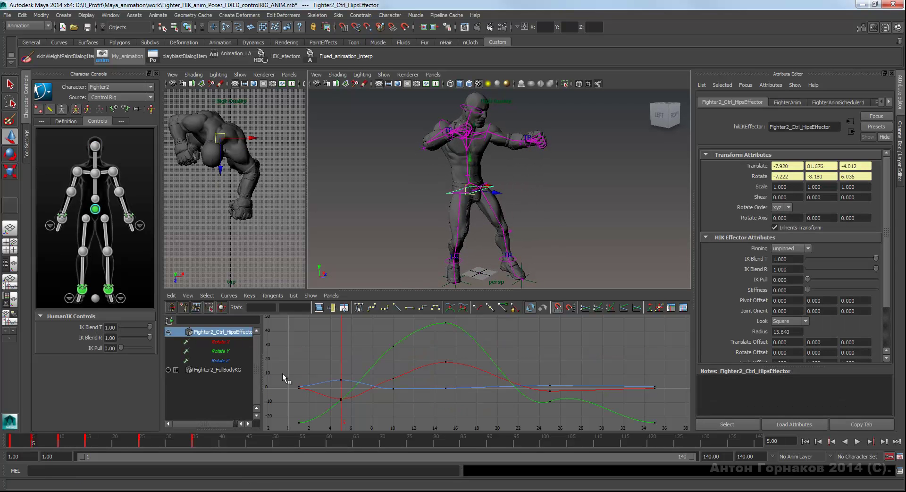
key(alt+v)
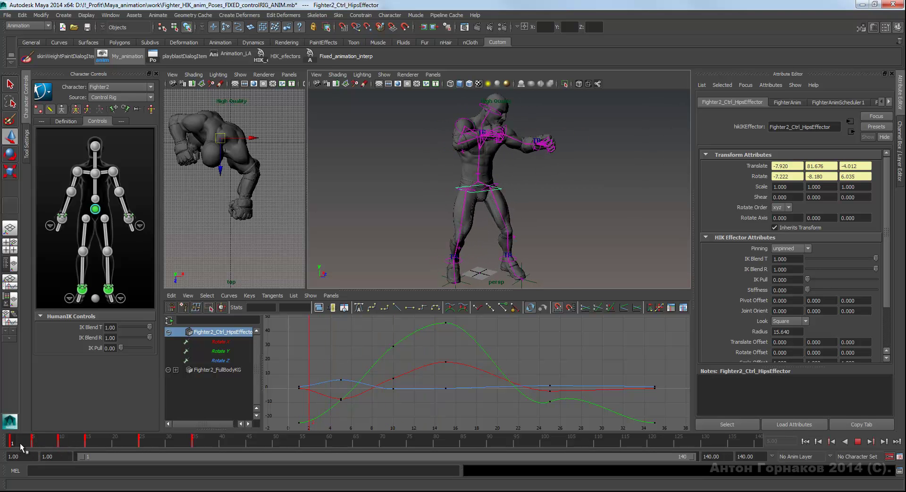
mouse_move(74, 444)
mouse_down()
mouse_move(154, 445)
mouse_move(90, 443)
mouse_up()
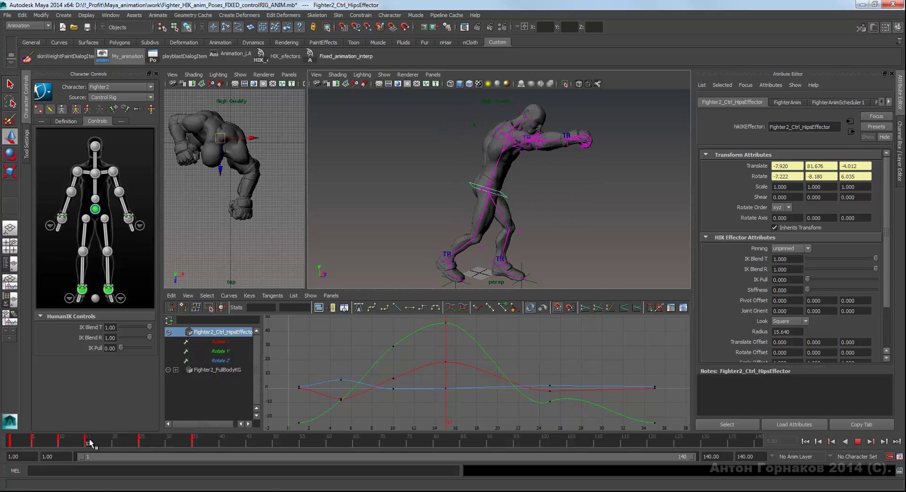
Reframe, replay and stop on the extended punch at frame 17, viewed from the front.
alt+middle_drag(562, 201, 531, 199)
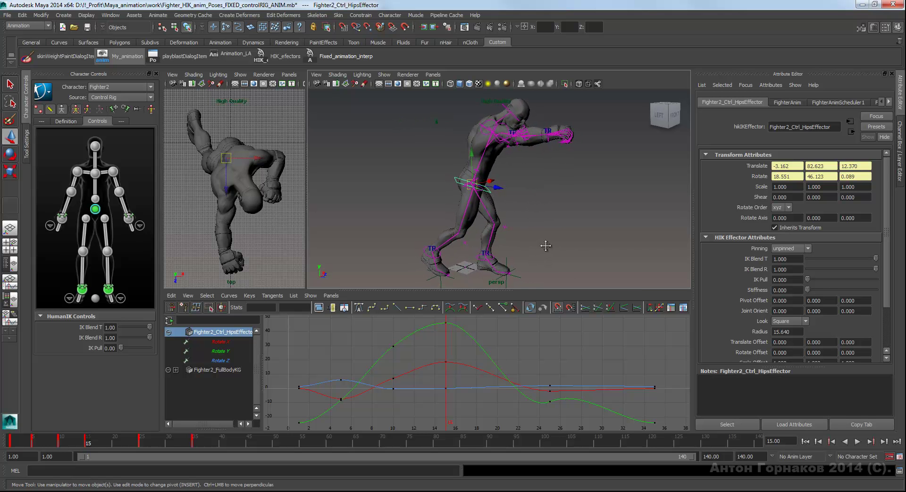
alt+middle_drag(540, 244, 543, 242)
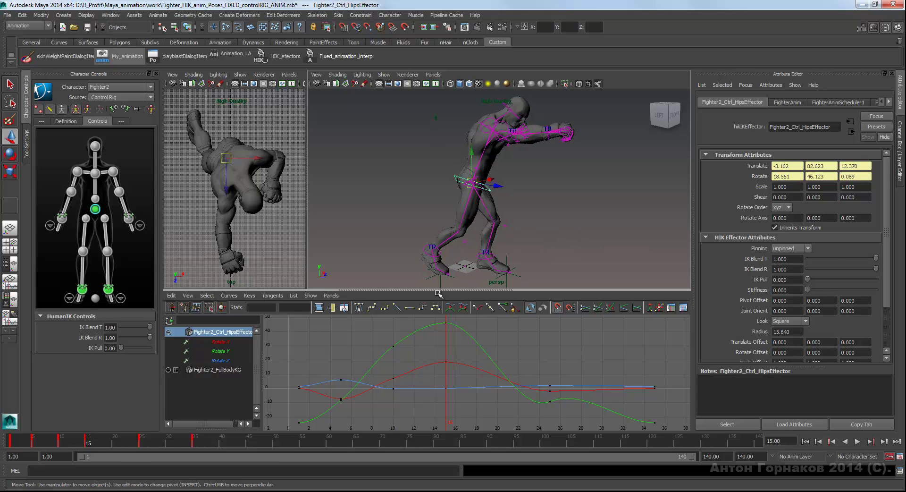
key(alt+v)
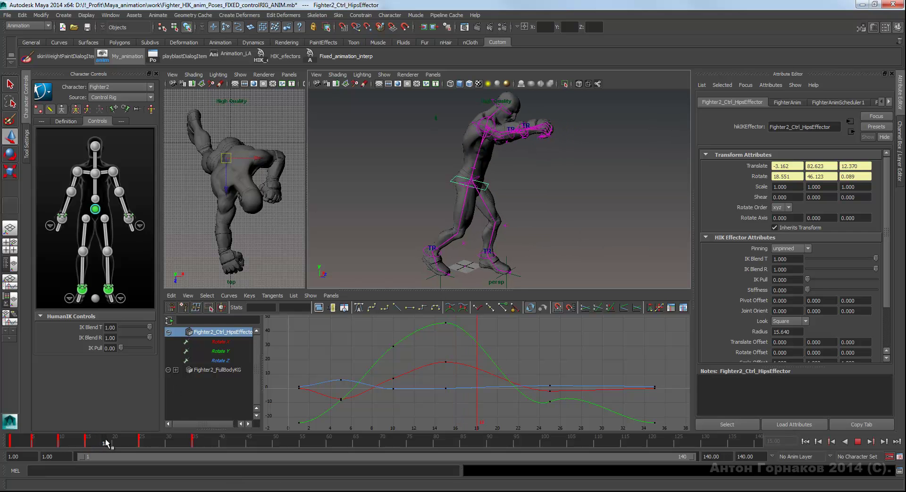
drag(96, 444, 77, 444)
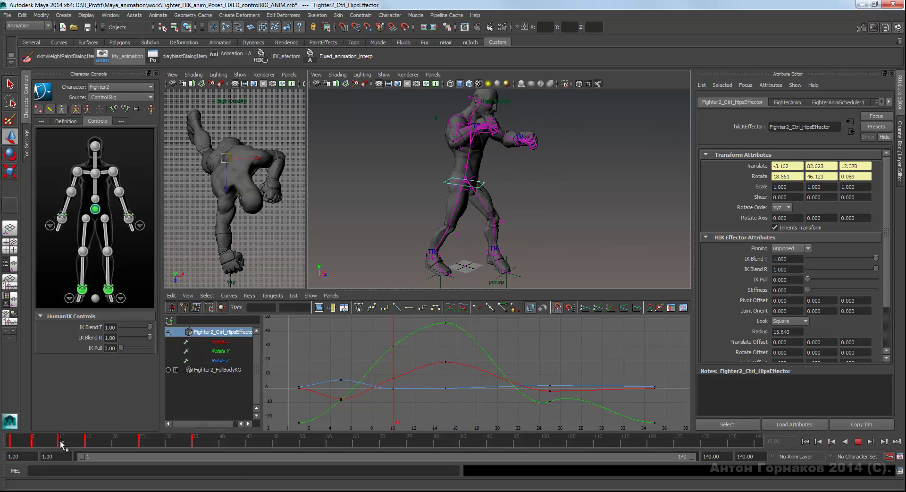
key(alt+v)
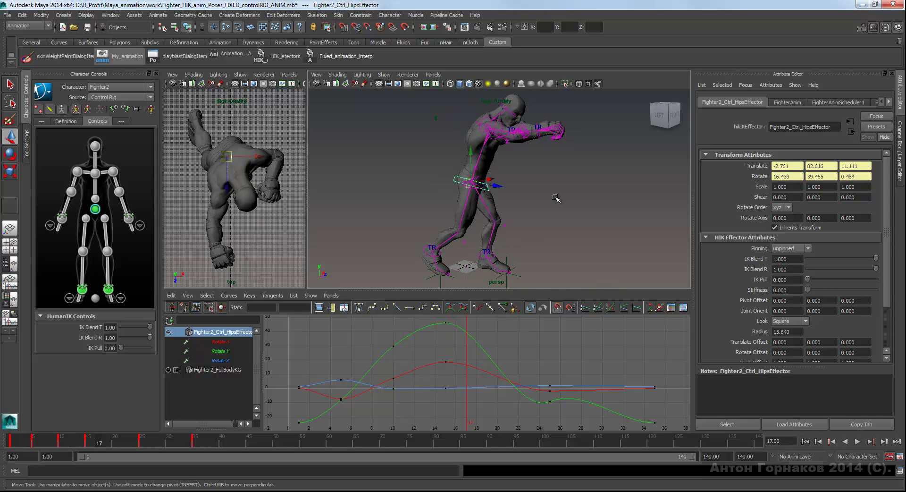
click(563, 192)
mouse_move(562, 192)
alt+mouse_down()
mouse_move(498, 196)
mouse_move(557, 200)
alt+mouse_up()
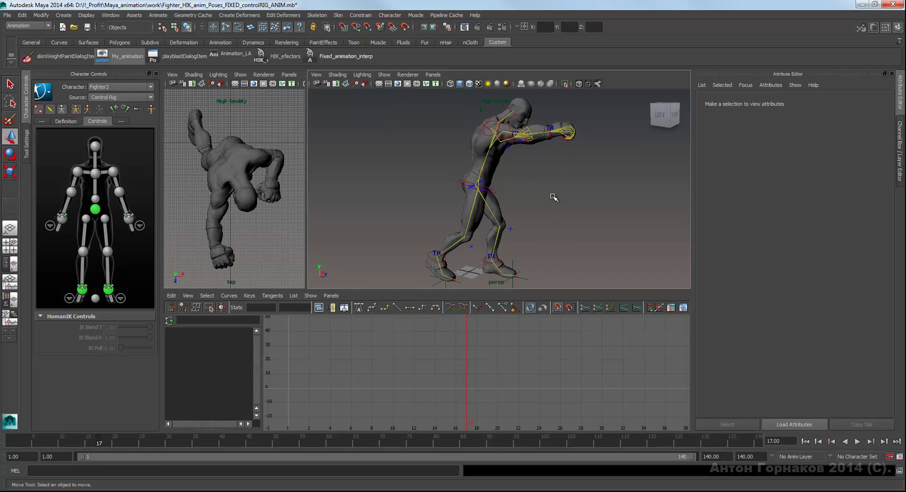
Step around frame 17, view the hips effector's keys in the Dope Sheet, then return to the Graph Editor.
key(period)
key(comma)
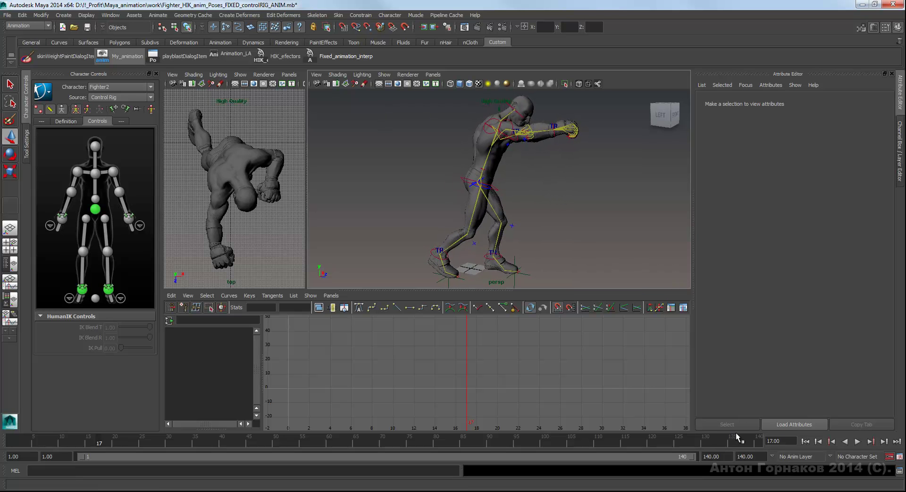
click(670, 307)
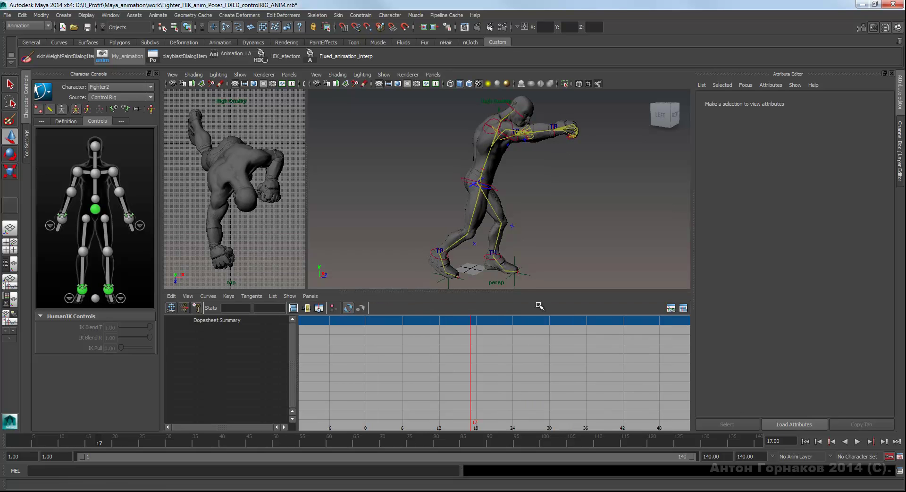
click(496, 189)
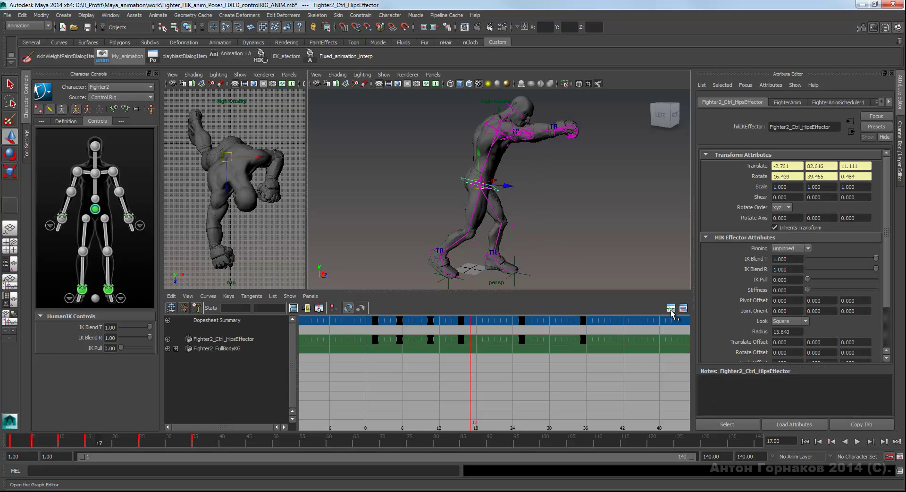
click(672, 309)
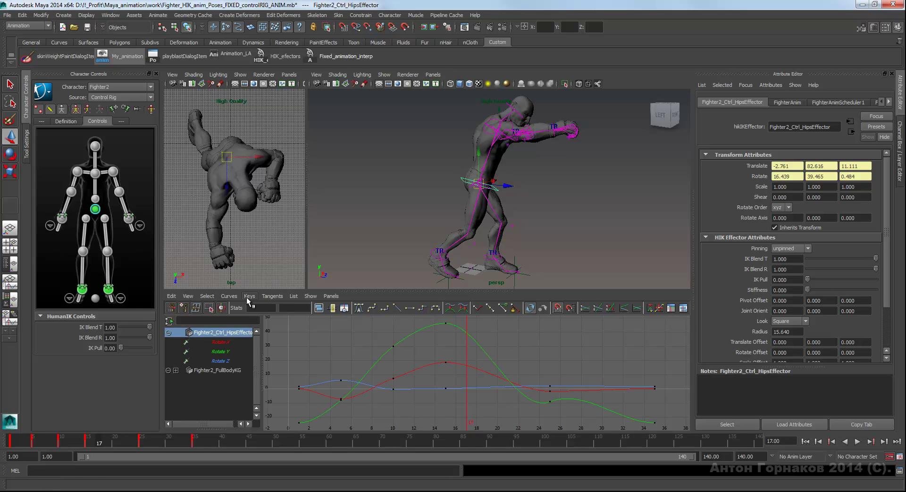
click(331, 296)
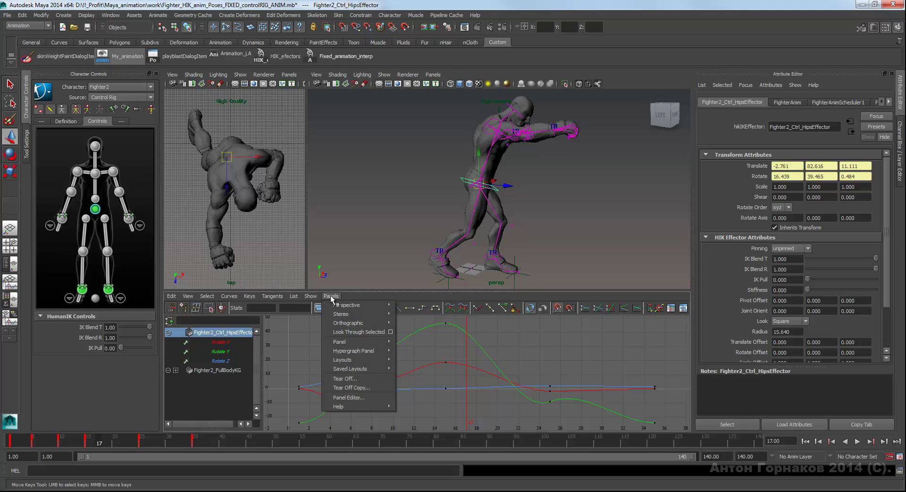
mouse_move(340, 341)
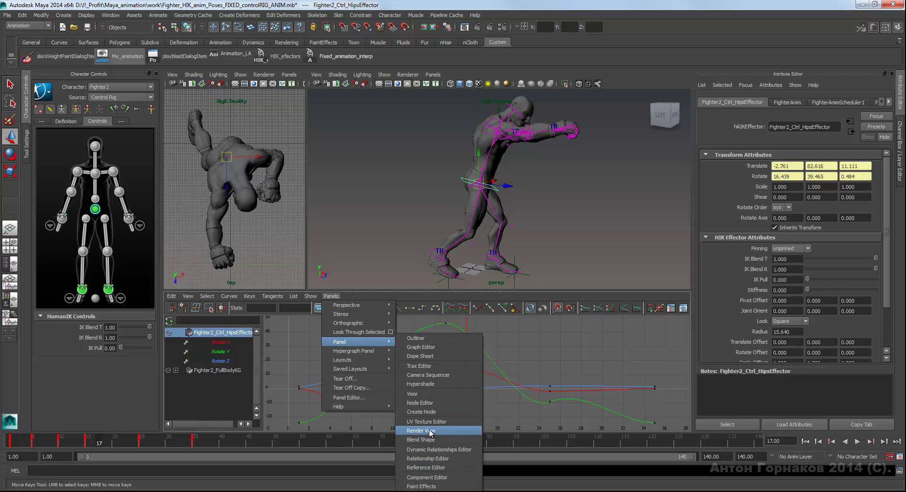
Show the fighter mesh's UVs in the UV Texture Editor.
click(445, 421)
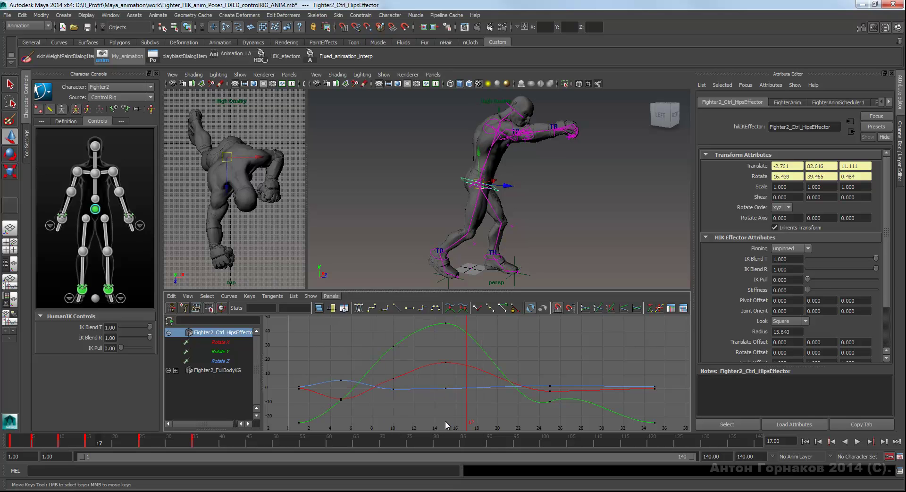
alt+right_drag(448, 362, 265, 379)
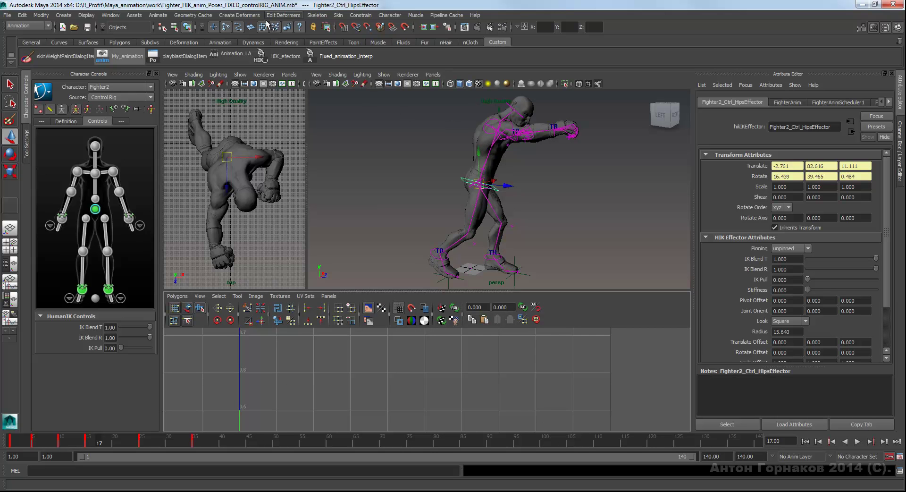
click(251, 28)
click(475, 126)
Enlarge the lower panel and switch it to the Trax Editor showing F_Idle and F_Idle_fight.
alt+right_drag(427, 352, 373, 354)
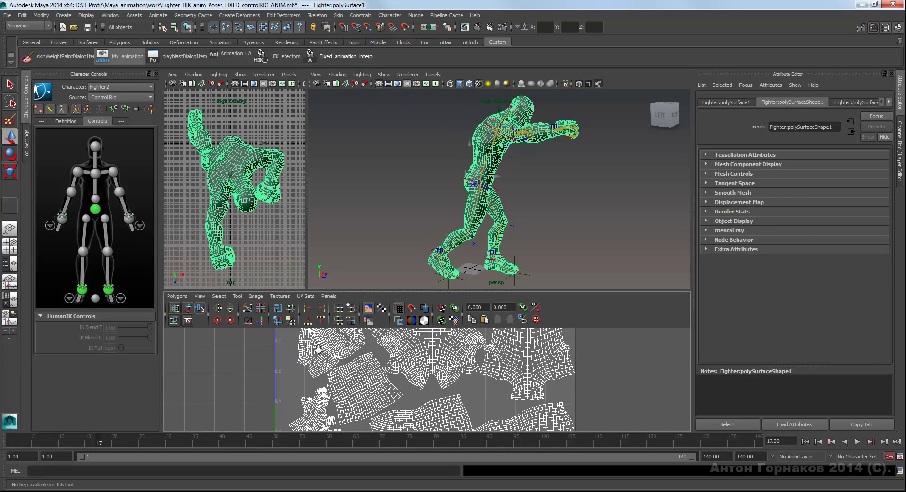
drag(393, 289, 393, 173)
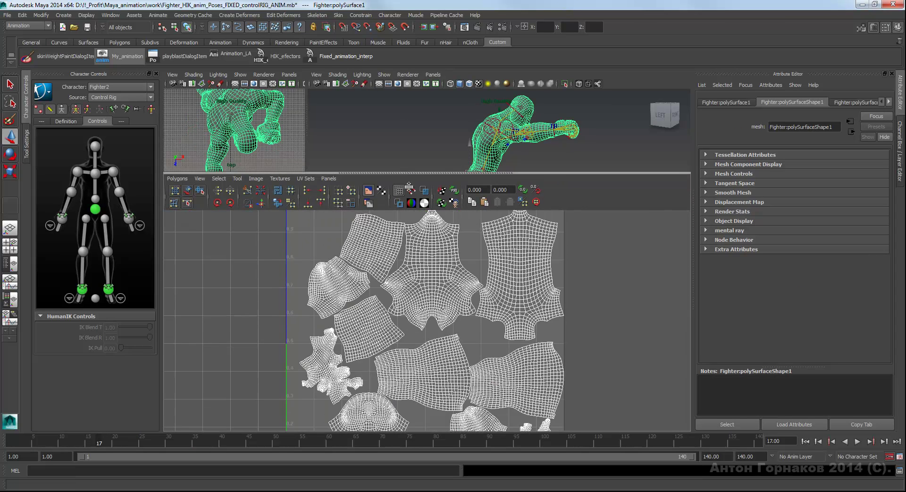
alt+right_drag(491, 274, 466, 265)
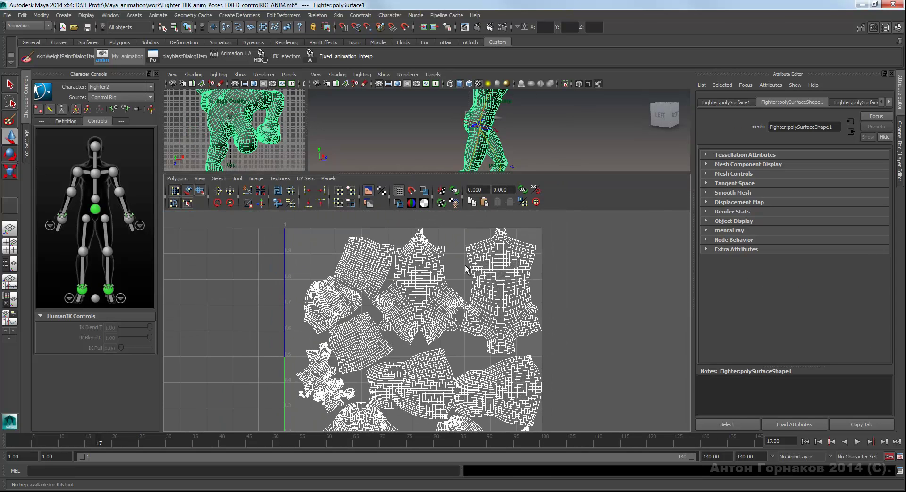
click(329, 178)
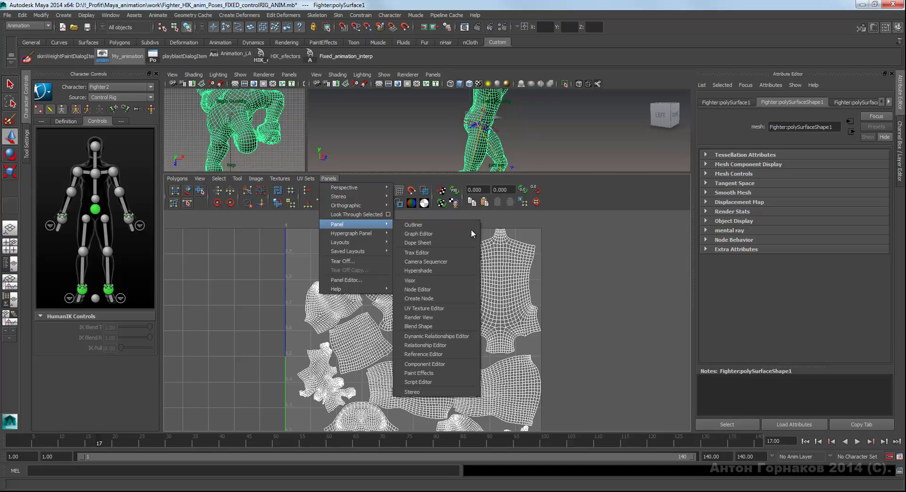
click(431, 253)
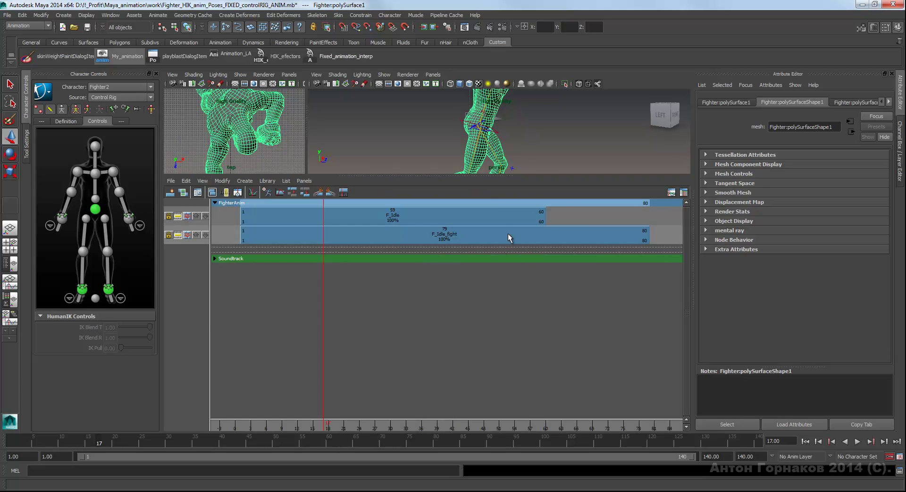
Shrink the Trax Editor, restore object-only selection and make FighterAnim the current character set.
drag(494, 180, 522, 306)
click(378, 189)
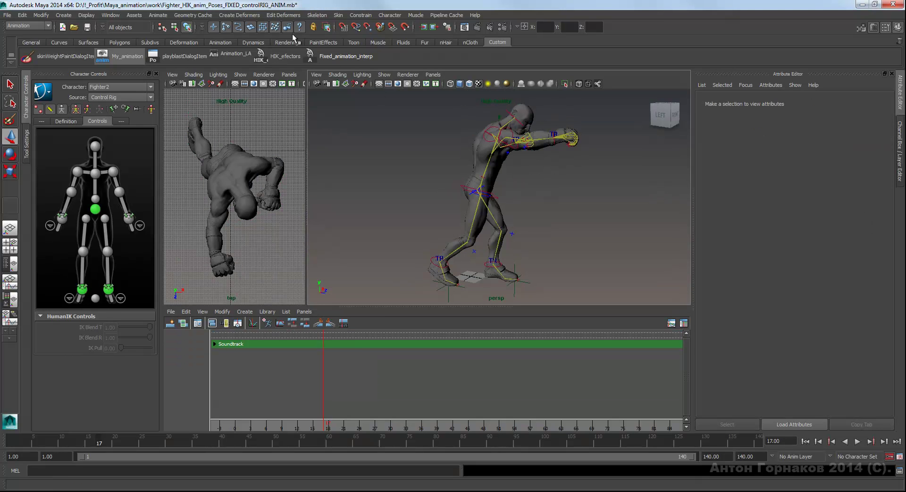
click(251, 29)
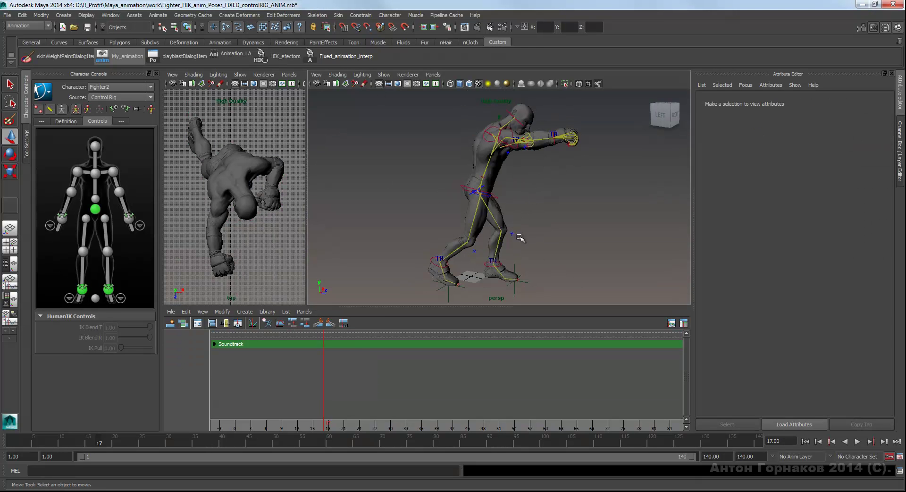
click(852, 456)
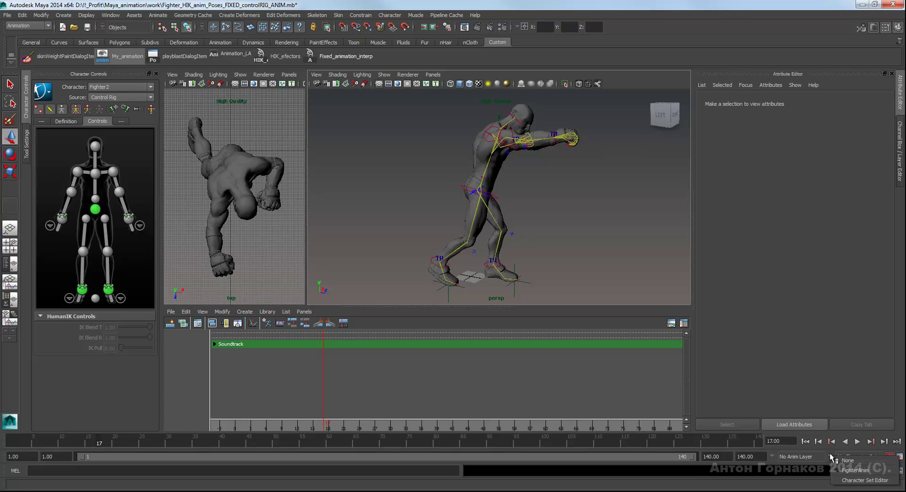
click(844, 473)
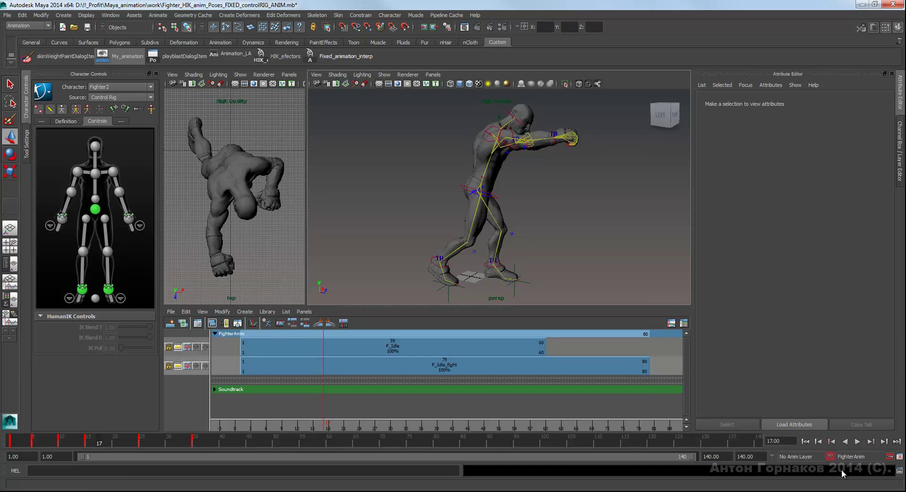
Move to frame 35, set the playback end time to 35, and deselect the hips effector.
click(496, 197)
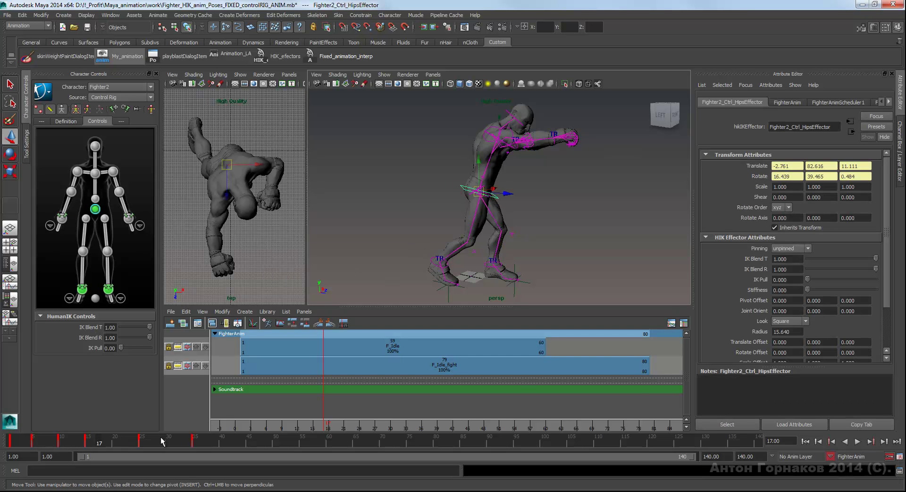
click(194, 440)
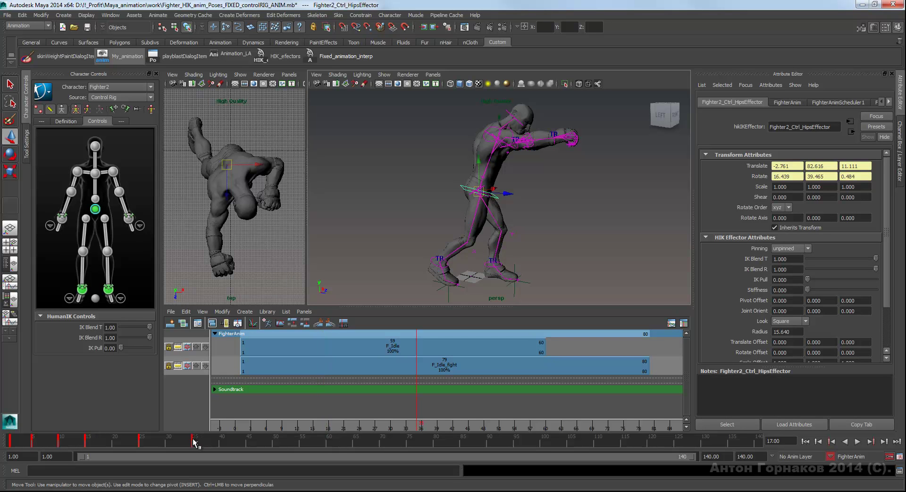
click(708, 456)
key(BackSpace)
text(35)
key(Return)
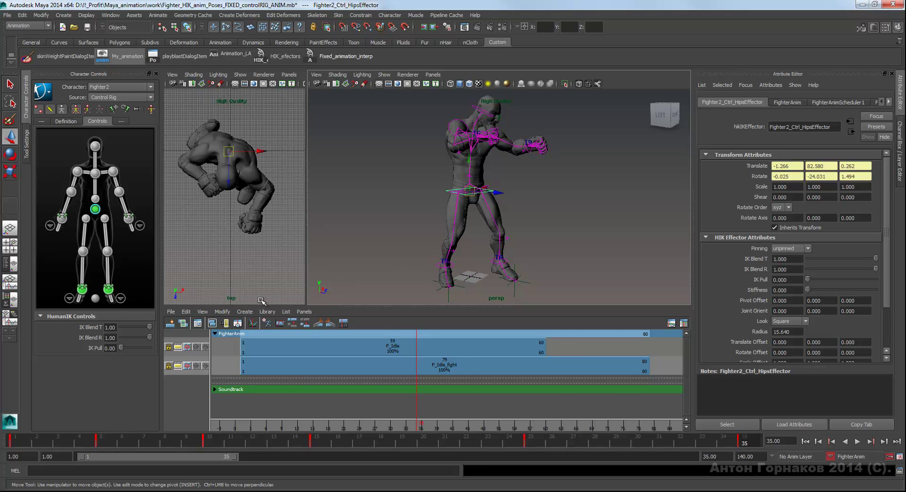
click(360, 259)
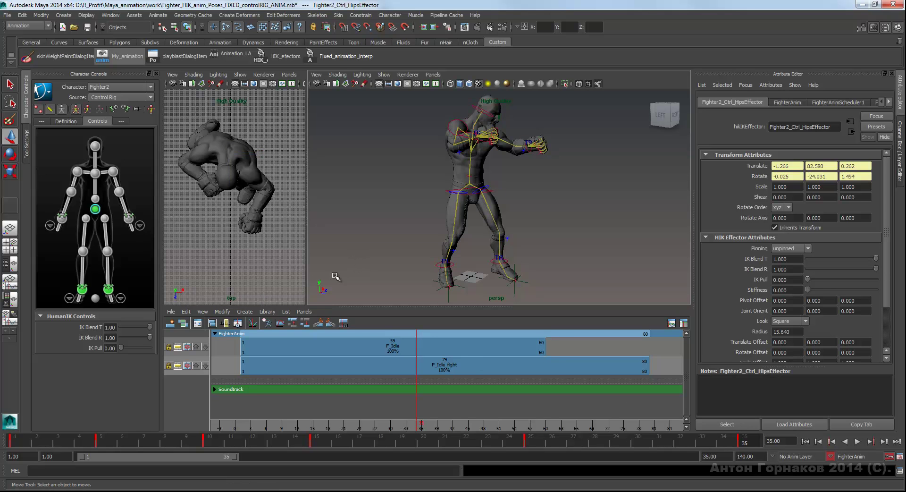
Open the Create Animation Clip options, start naming the clip 'strike', then switch to Firefox.
click(250, 313)
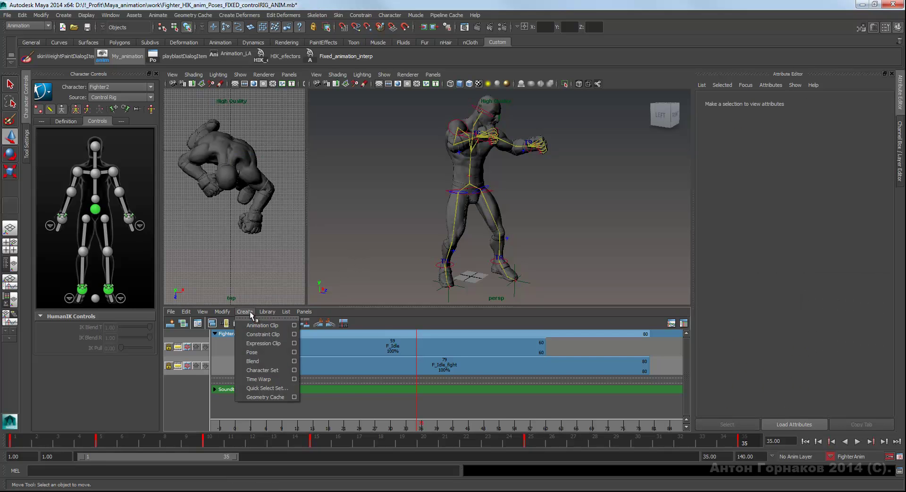
click(295, 326)
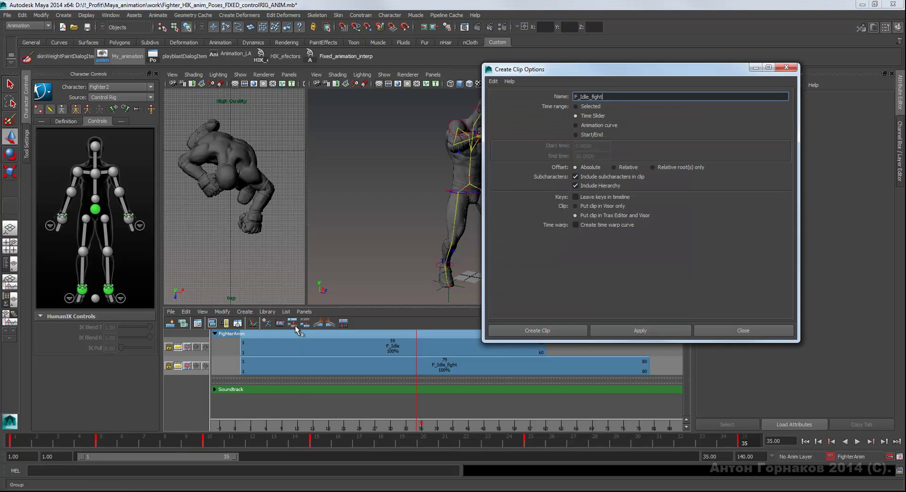
drag(615, 73, 677, 74)
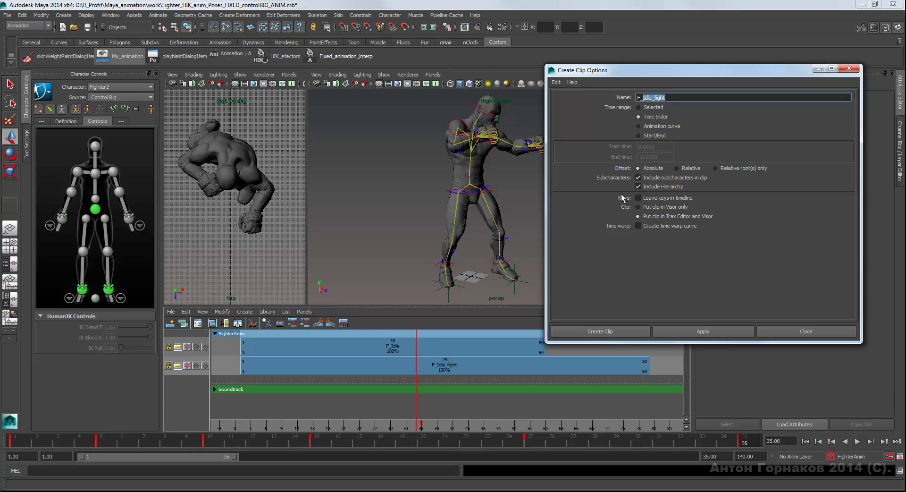
text(strike_)
key(alt+Tab)
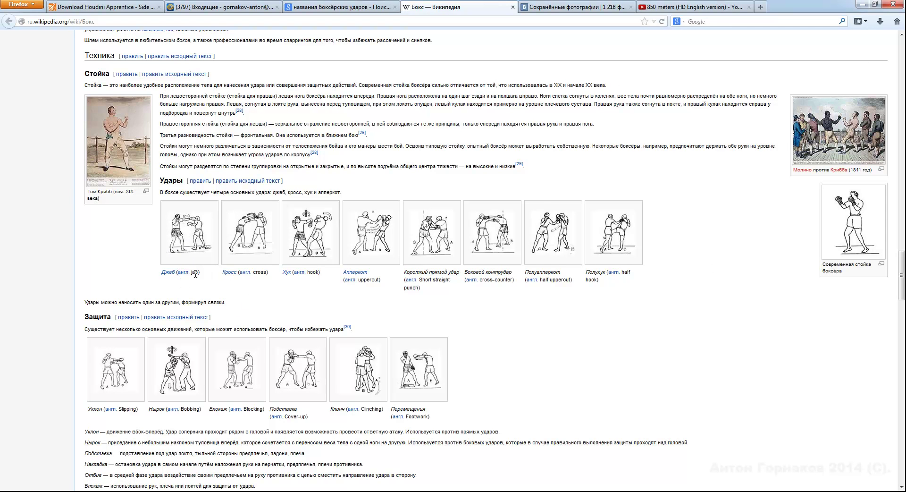
Select the word 'jab' in the Wikipedia boxing article and return to the Maya window.
drag(199, 272, 191, 273)
click(305, 491)
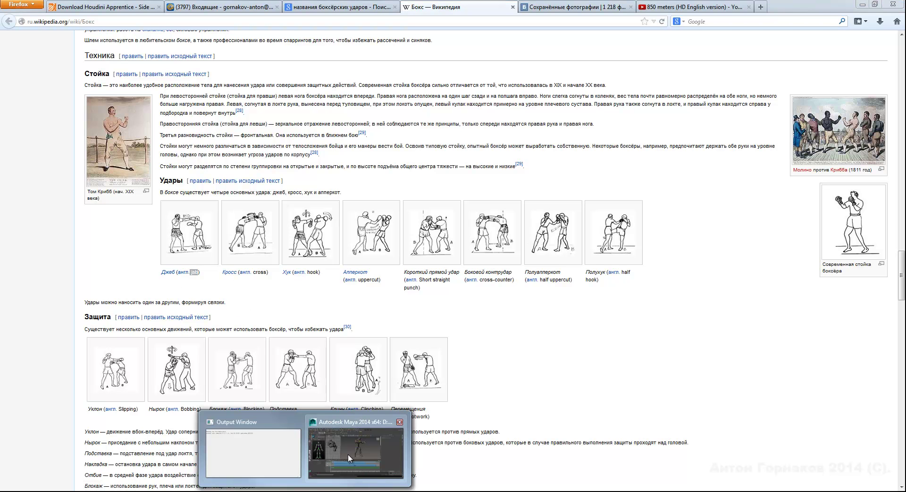
click(388, 323)
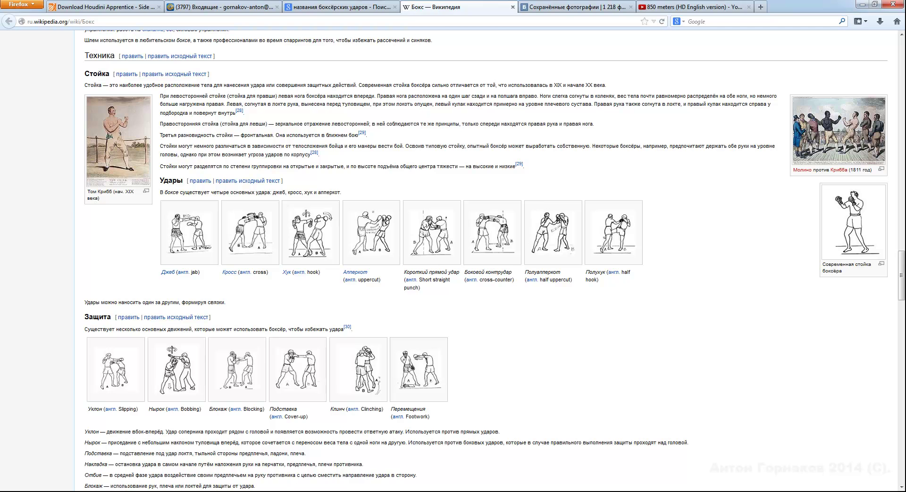
click(354, 435)
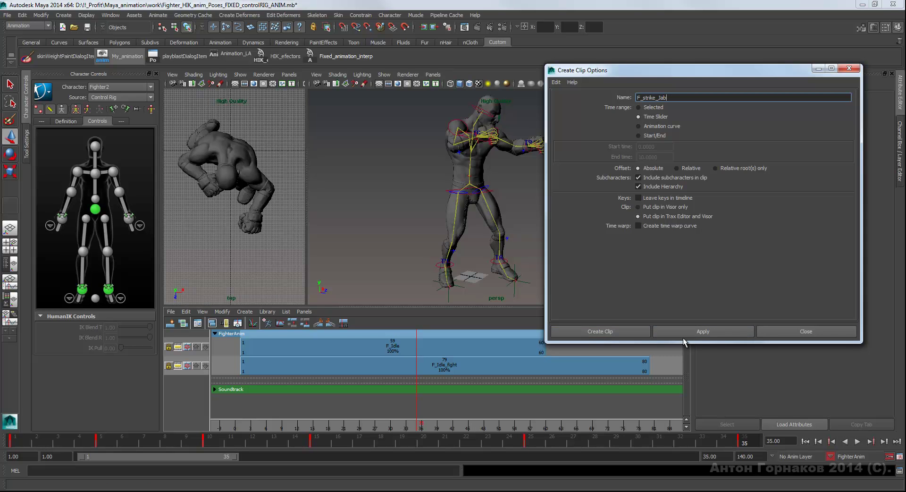
Create the F_strike_Jab clip and activate its keys for editing.
click(645, 332)
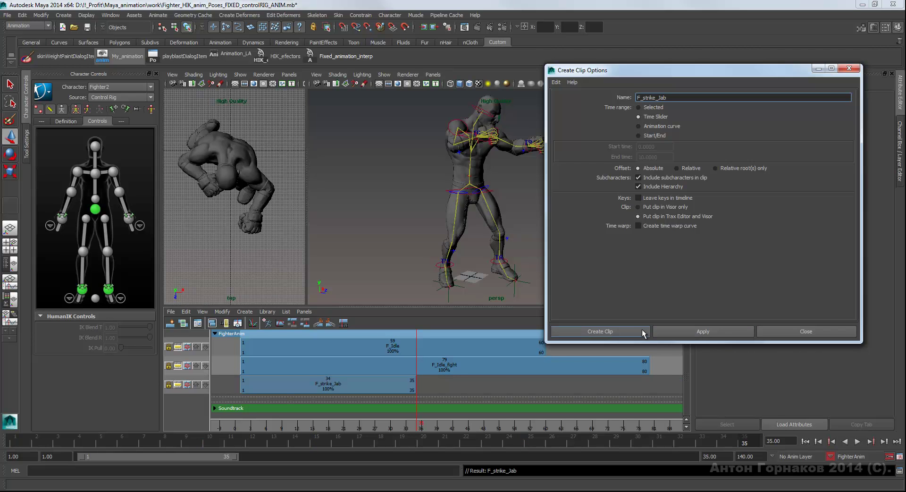
click(344, 387)
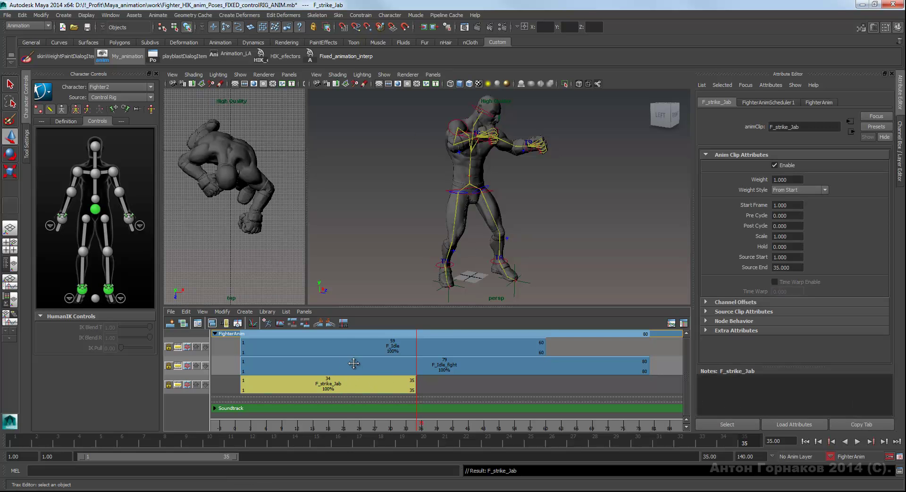
right_click(358, 364)
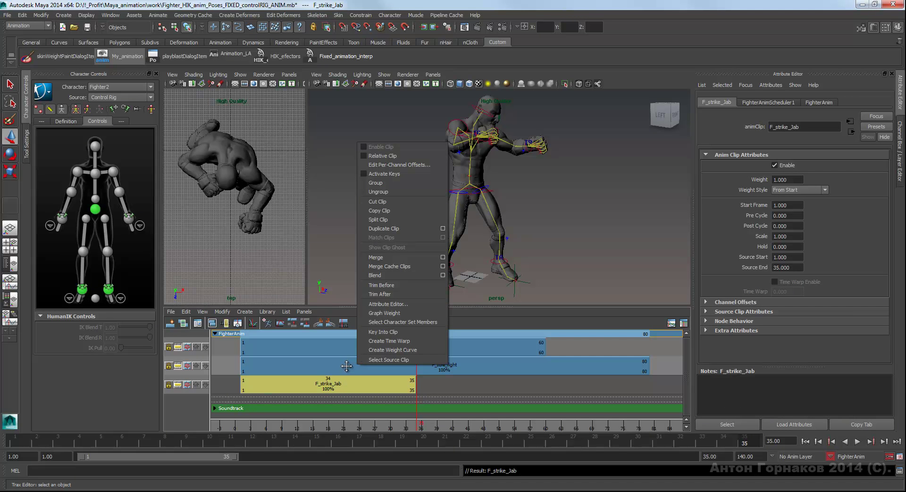
click(347, 366)
right_click(350, 364)
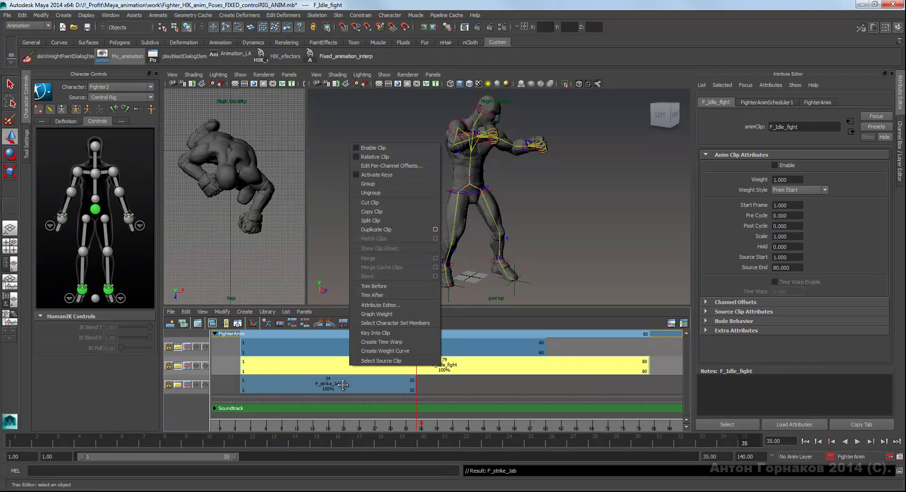
click(343, 385)
right_click(351, 383)
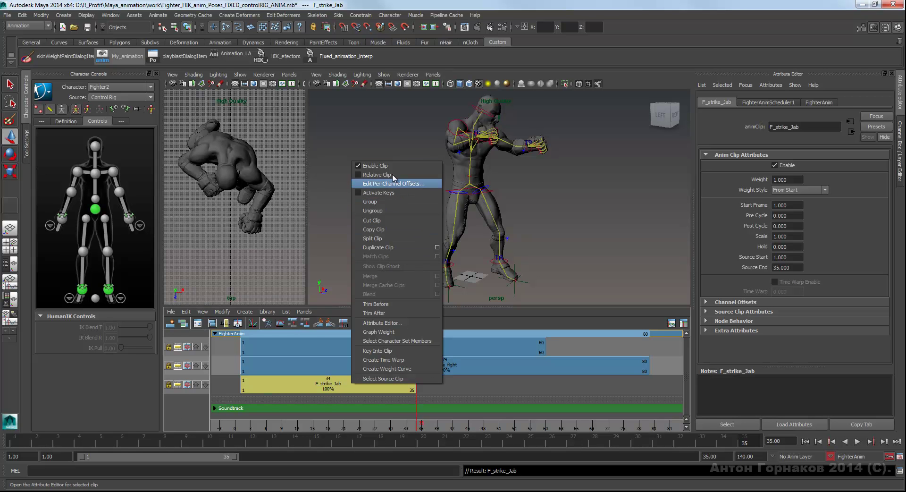
click(377, 193)
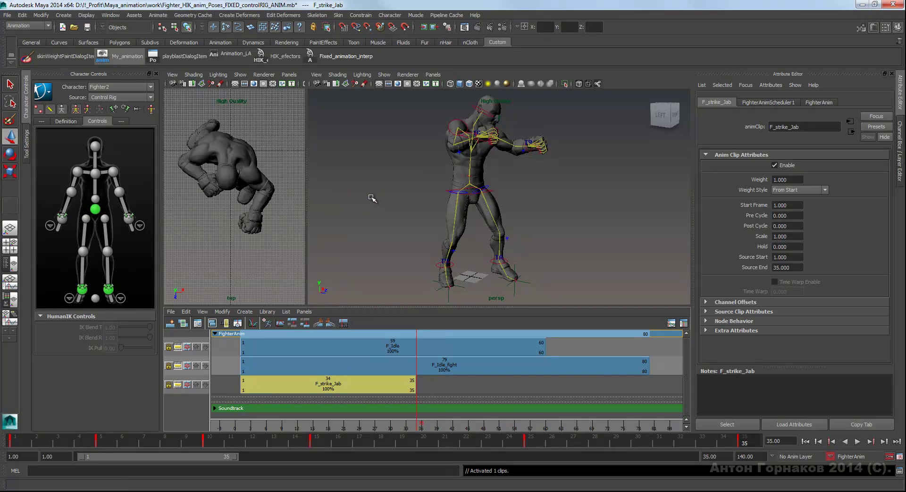
Preview the jab up to frame 15, then open the clip's curves in the Graph Editor.
key(alt+v)
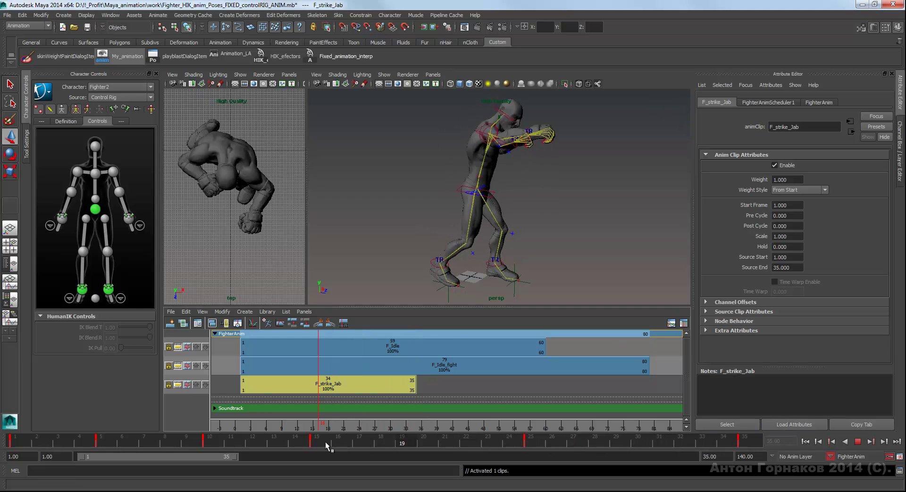
click(313, 443)
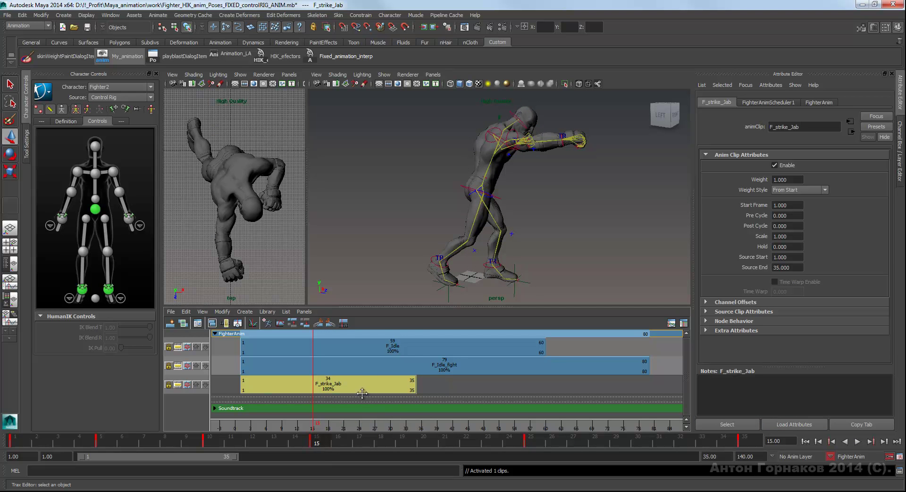
right_click(340, 383)
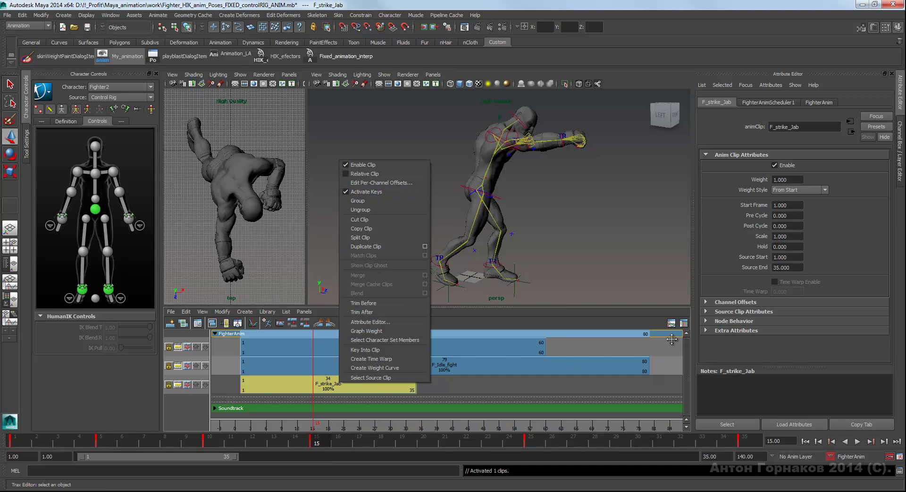
click(671, 323)
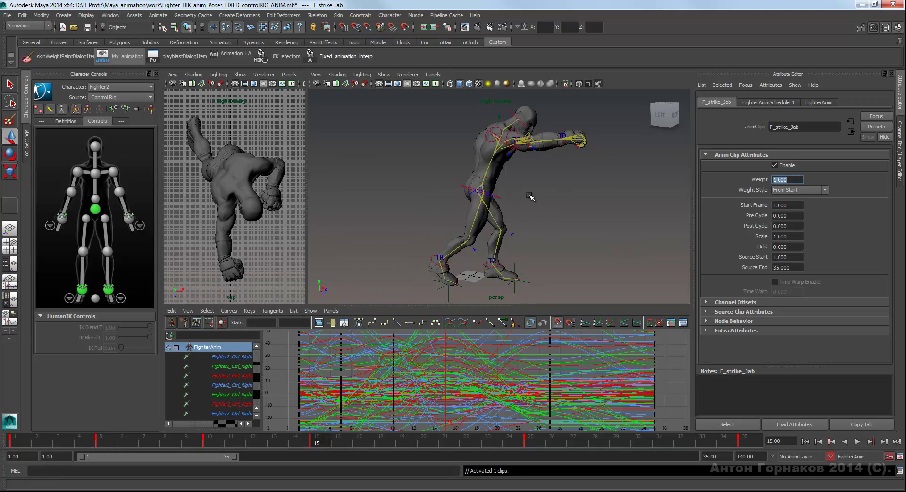
Fit all jab curves in the Graph Editor and set the character set to None.
scroll(550, 375, down, 5)
scroll(550, 376, down, 2)
scroll(543, 373, down, 2)
key(a)
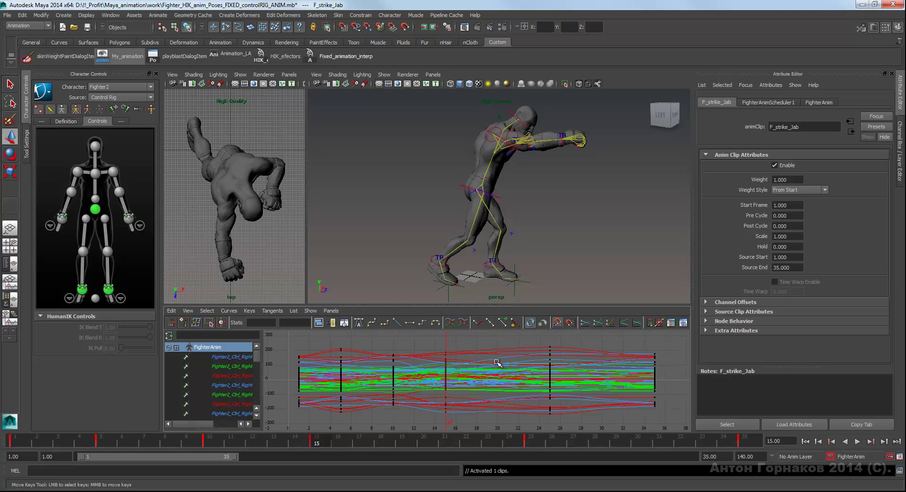
click(830, 456)
click(837, 465)
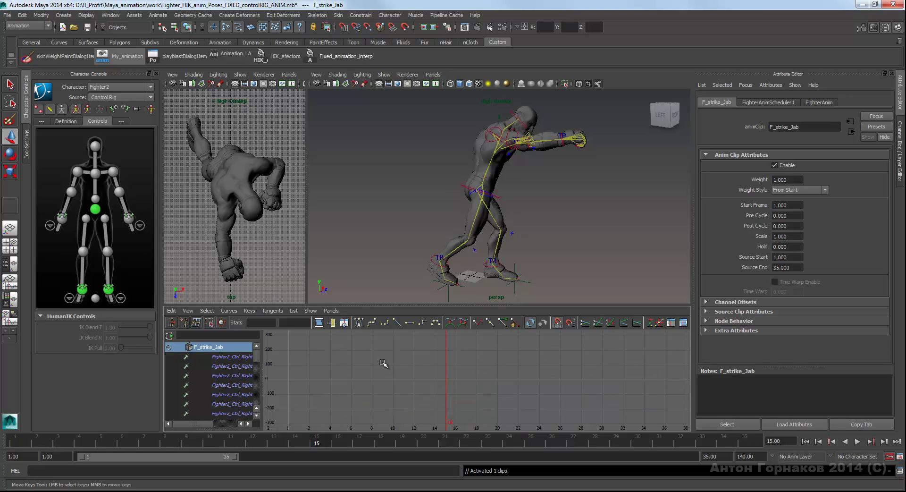
Select the hips effector, play the jab, stop at frame 10 and deselect.
click(501, 197)
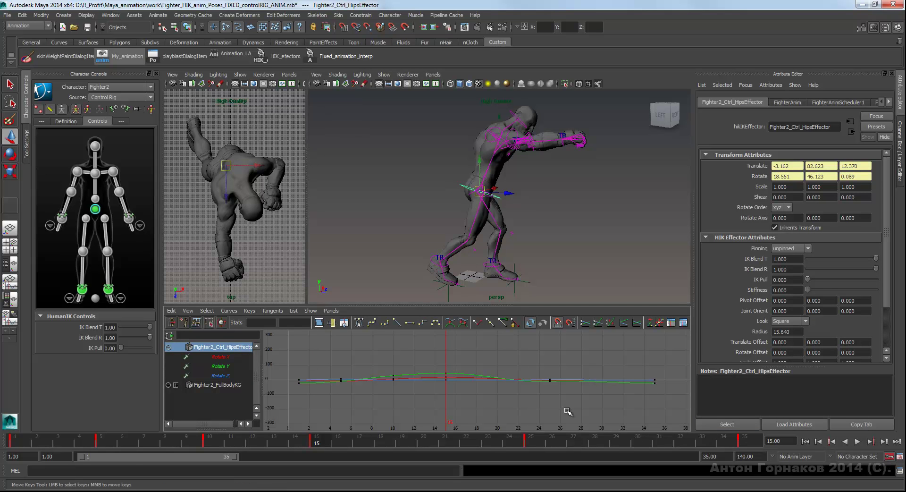
key(alt+v)
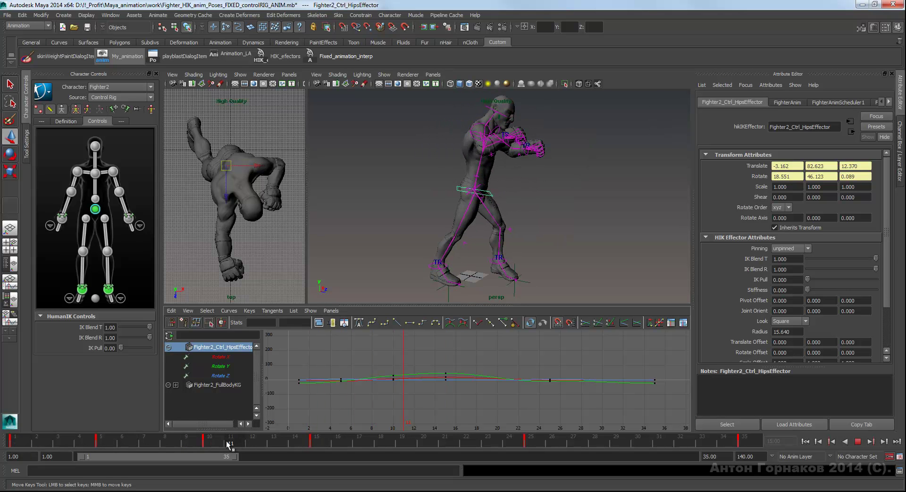
click(206, 442)
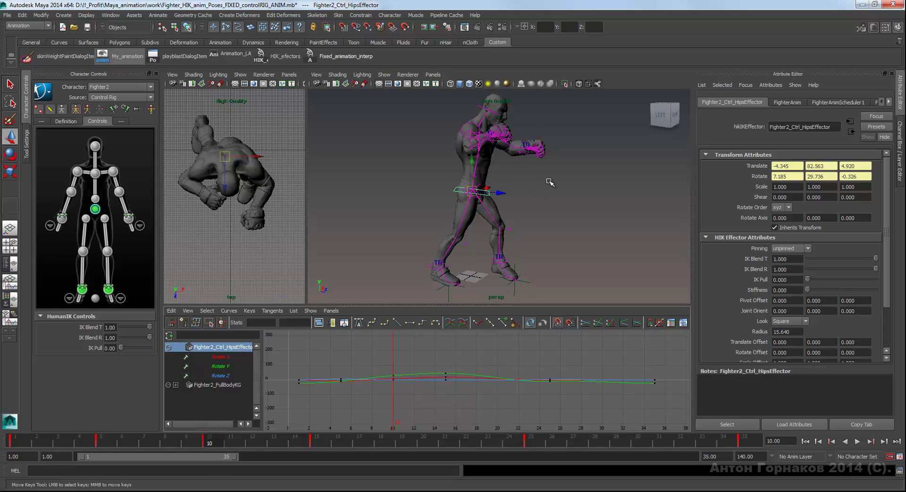
click(549, 198)
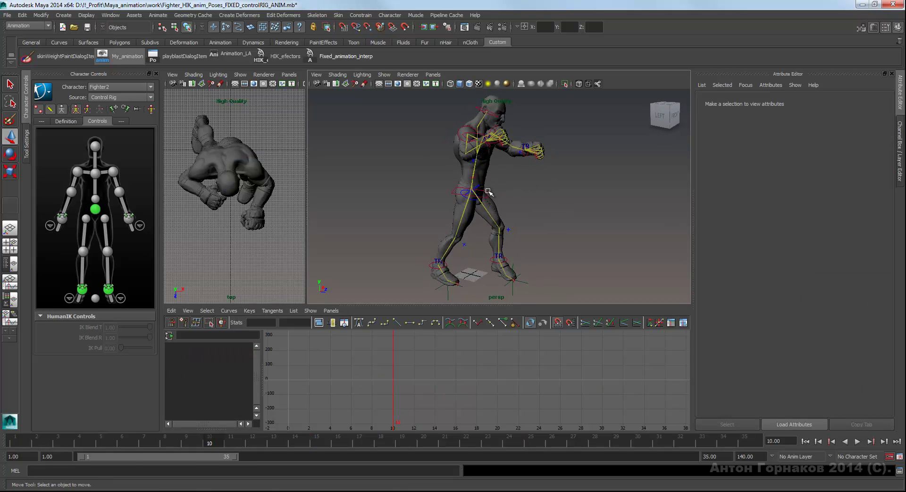
Check the pose at frame 8 and unpin the left wrist effector.
key(ctrl+z)
key(ctrl+z)
key(ctrl+z)
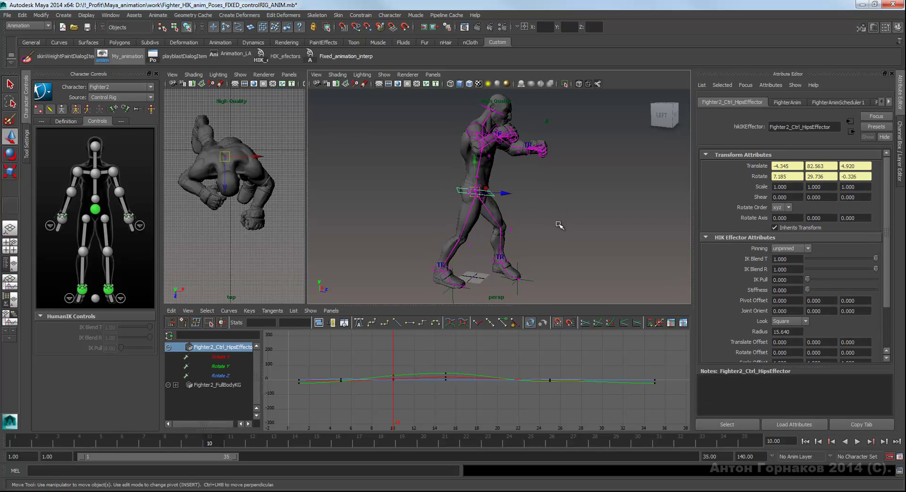
mouse_move(16, 439)
mouse_down()
mouse_move(212, 449)
mouse_move(103, 445)
mouse_up()
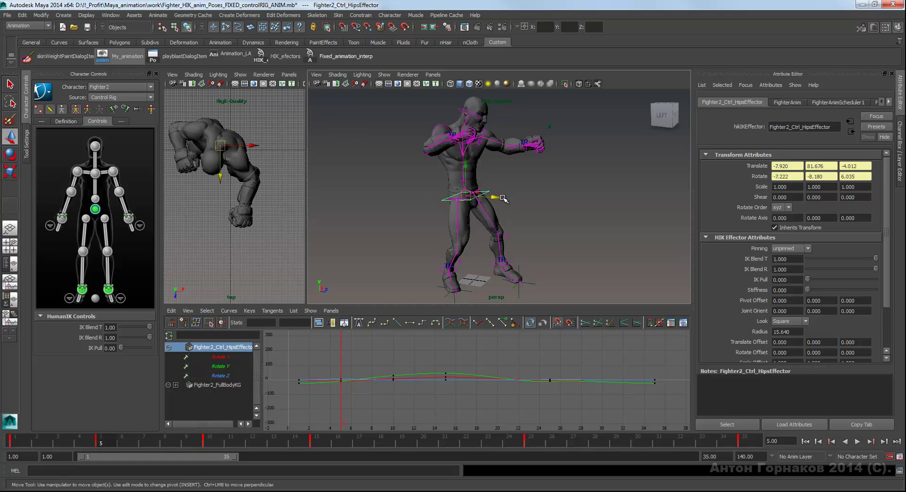
key(e)
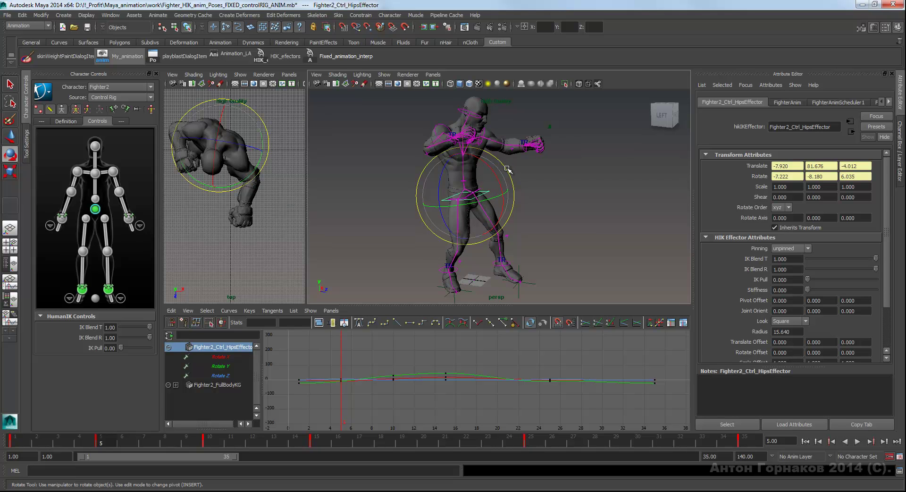
click(529, 148)
right_click(609, 159)
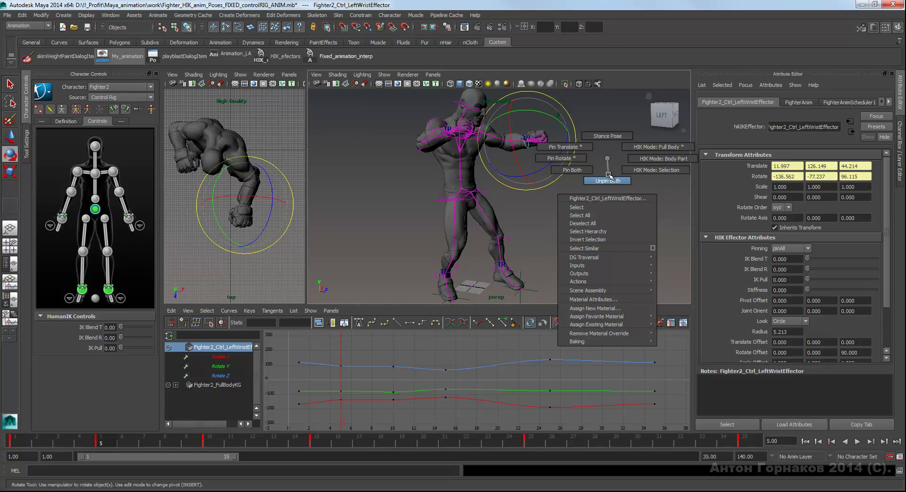
right_drag(609, 175, 609, 175)
click(610, 174)
Raise the right wrist and rotate the hips effector slightly, checking nearby frames.
drag(448, 127, 447, 109)
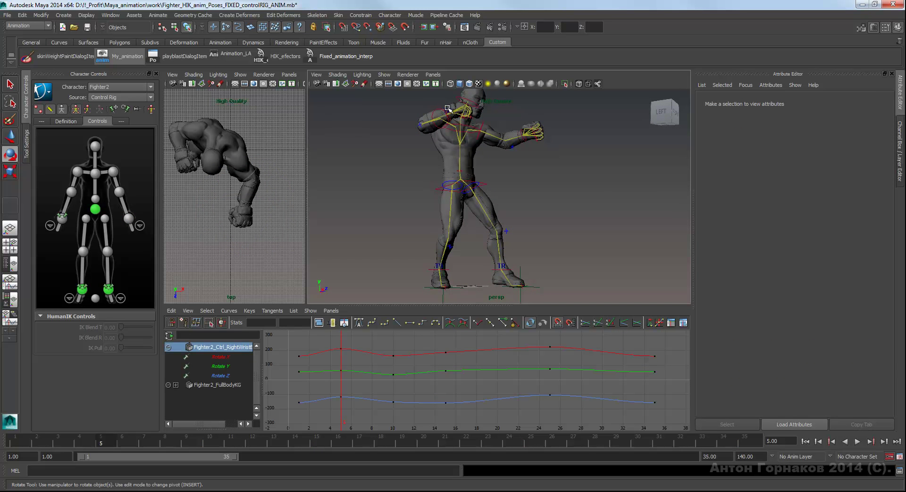
click(448, 109)
right_drag(576, 141, 573, 163)
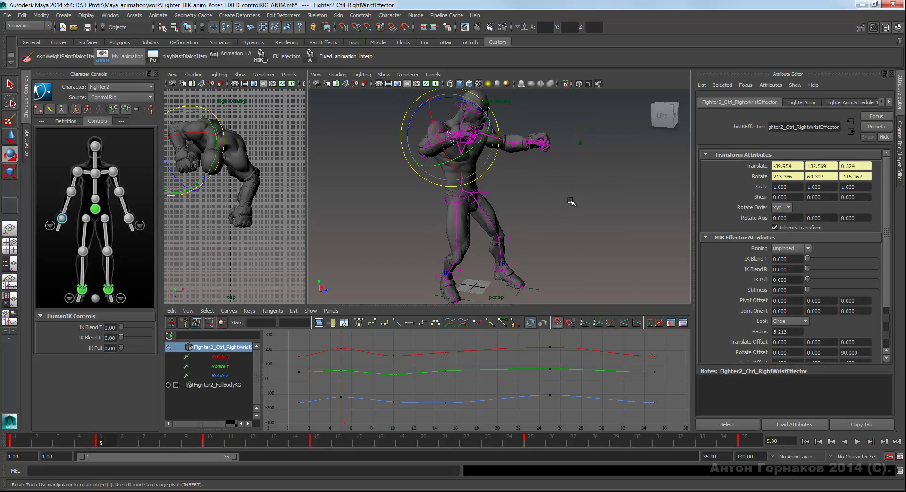
click(489, 194)
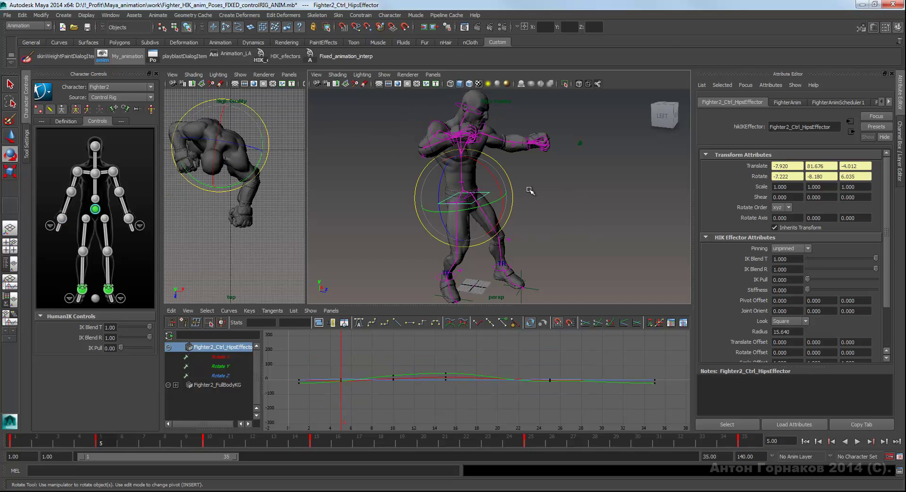
drag(506, 170, 510, 175)
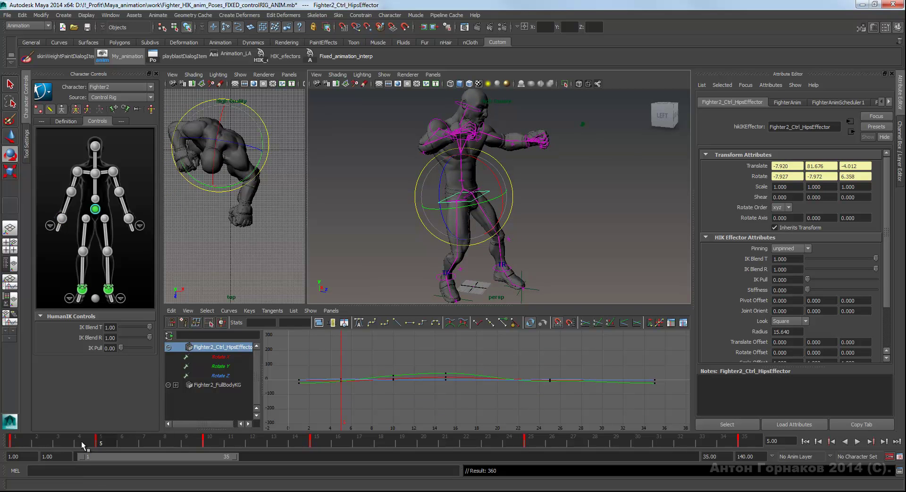
drag(94, 443, 98, 445)
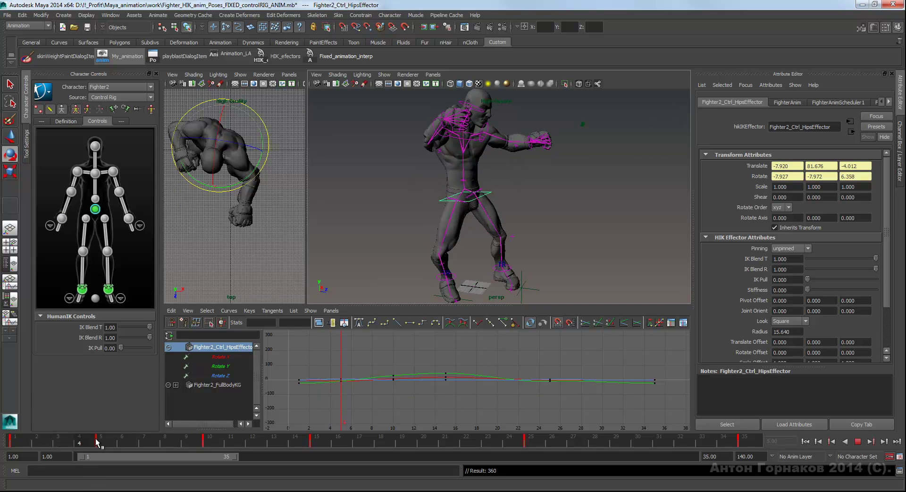
Run the shelf script, select all rig controls, settle on frame 5 and clear the selection.
click(338, 60)
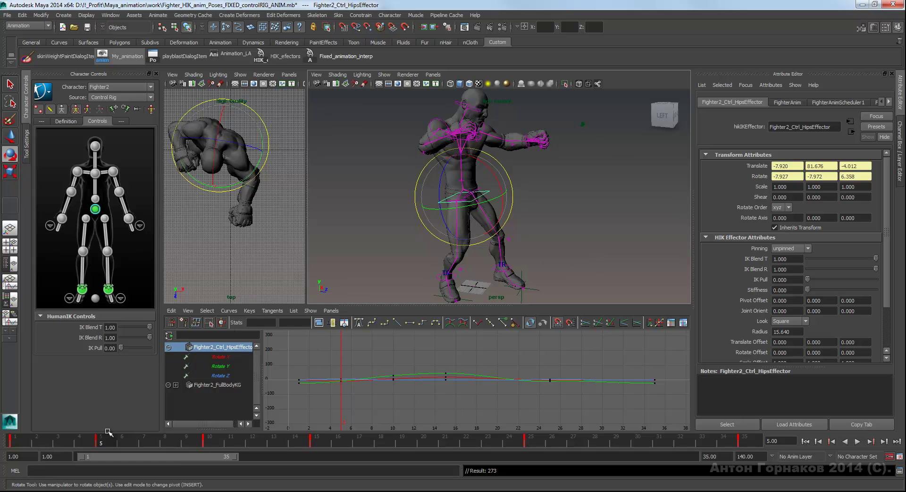
key(ctrl+shift+a)
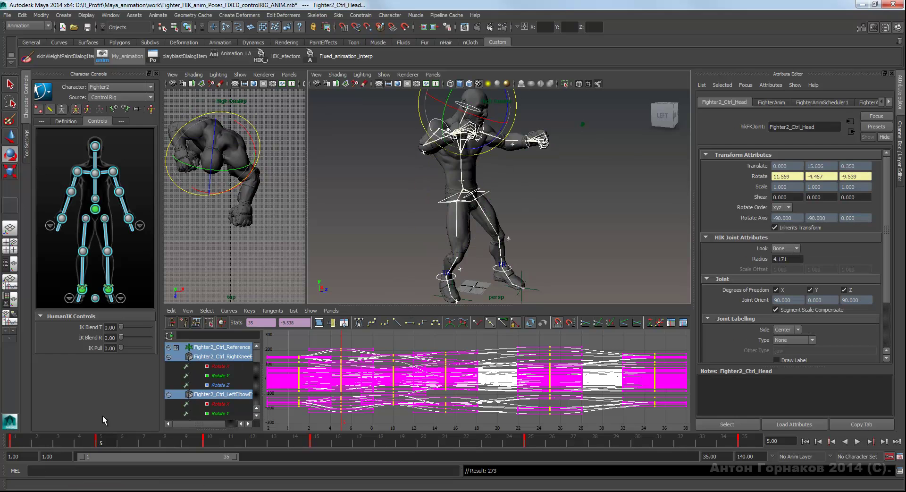
mouse_move(98, 443)
mouse_down()
mouse_move(88, 443)
mouse_move(101, 441)
mouse_up()
key(e)
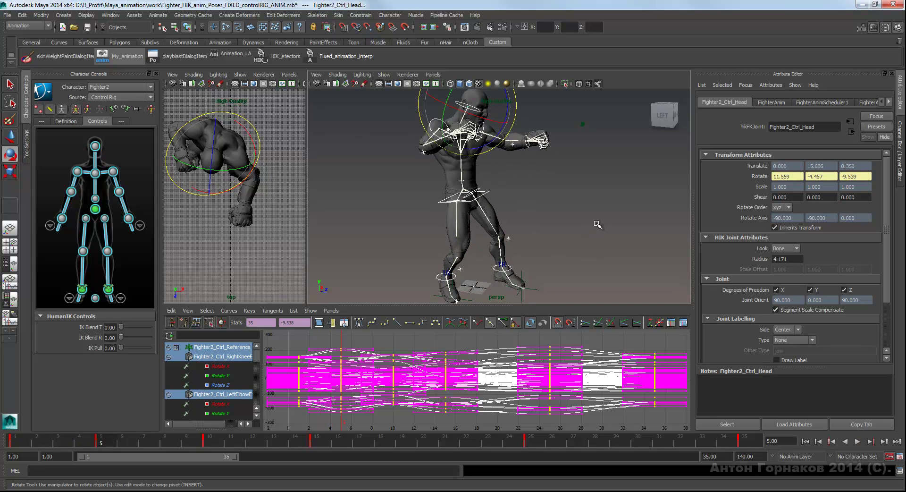
click(596, 228)
alt+middle_drag(585, 248, 585, 241)
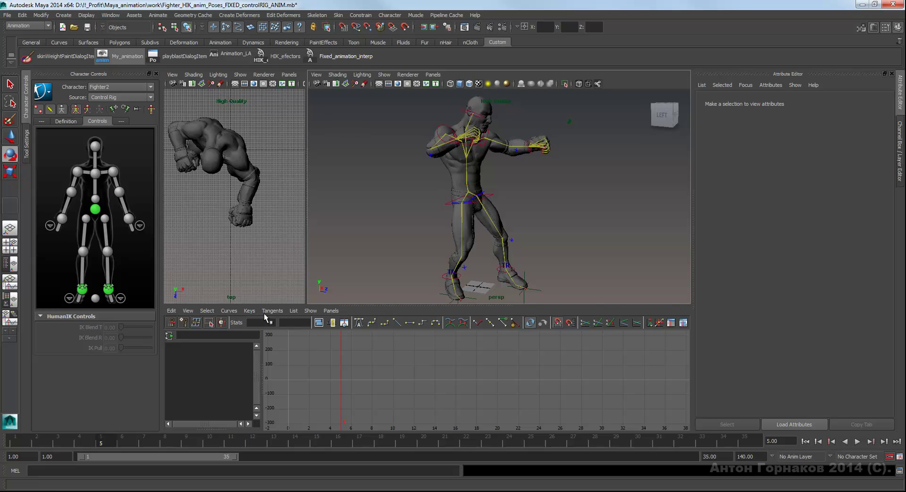
Check the F_Idle, F_Idle_fight and F_strike clips, then play the animation from the start.
click(683, 322)
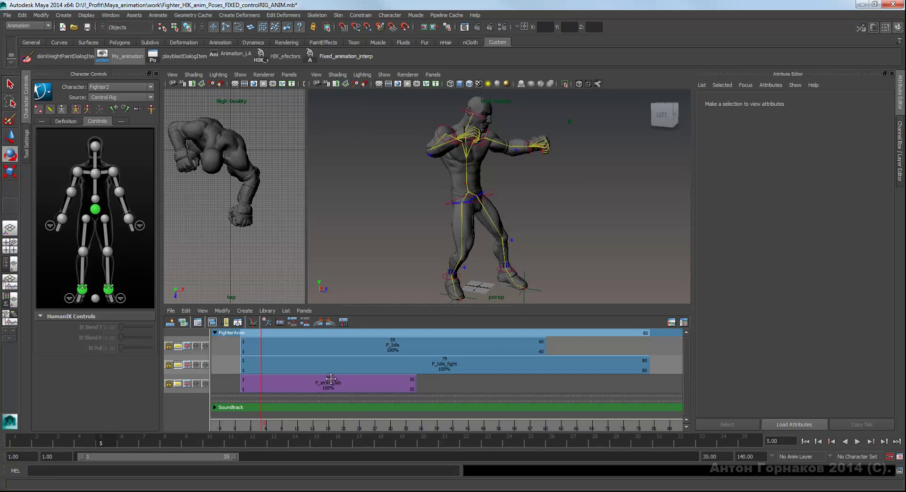
key(e)
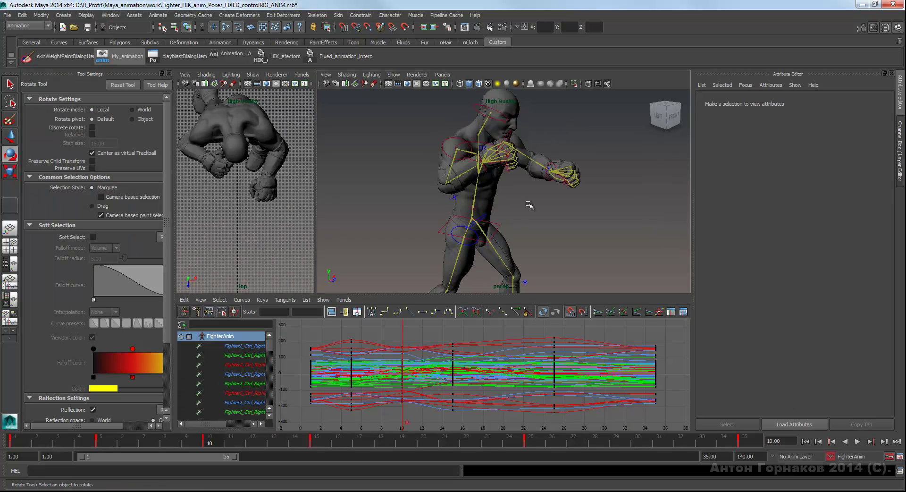
alt+drag(536, 184, 465, 199)
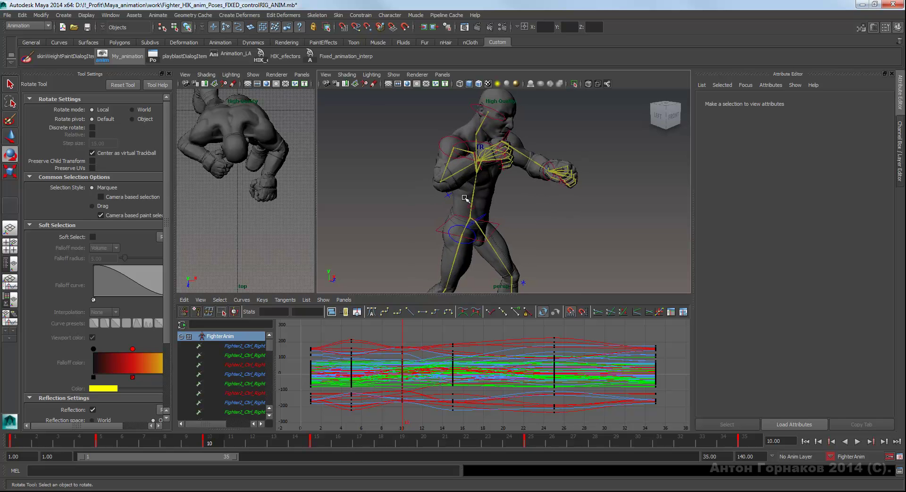
click(474, 193)
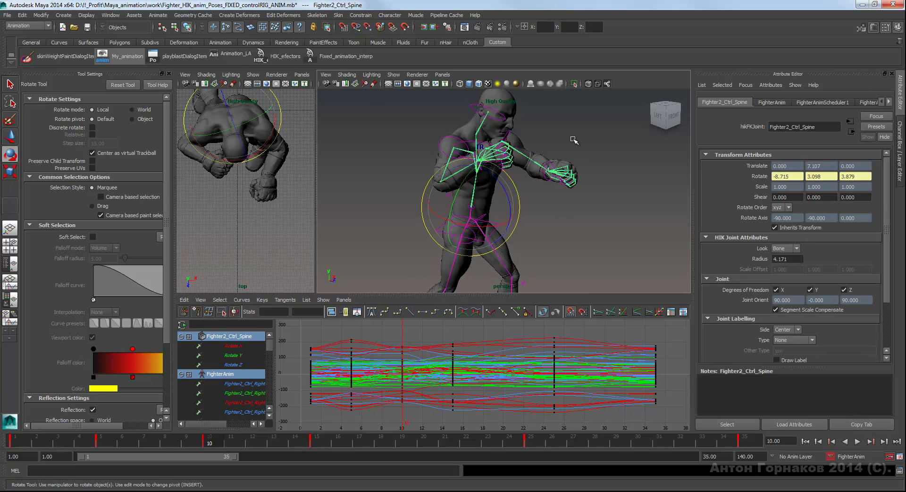
click(519, 164)
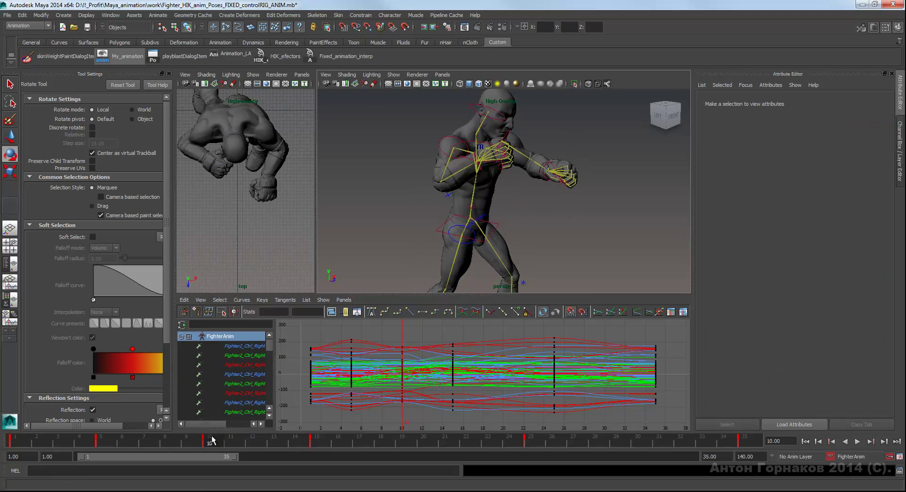
alt+drag(520, 217, 542, 194)
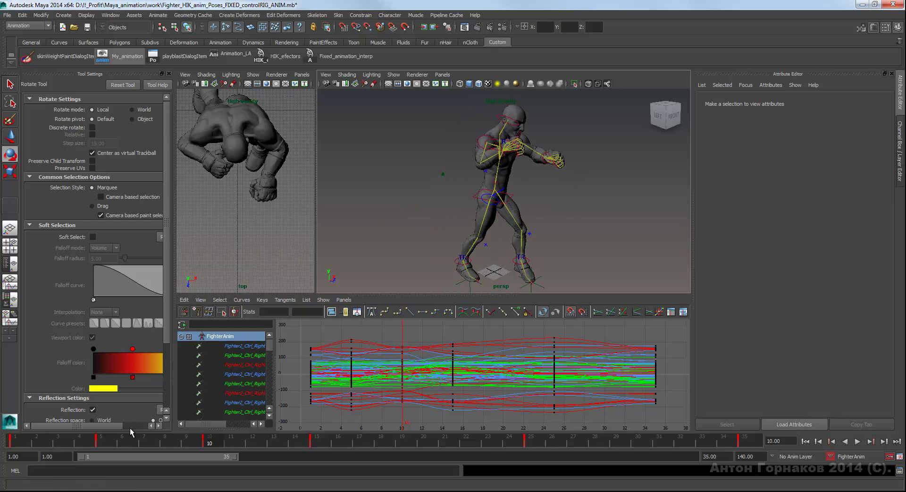
click(25, 442)
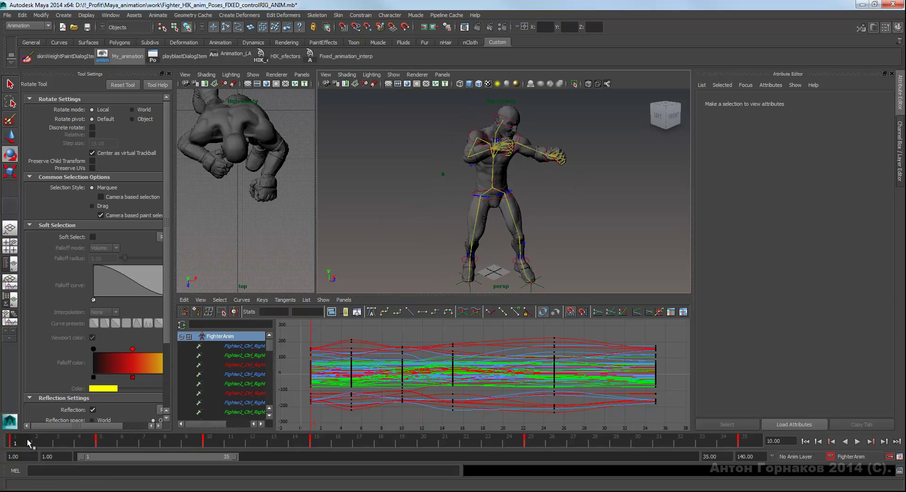
key(alt+v)
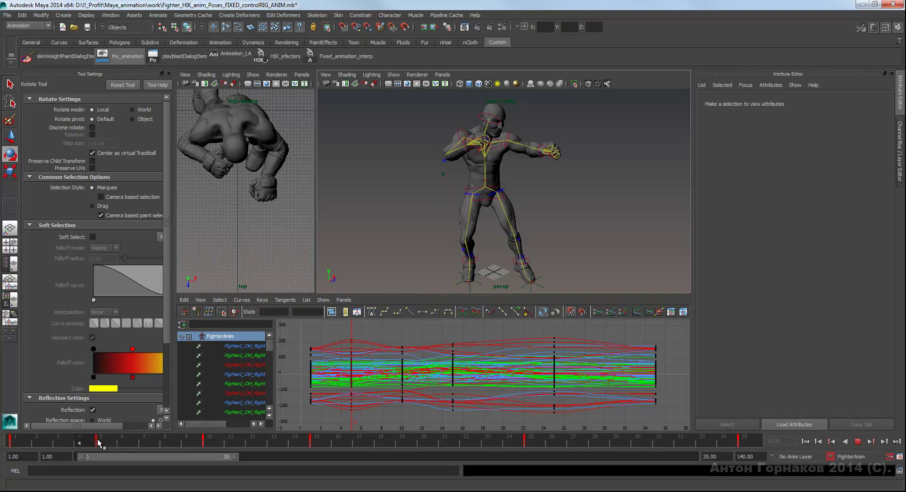
drag(98, 441, 1, 444)
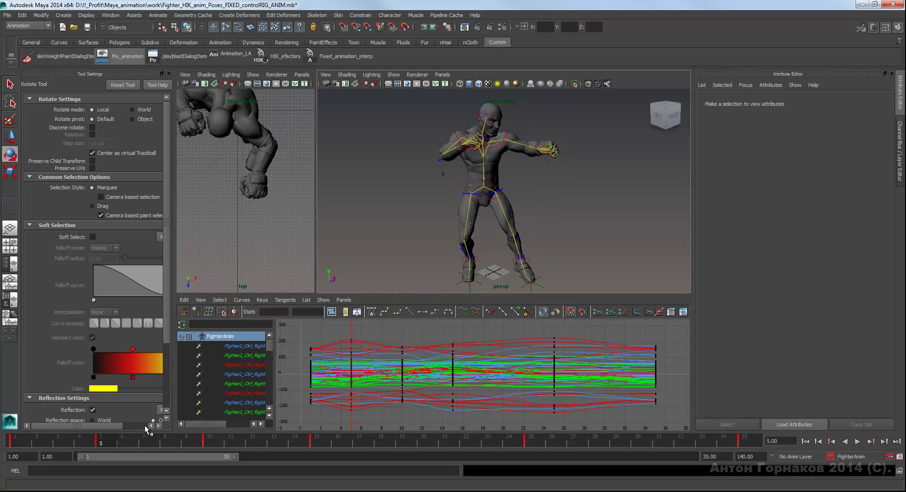
Move the left wrist effector at frame 5 to 15.460, 129.664, 48.922.
alt+right_drag(573, 115, 621, 132)
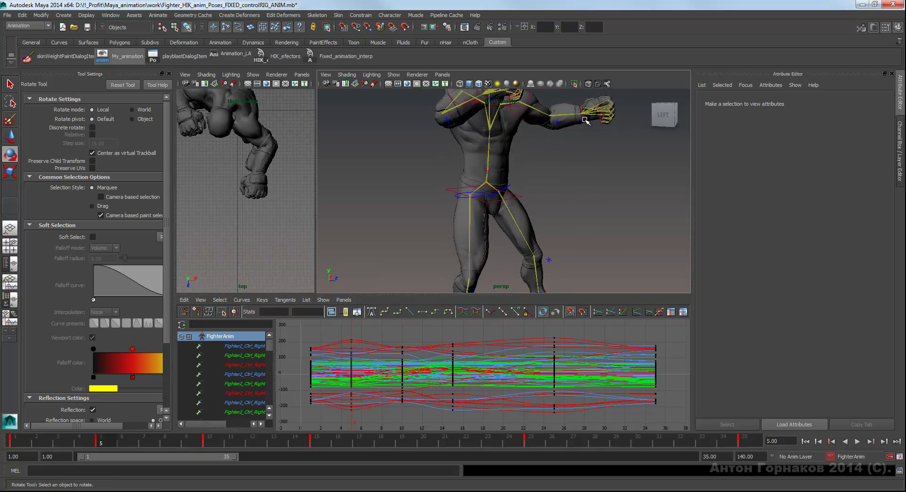
click(590, 122)
alt+right_drag(613, 166, 542, 170)
alt+drag(542, 170, 542, 178)
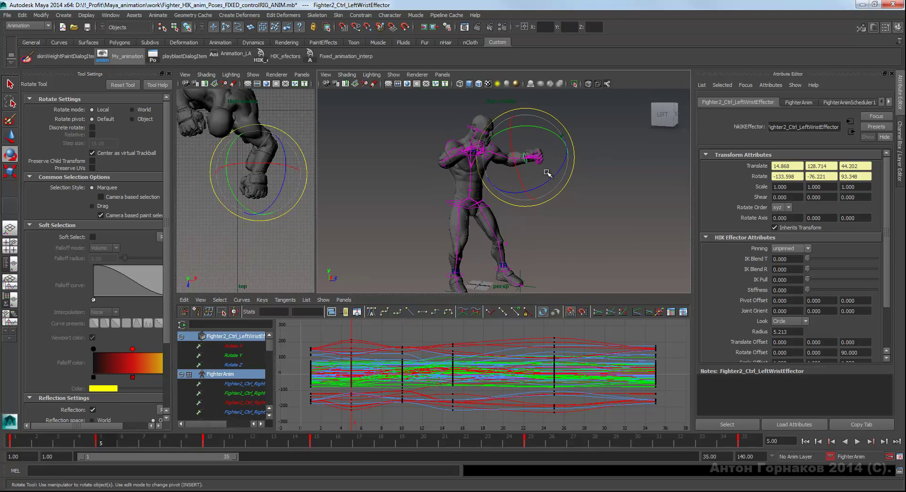
key(w)
alt+drag(566, 141, 581, 144)
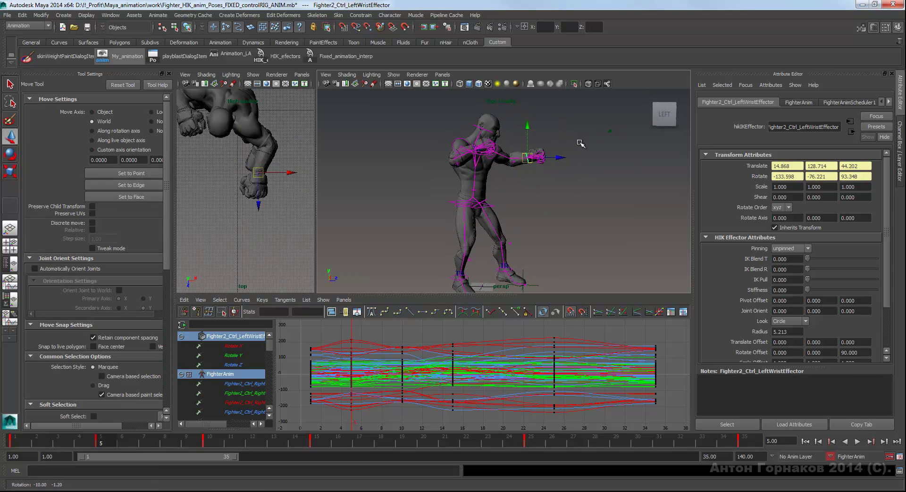
drag(528, 159, 533, 157)
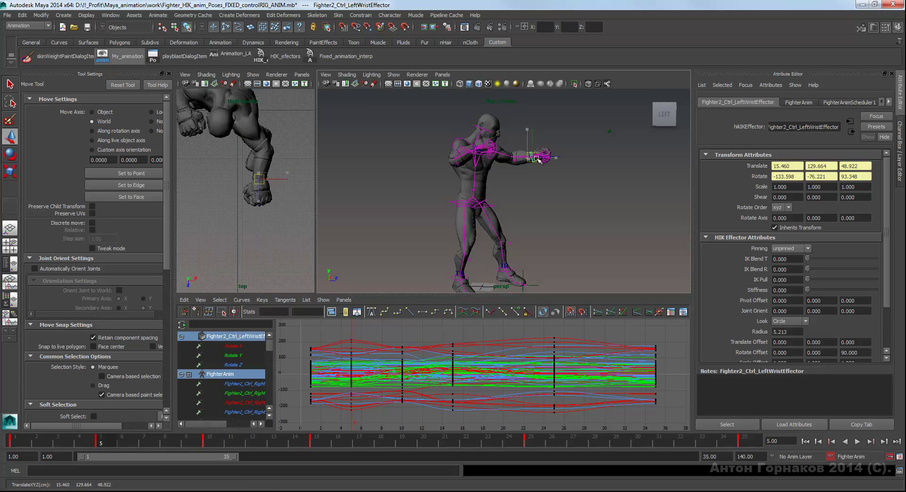
mouse_move(557, 179)
alt+mouse_down()
mouse_move(484, 208)
mouse_move(559, 197)
alt+mouse_up()
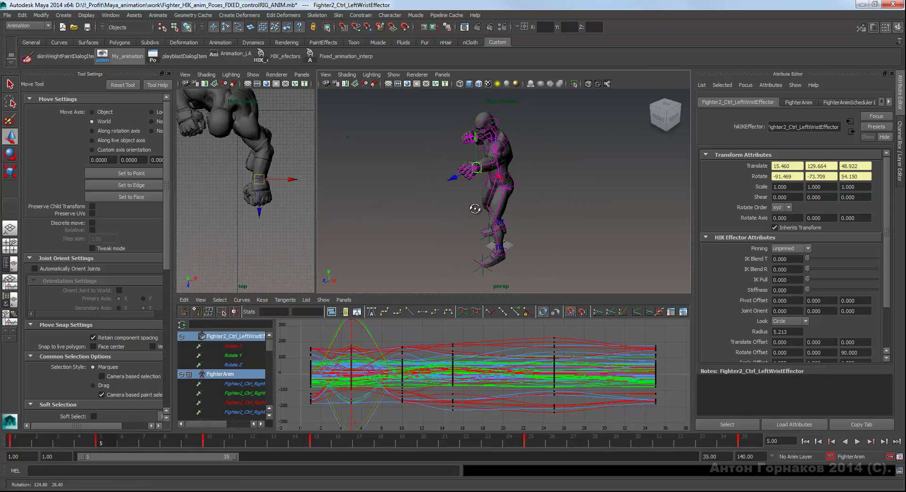
Compare the jab pose at frames 10 and 5, reframing the view on the fighter.
click(206, 443)
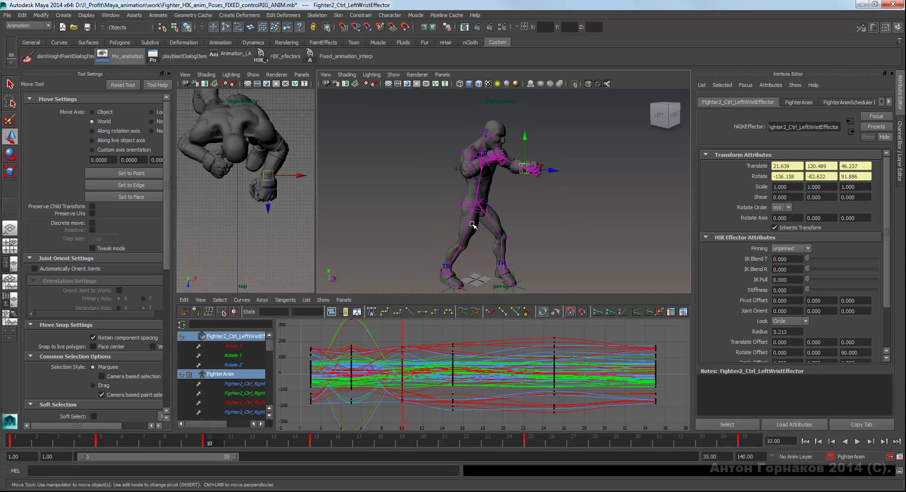
alt+drag(489, 195, 467, 217)
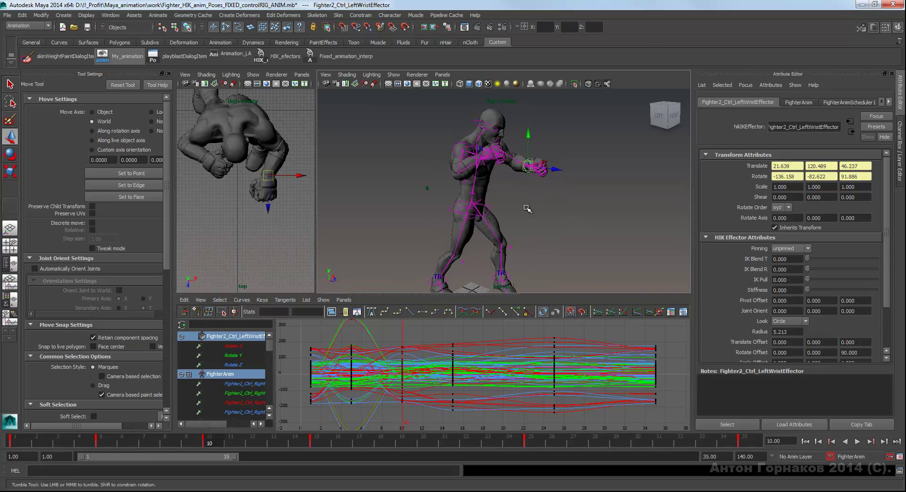
click(100, 443)
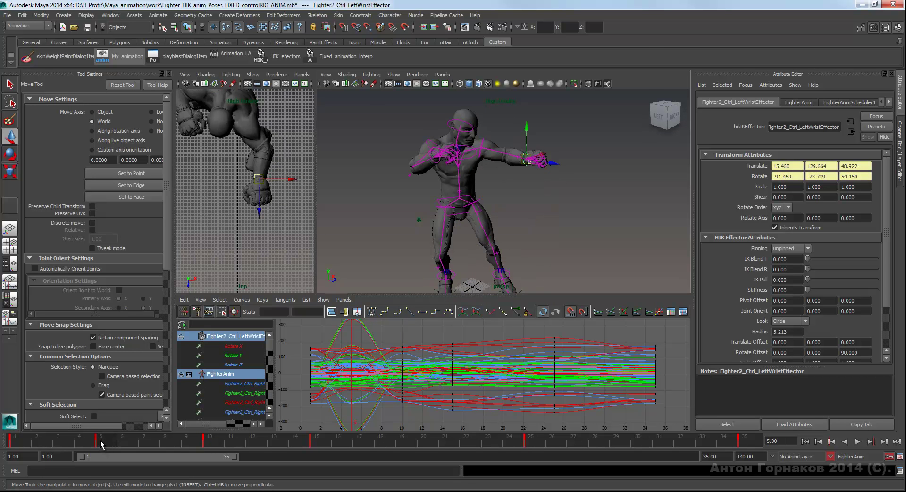
alt+drag(478, 227, 391, 289)
click(208, 443)
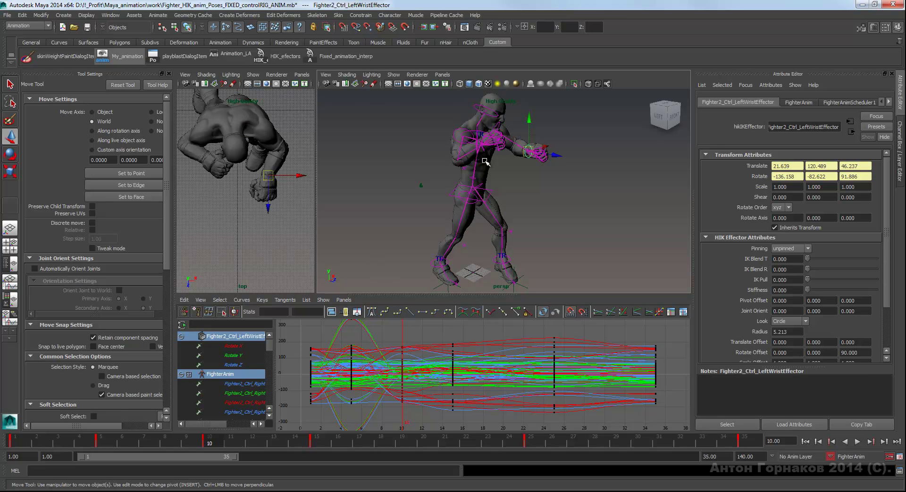
alt+right_drag(485, 161, 534, 138)
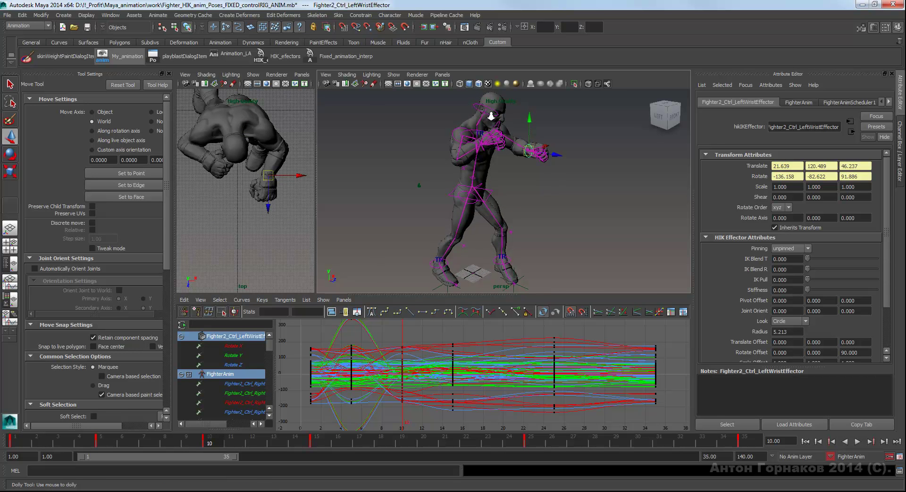
mouse_move(533, 137)
alt+mouse_down()
mouse_move(528, 160)
mouse_move(491, 187)
alt+mouse_up()
click(524, 172)
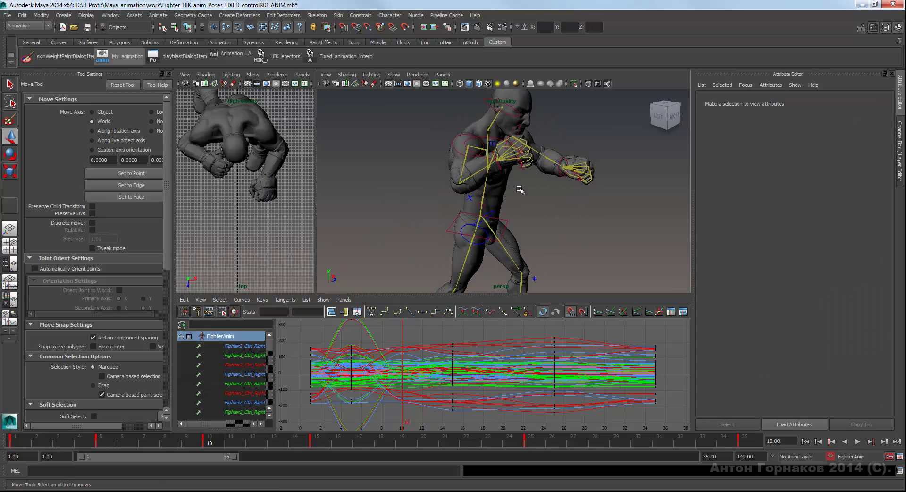
Pin the left wrist and head effectors in place.
click(485, 188)
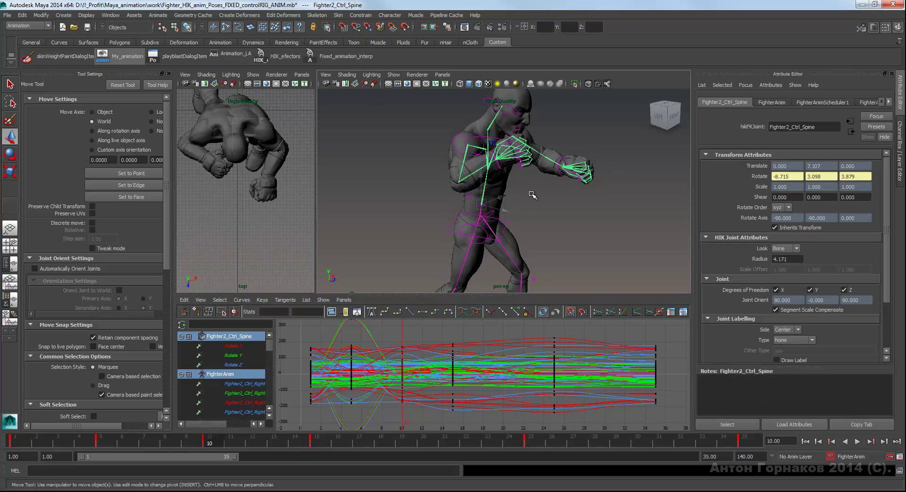
key(e)
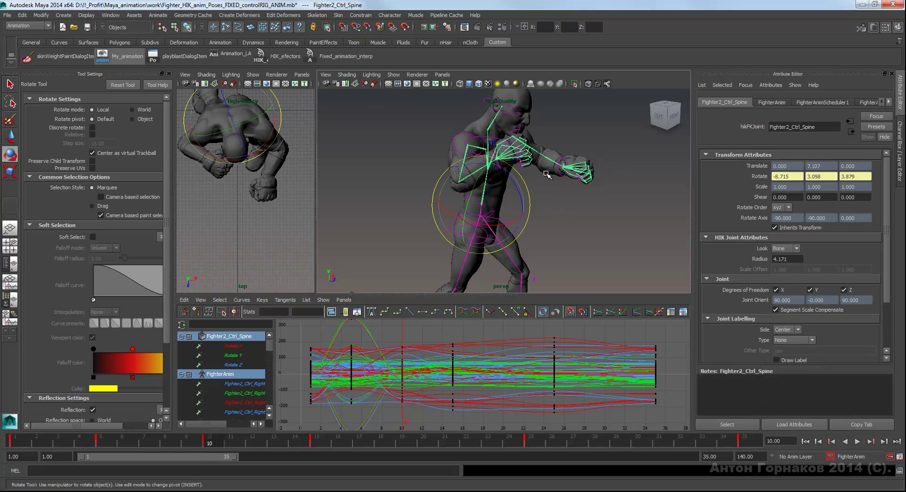
click(566, 160)
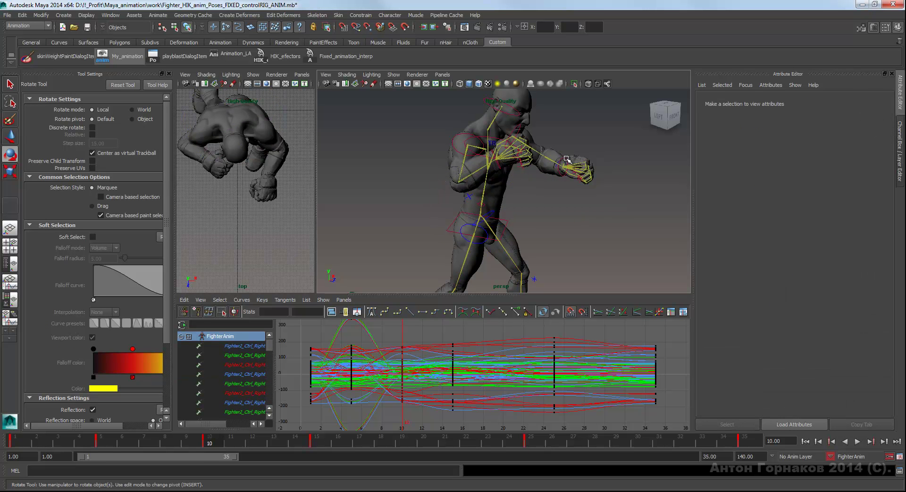
click(569, 157)
right_click(616, 144)
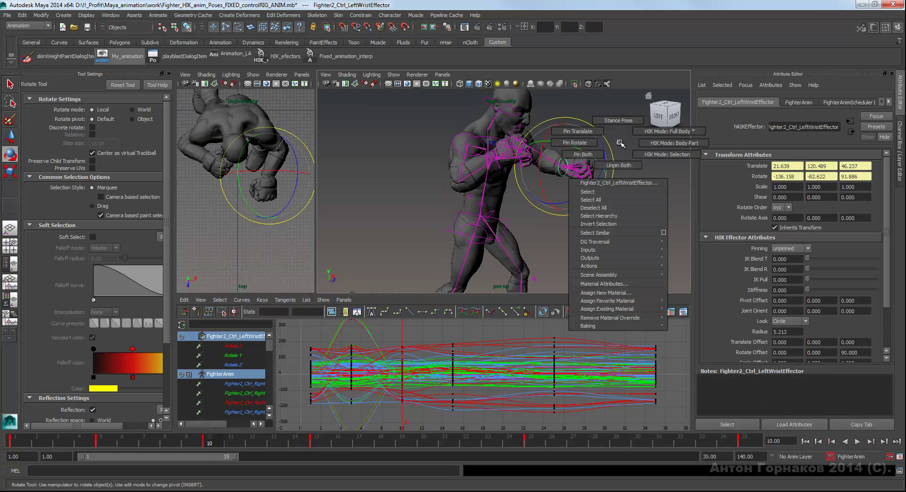
click(598, 153)
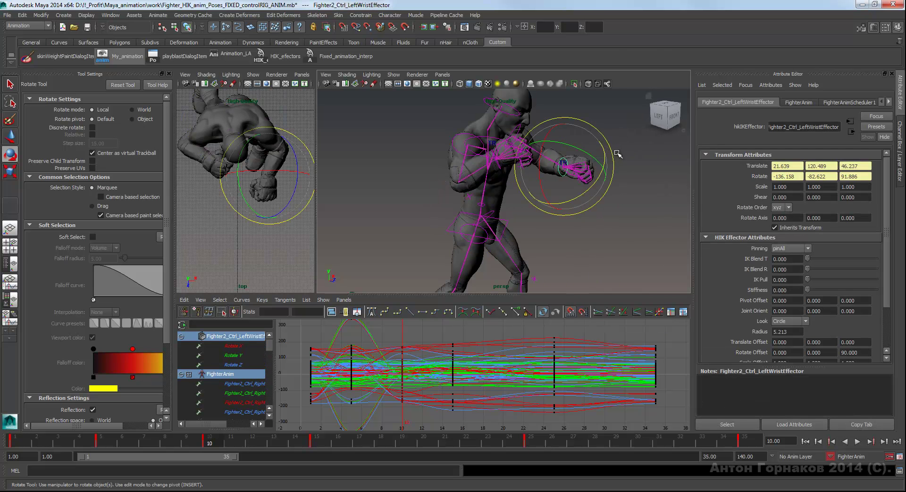
click(522, 115)
right_click(583, 125)
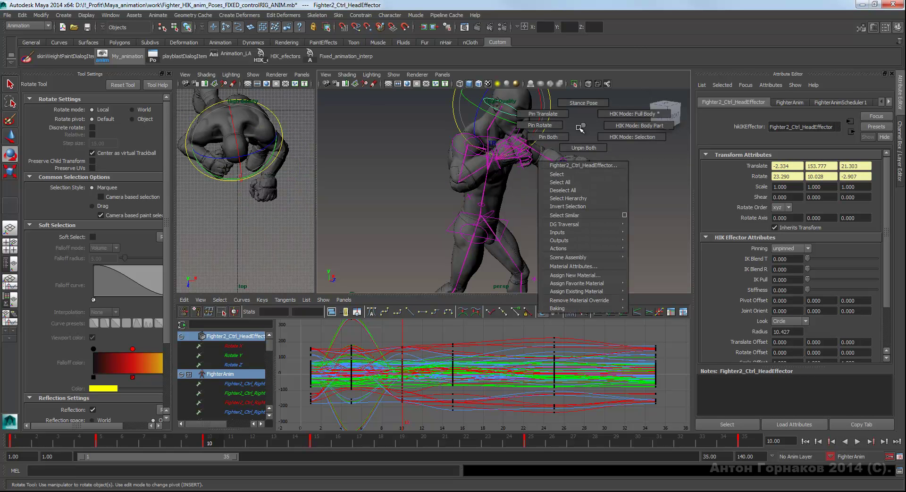
click(564, 137)
Rotate the unpinned chest effector to 12.542, 2.416, 5.601 to turn the upper body.
click(519, 155)
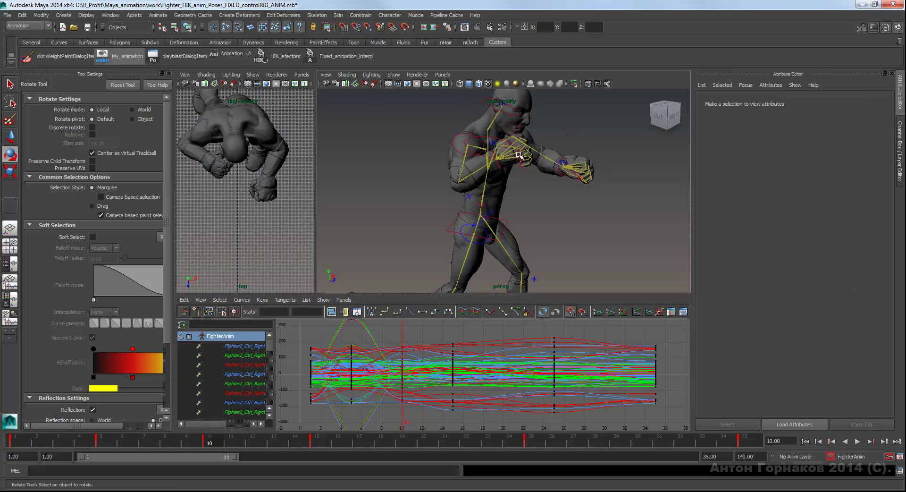
click(484, 137)
right_click(589, 136)
click(588, 155)
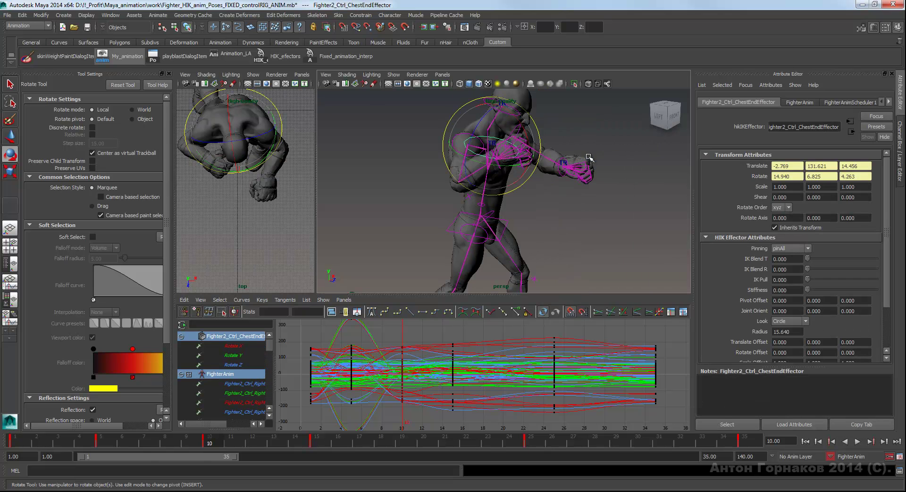
key(ctrl+z)
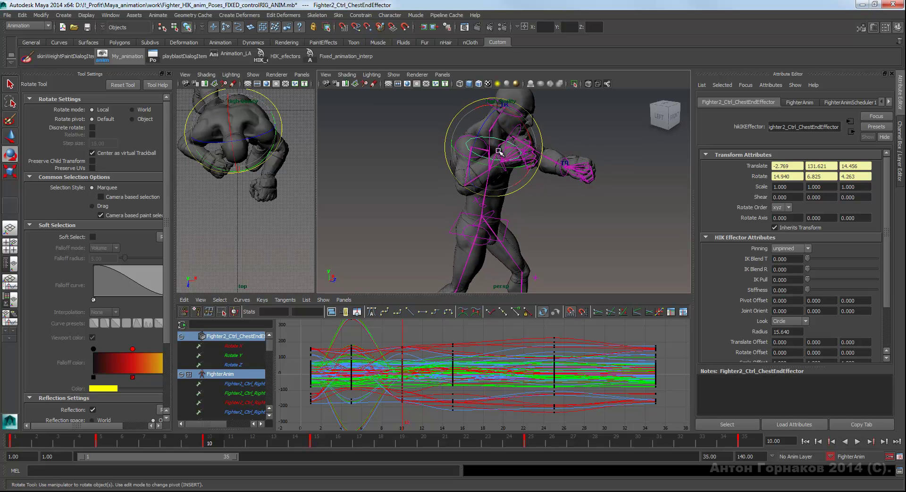
drag(549, 174, 519, 201)
Pin the hips effector in place, then reselect the chest effector.
click(509, 218)
right_click(549, 210)
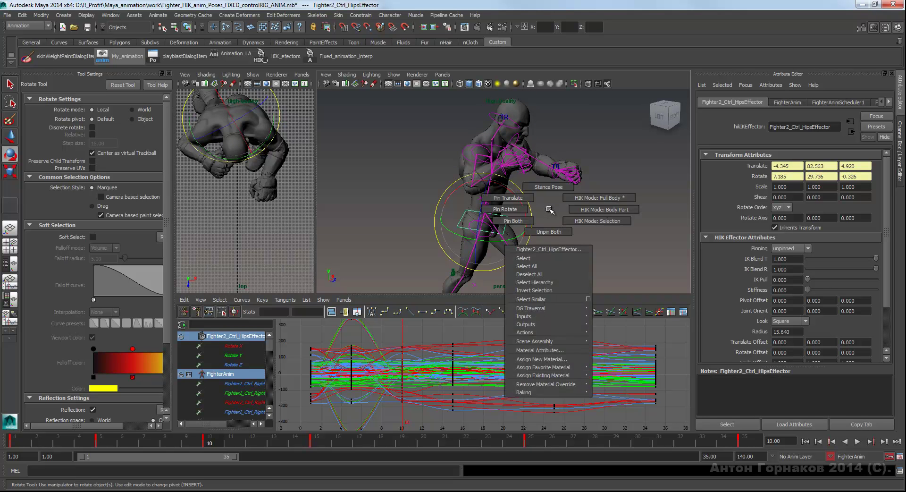
click(523, 220)
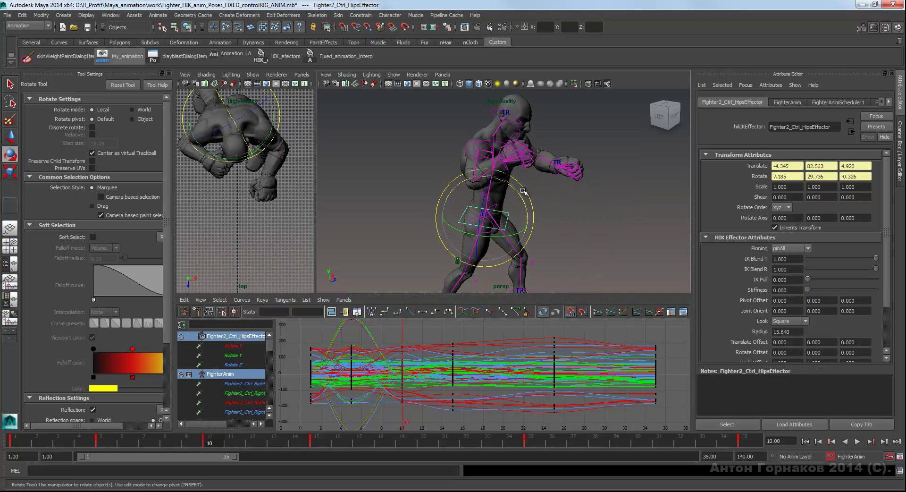
click(485, 135)
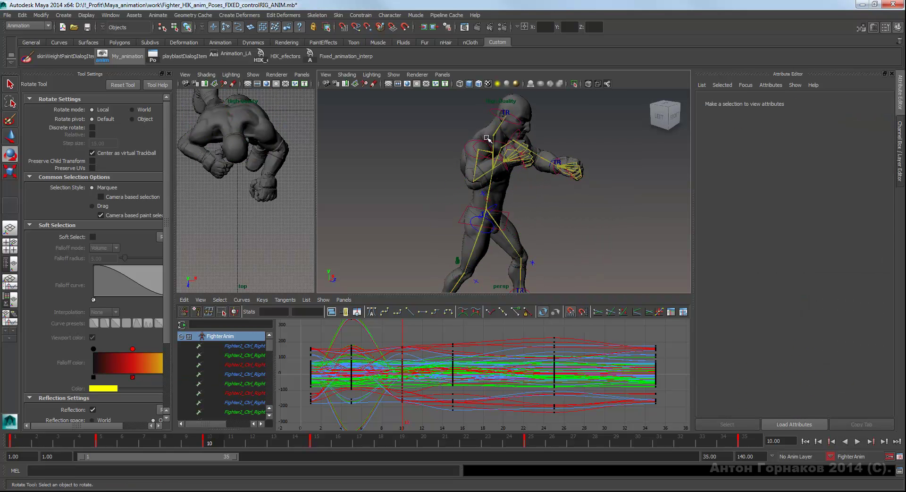
click(491, 146)
Rotate the Fighter2_Ctrl_Spine control to turn the torso.
mouse_move(528, 146)
alt+mouse_down()
mouse_move(576, 151)
mouse_move(499, 139)
alt+mouse_up()
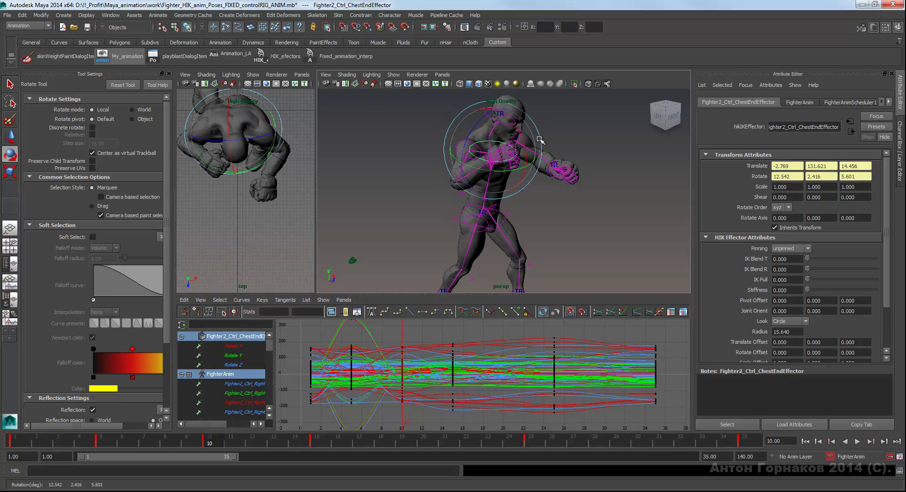
click(502, 128)
alt+right_drag(502, 128, 514, 129)
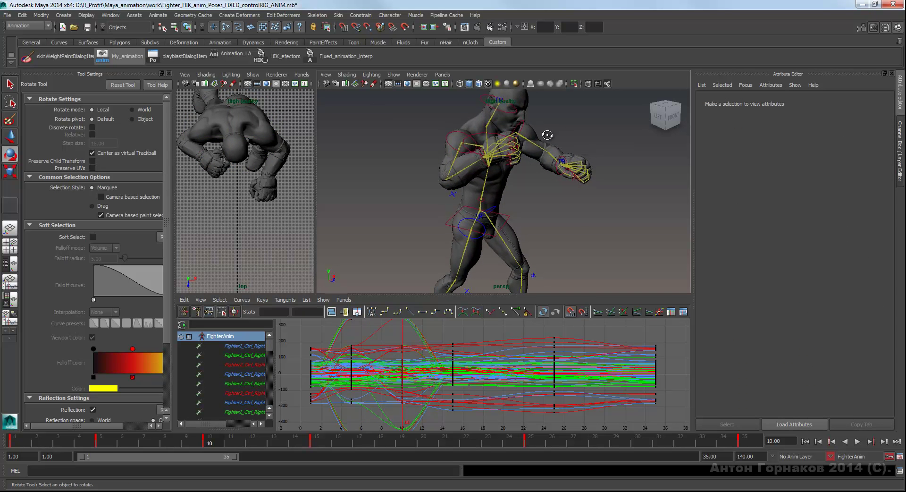
alt+drag(509, 142, 482, 172)
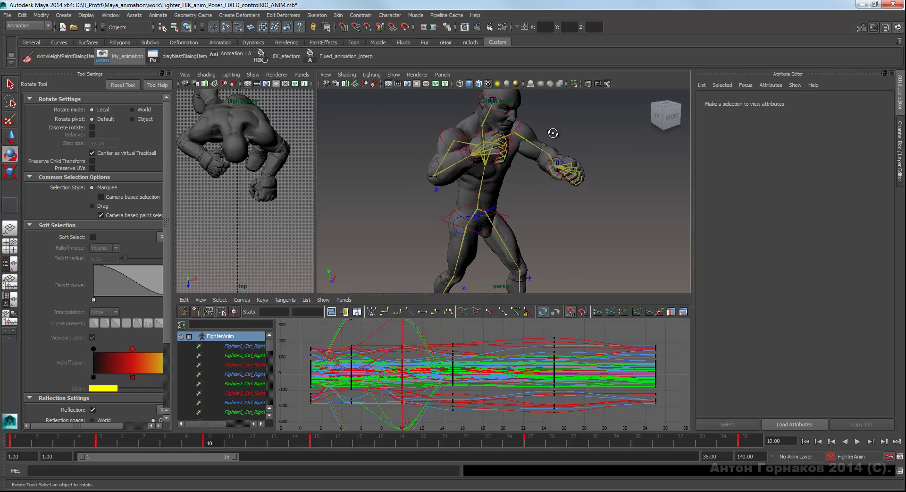
click(488, 172)
drag(488, 174, 494, 172)
key(s)
drag(500, 171, 505, 170)
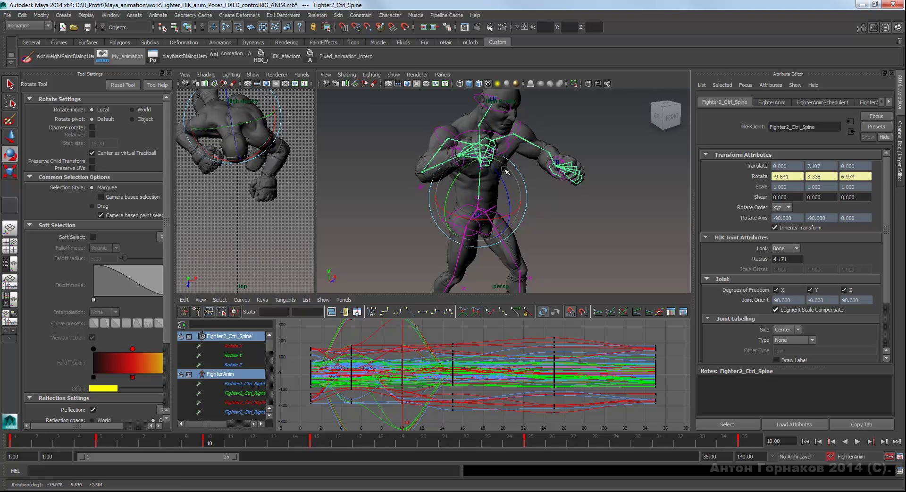
Bend Fighter2_Ctrl_Spine1 forward and unpin the head effector.
click(531, 143)
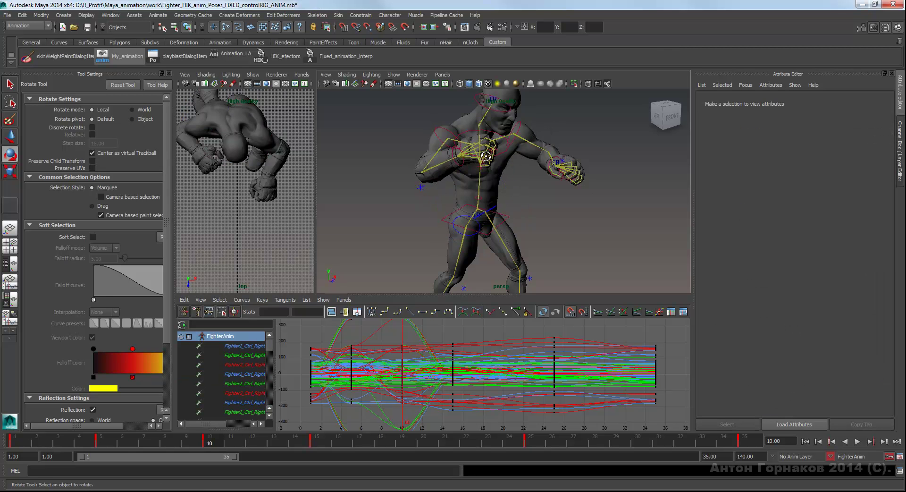
alt+drag(486, 156, 477, 152)
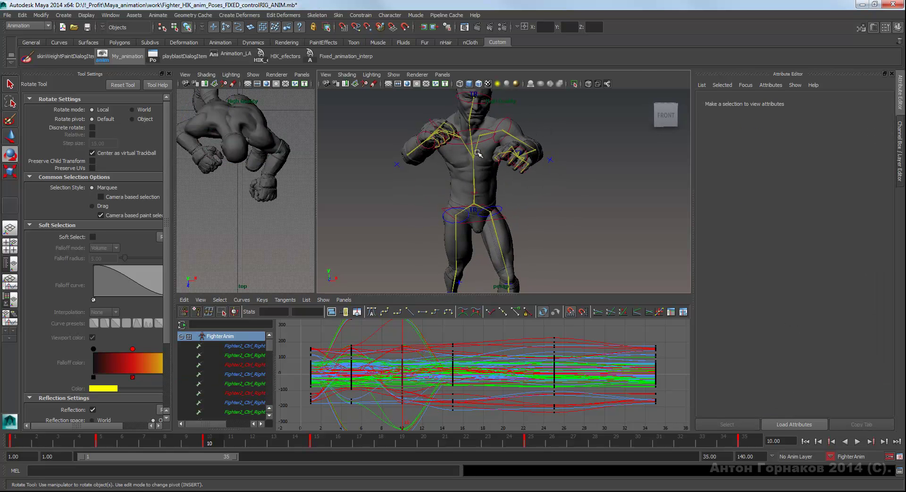
click(477, 152)
drag(478, 153, 510, 167)
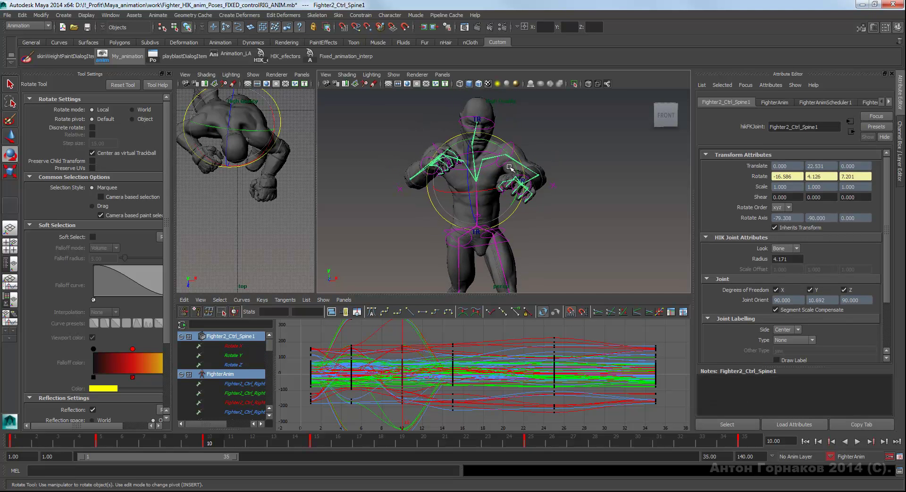
click(497, 125)
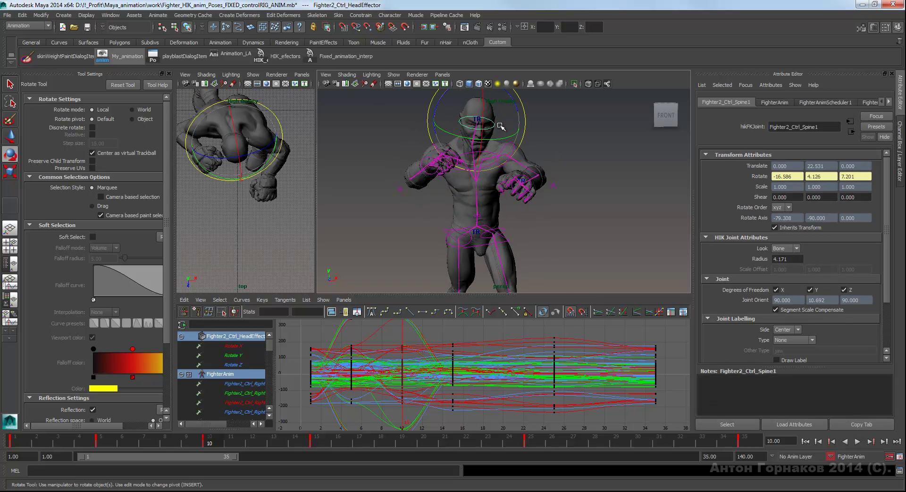
right_click(544, 126)
click(534, 147)
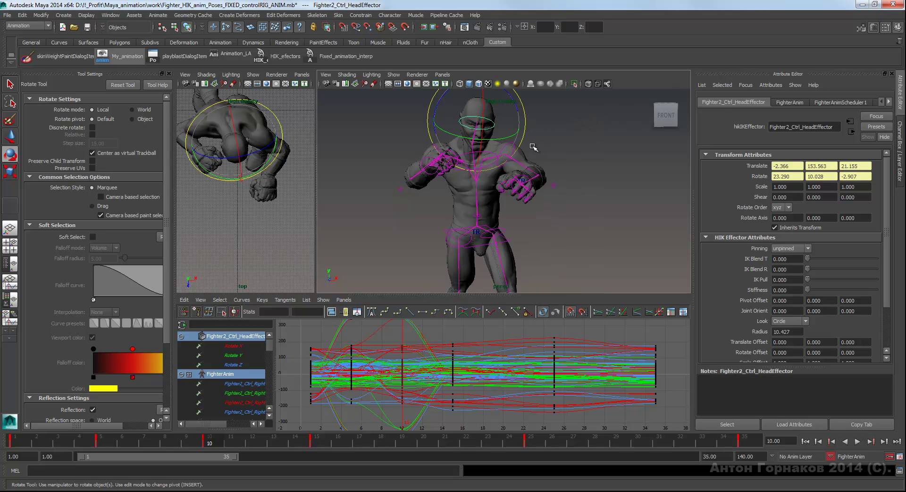
click(533, 142)
Bend Fighter2_Ctrl_Spine1 further forward to -31.199, 8.744, -4.170.
mouse_move(524, 146)
alt+mouse_down()
mouse_move(482, 168)
mouse_move(518, 168)
alt+mouse_up()
click(480, 176)
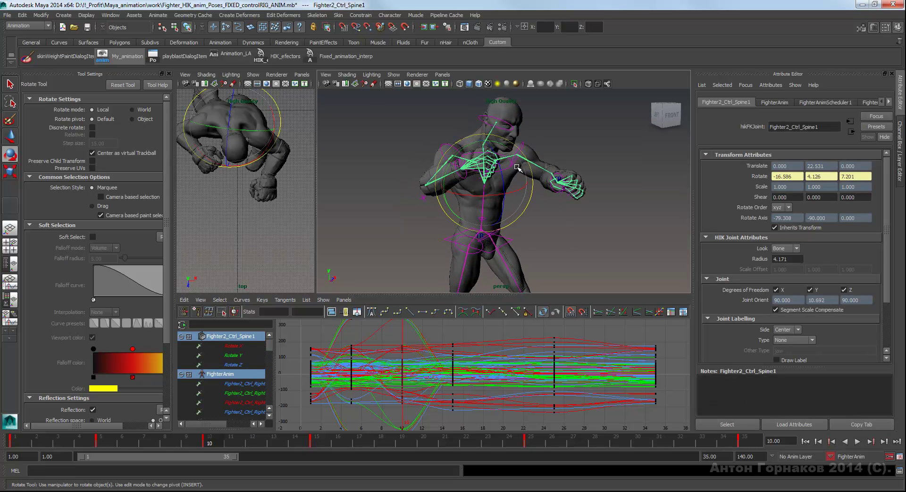
mouse_move(527, 151)
alt+right_down()
mouse_move(583, 152)
mouse_move(590, 196)
mouse_move(587, 187)
alt+right_up()
mouse_move(587, 186)
alt+mouse_down()
mouse_move(527, 189)
mouse_move(502, 203)
alt+mouse_up()
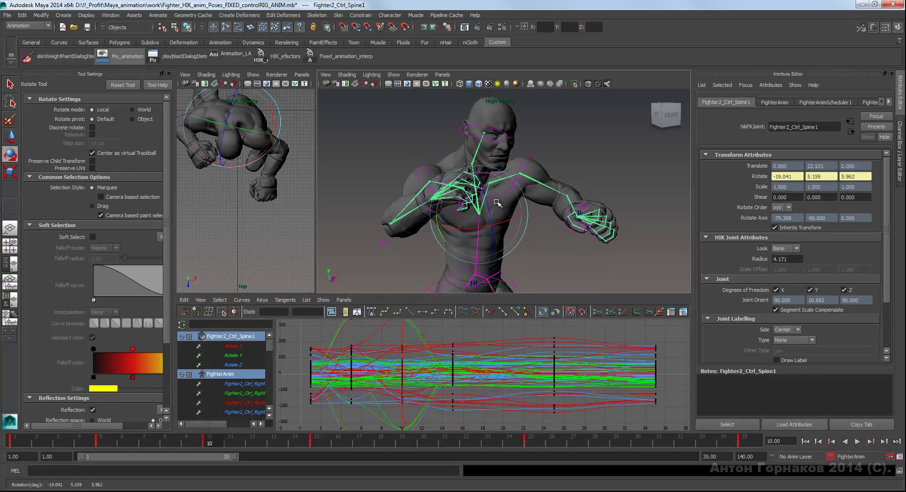
drag(495, 202, 494, 200)
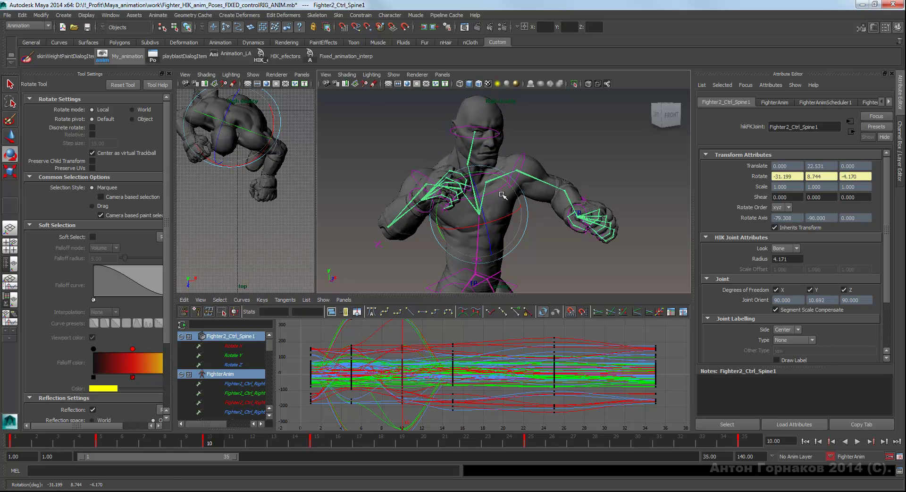
scroll(486, 170, down, 5)
mouse_move(520, 141)
alt+mouse_down()
mouse_move(607, 146)
mouse_move(544, 138)
alt+mouse_up()
alt+right_drag(544, 137, 583, 133)
click(485, 121)
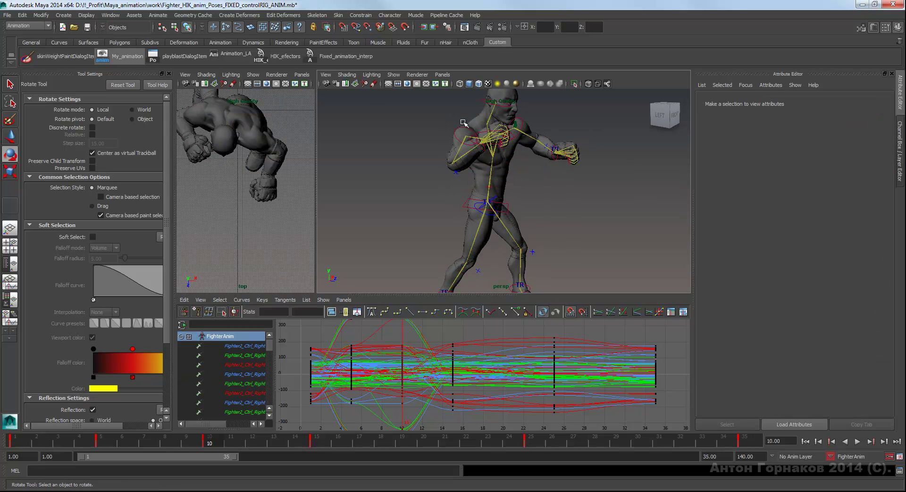
Pin Both on the fighter's right wrist effector, then clear the selection.
scroll(484, 140, up, 2)
scroll(484, 141, up, 1)
click(509, 149)
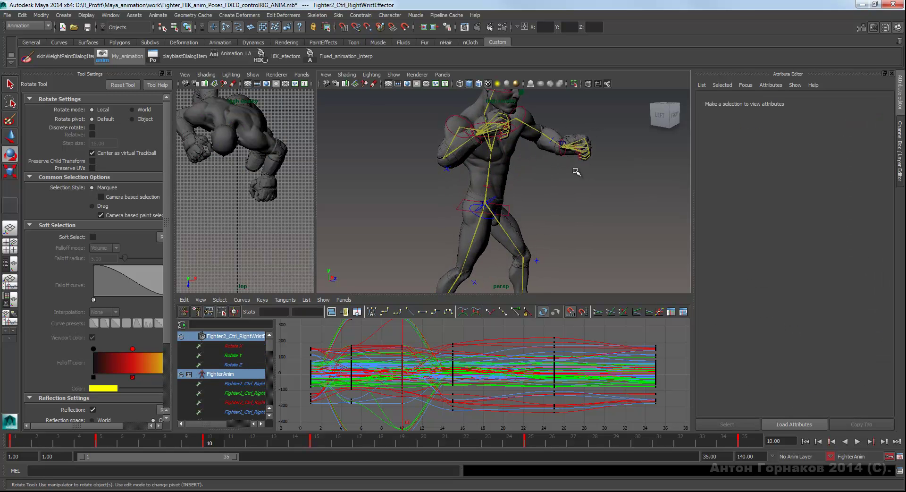
right_click(582, 205)
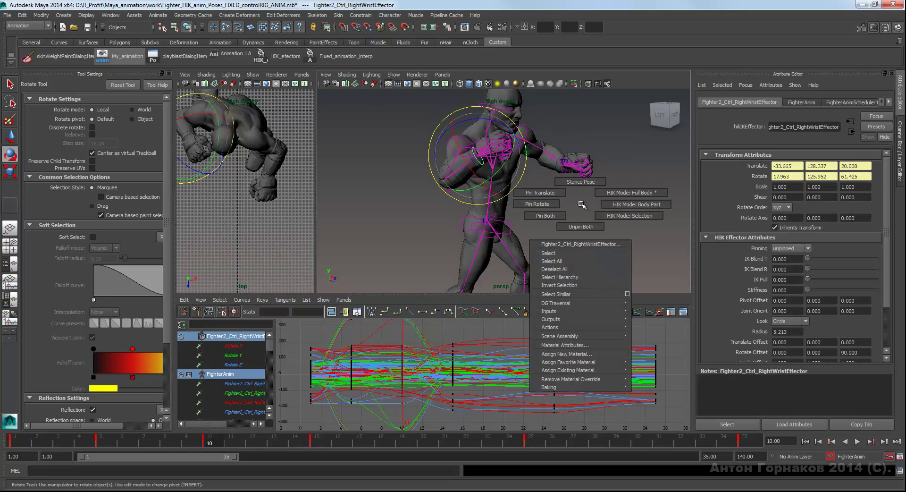
click(562, 215)
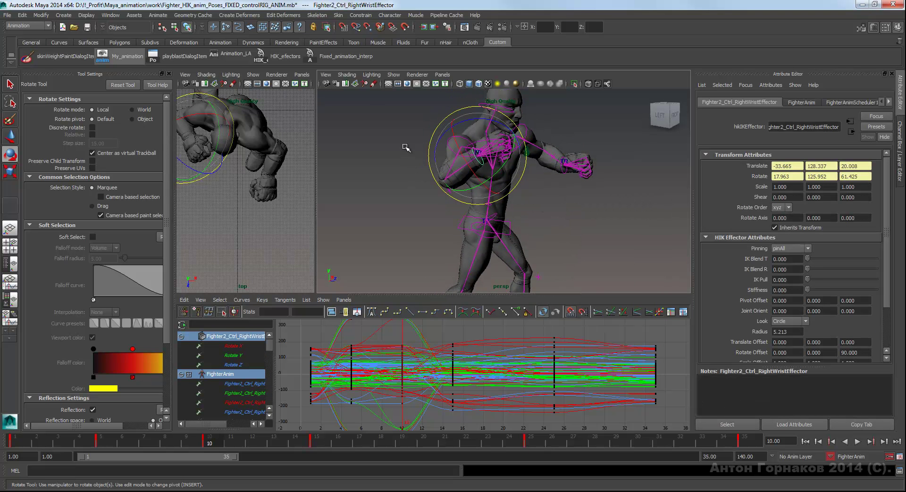
click(428, 156)
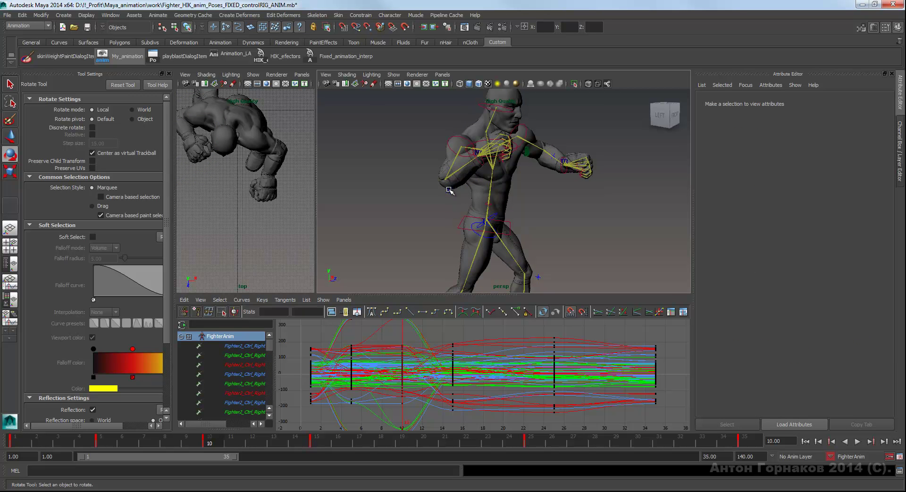
Move the right elbow effector up and out to about -46.678, 127.487, -1.346.
click(469, 189)
key(w)
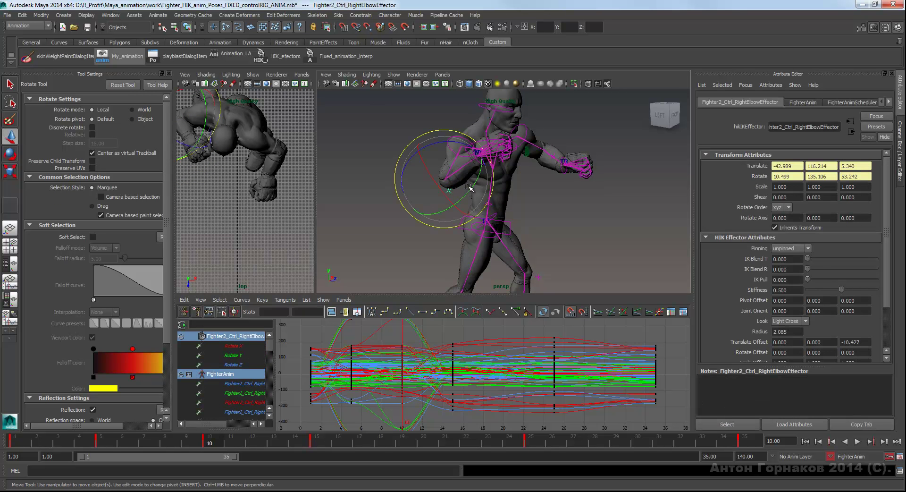
drag(442, 176, 435, 166)
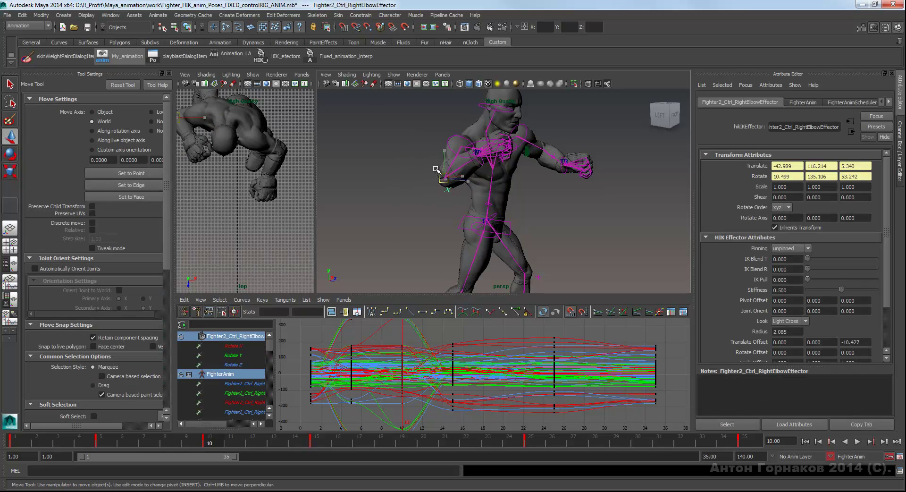
click(467, 138)
mouse_move(467, 138)
alt+mouse_down()
mouse_move(540, 130)
mouse_move(498, 138)
mouse_move(520, 142)
mouse_move(522, 154)
mouse_move(450, 145)
mouse_move(514, 126)
mouse_move(531, 138)
mouse_move(478, 152)
mouse_move(460, 167)
mouse_move(501, 142)
mouse_move(474, 143)
mouse_move(483, 147)
alt+mouse_up()
click(463, 163)
alt+drag(554, 157, 480, 159)
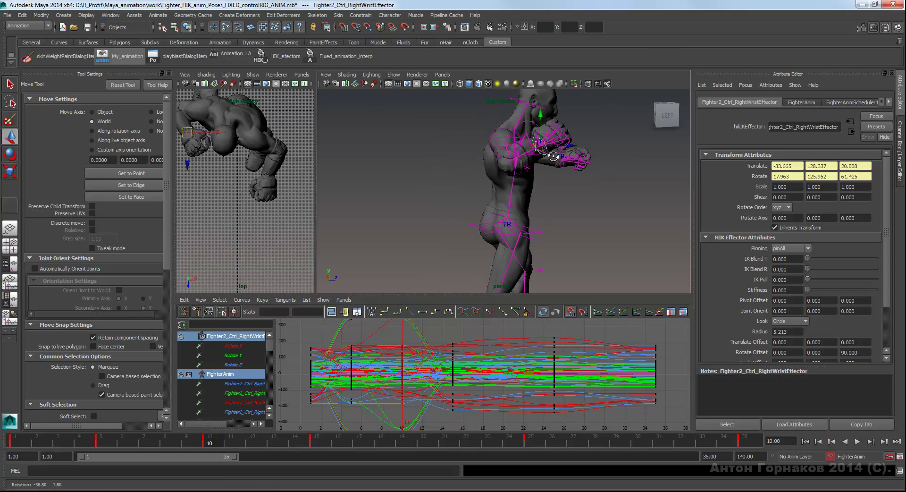
click(440, 153)
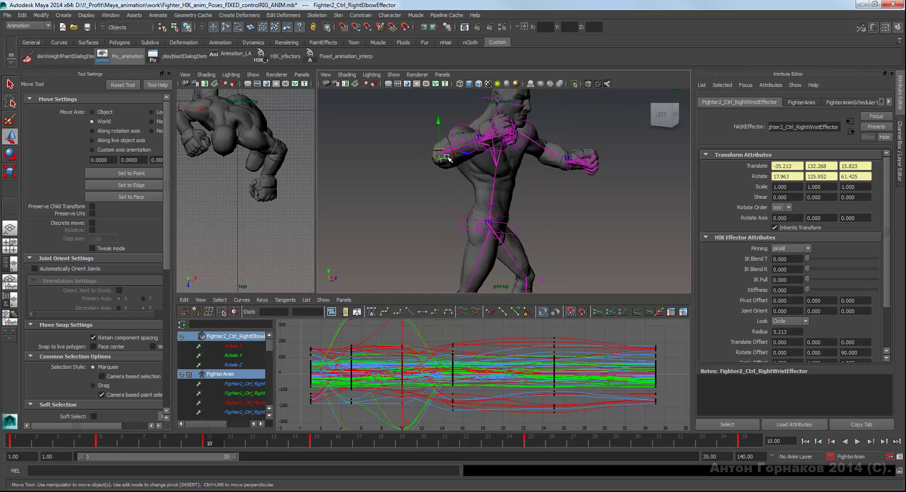
drag(438, 152, 440, 149)
alt+drag(546, 172, 475, 168)
middle_drag(475, 167, 476, 109)
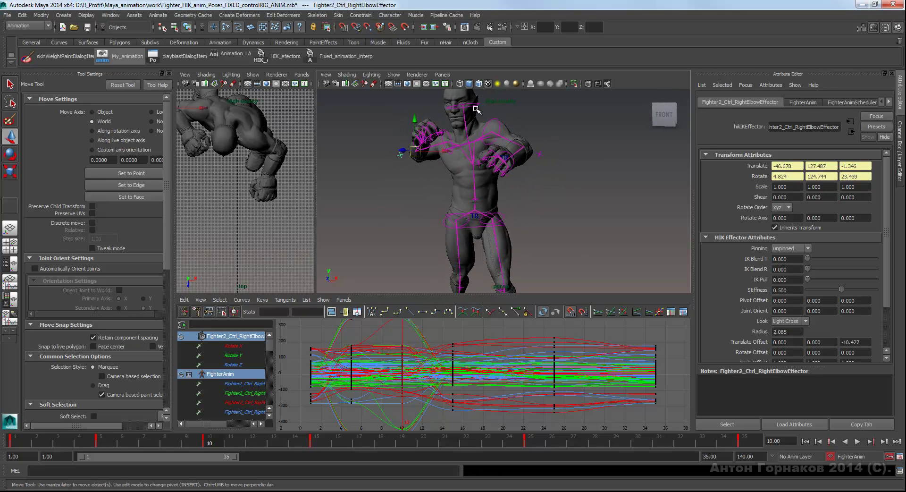
click(480, 104)
Move and rotate the head effector in the top and perspective views, then undo.
drag(479, 105, 485, 135)
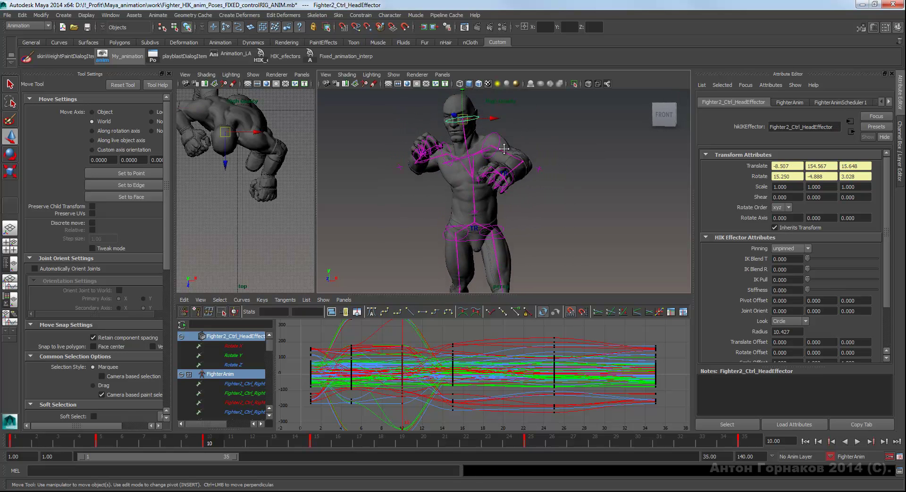
key(e)
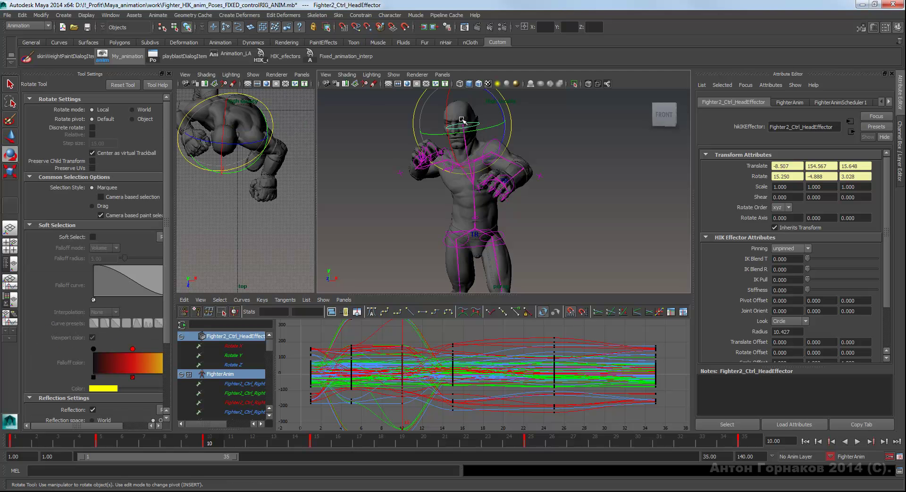
click(272, 115)
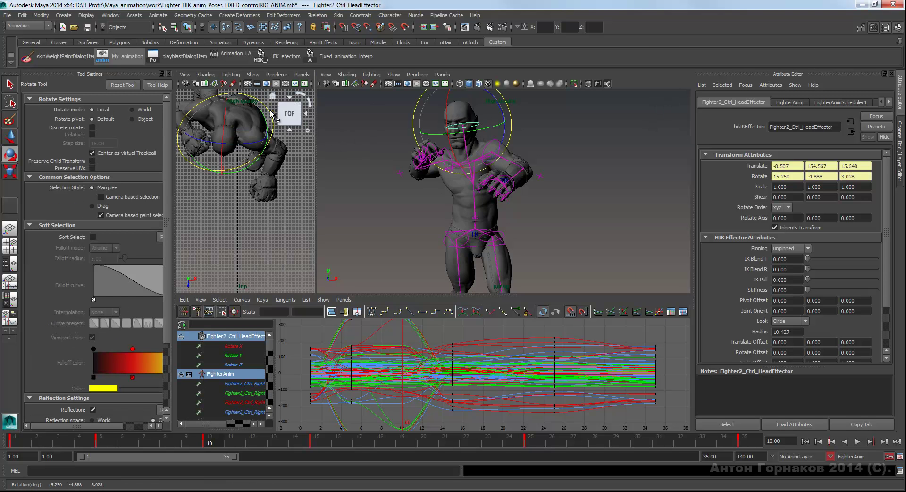
key(f)
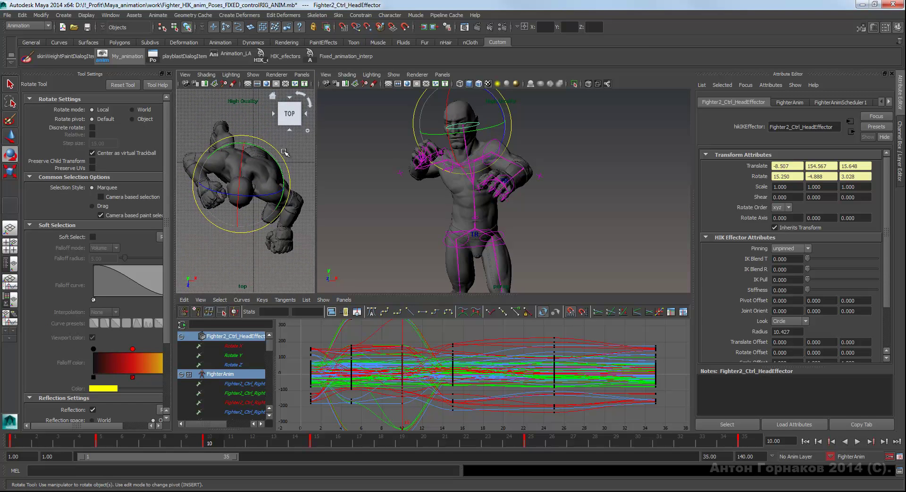
drag(281, 151, 281, 151)
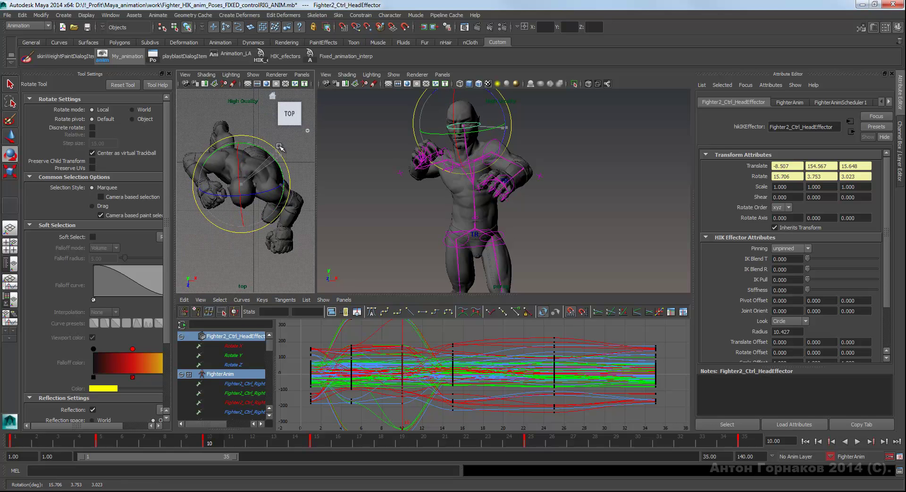
click(433, 116)
drag(433, 117, 434, 116)
mouse_move(496, 143)
alt+mouse_down()
mouse_move(539, 149)
mouse_move(514, 122)
alt+mouse_up()
key(ctrl+z)
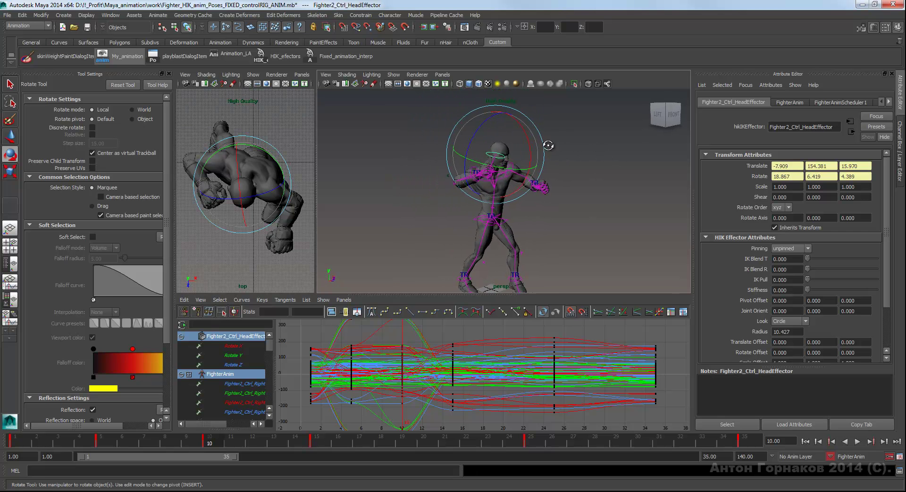
Run the Fixed_animation_interp shelf tool to fix the animation interpolation.
click(571, 140)
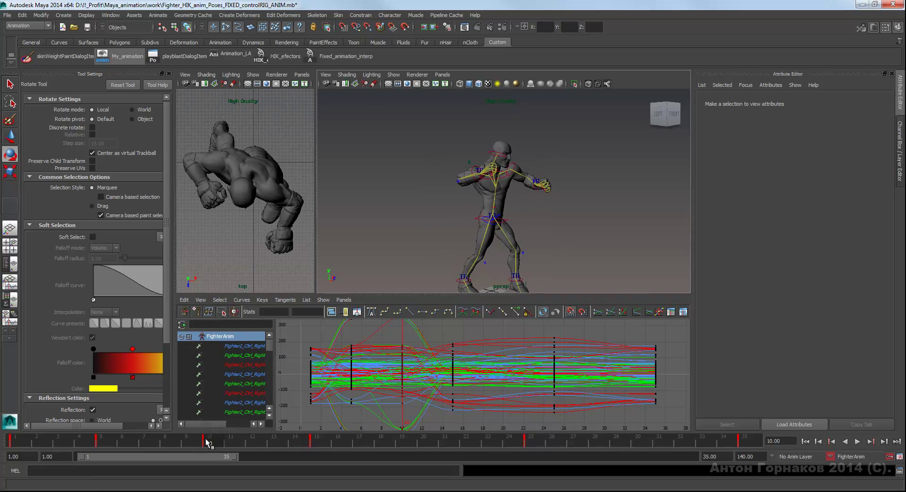
mouse_move(207, 443)
mouse_down()
mouse_move(113, 441)
mouse_move(132, 442)
mouse_up()
click(347, 57)
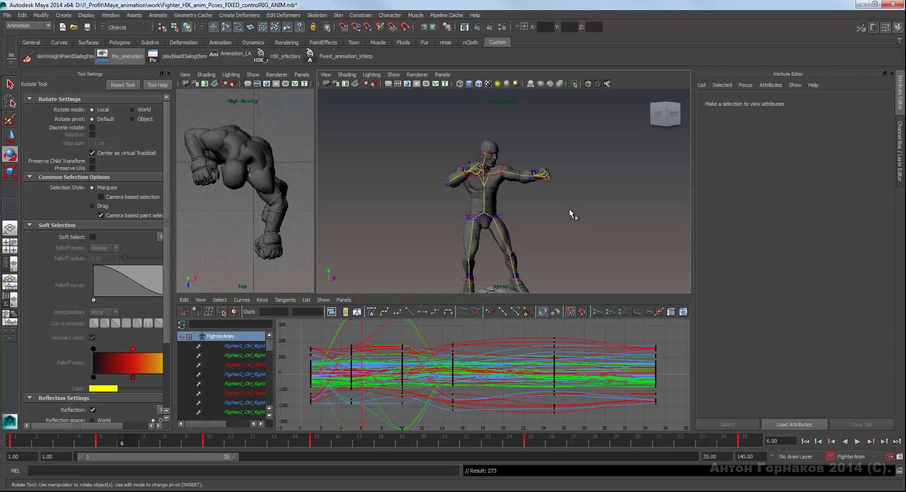
key(ctrl+a)
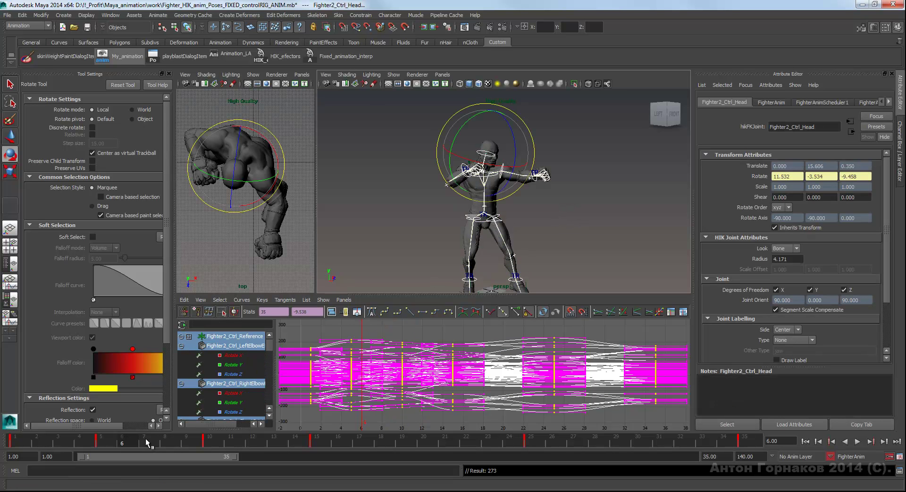
click(144, 441)
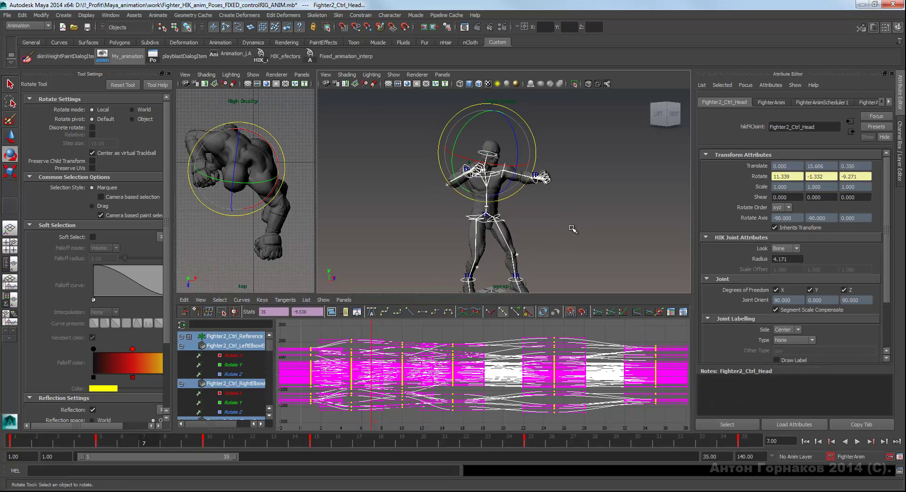
click(545, 238)
Go to frame 15 and zoom in on the extended fist's wrist effector.
mouse_move(104, 438)
mouse_down()
mouse_move(53, 440)
mouse_move(345, 436)
mouse_move(317, 436)
mouse_up()
alt+drag(609, 163, 443, 170)
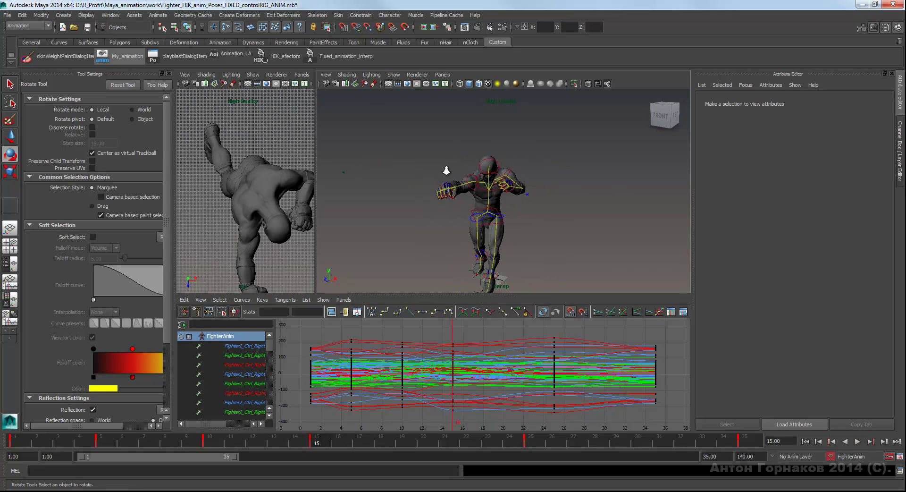
alt+right_drag(444, 170, 597, 170)
alt+middle_drag(597, 170, 565, 178)
alt+drag(566, 179, 523, 181)
click(409, 171)
Unpin Both on the right wrist, left wrist and hips effectors.
right_click(467, 139)
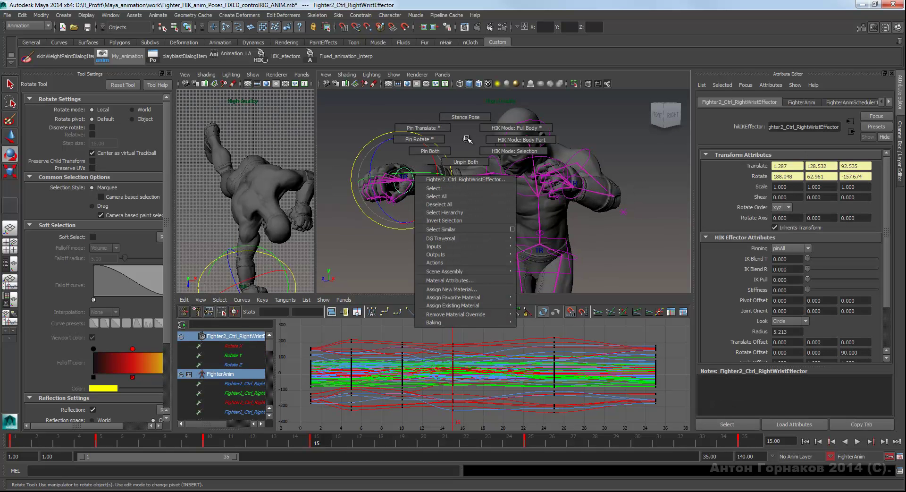
click(466, 162)
alt+drag(466, 162, 605, 165)
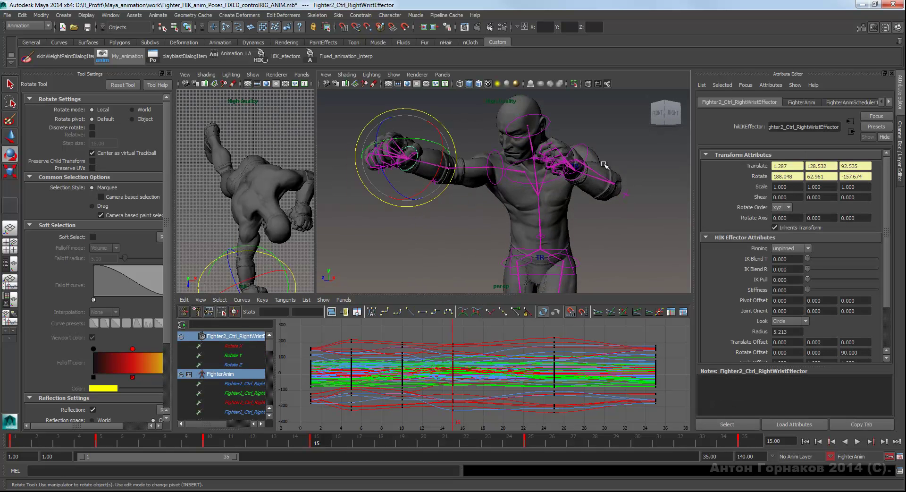
click(580, 182)
right_click(647, 162)
click(640, 189)
click(571, 249)
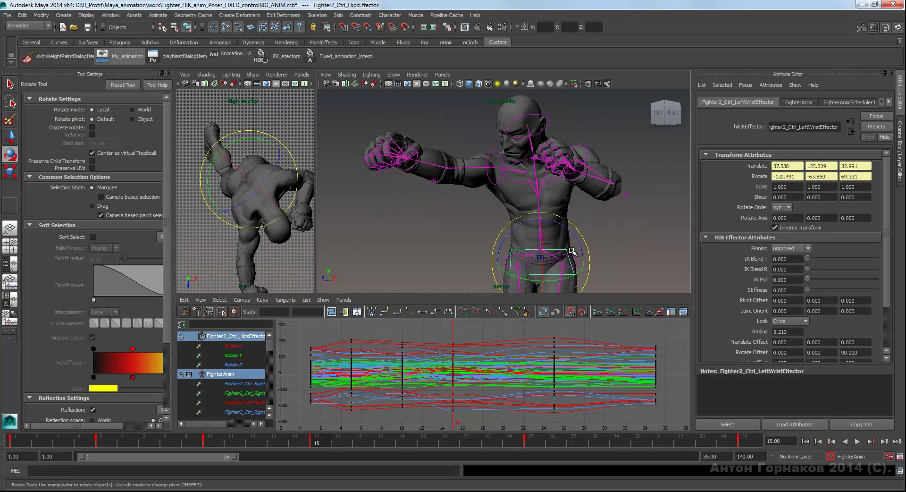
right_click(627, 231)
click(628, 250)
Scrub the timeline and frame the fighter's legs in the perspective view.
mouse_move(623, 223)
alt+mouse_down()
mouse_move(590, 163)
mouse_move(584, 166)
alt+mouse_up()
mouse_move(311, 440)
mouse_down()
mouse_move(105, 426)
mouse_move(220, 429)
mouse_up()
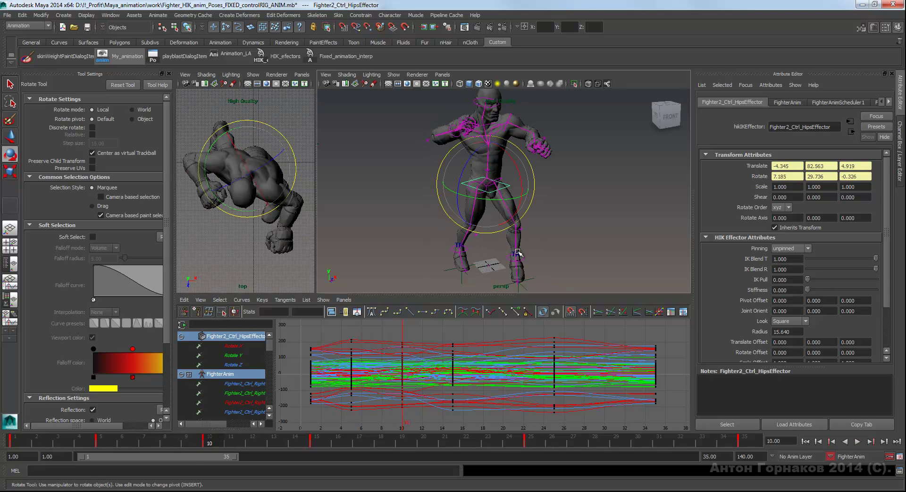
alt+drag(518, 252, 547, 227)
alt+right_drag(546, 226, 586, 218)
alt+drag(585, 218, 529, 200)
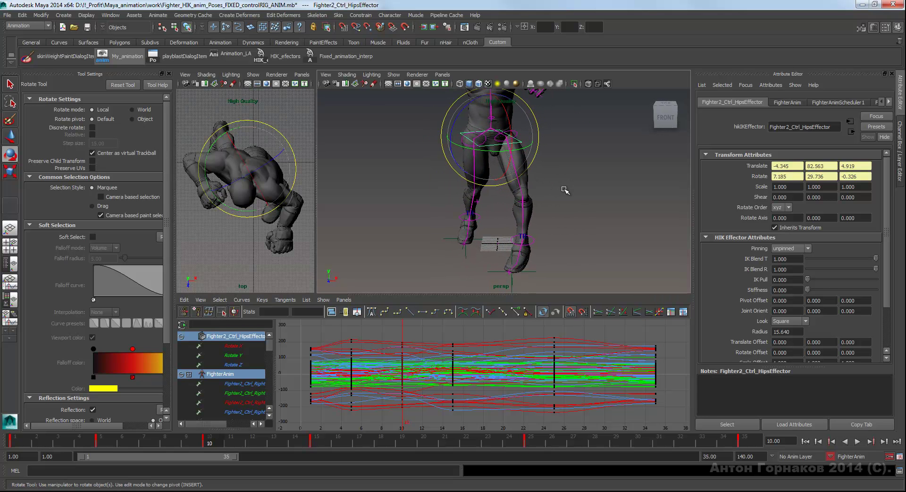
click(528, 203)
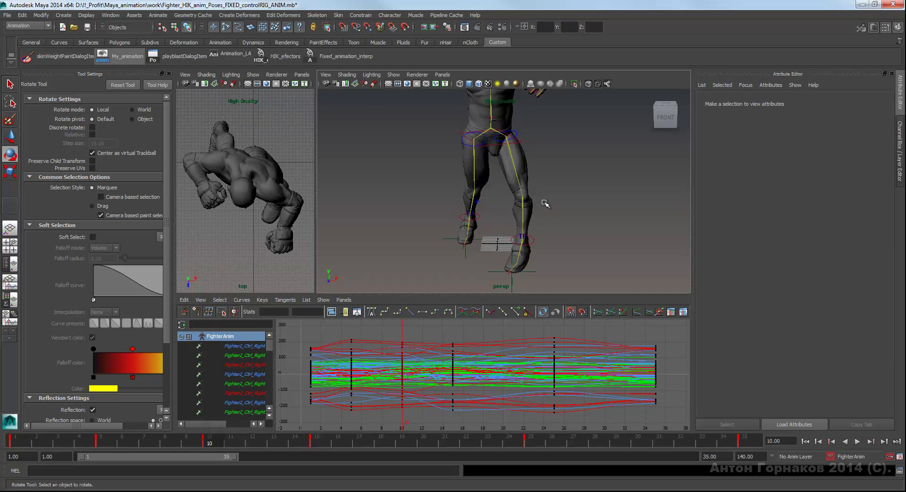
Move the left knee effector inward at frame 10.
click(545, 203)
key(w)
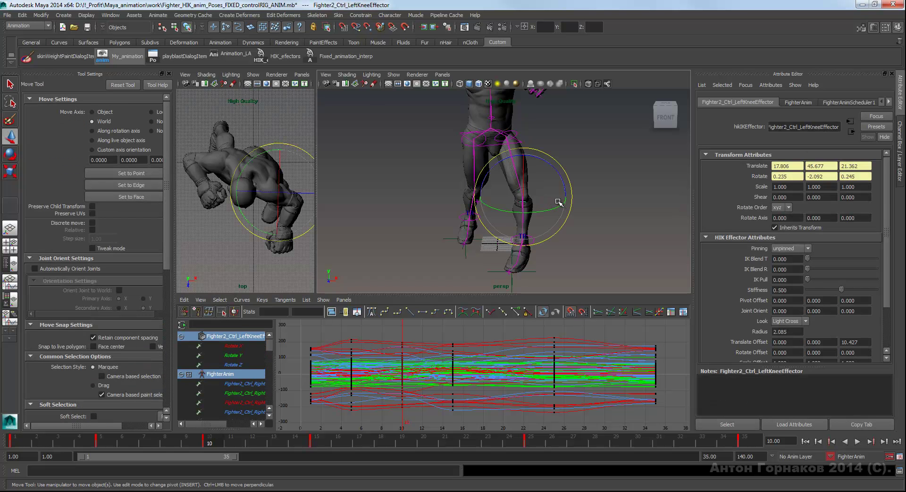
alt+drag(552, 196, 505, 200)
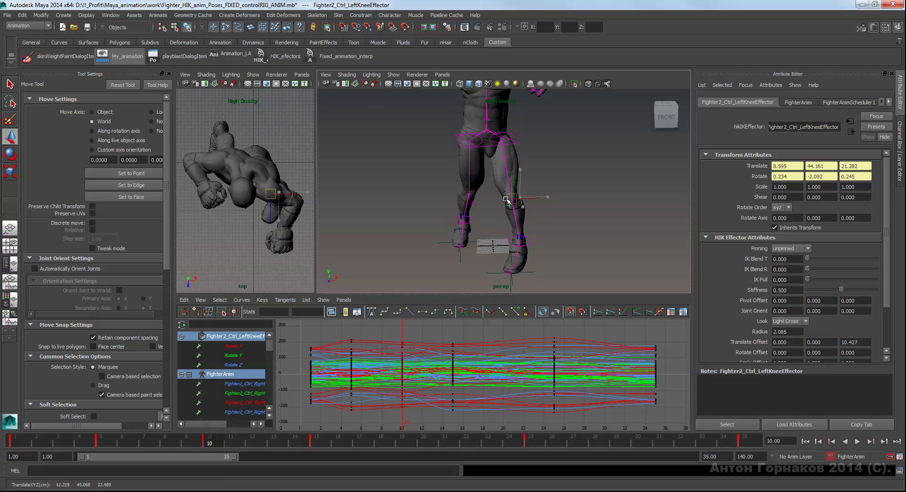
mouse_move(570, 179)
alt+mouse_down()
mouse_move(356, 168)
mouse_move(669, 178)
mouse_move(543, 203)
alt+mouse_up()
alt+right_drag(543, 203, 551, 194)
mouse_move(551, 194)
alt+mouse_down()
mouse_move(530, 189)
mouse_move(538, 189)
mouse_move(513, 218)
alt+mouse_up()
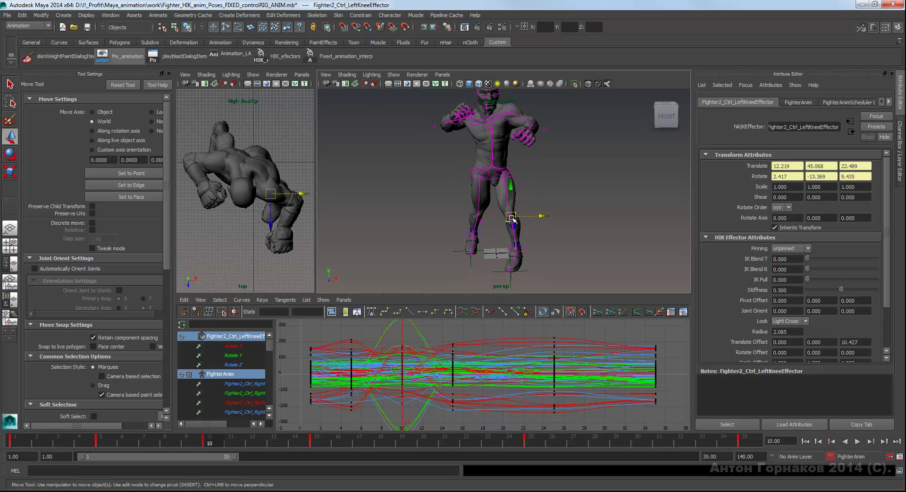
Check the knee pose at frames 5, 15 and 10, ending on frame 15.
click(101, 443)
mouse_move(501, 212)
alt+mouse_down()
mouse_move(477, 231)
mouse_move(525, 213)
alt+mouse_up()
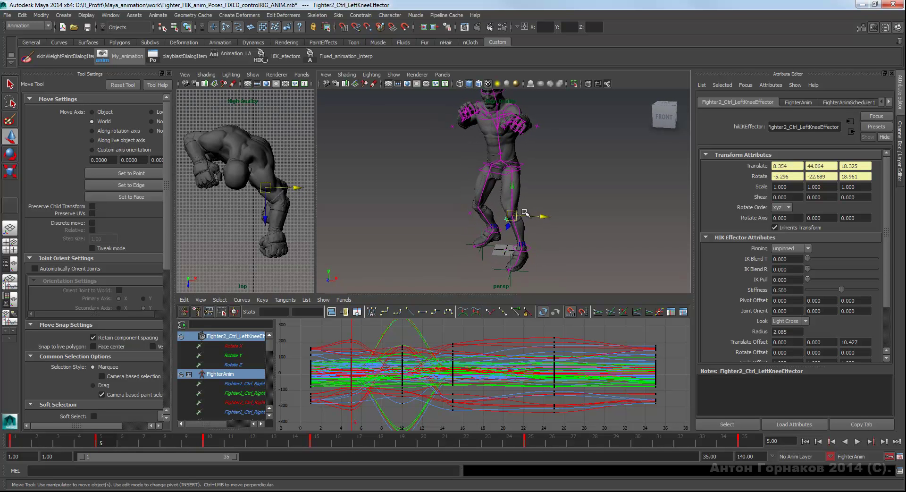
alt+drag(456, 249, 471, 253)
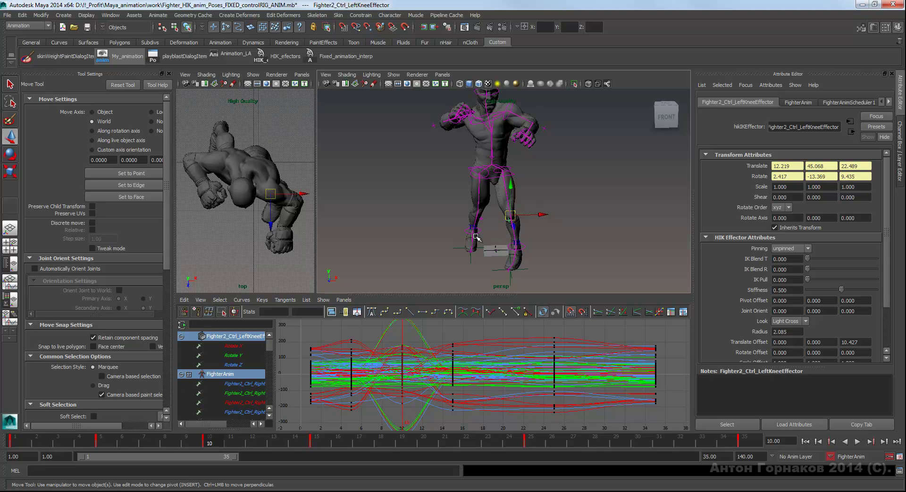
click(315, 443)
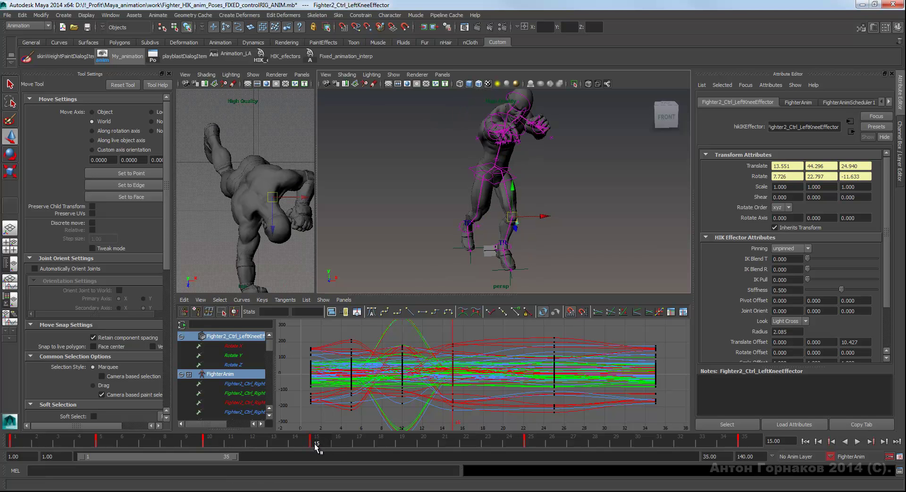
alt+drag(542, 239, 548, 245)
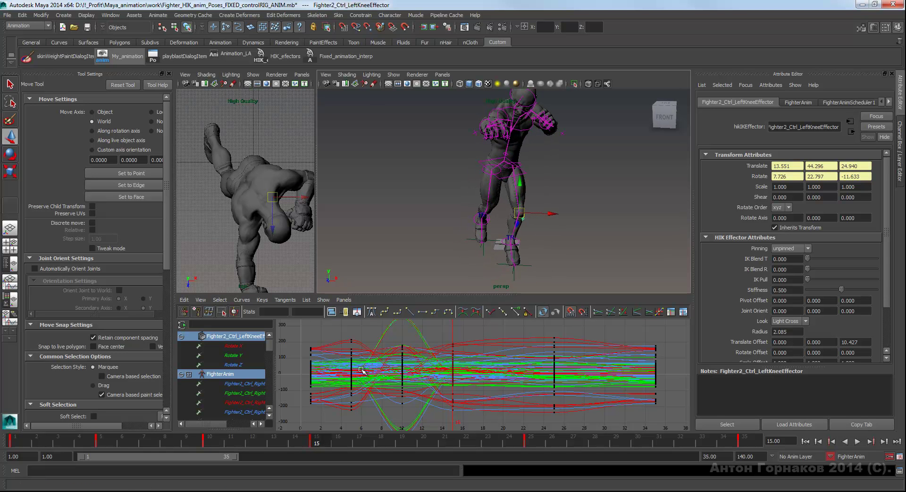
click(208, 443)
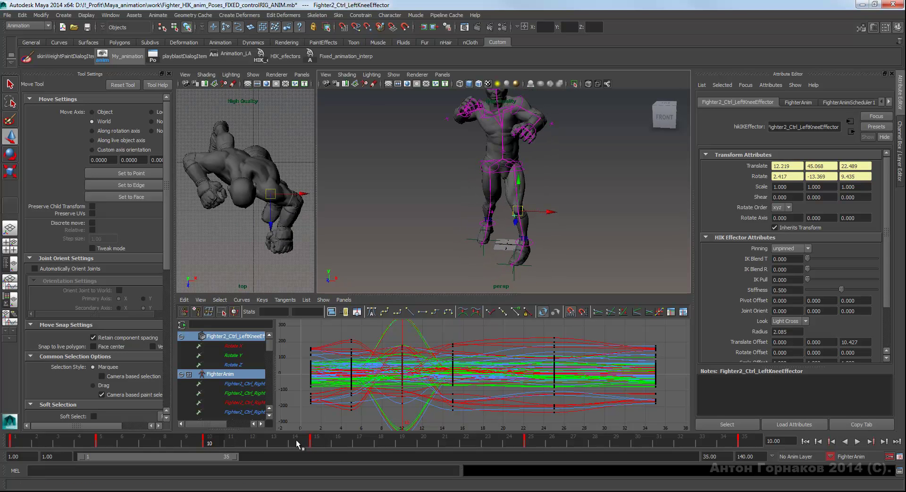
click(314, 444)
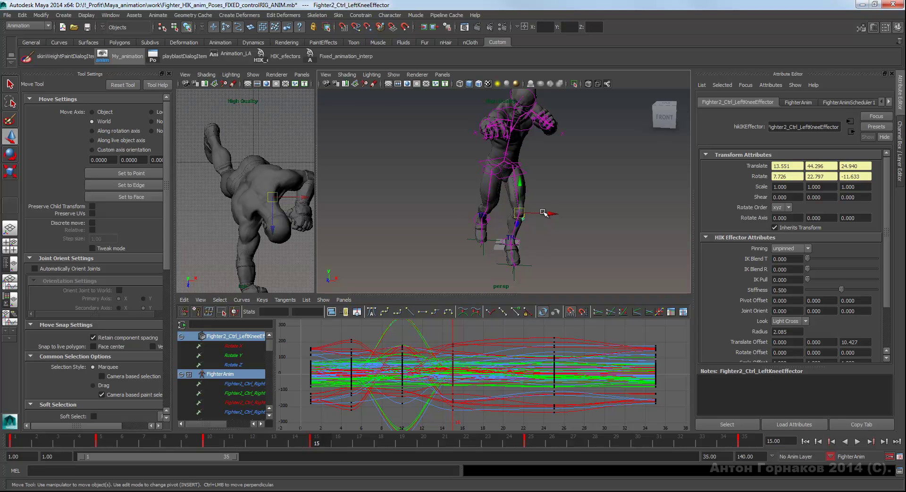
alt+drag(517, 184, 632, 186)
mouse_move(511, 163)
alt+mouse_down()
mouse_move(539, 173)
mouse_move(425, 171)
mouse_move(628, 170)
mouse_move(536, 189)
alt+mouse_up()
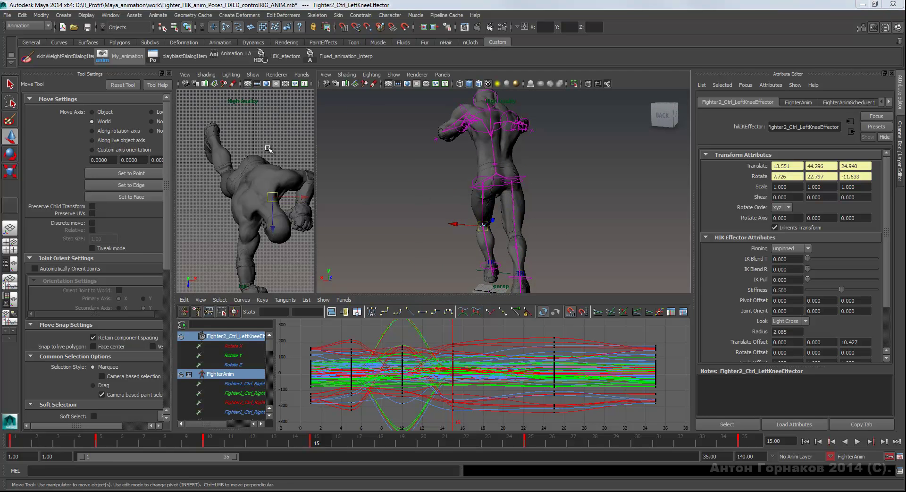
Rotate the hips effector to turn the fighter's upper body into the jab.
key(space)
mouse_move(268, 150)
mouse_down()
mouse_move(272, 174)
mouse_move(293, 185)
mouse_up()
key(space)
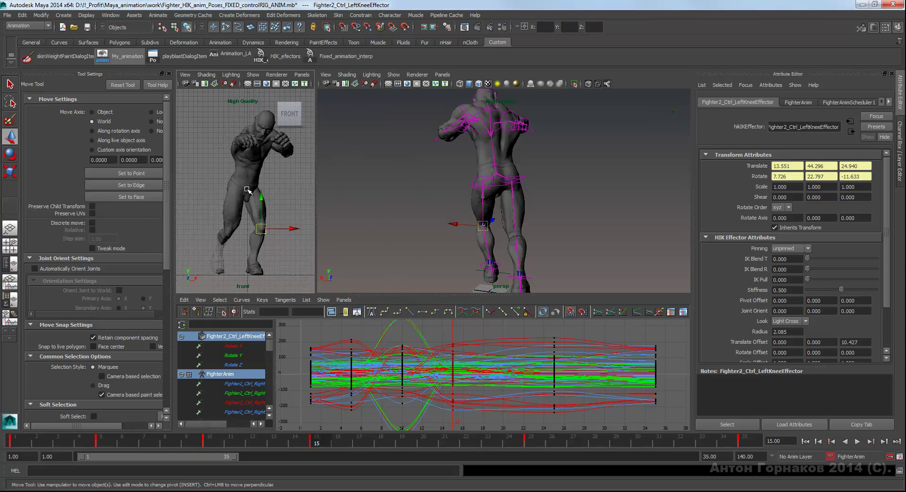
click(499, 184)
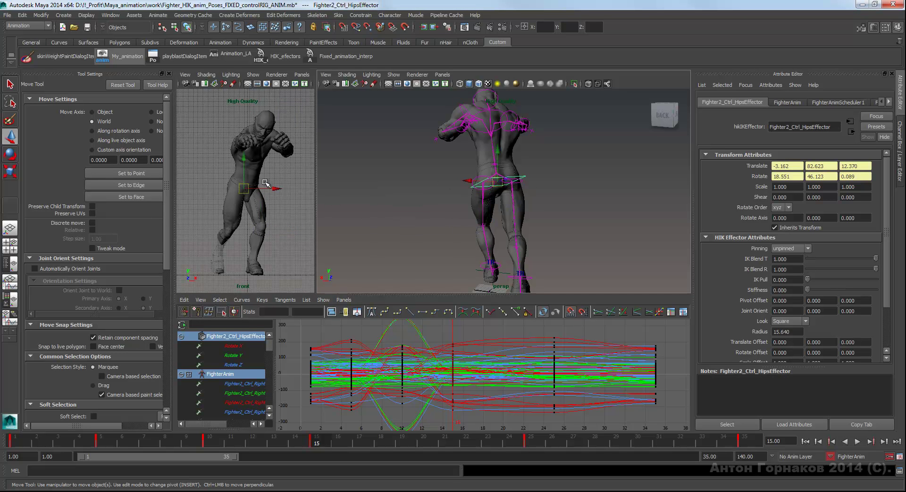
key(e)
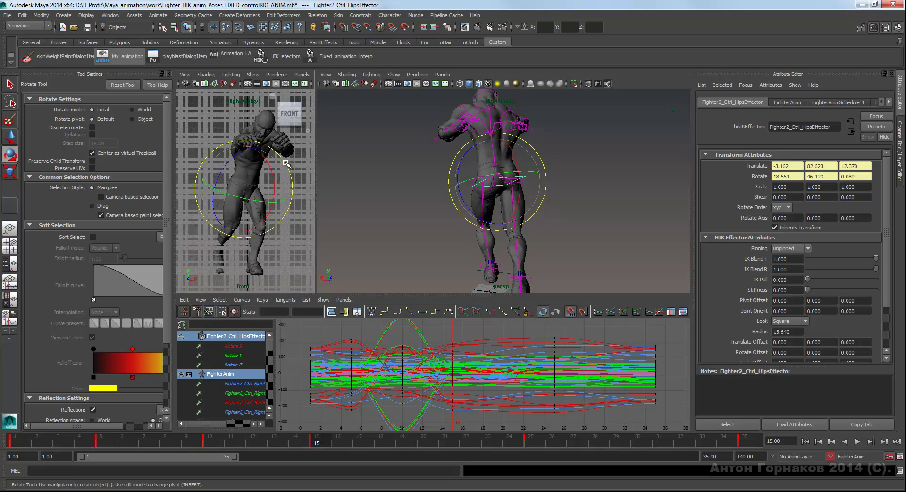
drag(286, 160, 280, 152)
mouse_move(425, 151)
alt+mouse_down()
mouse_move(455, 146)
mouse_move(356, 142)
mouse_move(538, 156)
mouse_move(505, 168)
mouse_move(533, 170)
mouse_move(512, 171)
alt+mouse_up()
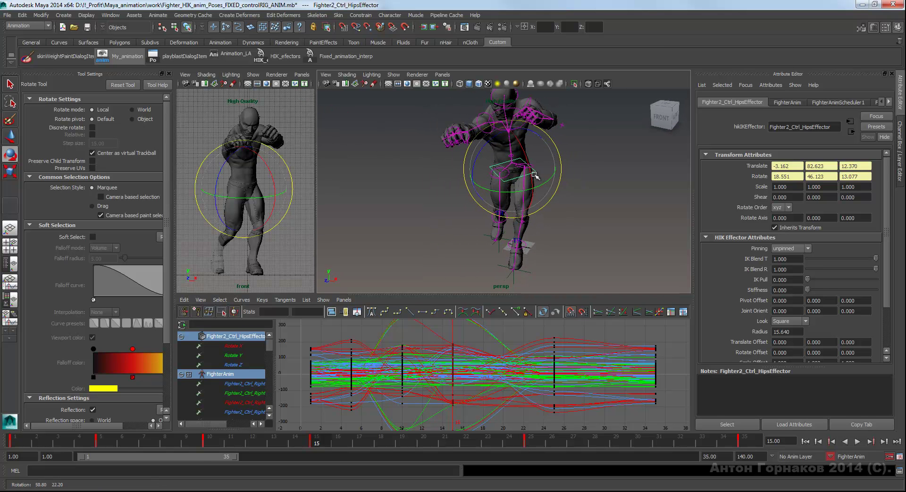
Switch the left panel's camera and rotate the hips further, to 20.233, 50.702, 14.336.
alt+click(286, 143)
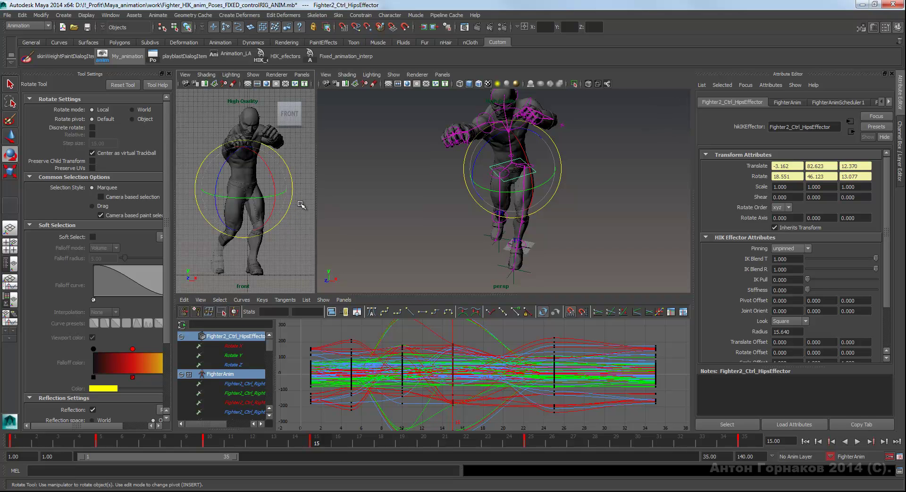
key(space)
drag(301, 206, 262, 204)
alt+middle_drag(282, 246, 274, 208)
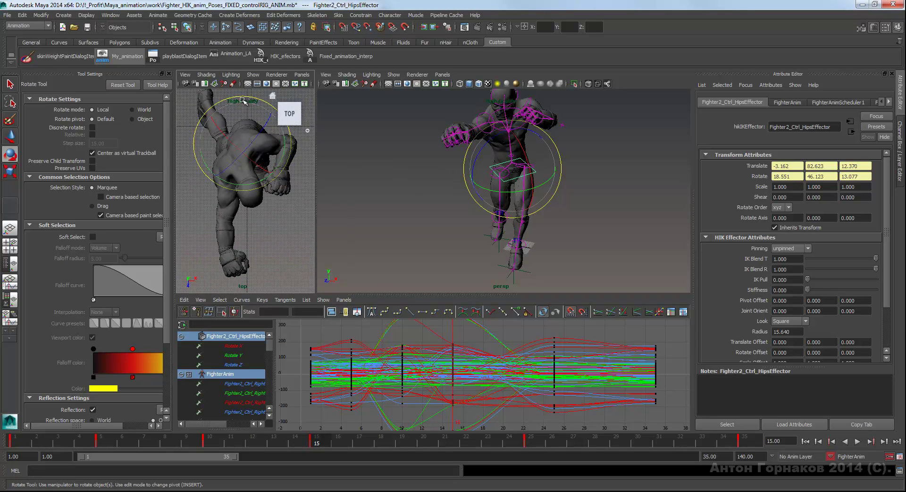
alt+middle_drag(288, 164, 289, 184)
drag(290, 150, 282, 213)
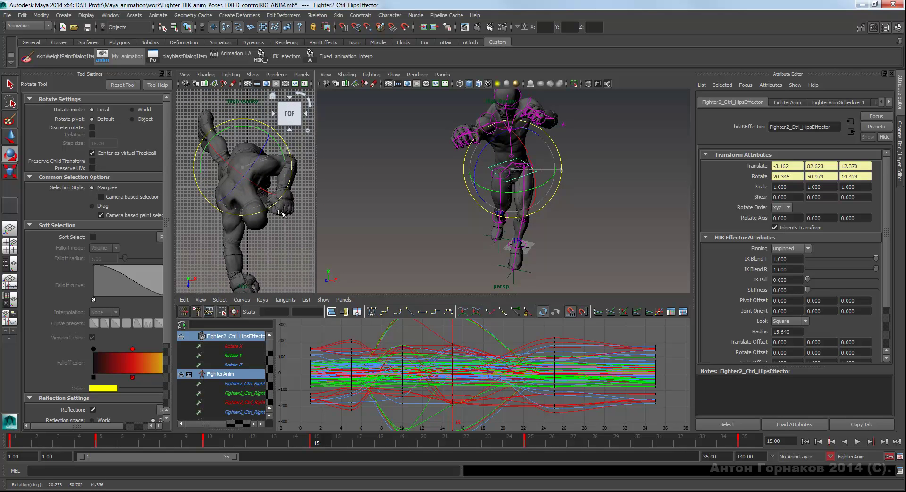
alt+middle_drag(281, 213, 276, 177)
alt+drag(254, 271, 296, 250)
mouse_move(590, 158)
alt+mouse_down()
mouse_move(658, 146)
mouse_move(504, 151)
mouse_move(567, 171)
alt+mouse_up()
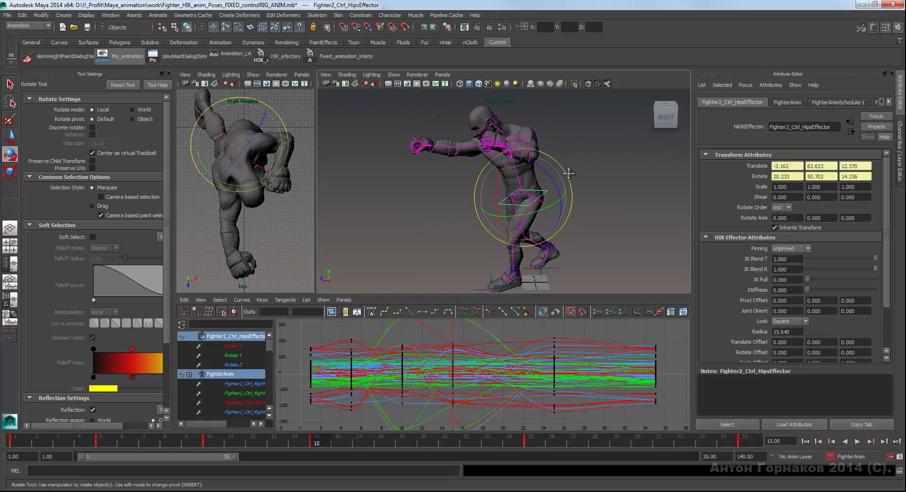
Deselect the rig and play the animation with Alt+V, stopping around frame 12.
click(584, 156)
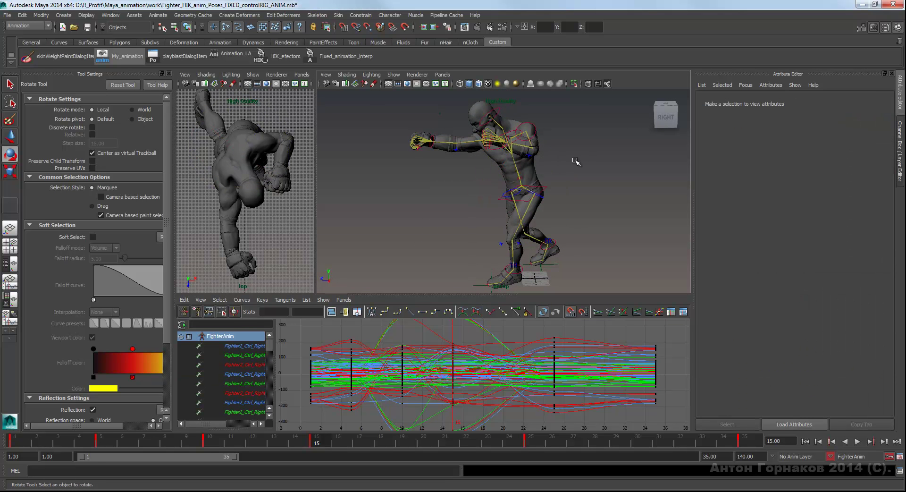
key(alt+v)
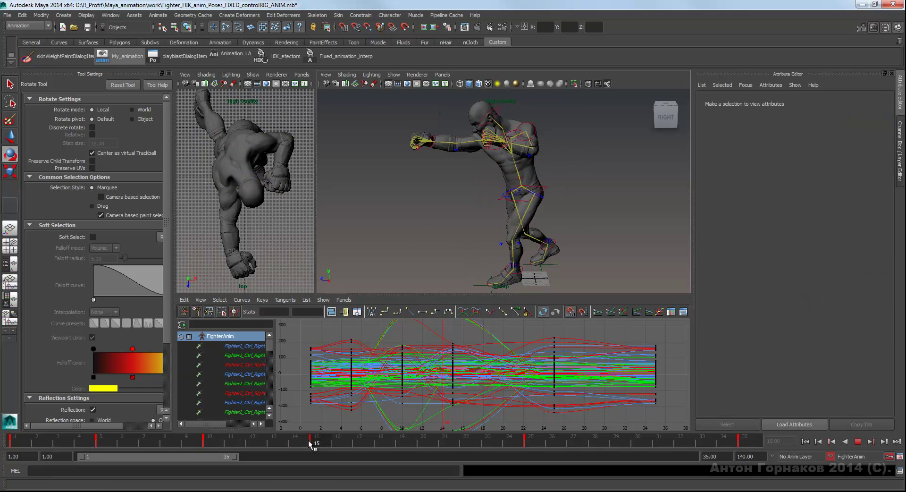
click(253, 444)
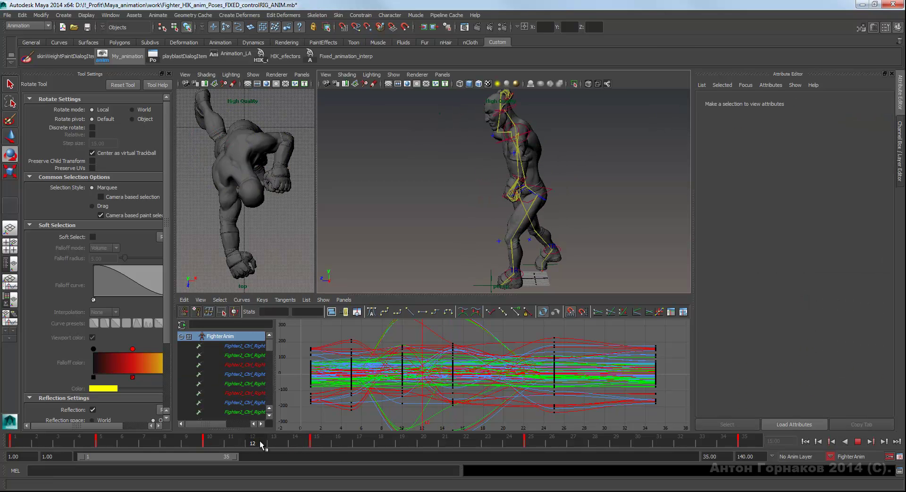
click(355, 57)
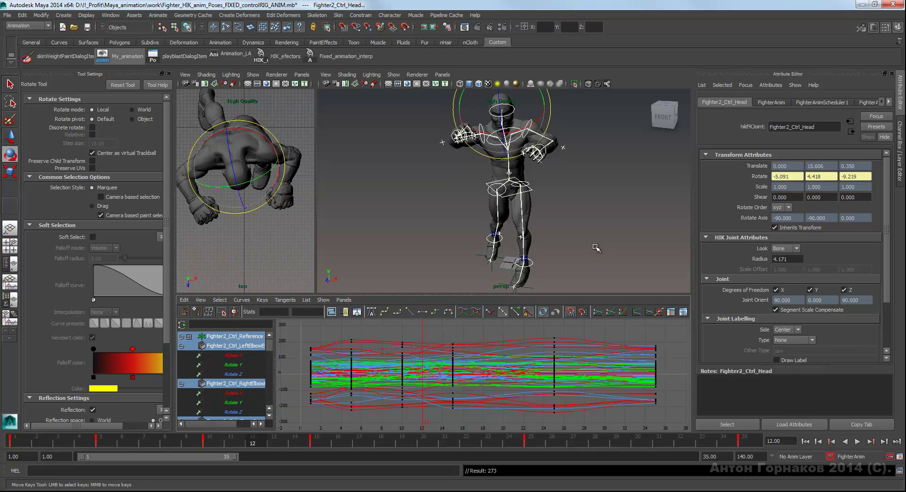
click(598, 248)
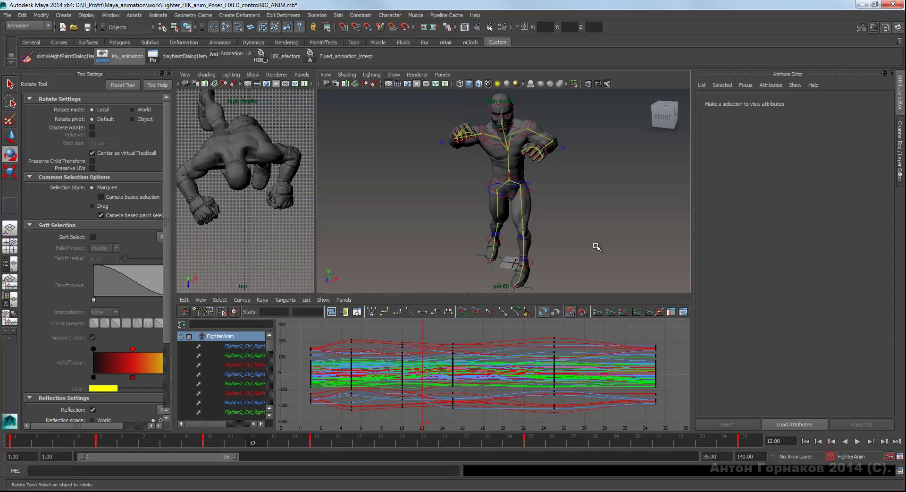
key(alt+v)
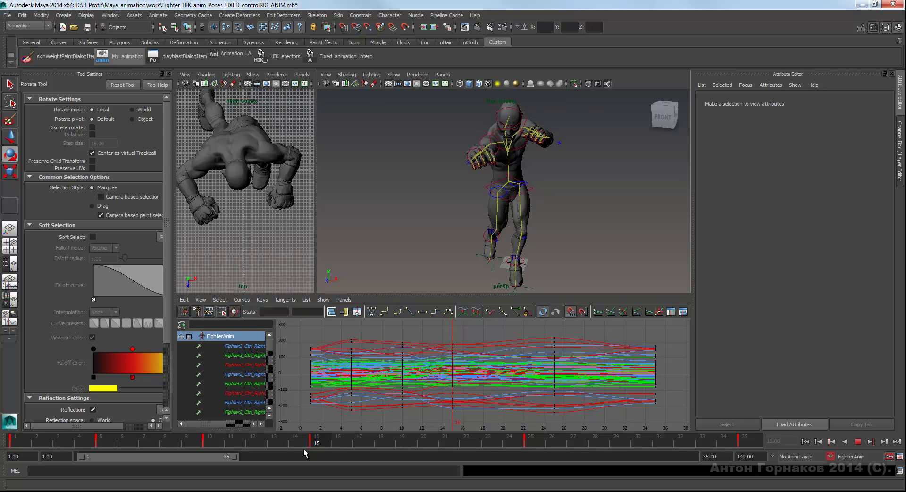
click(304, 446)
Review the jab from front and side around frames 19–21, ending at frame 20.
mouse_move(603, 181)
alt+mouse_down()
mouse_move(614, 184)
mouse_move(546, 183)
mouse_move(627, 182)
mouse_move(548, 177)
alt+mouse_up()
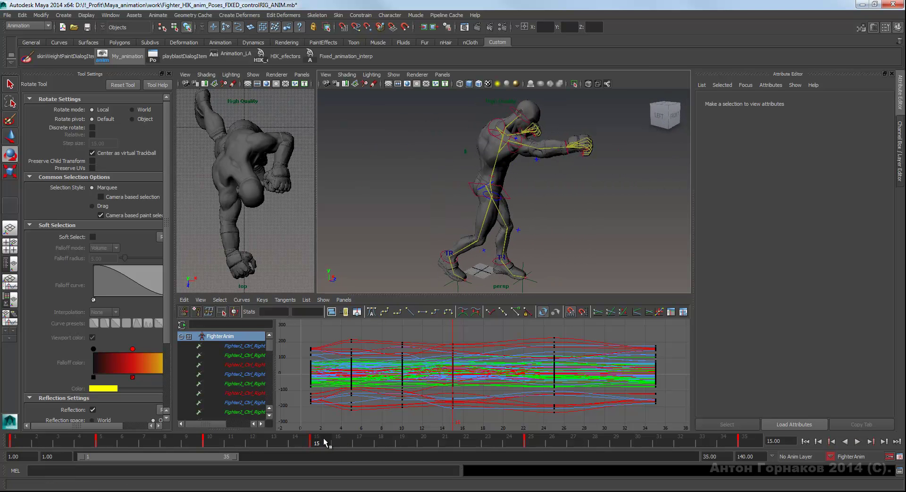
drag(330, 437, 445, 440)
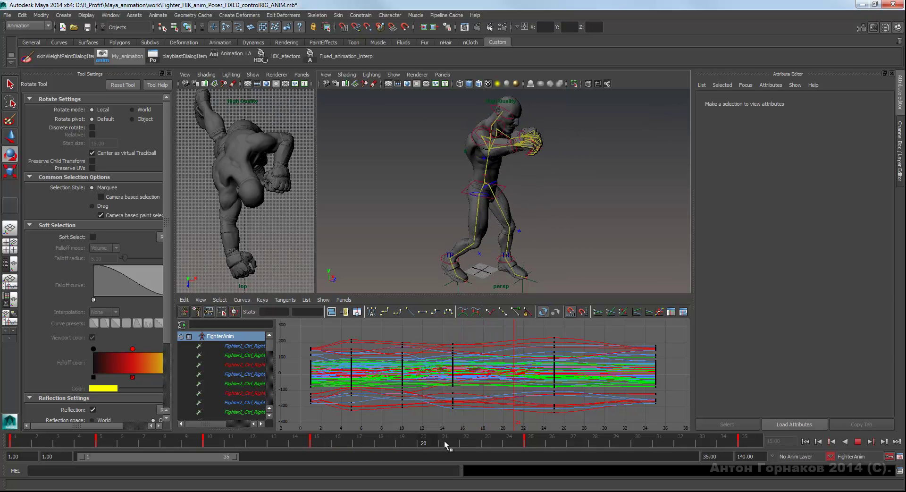
mouse_move(589, 175)
alt+mouse_down()
mouse_move(543, 178)
mouse_move(556, 215)
alt+mouse_up()
key(alt+v)
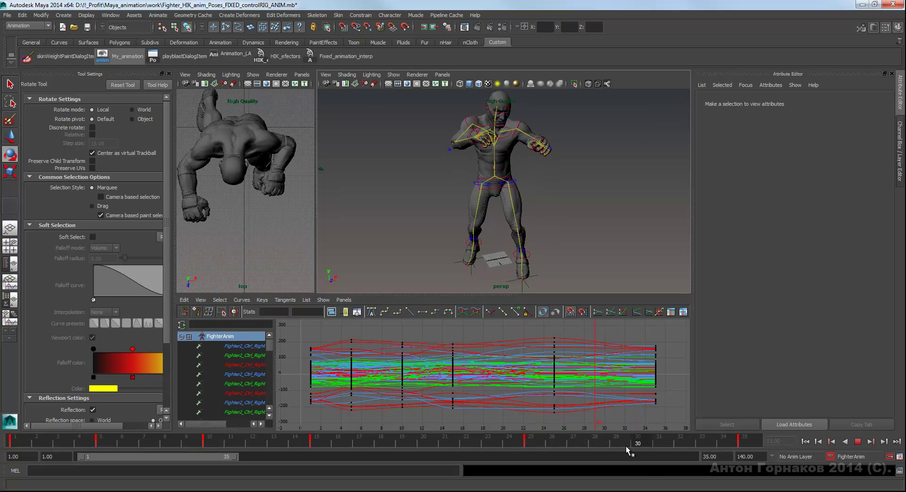
drag(463, 442, 409, 442)
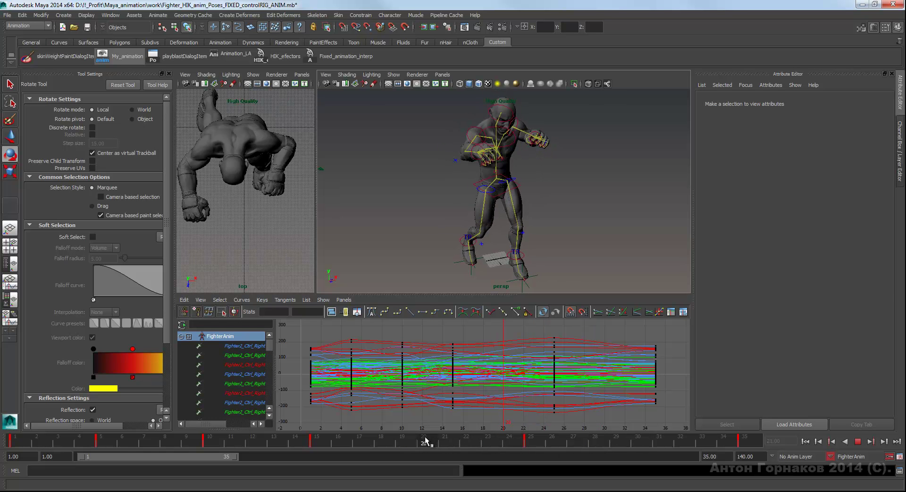
click(424, 442)
alt+drag(523, 210, 618, 184)
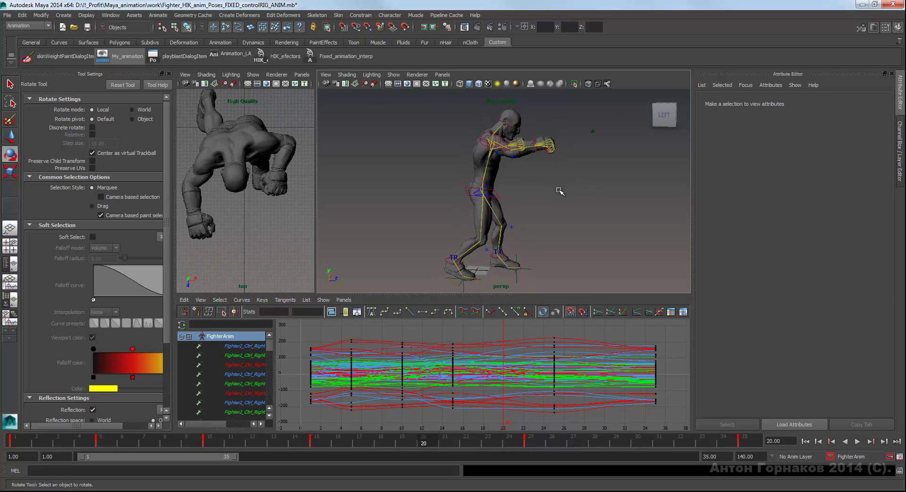
key(alt+v)
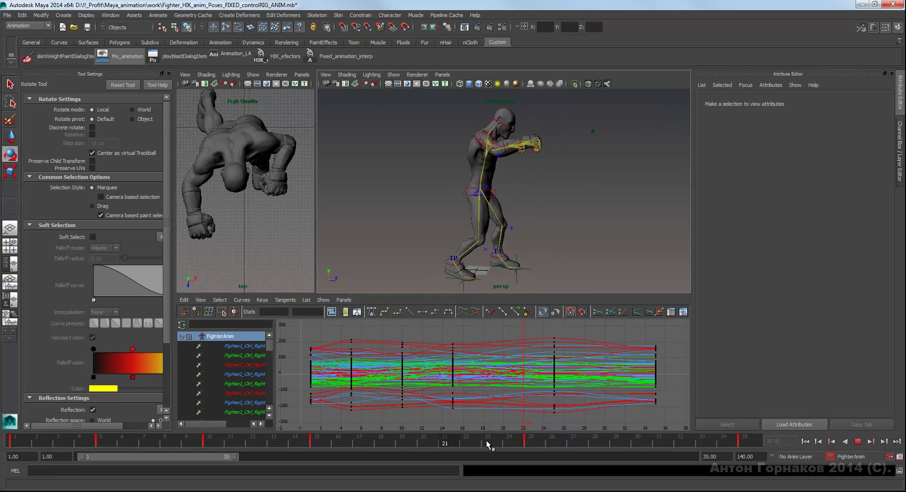
drag(494, 441, 426, 444)
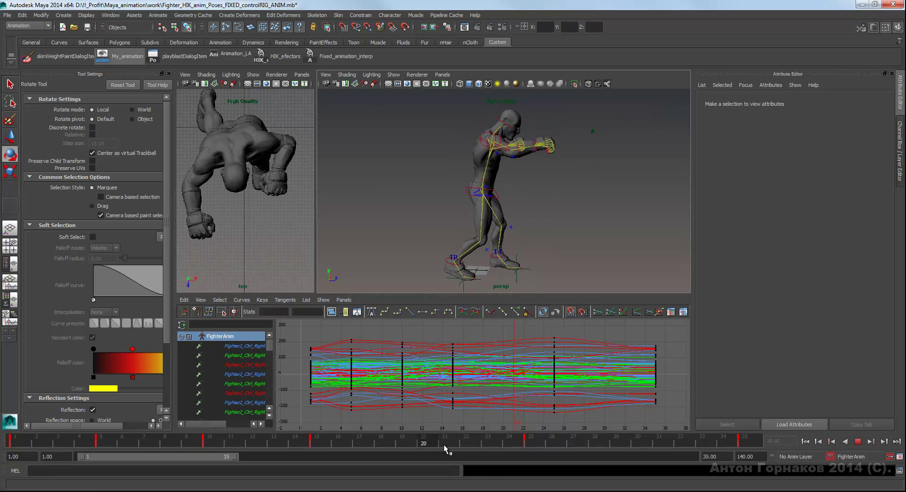
key(alt+v)
mouse_move(524, 188)
alt+mouse_down()
mouse_move(561, 187)
mouse_move(573, 203)
mouse_move(549, 211)
alt+mouse_up()
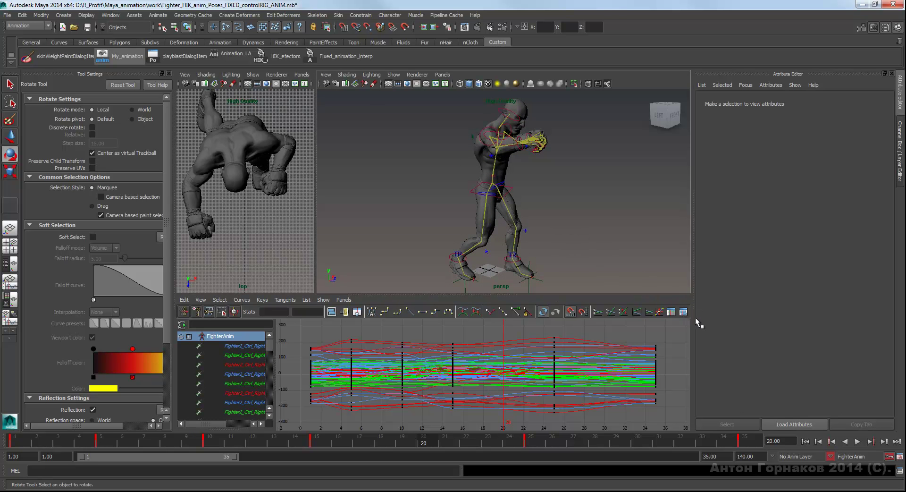
In the Trax Editor, uncheck Activate Keys on F_strike_Jab and scrub to frame 16.
click(683, 312)
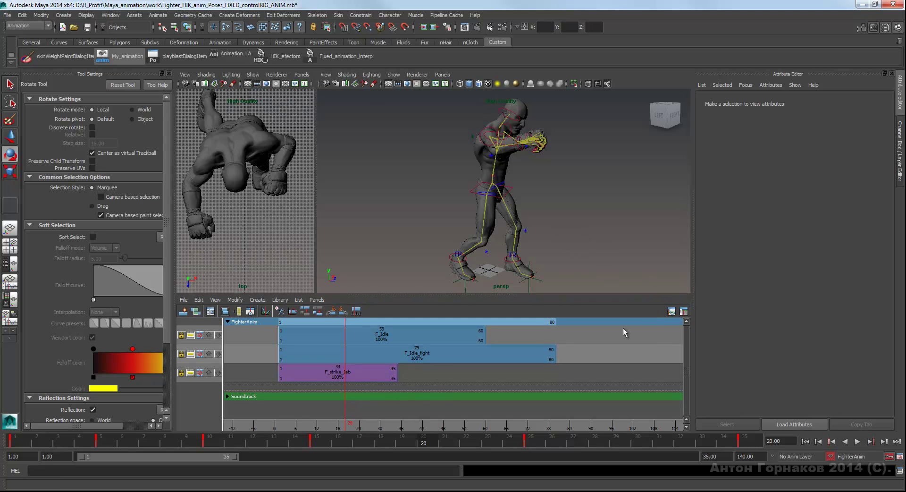
right_click(363, 372)
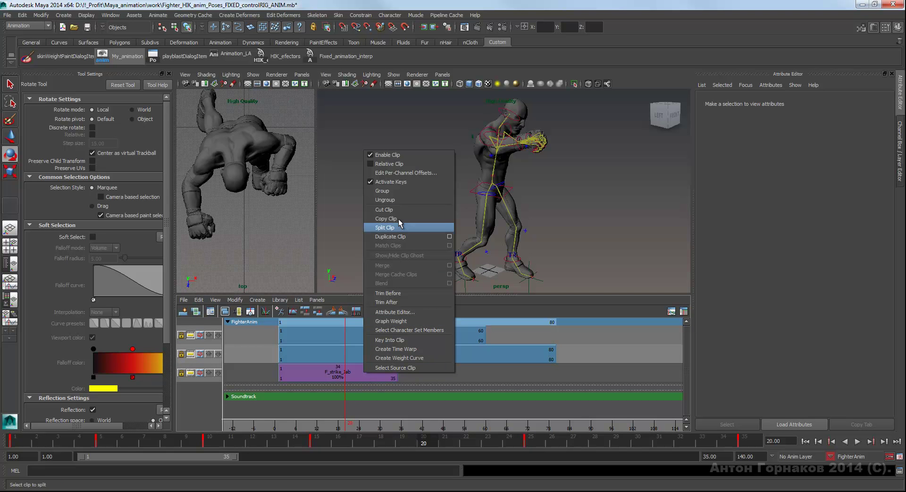
click(384, 183)
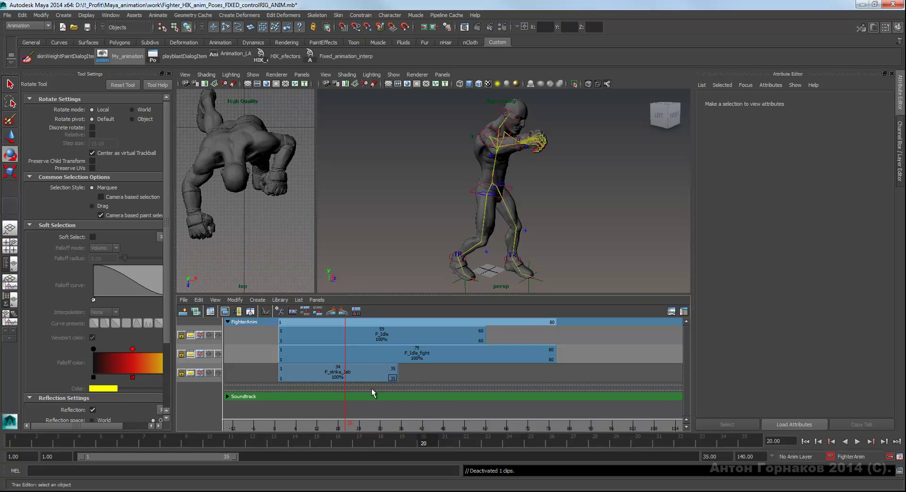
drag(415, 441, 342, 442)
Set the current character to None, then back to FighterAnim.
click(831, 458)
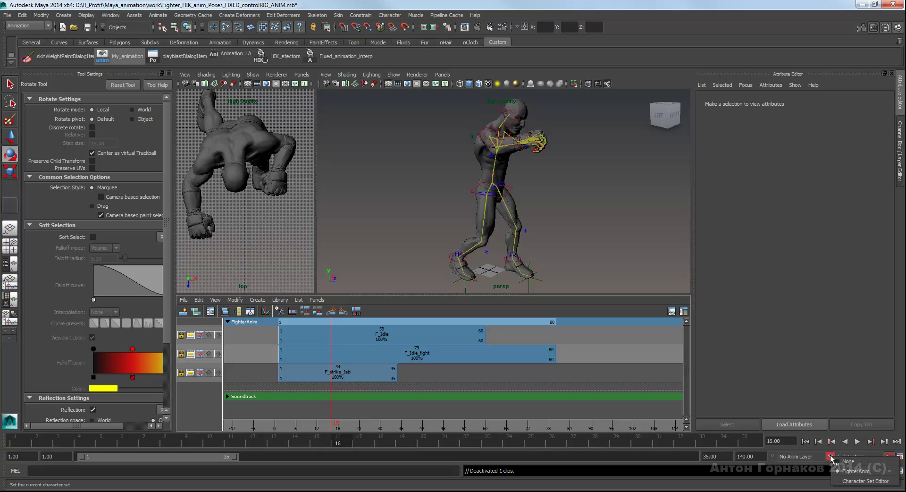
click(833, 468)
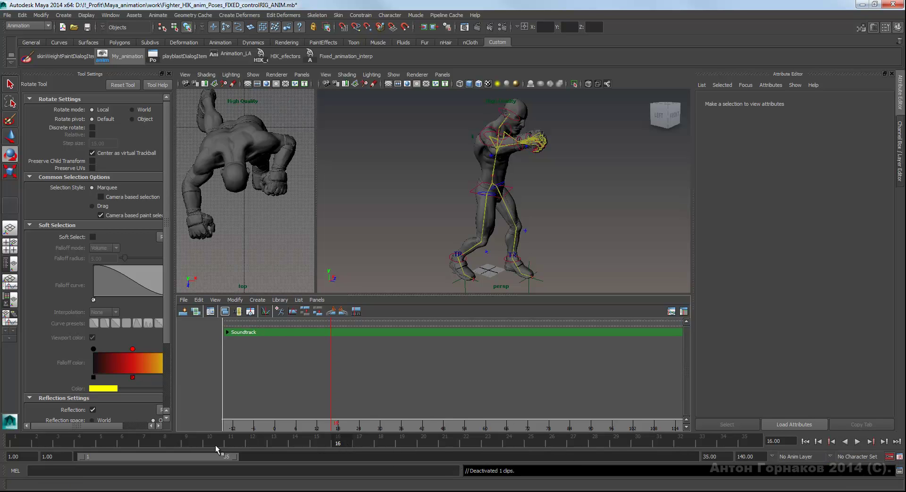
drag(324, 444, 186, 443)
click(831, 457)
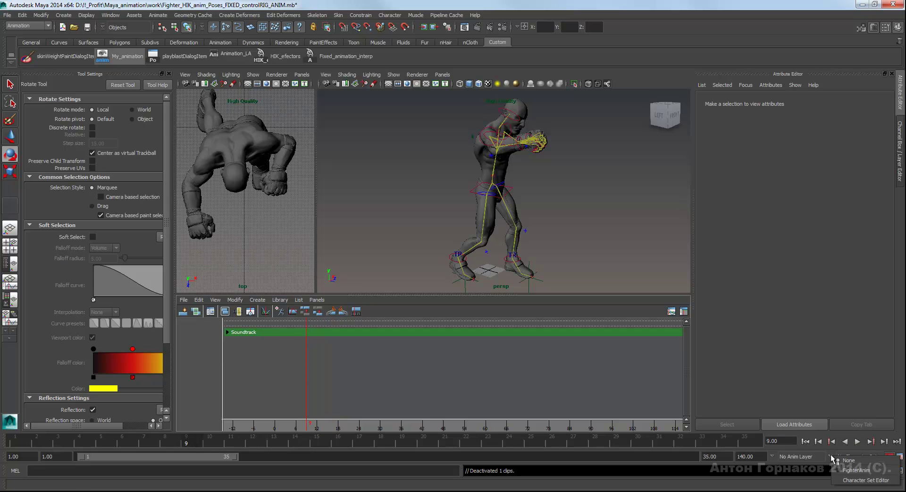
click(839, 471)
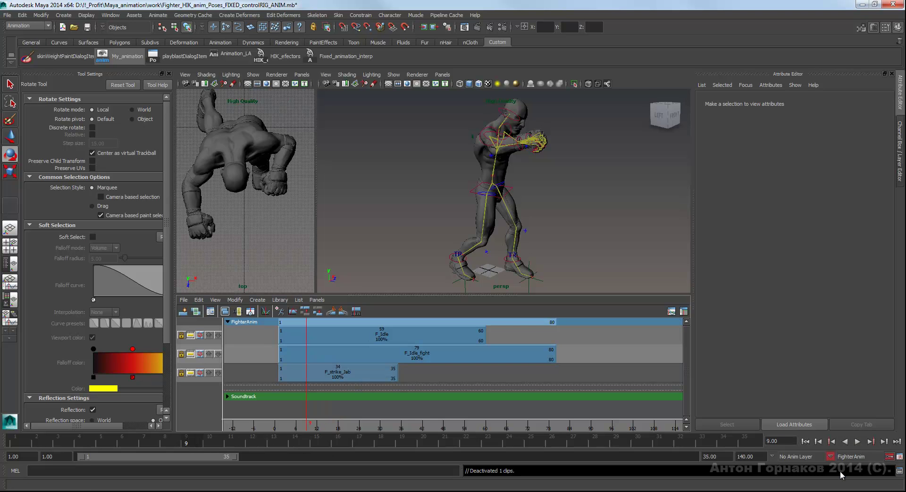
Uncheck Enable Clip on F_strike_Jab and scrub through frames 5 to 7.
click(345, 373)
right_drag(345, 373, 321, 386)
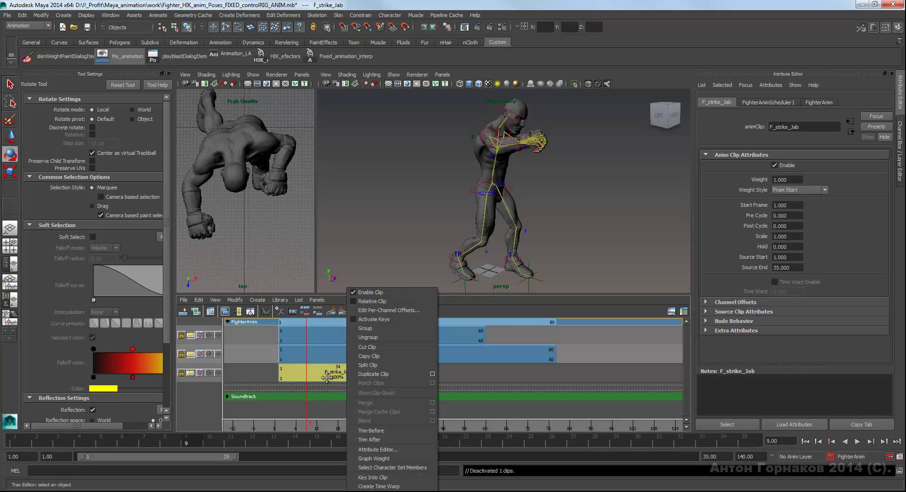
drag(24, 444, 107, 444)
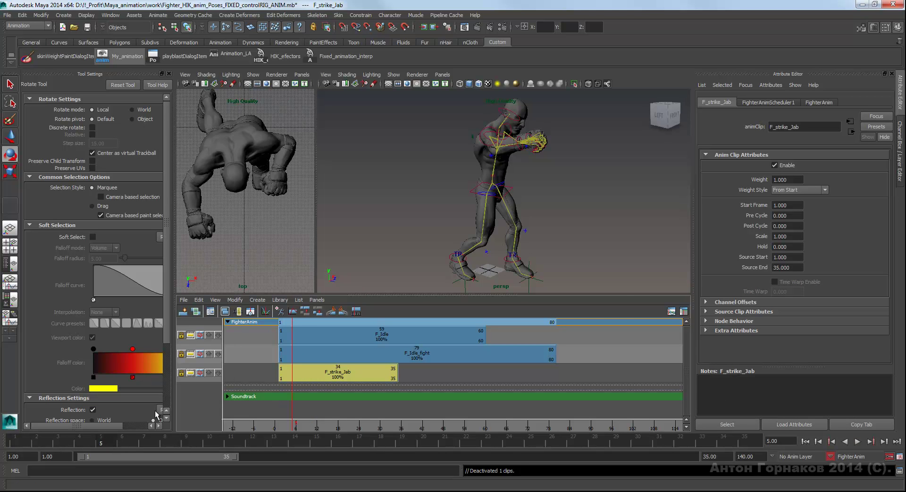
drag(137, 445, 147, 444)
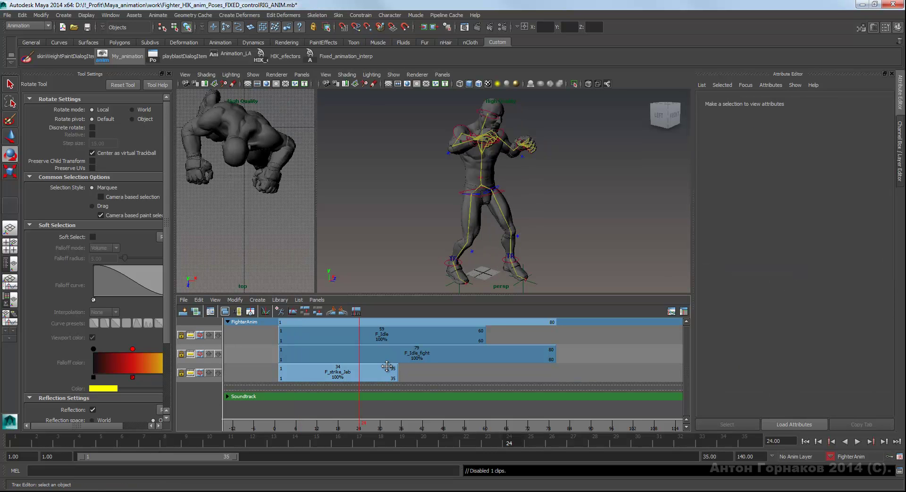
Mute the F_strike_Jab track, check frame 5, unmute it and scrub back to frame 3.
click(191, 374)
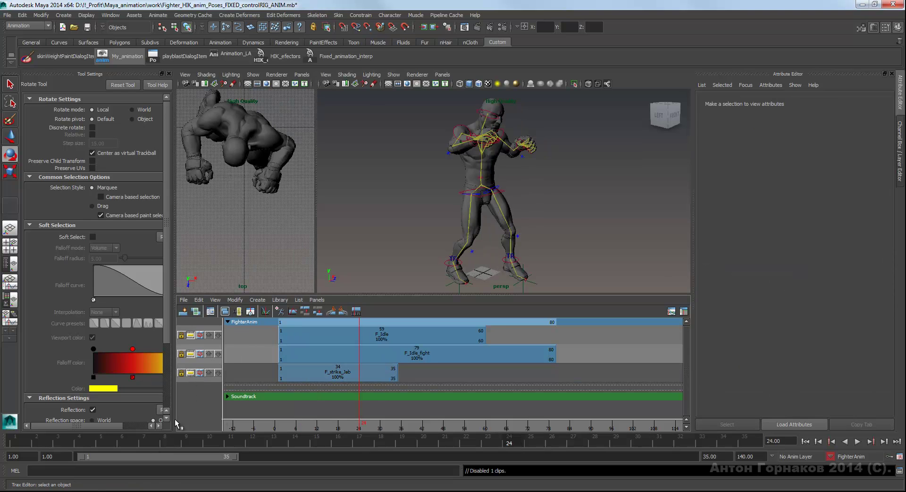
drag(11, 442, 100, 443)
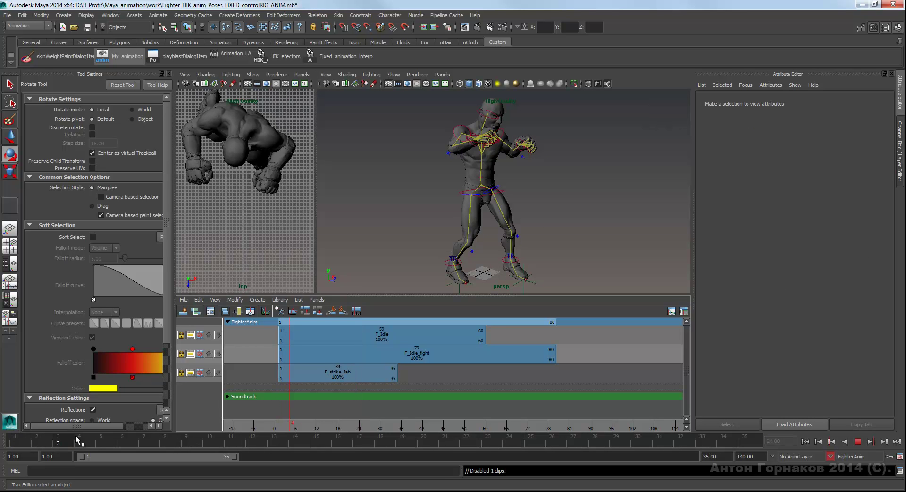
click(190, 374)
mouse_move(70, 440)
mouse_down()
mouse_move(48, 438)
mouse_move(70, 439)
mouse_up()
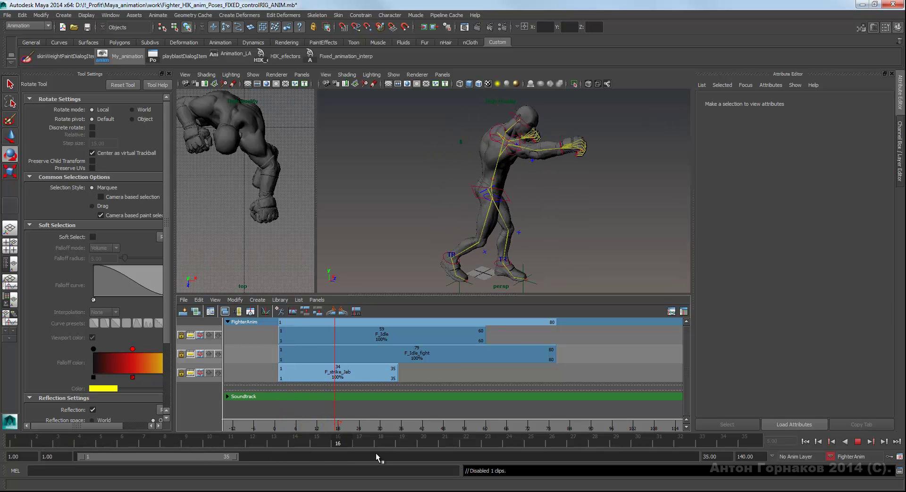
drag(202, 440, 69, 441)
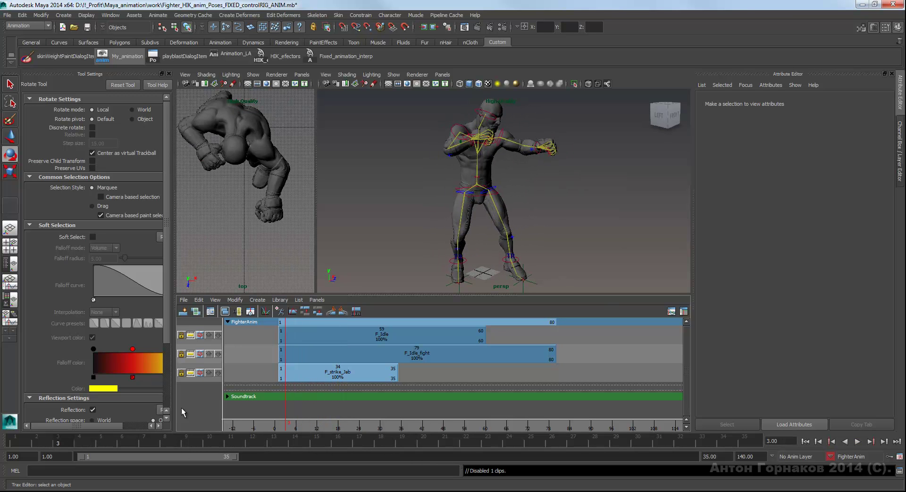
Insert a track above and drag the F_strike_Jab clip up into it.
right_click(423, 375)
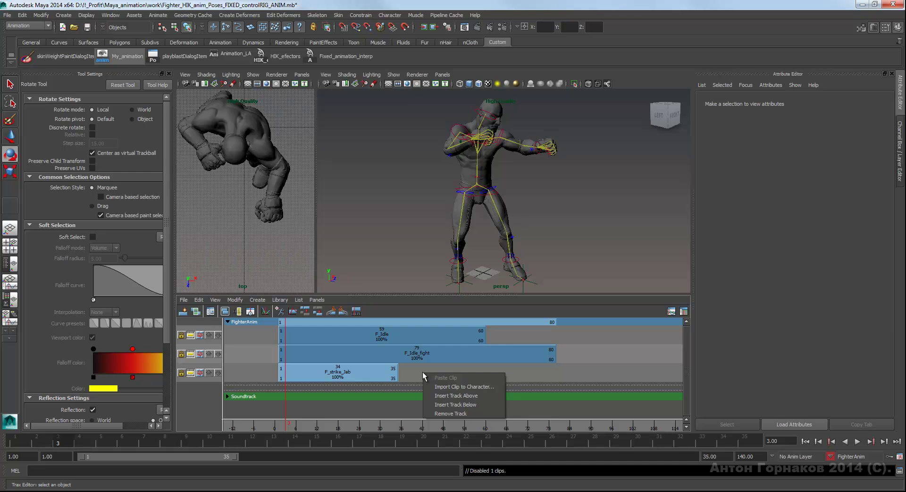
click(437, 401)
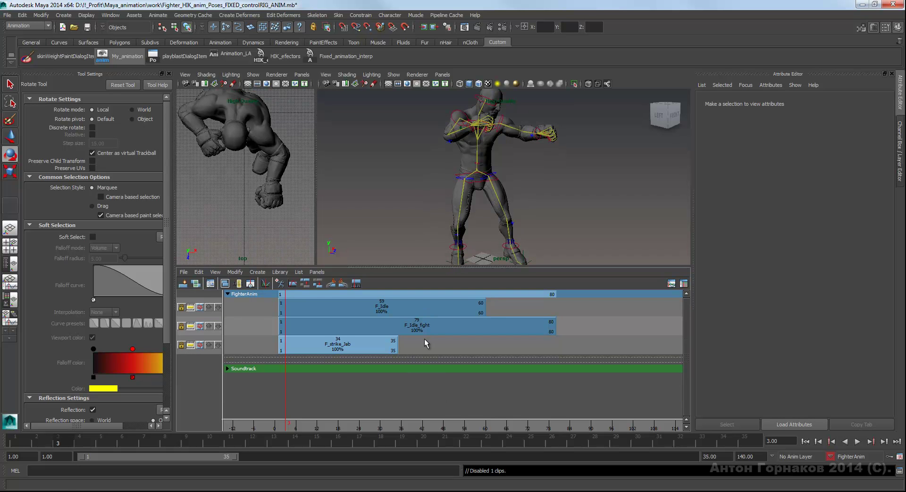
right_click(419, 344)
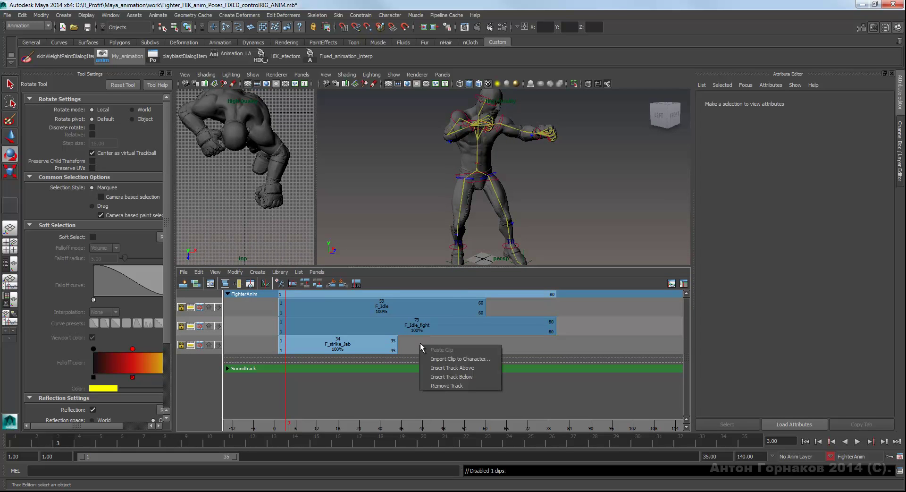
click(436, 369)
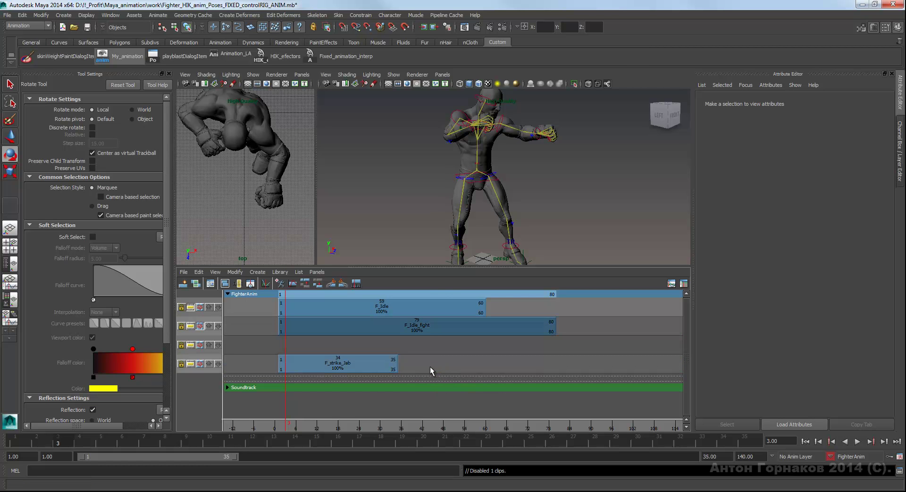
drag(350, 364, 350, 352)
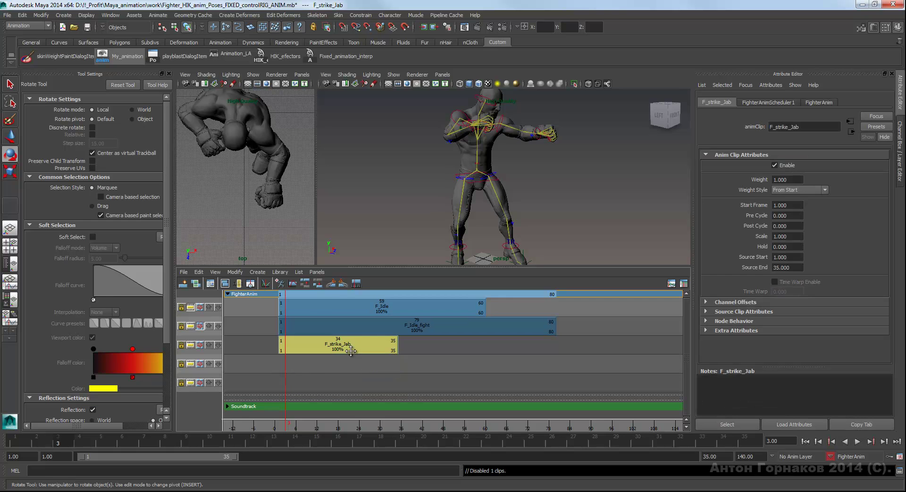
click(388, 369)
Select the F_strike_Jab, F_Idle_fight and empty tracks, then deselect the F_strike_Jab clip.
click(191, 347)
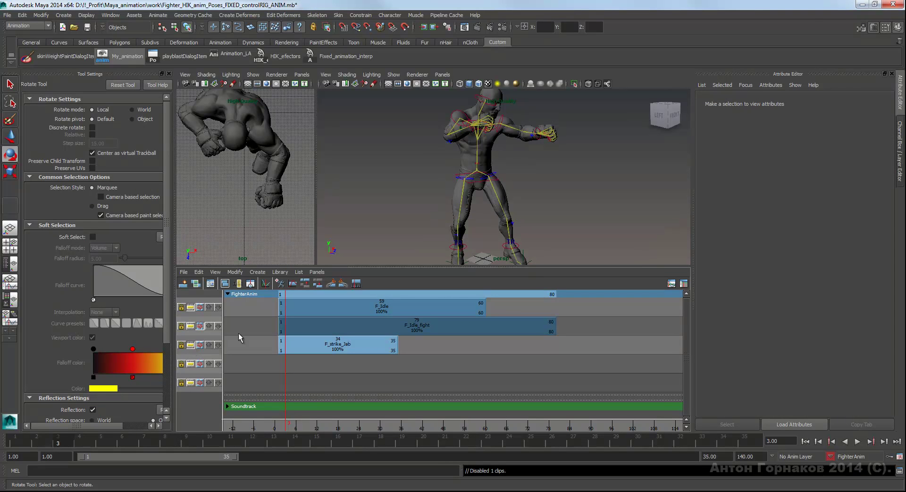
click(191, 326)
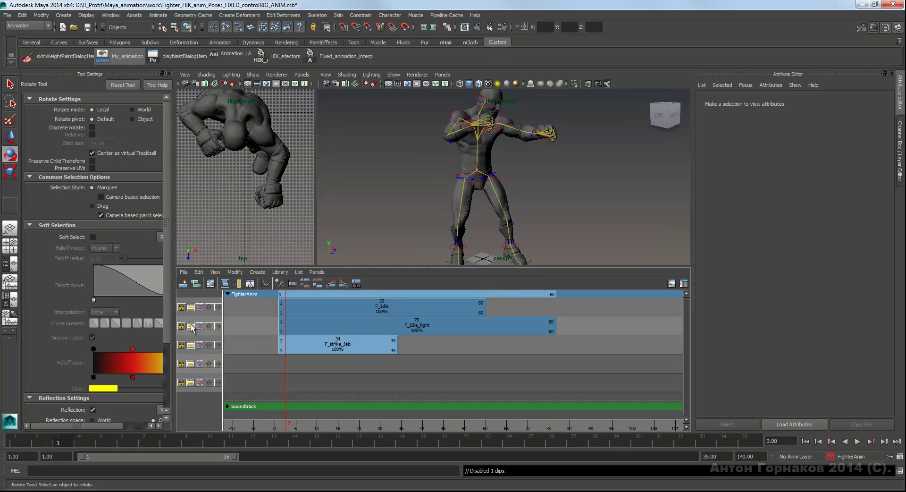
click(191, 366)
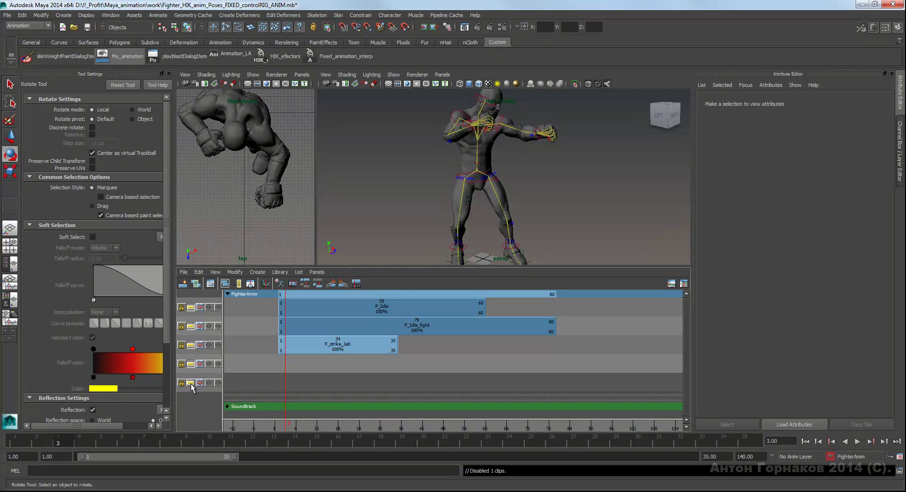
click(191, 384)
click(192, 367)
click(191, 384)
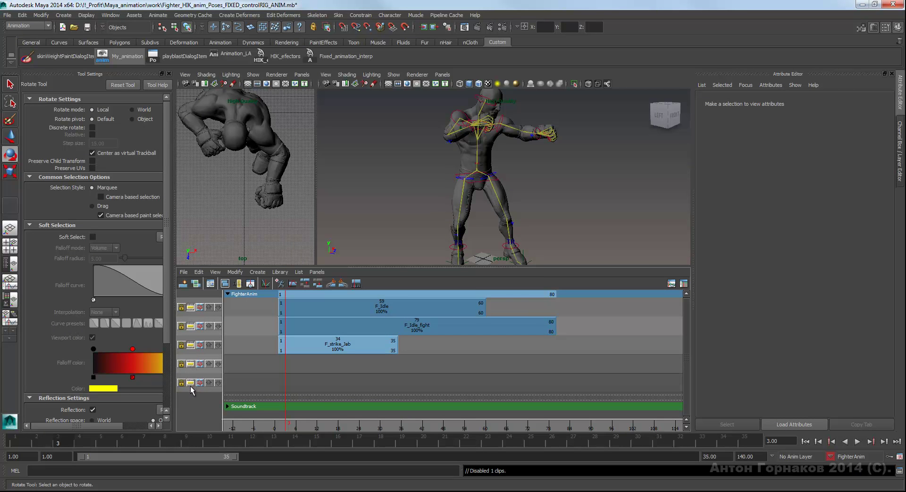
right_click(376, 365)
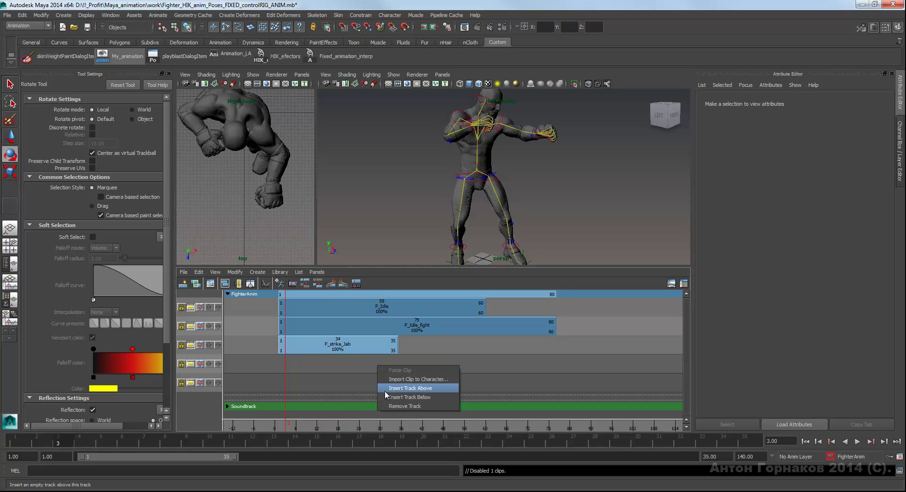
click(413, 368)
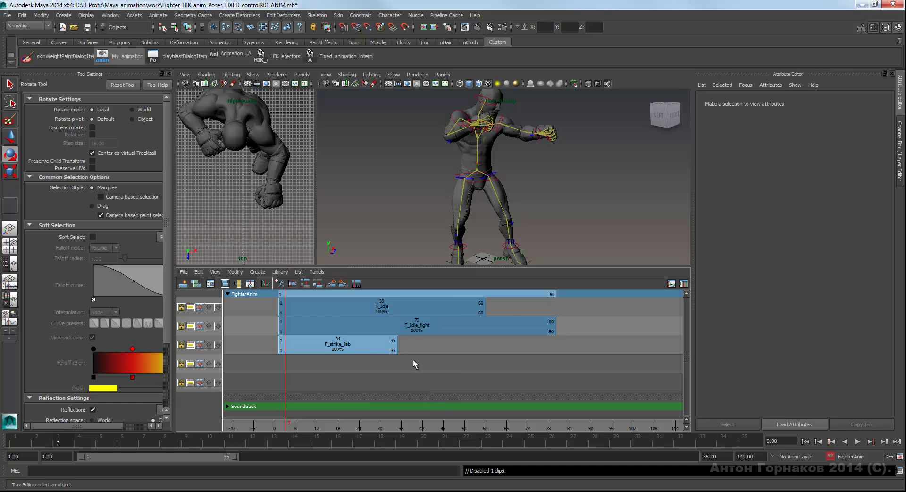
click(362, 344)
right_click(361, 344)
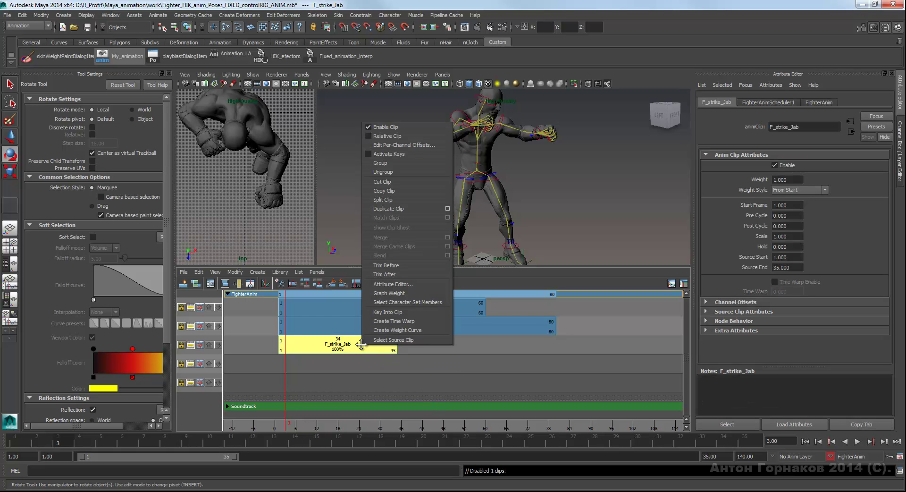
click(361, 365)
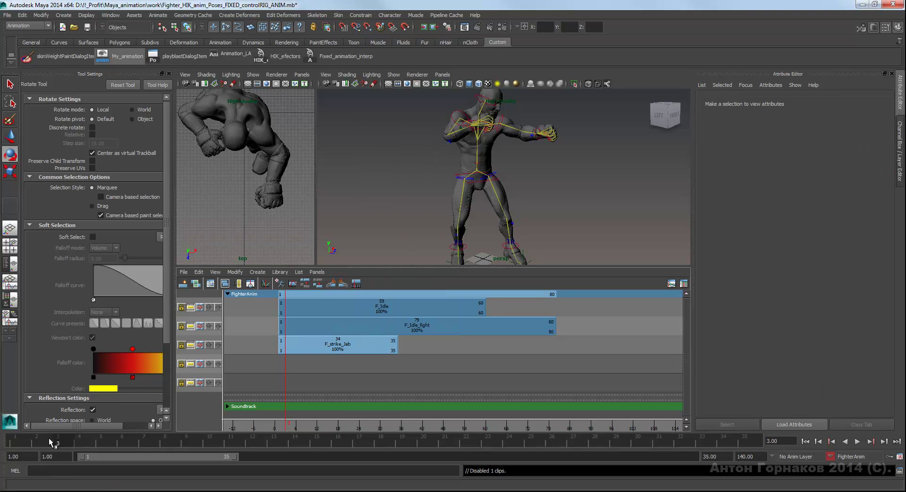
Play the animation from frame 1 and orbit the view to see the fighter side-on.
drag(51, 441, 21, 443)
key(alt+v)
key(alt+v)
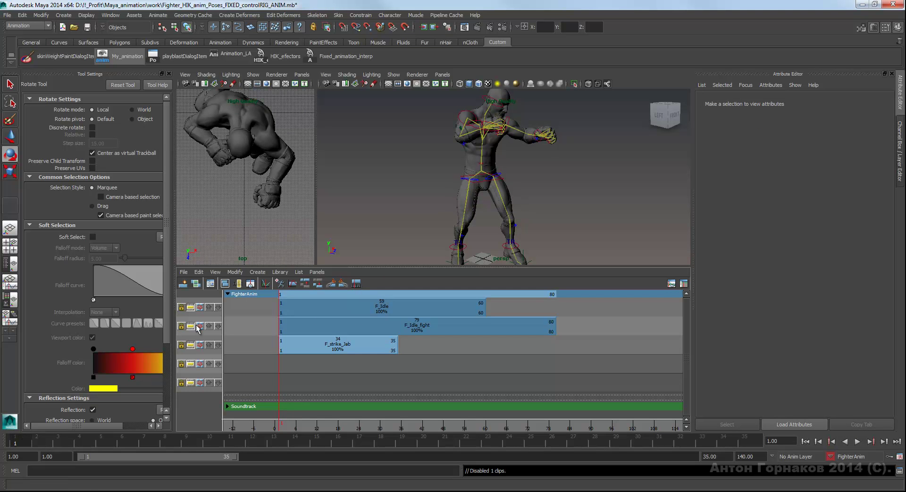
alt+drag(510, 164, 521, 165)
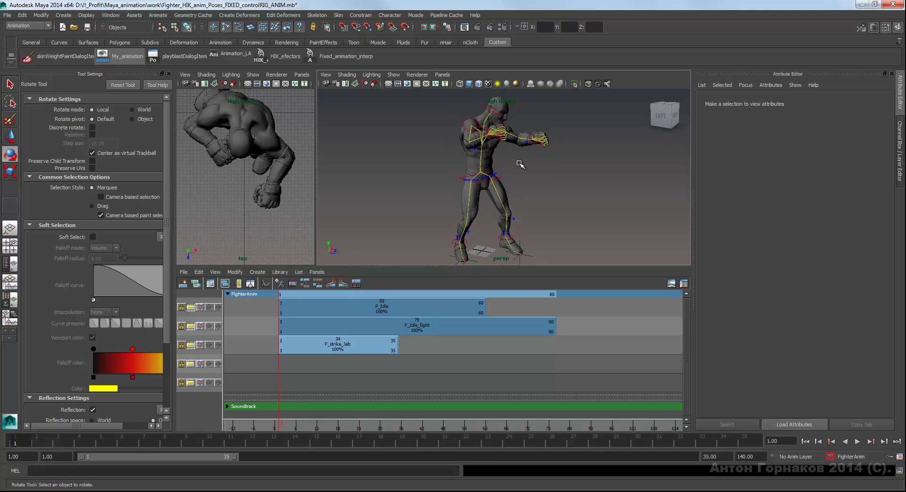
Disable the F_strike_Jab clip, then replay the animation and stop it back at frame 1.
right_click(350, 349)
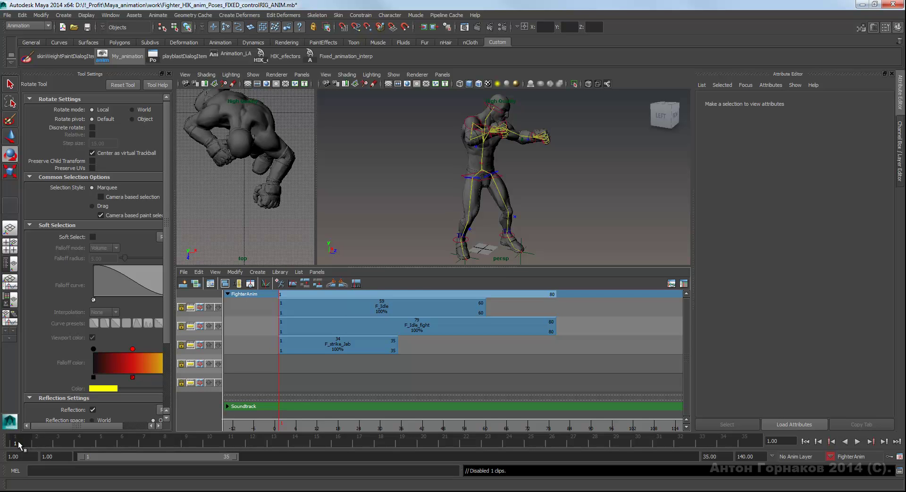
key(alt+v)
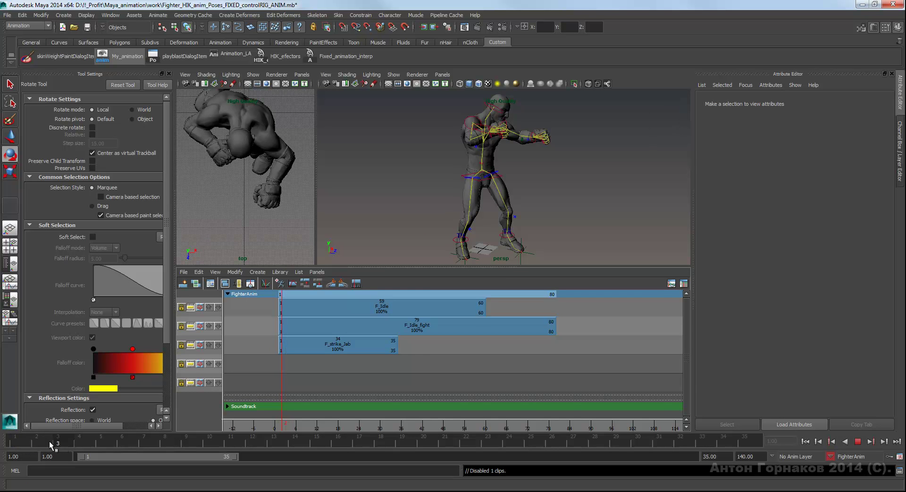
key(alt+v)
Set the current character set to None and enlarge the viewports above the Trax Editor.
click(830, 457)
click(845, 462)
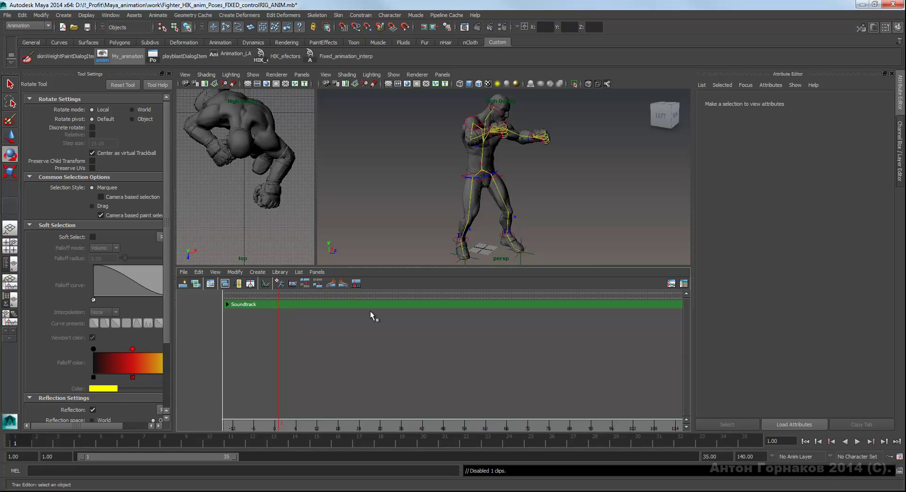
drag(333, 265, 359, 337)
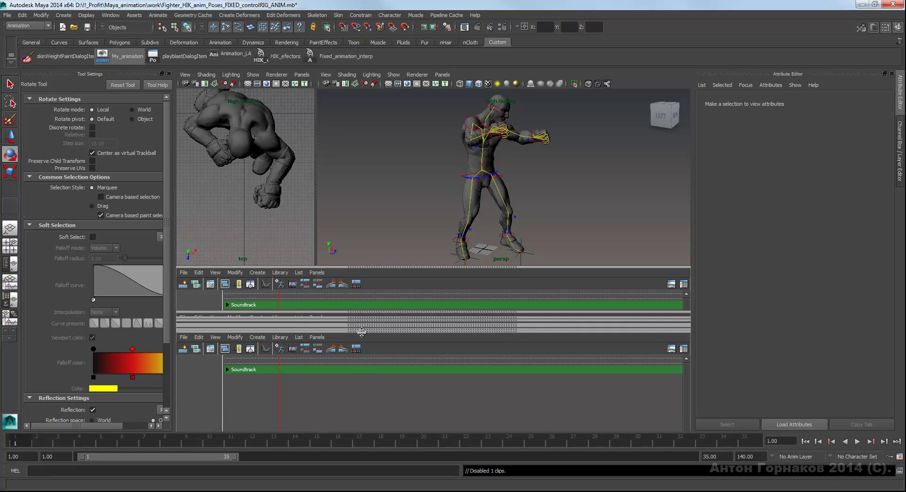
drag(174, 259, 146, 254)
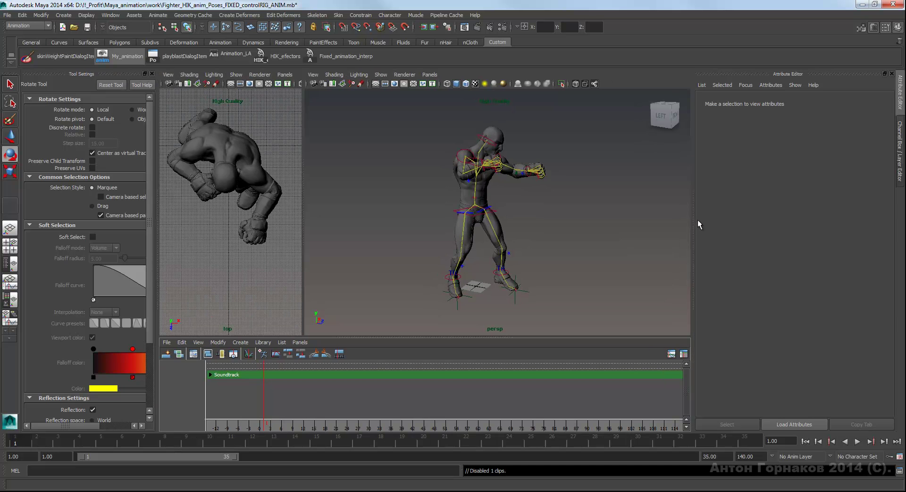
Dolly and orbit closer to the fighter and show the Channel Box instead of attributes.
alt+right_drag(435, 208, 493, 201)
alt+drag(493, 201, 560, 197)
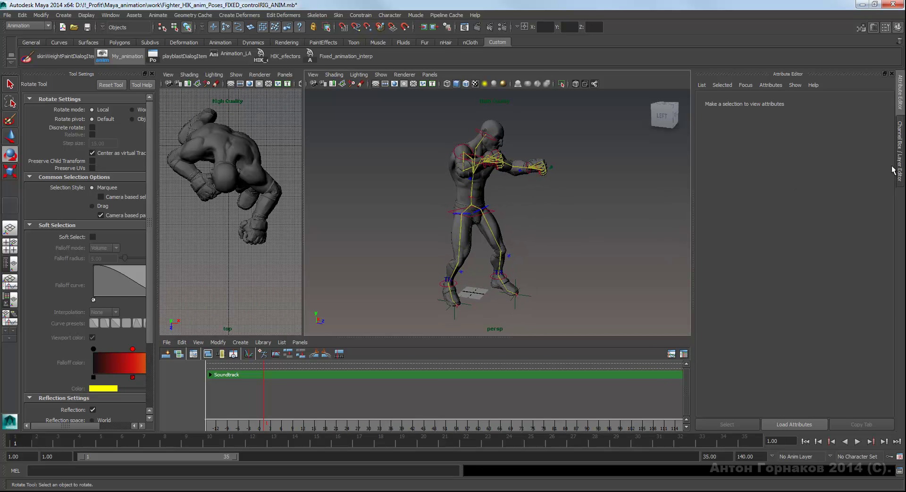
click(899, 161)
alt+middle_drag(564, 193, 570, 191)
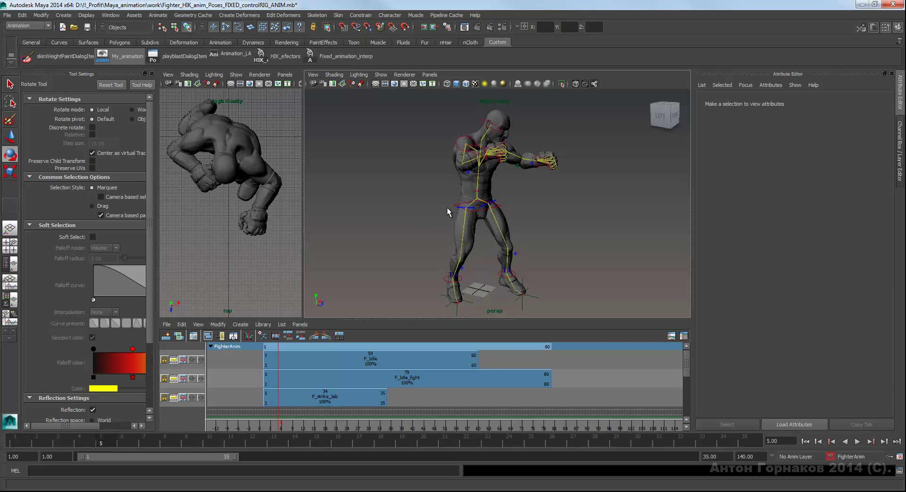
Re-enable the F_strike_Jab clip, replay from the start, then switch to Firefox's boxing article.
right_drag(446, 207, 406, 180)
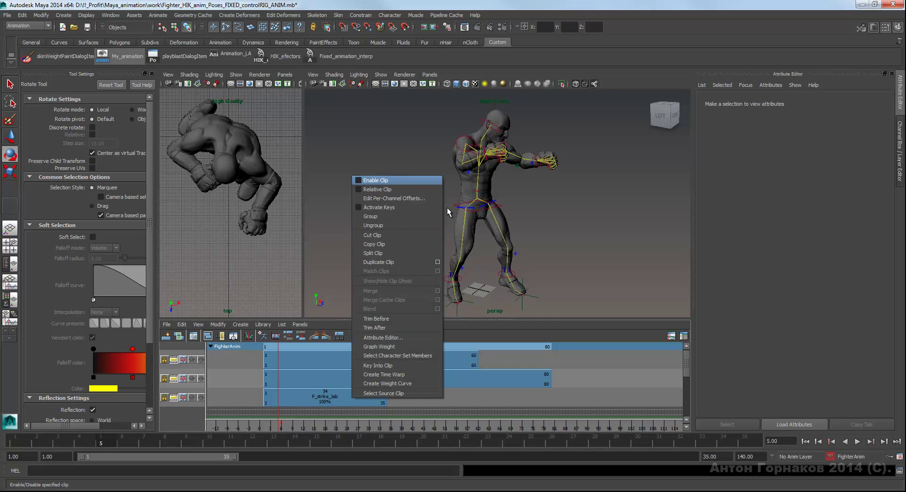
key(alt+shift+v)
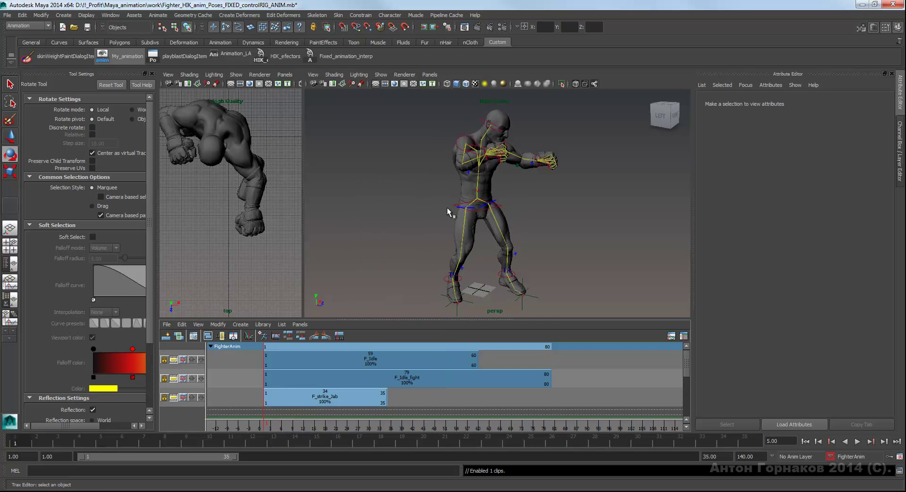
key(alt+v)
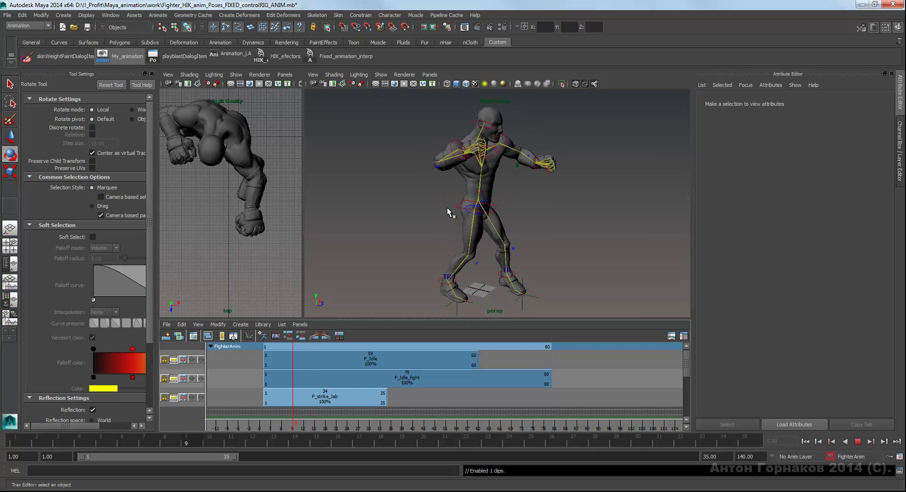
key(alt+Tab)
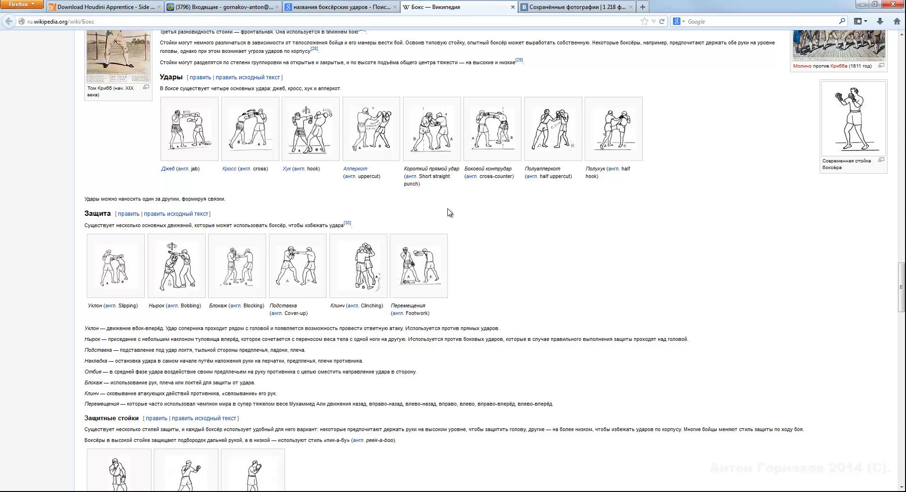
Switch from the Wikipedia boxing article back to the Maya fighter scene and orbit the view.
key(alt+Tab)
alt+drag(448, 208, 447, 208)
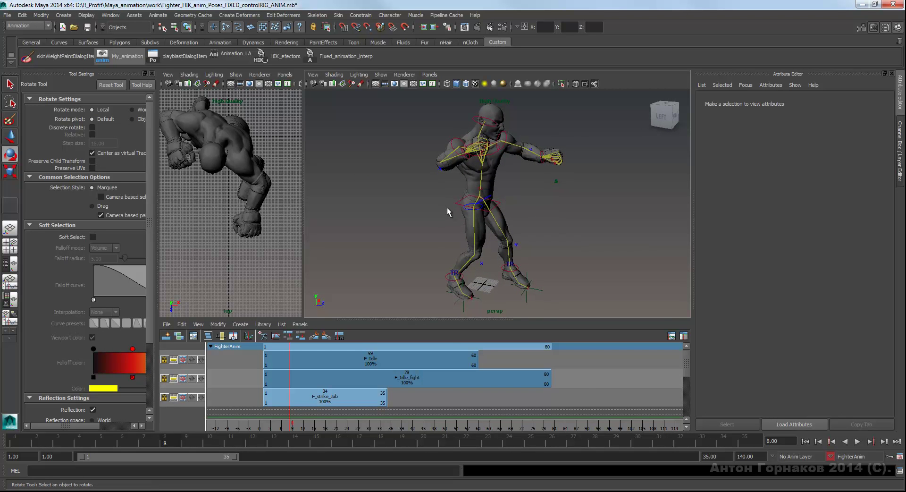
Select the fighter's left wrist effector and play back the punching animation.
right_click(447, 208)
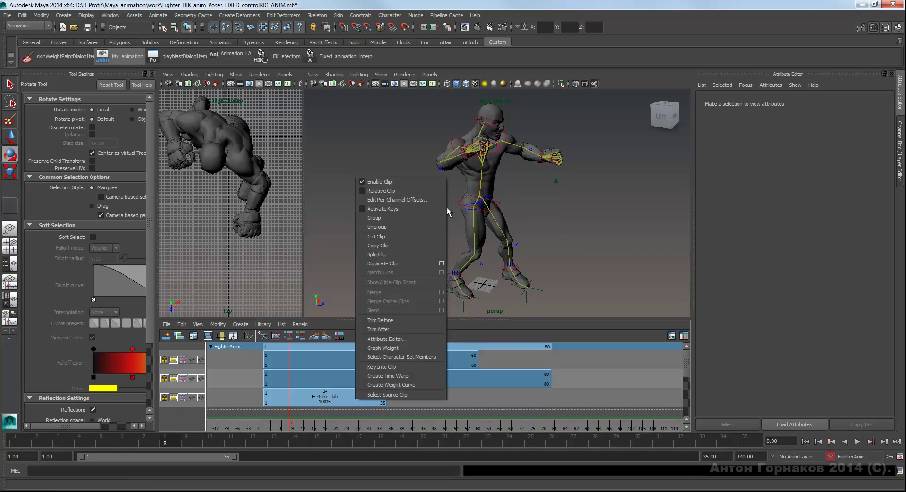
click(447, 207)
scroll(448, 209, up, 4)
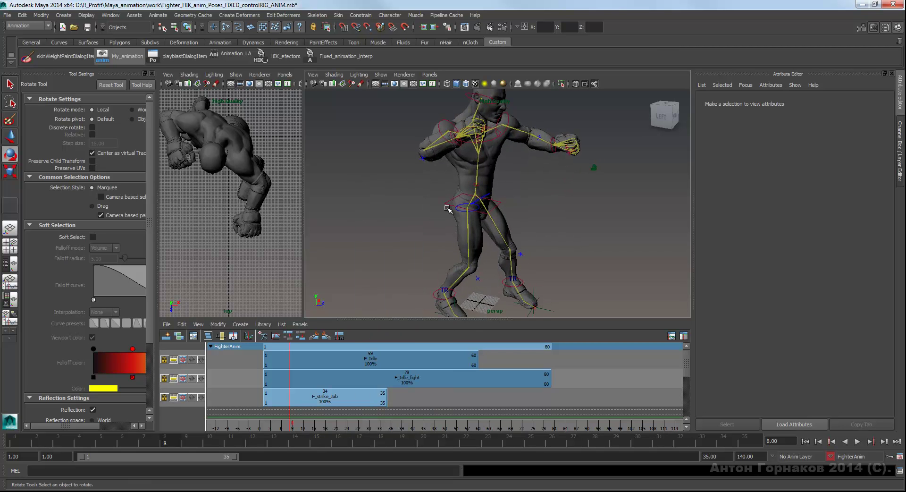
click(447, 208)
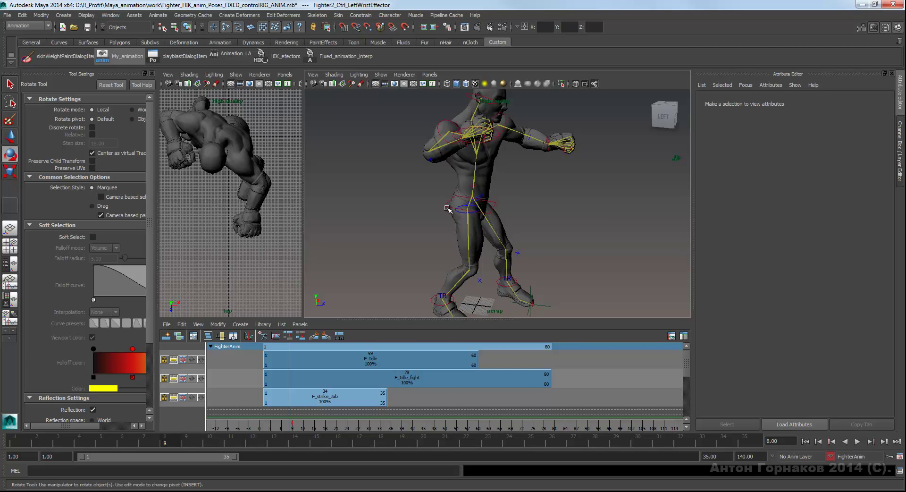
key(alt+v)
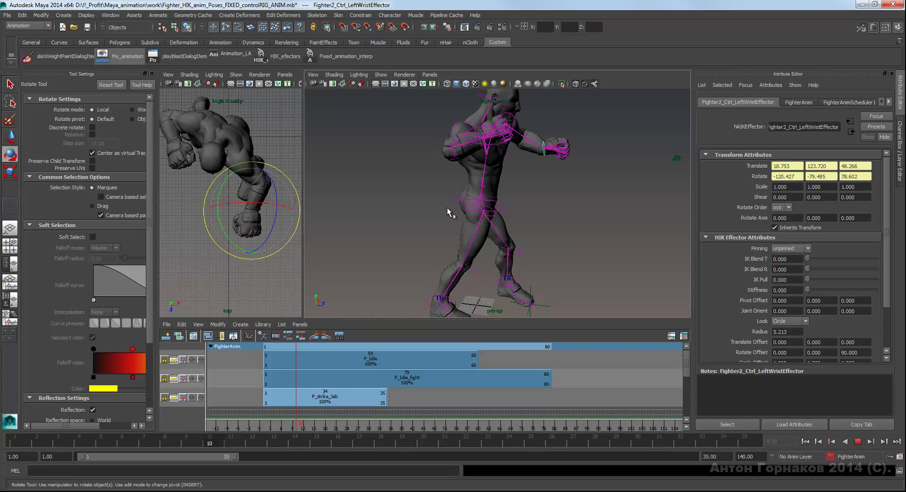
key(alt+v)
View the punch from side, rear and front angles, rewind to frame 1, then switch to Firefox.
alt+drag(447, 208, 447, 208)
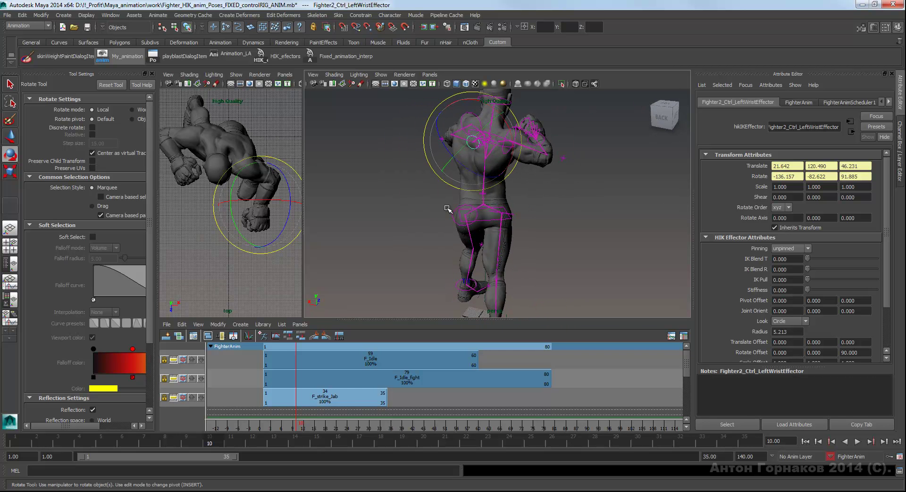
alt+drag(447, 208, 448, 208)
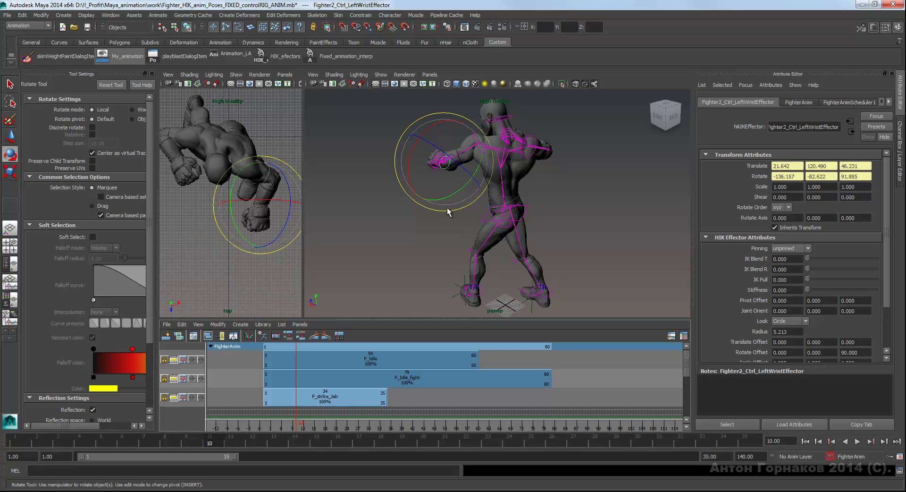
alt+drag(448, 208, 448, 209)
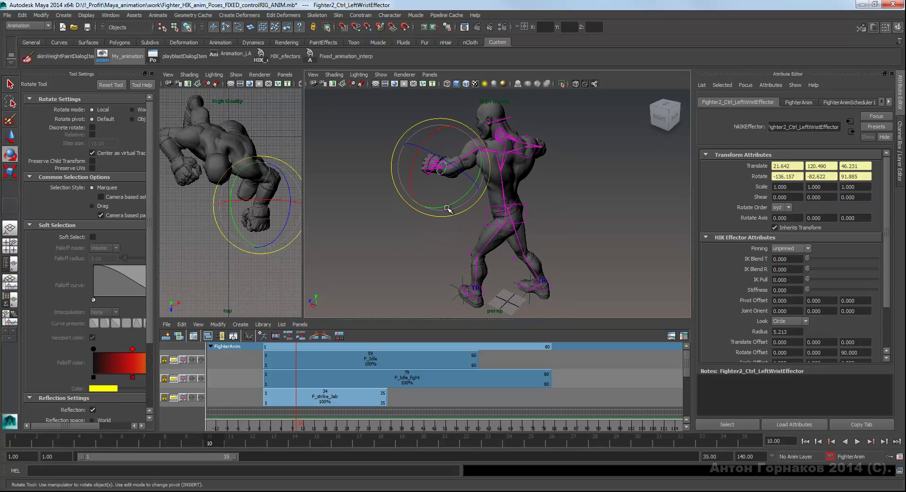
alt+drag(447, 209, 447, 210)
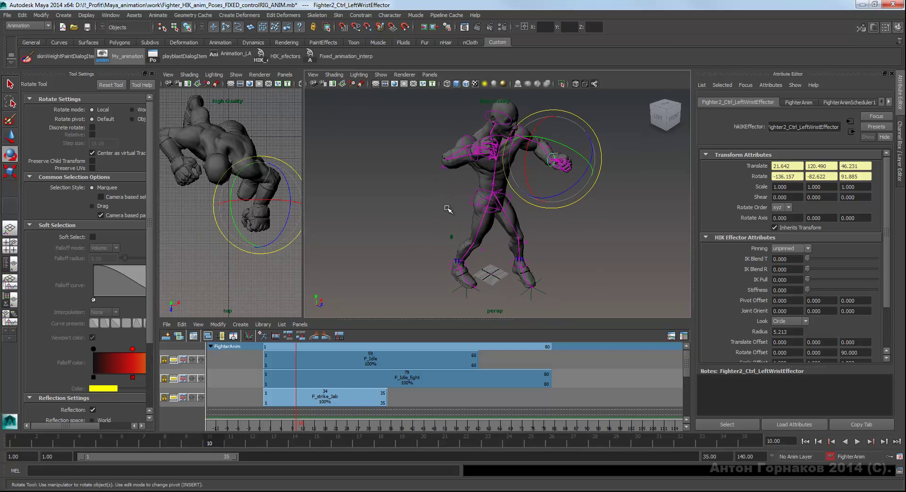
key(alt+shift+v)
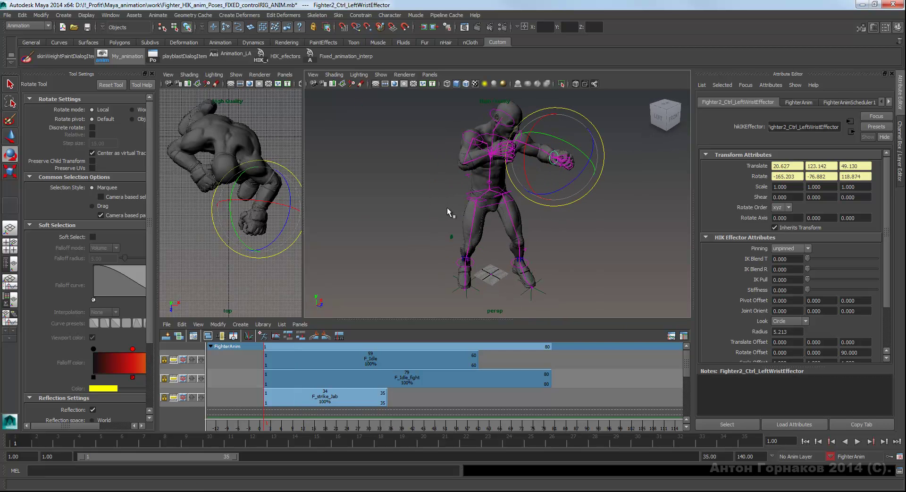
click(446, 208)
alt+drag(447, 208, 447, 208)
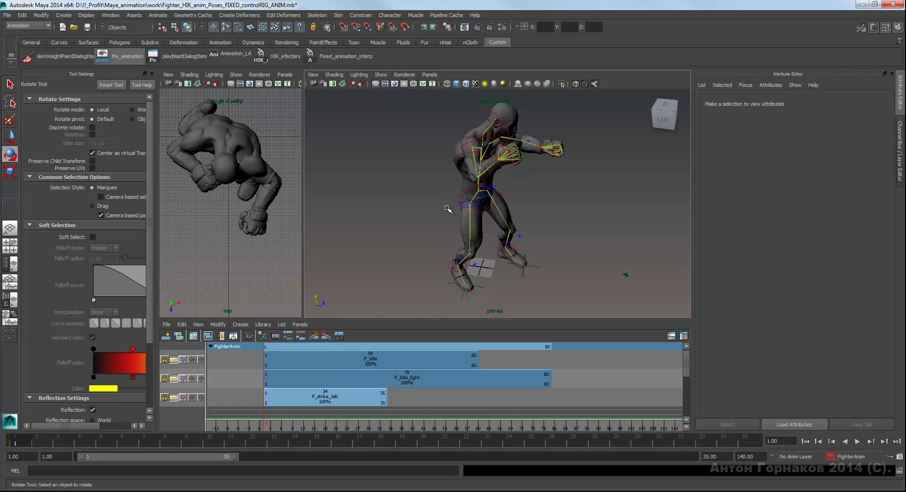
alt+drag(448, 208, 447, 209)
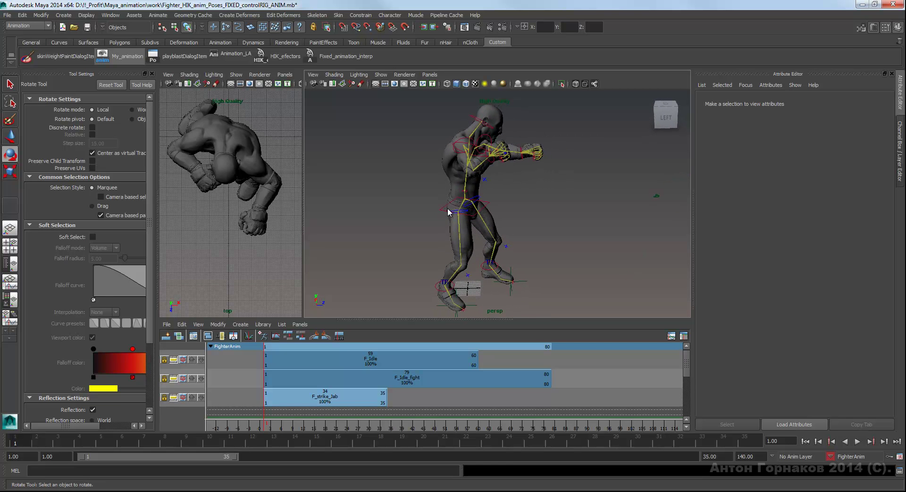
key(alt+Tab)
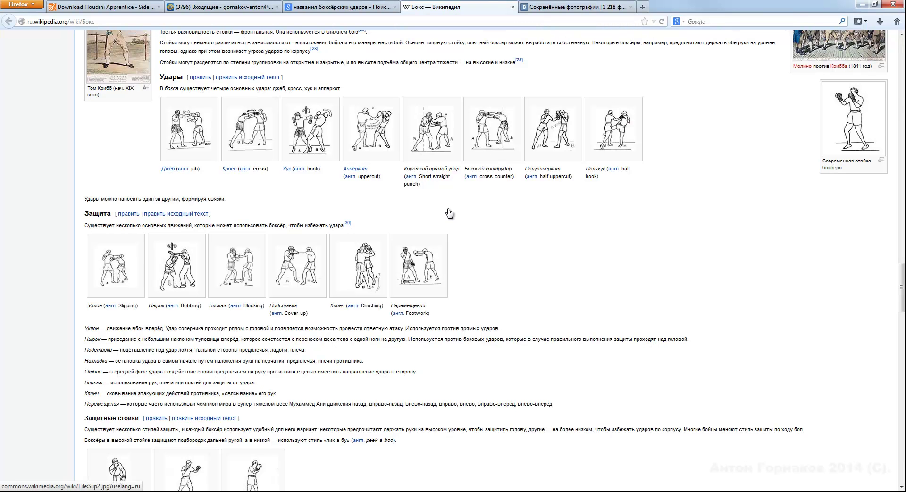
Scroll to the slipping, bobbing and blocking illustrations, then return to Maya and orbit behind the fighter.
scroll(449, 214, up, 1)
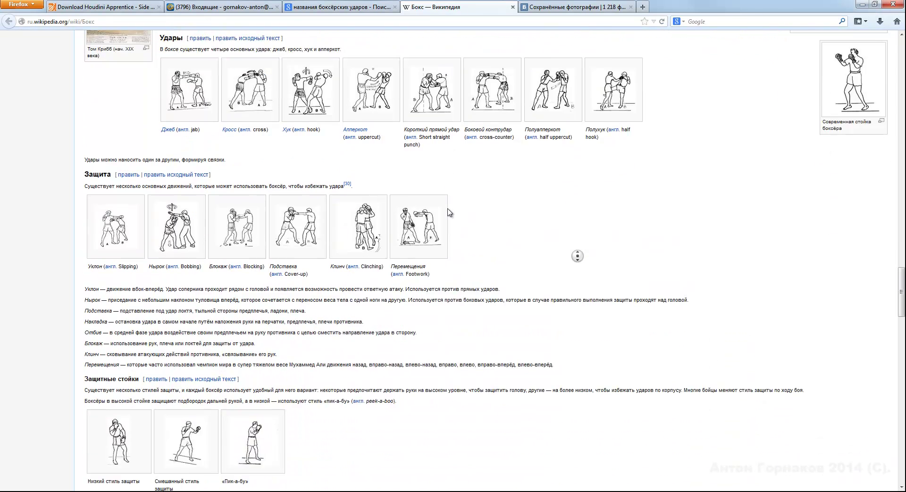
middle_drag(450, 214, 449, 212)
key(alt+Tab)
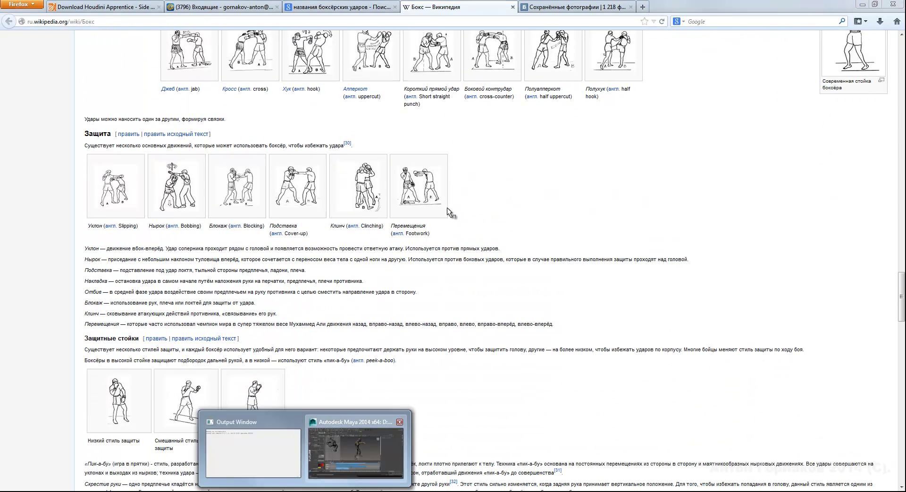
alt+drag(448, 208, 448, 209)
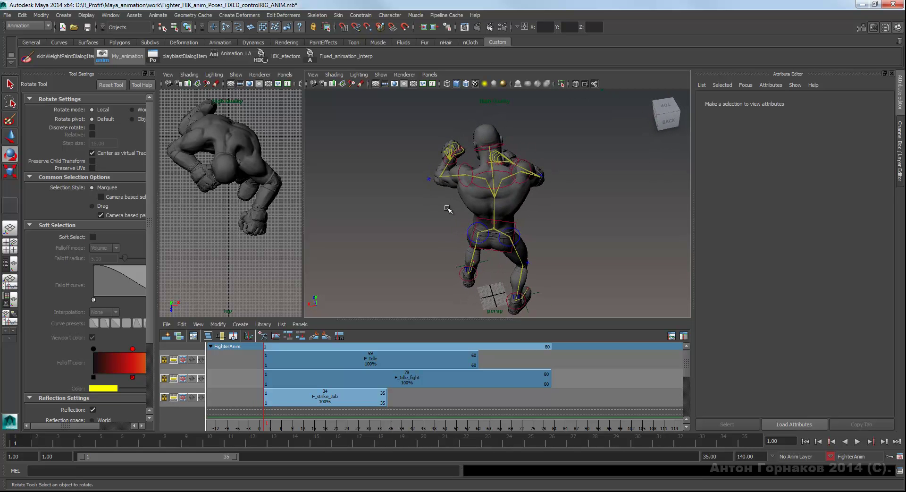
Dolly back and orbit around the fighter, then switch to the Wikipedia defence illustrations.
alt+right_drag(448, 209, 448, 209)
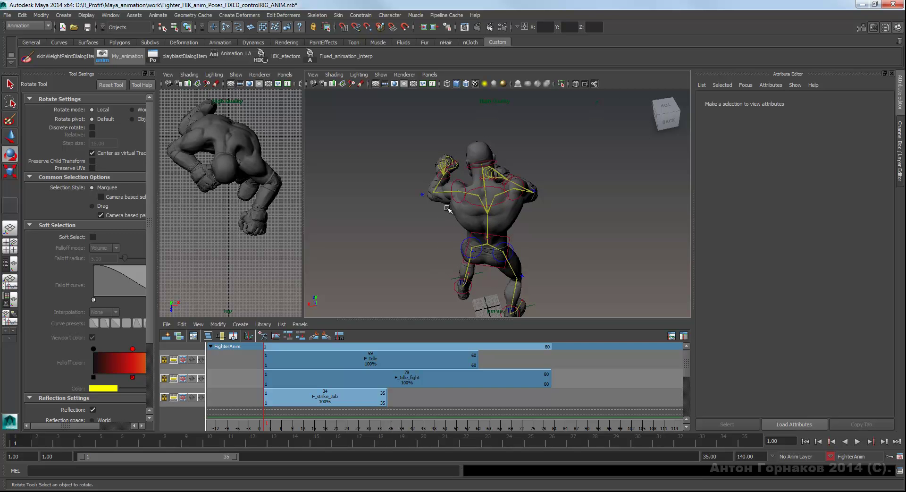
alt+drag(447, 208, 447, 208)
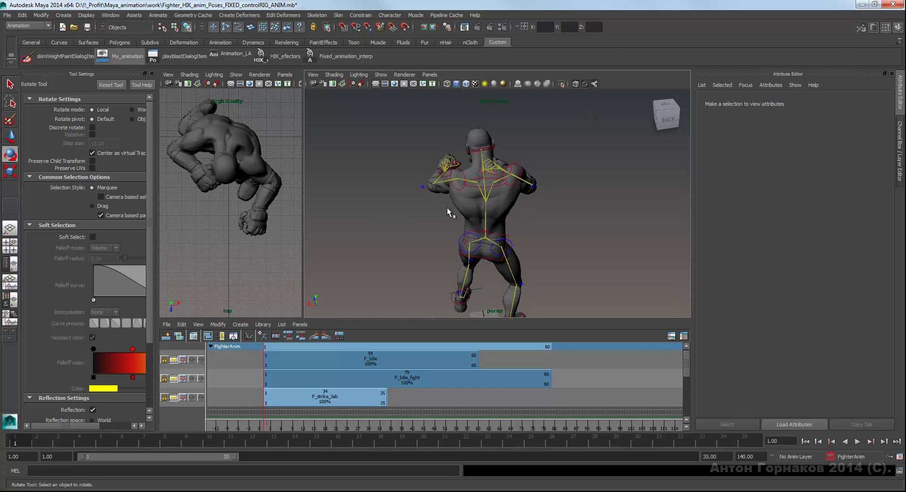
key(alt+Tab)
middle_click(601, 213)
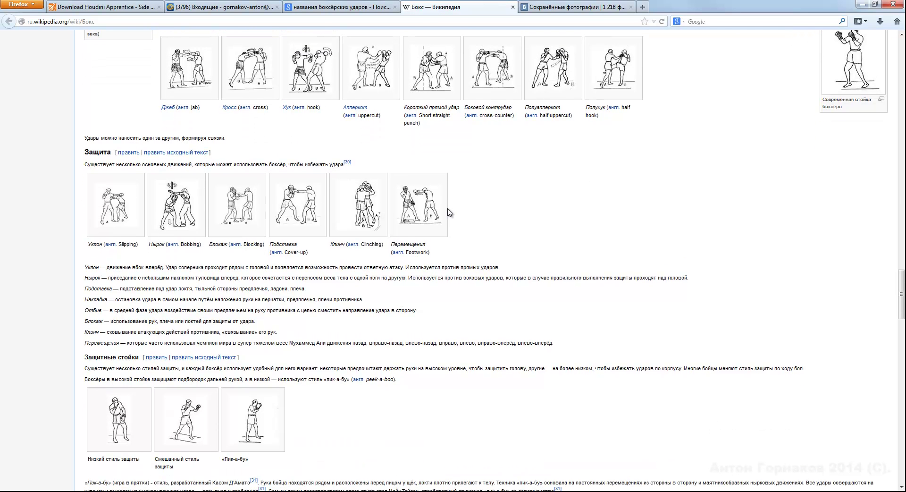
Scroll down to the defensive stances and less common strategies sections, then orbit the Maya fighter.
scroll(449, 213, down, 1)
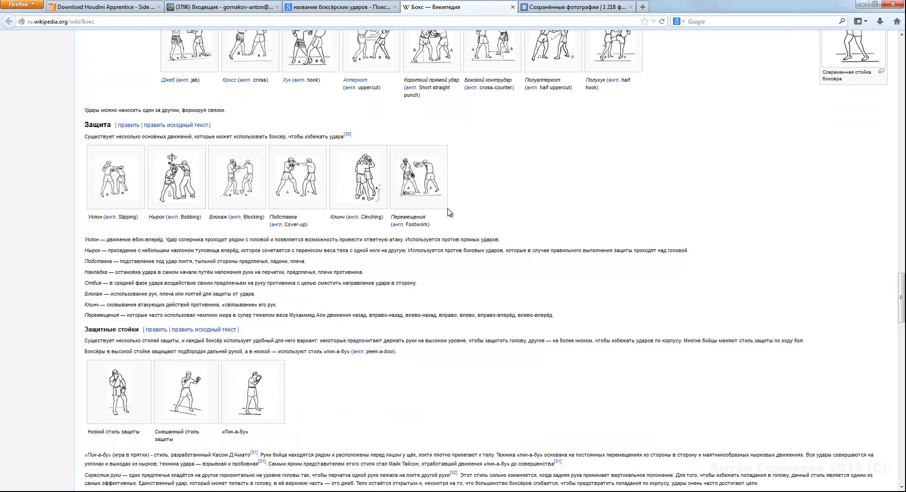
scroll(449, 213, down, 2)
scroll(449, 212, down, 8)
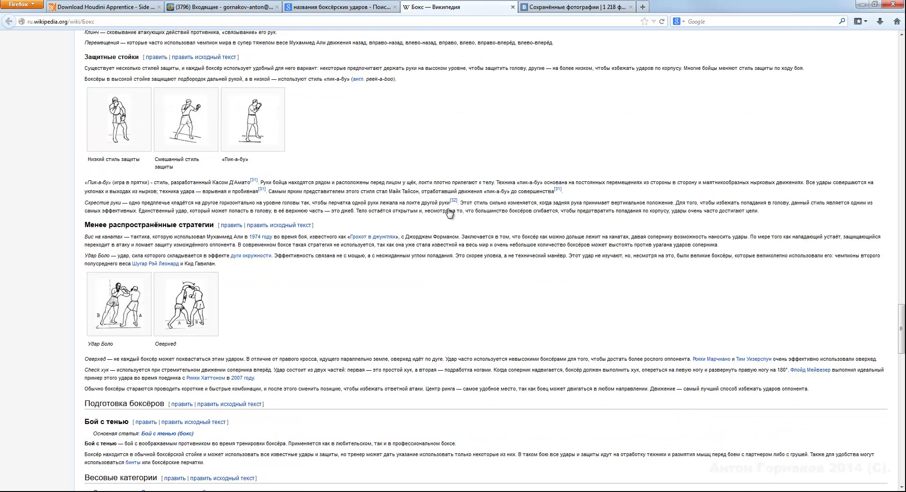
scroll(449, 212, down, 1)
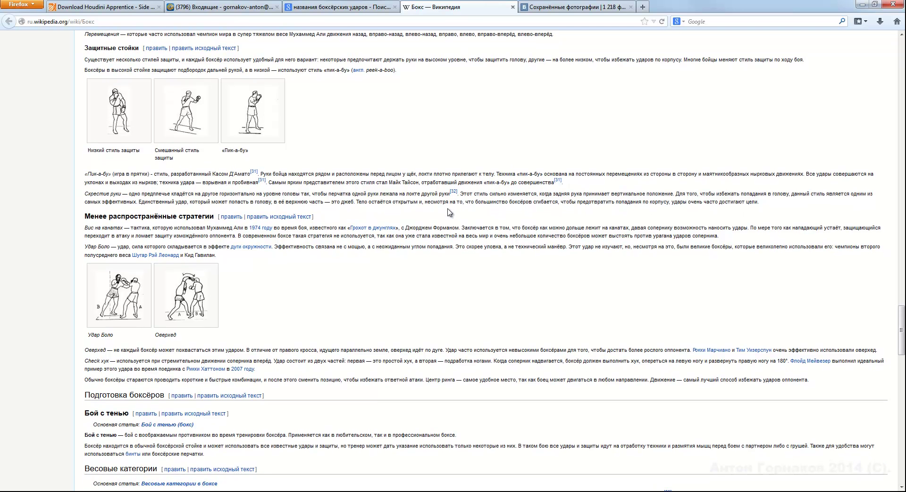
key(alt+Tab)
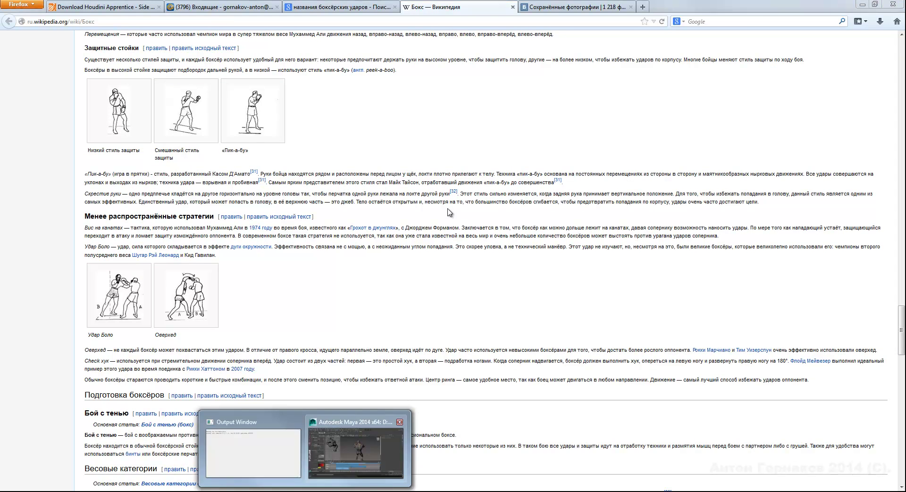
alt+drag(447, 207, 447, 209)
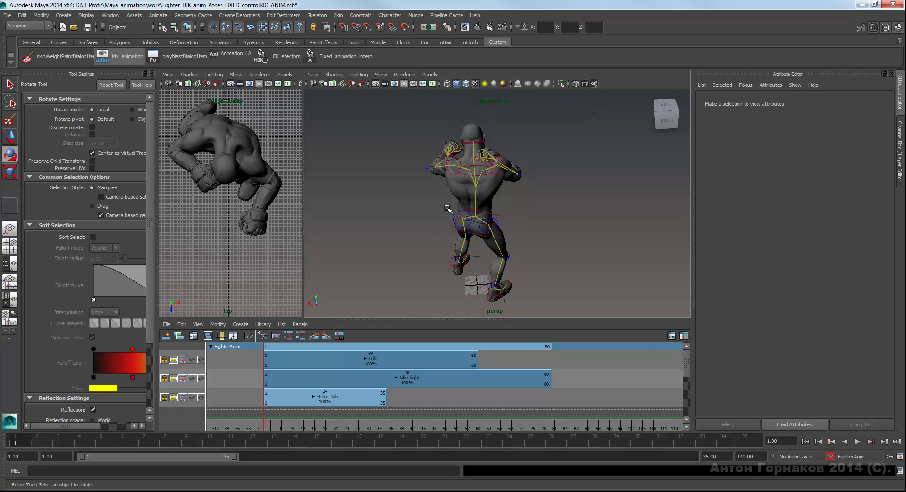
alt+drag(447, 208, 448, 209)
alt+middle_drag(447, 211, 448, 209)
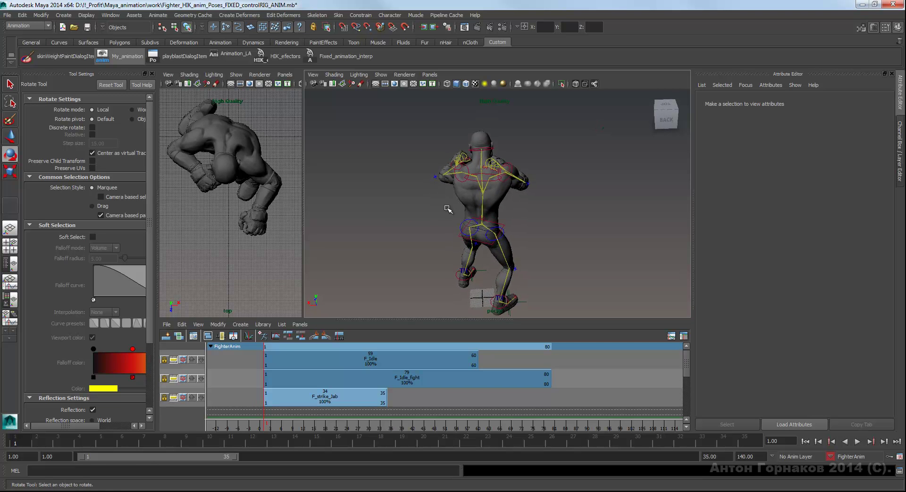
alt+drag(447, 209, 448, 208)
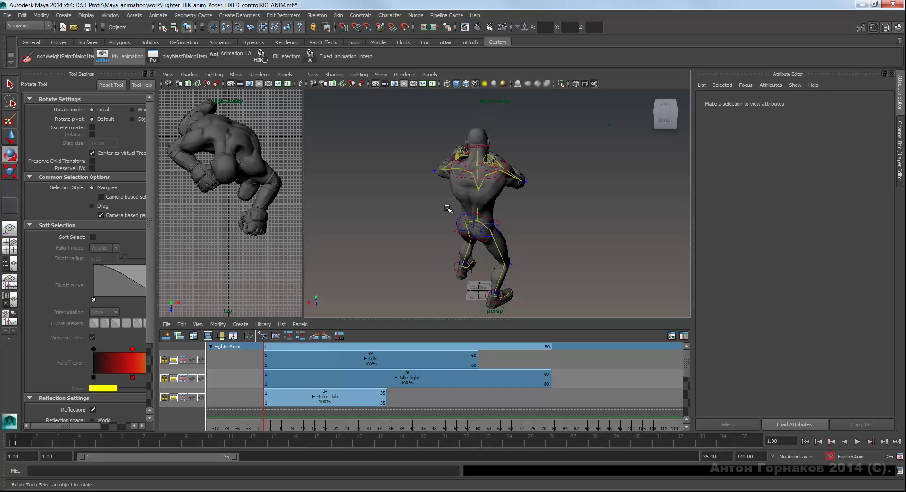
alt+drag(447, 208, 448, 209)
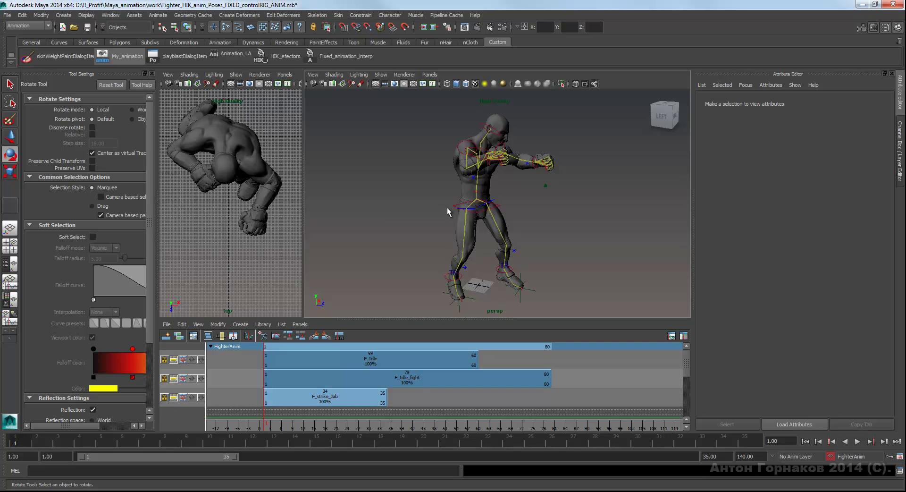
Disable one of the animation clips and set the current character set to none.
right_click(448, 213)
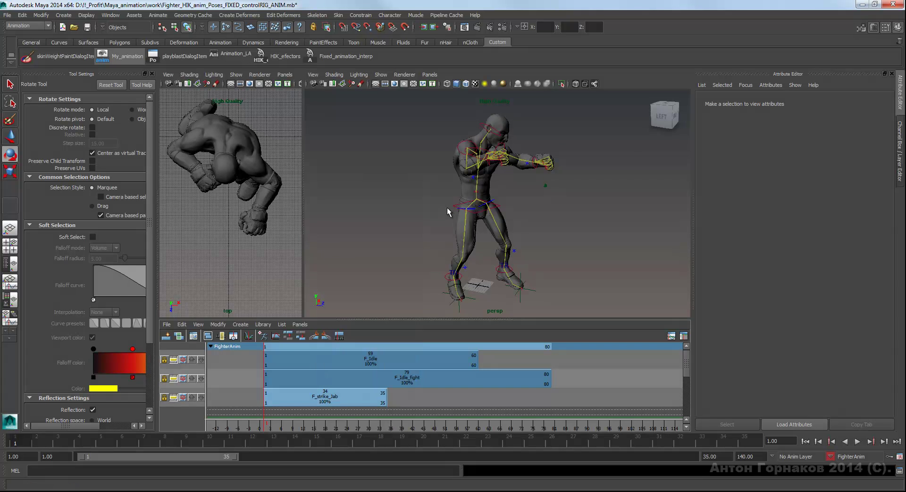
right_drag(448, 212, 377, 180)
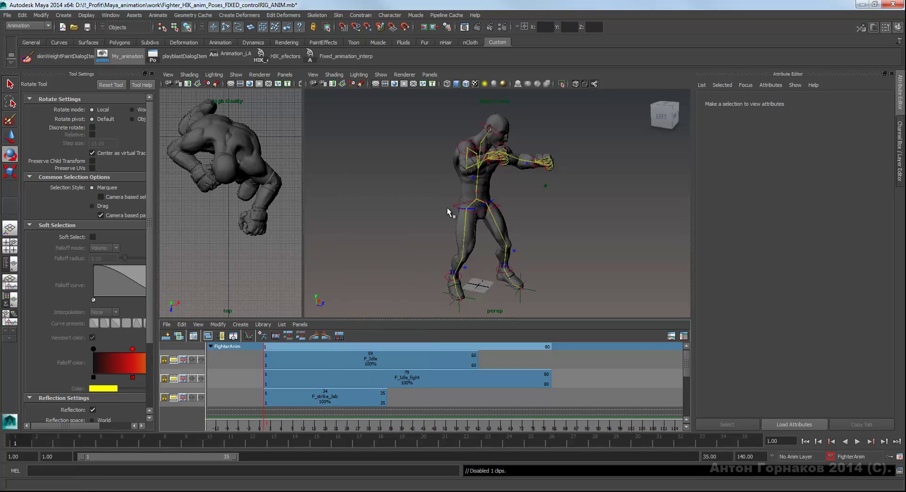
alt+middle_drag(448, 209, 447, 208)
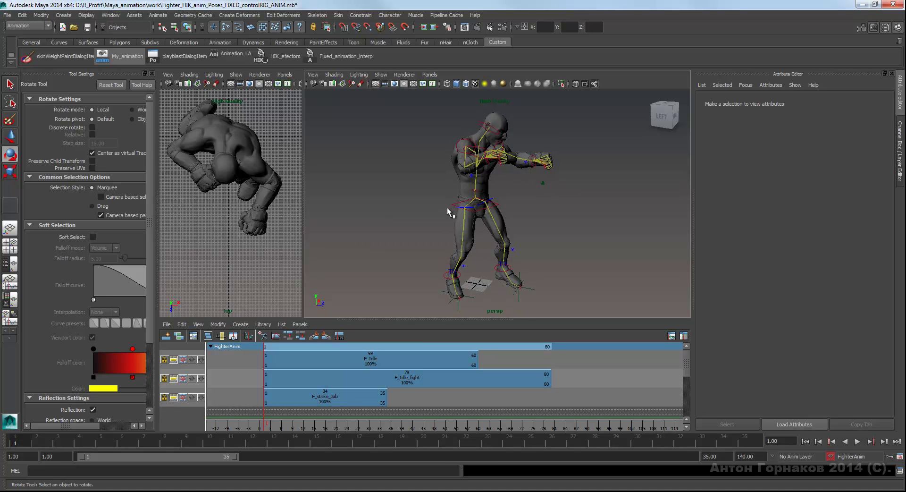
key(Up)
key(Return)
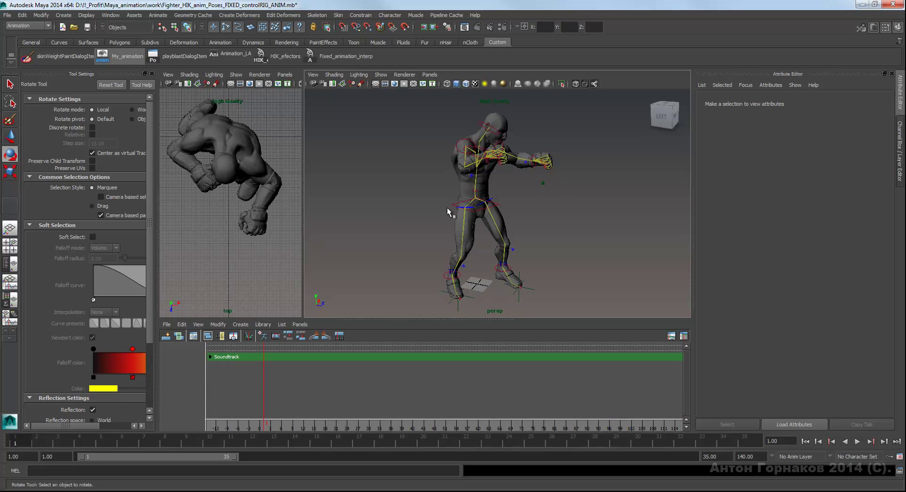
Play and stop at frame 1, show the three FighterAnim clips, and select the hips effector.
key(alt+v)
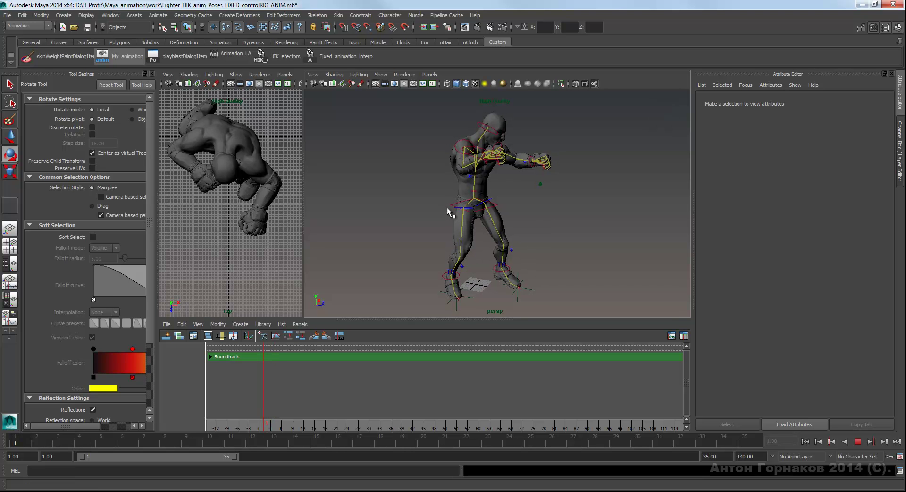
key(alt+v)
click(448, 209)
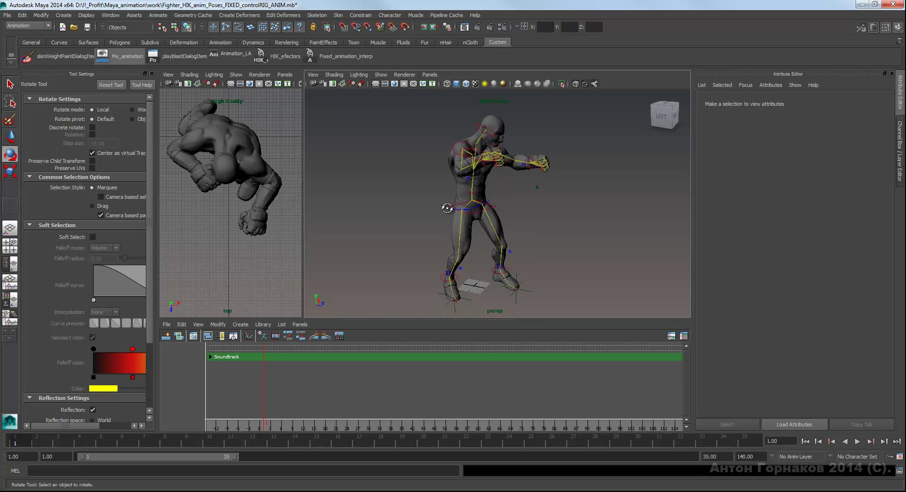
click(448, 208)
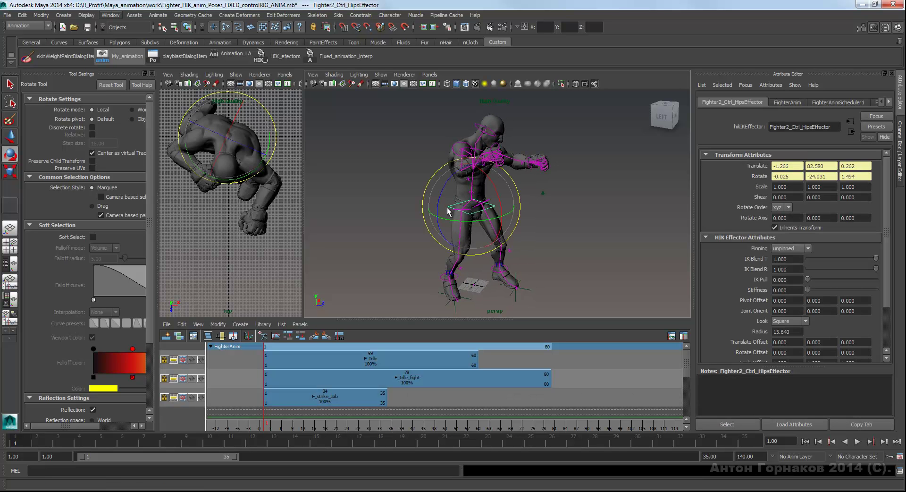
Open the HumanIK character controls from Window > Animation Editors.
key(alt+w)
key(Right)
key(Down)
key(Down)
key(Down)
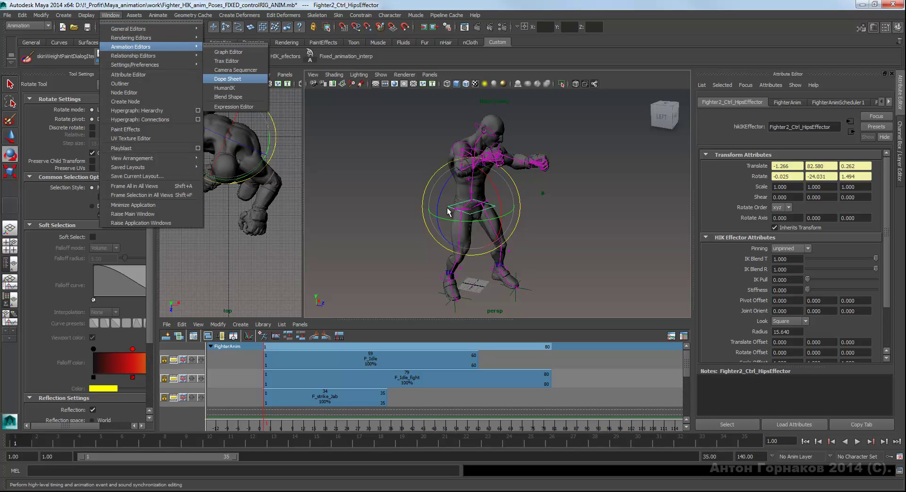
key(Down)
key(Escape)
key(Escape)
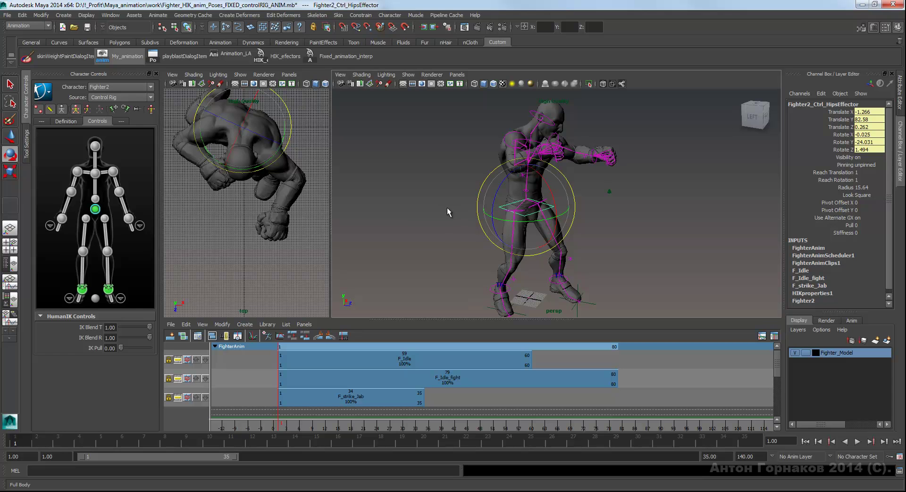
At frame 15, rotate the hips effector to about -53° in Y and set a key.
key(e)
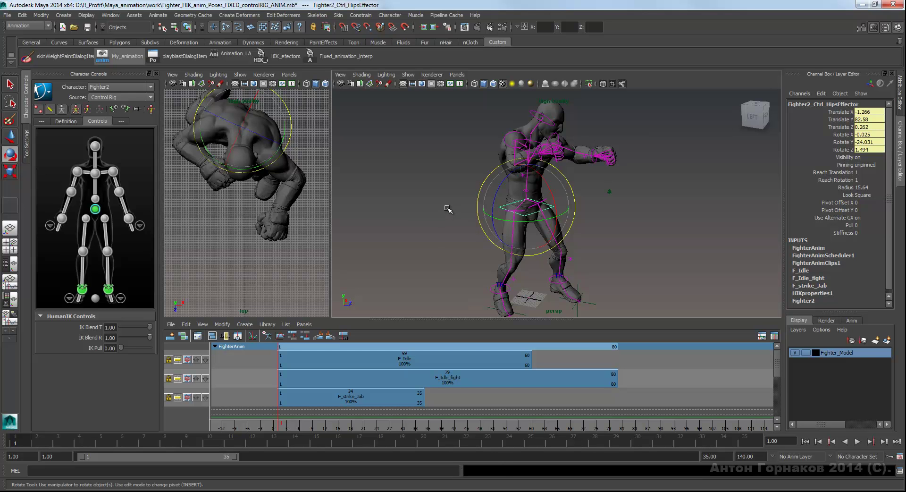
key(alt+shift+v)
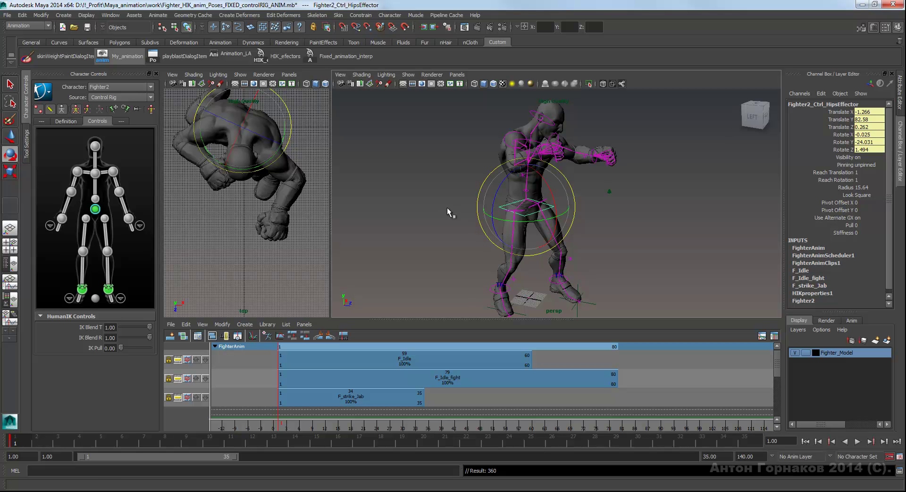
key(period)
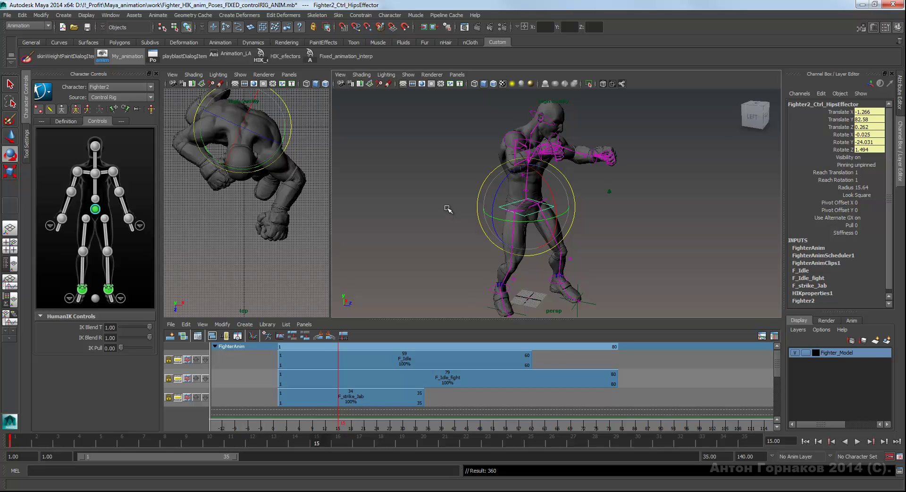
key(e)
alt+drag(448, 208, 447, 208)
alt+right_drag(447, 208, 448, 208)
alt+drag(448, 208, 448, 209)
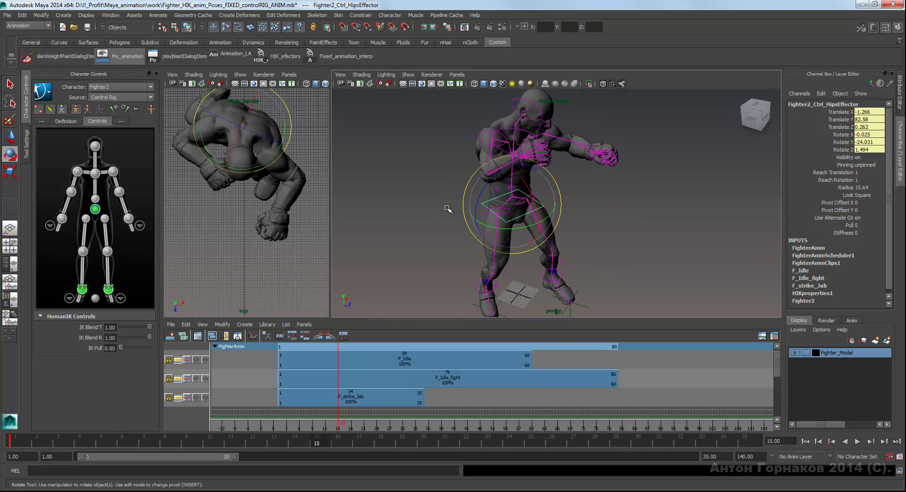
key(shift+f)
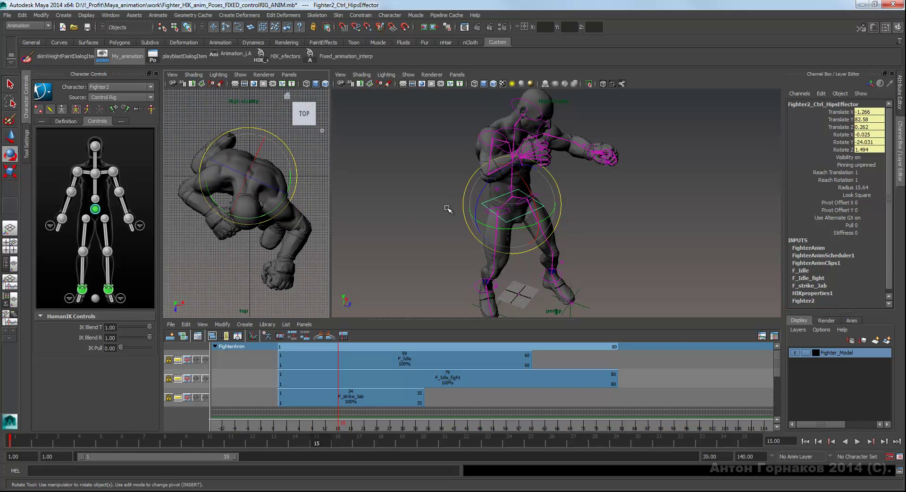
middle_click(447, 208)
middle_drag(448, 208, 448, 208)
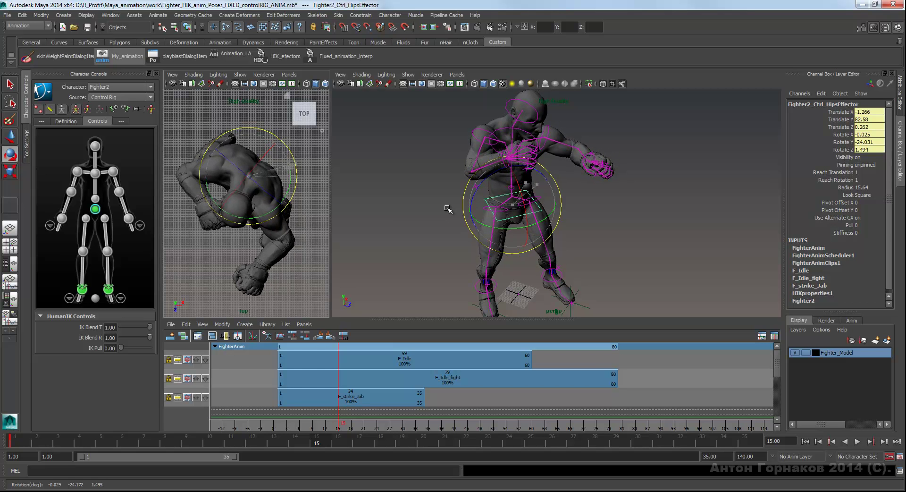
middle_drag(447, 208, 448, 208)
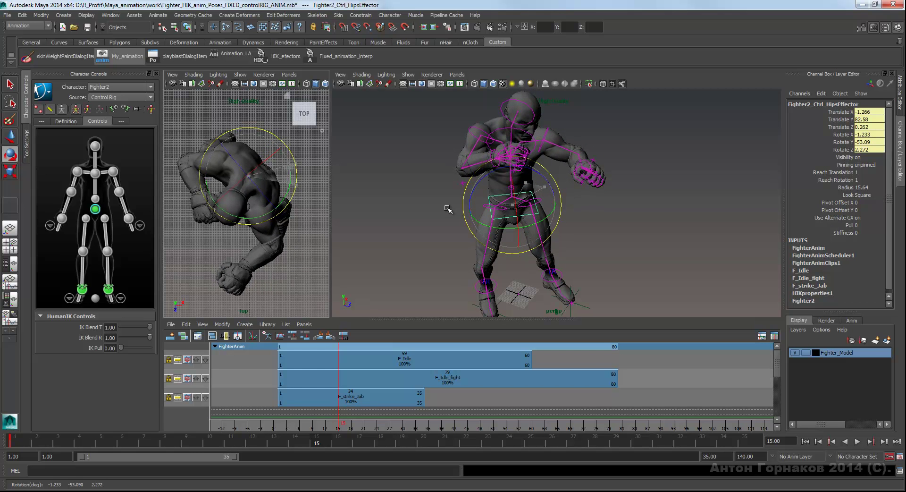
key(s)
Move the hips effector forward and sideways to Translate X 10.936.
key(w)
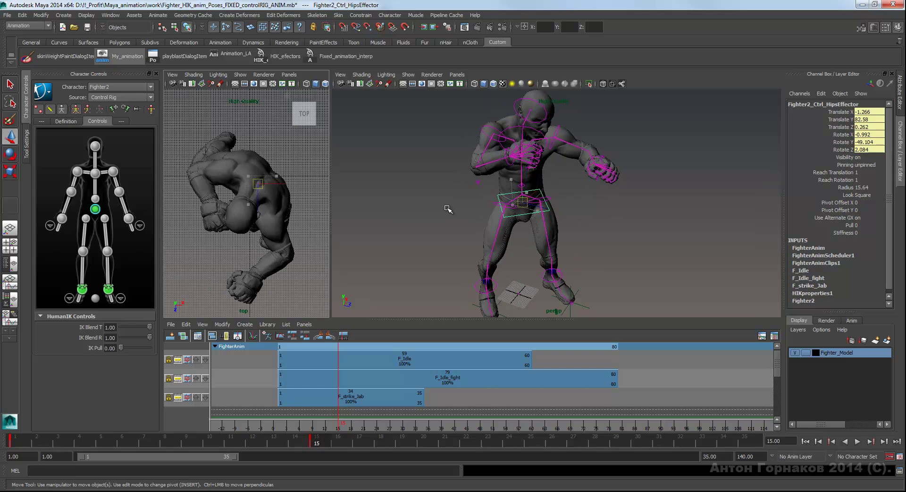
middle_drag(448, 209, 448, 209)
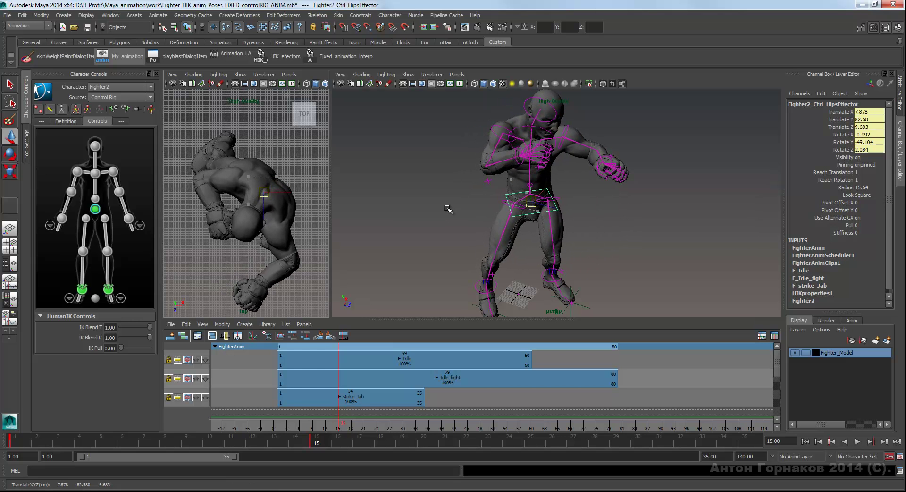
key(e)
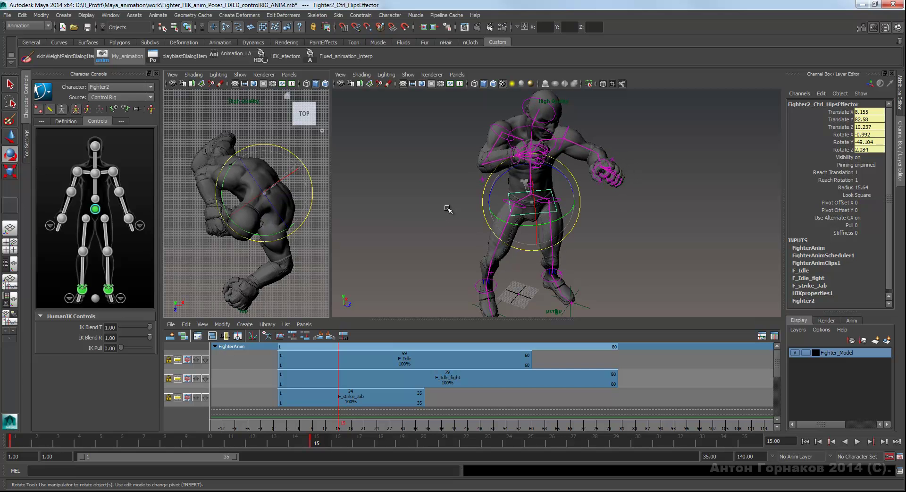
key(w)
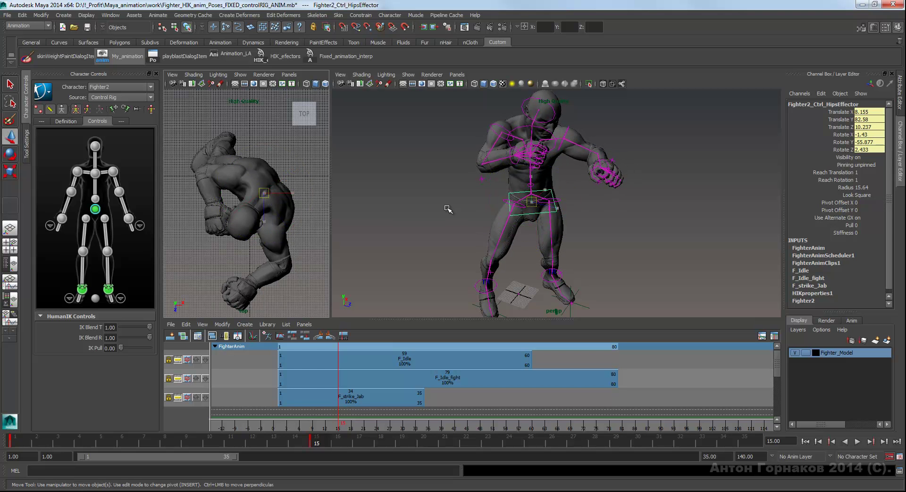
middle_drag(448, 208, 448, 209)
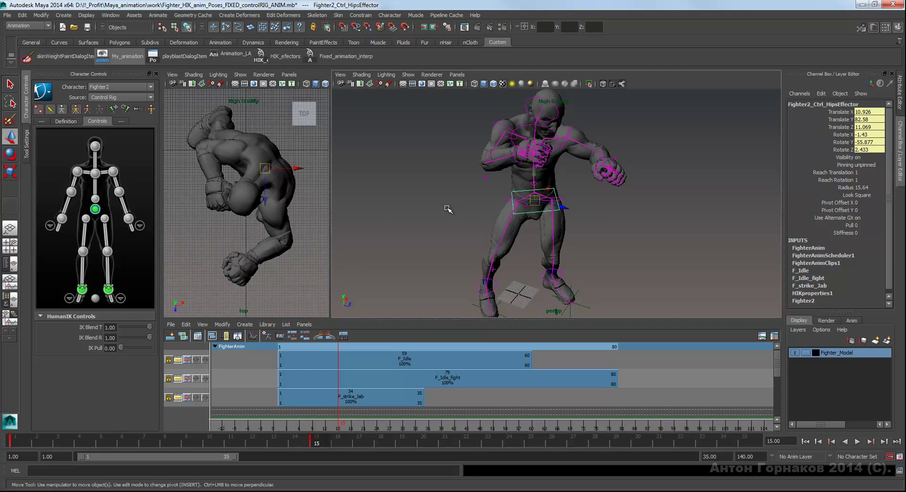
click(604, 166)
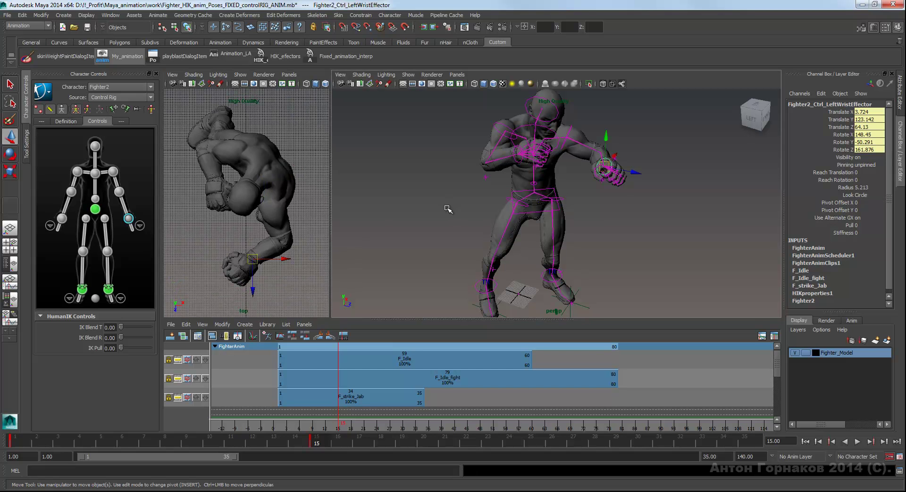
Pin the left wrist effector and push the fist out into a jab at Translate 11.759, 123.142, 75.49.
key(e)
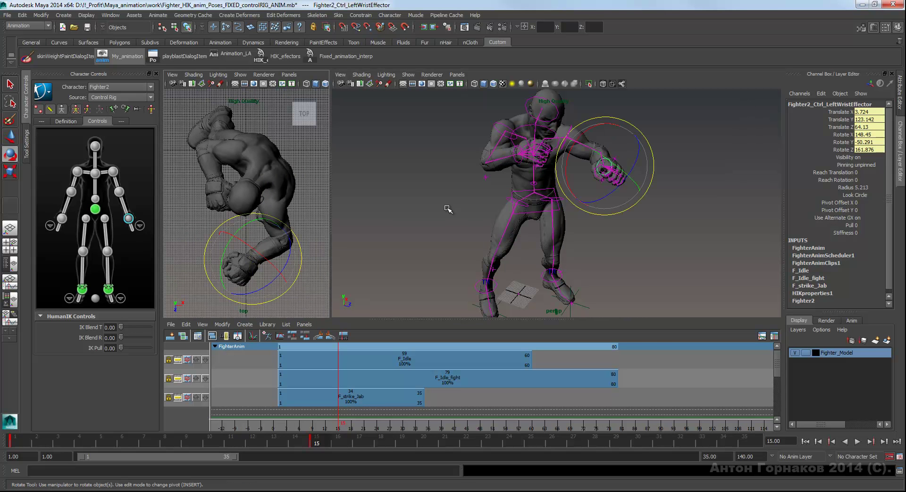
drag(612, 124, 590, 137)
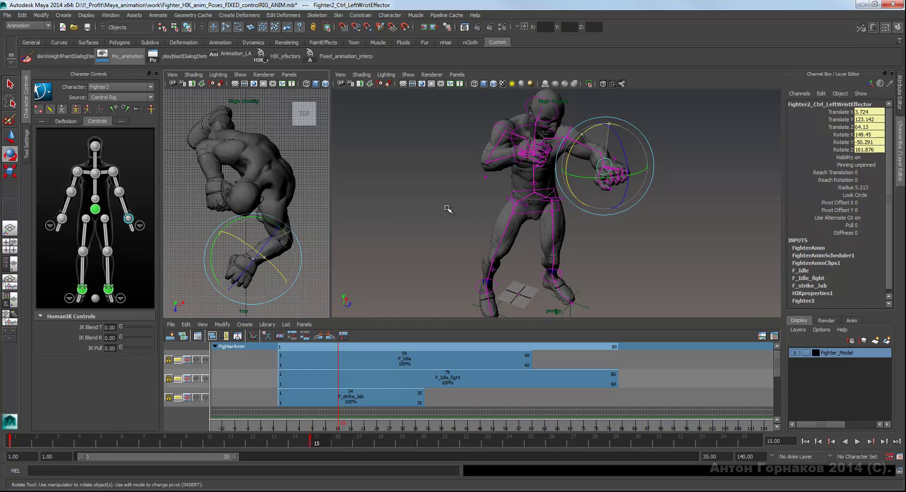
middle_drag(447, 208, 448, 208)
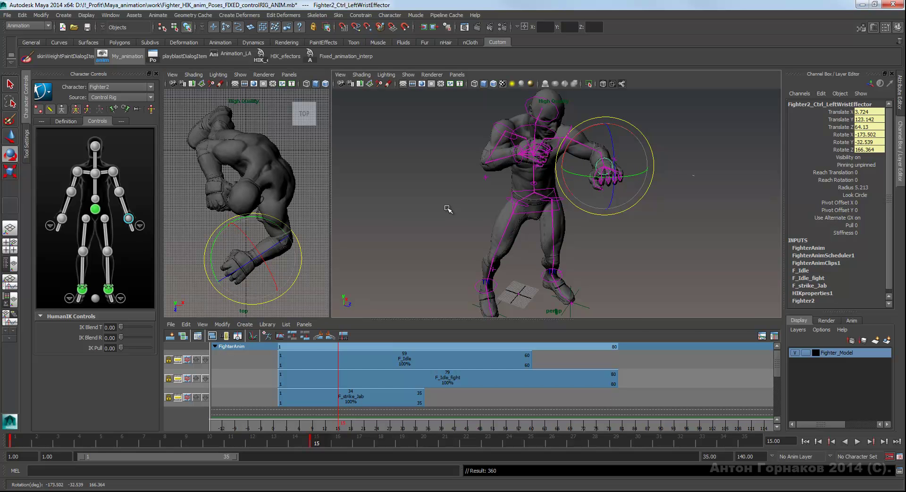
right_drag(692, 176, 678, 187)
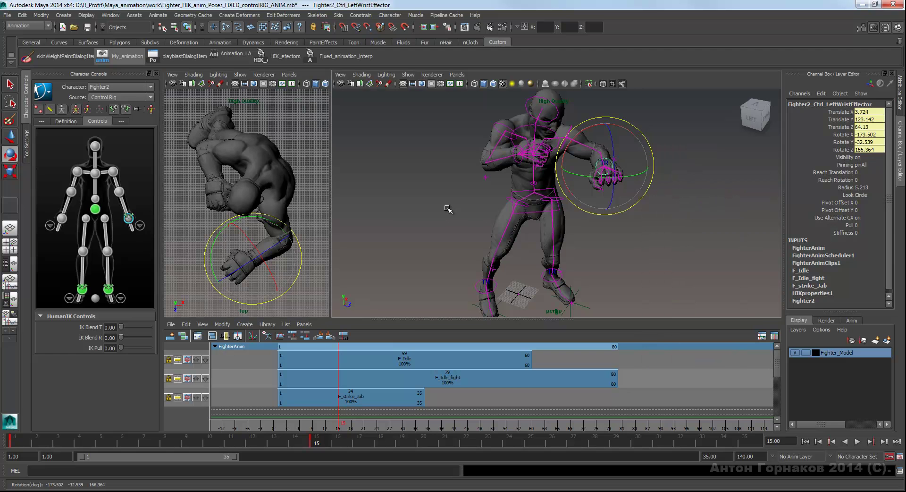
key(w)
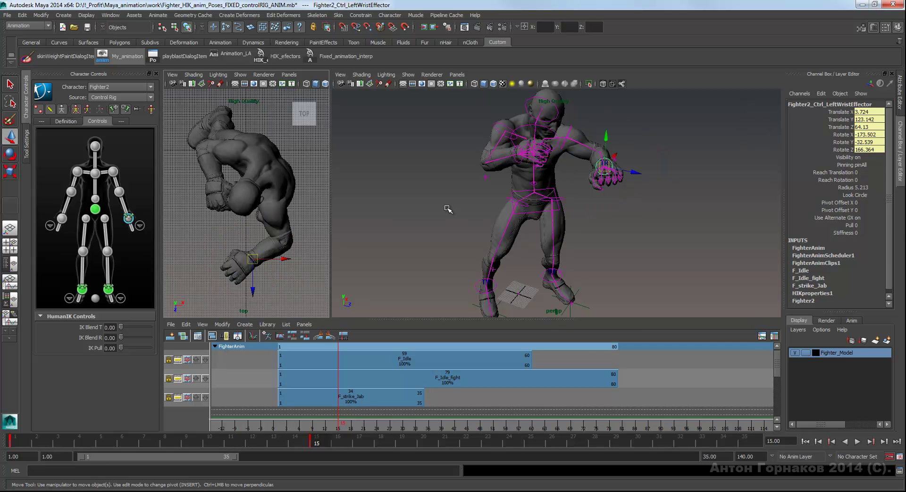
middle_drag(448, 209, 448, 209)
key(e)
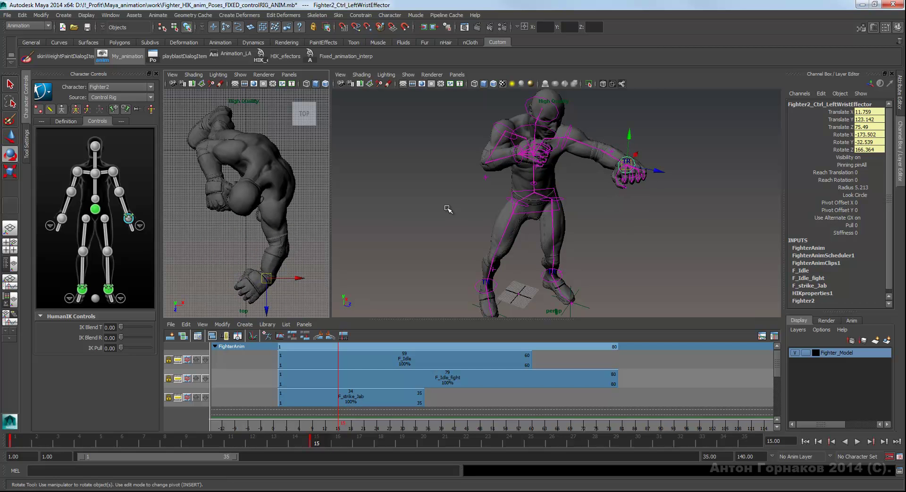
middle_drag(448, 209, 448, 209)
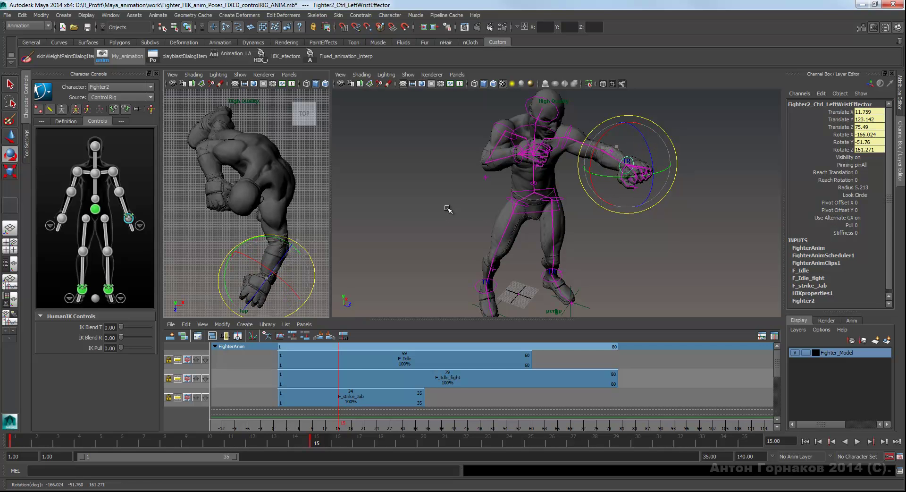
alt+drag(448, 209, 448, 209)
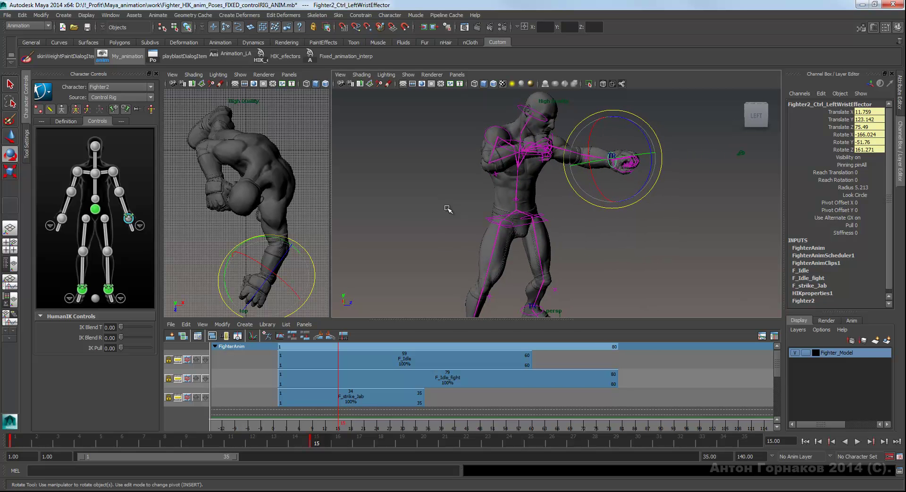
Set the left panel to side view and pan it up to the arm.
key(space)
drag(447, 208, 448, 208)
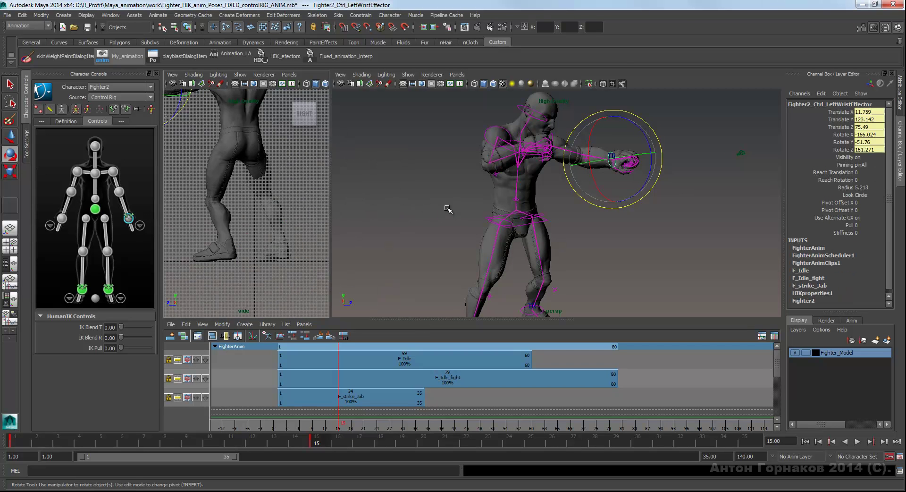
alt+middle_drag(448, 209, 449, 212)
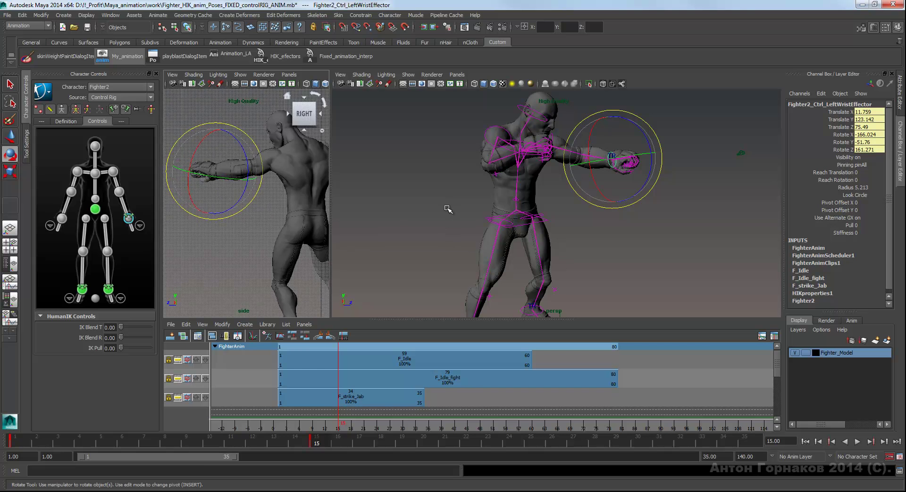
click(241, 75)
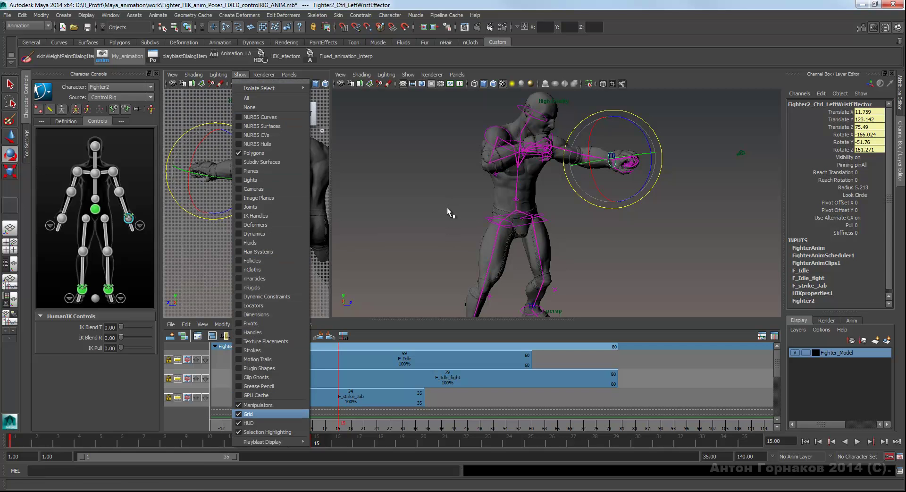
Hide the side view grid, reframe the fighter, and unpin the left wrist effector.
click(269, 413)
alt+middle_drag(447, 207, 447, 207)
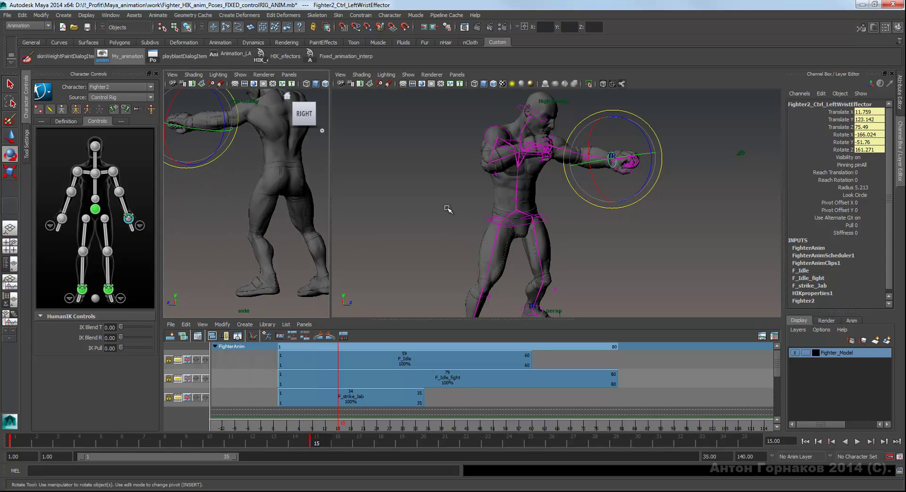
drag(331, 193, 362, 193)
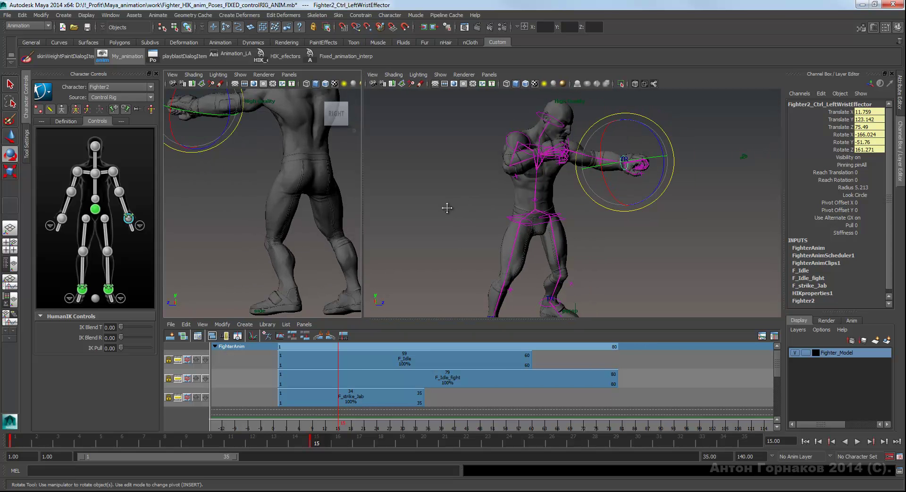
key(e)
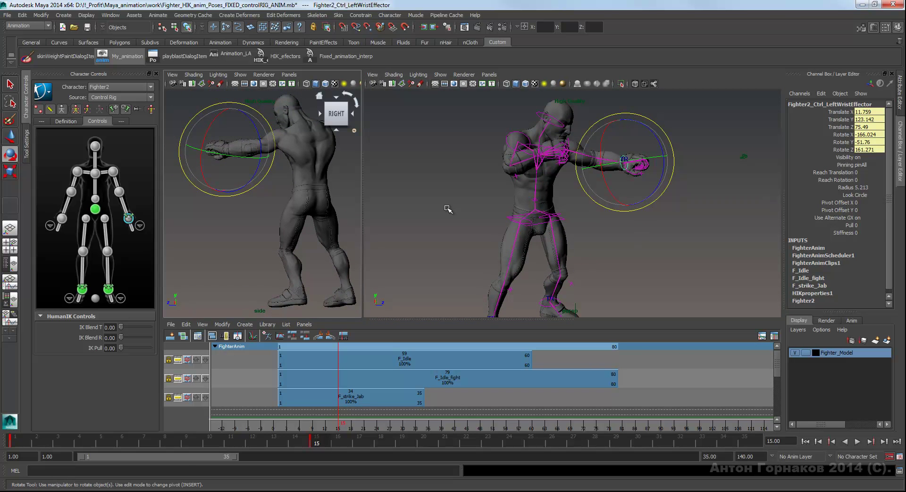
right_click(684, 137)
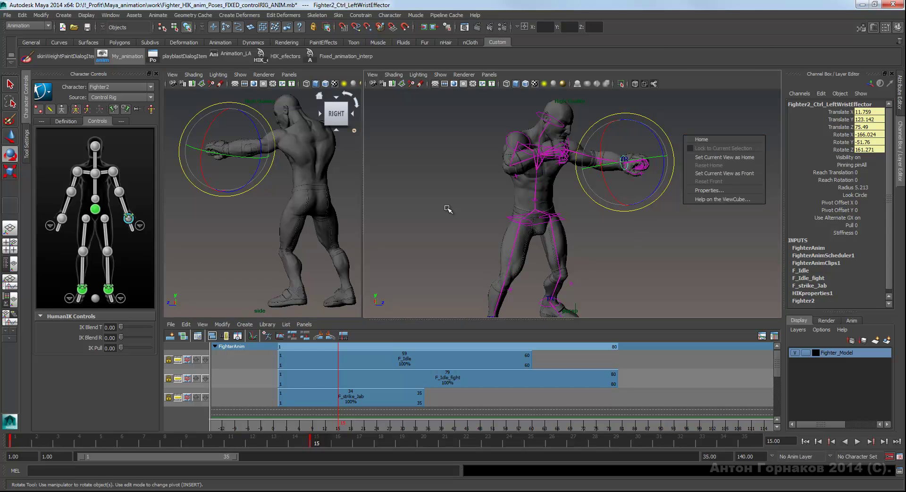
right_click(671, 103)
click(671, 126)
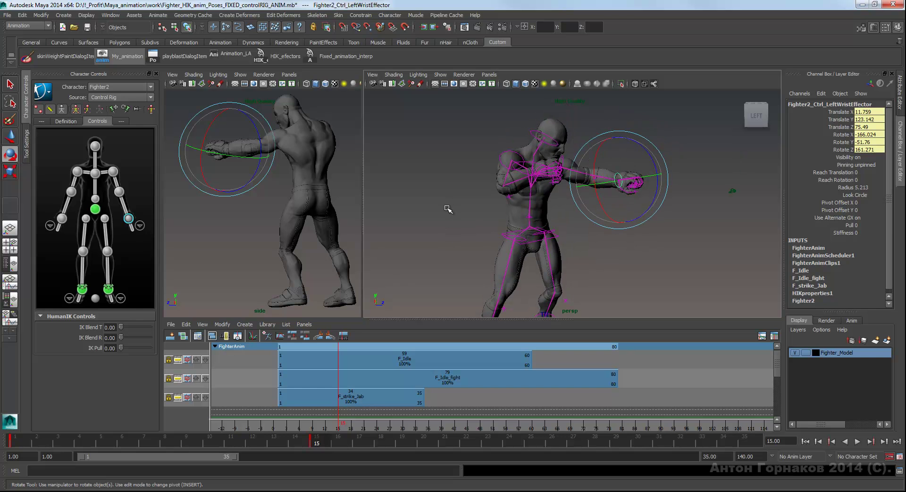
key(Up)
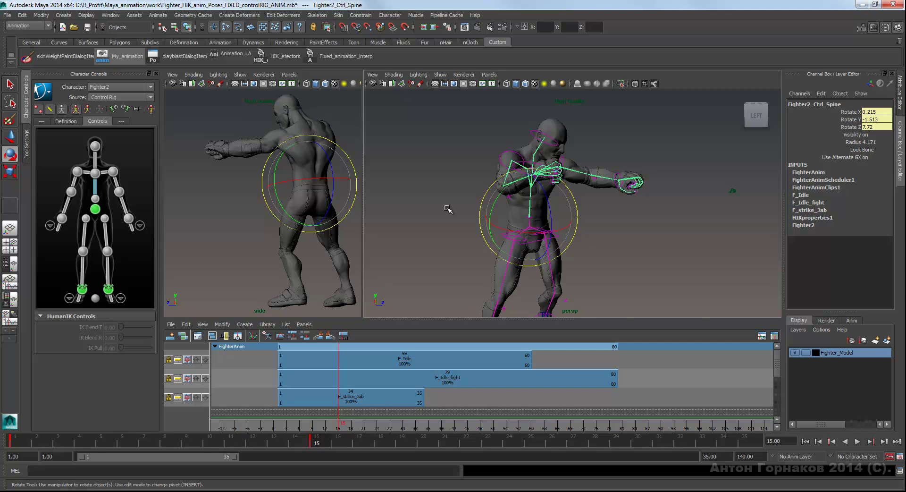
key(Down)
right_click(654, 137)
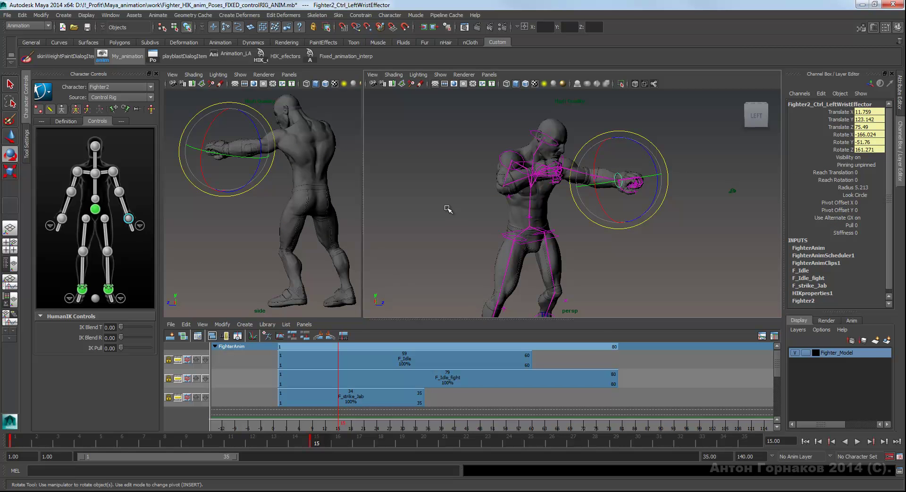
Move the left wrist effector up to Translate Y 135.361 and check it from the front.
key(w)
middle_drag(448, 208, 448, 208)
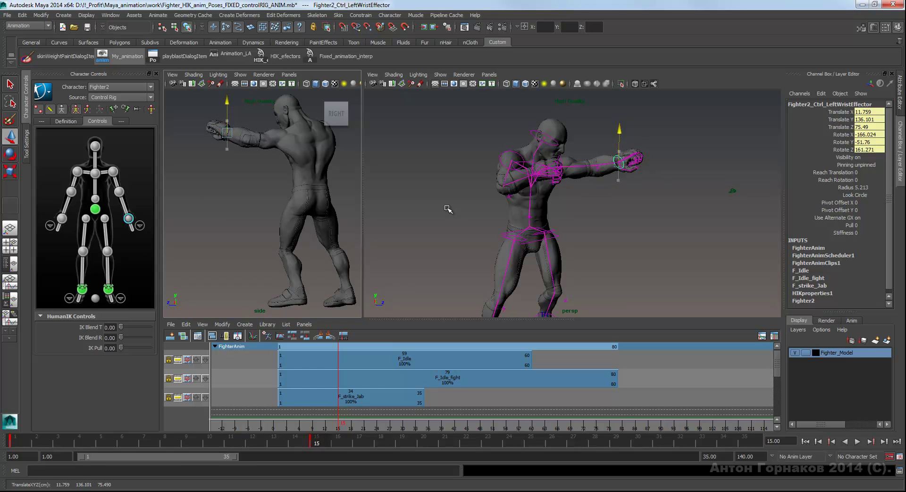
alt+drag(447, 209, 449, 209)
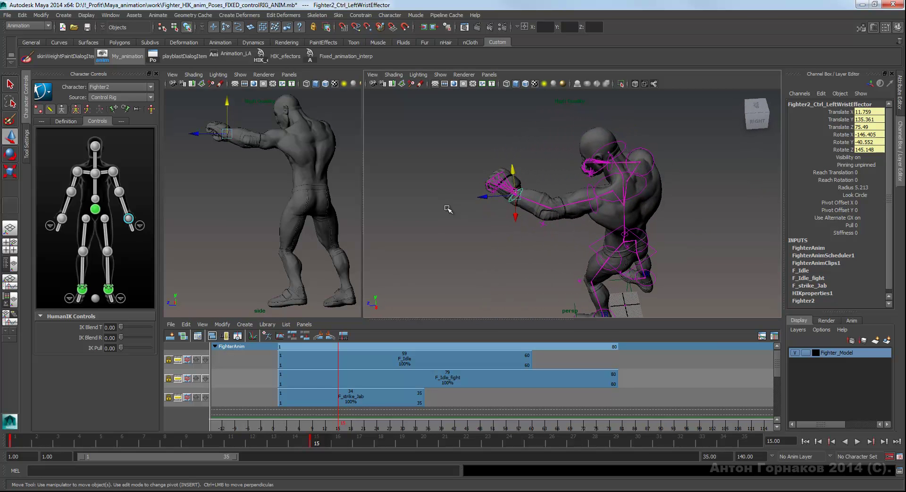
alt+drag(448, 209, 448, 209)
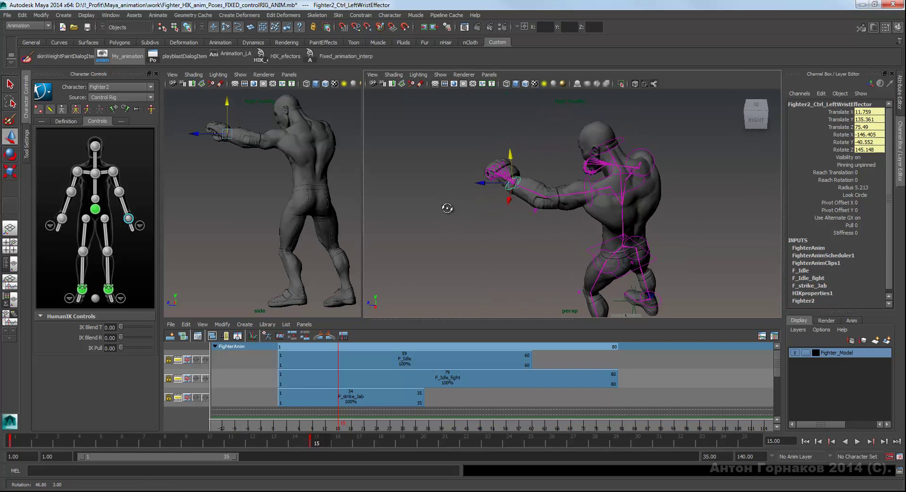
right_click(689, 171)
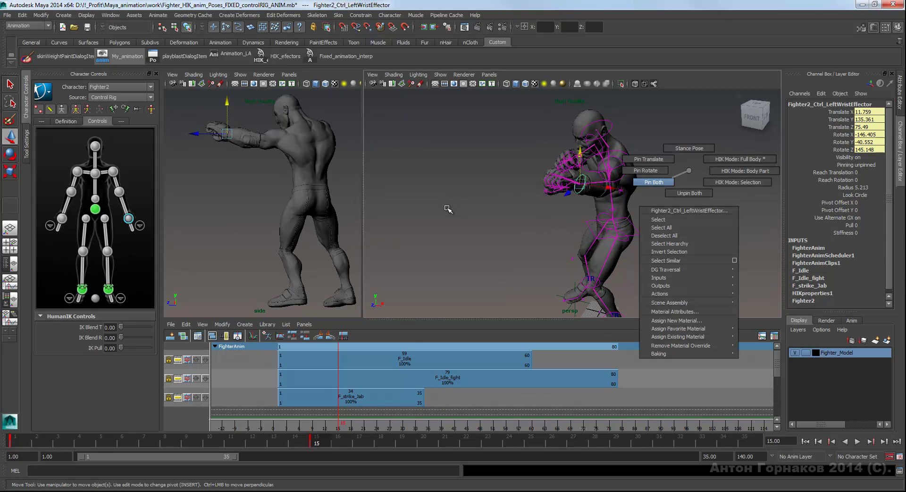
Pin Both on the left wrist, then nudge the left shoulder and left knee effectors.
click(654, 183)
alt+drag(448, 208, 448, 209)
key(Up)
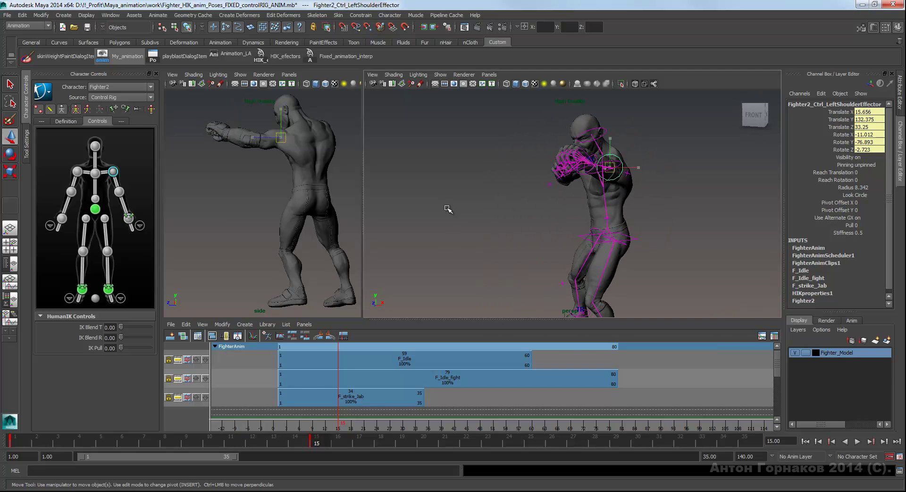
middle_drag(448, 208, 448, 209)
alt+drag(448, 209, 448, 208)
key(Down)
middle_drag(448, 209, 448, 209)
key(w)
alt+drag(448, 209, 448, 209)
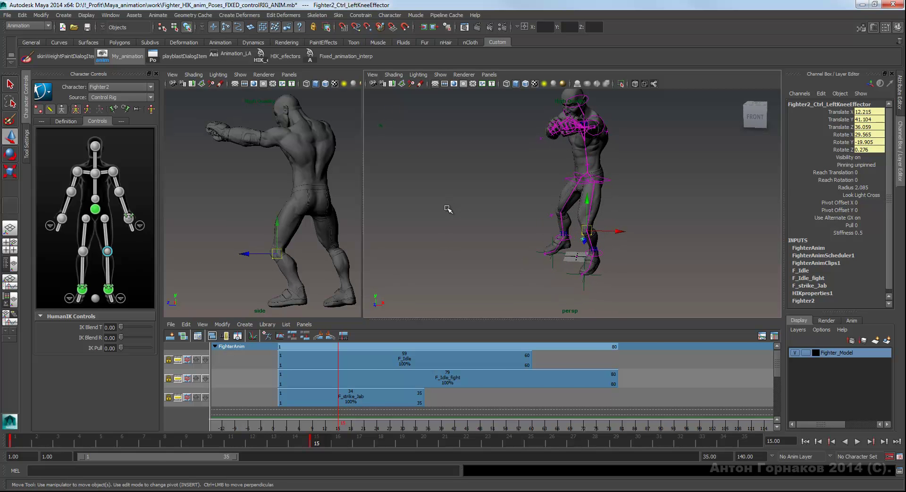
Show the top view with grid in the second panel and rotate the spine to bend the torso.
key(Up)
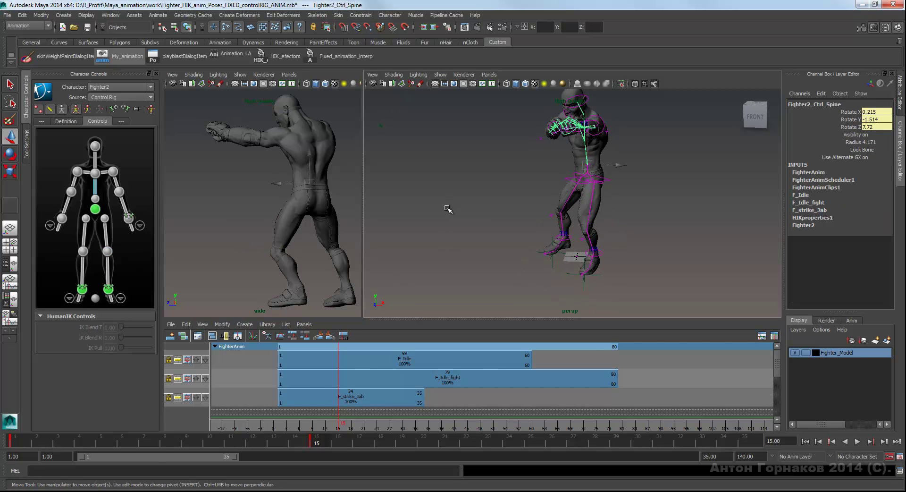
key(space)
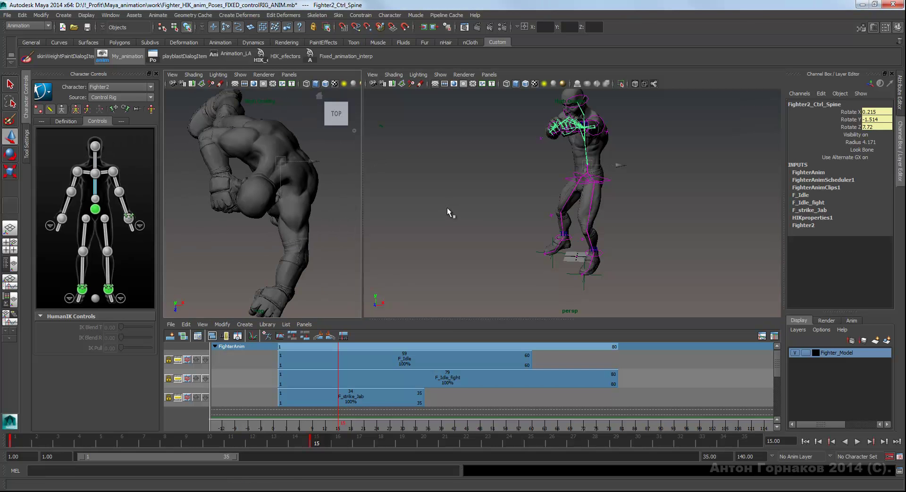
click(240, 75)
click(248, 414)
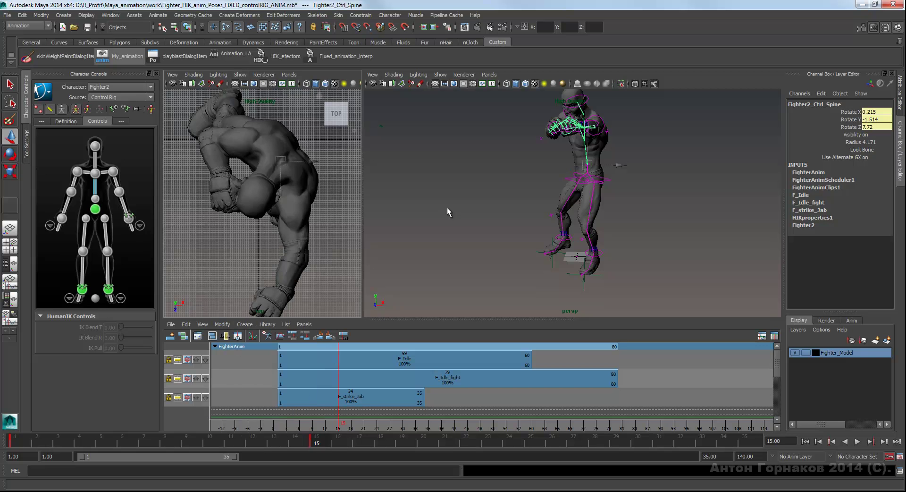
alt+drag(448, 209, 448, 209)
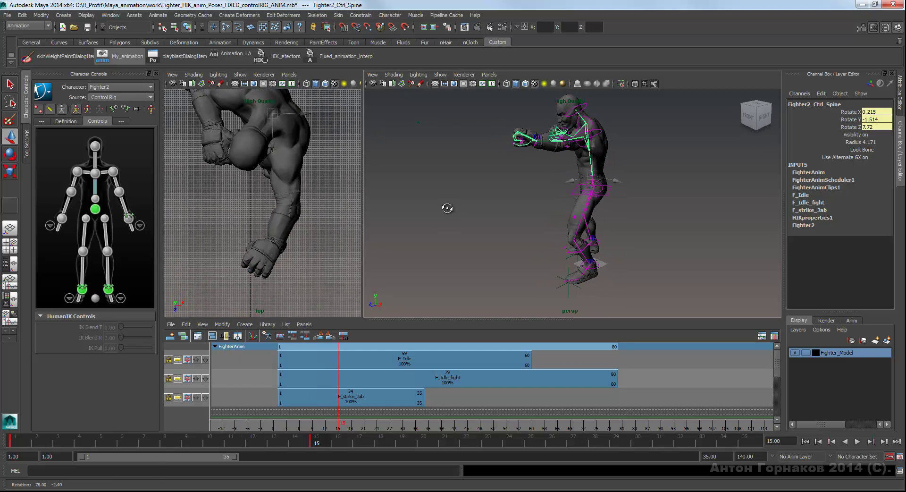
key(e)
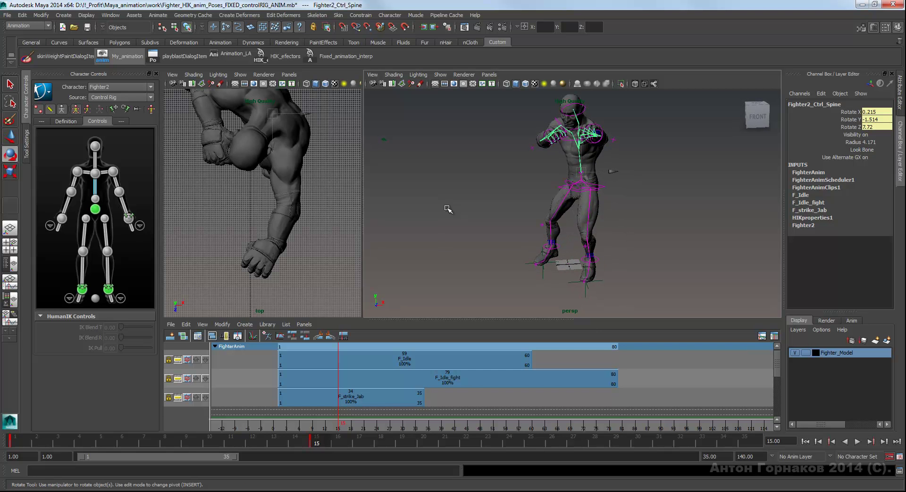
middle_drag(448, 209, 448, 210)
alt+drag(447, 208, 448, 209)
middle_drag(448, 209, 448, 209)
alt+drag(448, 209, 448, 209)
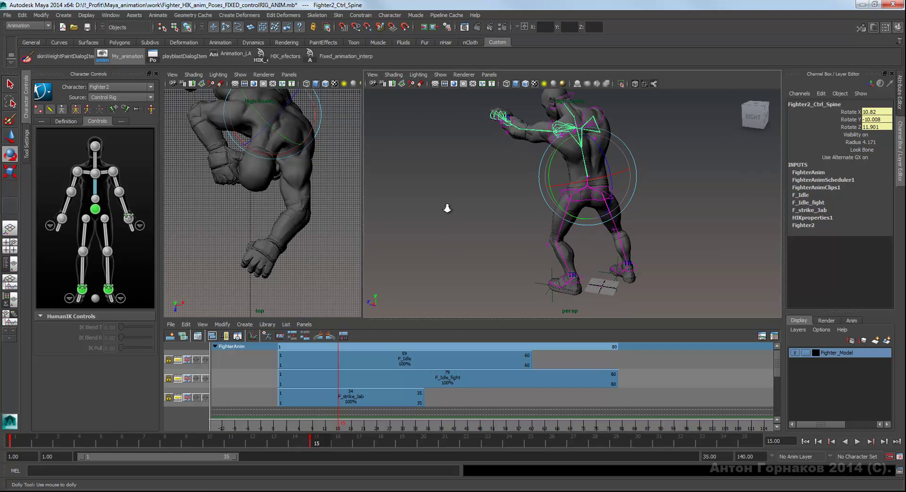
Push the left wrist effector forward to Translate Z 78.274.
click(493, 118)
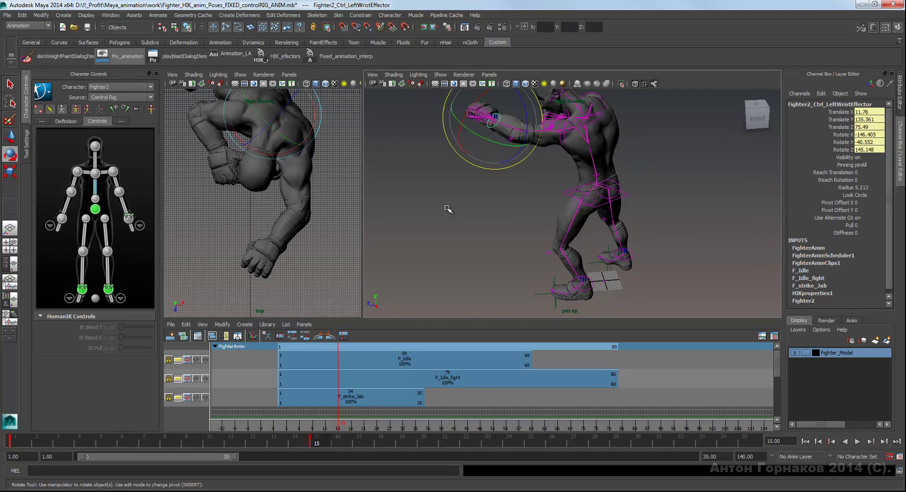
key(w)
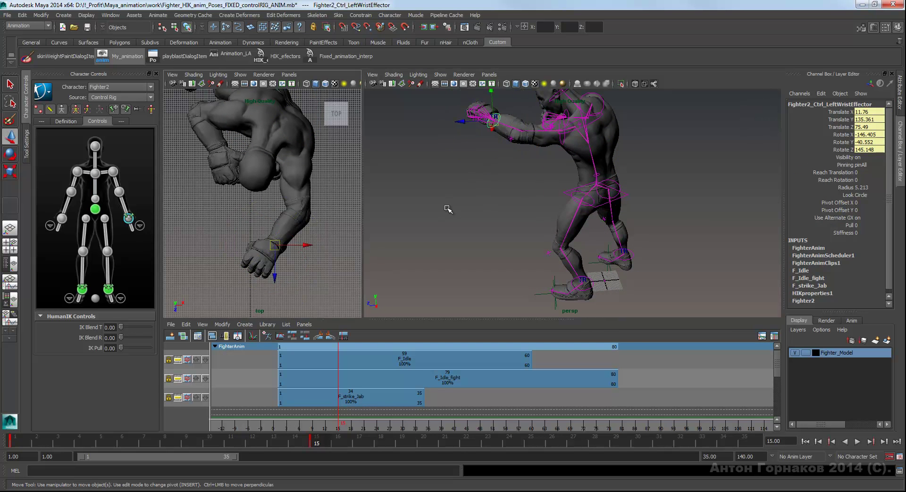
middle_drag(448, 209, 448, 209)
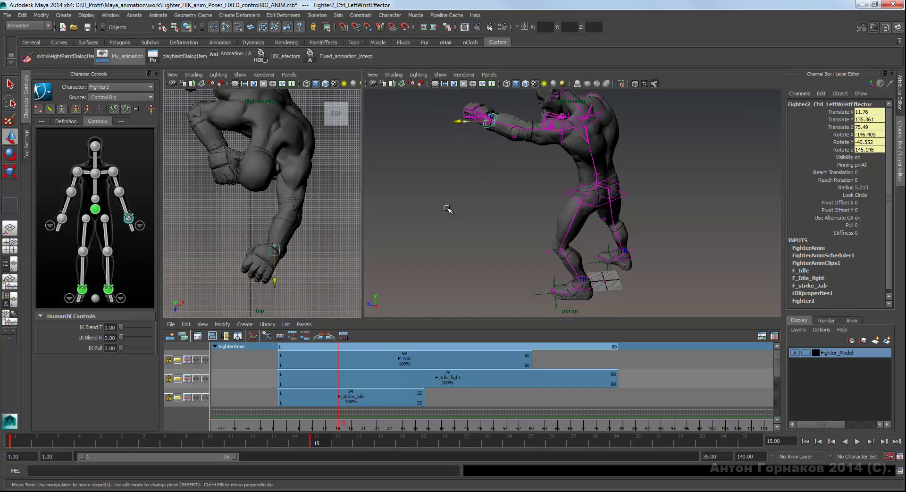
alt+drag(448, 209, 447, 208)
alt+middle_drag(447, 208, 447, 208)
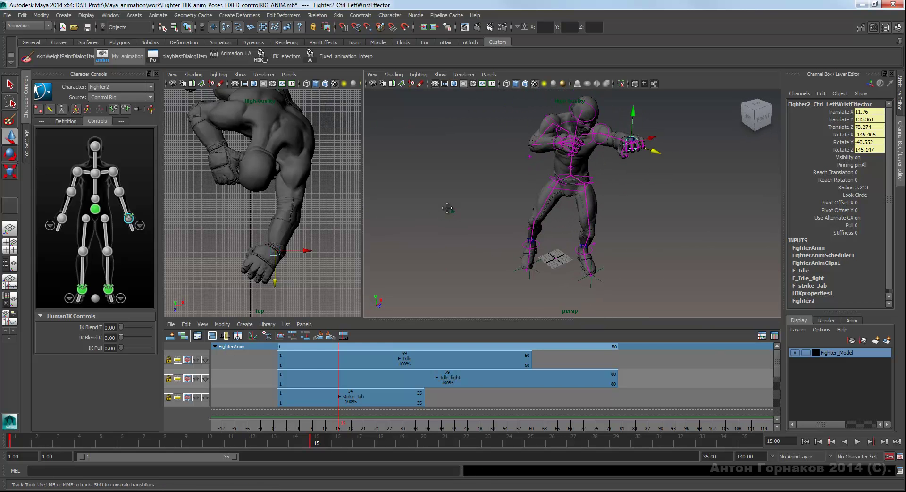
alt+drag(447, 208, 447, 208)
alt+right_drag(448, 208, 448, 209)
alt+drag(448, 209, 448, 209)
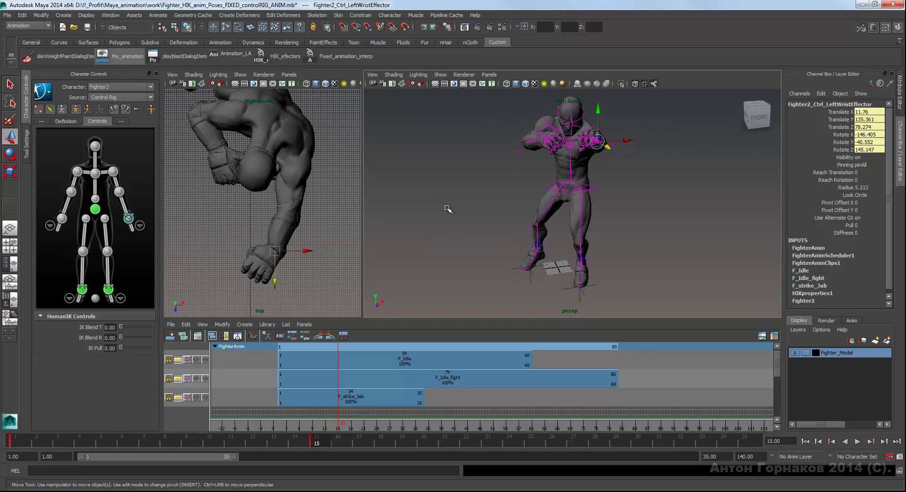
Rotate the hips to turn the stance and ease the left wrist back to Translate Z 75.722.
key(Up)
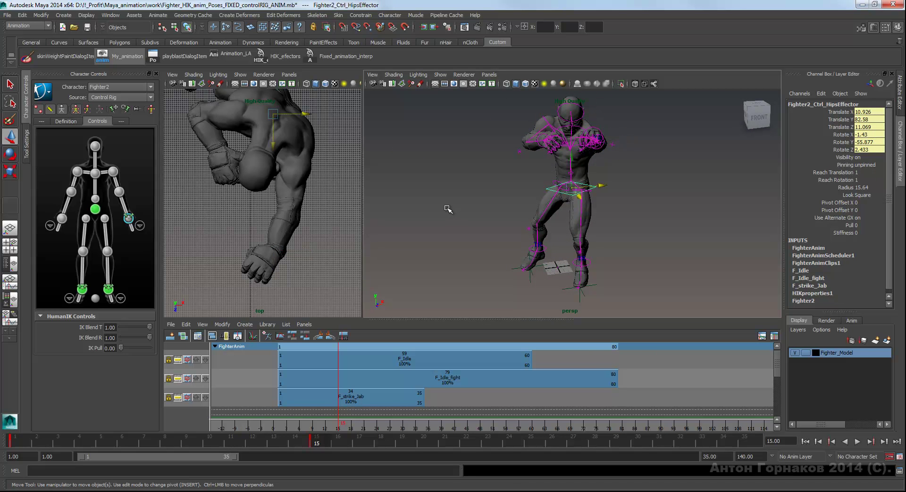
key(e)
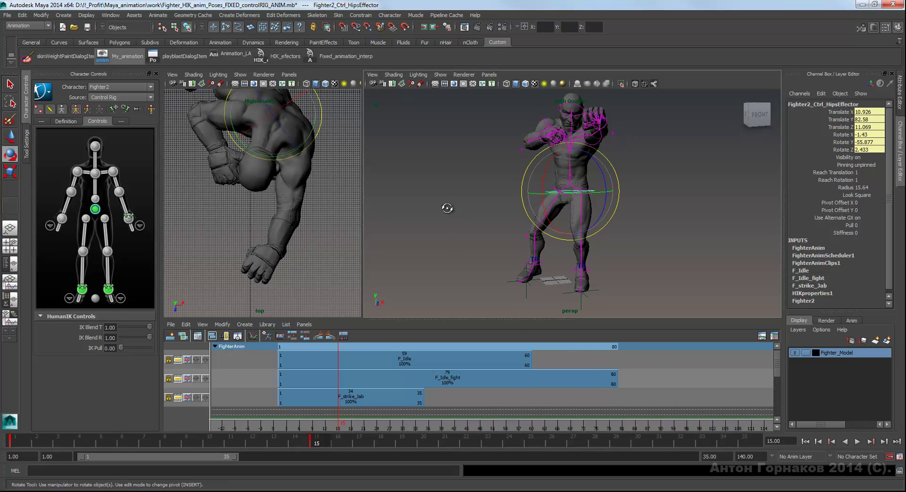
middle_drag(448, 209, 449, 209)
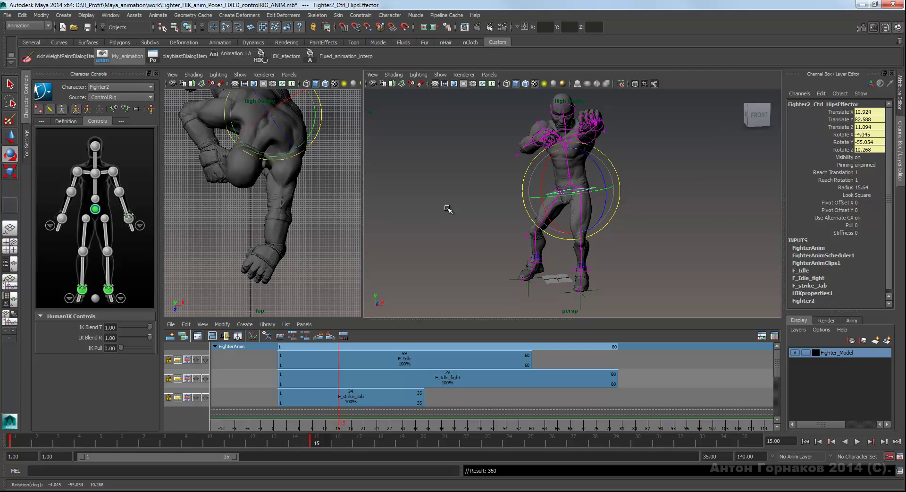
click(449, 209)
alt+drag(448, 209, 448, 209)
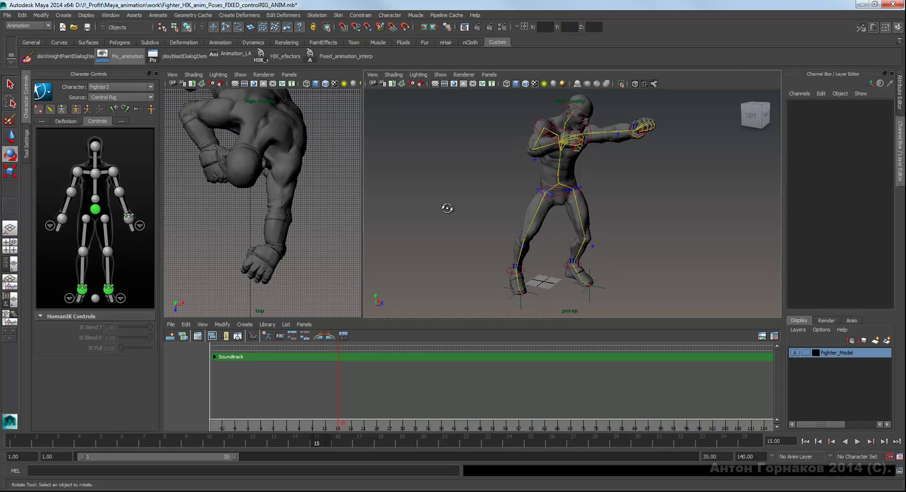
click(127, 217)
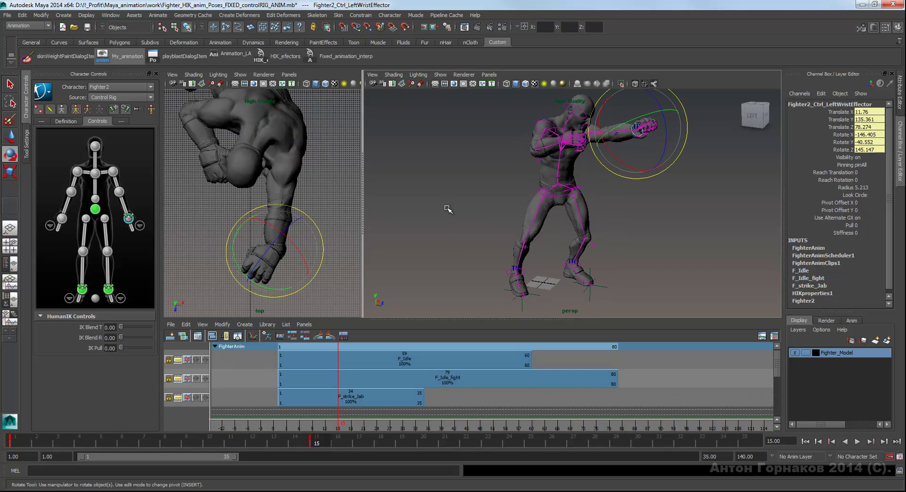
key(w)
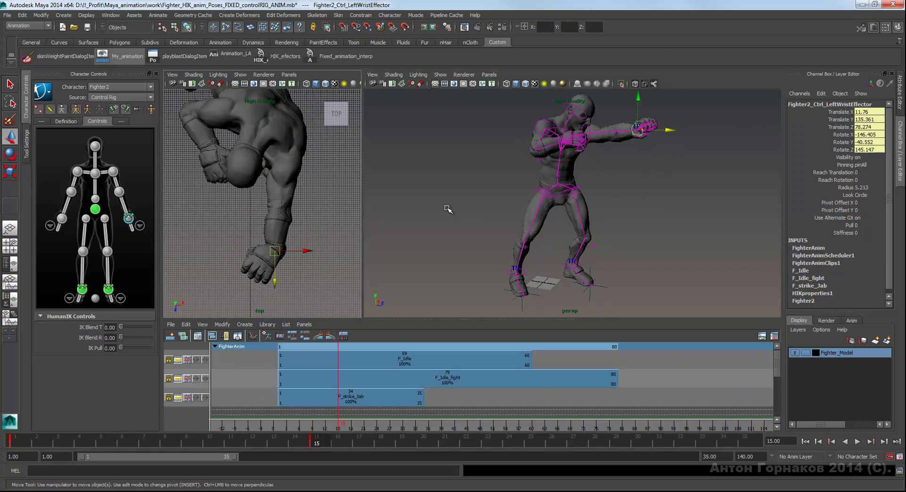
middle_drag(449, 209, 449, 209)
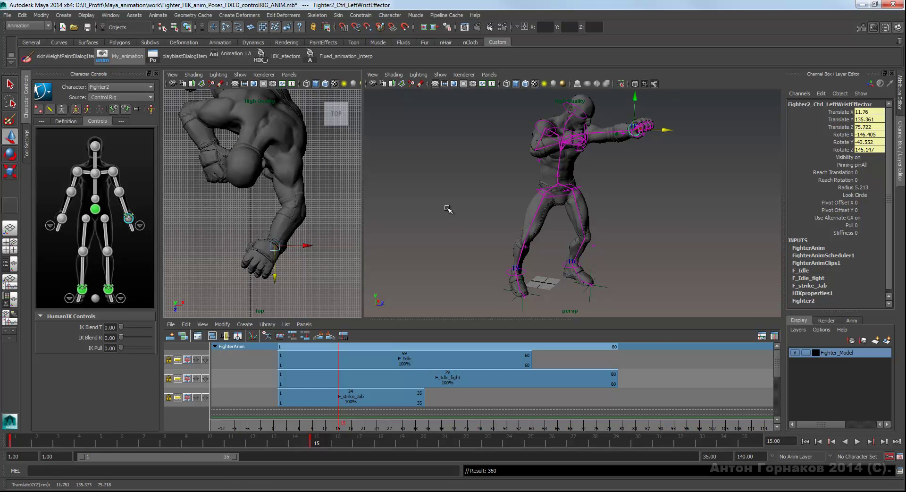
click(449, 209)
alt+drag(448, 209, 448, 209)
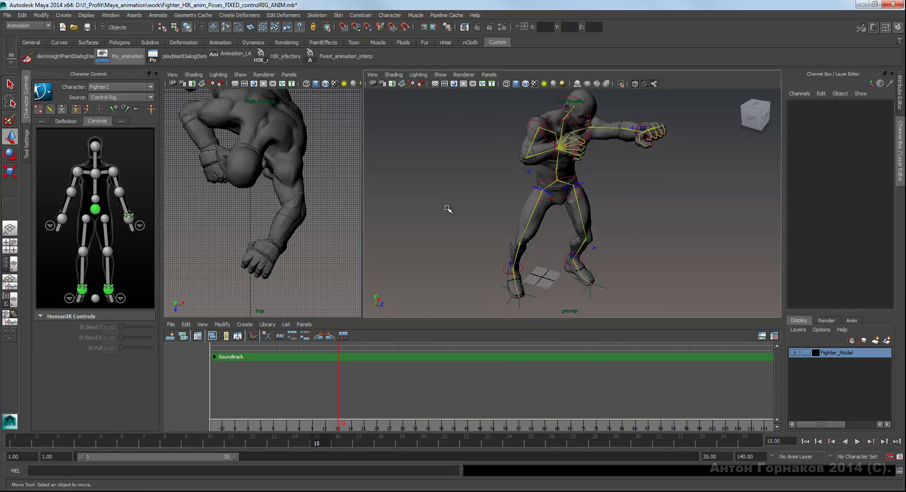
Pull the right wrist effector in to the chest and pin it with Pin Both.
key(ctrl+z)
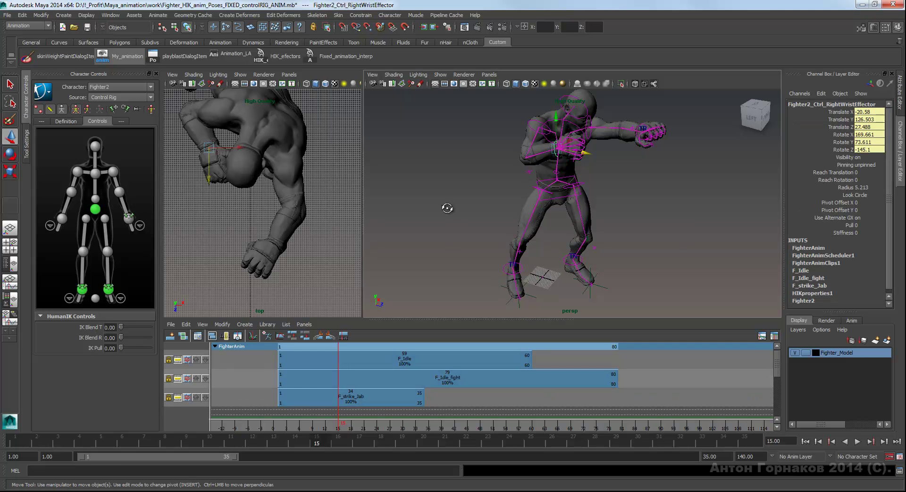
alt+drag(447, 208, 448, 212)
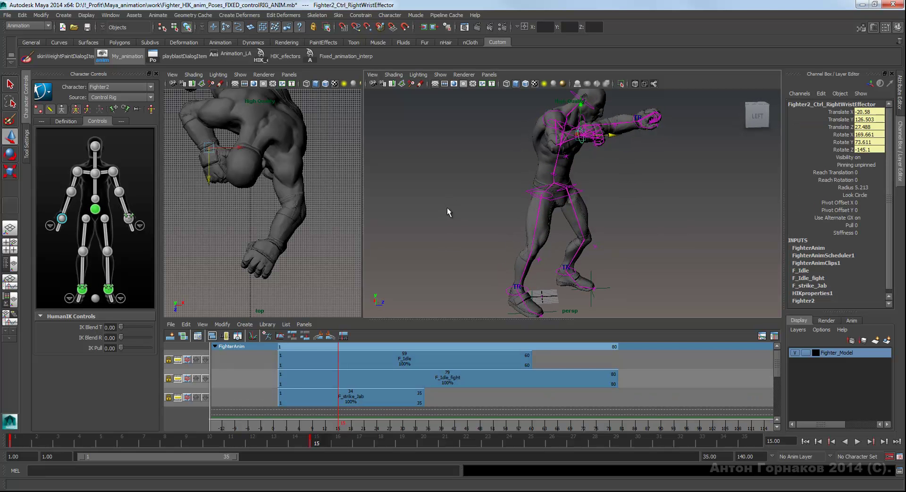
alt+right_drag(447, 208, 448, 210)
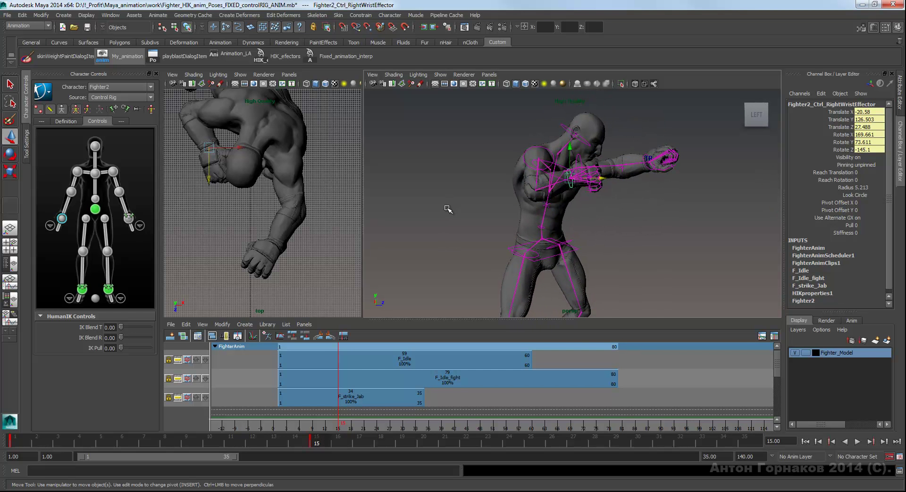
middle_drag(448, 209, 448, 209)
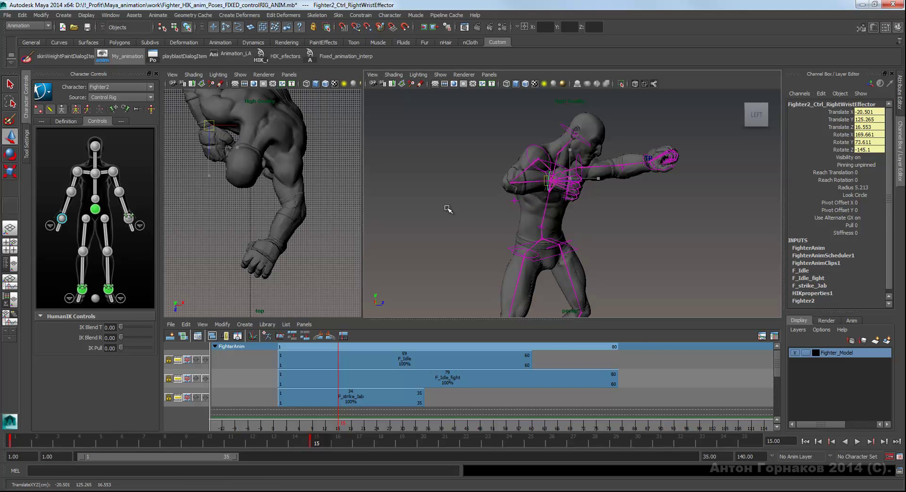
alt+drag(447, 208, 448, 210)
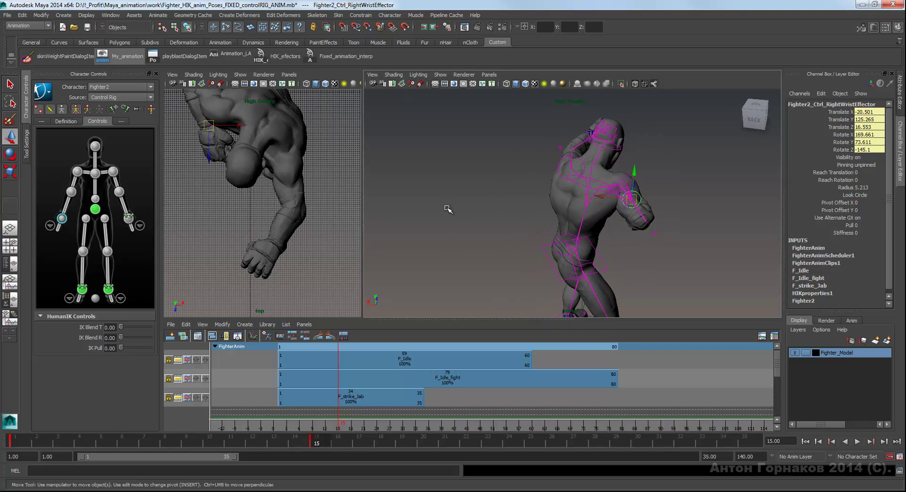
middle_drag(448, 209, 448, 209)
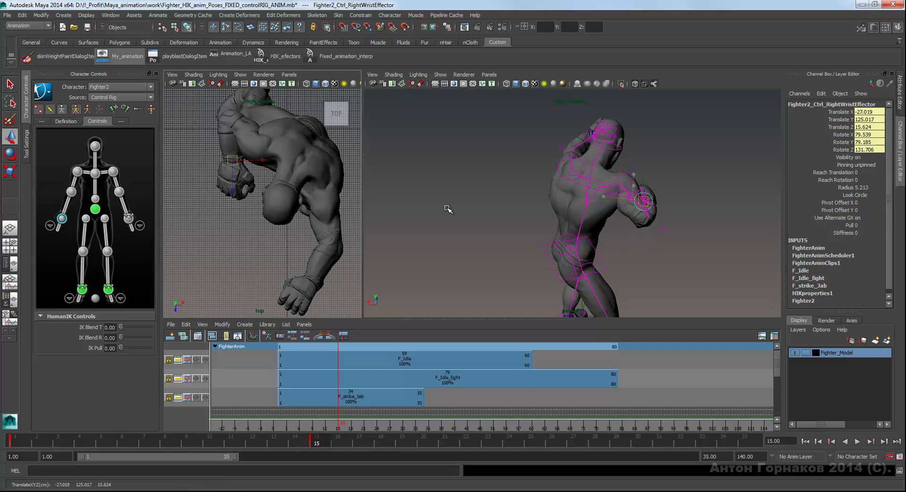
alt+drag(449, 209, 448, 209)
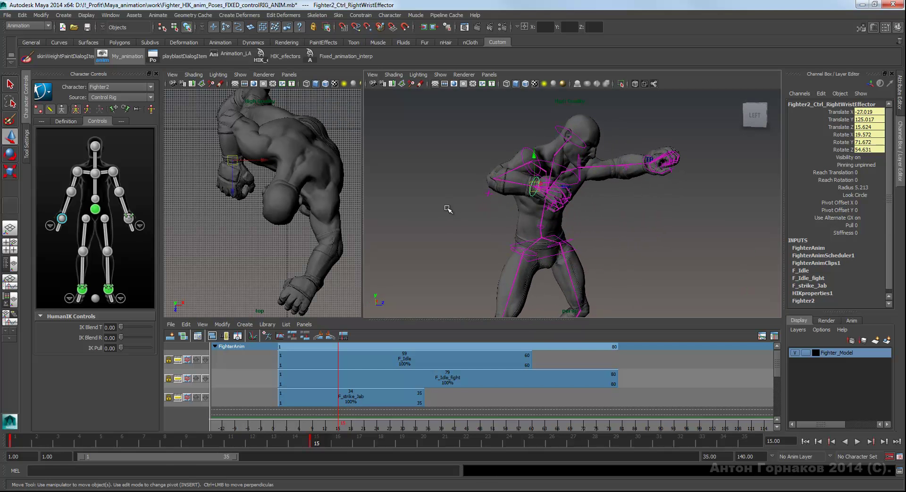
right_click(598, 198)
click(562, 209)
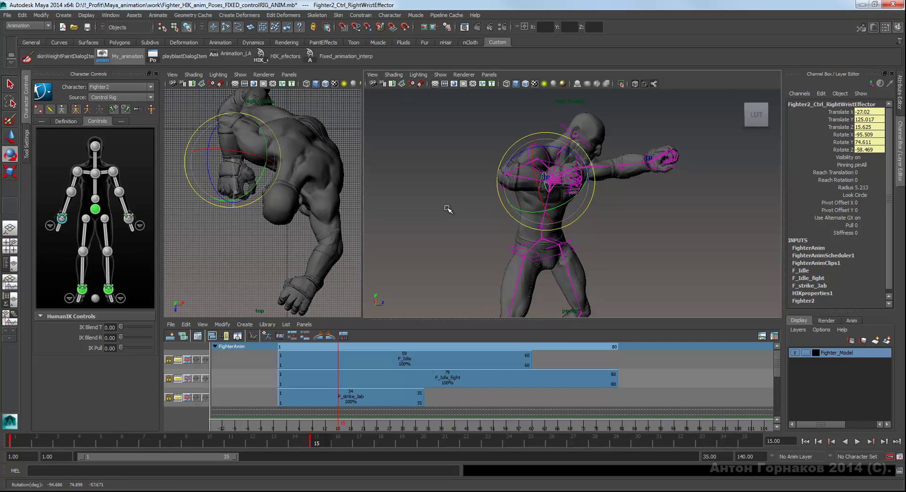
Move the right elbow effector down.
key(w)
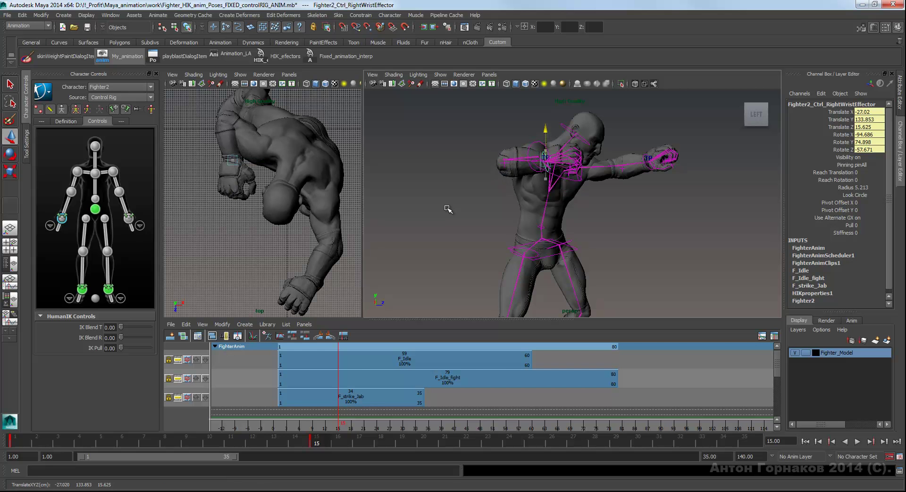
alt+drag(447, 209, 448, 209)
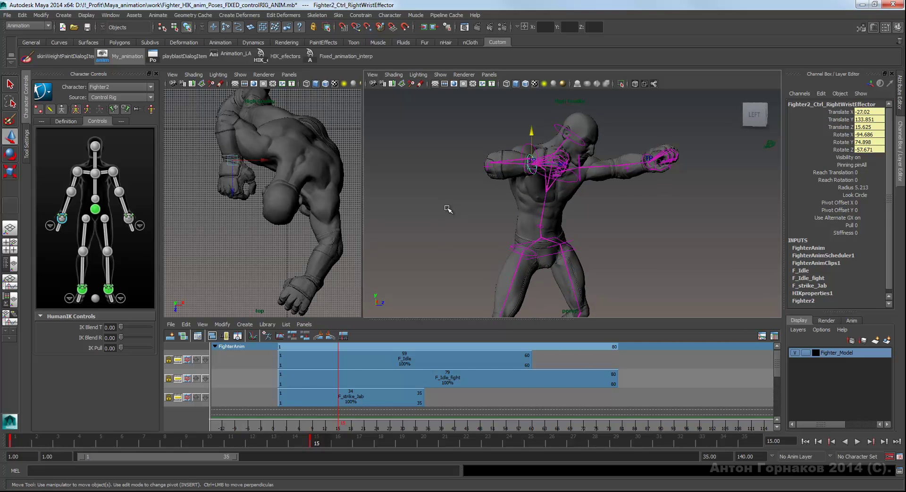
key(Up)
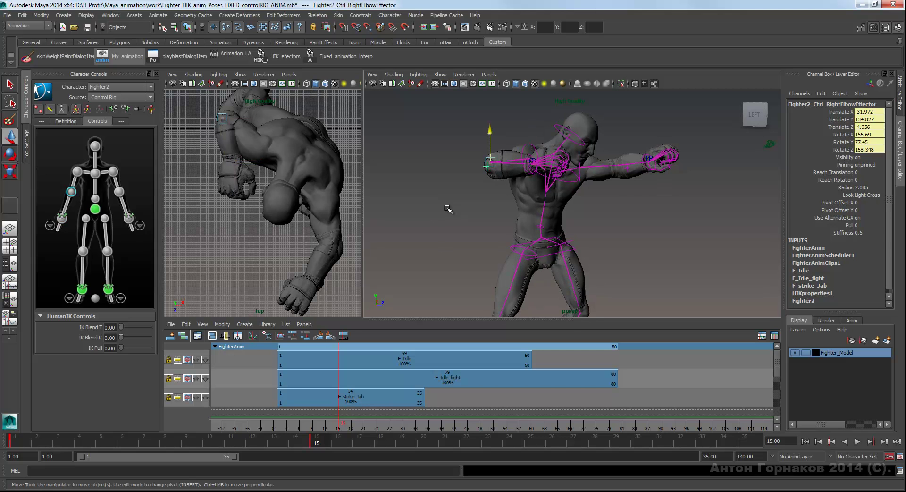
middle_drag(447, 209, 447, 208)
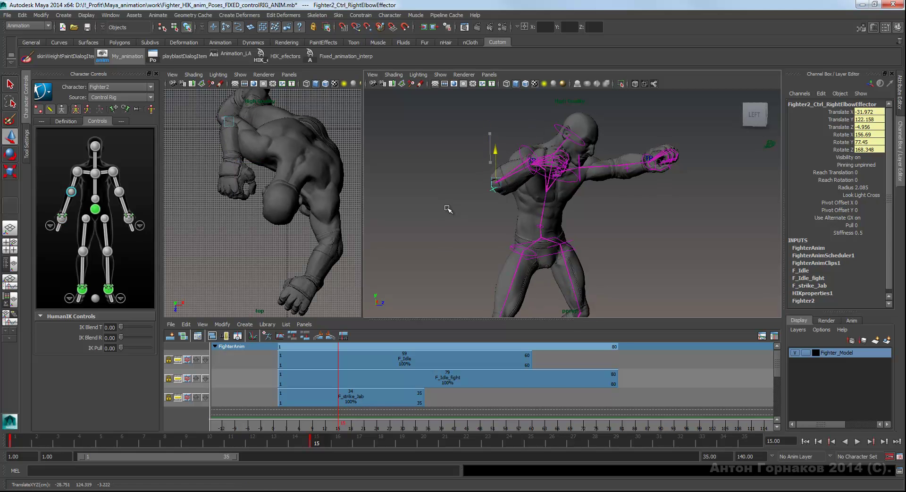
Rotate the ChestEnd effector to twist the boxer's chest.
alt+drag(448, 209, 447, 209)
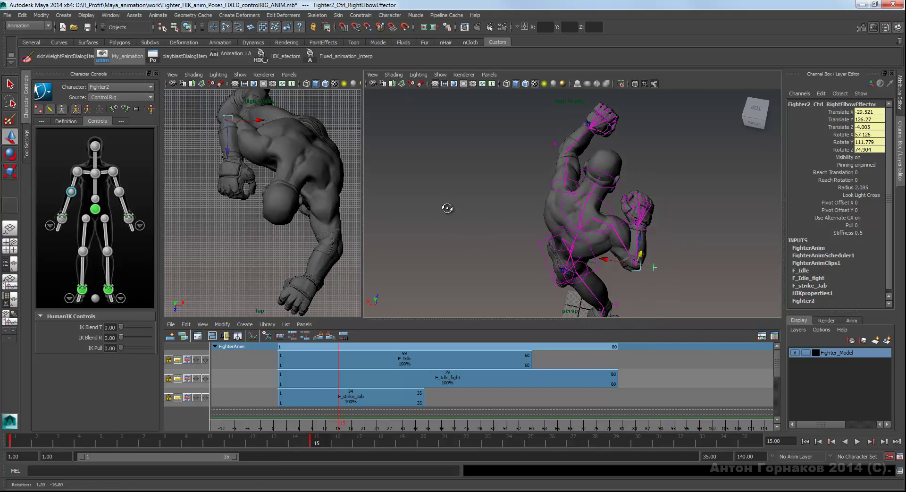
key(Up)
alt+drag(447, 209, 447, 208)
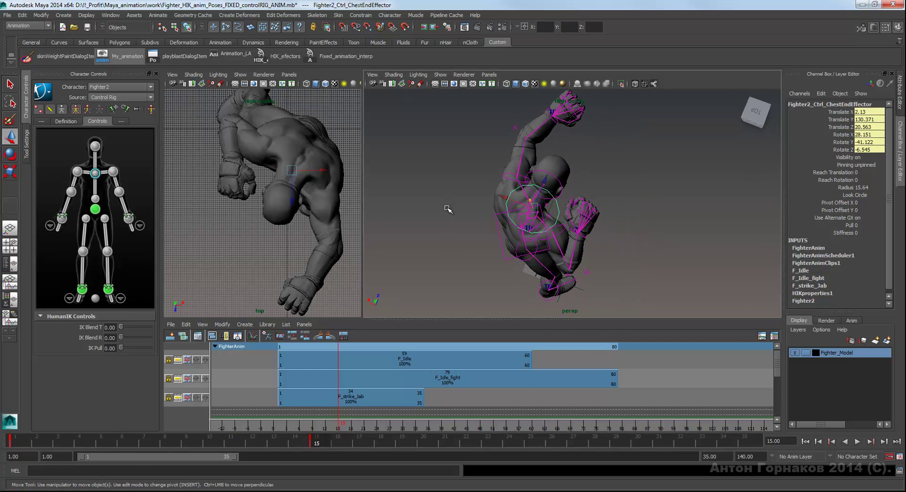
key(e)
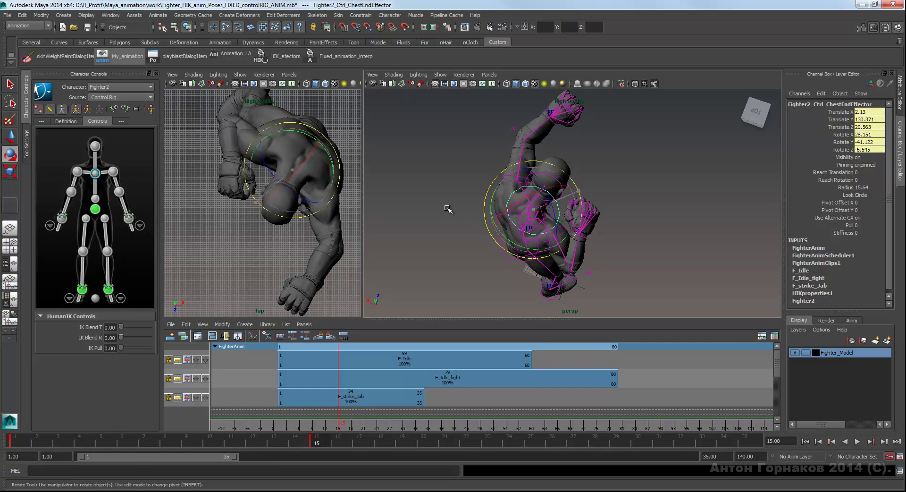
drag(448, 209, 447, 209)
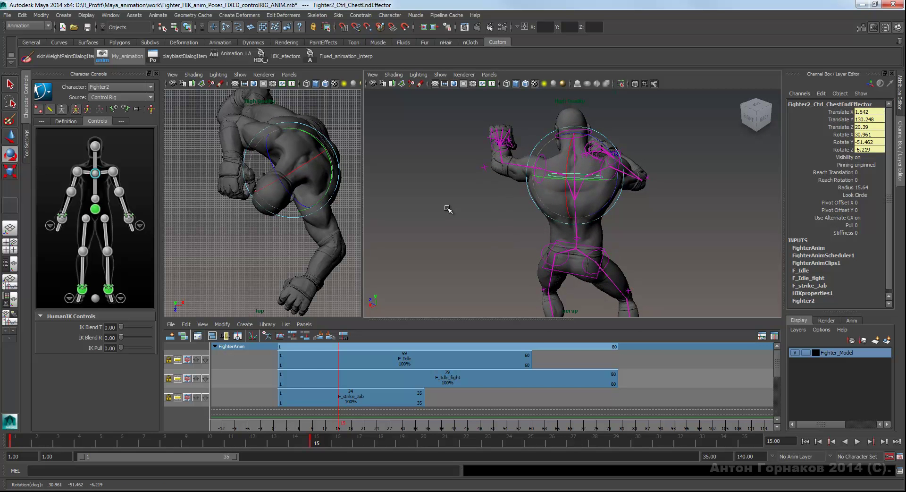
Push the left wrist effector forward to Translate Z 79.43 to extend the jab.
alt+drag(448, 209, 447, 208)
key(Right)
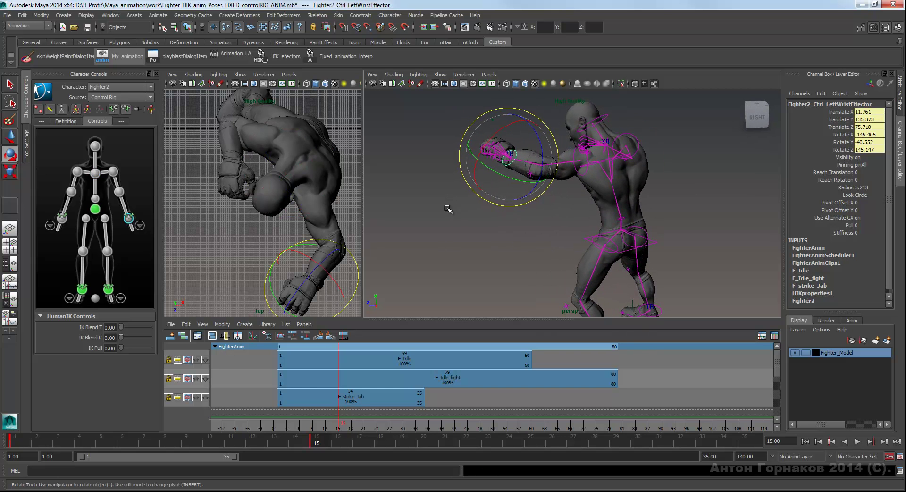
key(w)
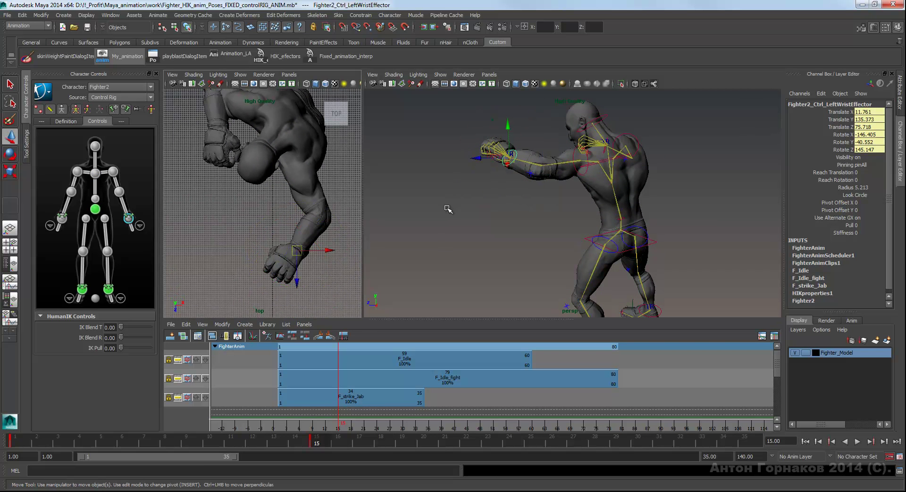
middle_drag(447, 208, 448, 208)
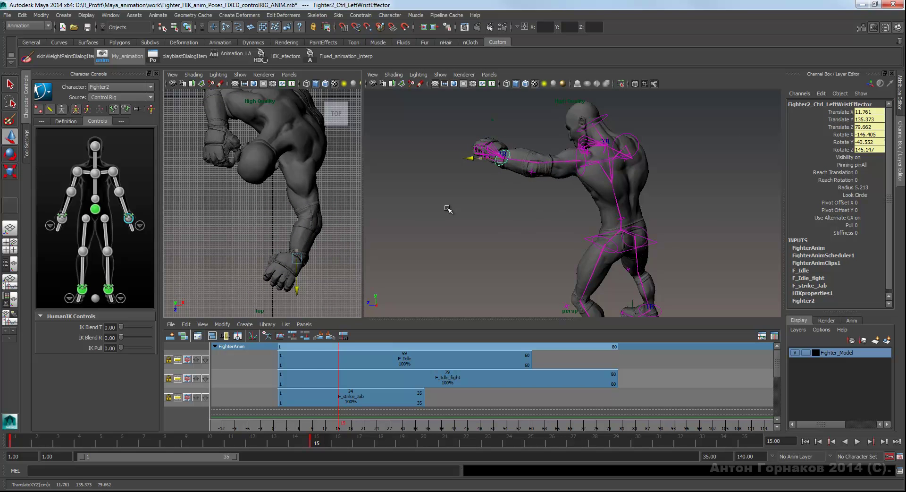
middle_drag(447, 209, 447, 209)
click(447, 208)
alt+drag(447, 209, 448, 209)
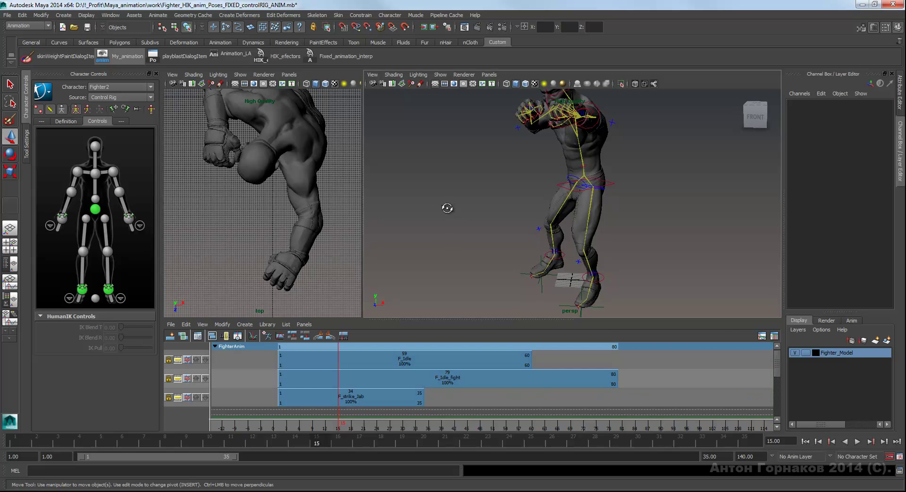
Shift the hips effector slightly to the left on X.
middle_drag(447, 208, 448, 208)
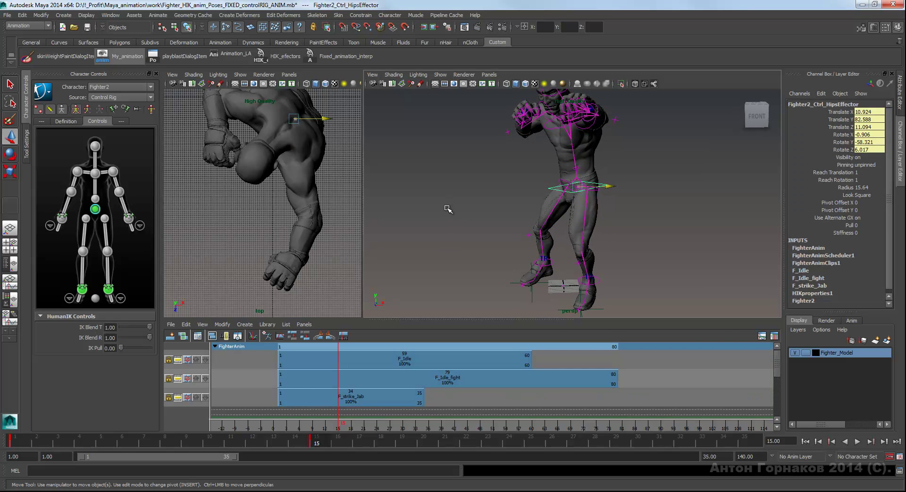
key(ctrl+z)
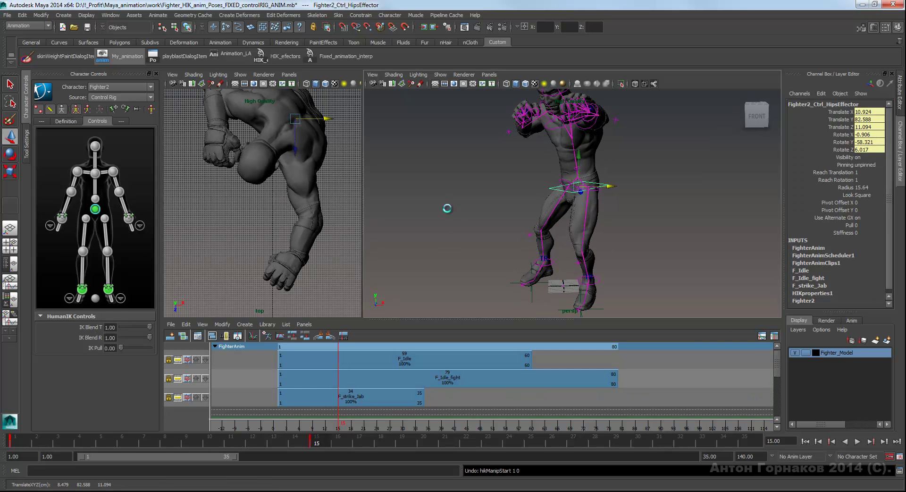
middle_drag(448, 208, 448, 208)
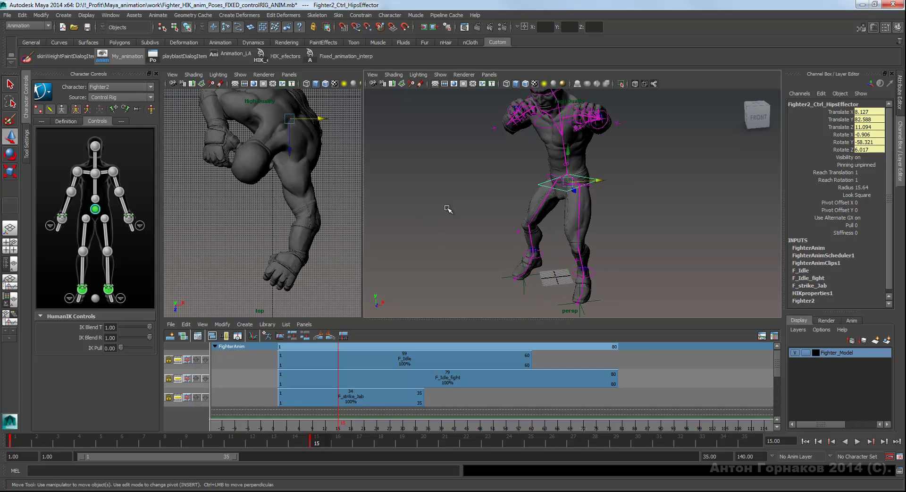
alt+drag(448, 209, 448, 210)
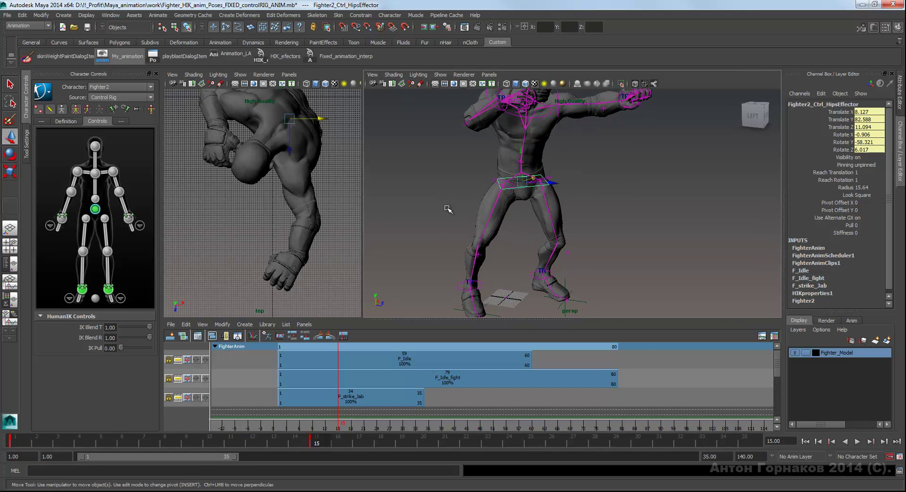
alt+middle_drag(447, 208, 448, 208)
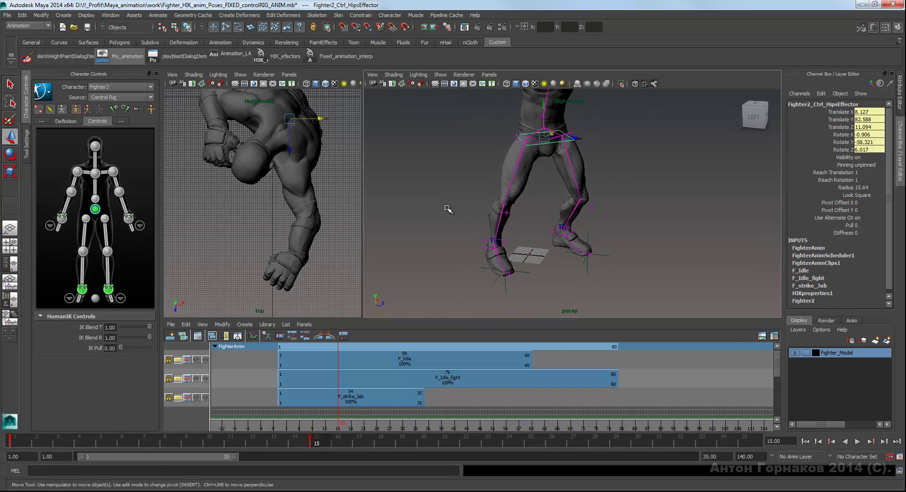
Rotate the right ankle effector, then slide the right foot along Z and X.
key(Down)
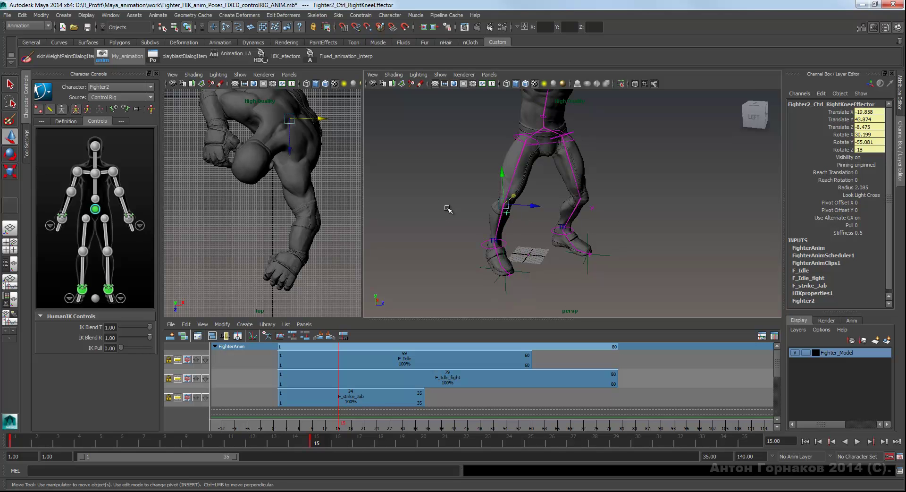
alt+drag(447, 209, 448, 208)
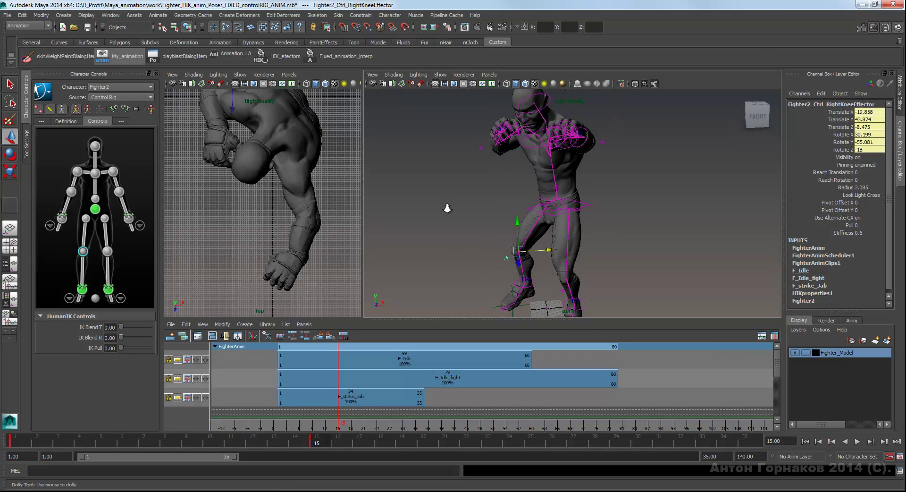
alt+drag(448, 209, 449, 210)
click(447, 209)
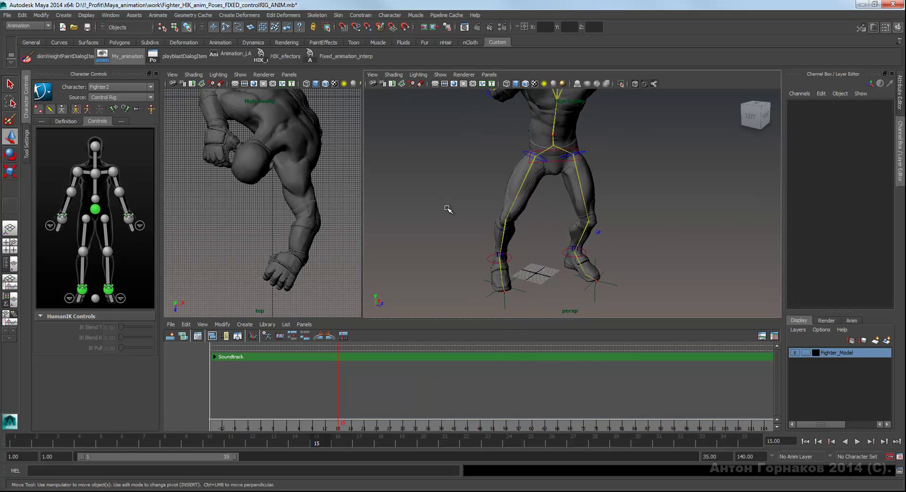
key(ctrl+z)
key(e)
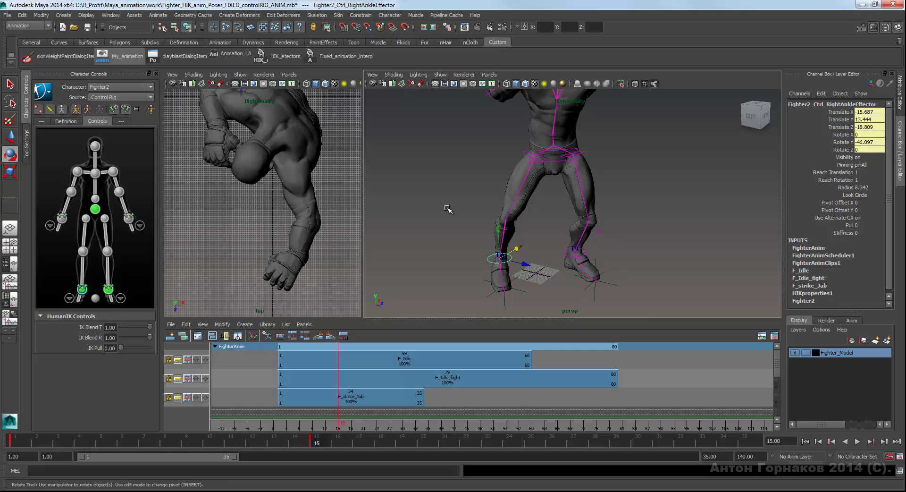
middle_click(448, 209)
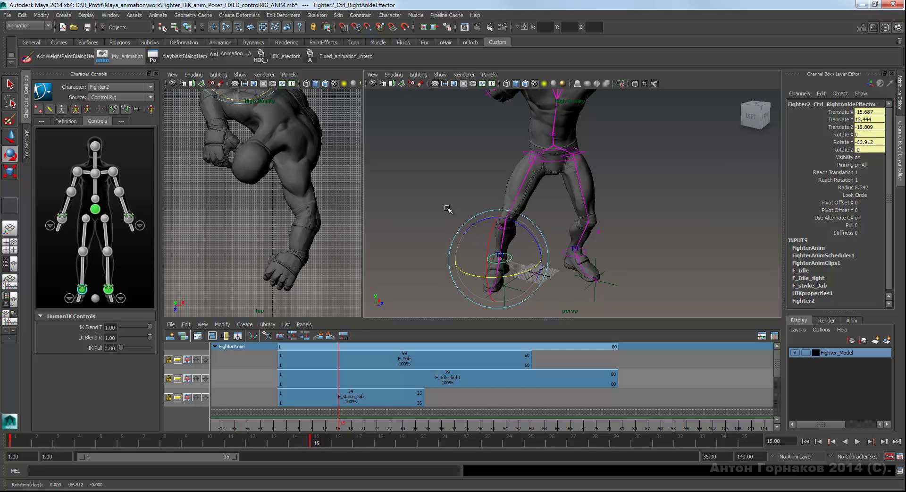
key(w)
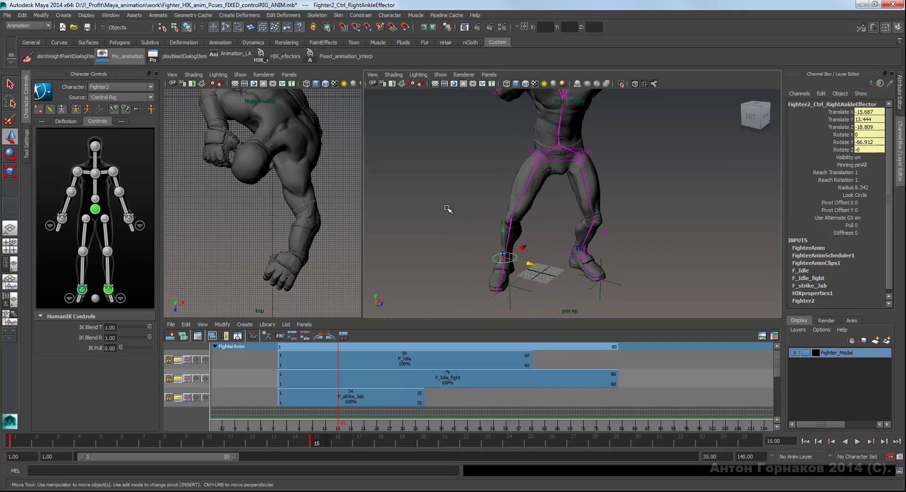
middle_drag(448, 209, 448, 209)
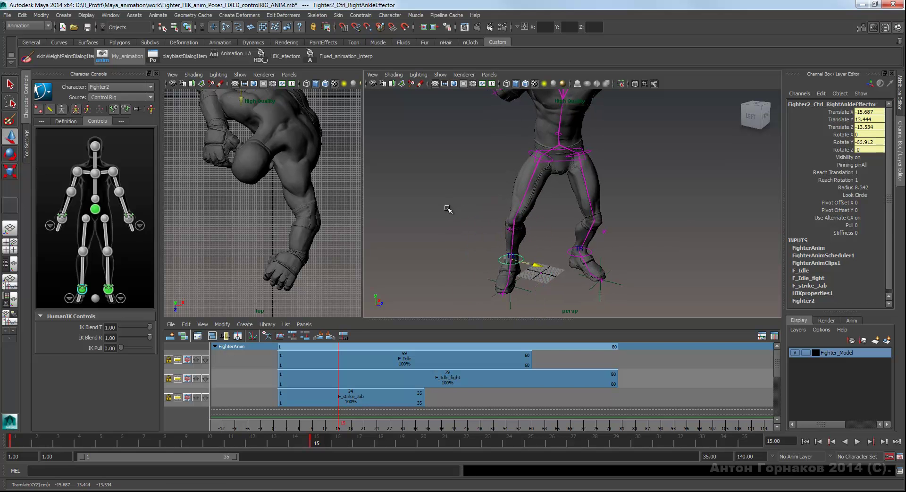
middle_drag(448, 209, 448, 209)
Frame the view on the hips effector and select the left wrist effector.
alt+drag(448, 209, 448, 209)
key(Up)
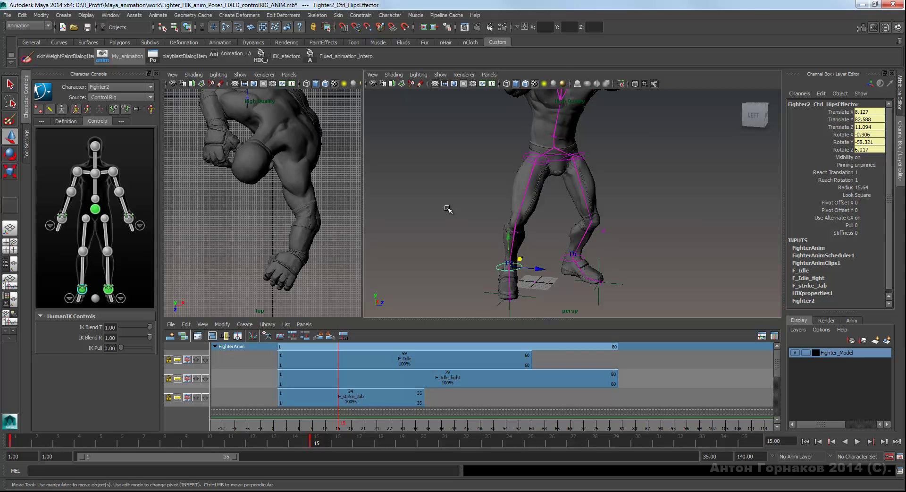
key(f)
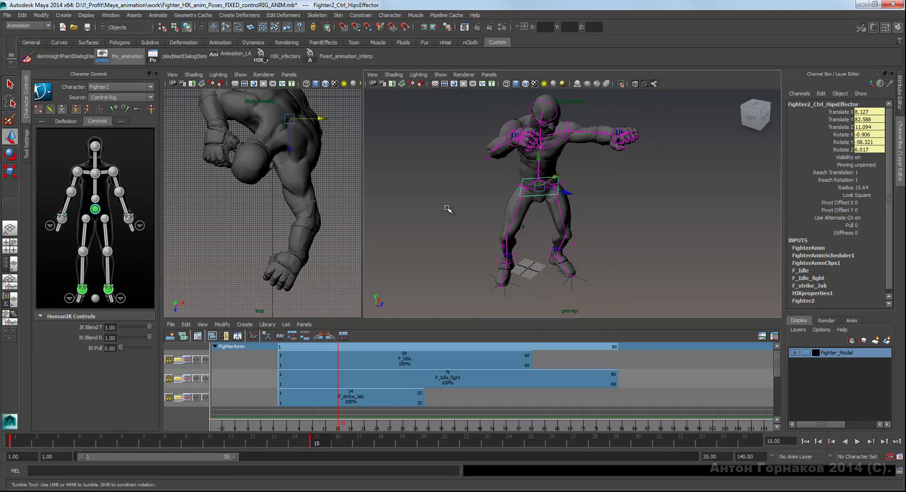
key(Right)
Raise the hips effector in Translate Y, then lower it slightly for the frame 15 pose.
right_click(642, 181)
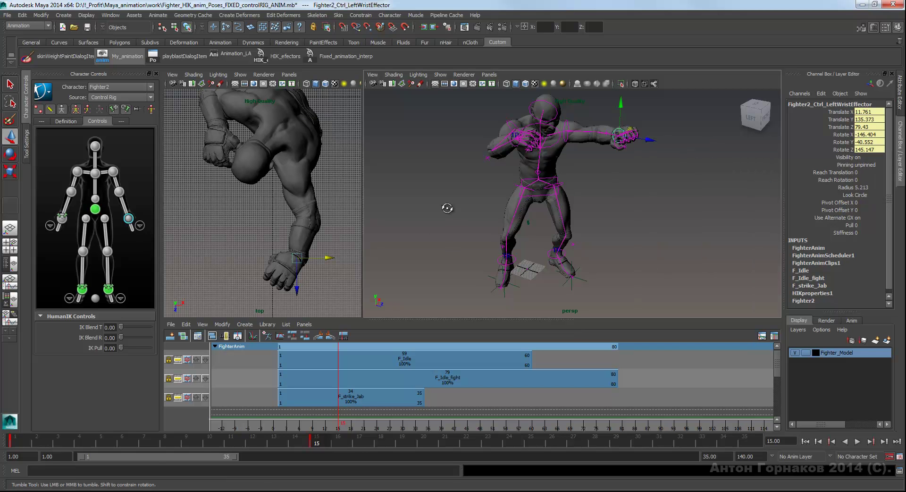
key(Left)
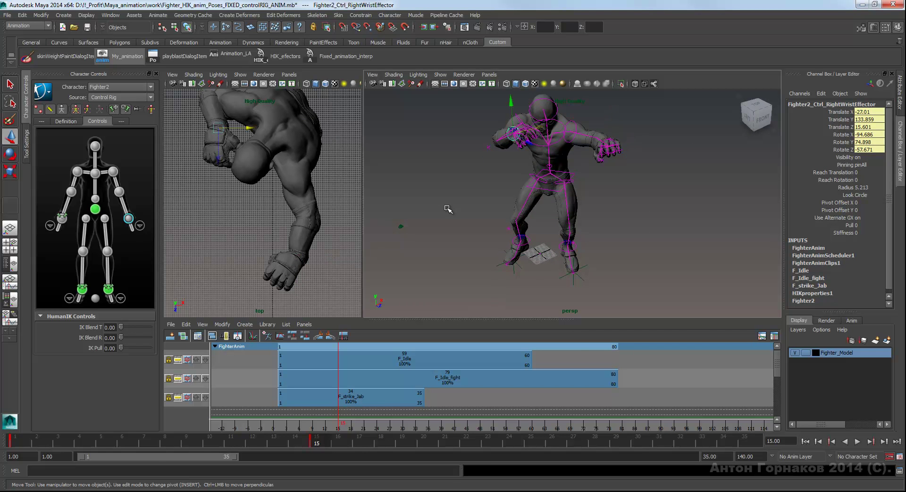
right_drag(678, 189, 690, 196)
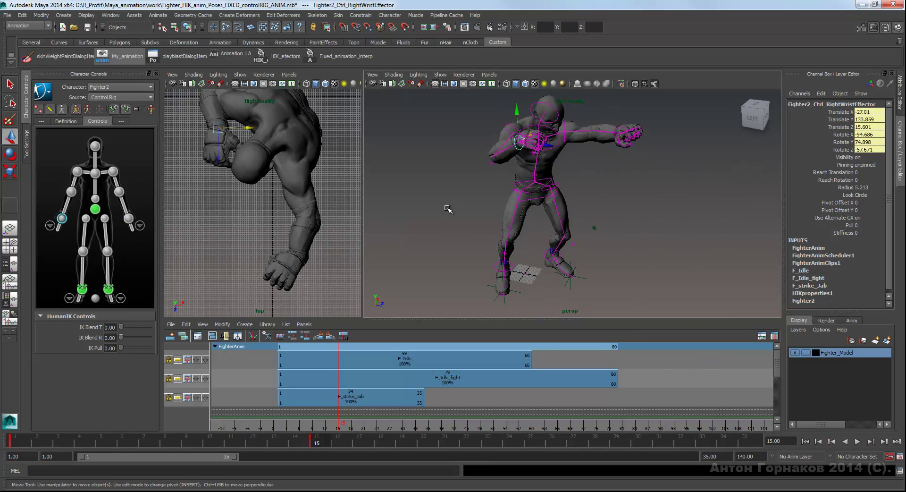
key(Up)
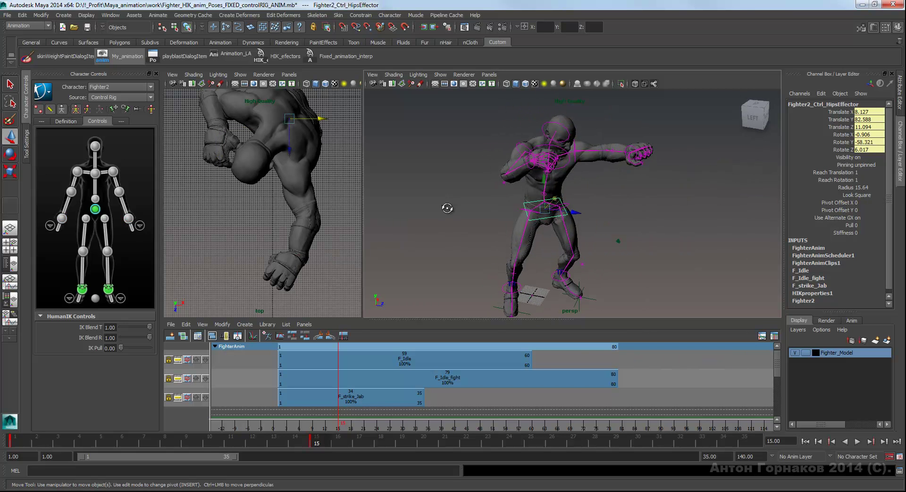
middle_drag(448, 209, 448, 209)
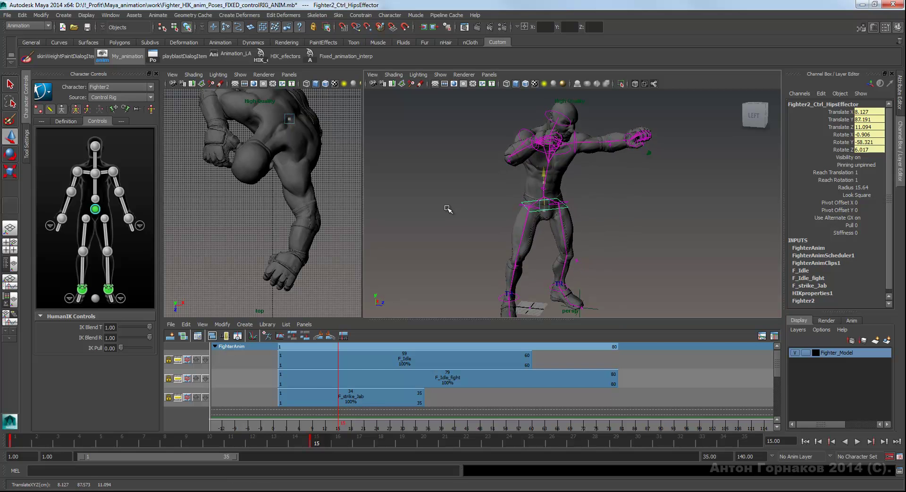
middle_drag(448, 209, 448, 209)
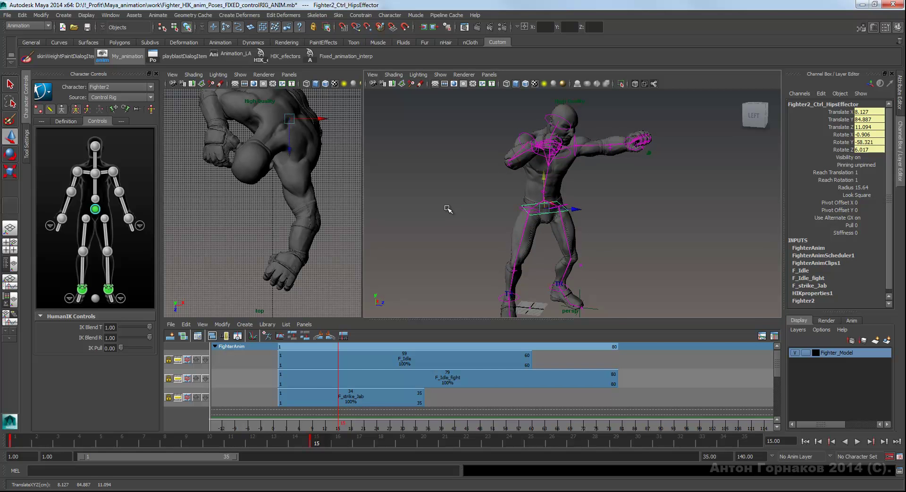
click(448, 209)
alt+drag(448, 209, 448, 209)
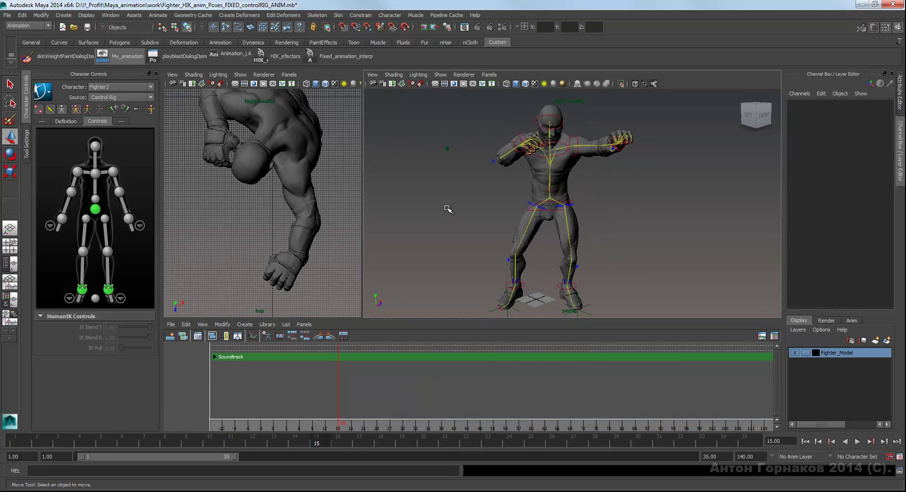
key(ctrl+z)
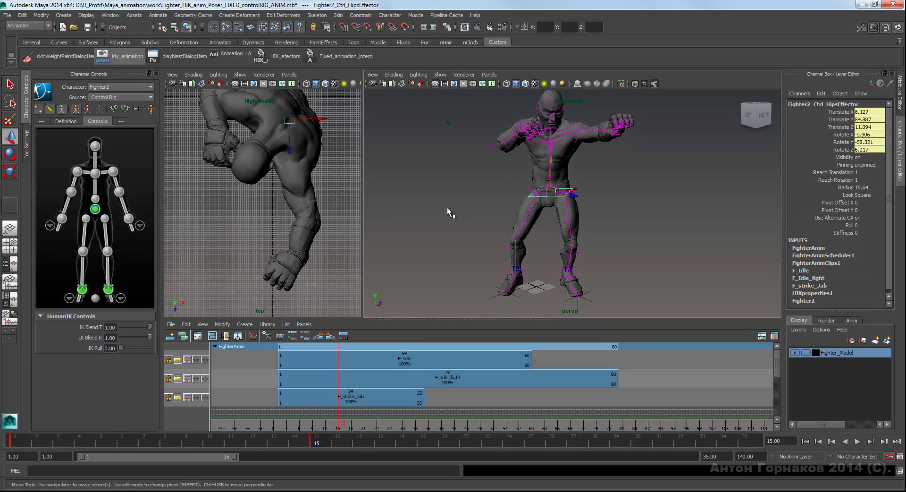
key(ctrl+z)
Play the boxing animation, stop it, and return to frame 1.
key(alt+v)
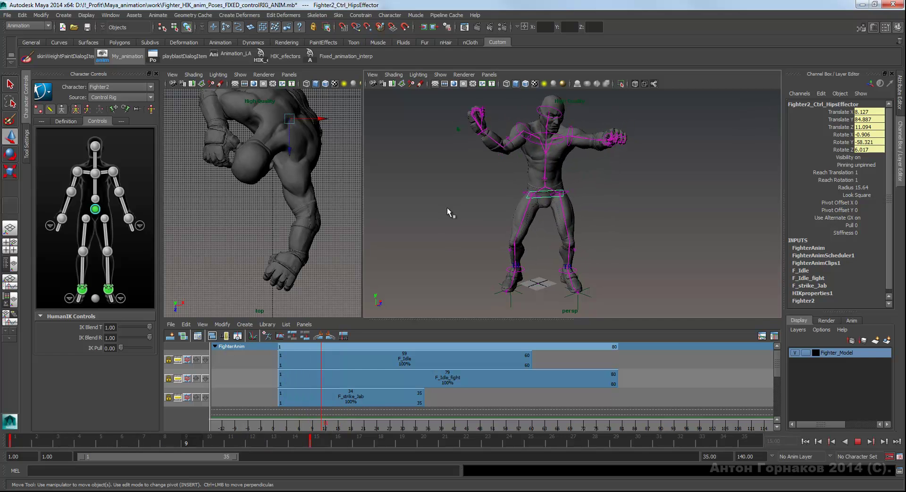
key(Escape)
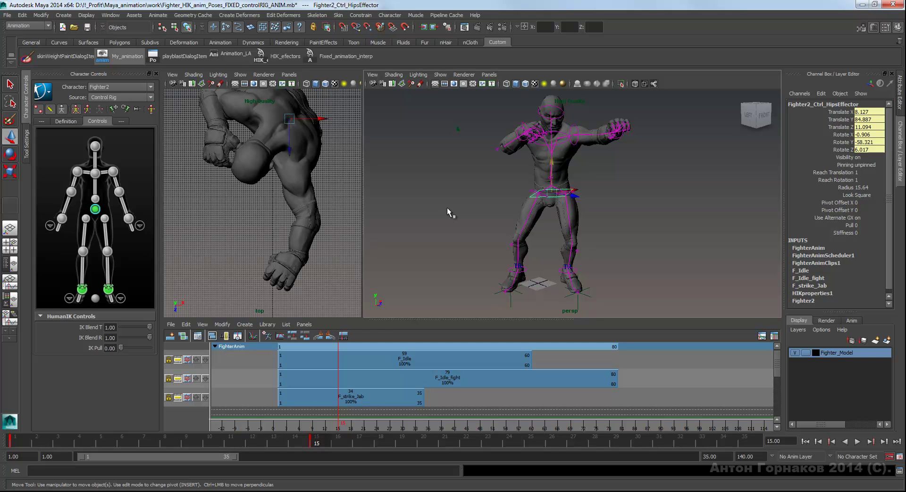
alt+drag(447, 208, 447, 207)
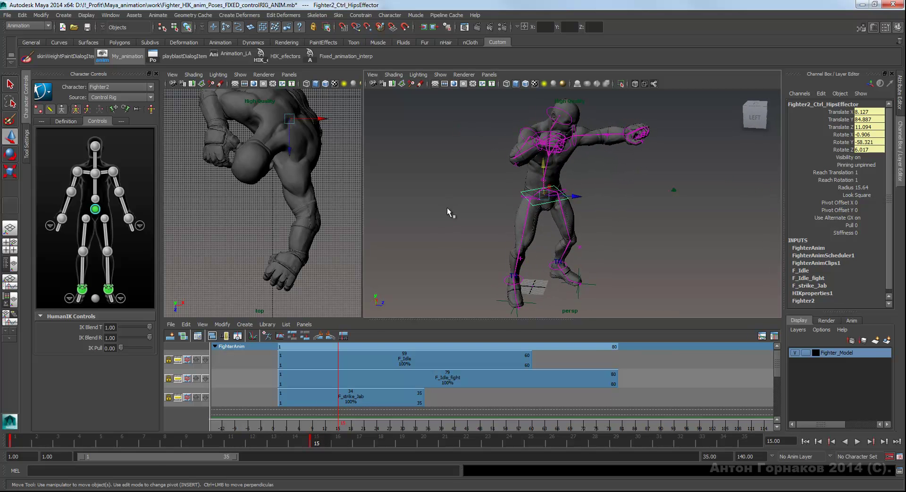
key(alt+shift+v)
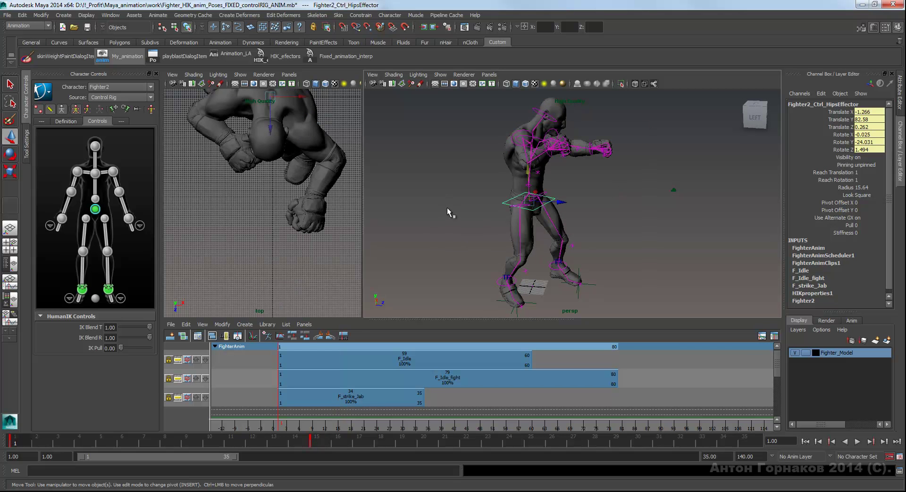
Copy the frame 1 key on the time slider, paste it at frame 35, then step to frame 5.
right_click(18, 442)
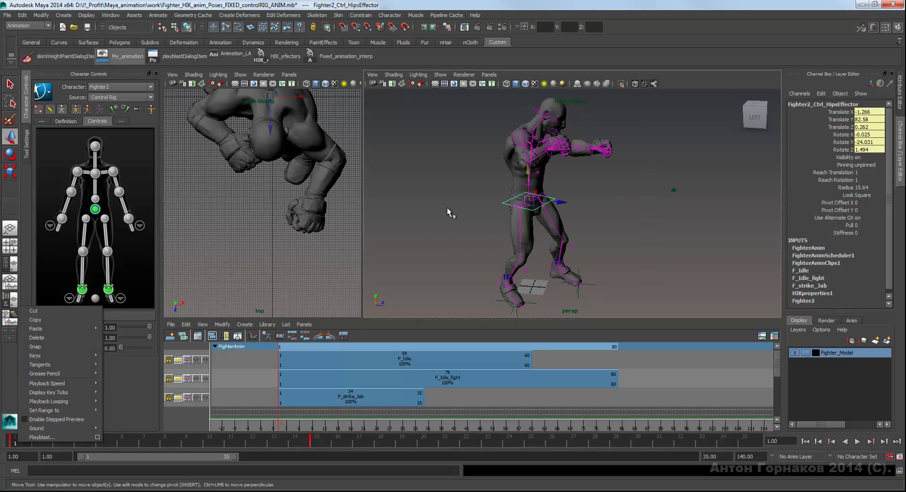
key(Return)
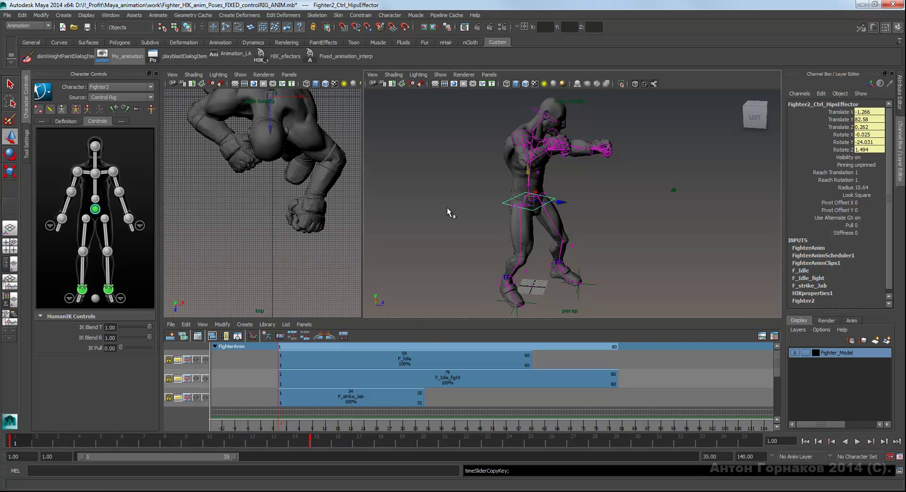
click(745, 440)
right_click(752, 442)
mouse_move(769, 329)
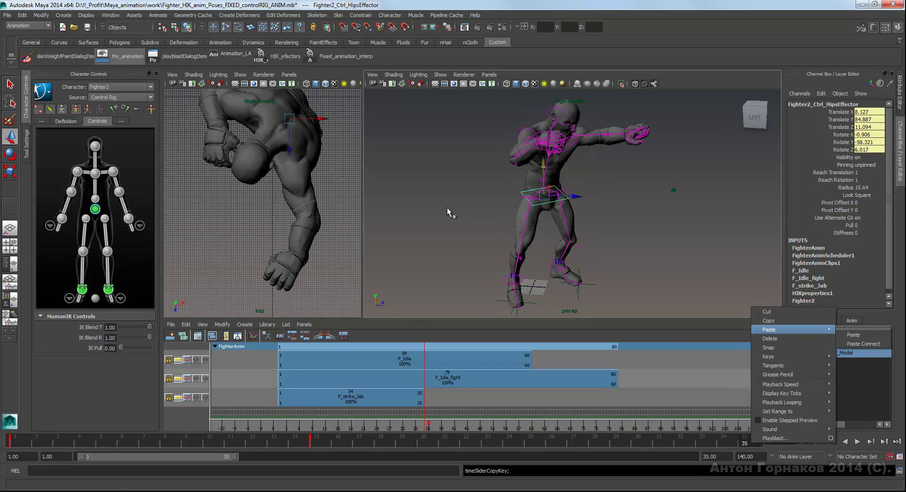
key(Return)
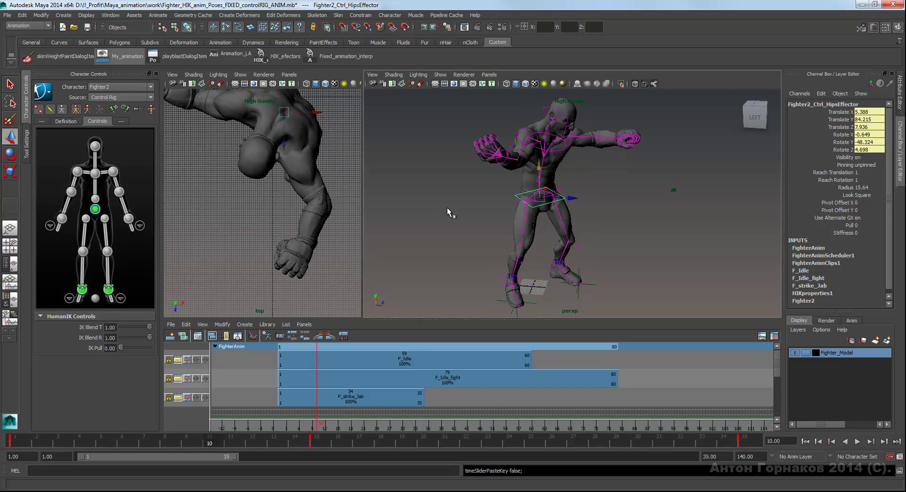
key(comma)
key(w)
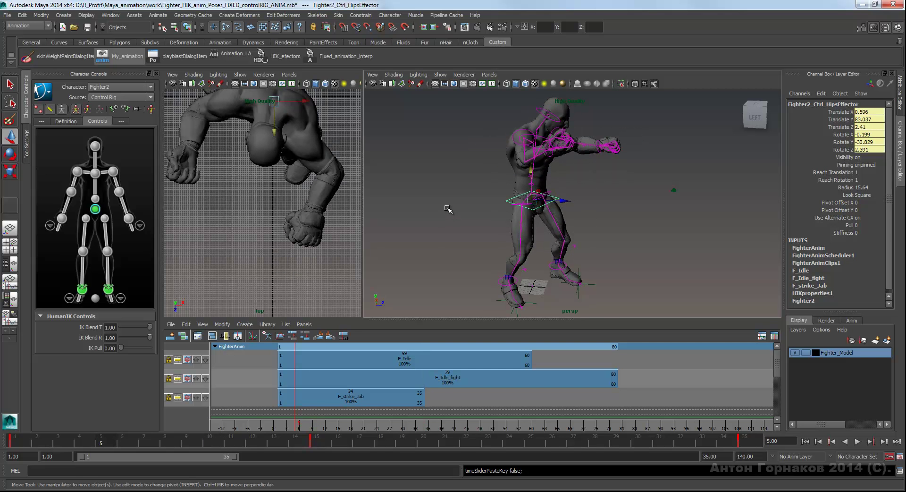
key(bracketleft)
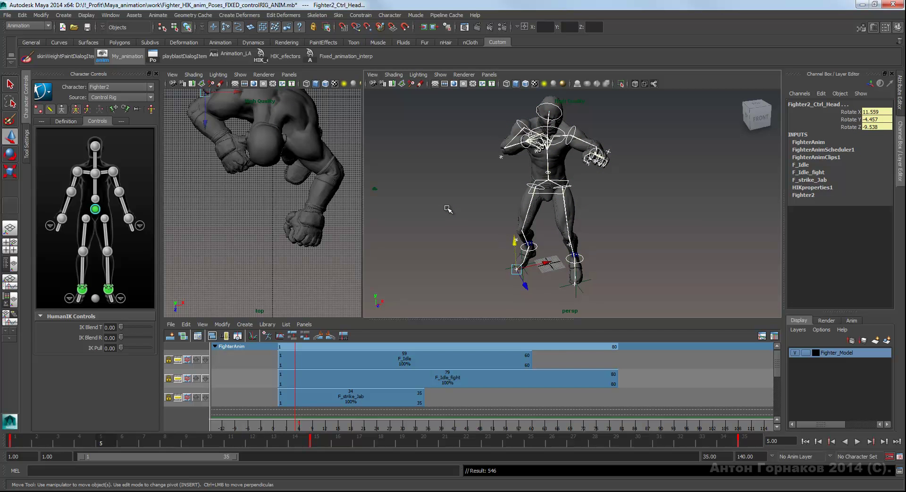
click(447, 209)
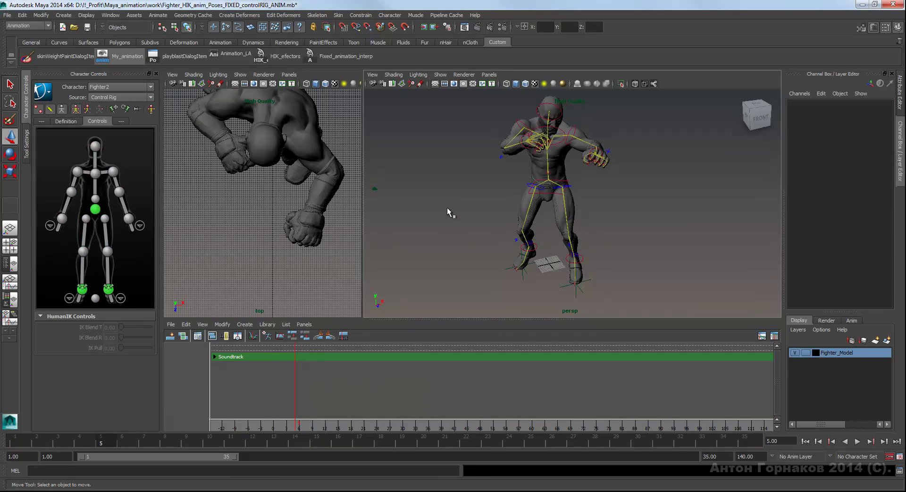
key(alt+v)
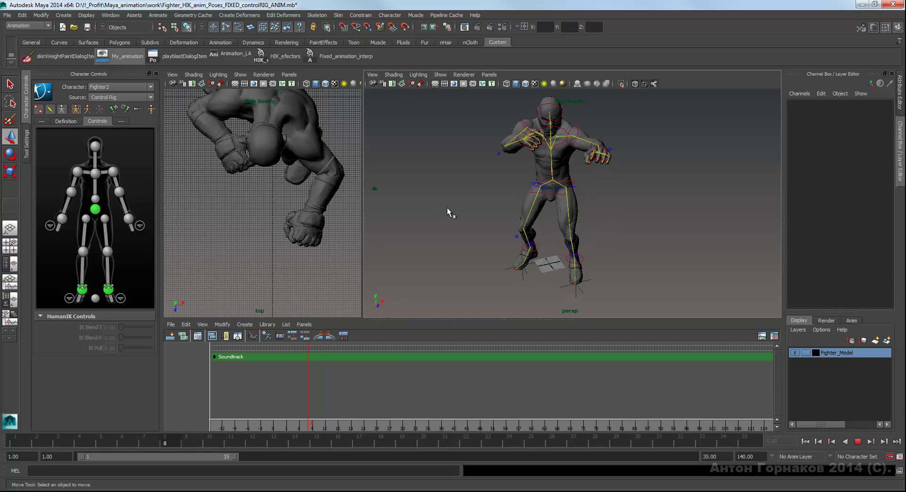
key(Escape)
scroll(447, 209, up, 2)
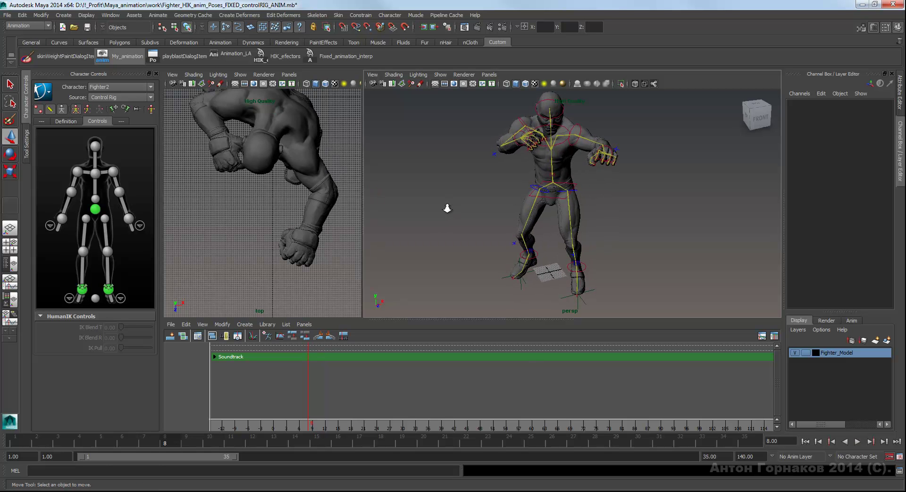
key(comma)
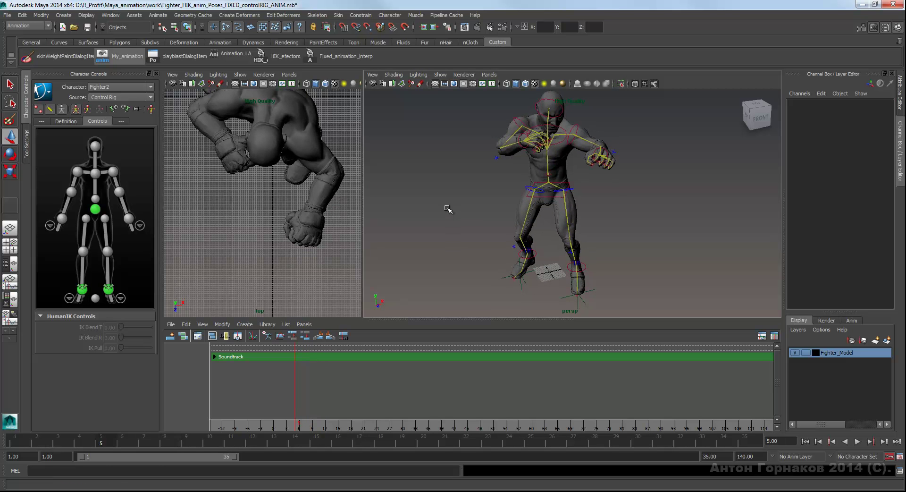
alt+drag(447, 208, 447, 208)
alt+drag(447, 208, 447, 207)
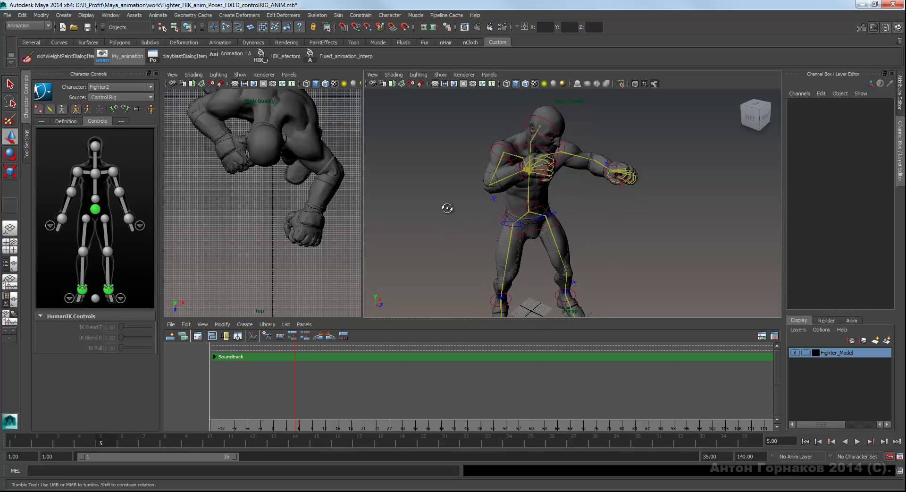
alt+drag(447, 208, 447, 208)
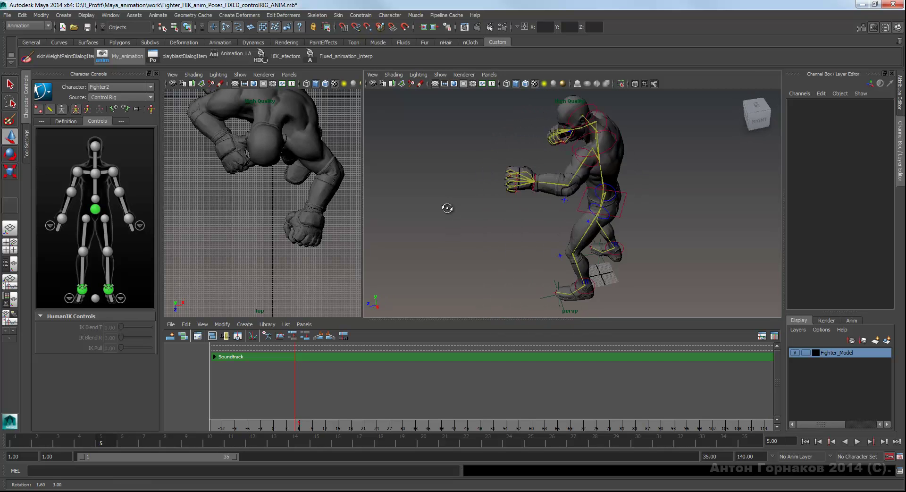
alt+middle_drag(447, 208, 448, 208)
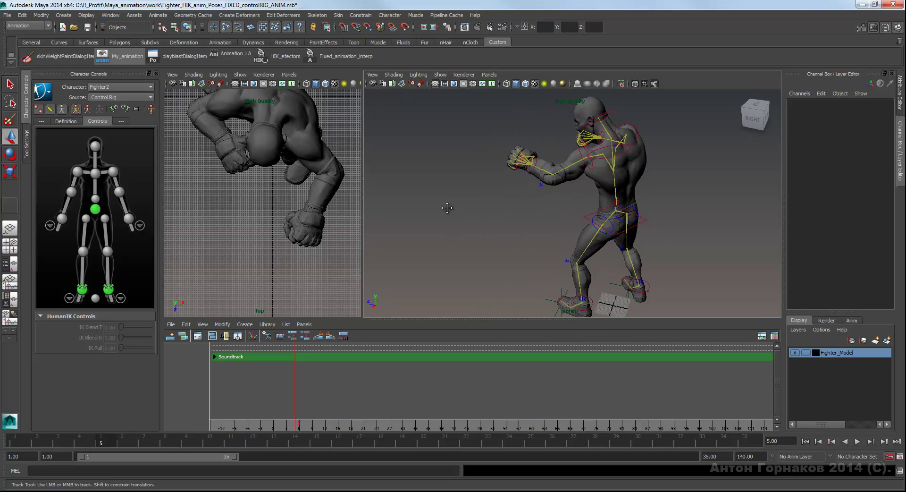
alt+drag(448, 208, 447, 208)
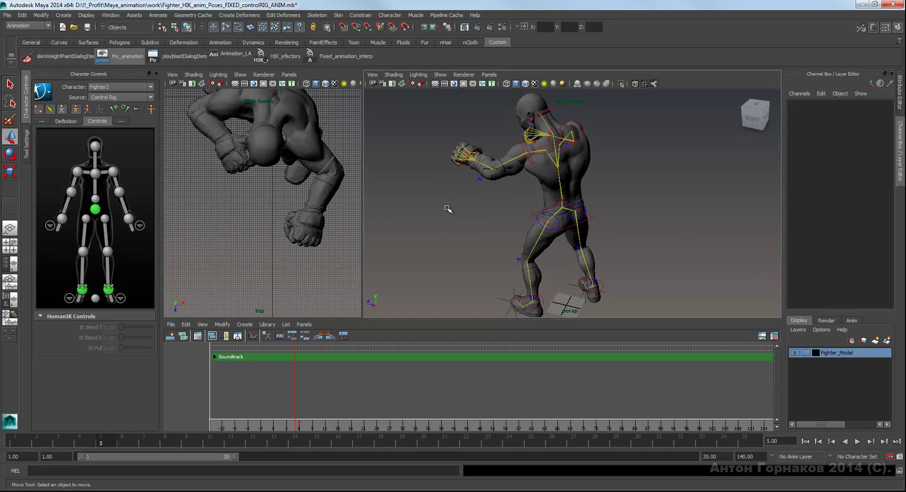
alt+drag(448, 208, 448, 208)
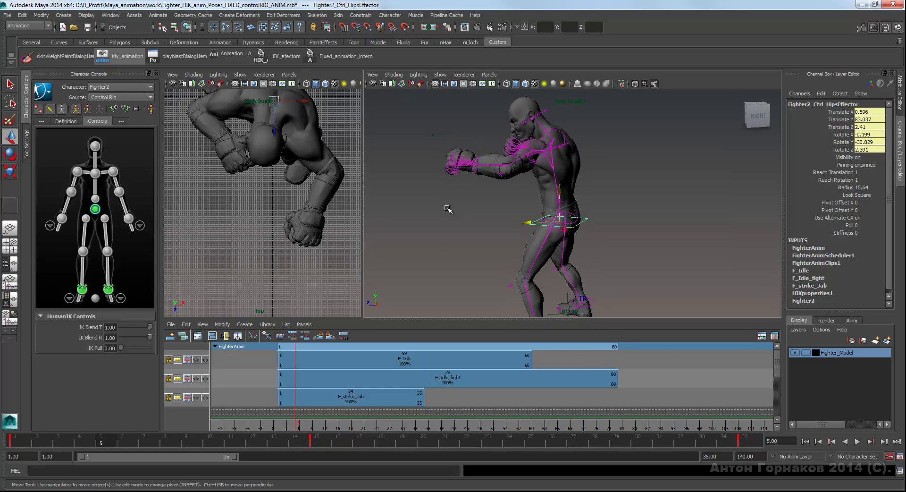
Move the hips effector back in Z and rotate it to Rotate Y -19.347.
middle_drag(448, 209, 448, 208)
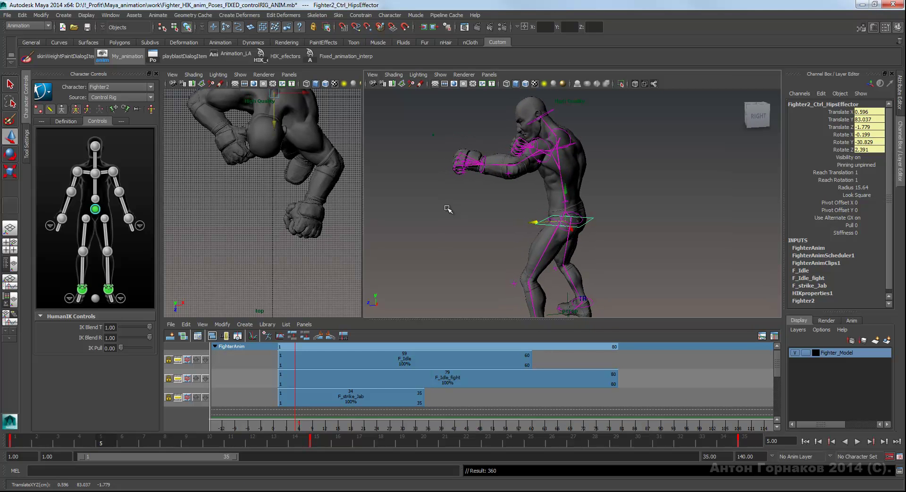
alt+drag(447, 208, 447, 208)
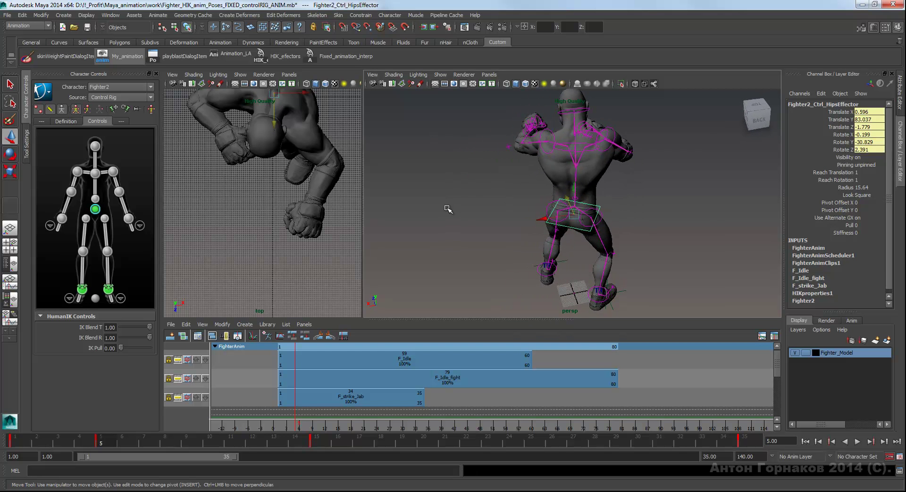
key(e)
middle_drag(447, 208, 447, 208)
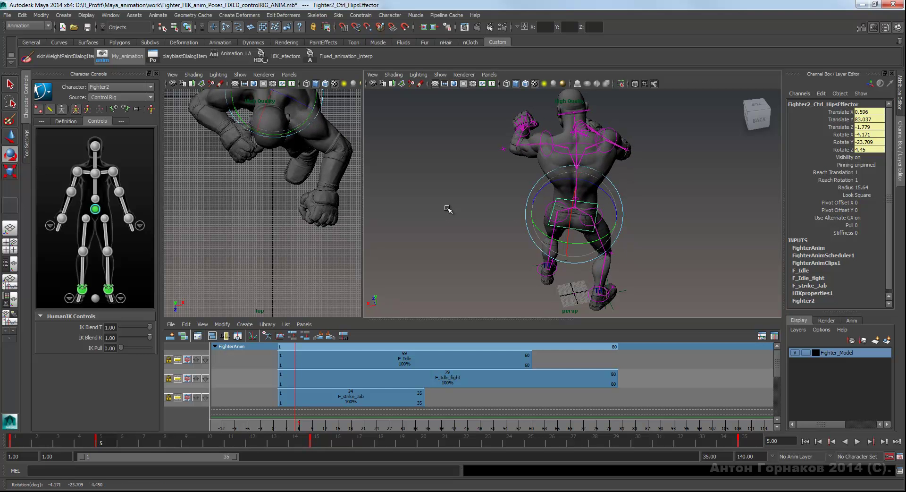
Turn the chest effector to Rotate Y -10.365.
alt+drag(447, 208, 448, 209)
key(Up)
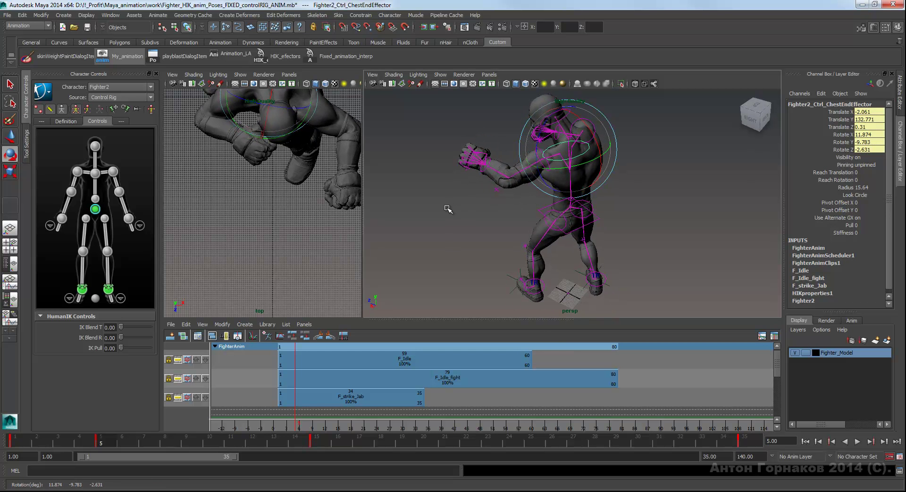
drag(448, 208, 447, 208)
click(448, 208)
Nudge the left wrist effector slightly.
key(w)
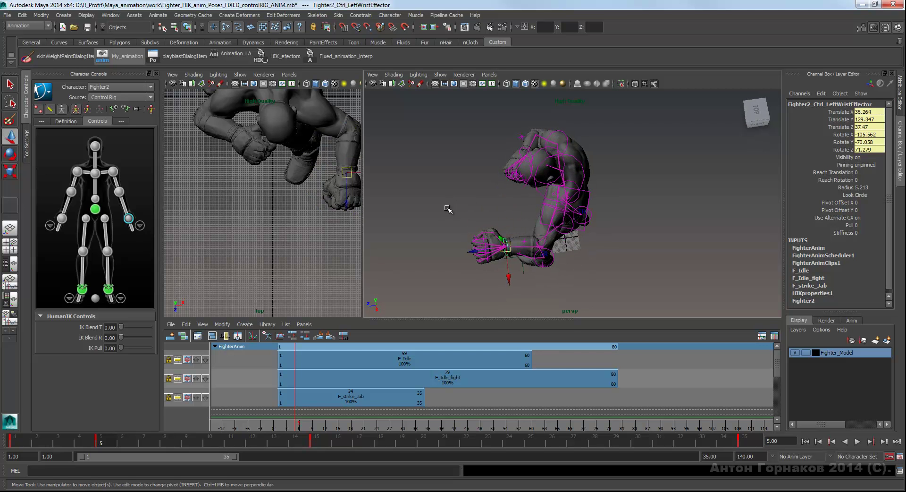
drag(505, 246, 510, 249)
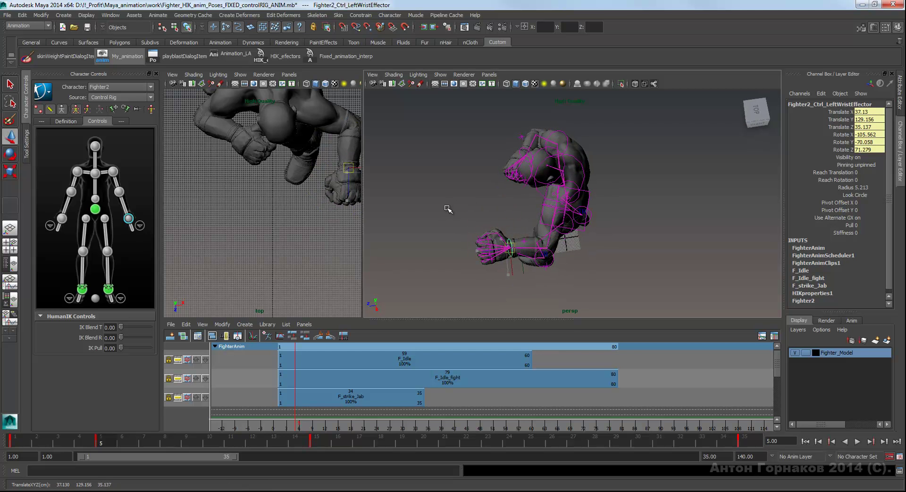
alt+drag(448, 208, 449, 209)
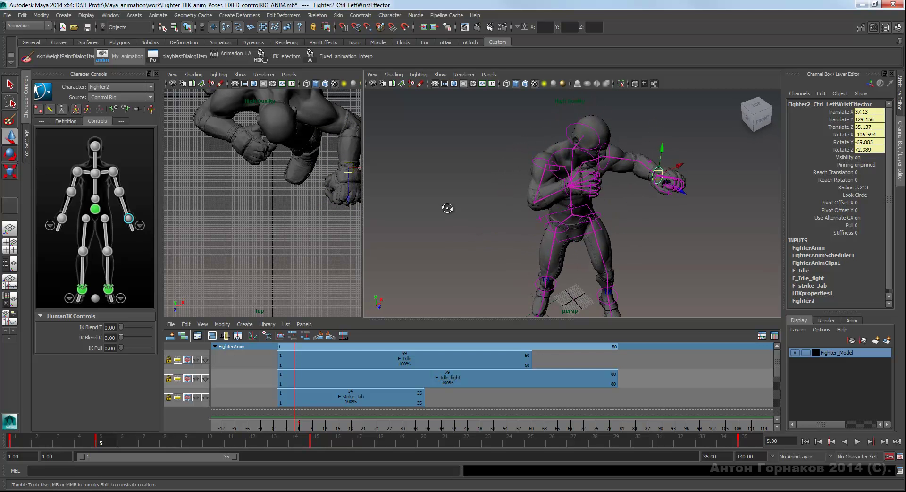
Move the right wrist effector to the chin at Translate -21.038, 133.492, 16.863.
key(Right)
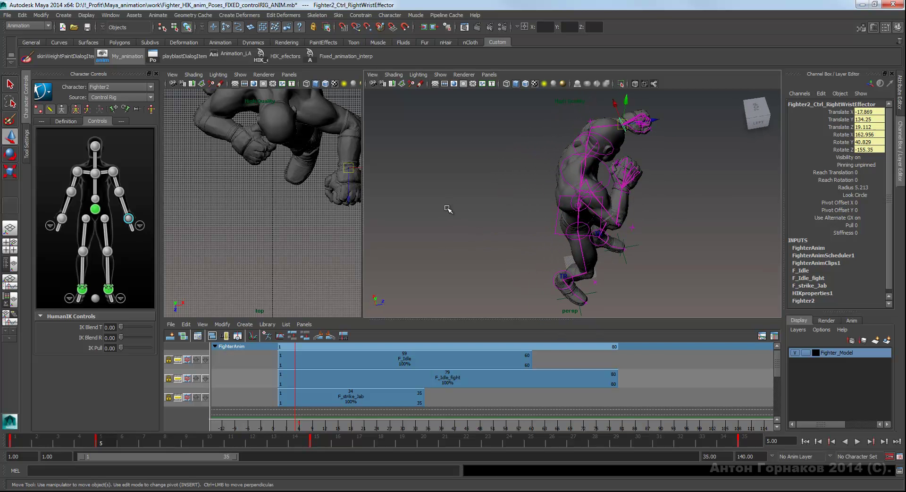
alt+drag(447, 208, 448, 208)
alt+right_drag(447, 209, 447, 209)
alt+drag(448, 208, 448, 208)
key(e)
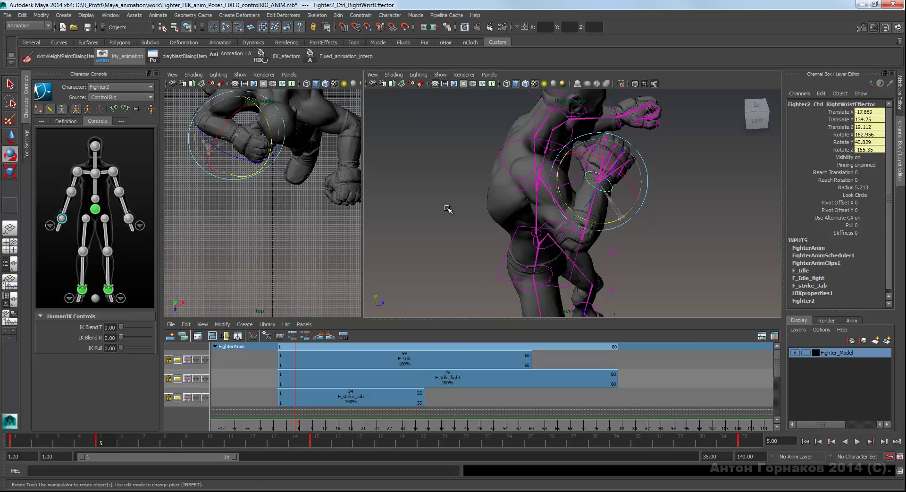
key(w)
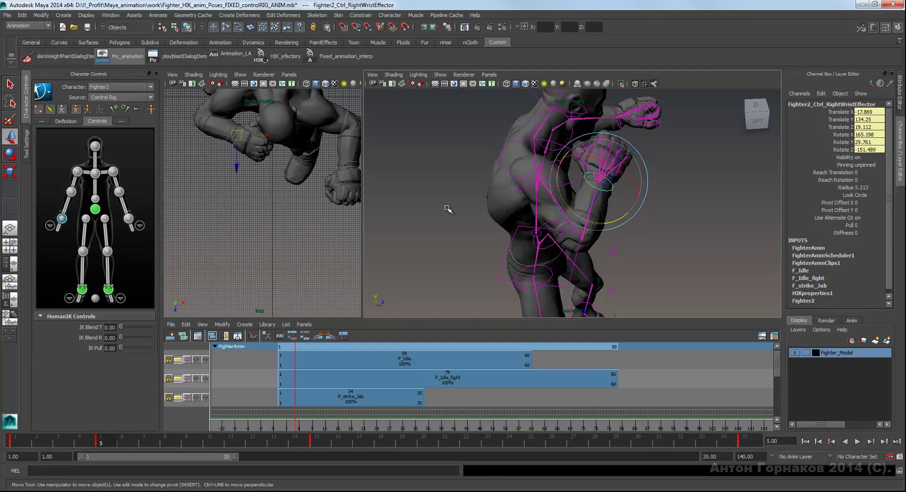
alt+drag(447, 208, 448, 209)
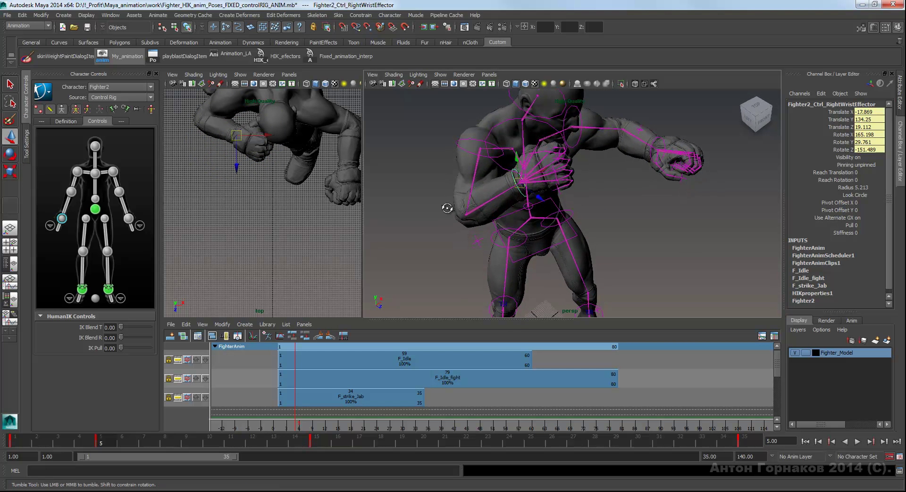
middle_click(447, 208)
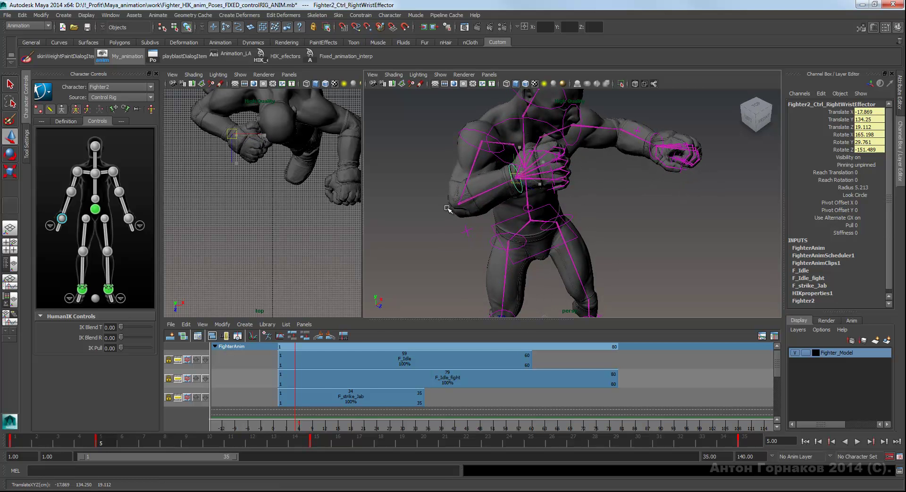
middle_drag(446, 209, 447, 208)
alt+drag(447, 208, 448, 211)
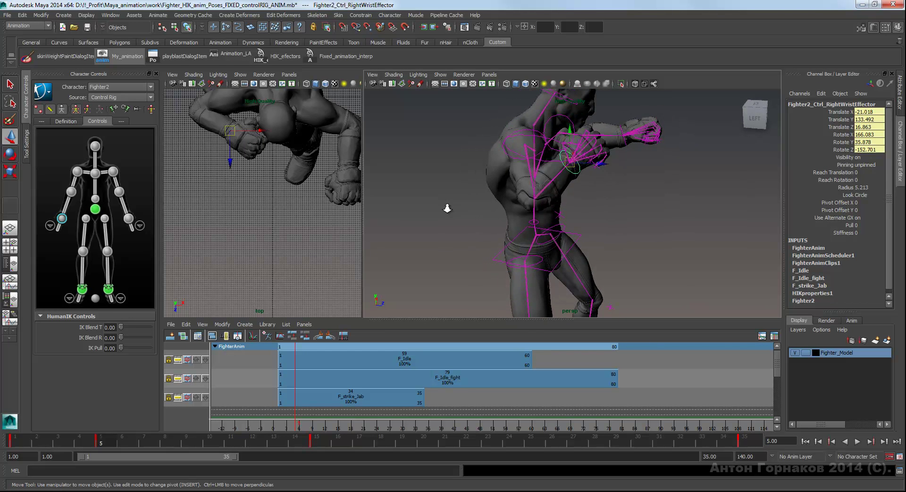
Step back through the earlier frames, pickwalking up to the head control.
key(alt+comma)
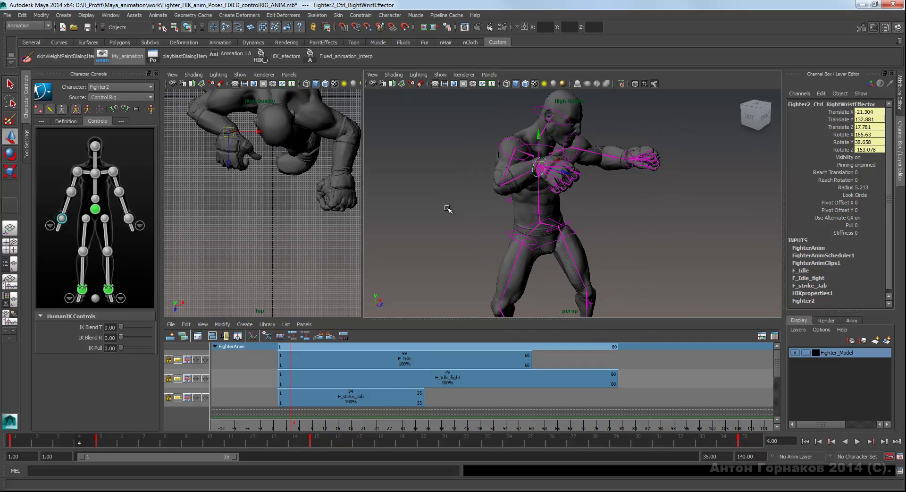
key(Up)
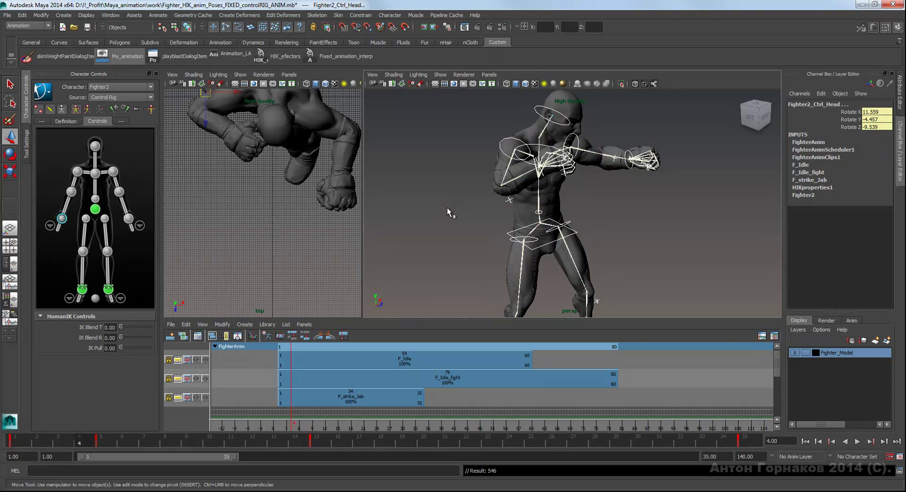
key(alt+comma)
key(alt+comma)
key(alt+comma)
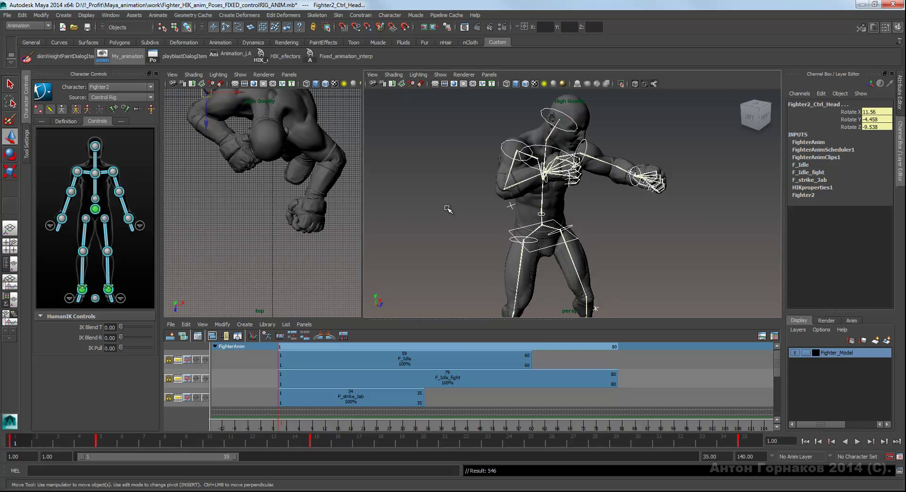
Deselect, zoom out, and play the animation, stopping at frame 10 to view it from the side.
click(448, 209)
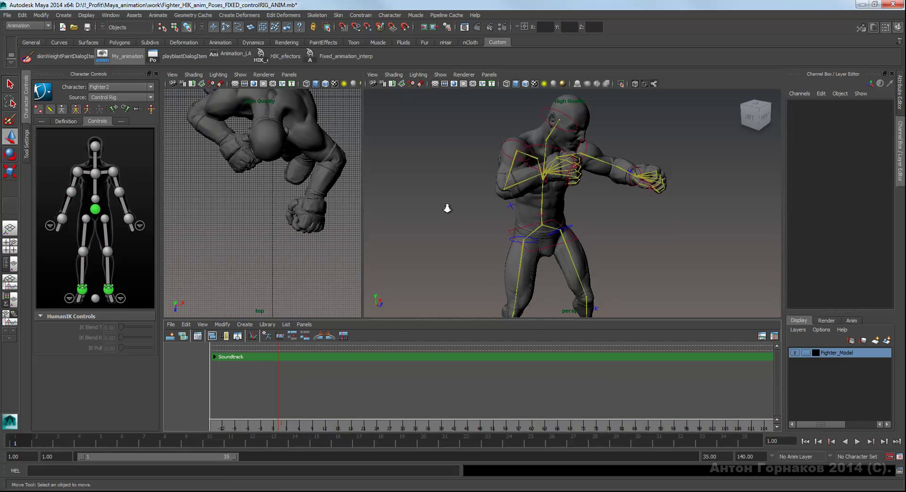
scroll(447, 207, down, 2)
scroll(447, 209, down, 2)
key(alt+v)
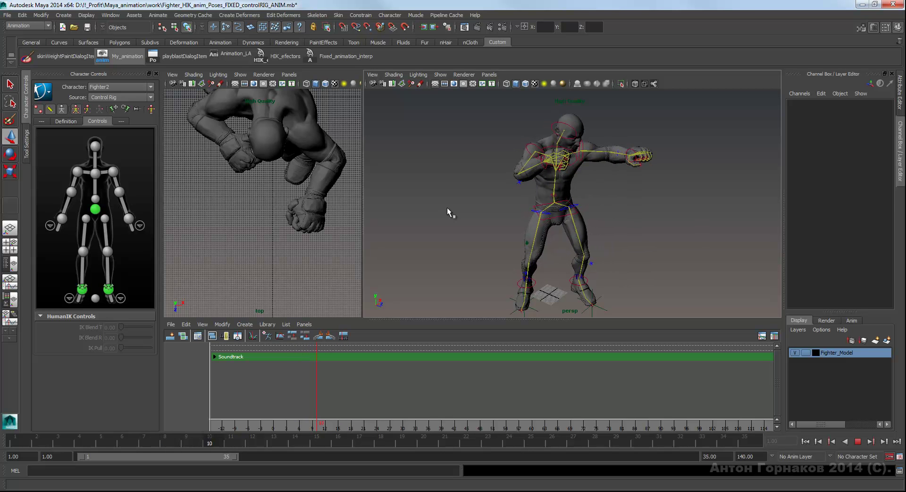
key(Escape)
alt+drag(448, 209, 448, 209)
Rotate the left arm control to raise the fist and bend the left forearm.
click(448, 209)
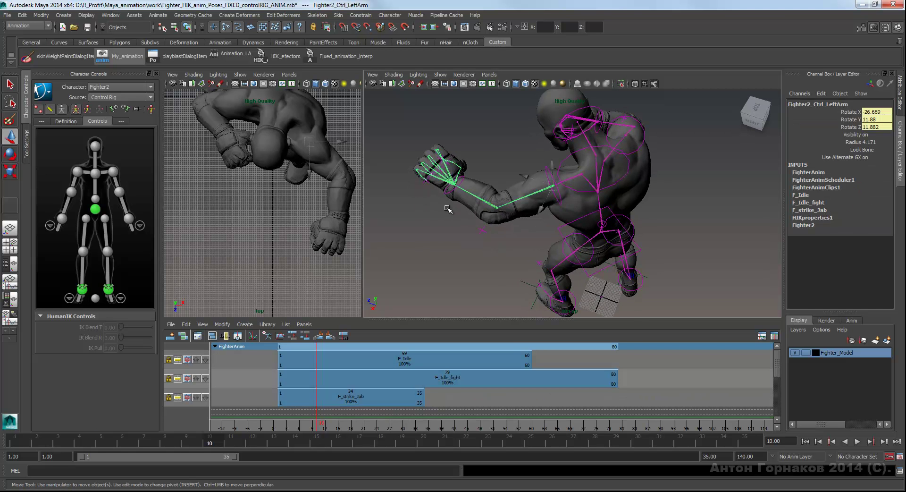
key(e)
alt+drag(448, 209, 448, 208)
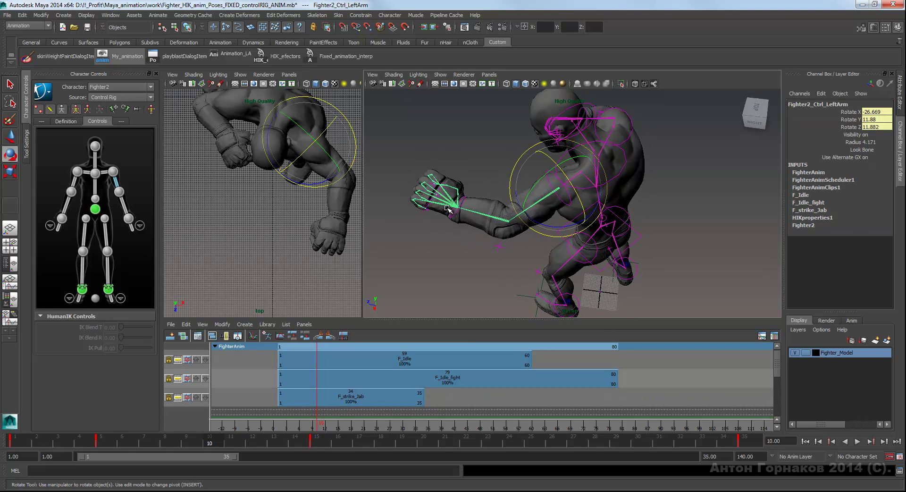
middle_drag(447, 207, 448, 208)
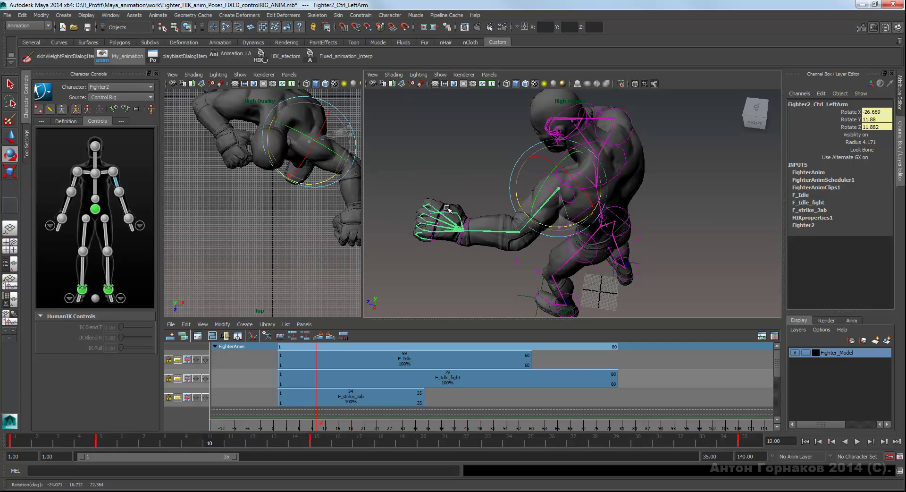
key(Down)
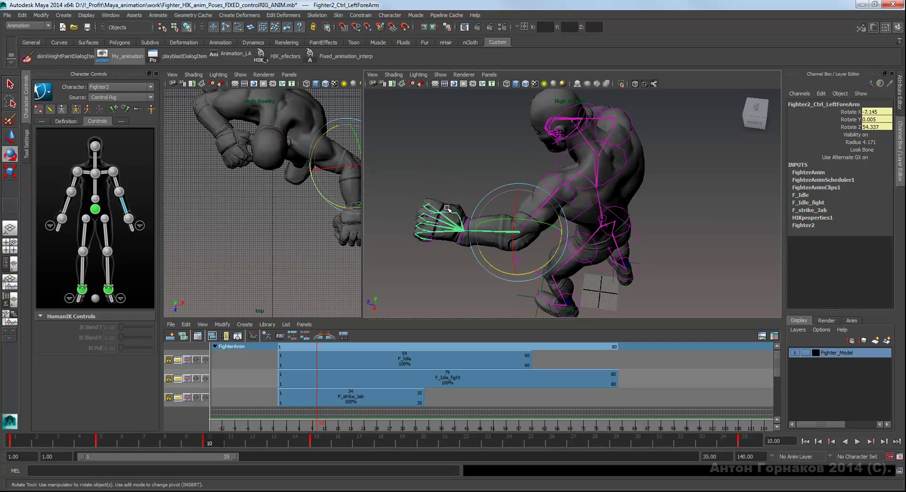
middle_drag(447, 207, 447, 207)
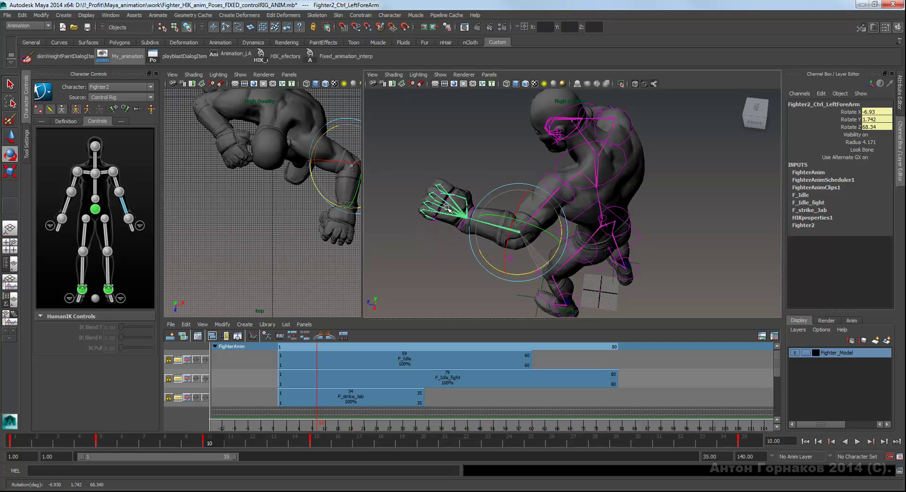
Refine the left arm to Rotate -19.83, 21.628, 35.22 and the forearm to Rotate Z 72.408.
key(Up)
alt+drag(448, 208, 447, 208)
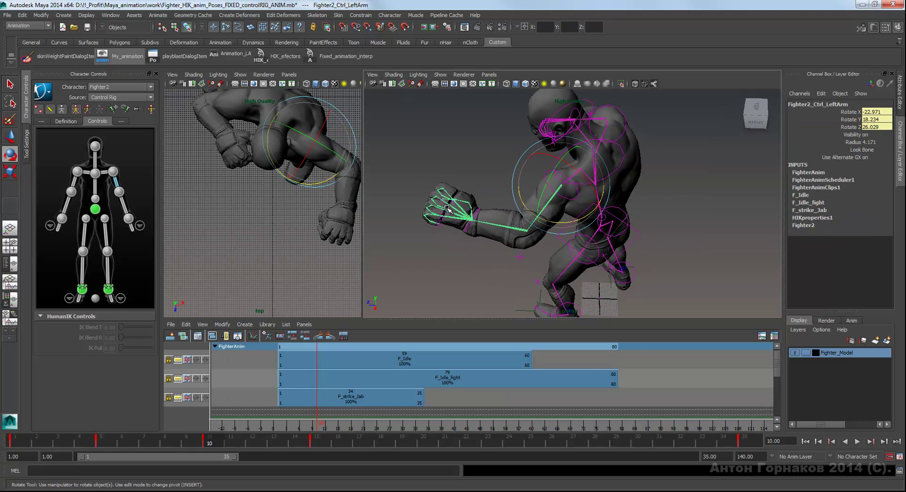
middle_drag(448, 208, 448, 208)
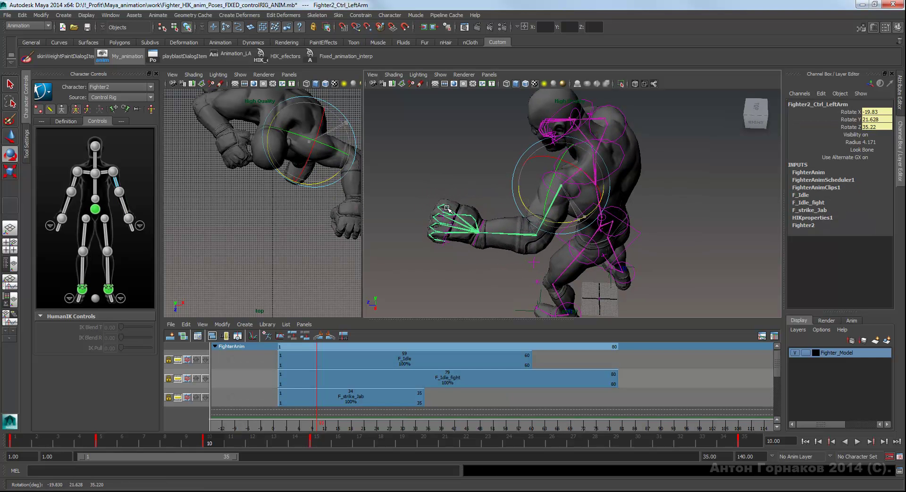
key(Down)
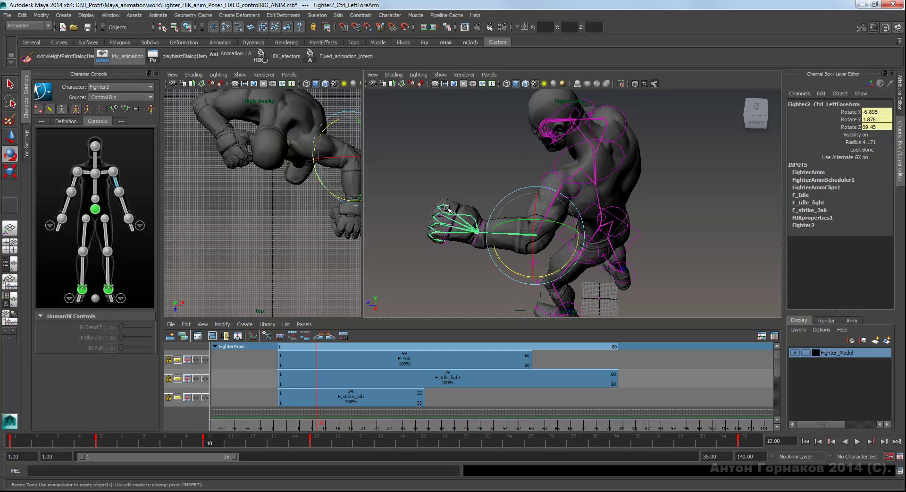
middle_drag(447, 208, 447, 208)
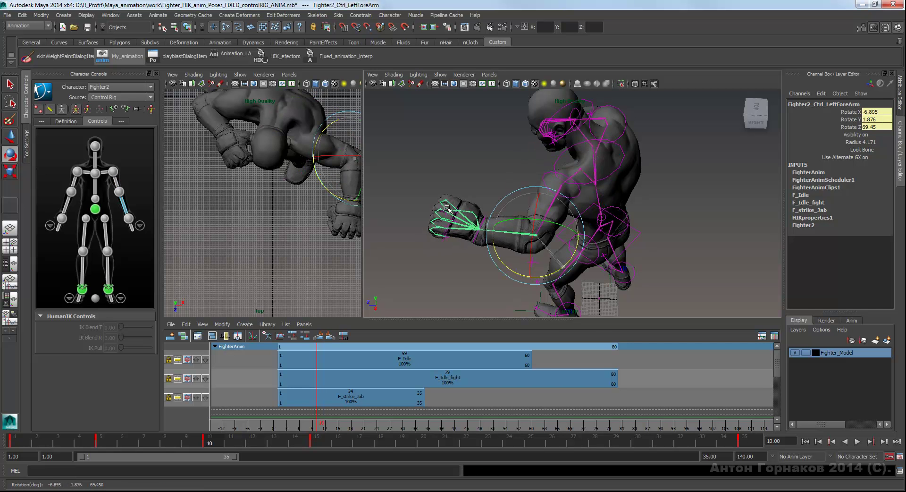
alt+drag(447, 207, 448, 209)
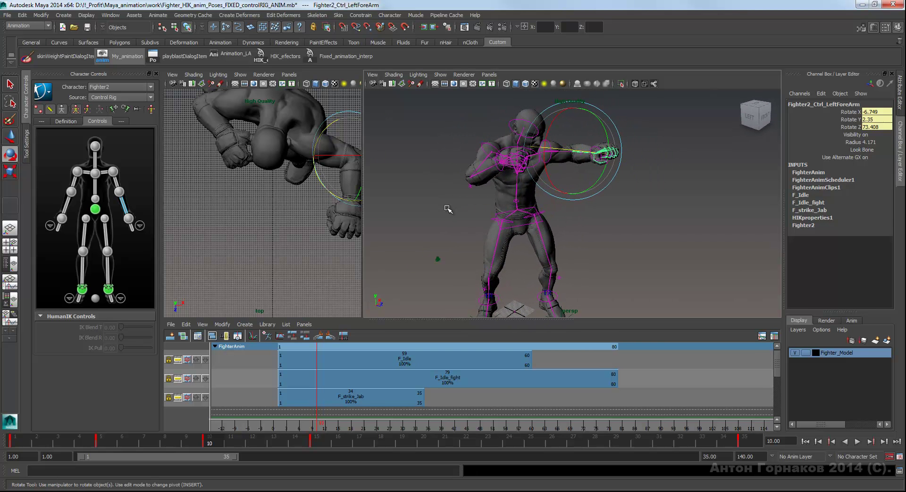
Rotate the spine control to 10.743, -7.464, 8.621, step back two frames, and play the animation.
key(Up)
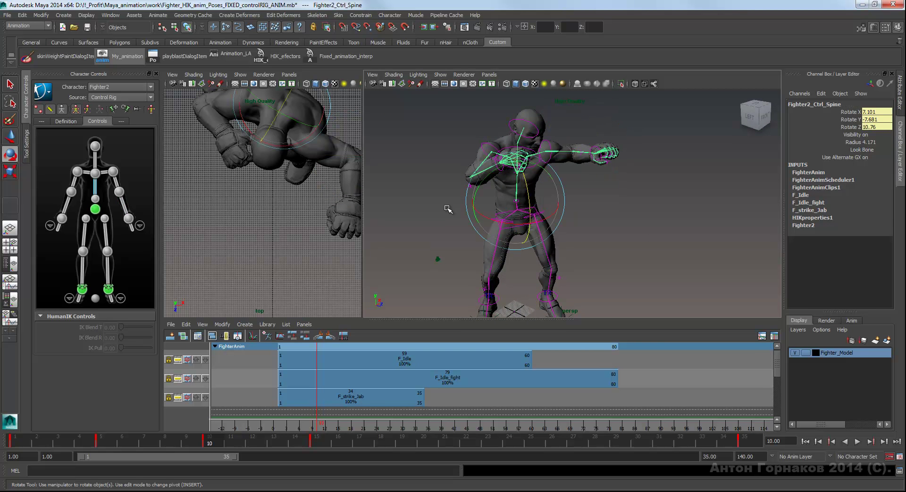
alt+drag(447, 208, 448, 209)
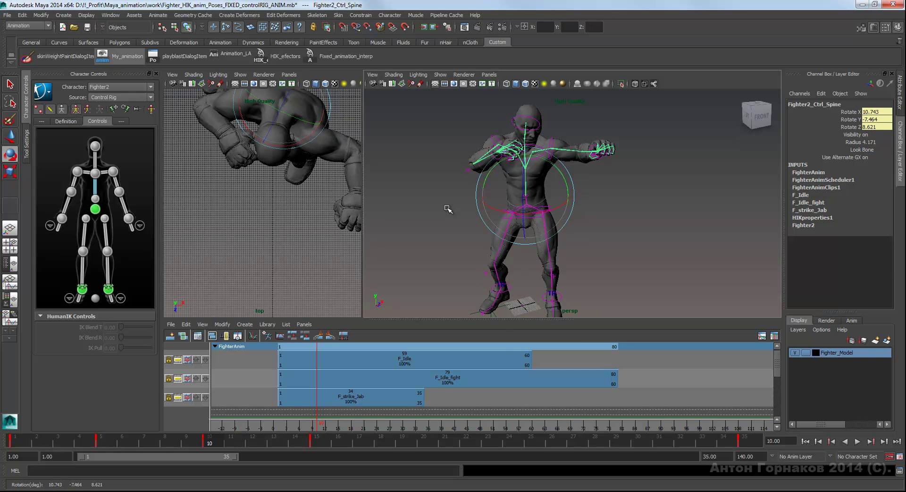
key(alt+comma)
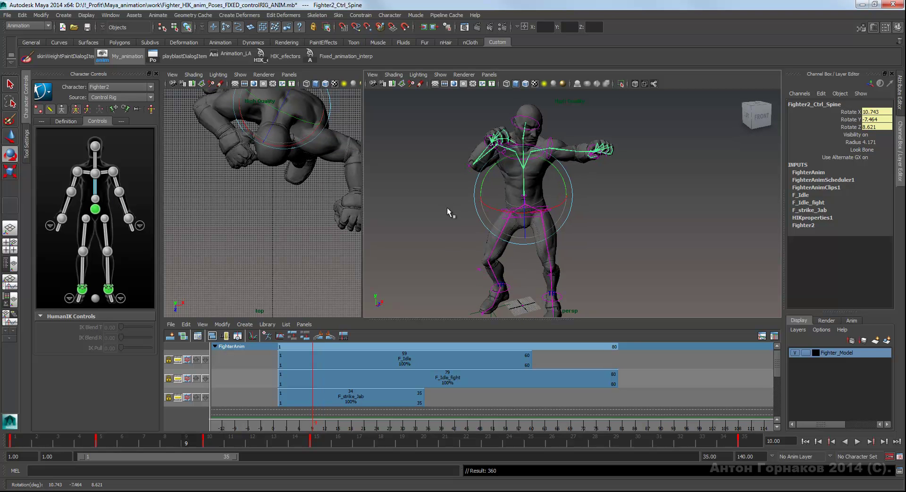
key(alt+comma)
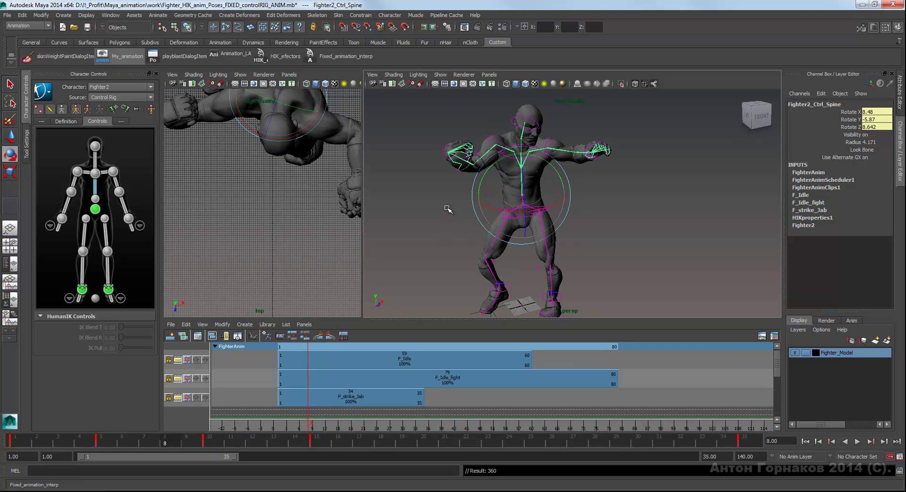
key(Up)
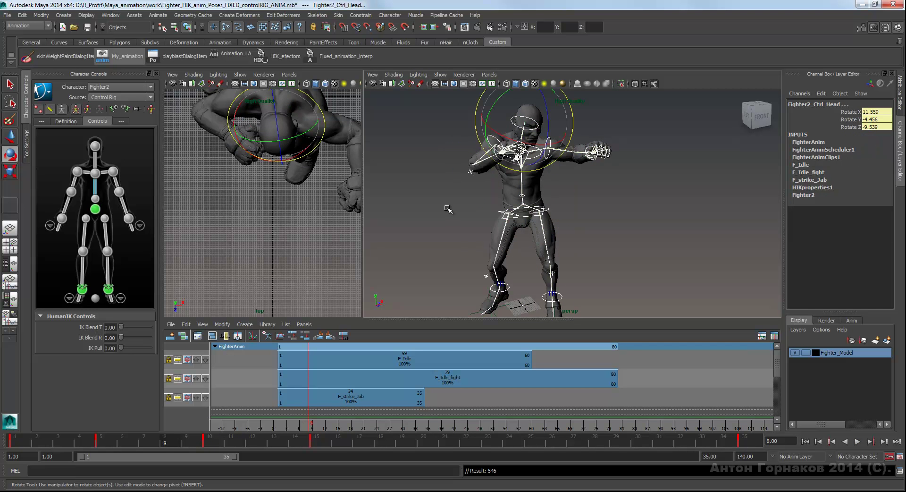
click(447, 209)
key(alt+v)
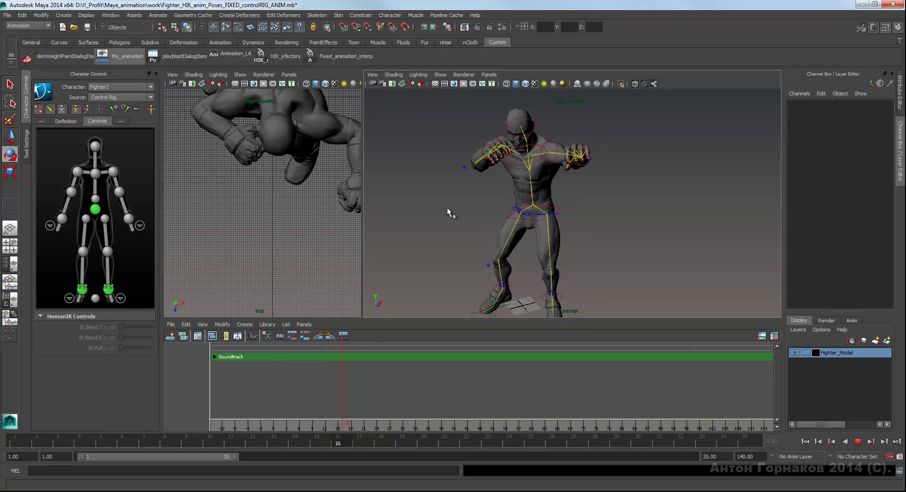
Stop playback, replay through to frame 35, and open the Character Set menu.
key(alt+v)
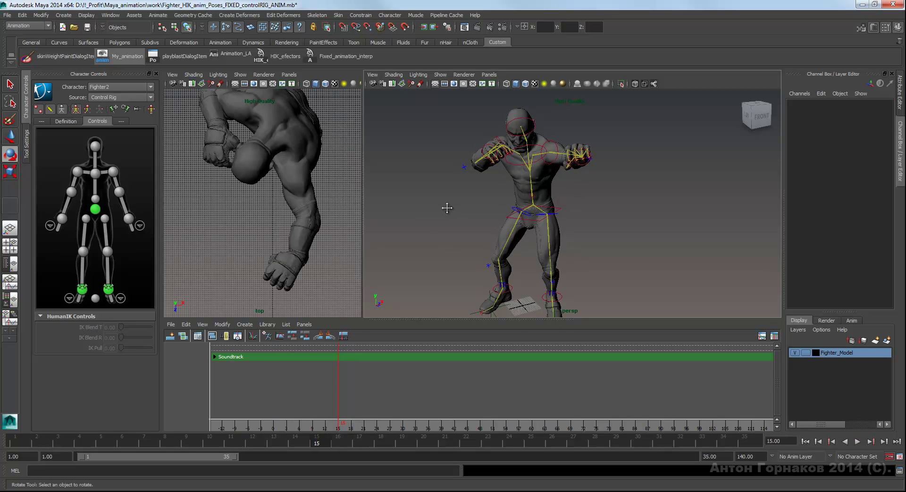
alt+drag(446, 208, 448, 209)
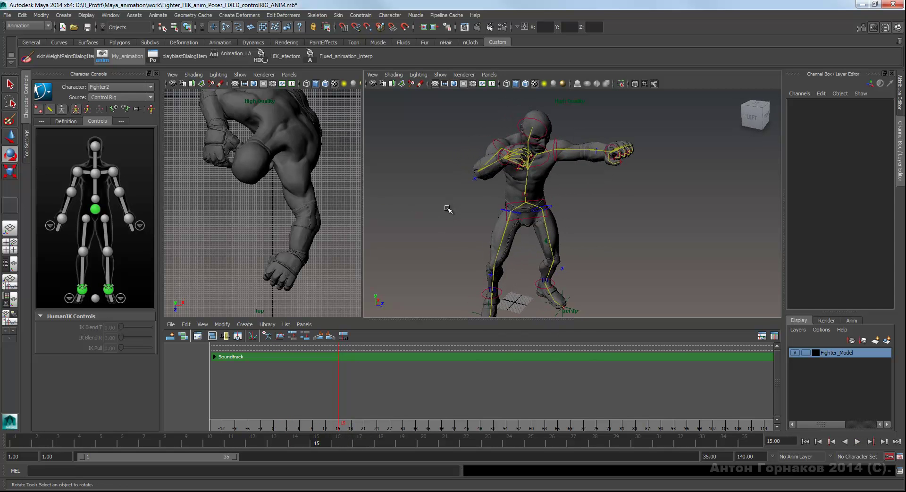
alt+drag(448, 209, 448, 209)
key(alt+v)
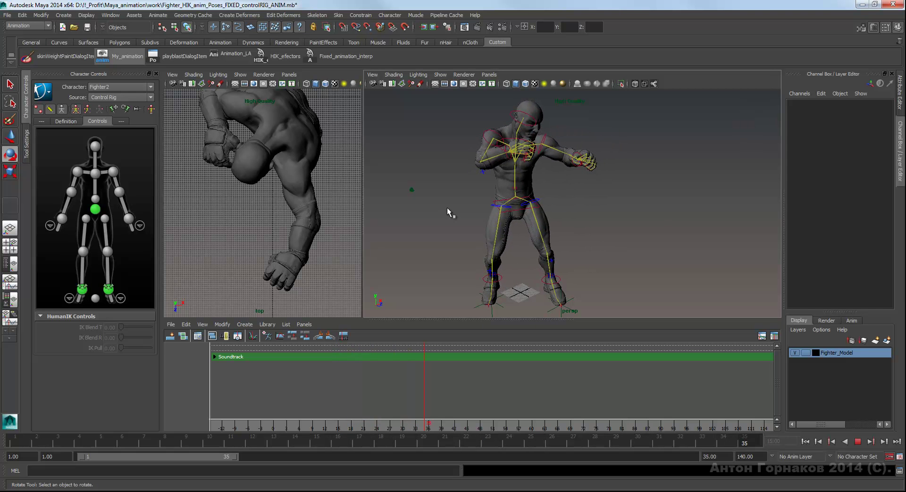
alt+drag(446, 208, 447, 209)
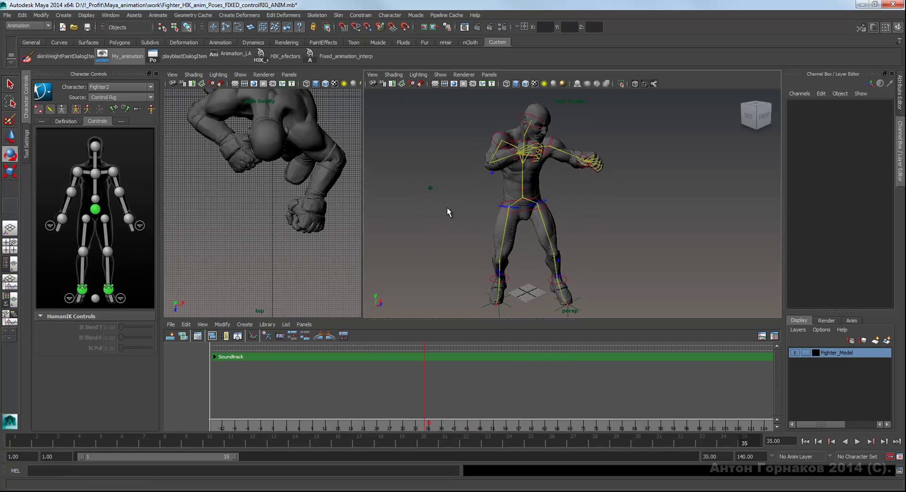
click(831, 456)
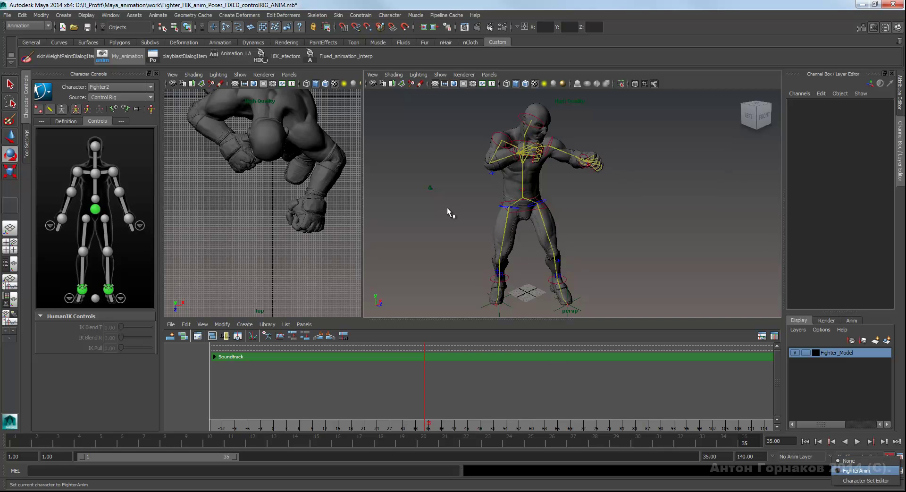
Make FighterAnim the current character set and create a Trax clip named F_strike_lefl.
click(849, 465)
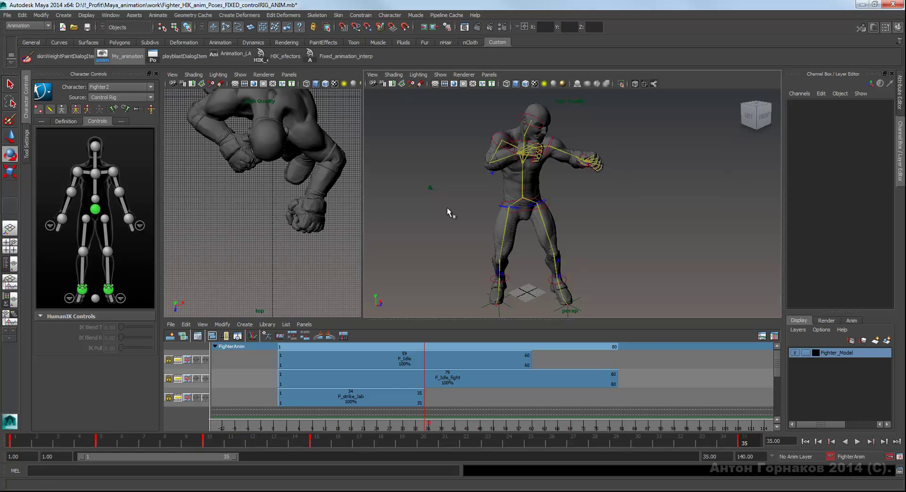
key(e)
click(245, 323)
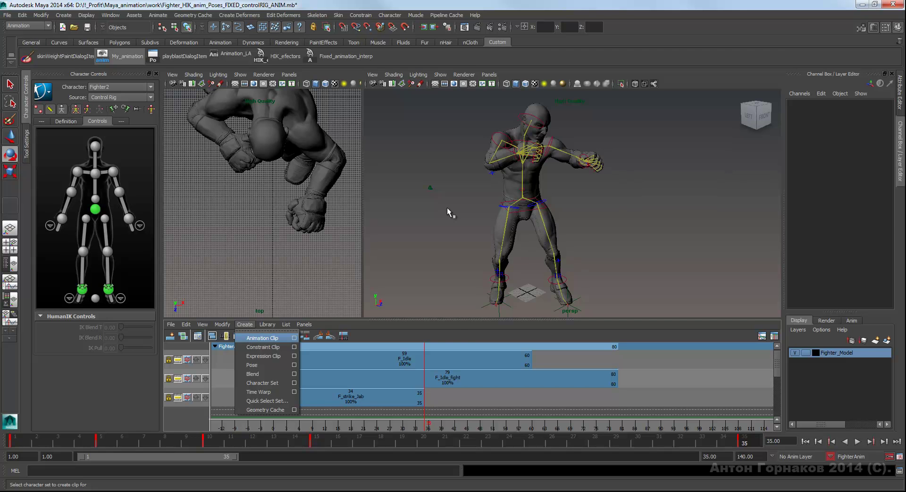
key(Return)
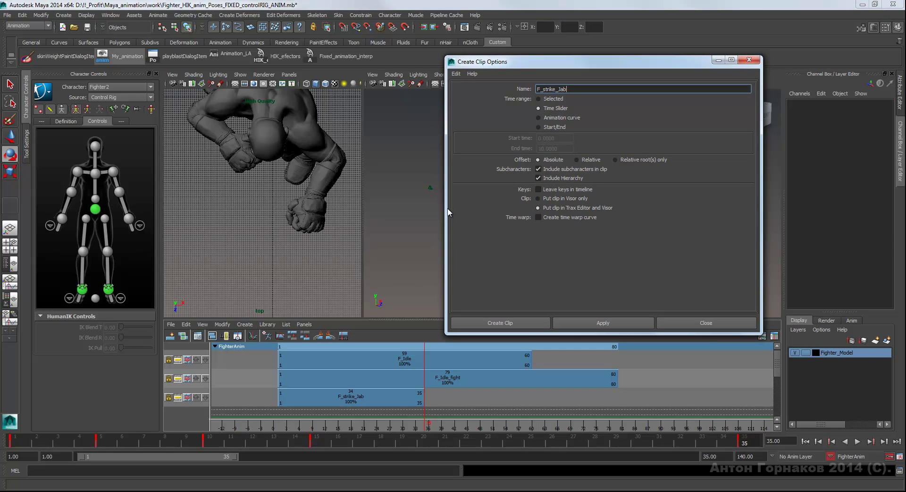
key(shift+Left)
key(shift+Left)
key(shift+Left)
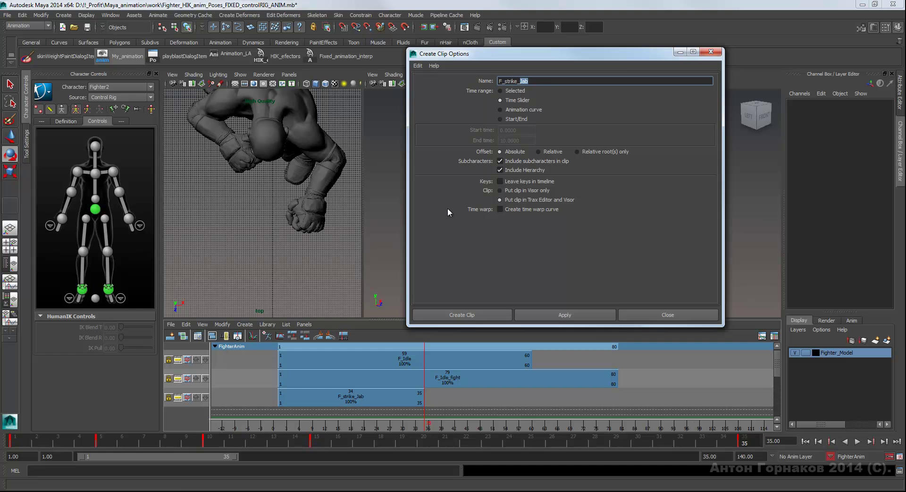
key(shift+Right)
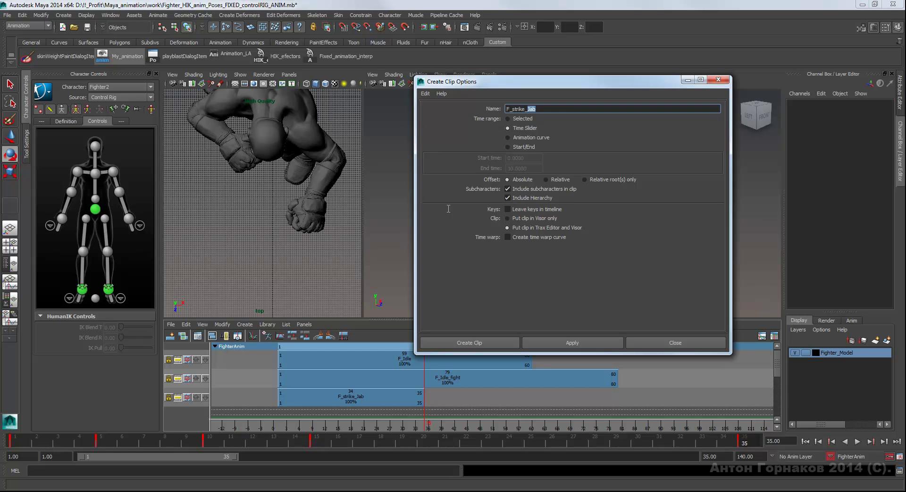
key(BackSpace)
key(Return)
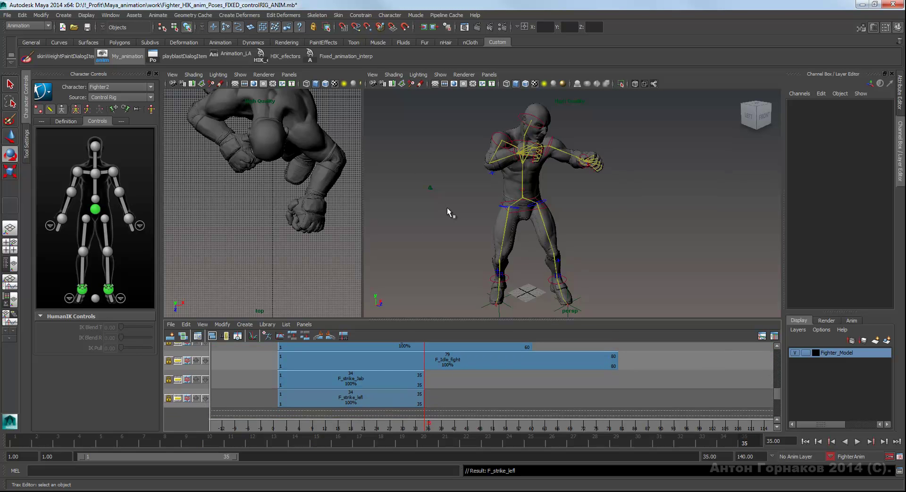
Disable a strike clip and preview the animation, stopping back at frame 1.
right_click(447, 208)
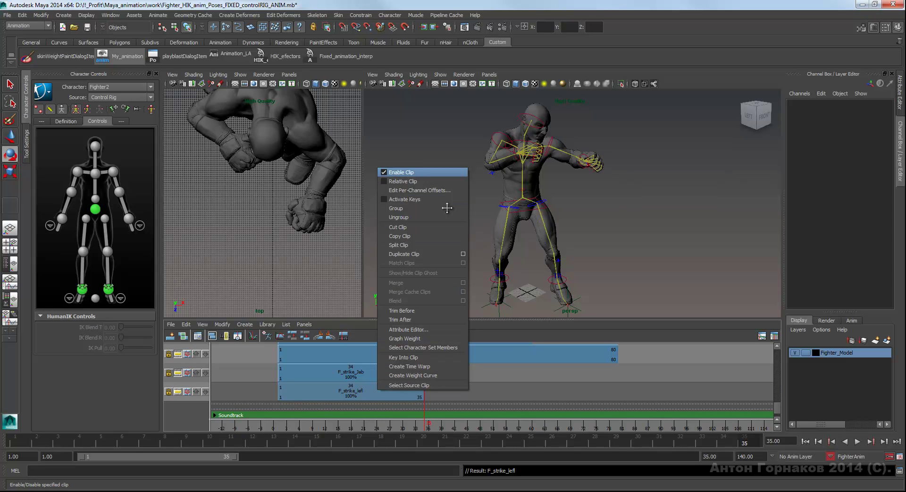
key(Return)
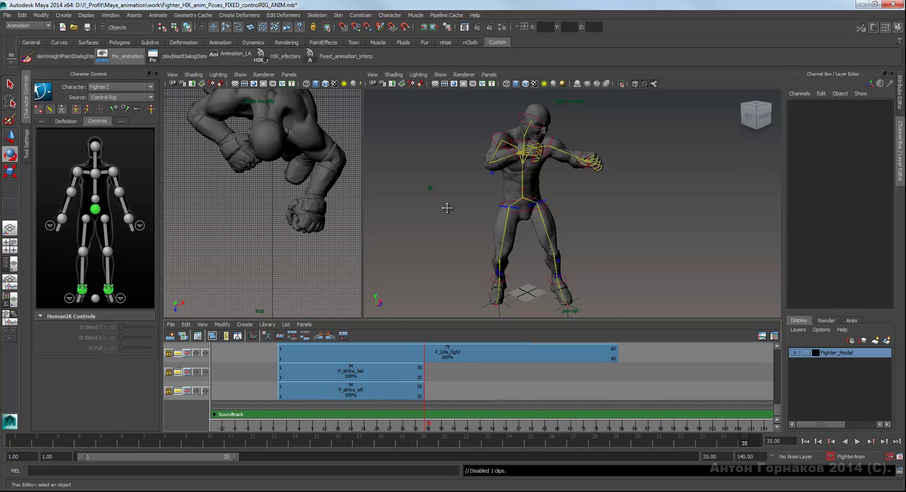
right_click(350, 369)
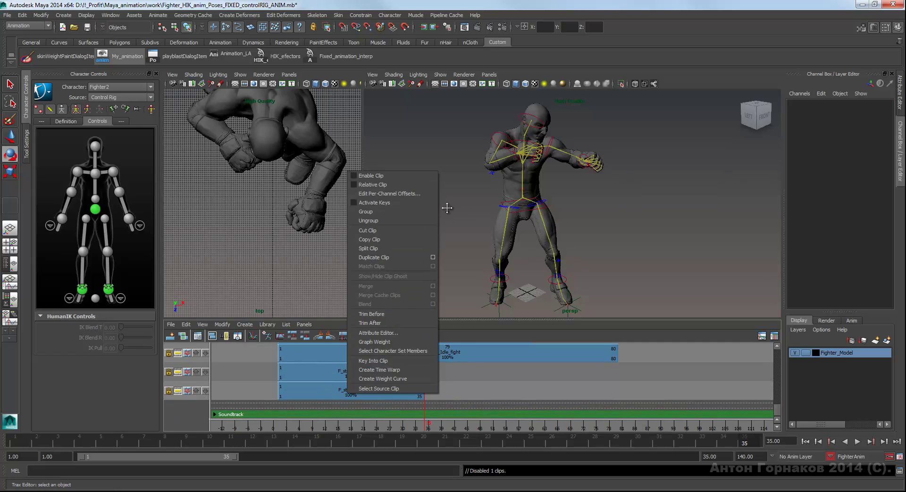
click(447, 207)
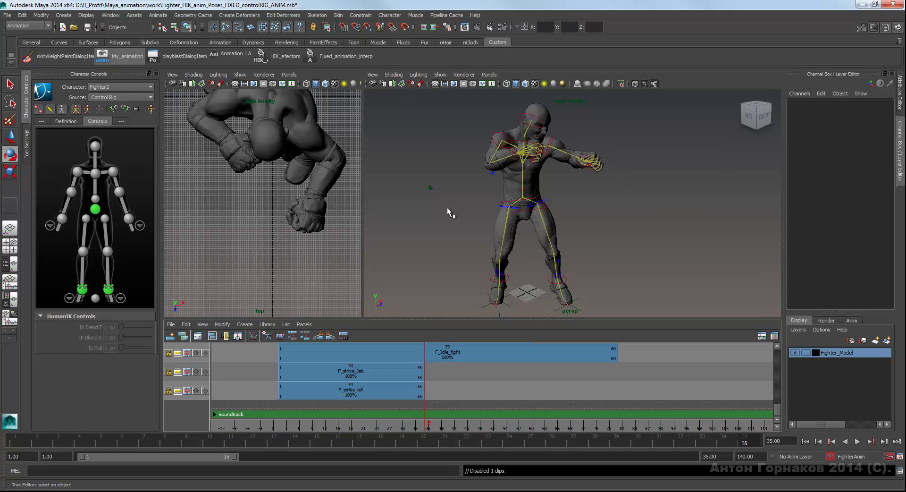
key(alt+v)
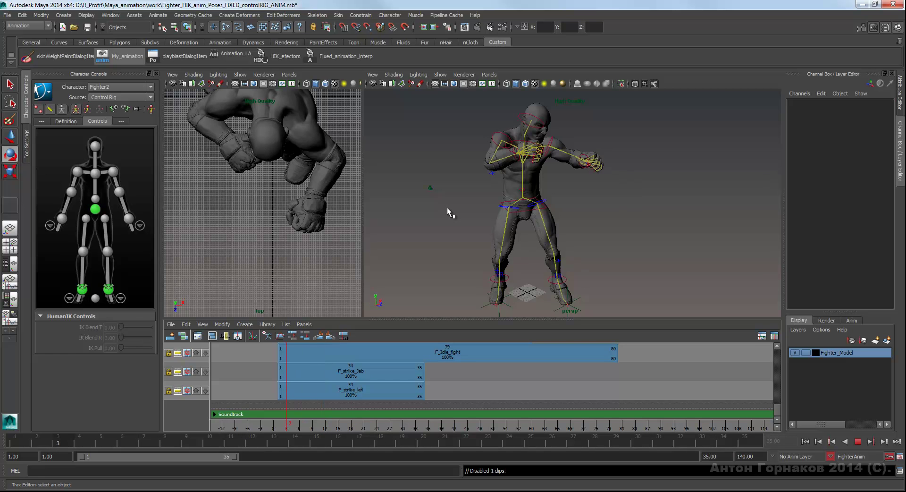
key(alt+v)
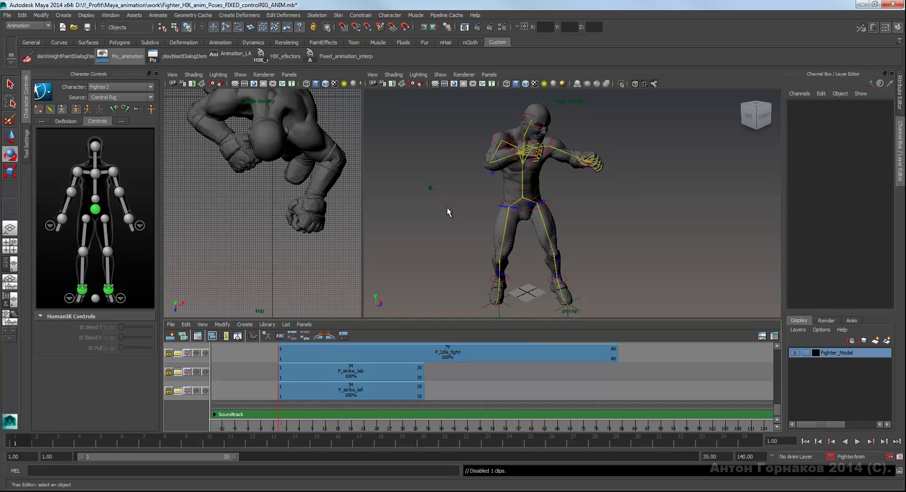
Set the current character set to None.
click(831, 456)
key(Down)
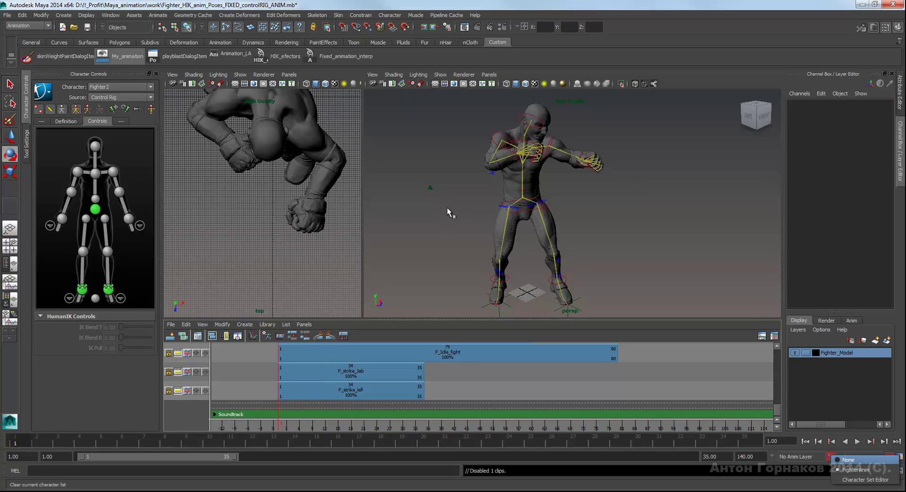
key(Return)
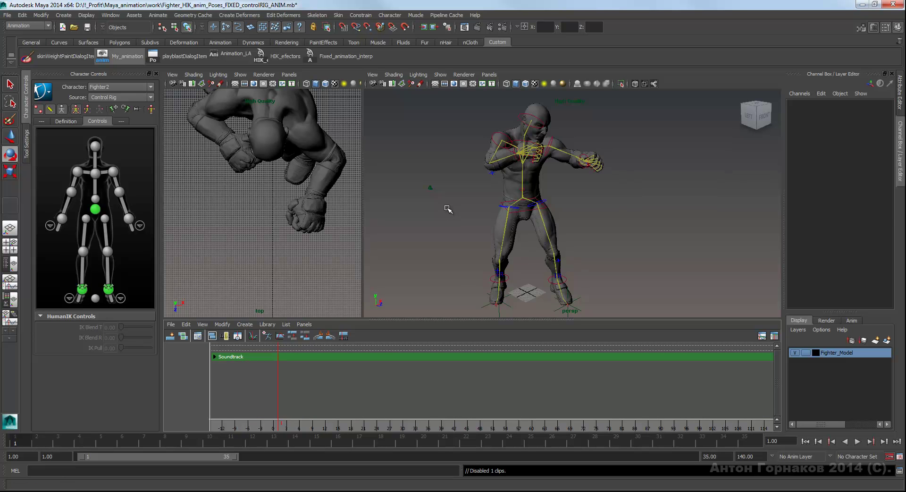
Reselect the hips effector, orbit to a side view, and bring up the F_strike_Jab clip menu.
key(ctrl+z)
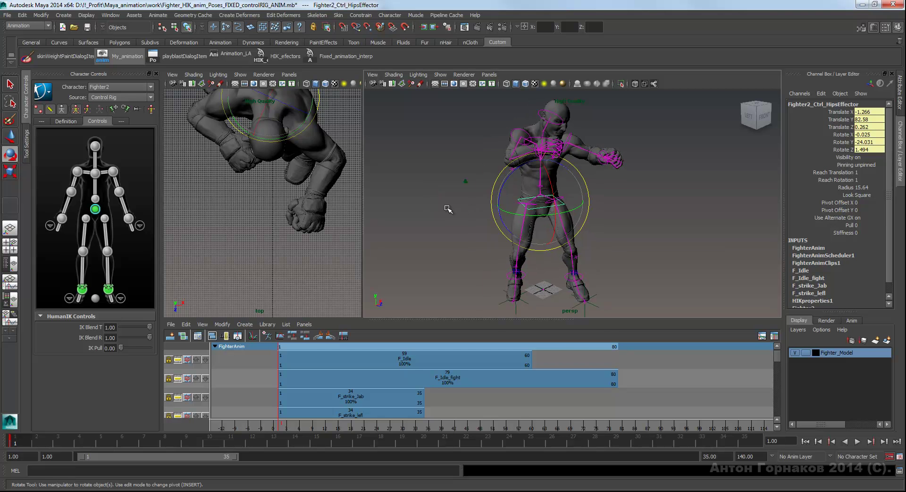
alt+drag(448, 209, 445, 202)
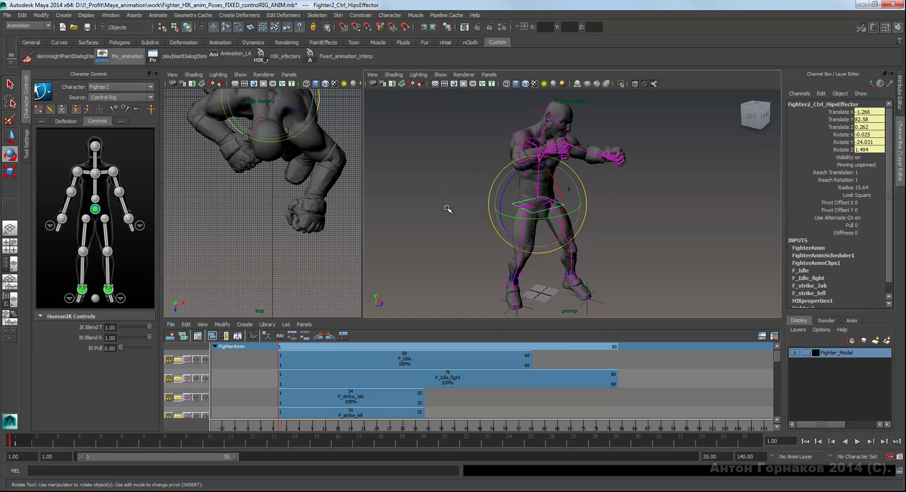
alt+middle_drag(445, 202, 447, 208)
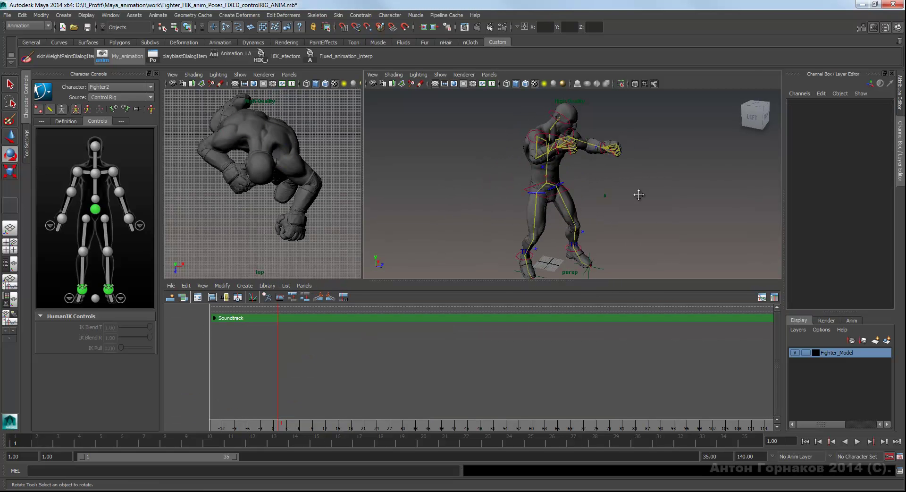
alt+middle_drag(639, 195, 639, 195)
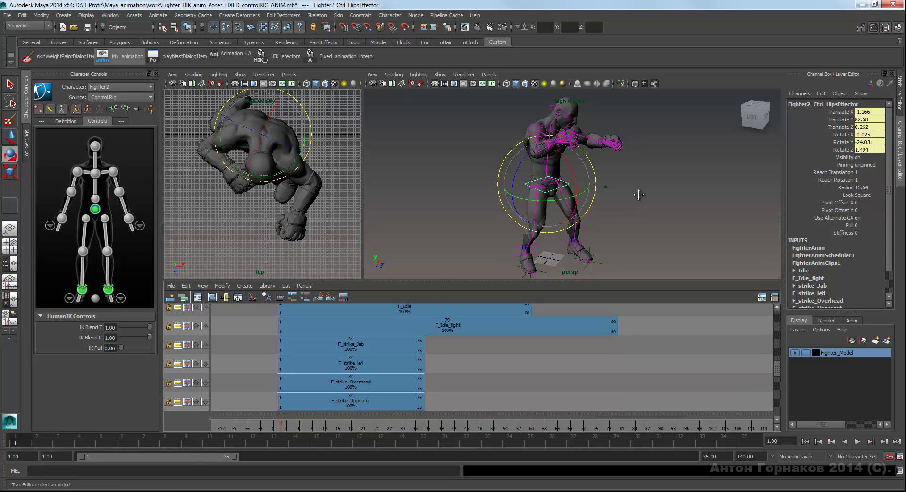
right_click(353, 345)
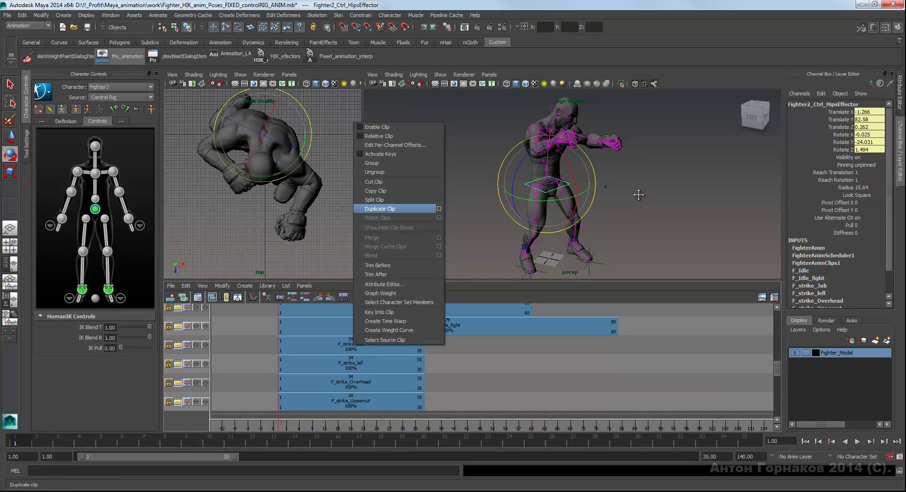
Re-enable F_strike_Jab, play the animation, and switch the F_Idle clip off and back on.
click(383, 127)
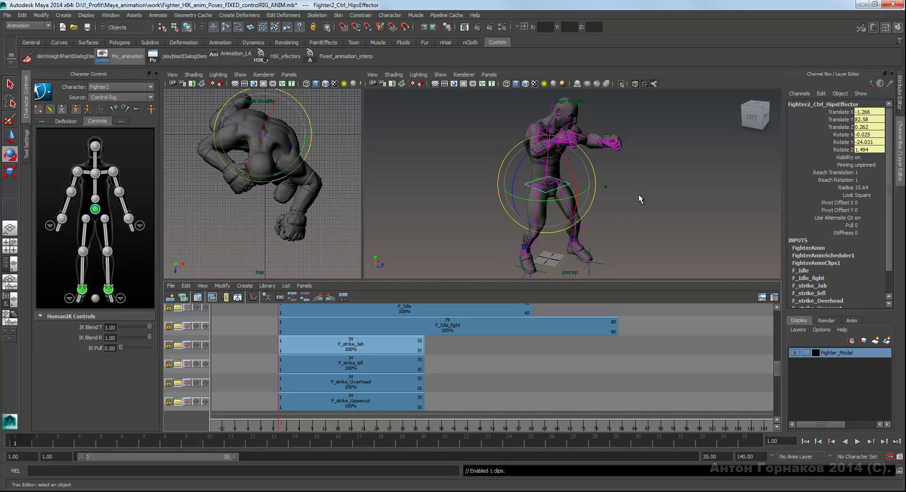
key(alt+v)
right_drag(395, 353, 425, 129)
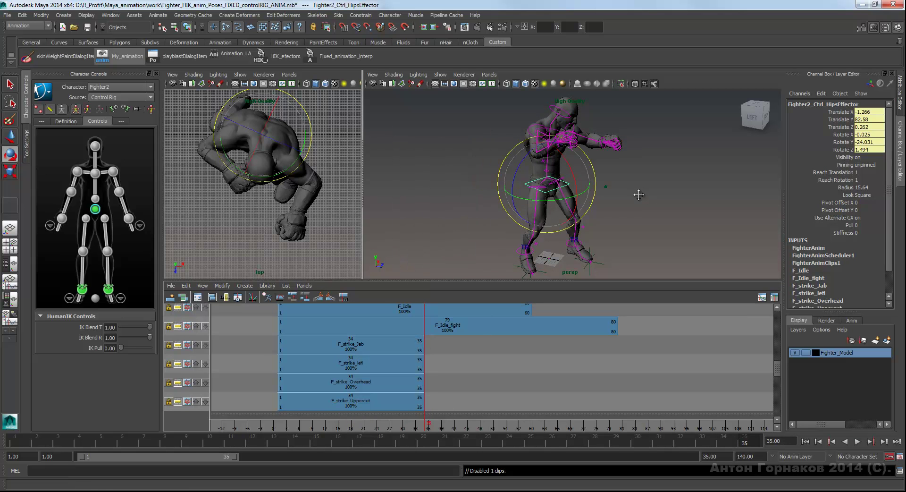
click(381, 127)
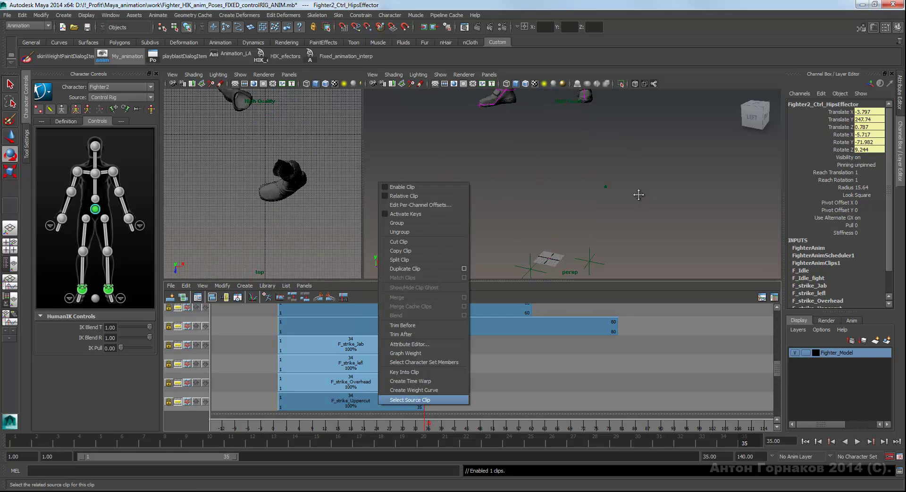
Zoom the viewport and deselect the hips effector.
scroll(640, 196, down, 3)
scroll(639, 196, down, 3)
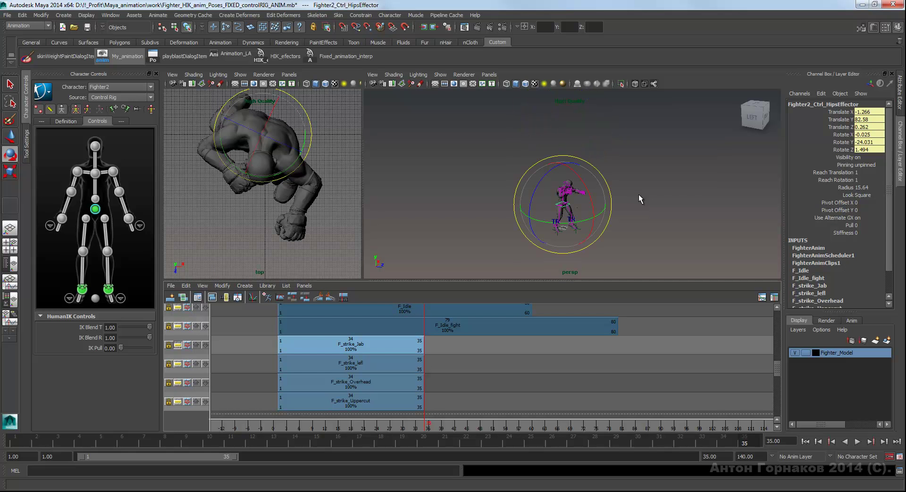
key(e)
scroll(639, 194, up, 3)
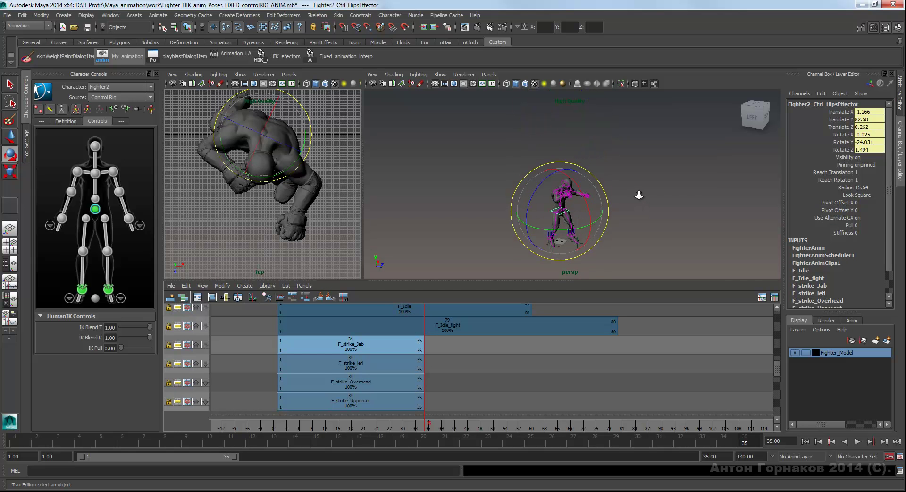
click(640, 196)
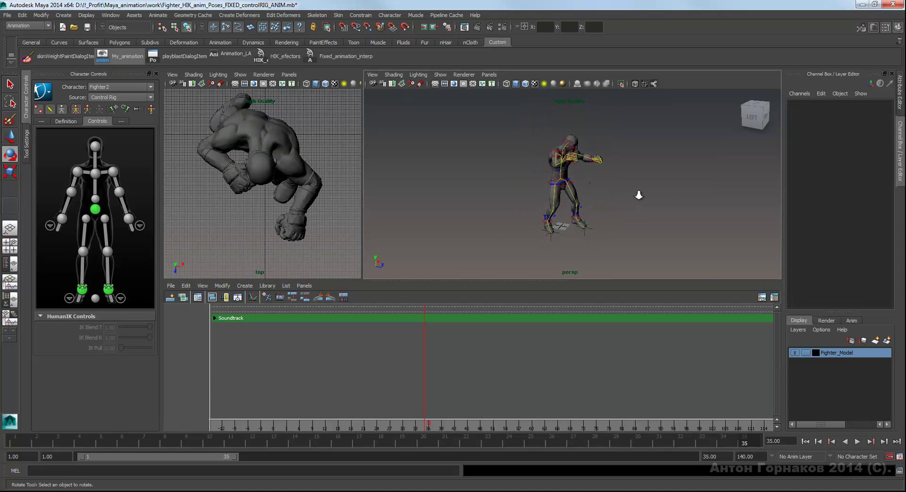
Play the animation, reselect the hips to show all six clips, and play again from F_strike_lefl.
scroll(638, 194, up, 1)
key(alt+v)
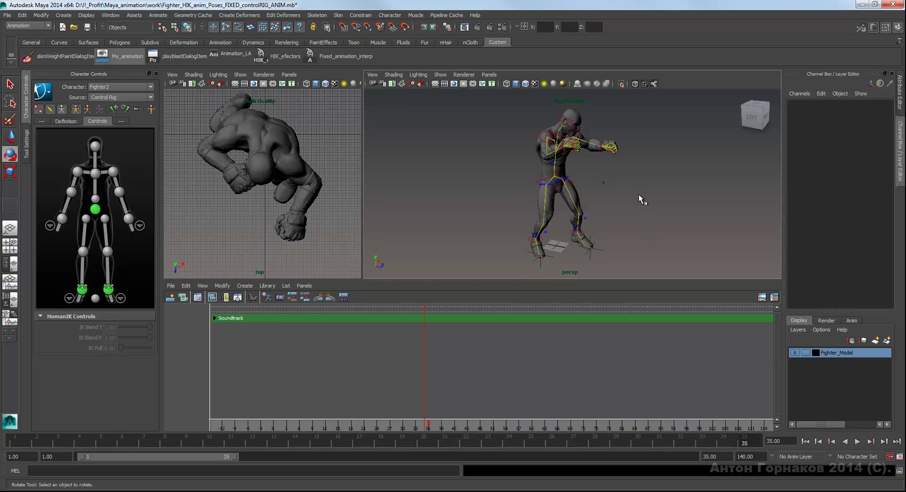
key(ctrl+z)
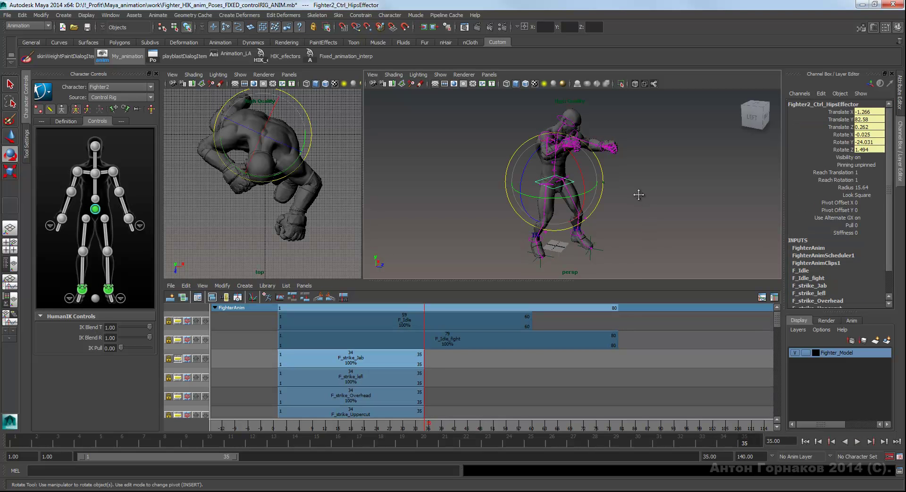
key(ctrl+z)
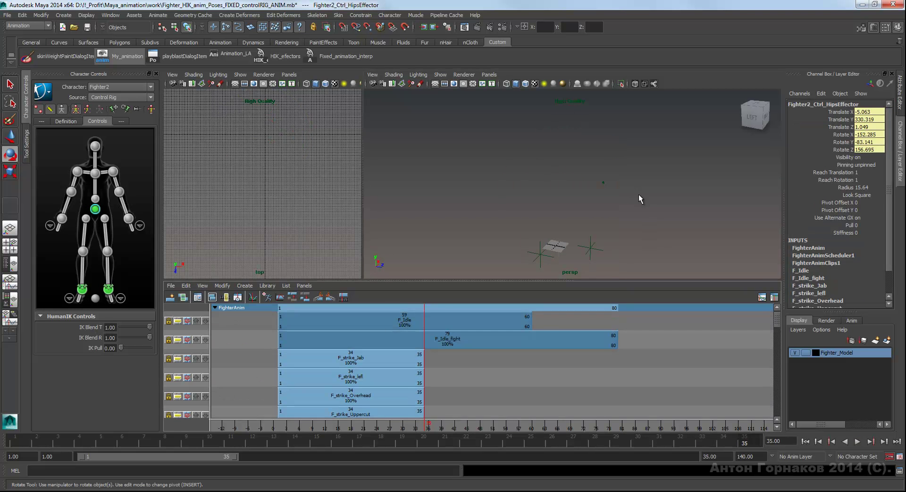
key(ctrl+z)
key(alt+v)
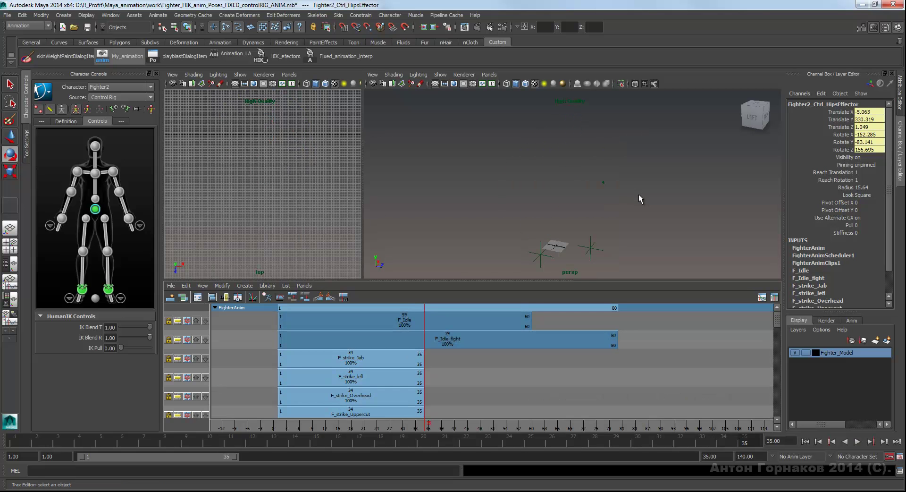
key(alt+v)
key(alt+v)
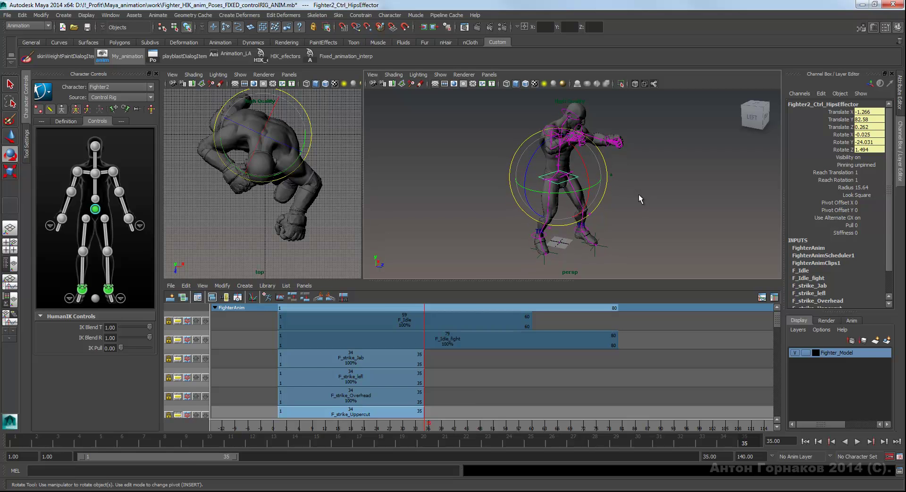
Activate keys on F_strike_Uppercut, then jump to frame 15 and step to key 35 and back.
right_click(384, 411)
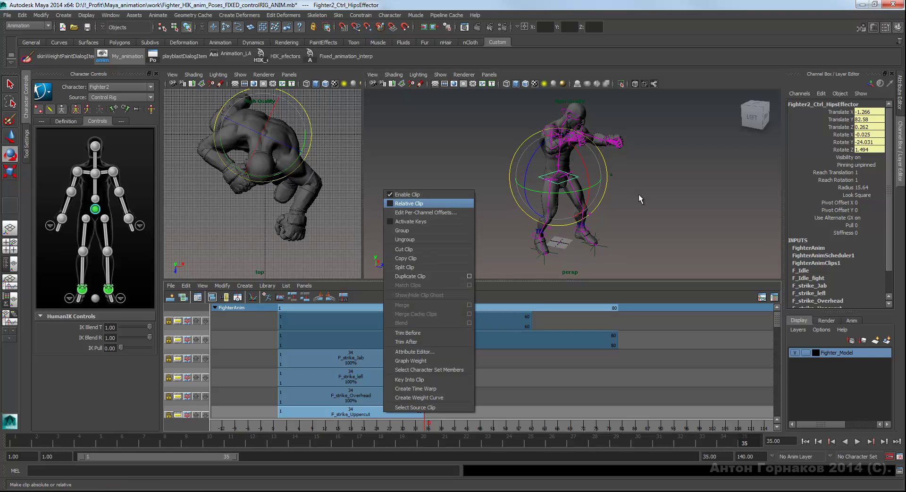
click(411, 222)
key(alt+shift+v)
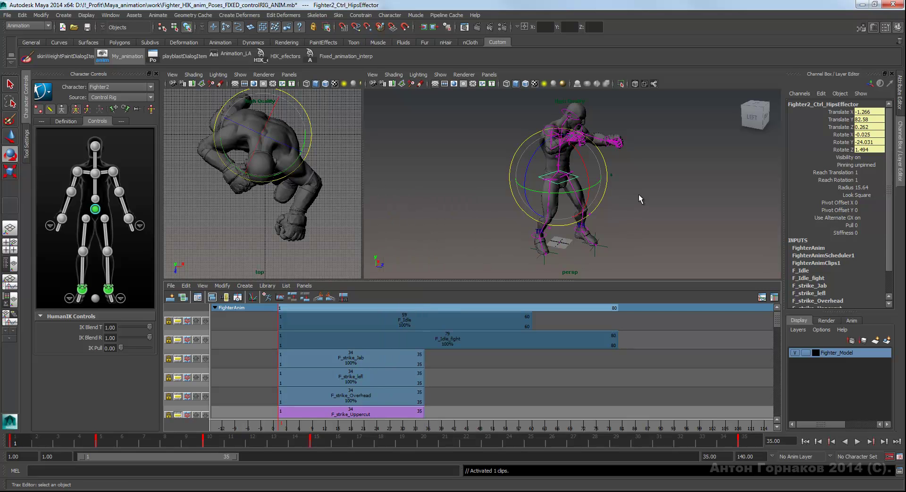
text(15)
key(Return)
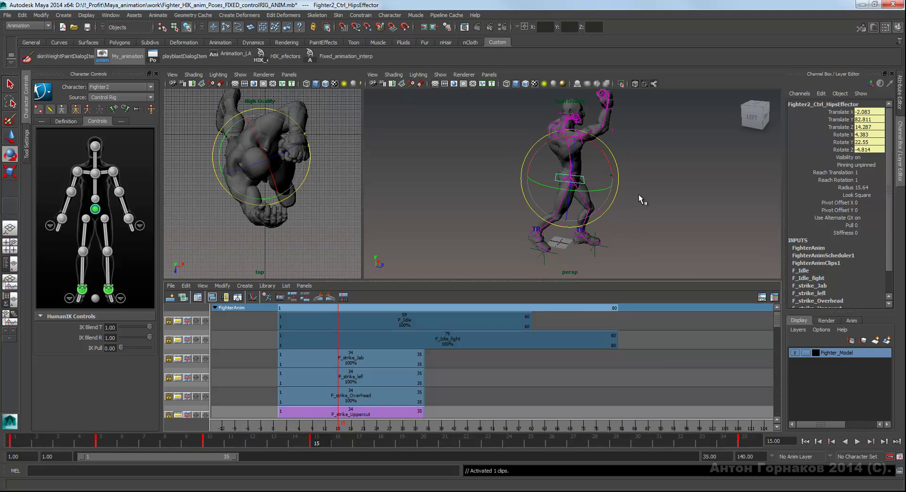
key(period)
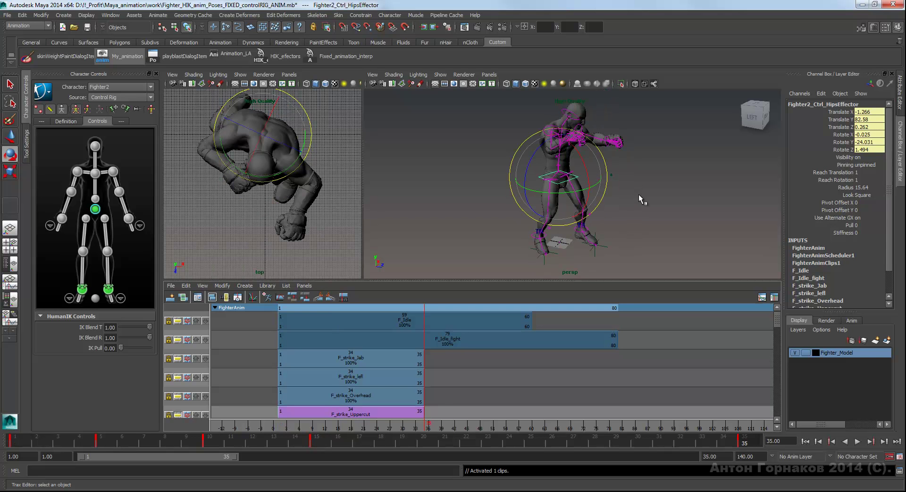
key(comma)
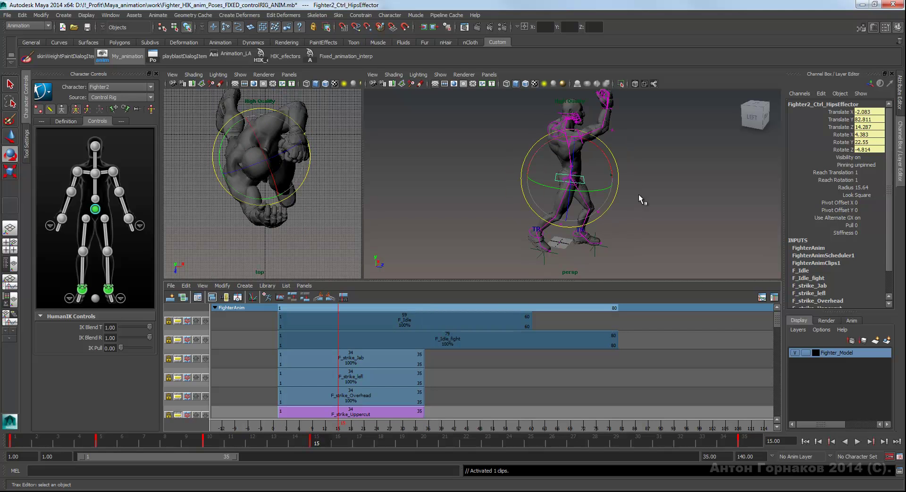
key(alt+shift+v)
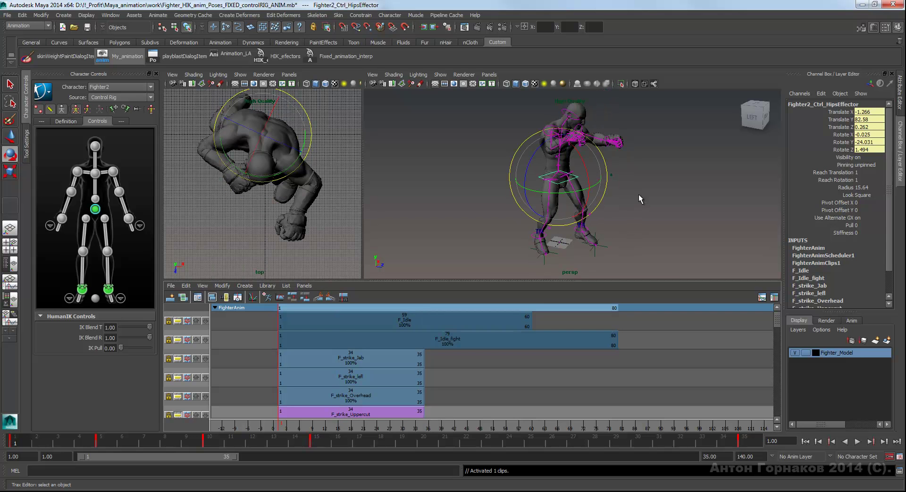
Step through the keyframes at 5 and 15, then deactivate keys on F_strike_Uppercut.
key(e)
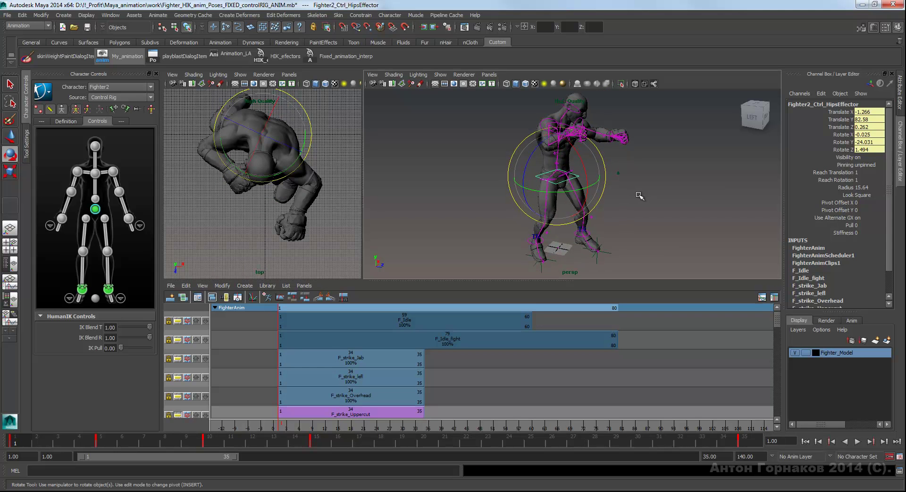
key(period)
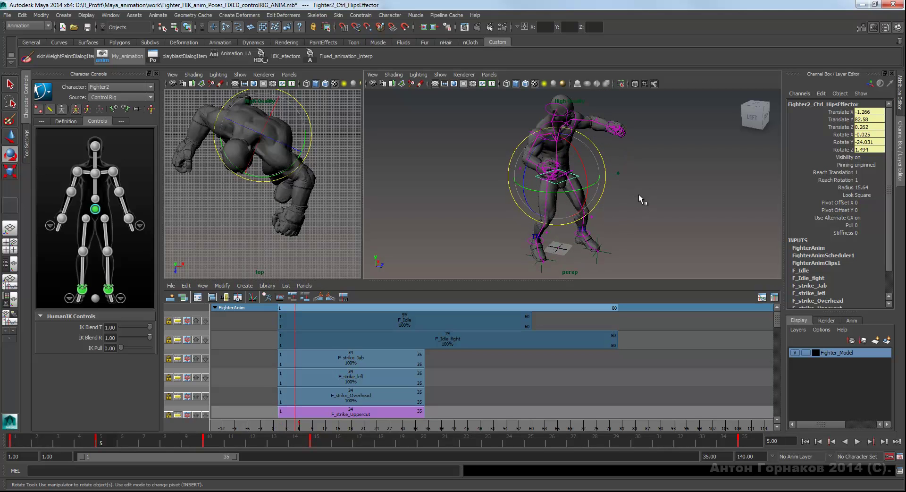
key(period)
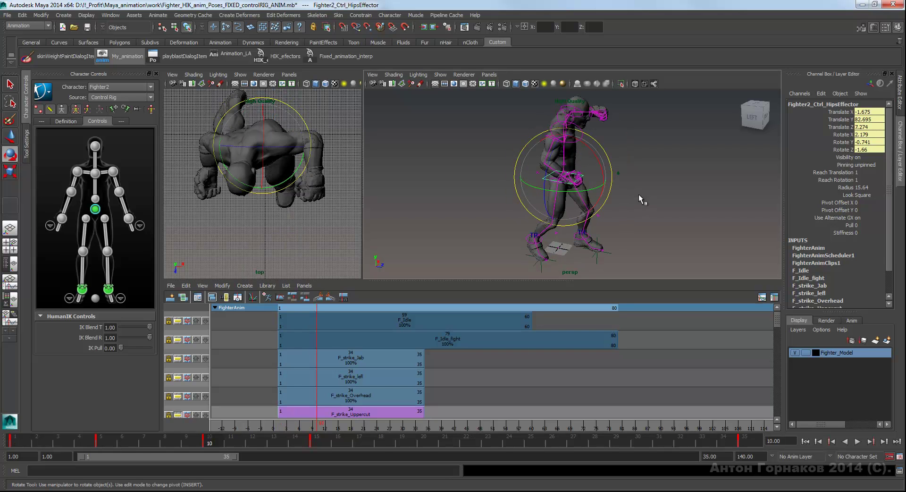
key(period)
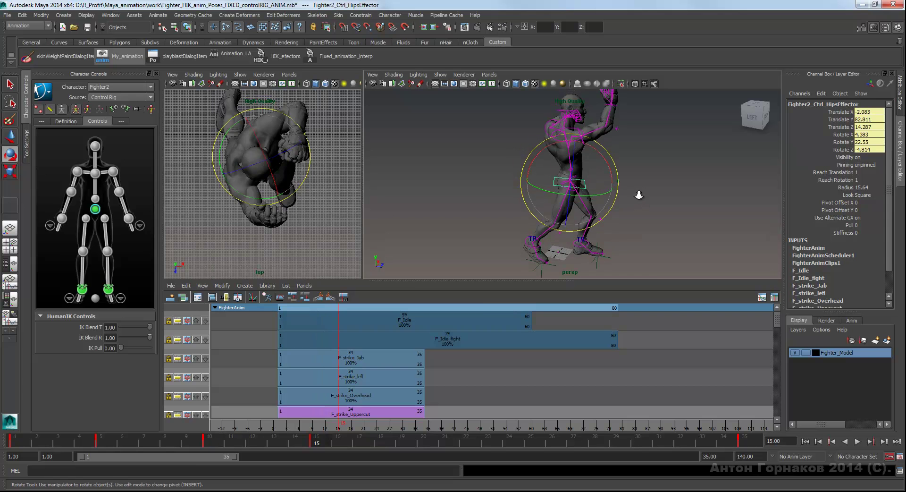
right_click(639, 197)
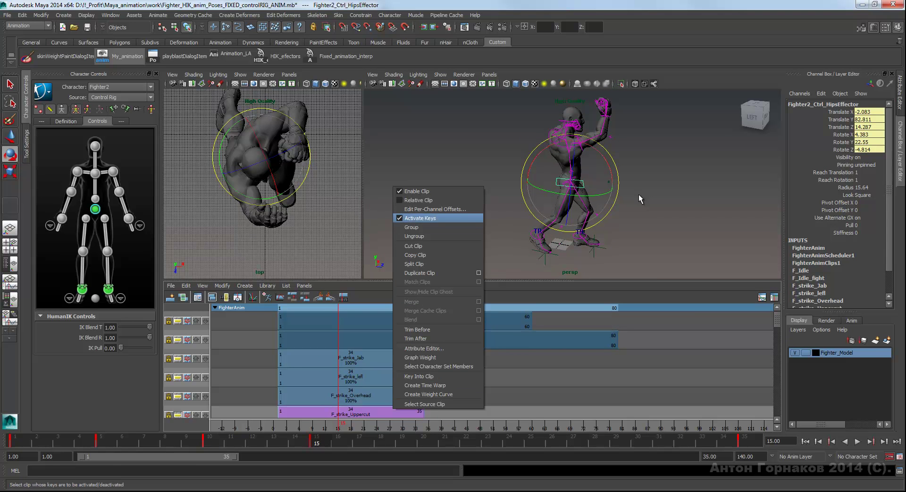
key(Return)
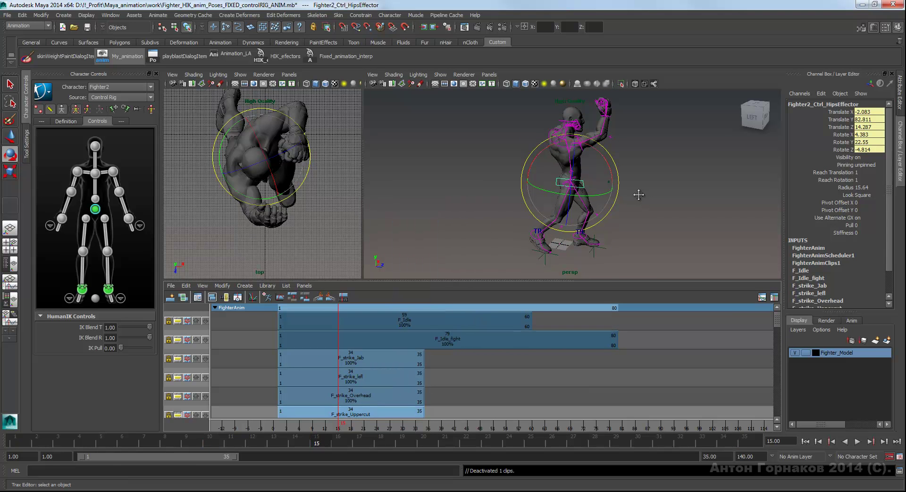
Clear the selection, orbit slightly, and reselect the hips effector at the start frame.
key(e)
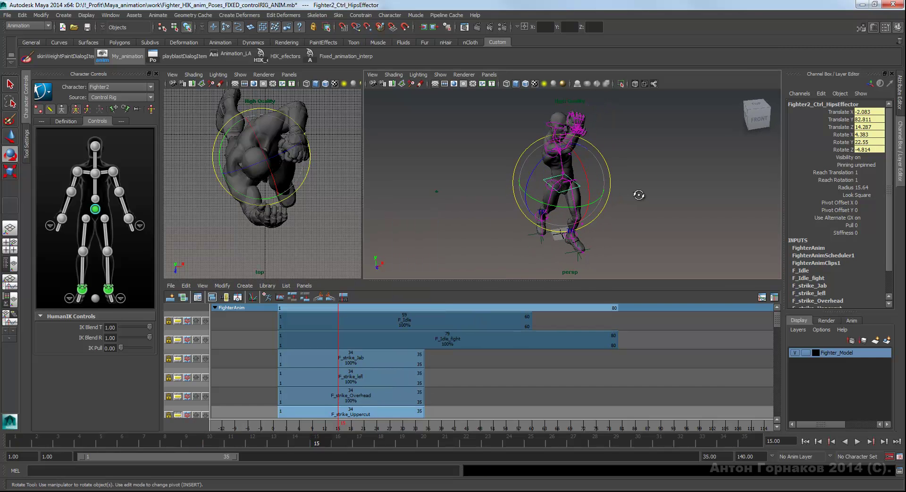
click(640, 196)
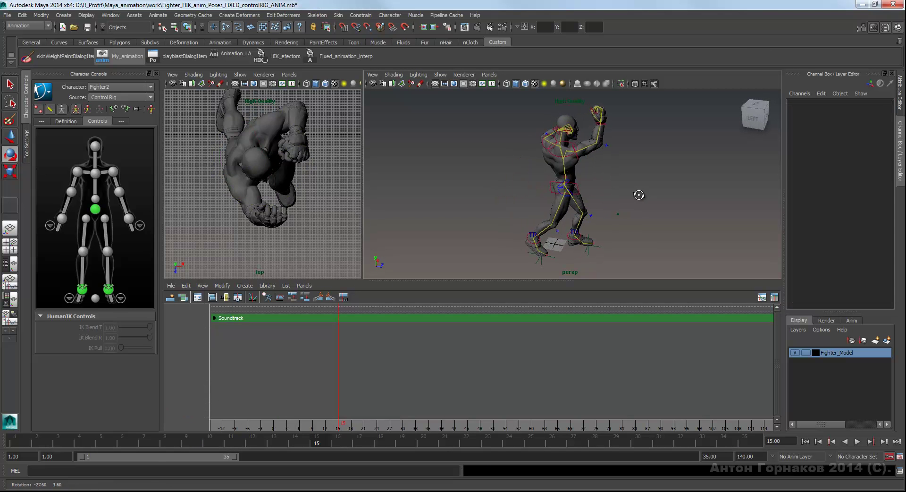
alt+drag(639, 194, 639, 195)
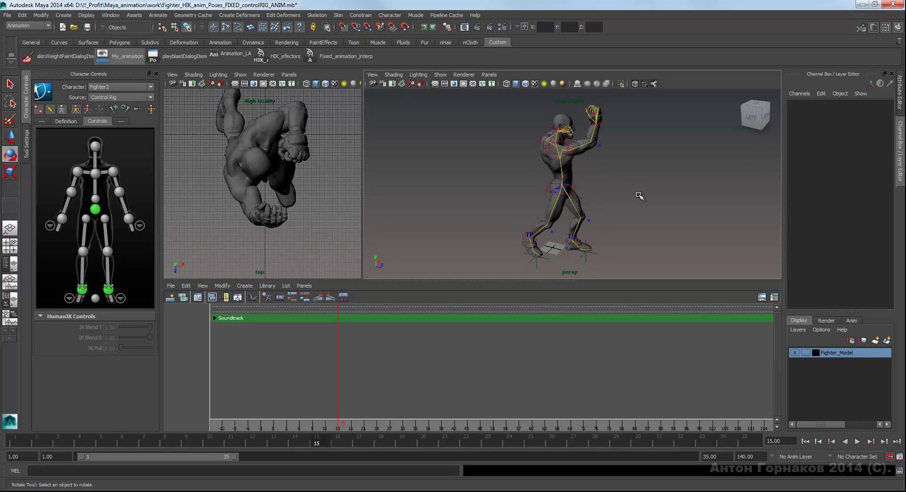
key(ctrl+z)
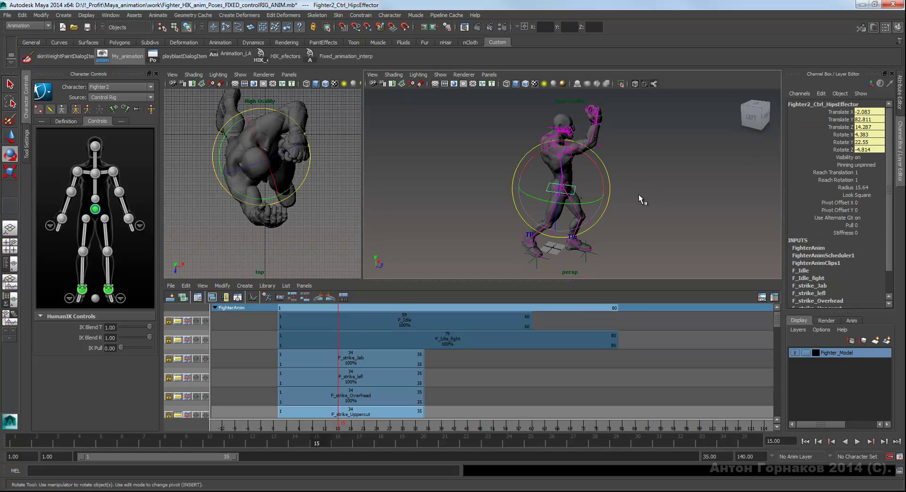
key(alt+shift+v)
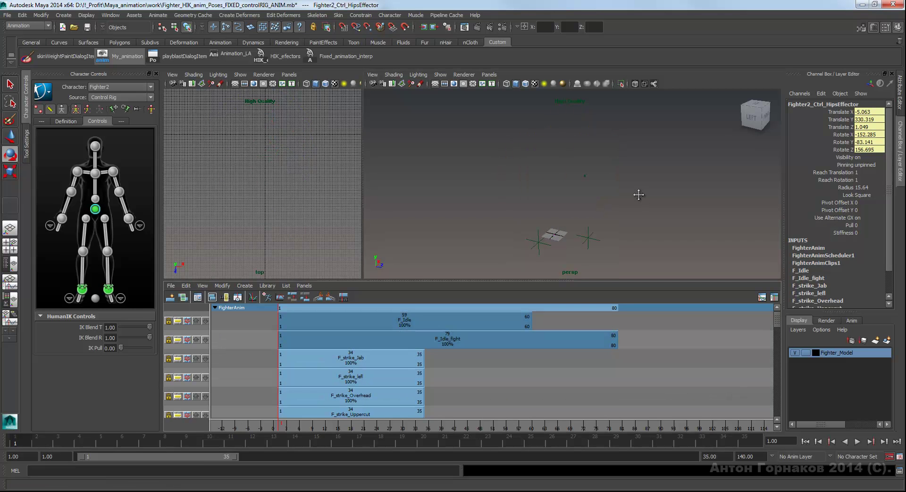
Toggle Enable Clip on several strike clips, including disabling F_strike_Overhead.
right_click(324, 411)
click(347, 195)
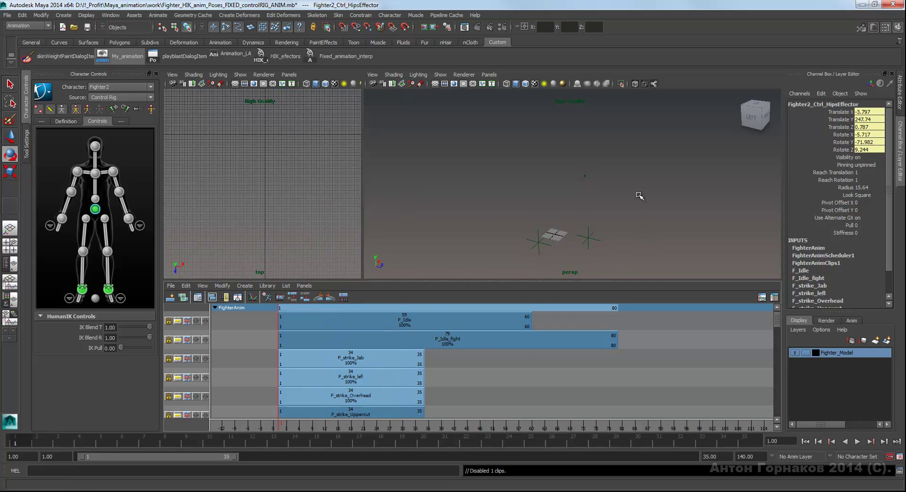
right_click(307, 396)
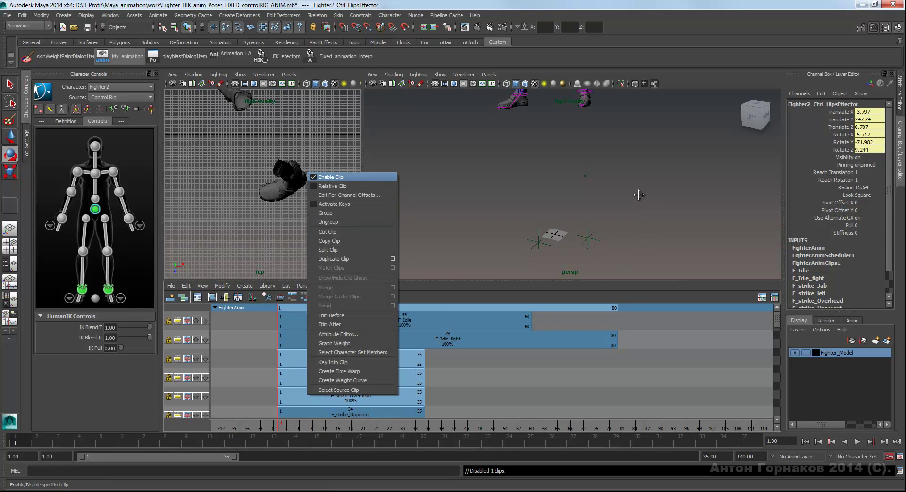
click(330, 178)
right_click(307, 361)
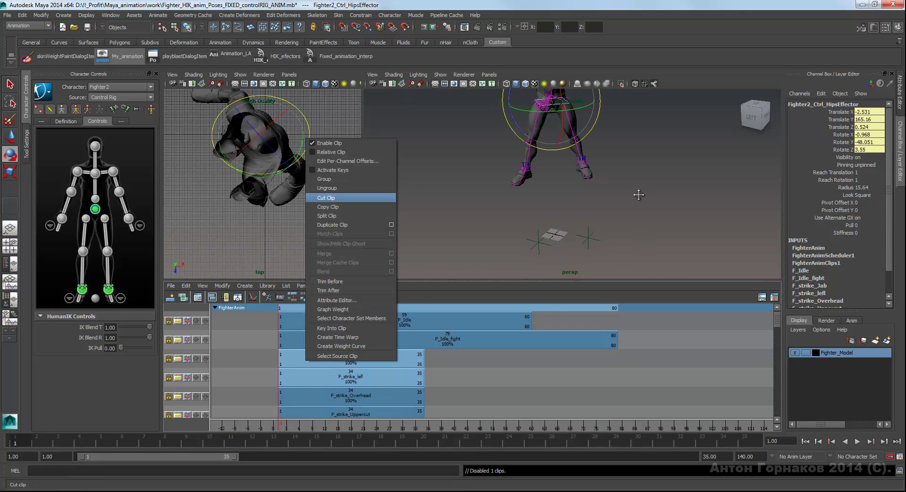
click(330, 142)
right_click(309, 377)
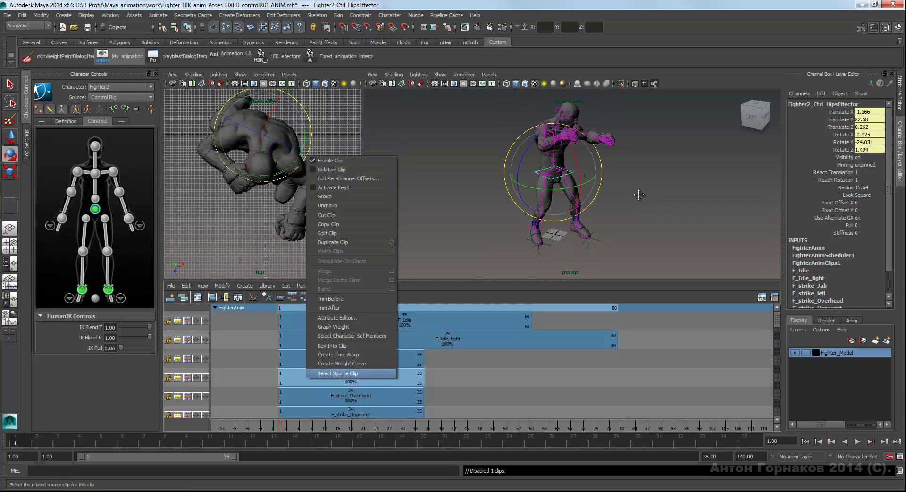
click(639, 194)
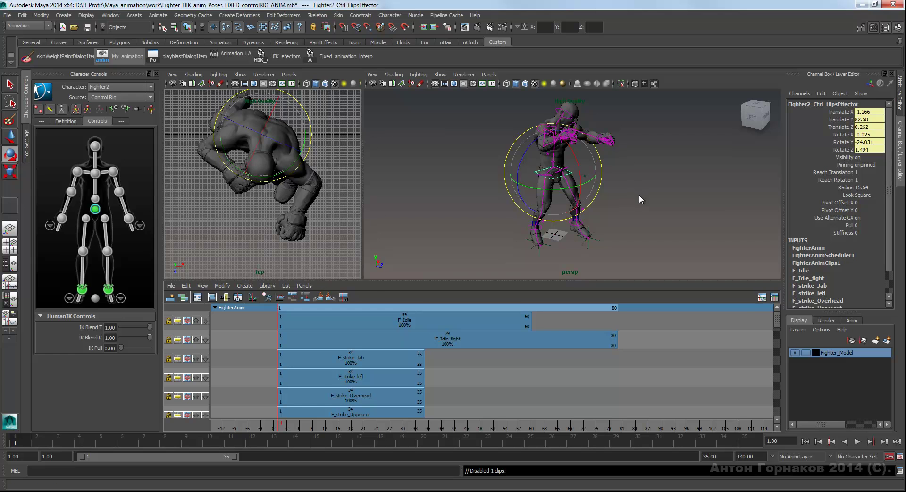
Orbit the perspective view around the fighter to inspect the pose.
middle_click(638, 195)
alt+drag(639, 194, 640, 196)
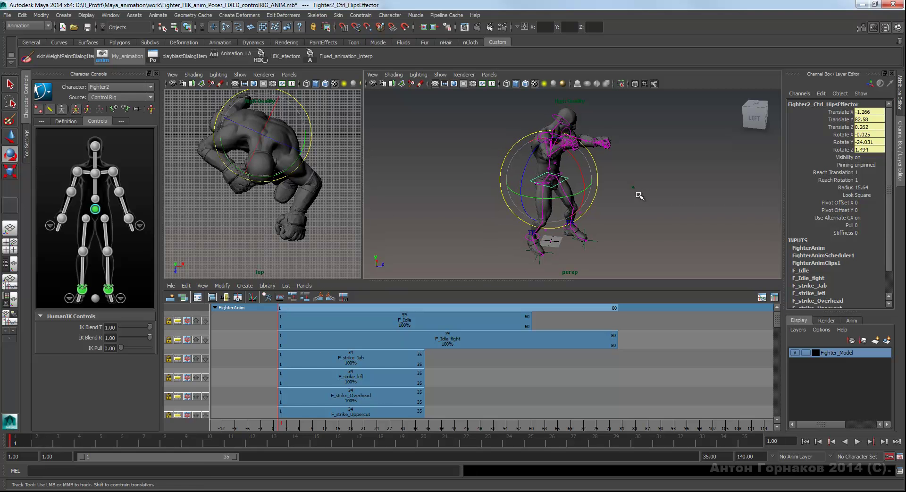
alt+drag(639, 195, 640, 196)
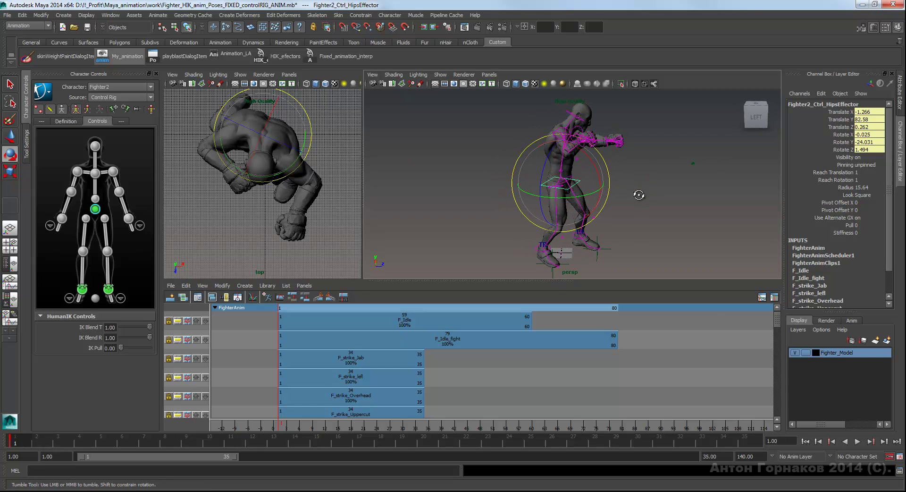
alt+drag(639, 195, 639, 196)
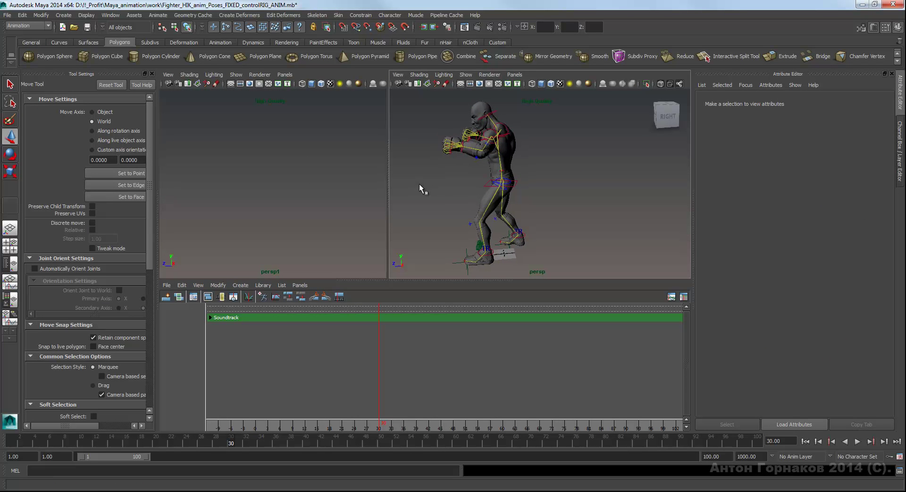
Play from frame 1, stop at frame 15, and pan and orbit around the fighter's jab pose.
key(alt+shift+v)
key(alt+v)
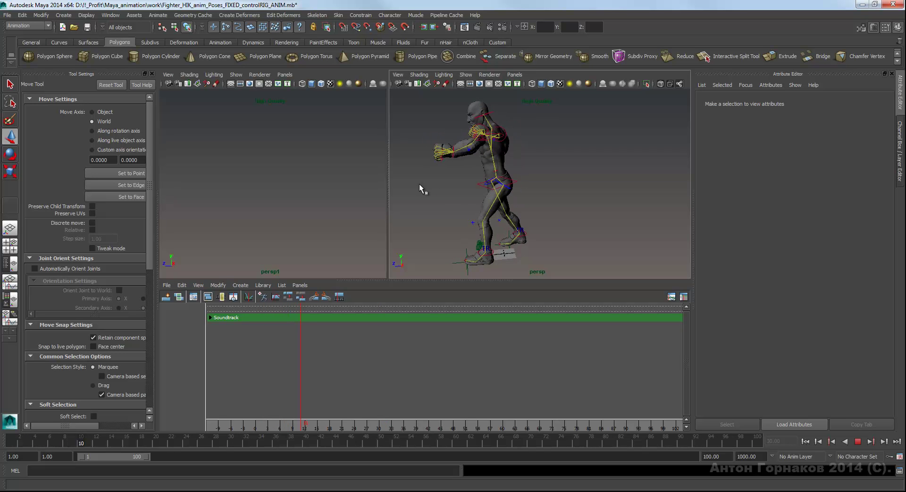
key(alt+v)
alt+middle_drag(419, 184, 419, 185)
alt+drag(419, 185, 421, 188)
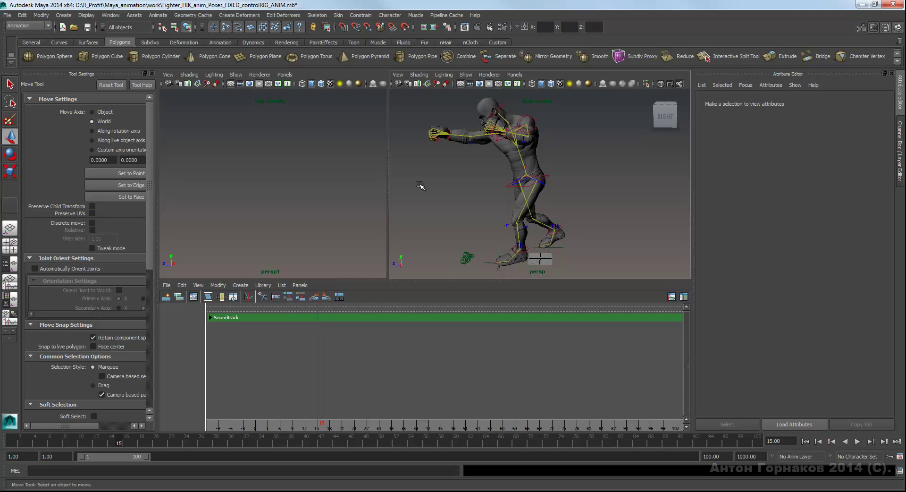
alt+drag(418, 183, 419, 184)
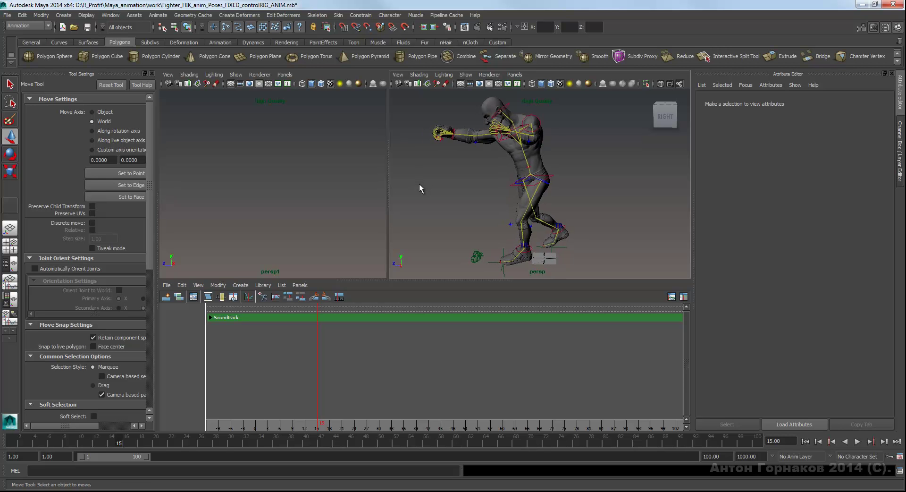
alt+drag(420, 185, 419, 184)
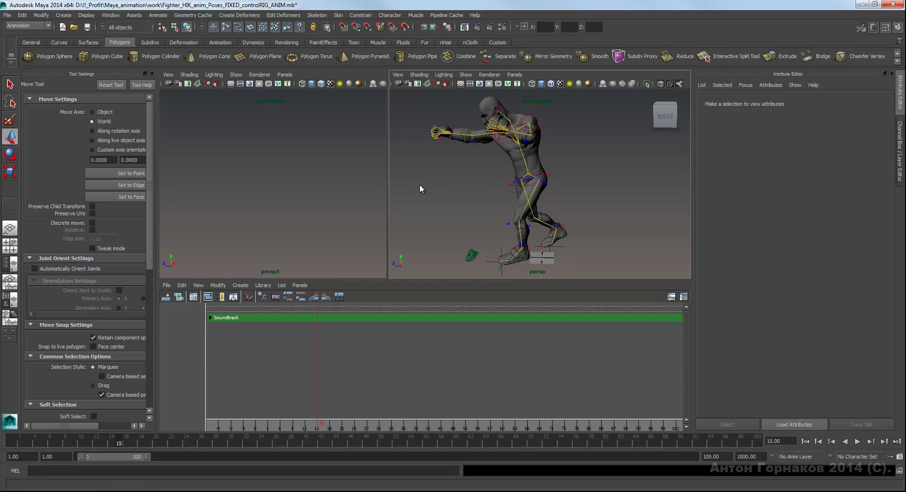
alt+drag(419, 185, 420, 185)
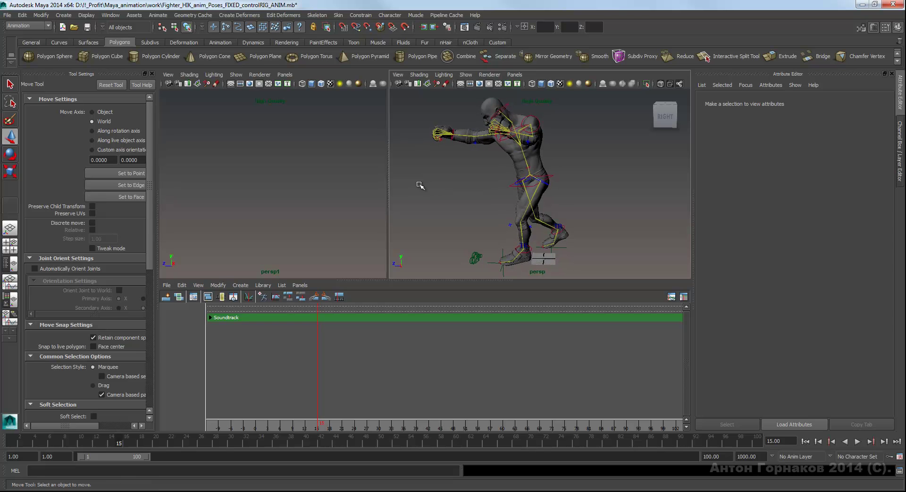
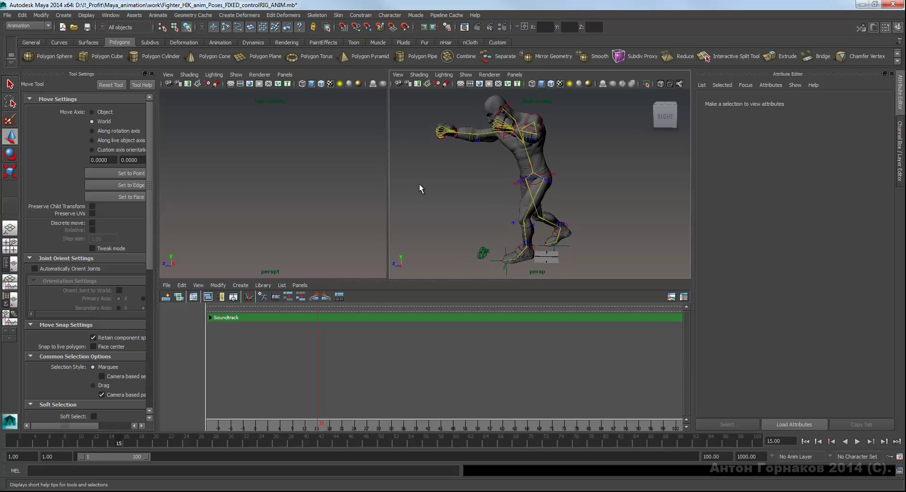
Switch from the Maya fighter rig to the videoRefStrike project in Vegas Movie Studio.
key(alt+Tab)
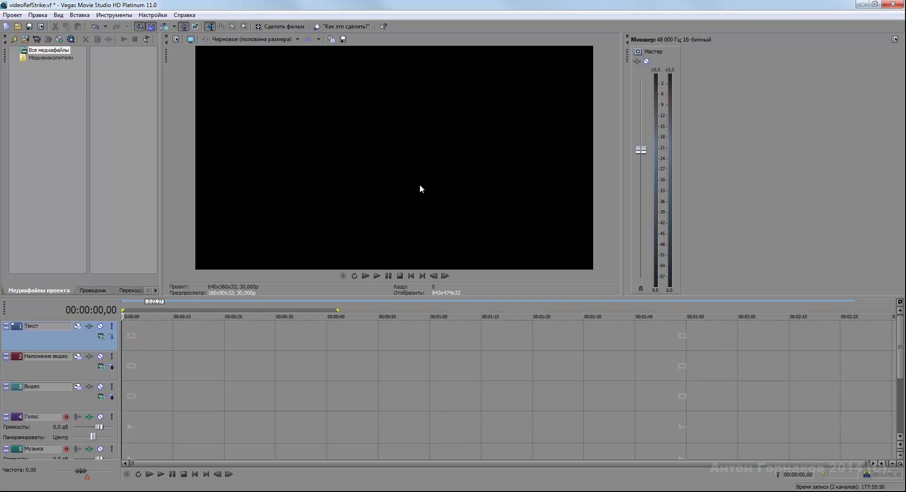
key(Tab)
key(alt)
key(Down)
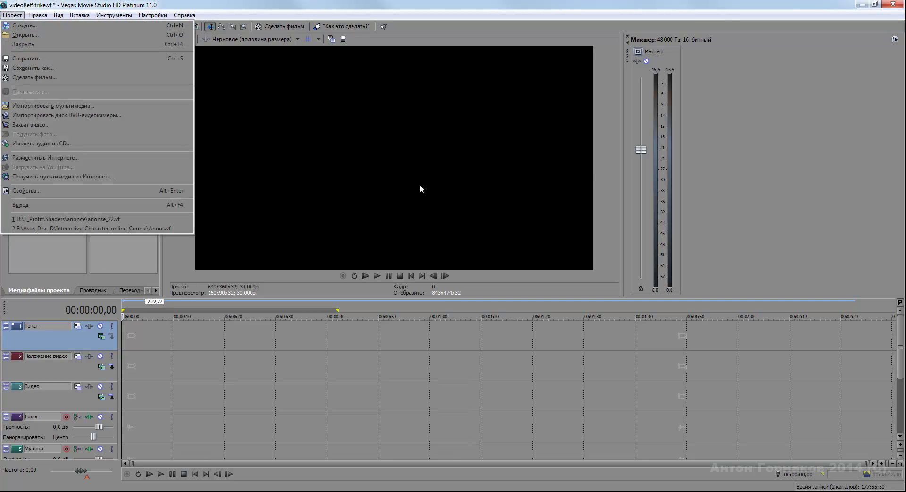
key(Up)
key(Up)
key(Up)
key(Down)
key(Return)
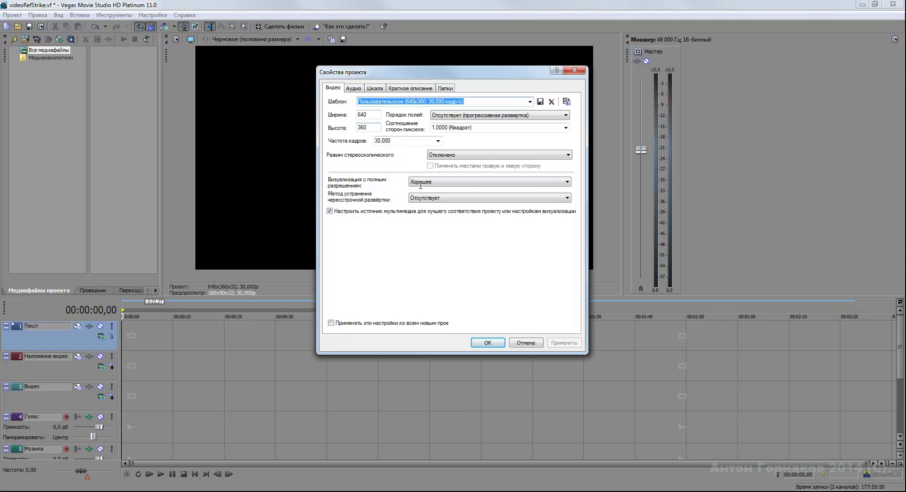
key(Tab)
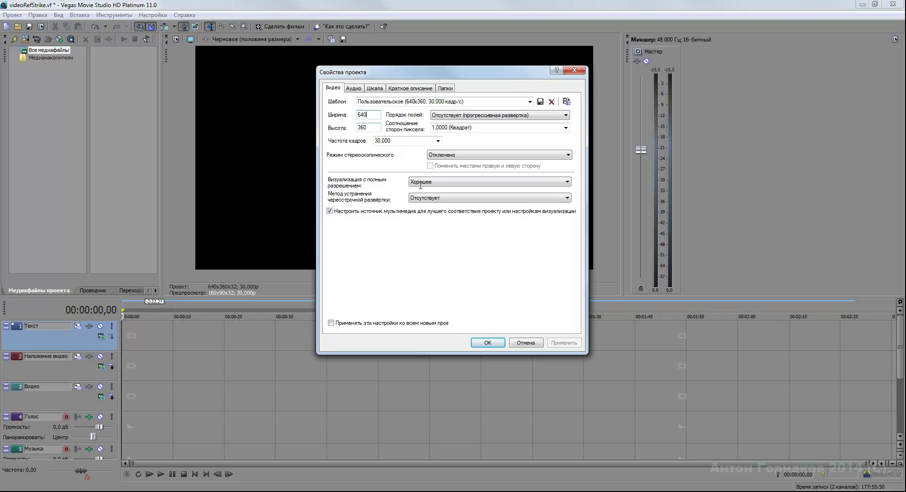
key(Tab)
key(Tab)
key(alt+Down)
key(Escape)
key(alt+Down)
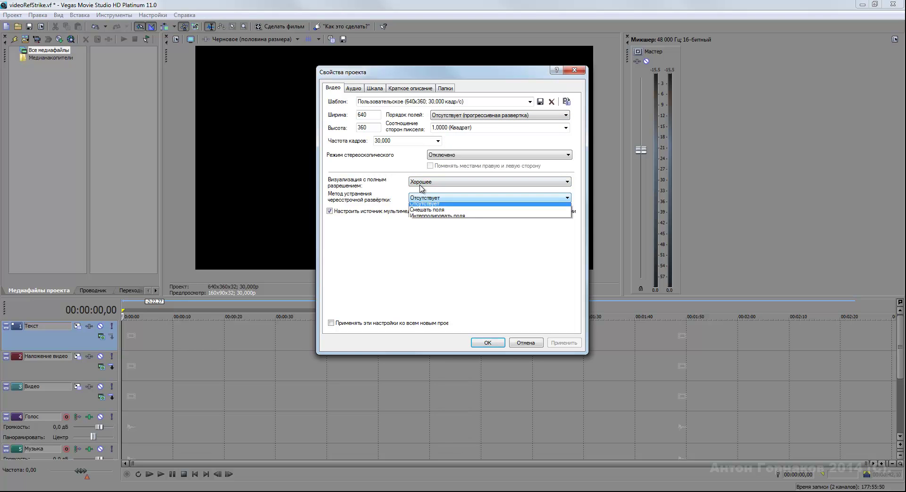
key(Escape)
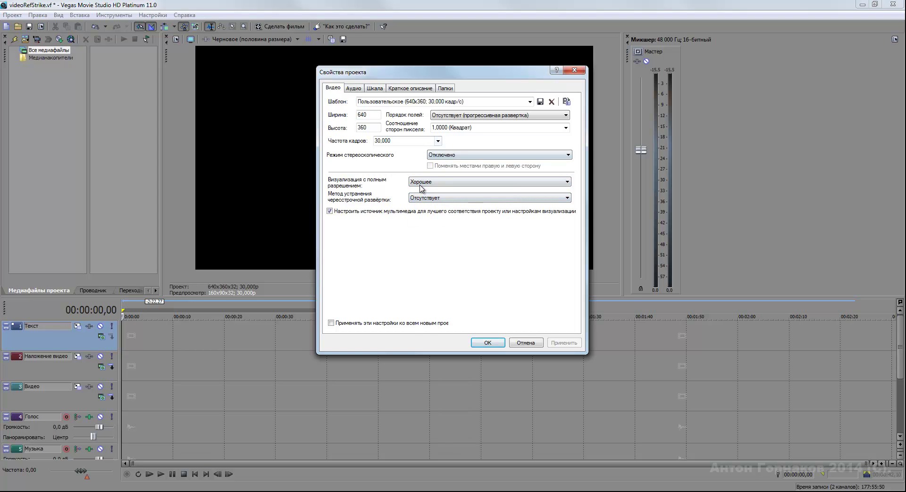
key(shift+Tab)
key(shift+Tab)
key(shift+Tab)
key(shift+Tab)
key(End)
key(Return)
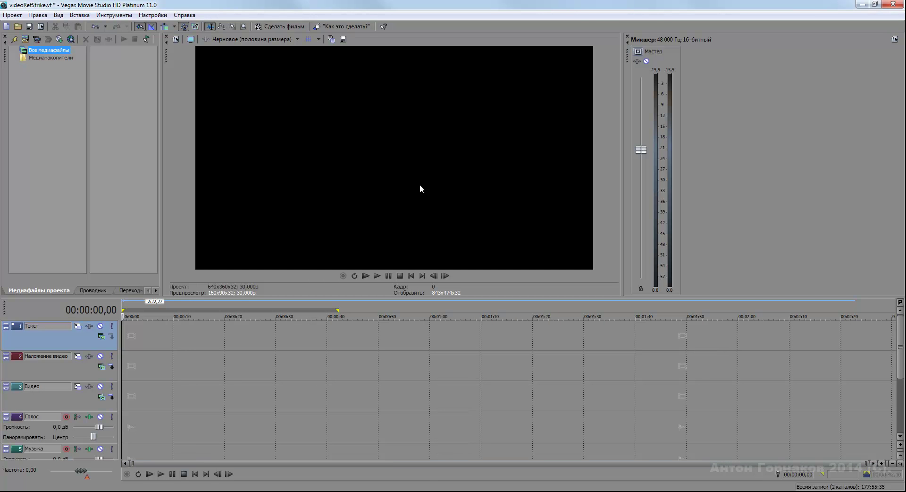
key(alt+Tab)
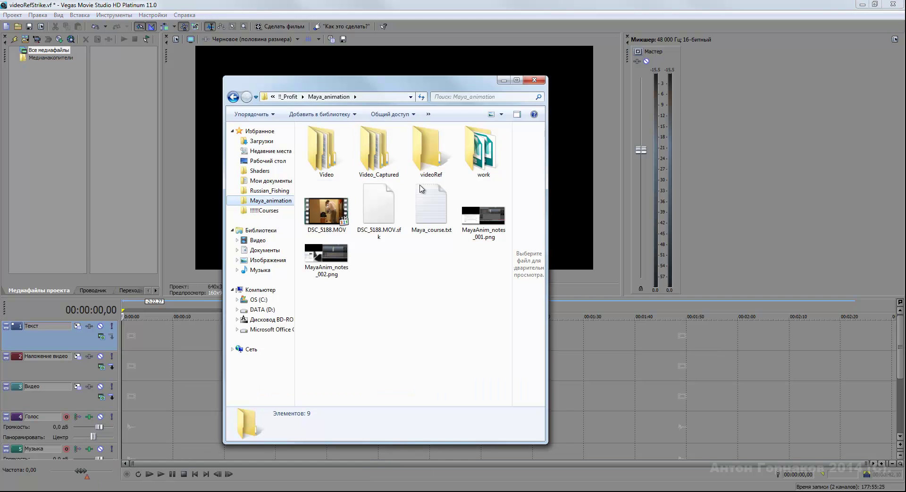
Import DSC_5188.MOV into Project Media and close the Explorer window.
drag(326, 210, 532, 263)
drag(420, 189, 422, 189)
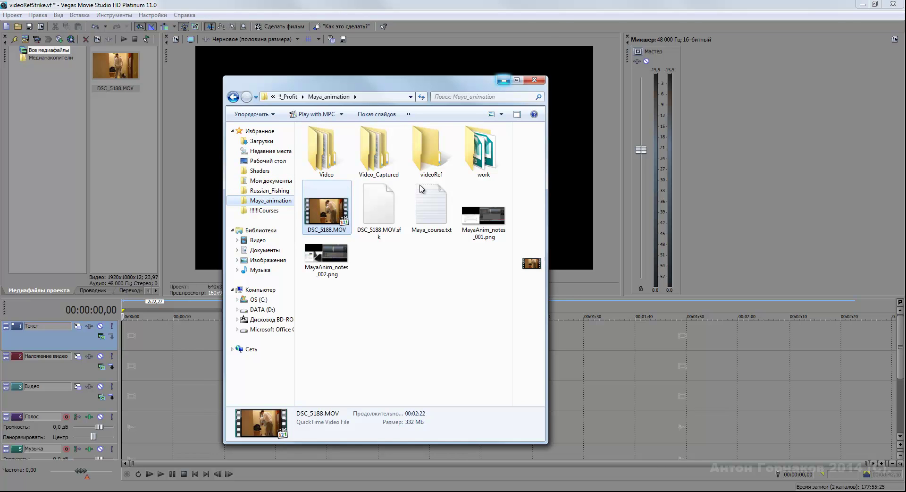
key(alt+Tab)
Place DSC_5188.MOV on the video and audio tracks and move to 00:00:47,04.
key(Tab)
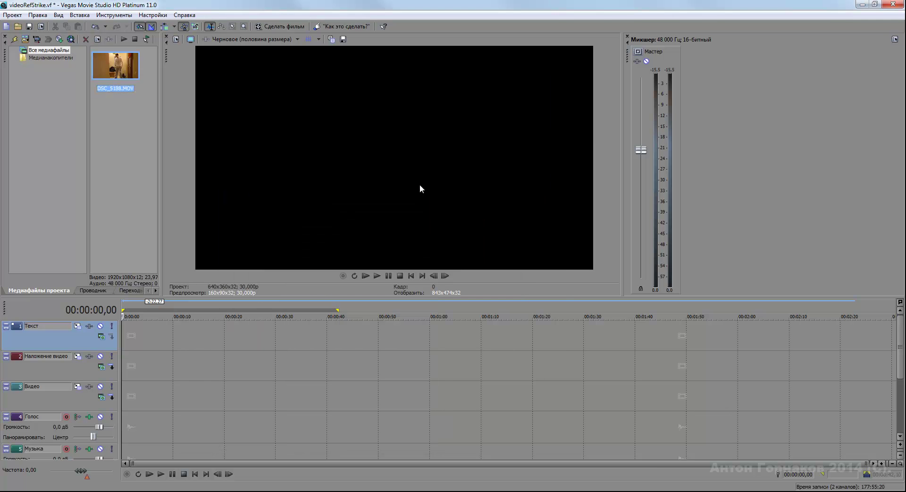
drag(419, 184, 420, 188)
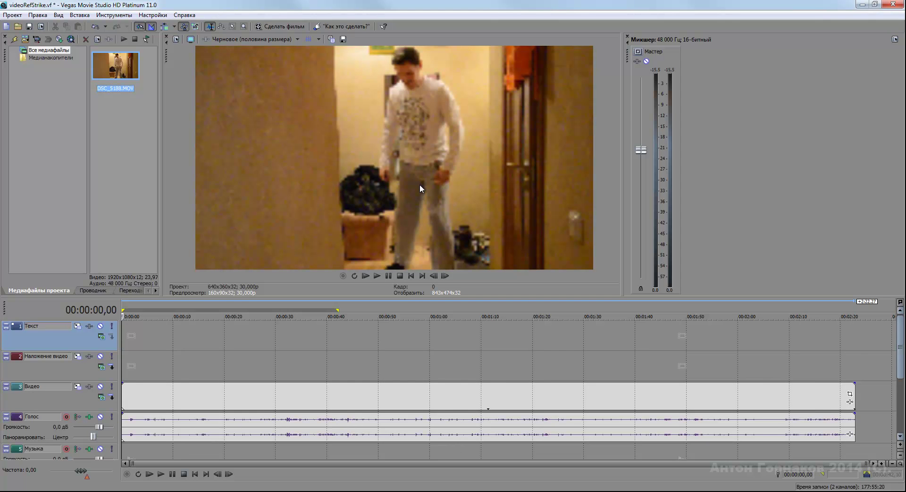
scroll(420, 184, down, 1)
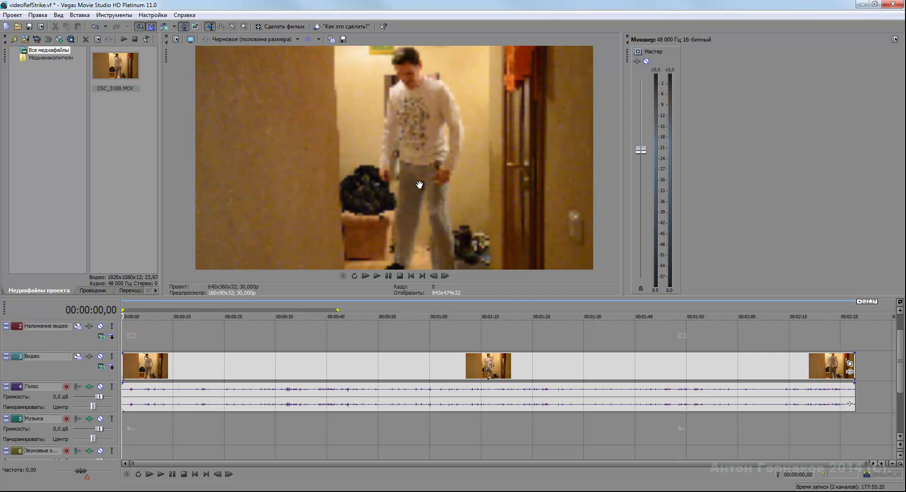
click(363, 340)
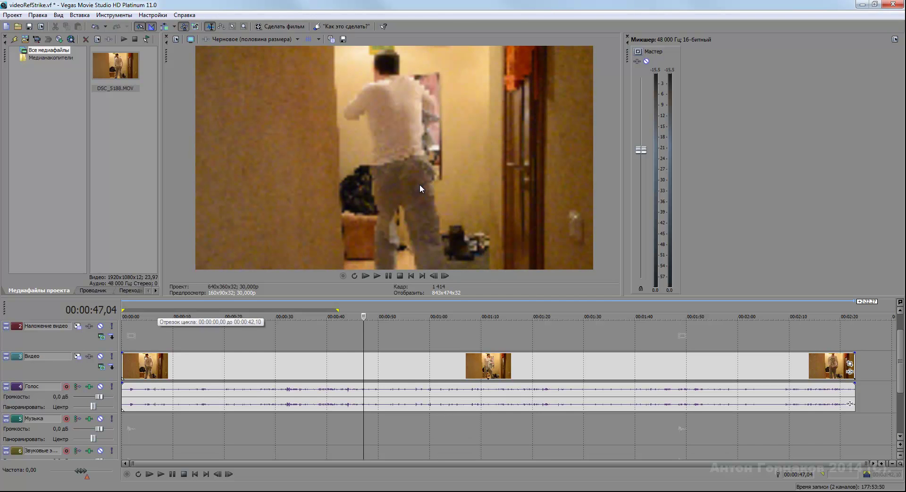
Shift the loop region later and preview the footage from 00:00:12,15.
mouse_move(160, 311)
mouse_down()
mouse_move(265, 310)
mouse_move(228, 310)
mouse_up()
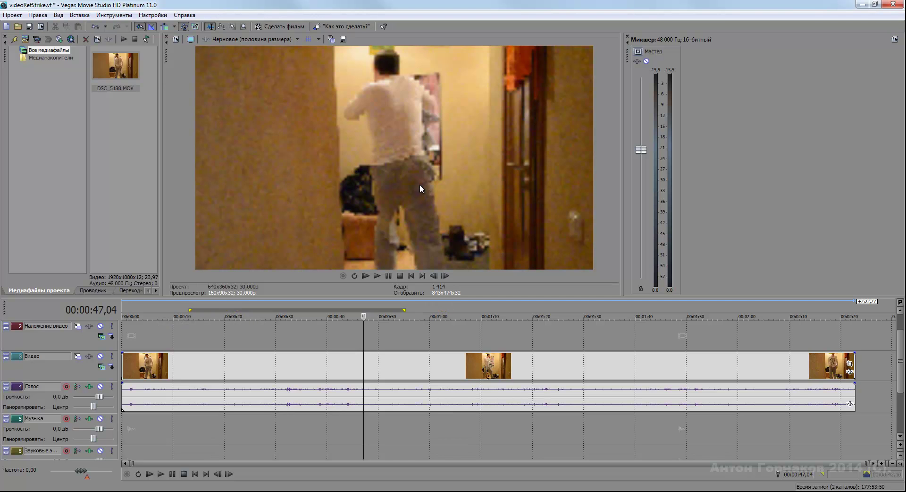
key(ctrl+a)
key(Right)
key(Right)
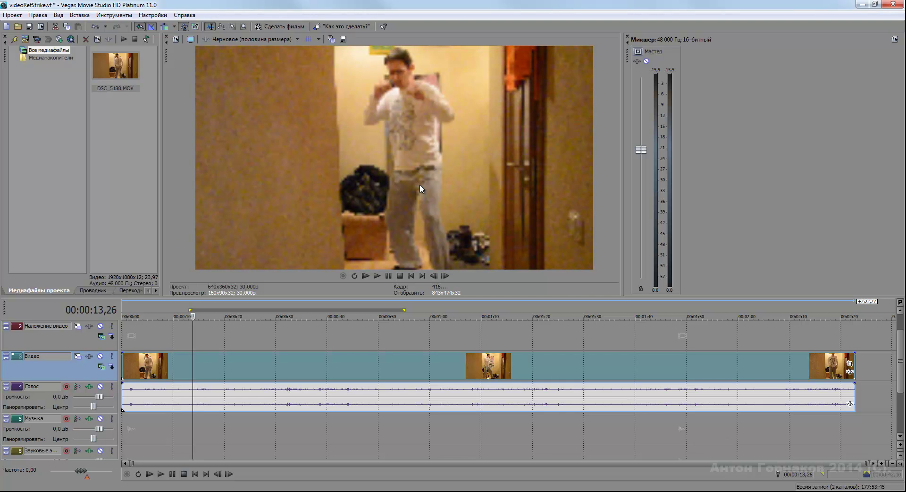
key(Left)
key(Left)
key(Left)
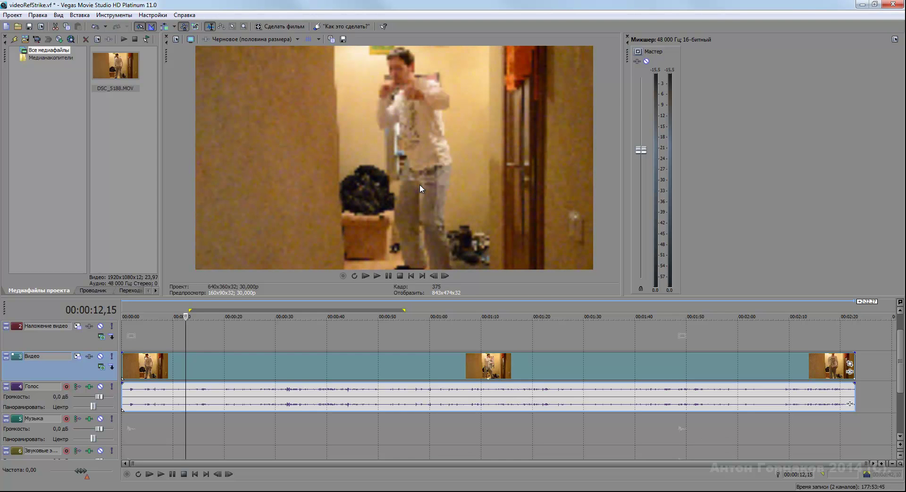
key(space)
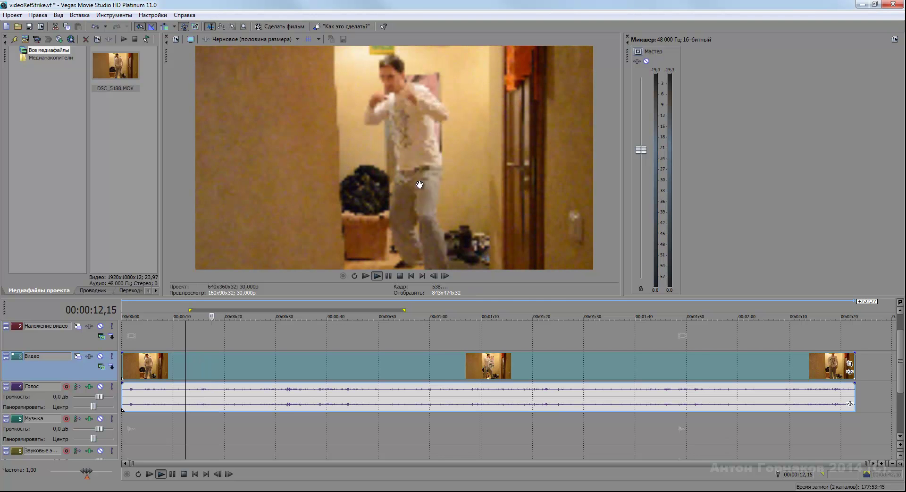
key(space)
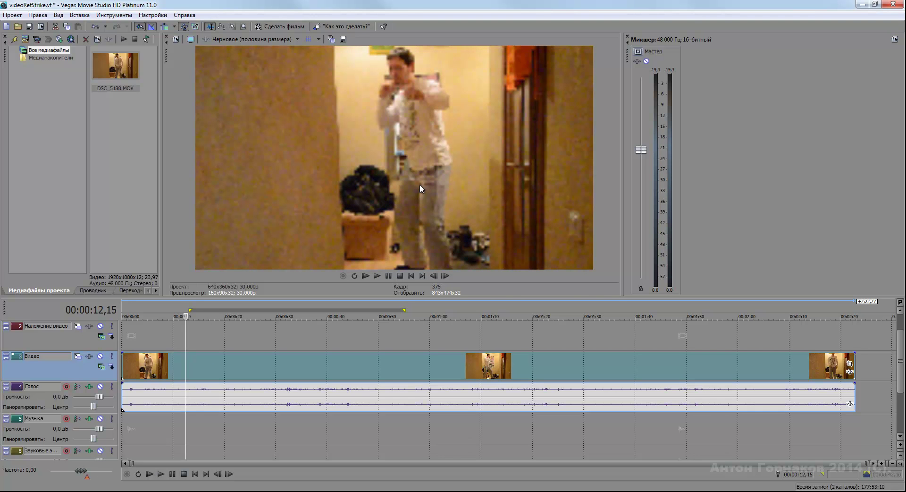
Mark the loop from 00:00:21,14, where the move starts, to 00:00:56,15.
key(Page_Down)
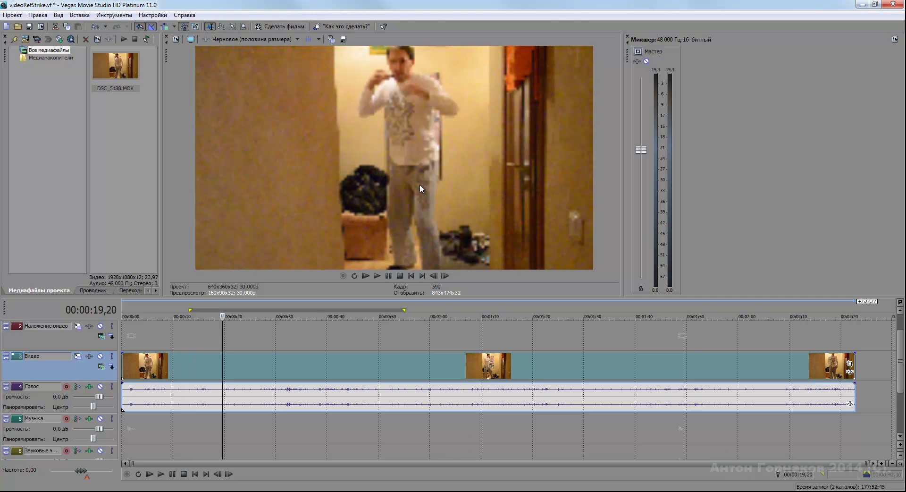
key(Page_Down)
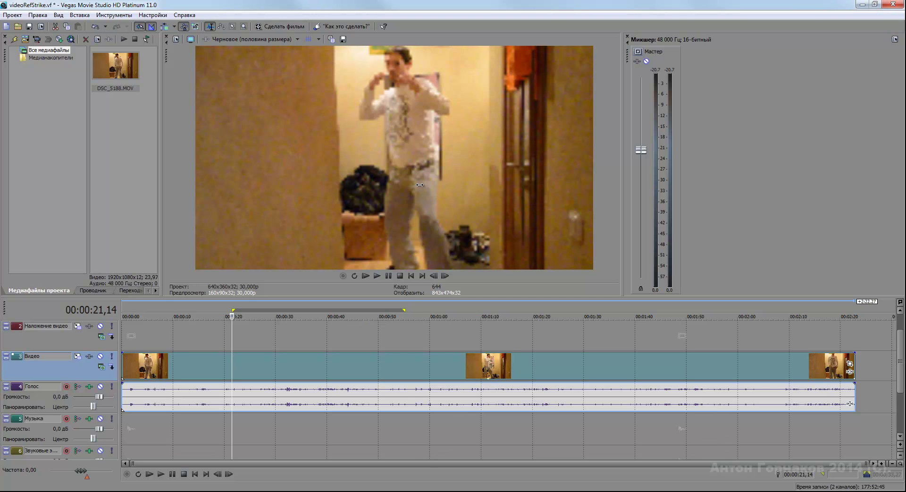
key(End)
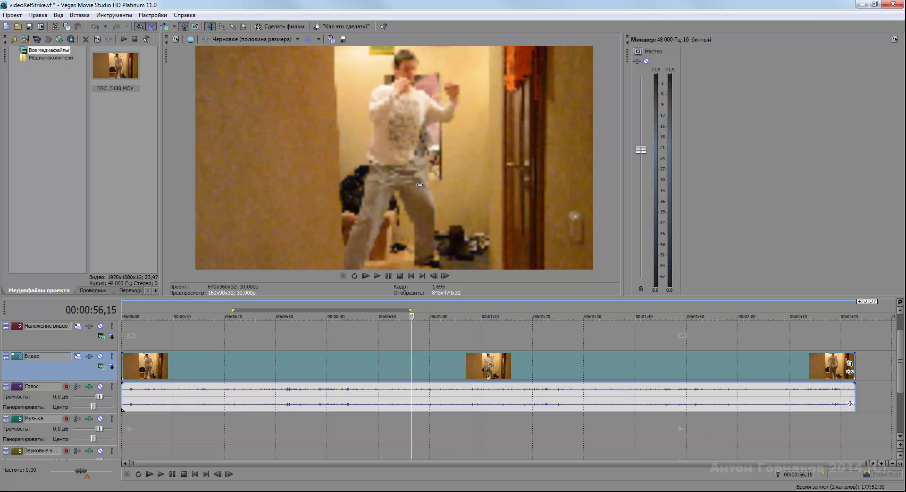
Pull the loop end slightly earlier and step through the loop to 00:00:54,15.
drag(409, 310, 410, 310)
key(Home)
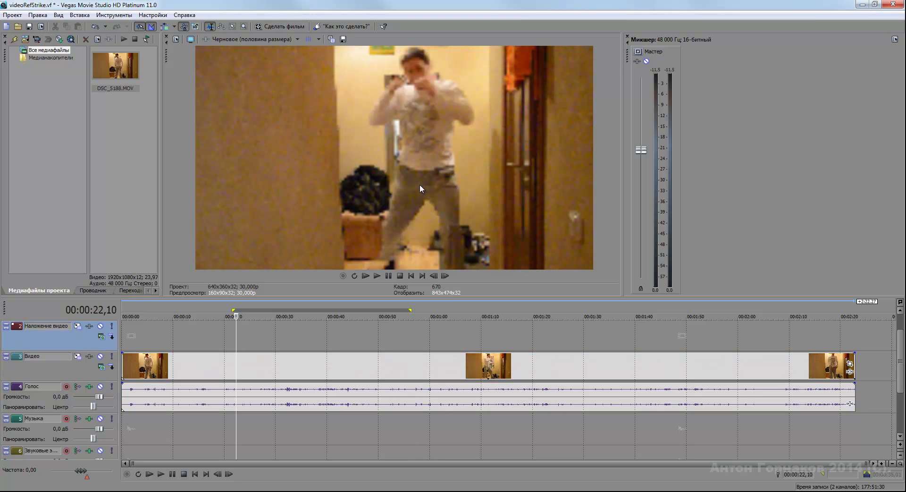
key(Page_Down)
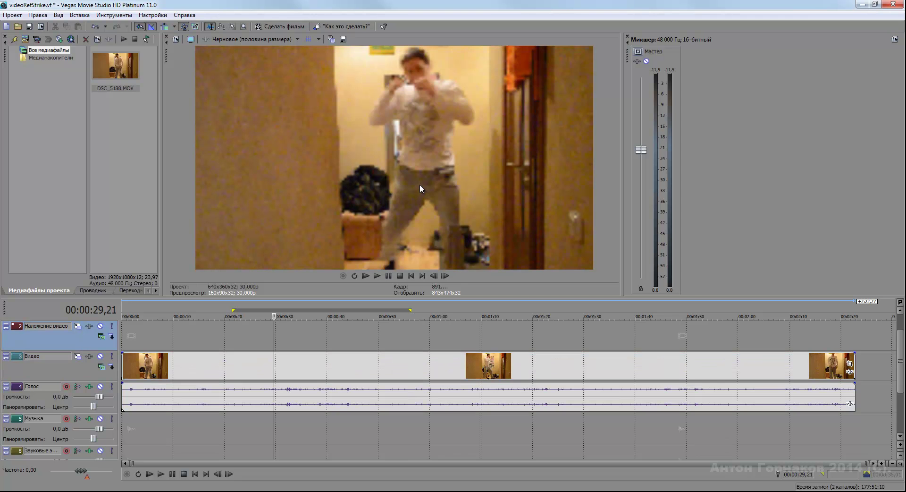
key(Page_Down)
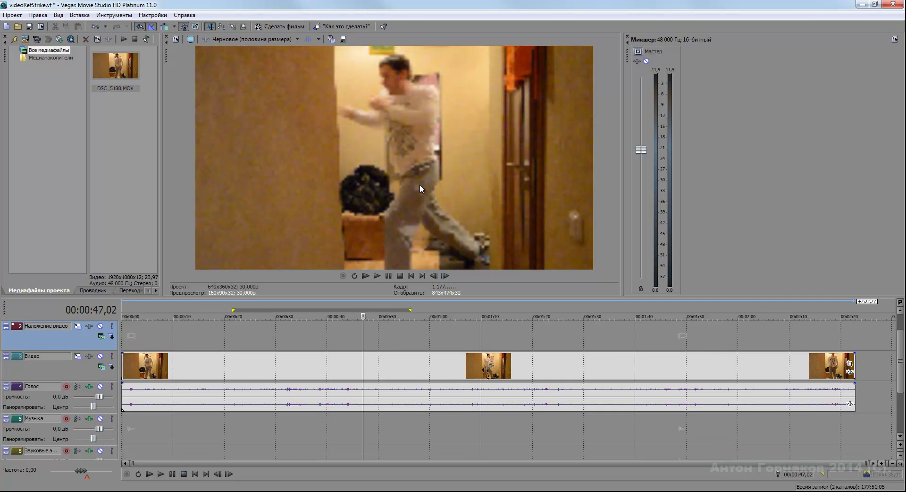
key(Page_Down)
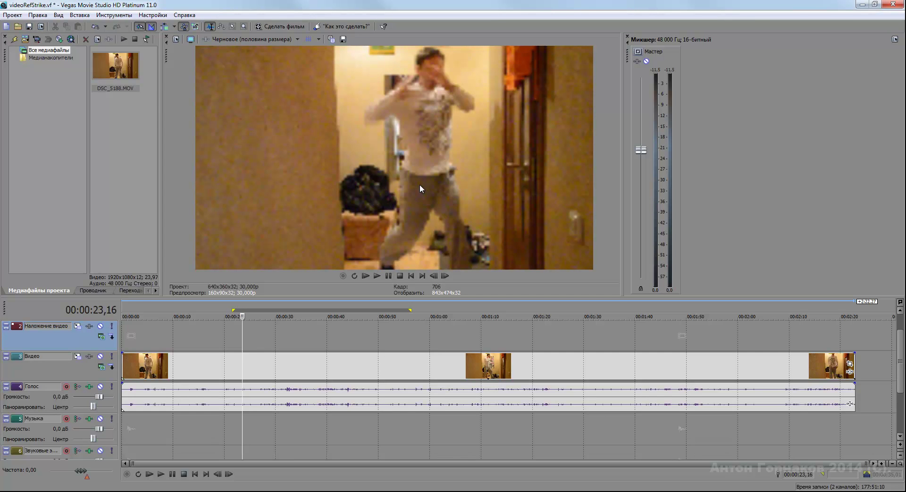
Open the Make Movie wizard (Ctrl+M) to choose where to save the film.
key(alt)
key(Down)
key(Down)
key(Down)
key(Down)
key(Down)
key(Down)
key(Up)
key(Up)
key(Up)
key(Up)
key(Up)
key(Up)
key(Escape)
key(ctrl+m)
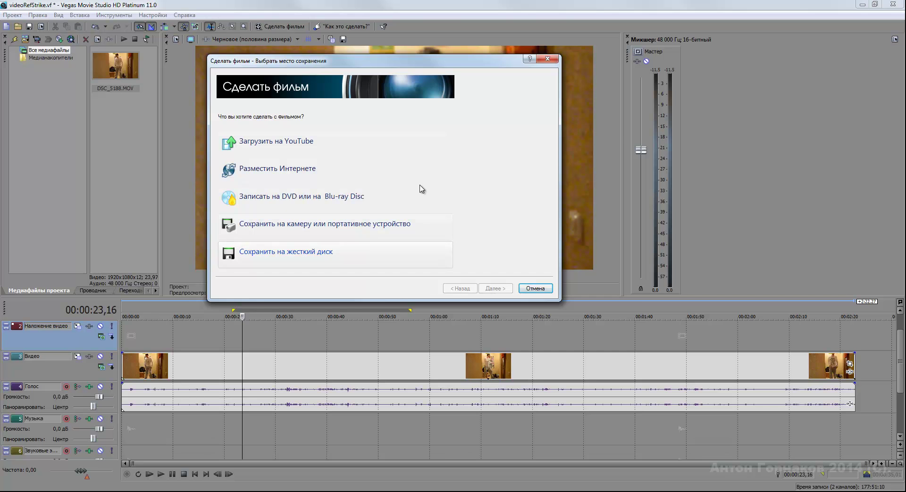
Open Render As for TIFF output, keep the videoRef folder, and browse for a location.
key(Escape)
key(ctrl+r)
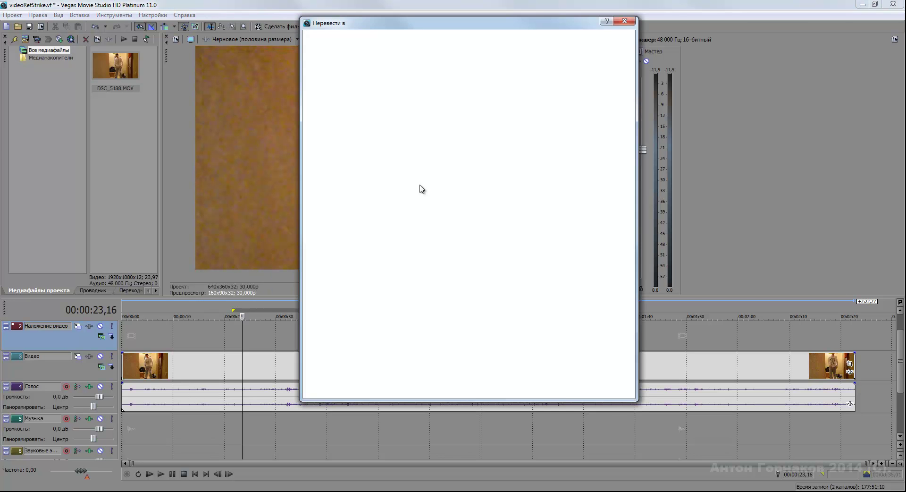
key(shift+Tab)
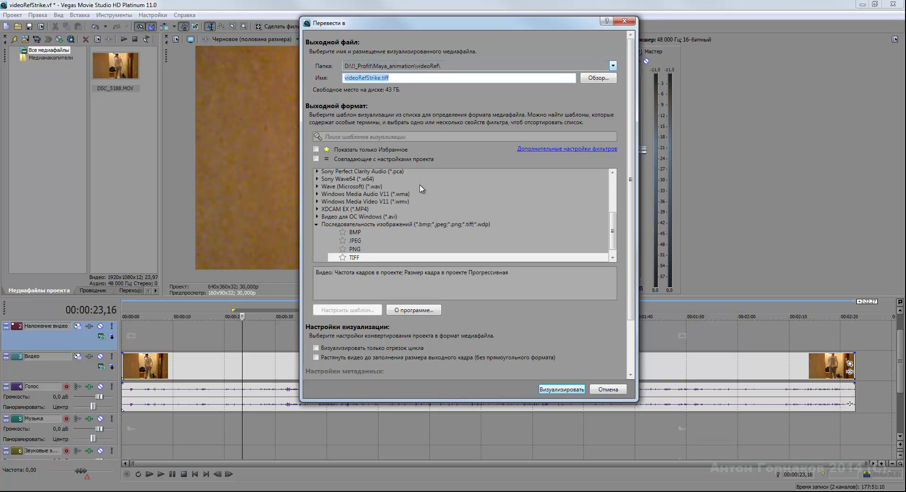
key(alt+Down)
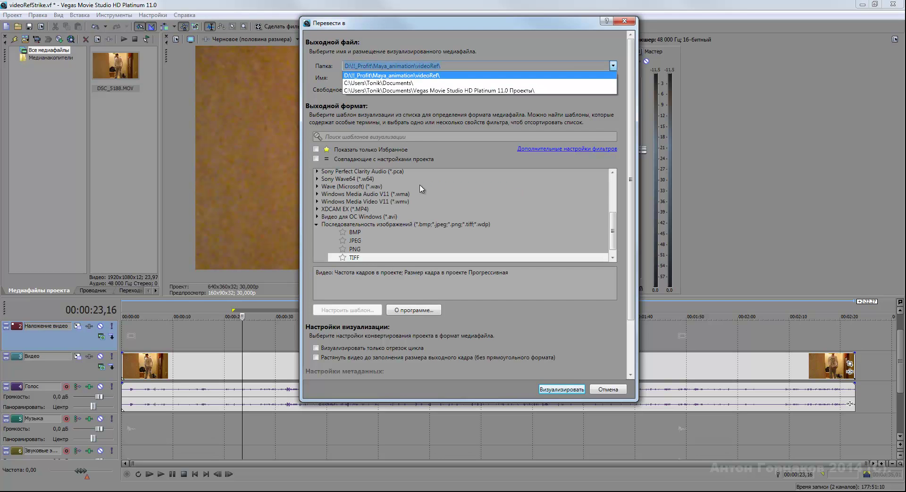
key(Down)
key(Up)
key(Return)
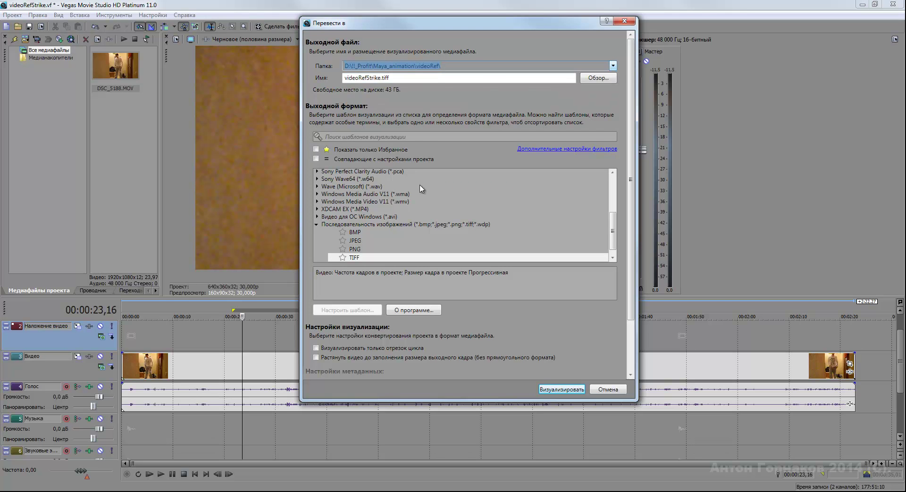
key(alt+Down)
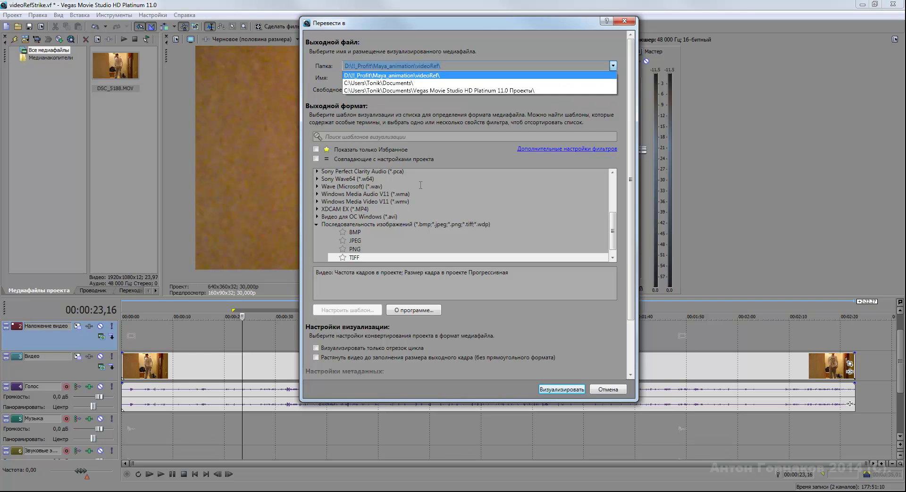
key(Return)
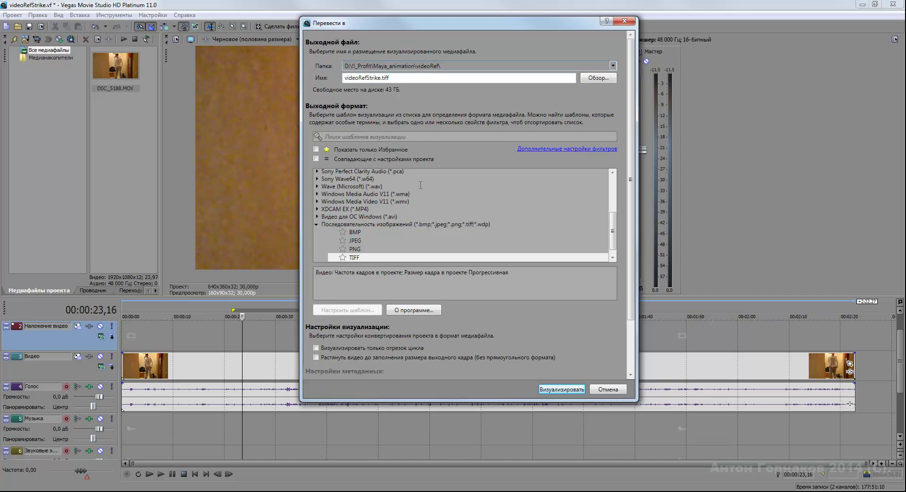
key(Tab)
key(Tab)
key(Return)
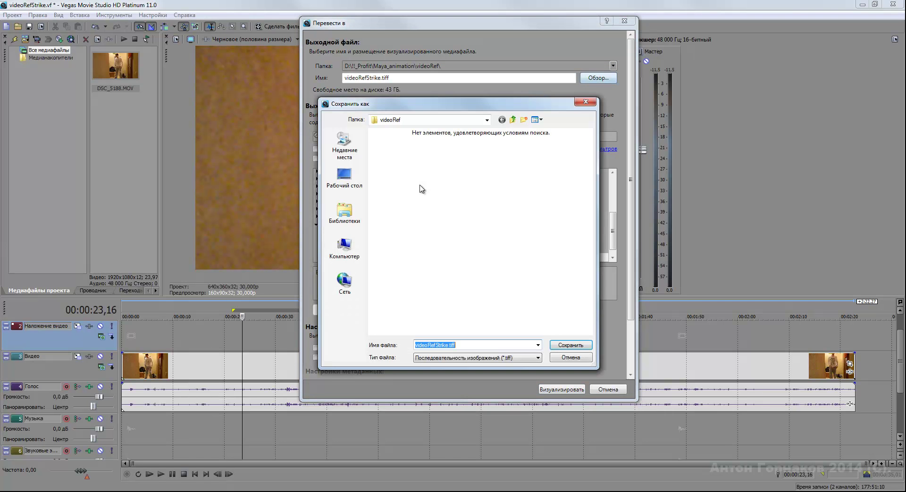
Create a new folder named strike_cross inside videoRef.
key(ctrl+shift+n)
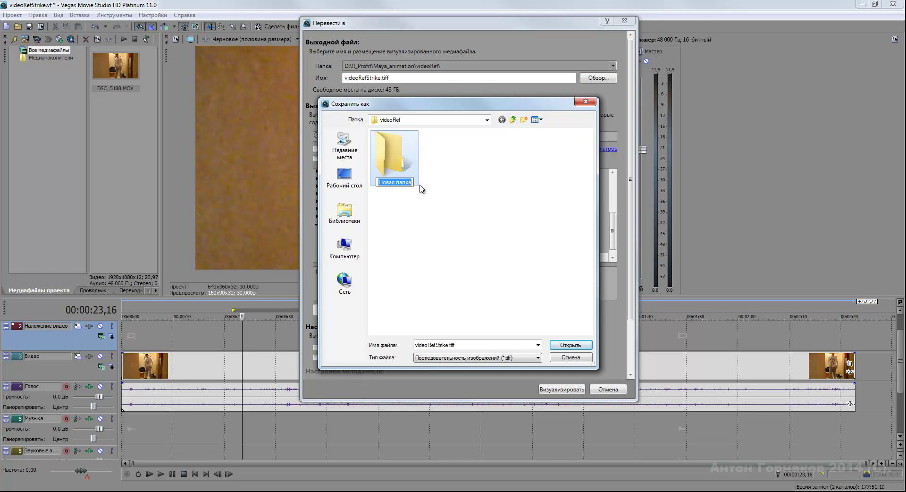
text(stri)
text(ke_)
text(l)
key(BackSpace)
text(cross)
key(Return)
key(Return)
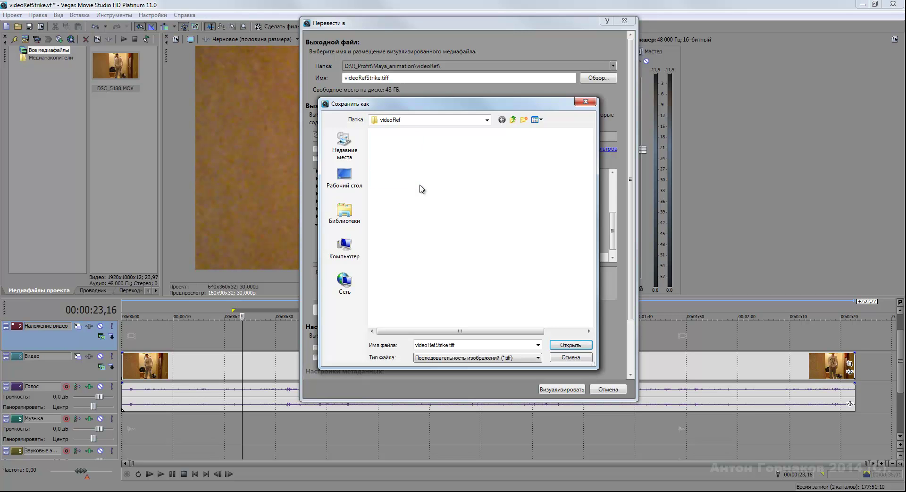
Rename the output file to RefStrike.tiff and save it into strike_cross.
key(Home)
key(shift+Right)
key(shift+Right)
key(shift+Right)
key(Delete)
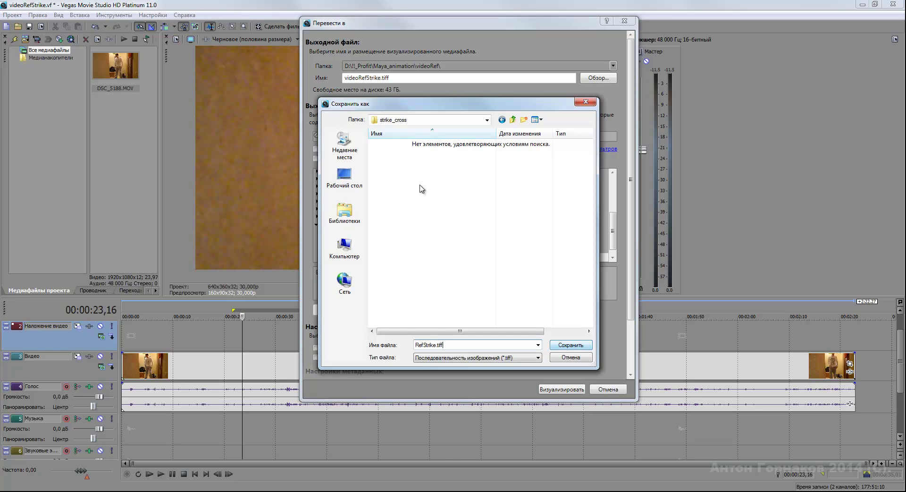
key(Return)
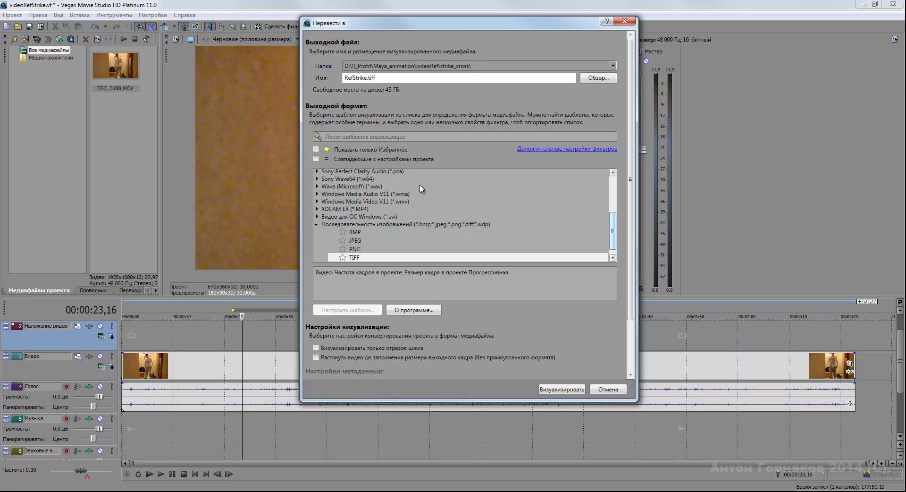
Enable Render loop region only and render the TIFF sequence, producing 1,051 RefStrike frames.
scroll(422, 189, up, 3)
scroll(422, 189, up, 1)
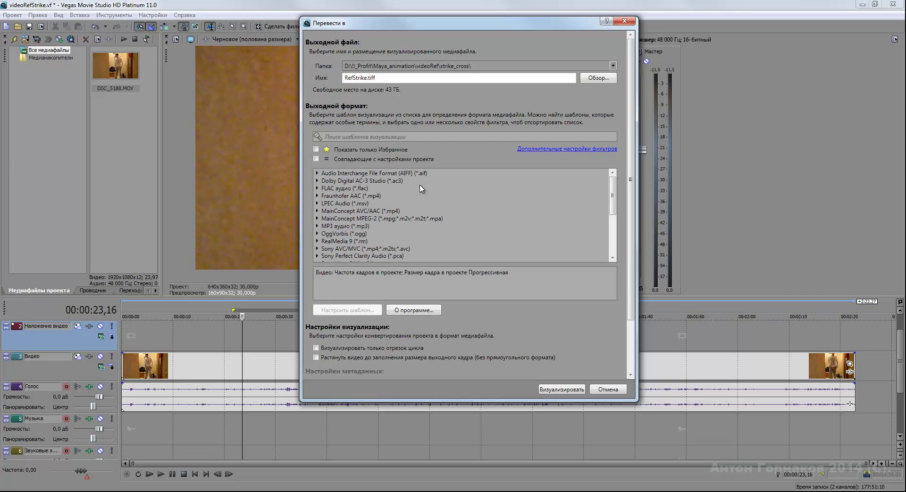
scroll(422, 189, down, 1)
scroll(422, 188, down, 1)
scroll(421, 189, down, 1)
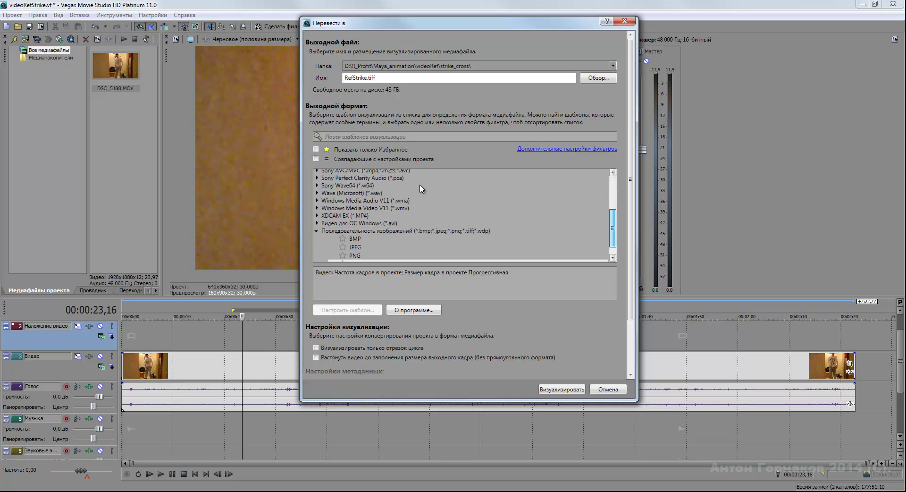
scroll(421, 189, down, 1)
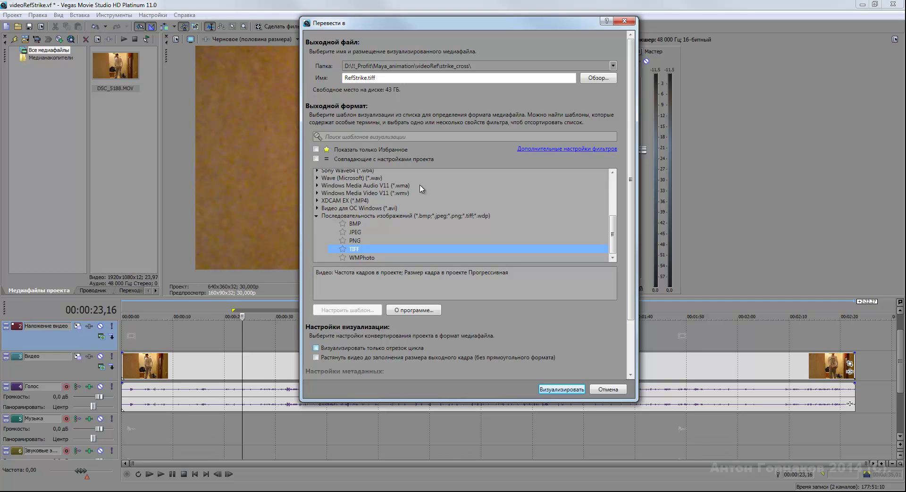
key(alt+l)
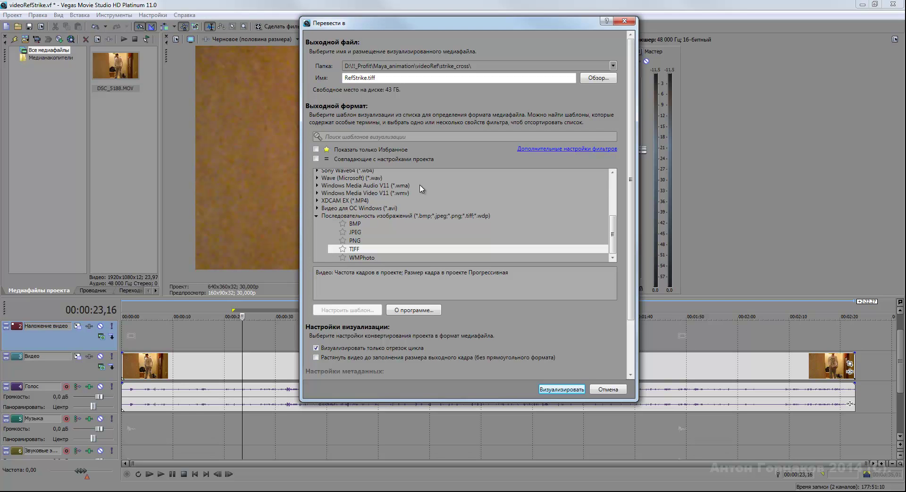
key(Return)
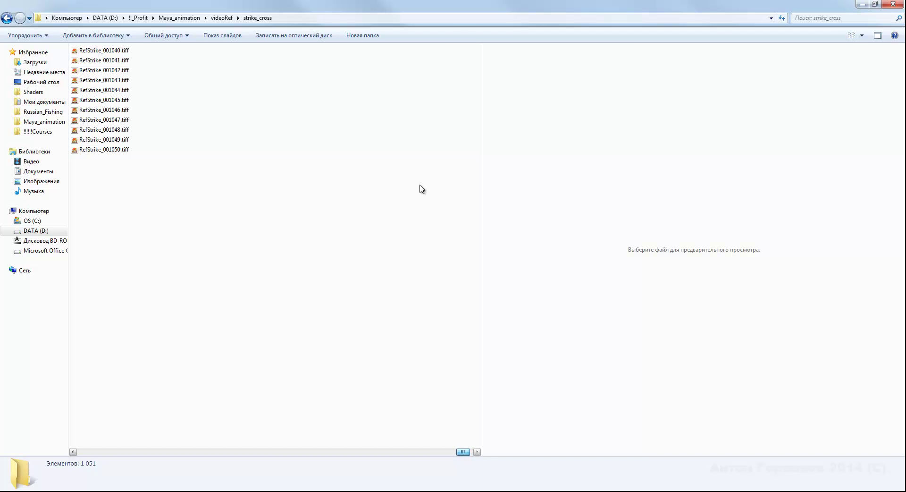
Delete frames RefStrike_001000 through RefStrike_001050 to the Recycle Bin, keeping 1,000 frames.
scroll(421, 189, up, 1)
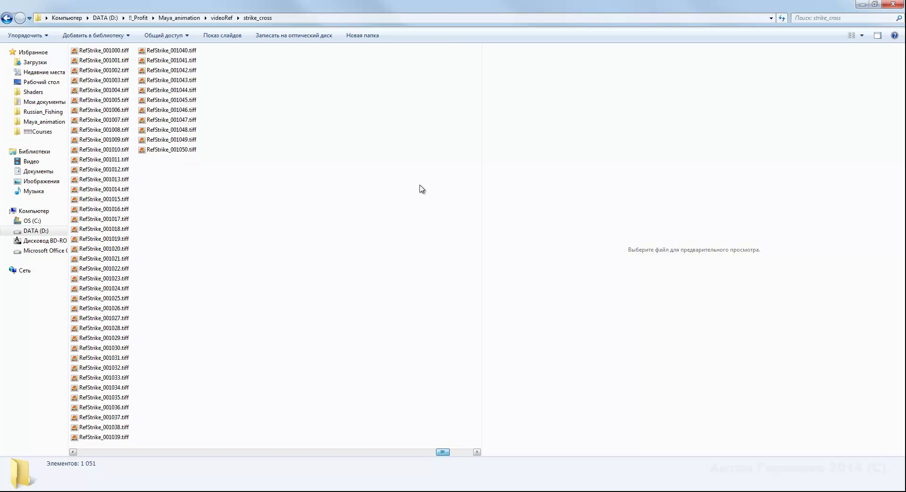
scroll(422, 189, up, 1)
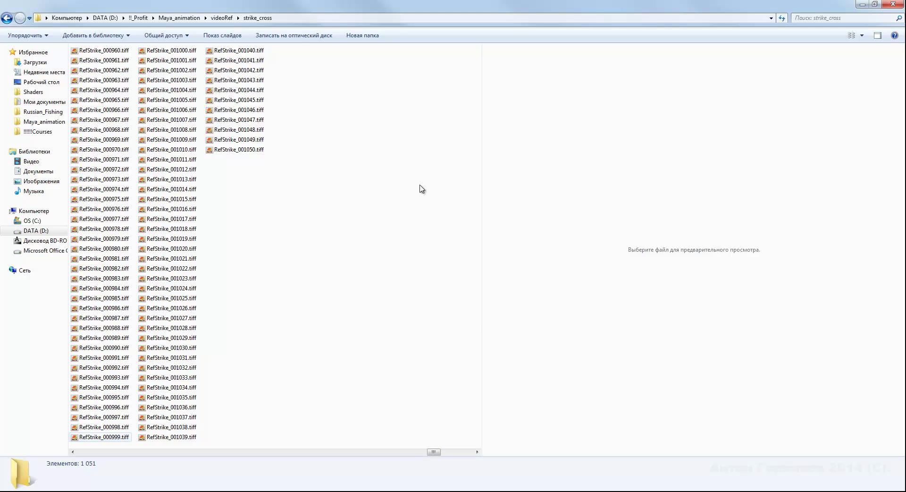
key(Down)
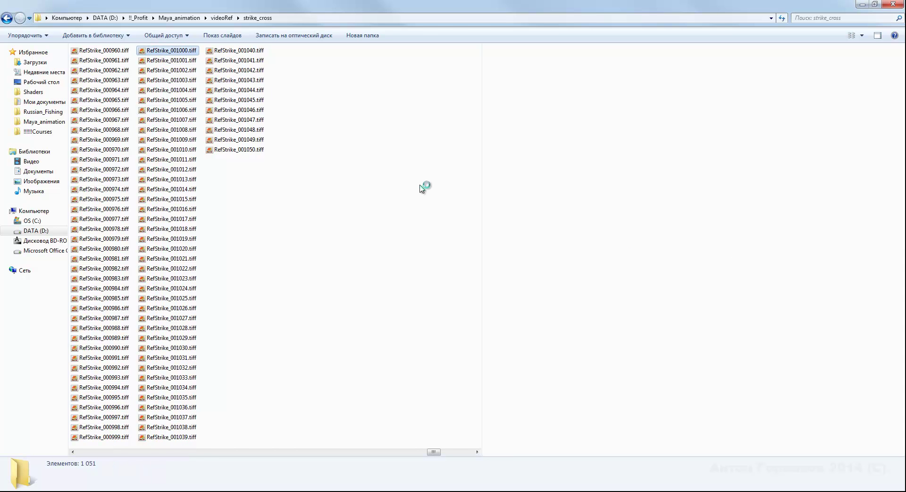
key(shift+End)
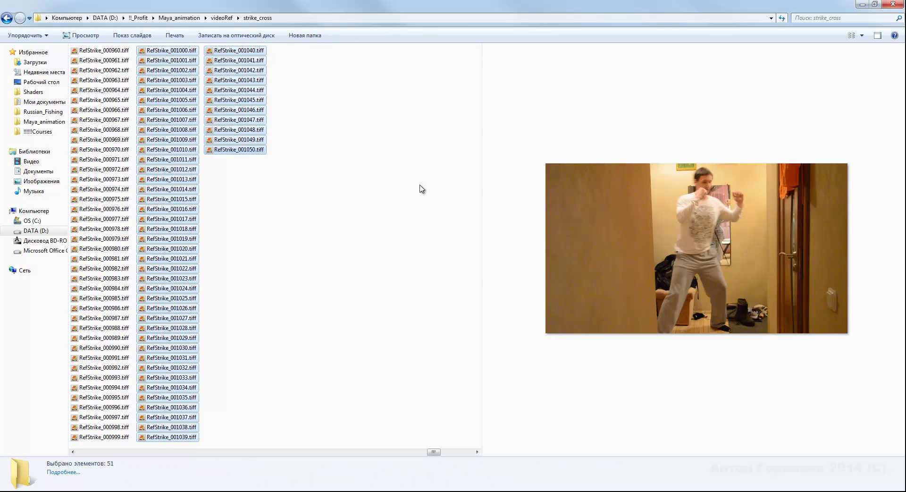
key(Delete)
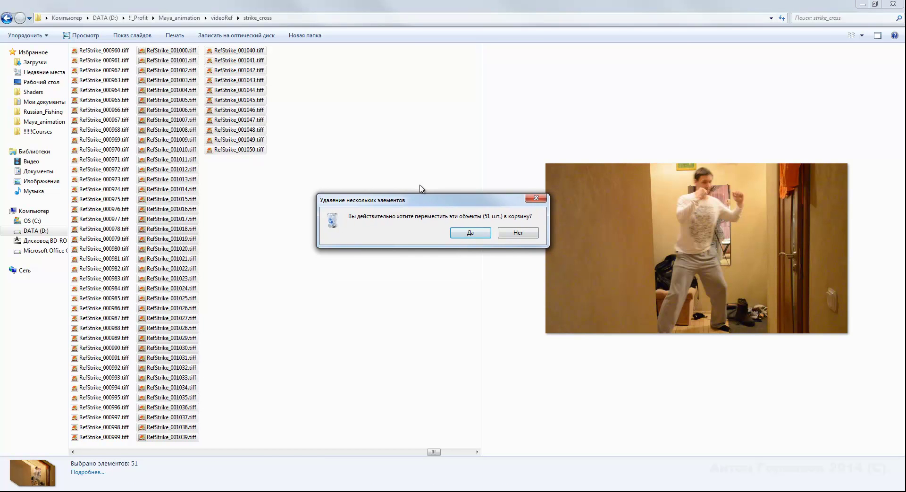
key(Return)
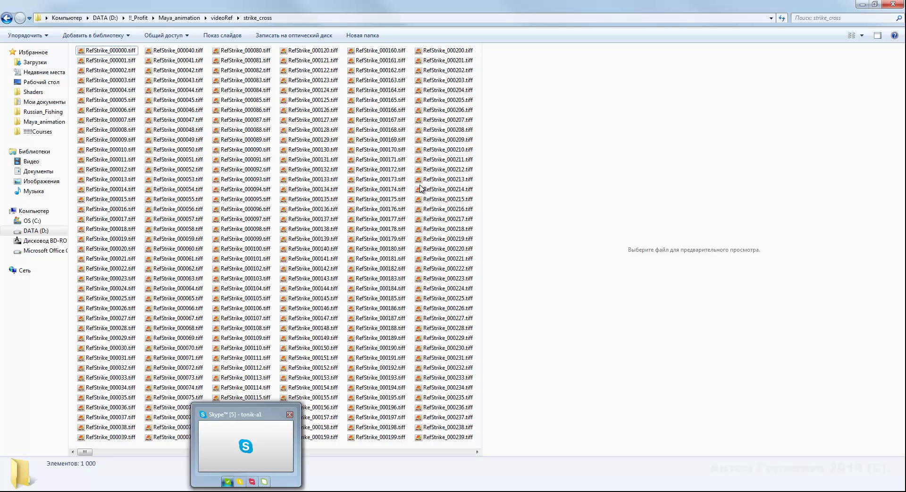
Launch Total Commander 64 bit, dismiss the nag screen, and open strike_cross.
key(super)
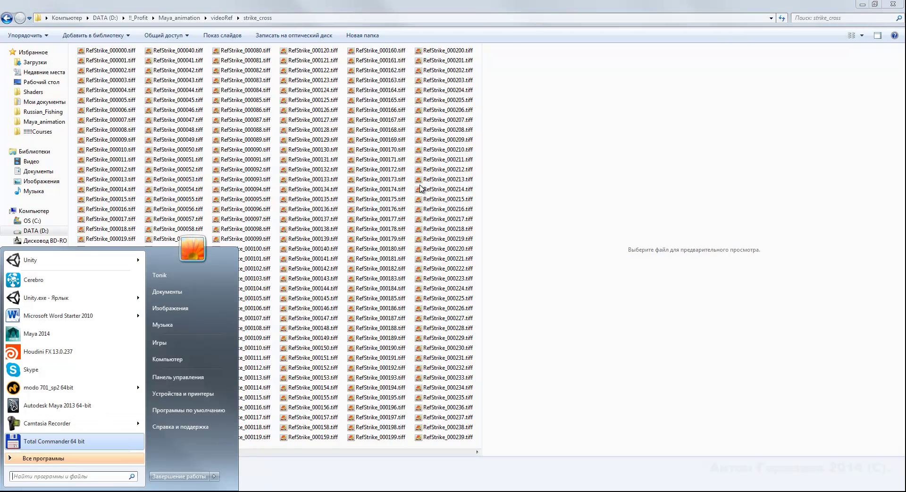
key(super)
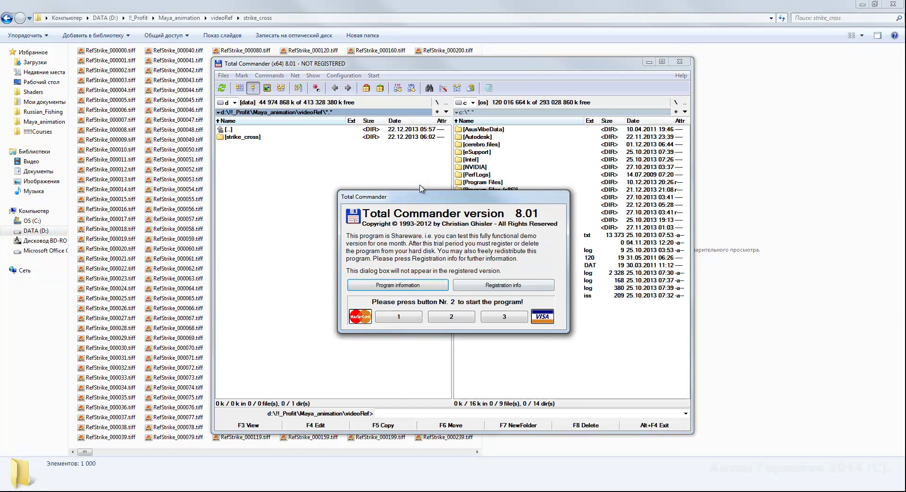
key(2)
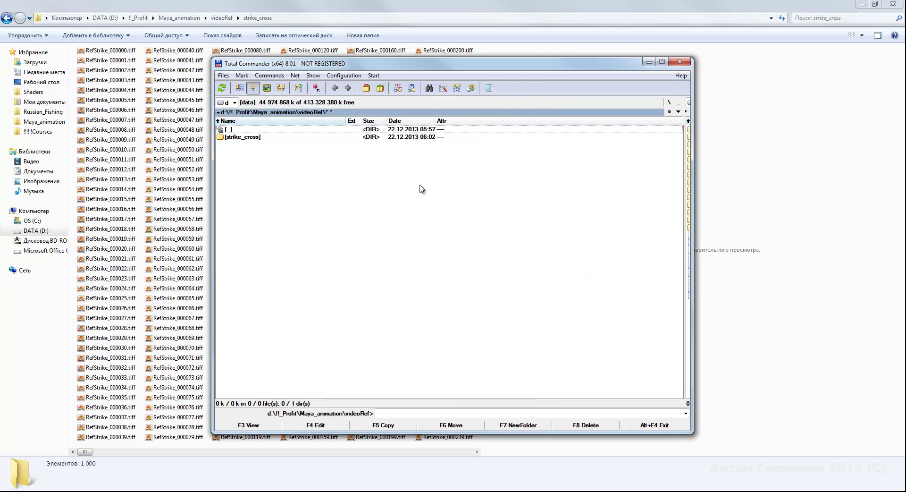
key(Down)
key(Return)
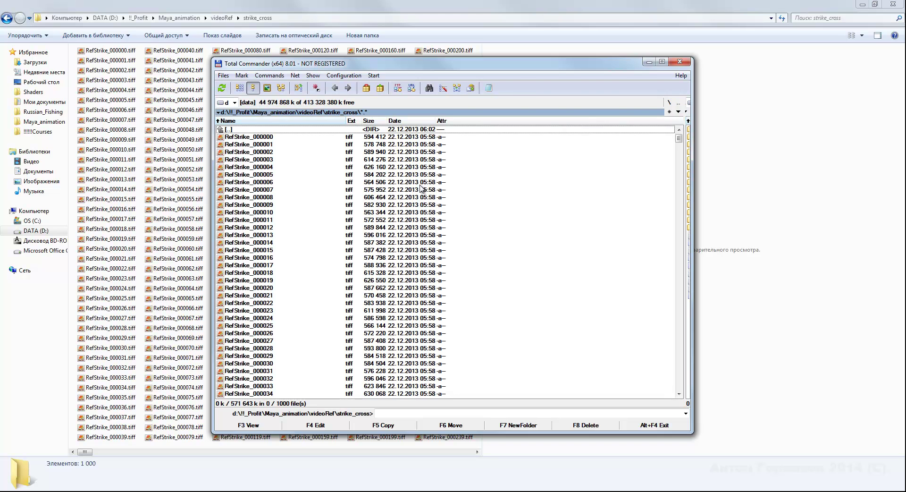
Select all 1,000 RefStrike frames starting from RefStrike_000000.
key(Down)
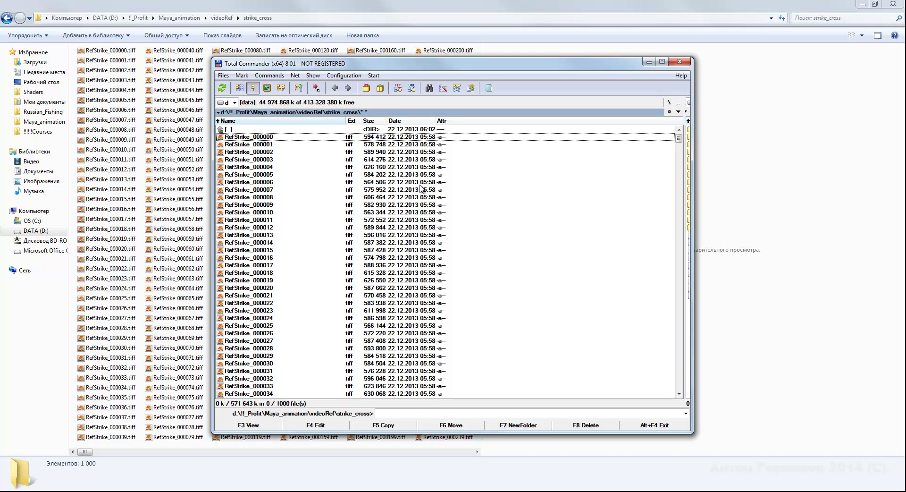
key(ctrl+a)
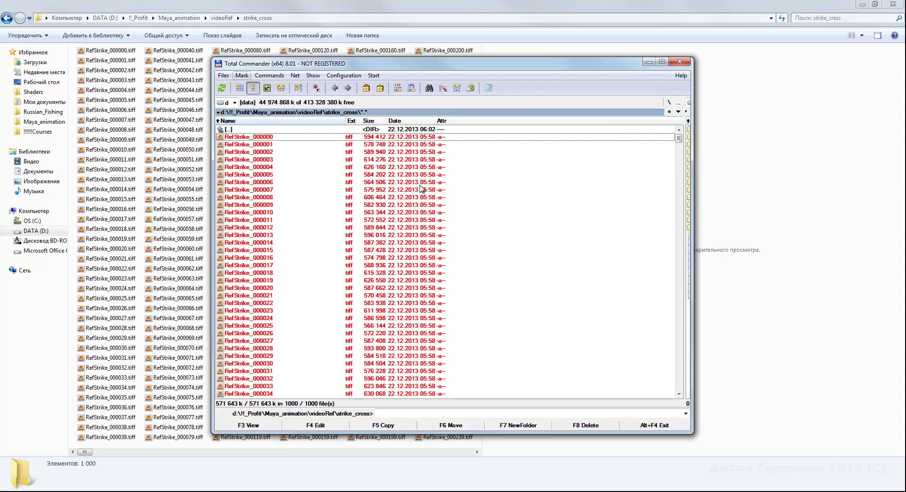
click(242, 76)
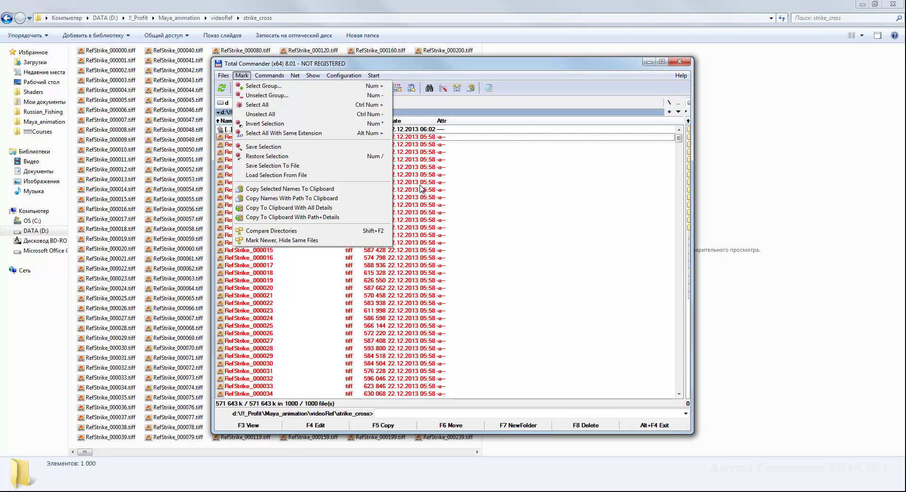
key(Down)
key(Down)
key(Down)
key(Return)
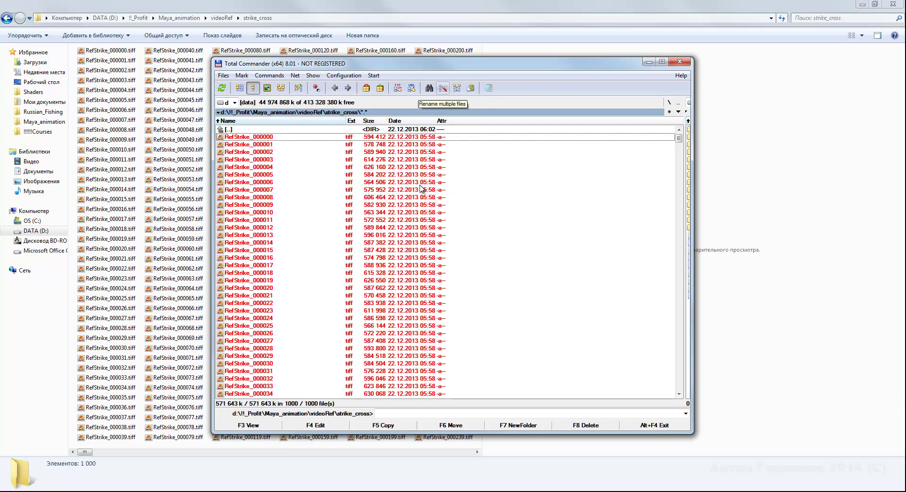
Open the Multi-Rename Tool for the selected frames, keeping the [N] name mask.
key(ctrl+m)
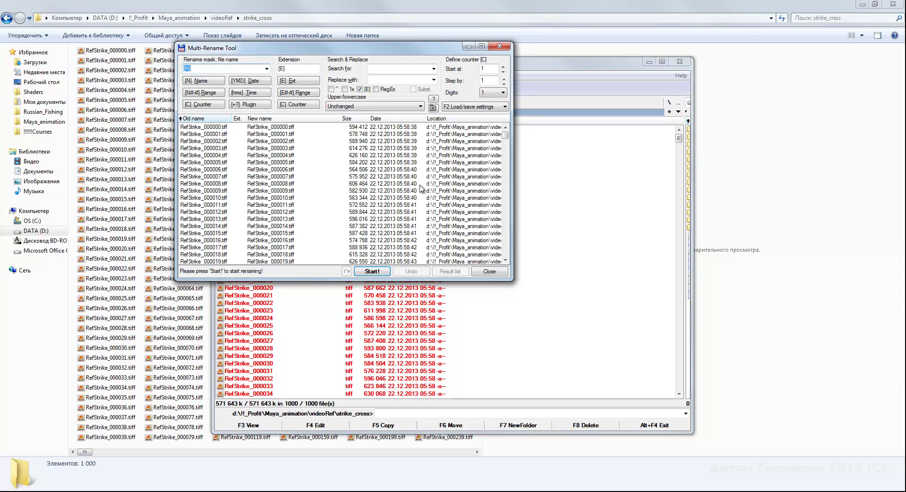
key(End)
key(Tab)
Replace '_000' with nothing, giving RefStrike000.tiff to RefStrike999.tiff, and close the tool.
text(_)
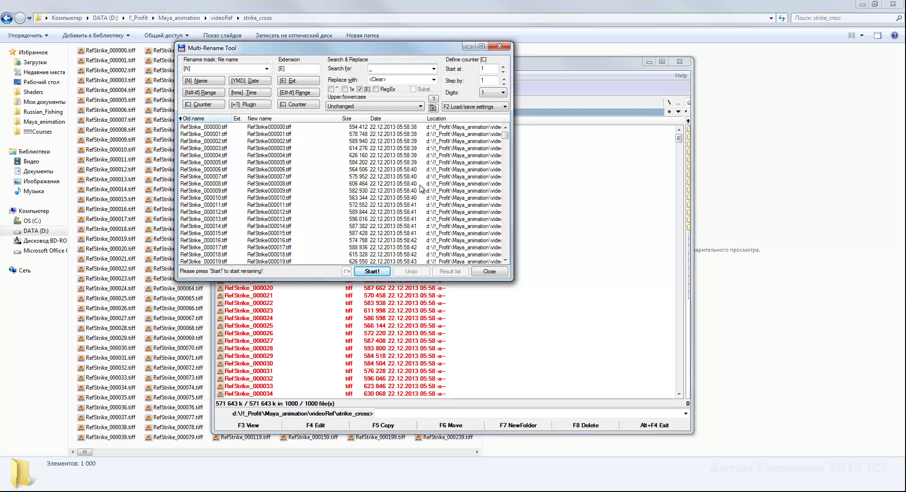
text(000)
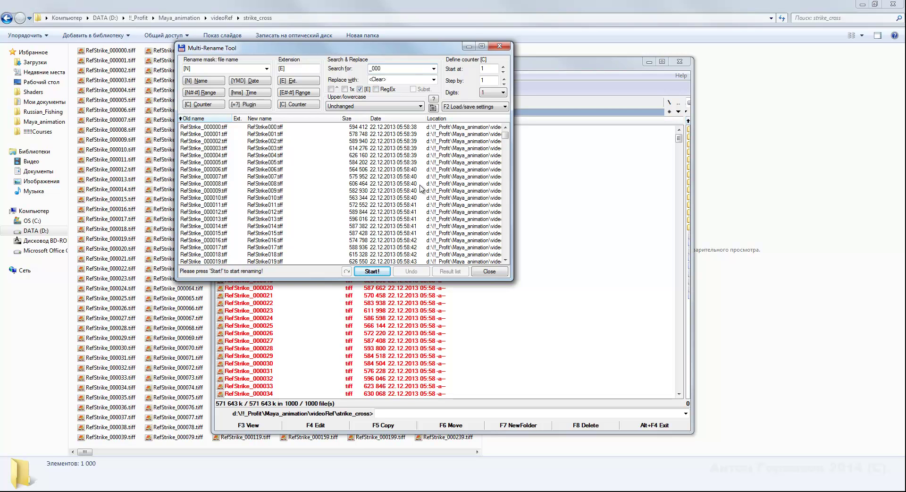
scroll(422, 189, down, 20)
scroll(421, 189, down, 20)
scroll(421, 188, down, 20)
scroll(422, 189, down, 20)
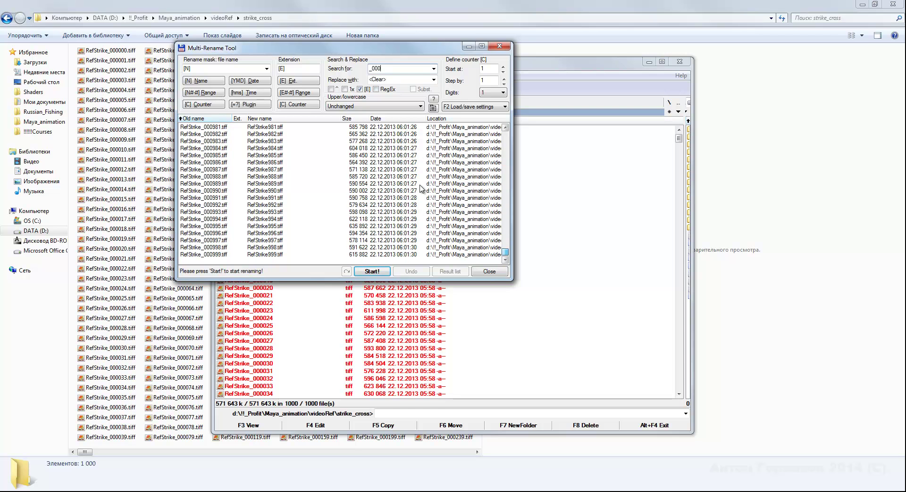
scroll(422, 189, up, 20)
scroll(422, 189, up, 20)
scroll(422, 187, up, 20)
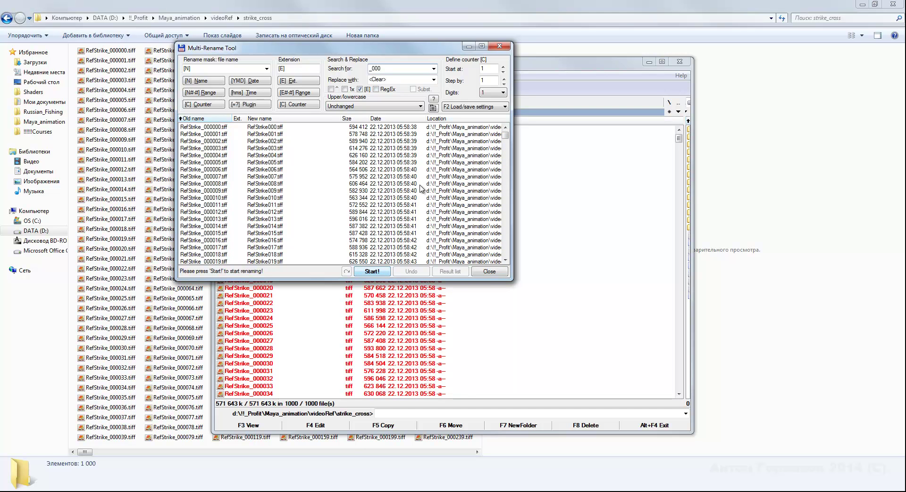
key(Return)
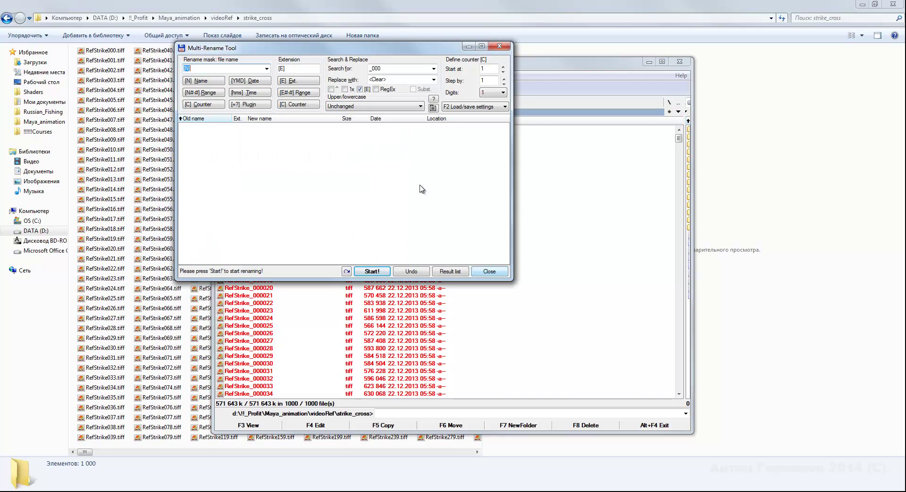
key(Escape)
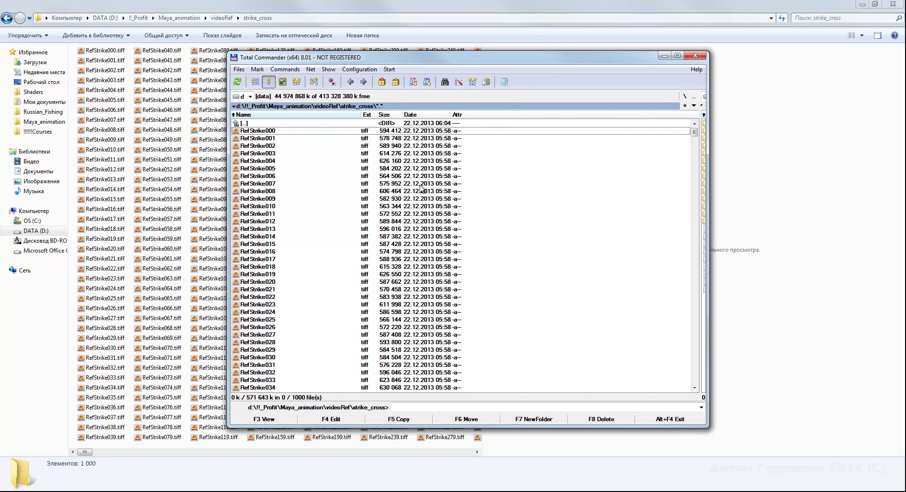
Return to Maya and set the left view to look through the persp1 camera.
key(super+3)
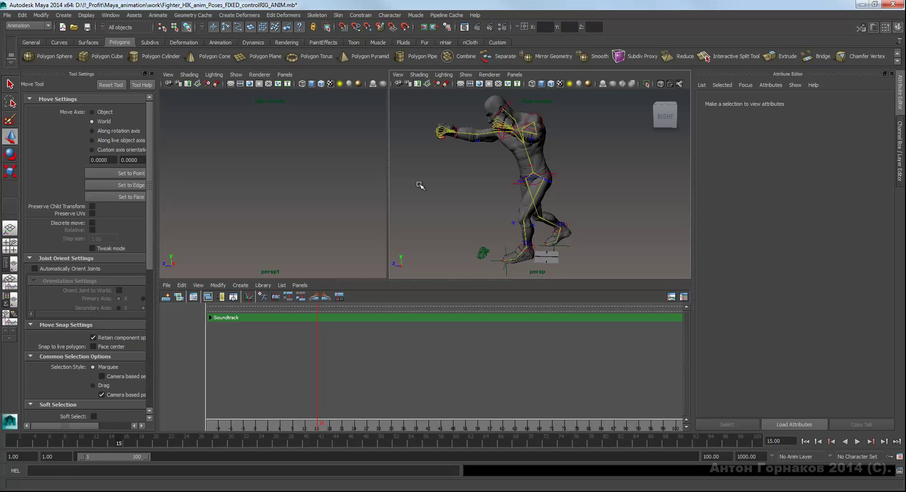
scroll(419, 184, down, 2)
scroll(420, 184, down, 1)
scroll(420, 185, down, 1)
scroll(420, 185, down, 1)
scroll(419, 184, down, 1)
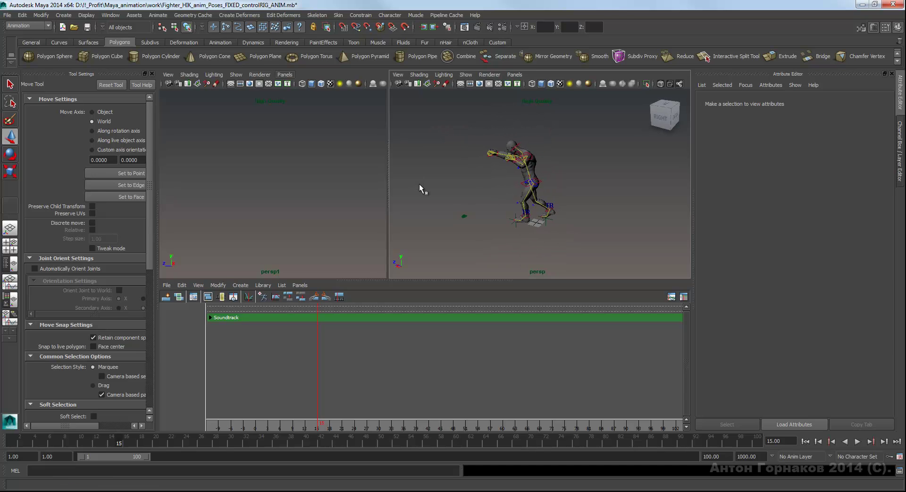
click(285, 74)
mouse_move(303, 84)
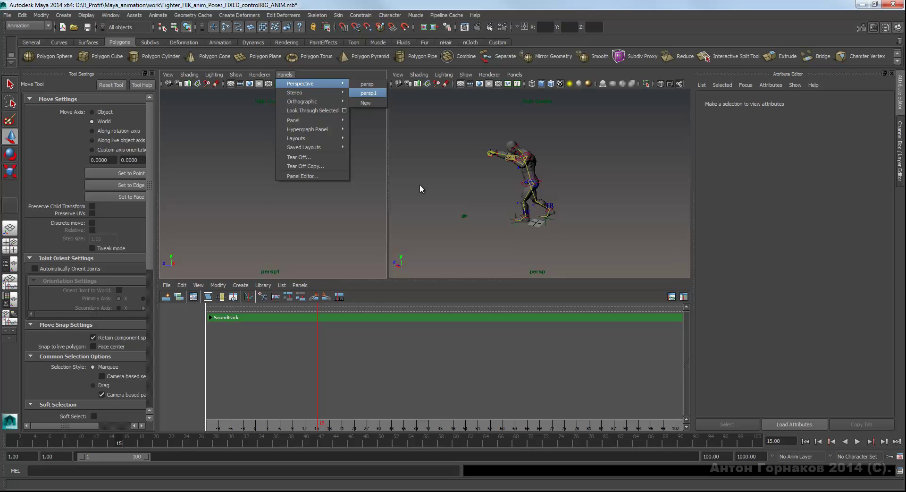
click(420, 186)
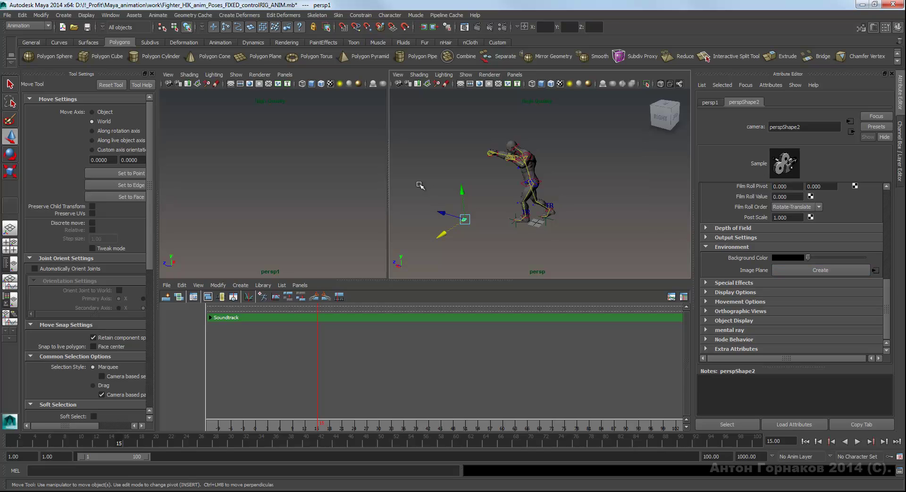
Find the persp1 panel's image plane options under View > Image Plane.
click(168, 74)
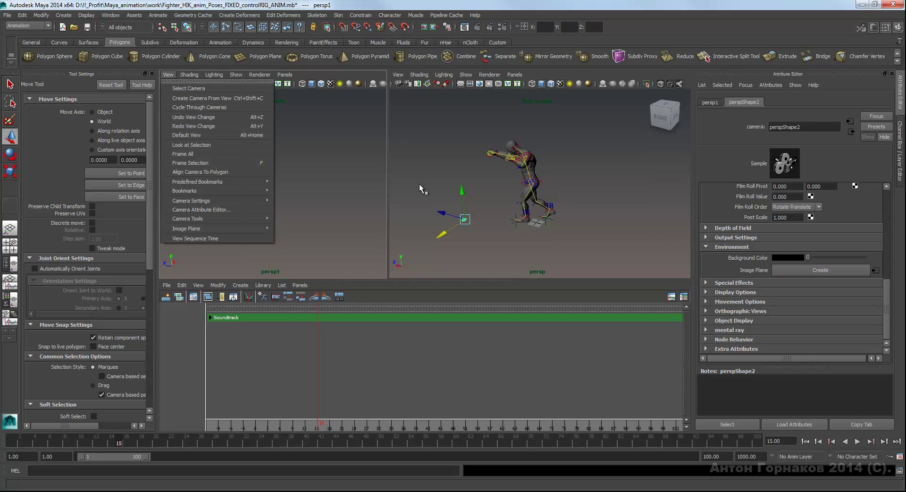
mouse_move(186, 228)
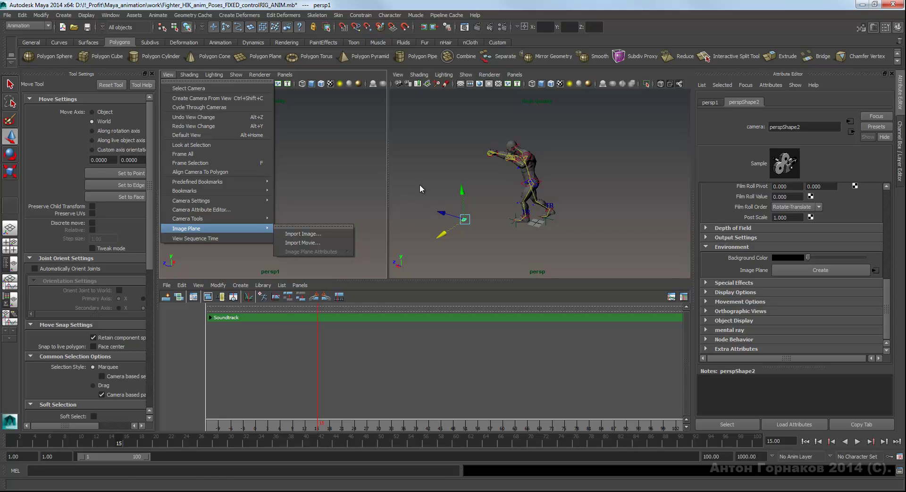
key(Escape)
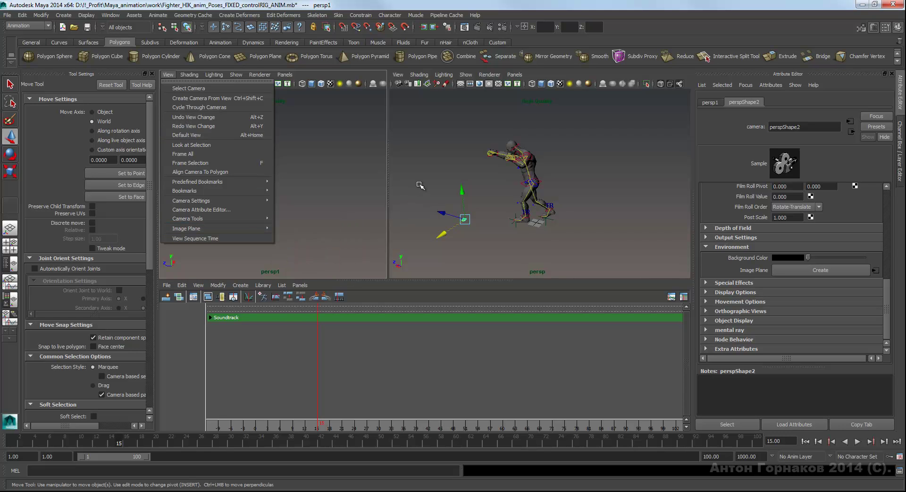
key(Escape)
click(285, 75)
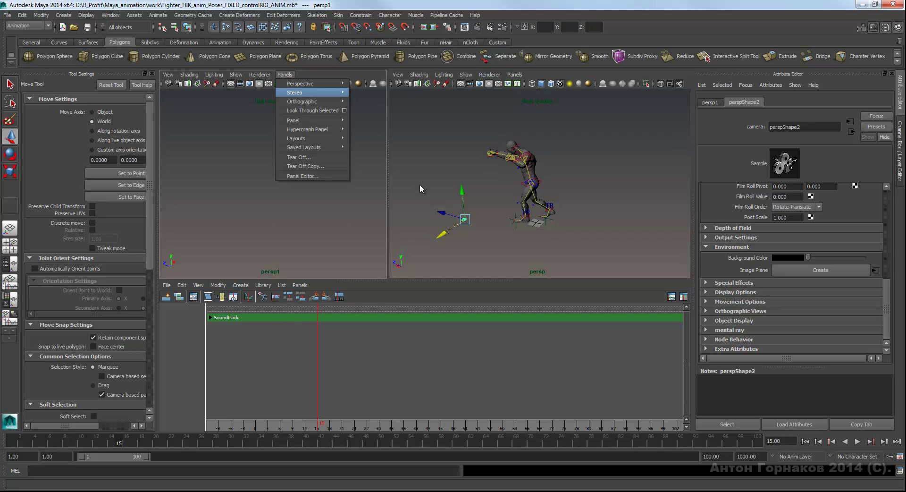
mouse_move(312, 84)
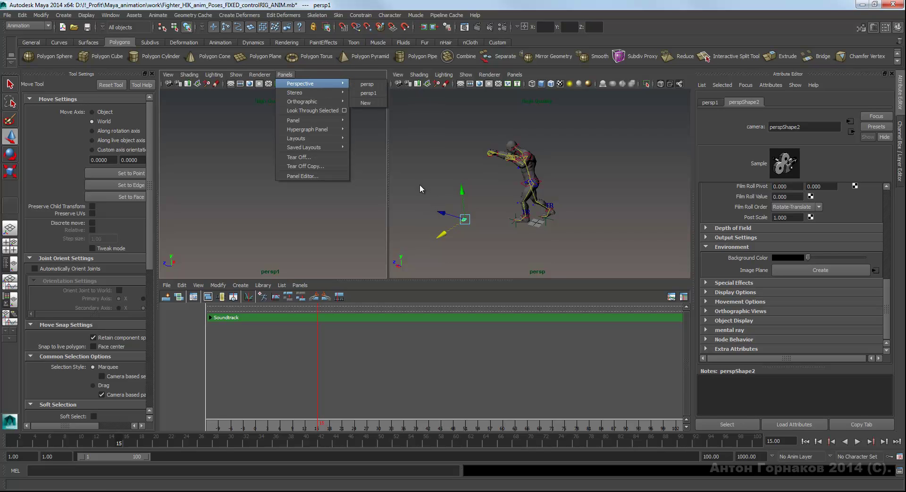
click(421, 189)
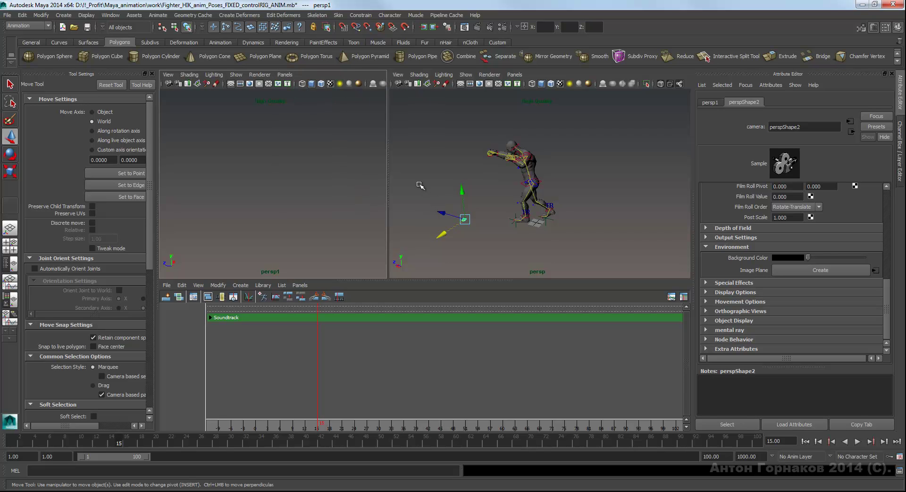
click(168, 74)
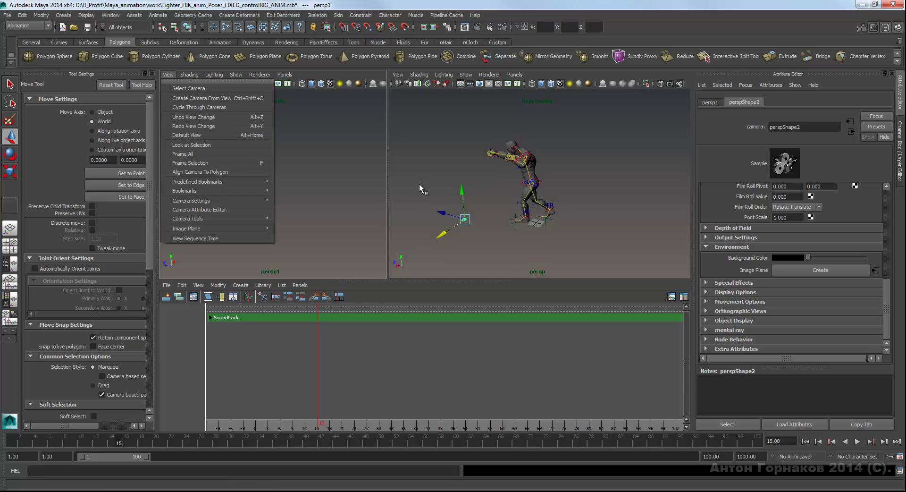
mouse_move(206, 228)
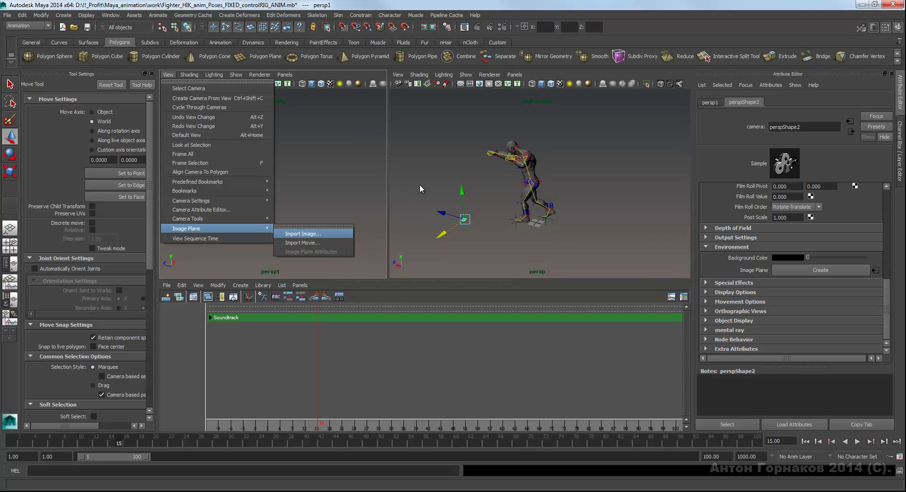
Import videoRef\strike_cross\RefStrike000.tiff as persp1's image plane.
key(Return)
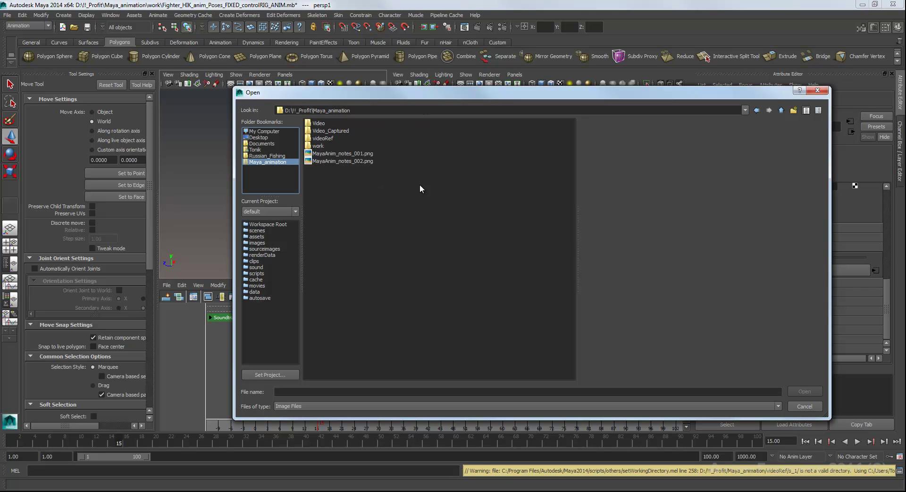
key(Down)
key(Return)
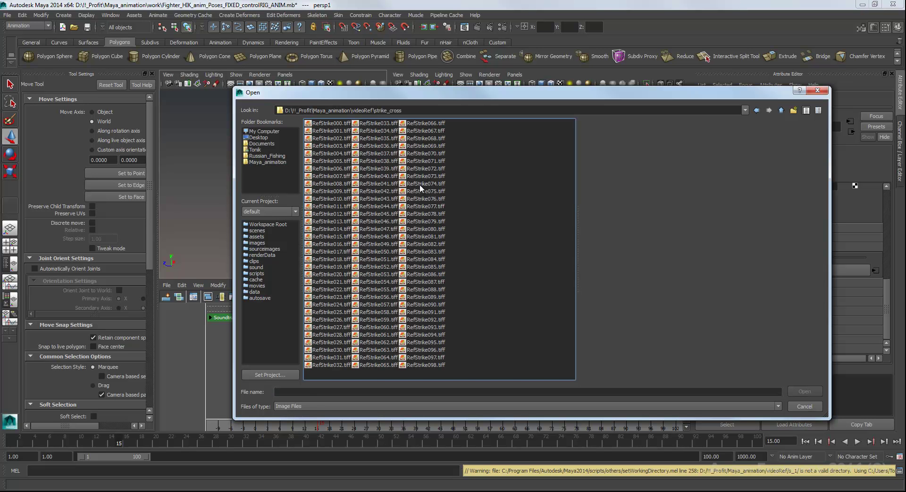
key(Down)
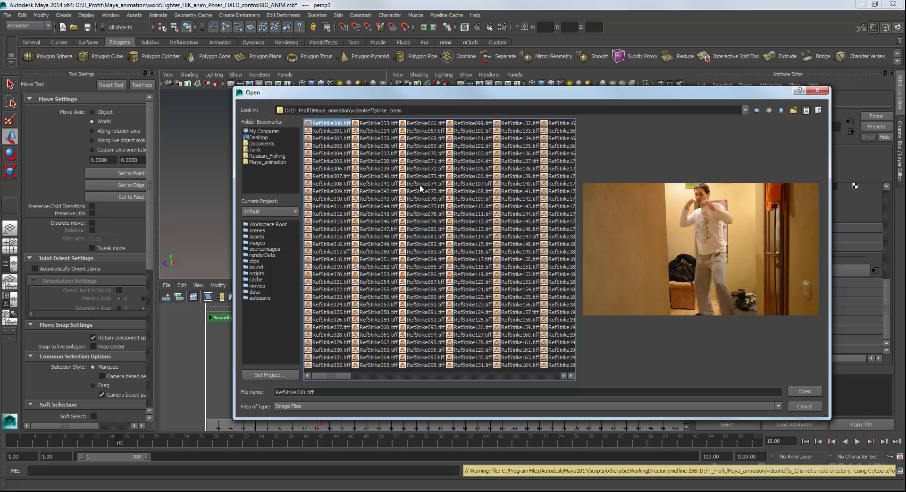
key(Return)
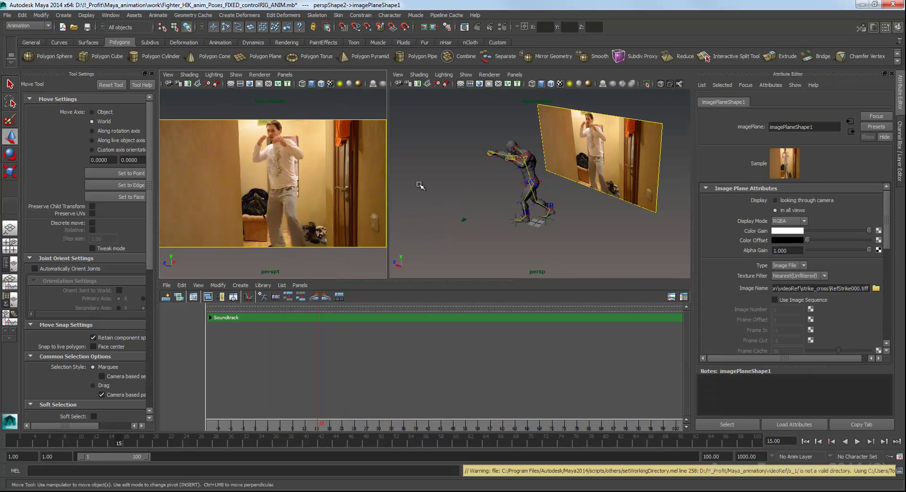
Rewind and play the animation to check the reference image plane in persp1.
alt+drag(420, 185, 421, 188)
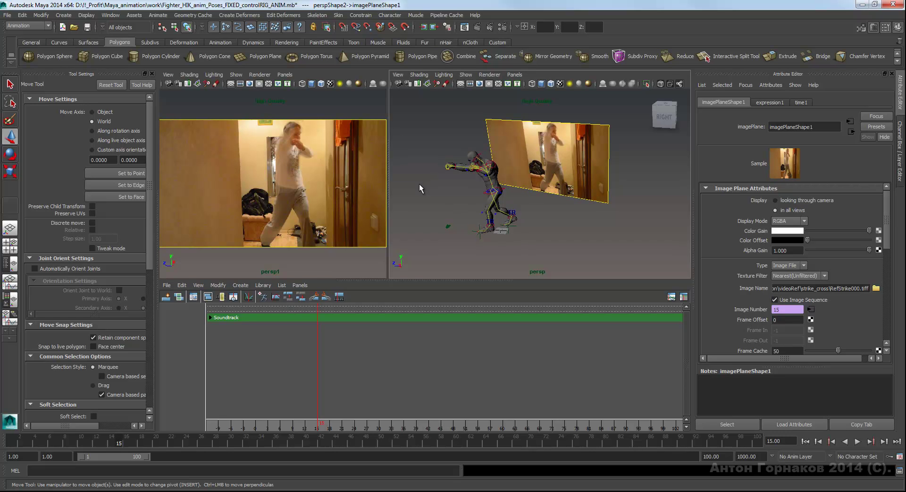
key(shift+alt+v)
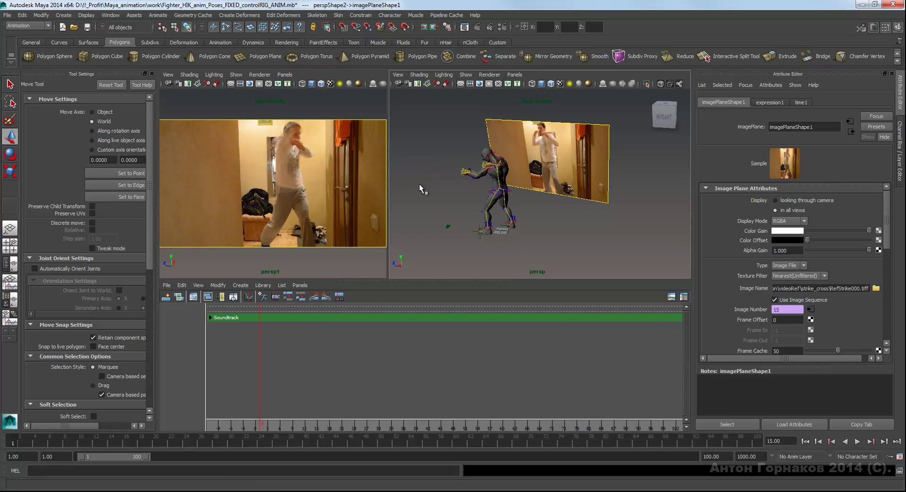
key(alt+v)
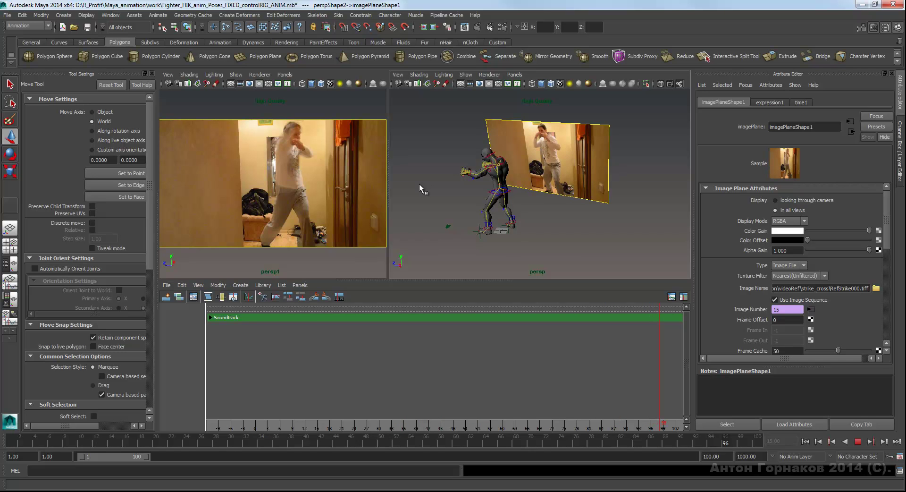
key(Escape)
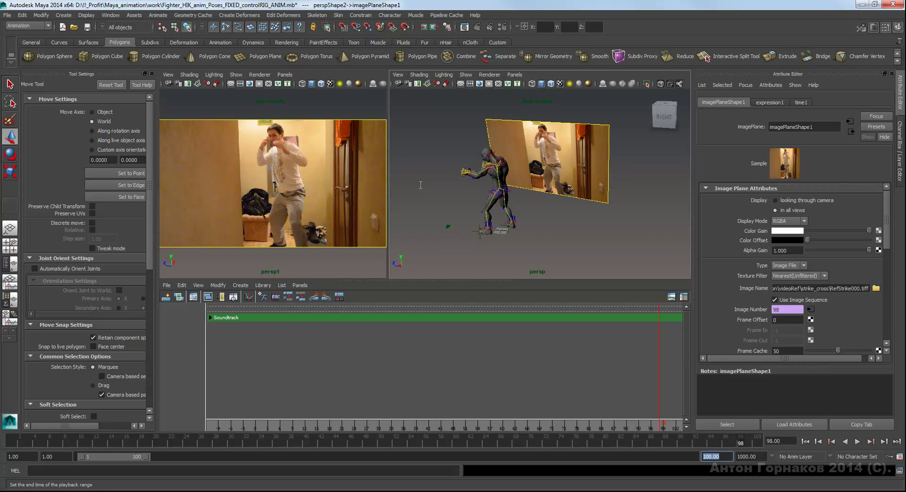
Extend the playback end to 1000 frames and play through, stopping at frame 273.
text(10)
key(Return)
key(alt+v)
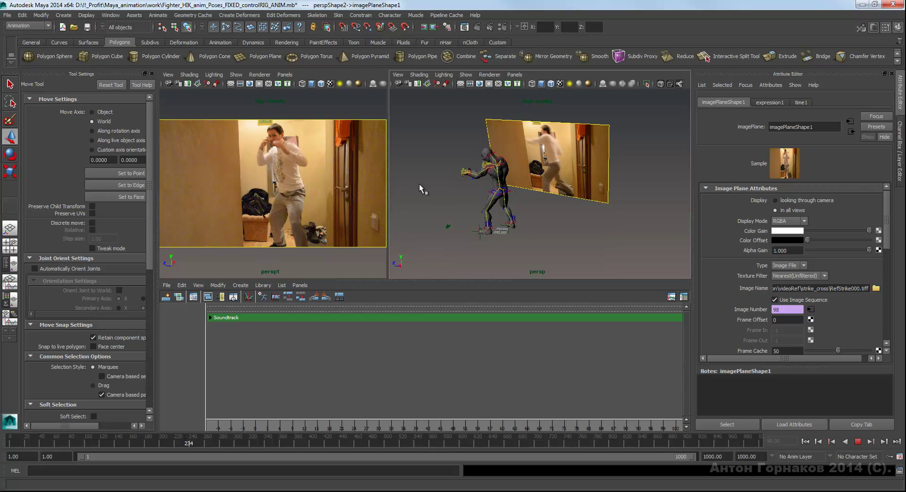
key(alt+v)
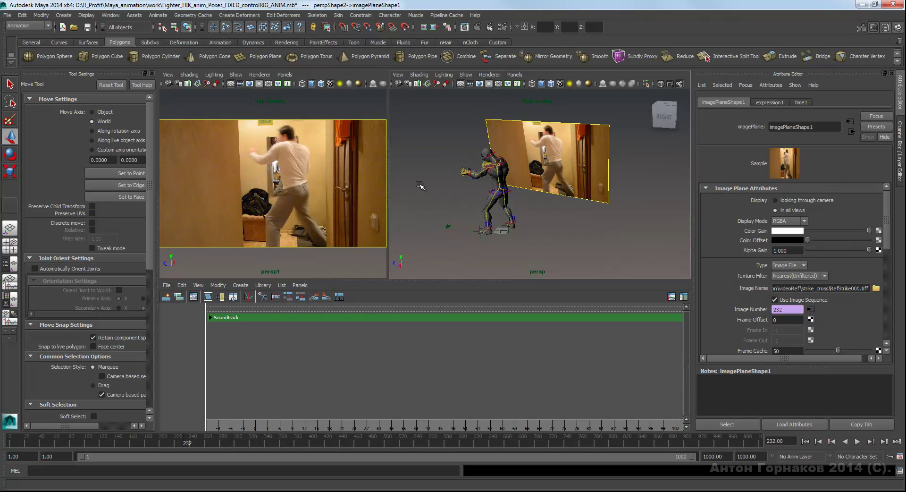
alt+drag(420, 185, 420, 188)
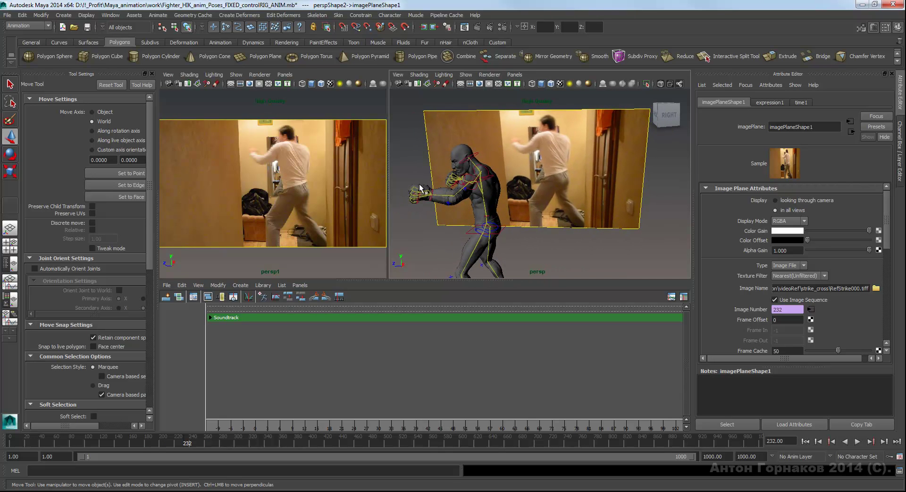
key(alt+v)
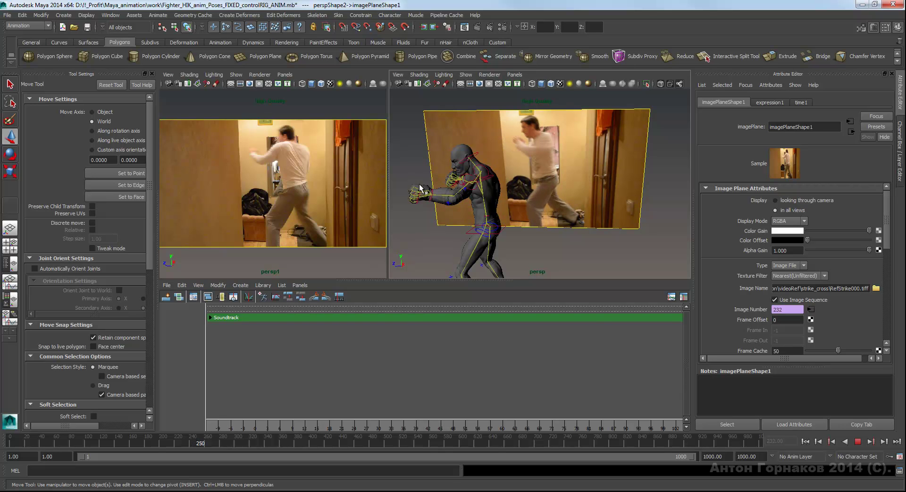
key(Escape)
key(alt+v)
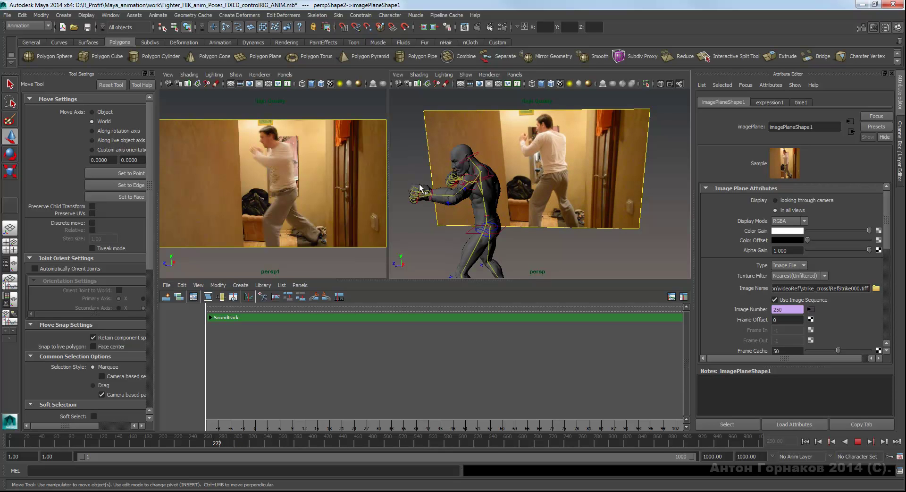
key(Escape)
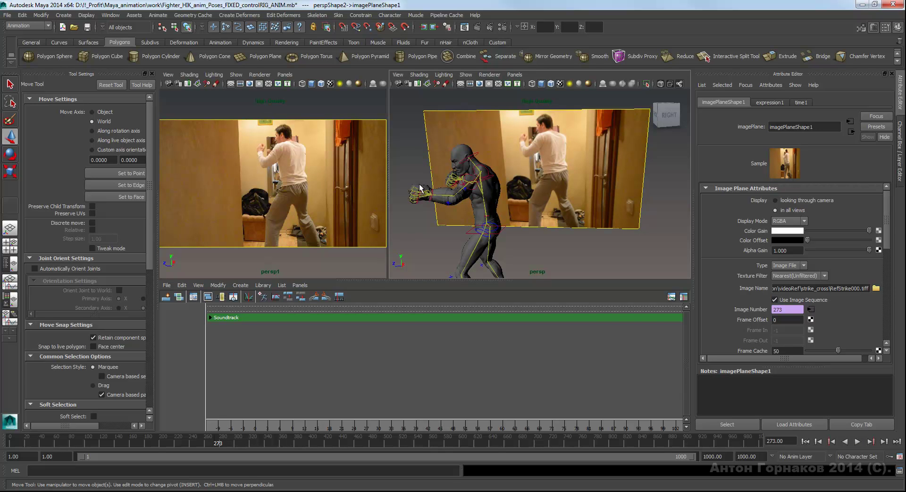
Give the reference image plane a frame offset of 273 and replay from frame 1.
key(Tab)
text(273)
key(Return)
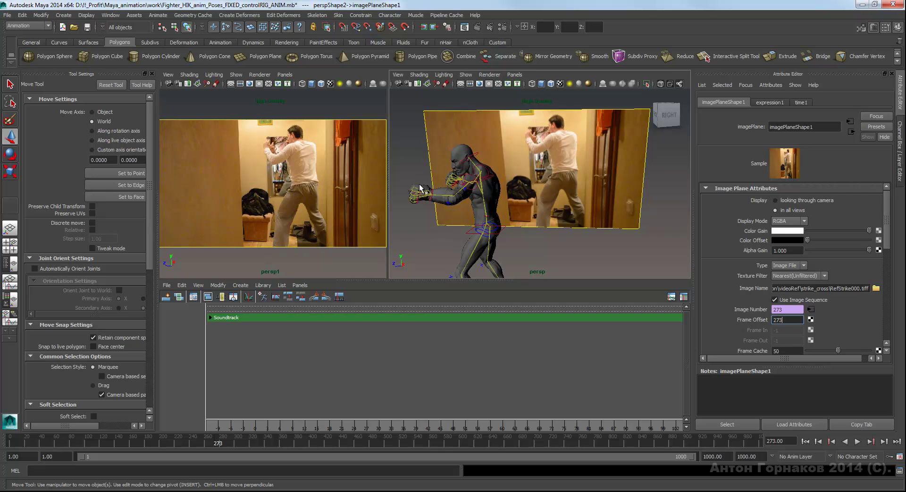
key(alt+shift+v)
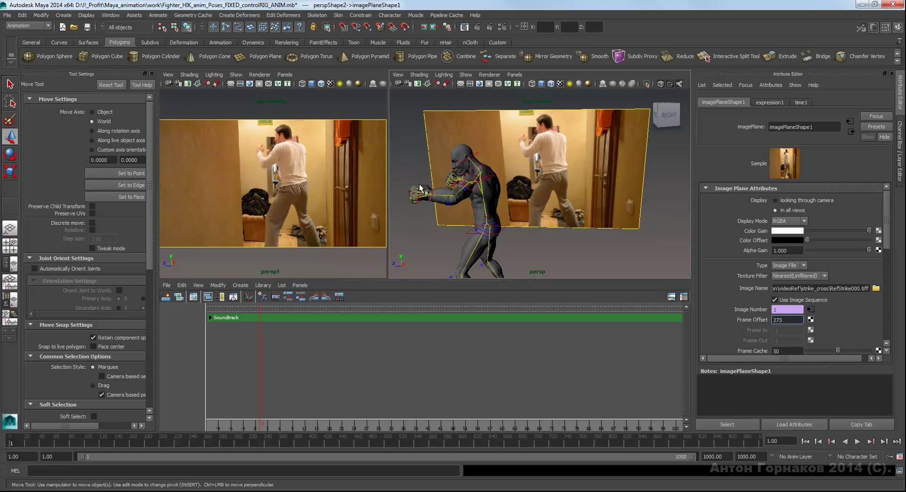
key(alt+v)
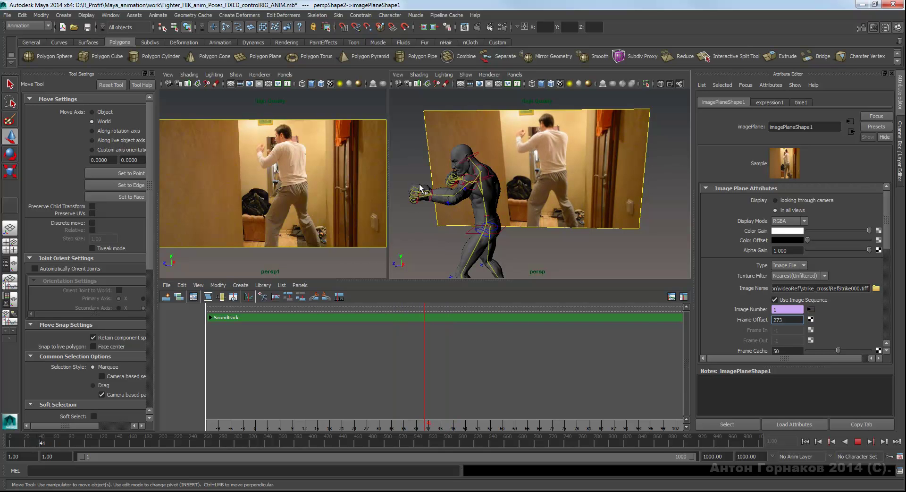
key(Escape)
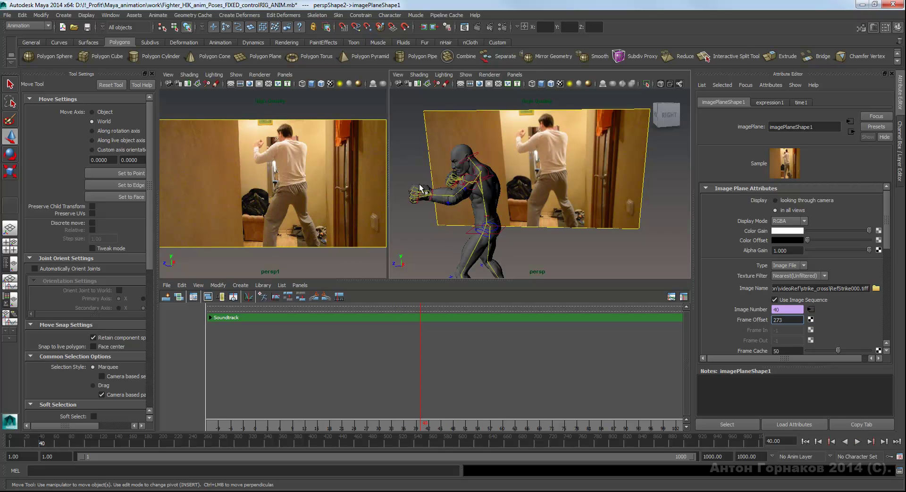
End the playback range at frame 40 and clear the selection.
double_click(716, 457)
text(40)
key(Return)
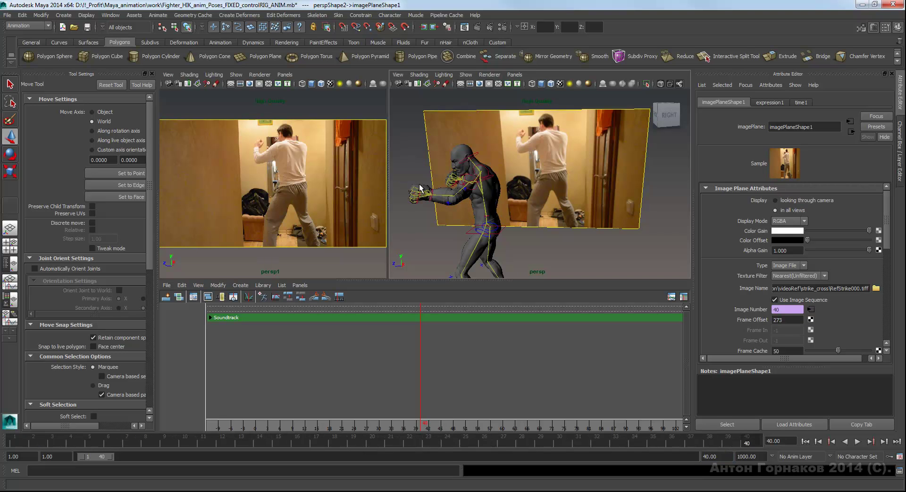
click(420, 186)
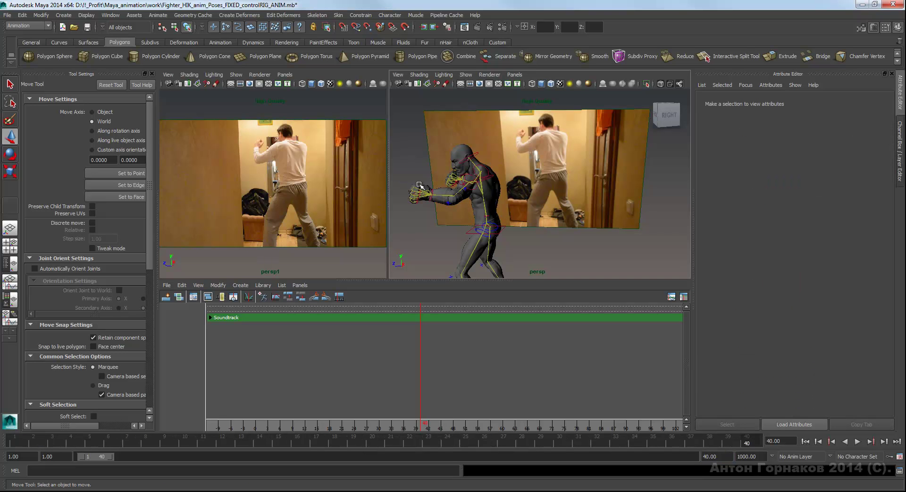
Move the camera closer to the fighter and play the animation against the video plane.
alt+drag(420, 185, 419, 185)
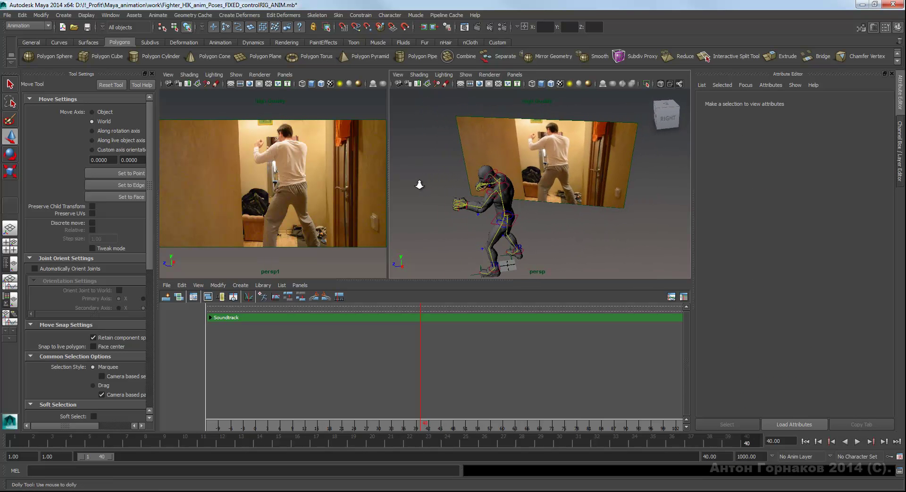
alt+right_drag(419, 185, 420, 185)
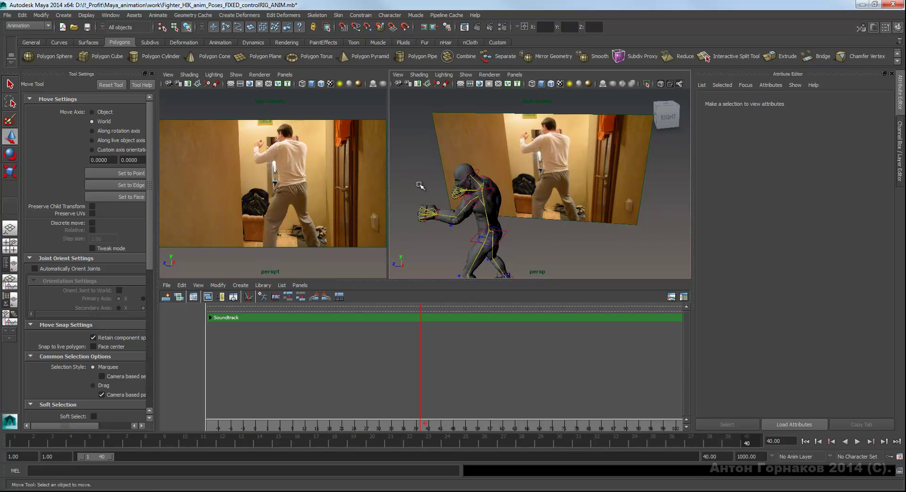
alt+drag(419, 185, 420, 188)
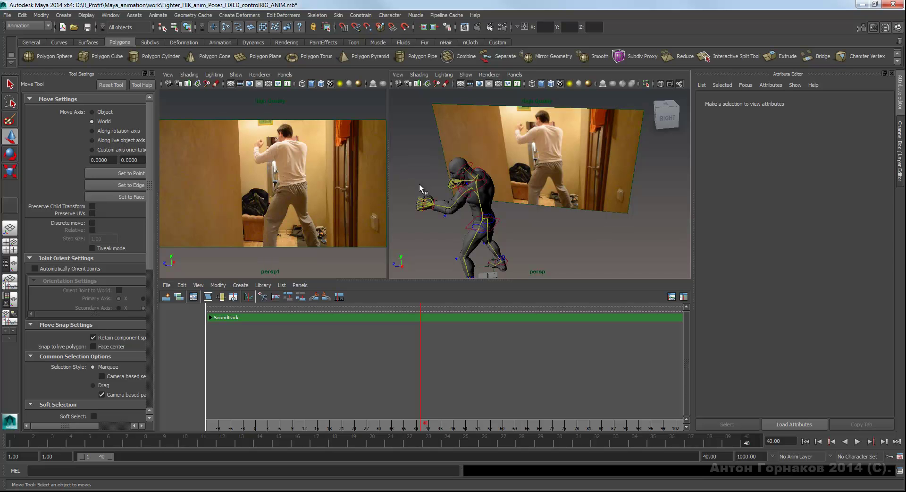
key(alt+v)
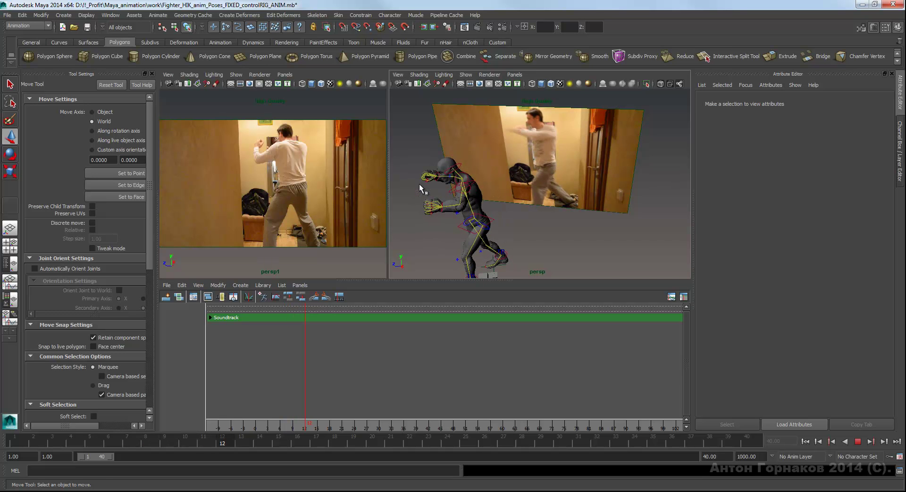
key(alt+v)
alt+drag(422, 189, 421, 189)
key(alt+v)
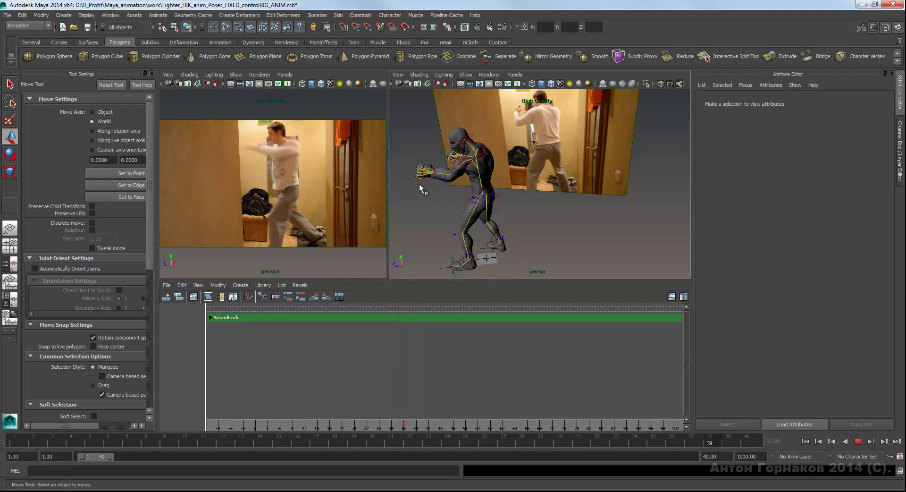
key(Escape)
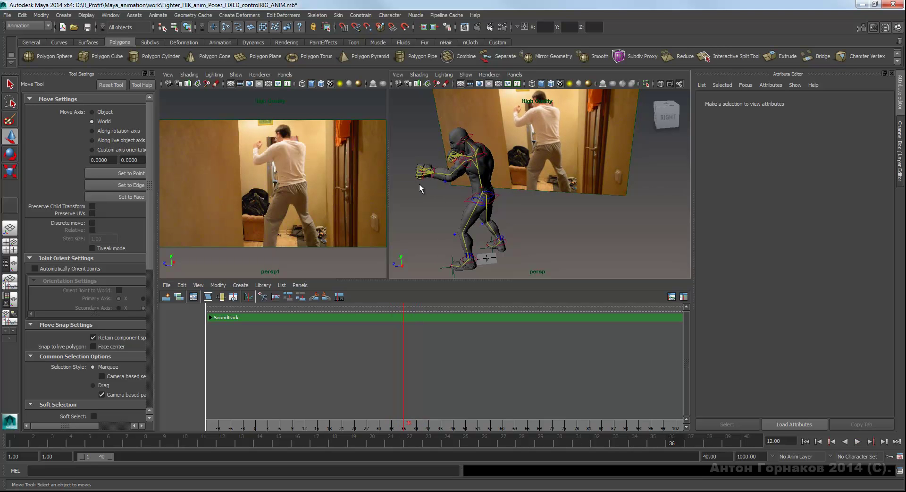
Tumble around the fighter, play once more, then adjust the view slightly.
alt+drag(421, 185, 420, 185)
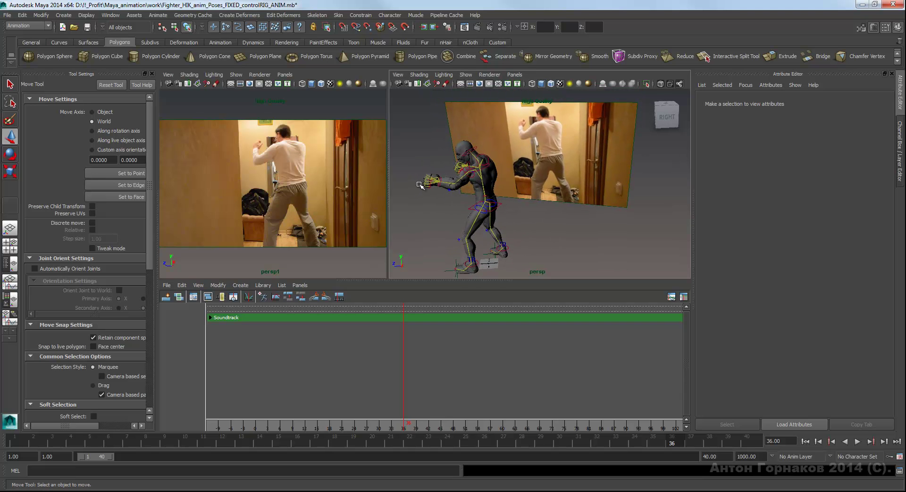
key(alt+v)
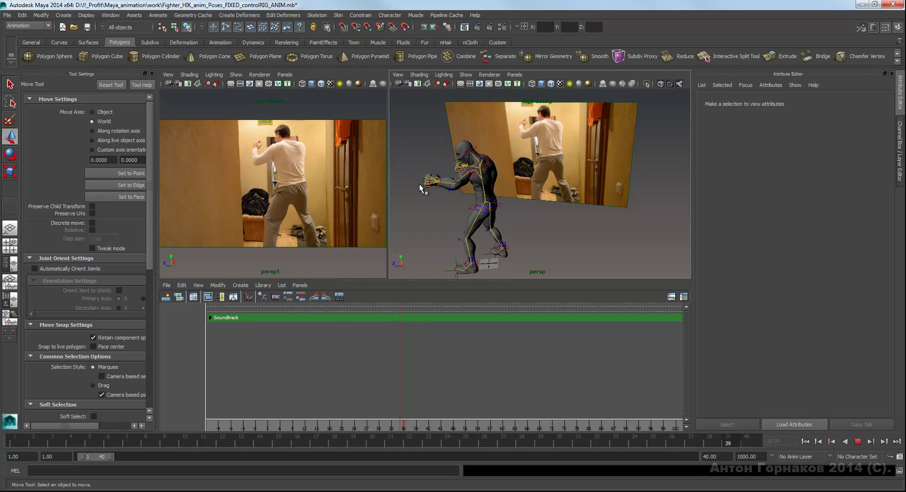
key(alt+v)
alt+middle_drag(423, 189, 420, 185)
alt+drag(420, 185, 420, 184)
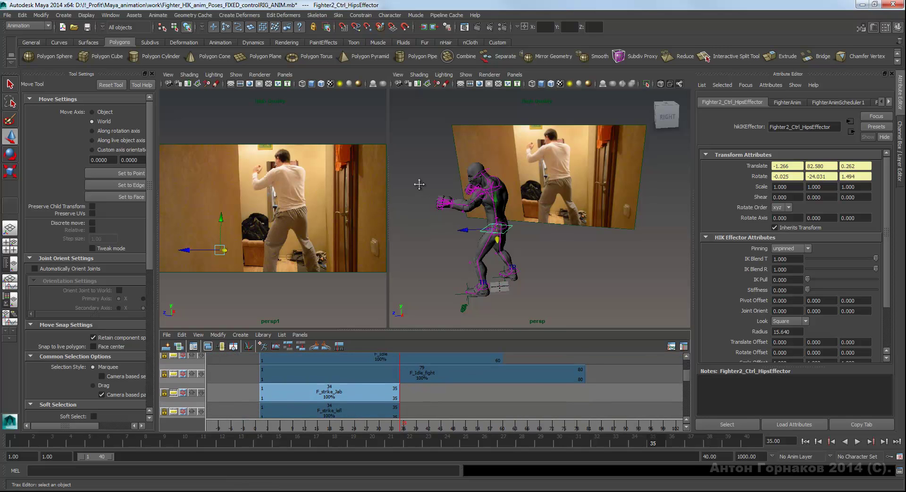
Activate the F_strike_Jab clip's keys and show its attributes: weight 1, start frame 1, range 0–35.
right_drag(419, 185, 420, 184)
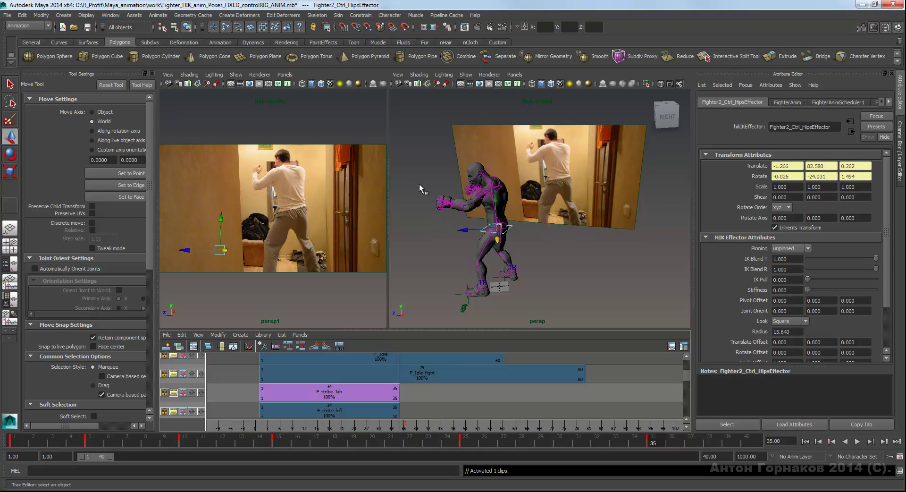
alt+drag(420, 184, 421, 189)
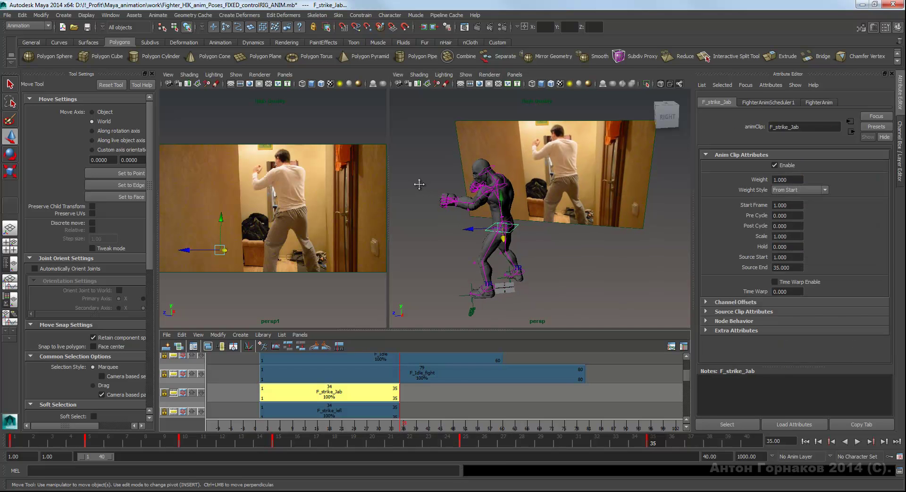
right_click(420, 185)
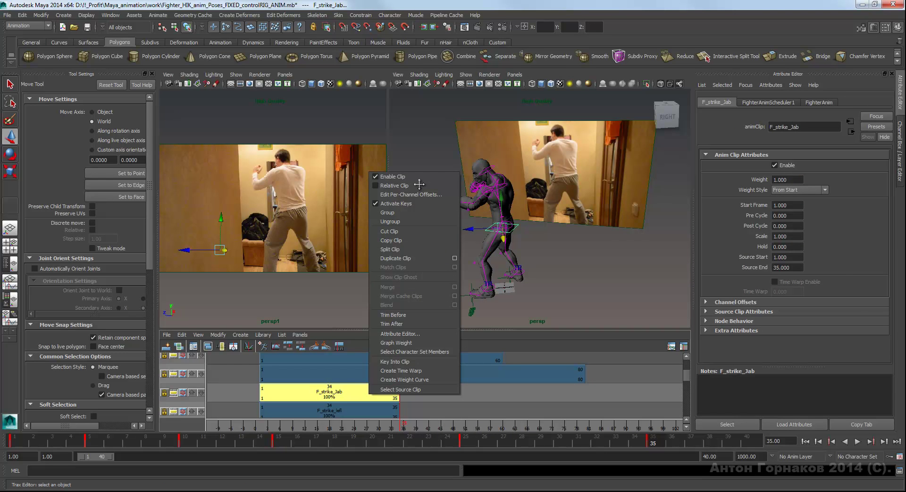
click(401, 334)
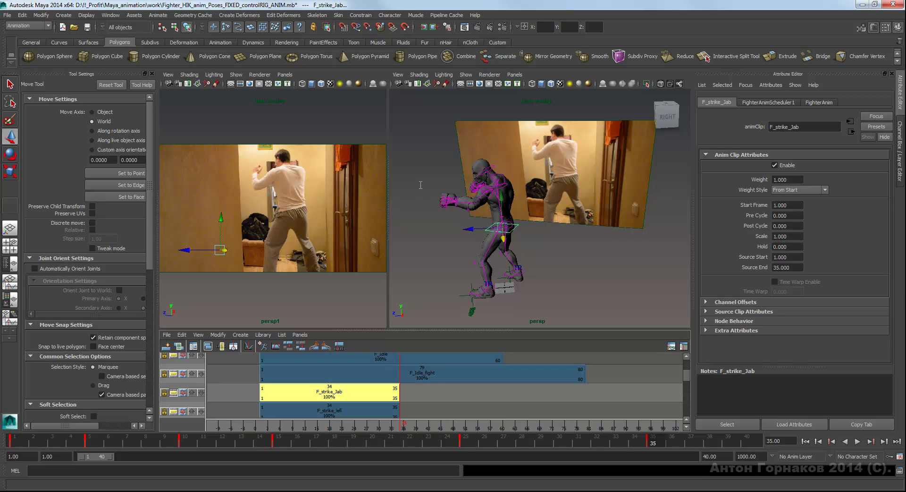
key(Tab)
text(40)
key(Return)
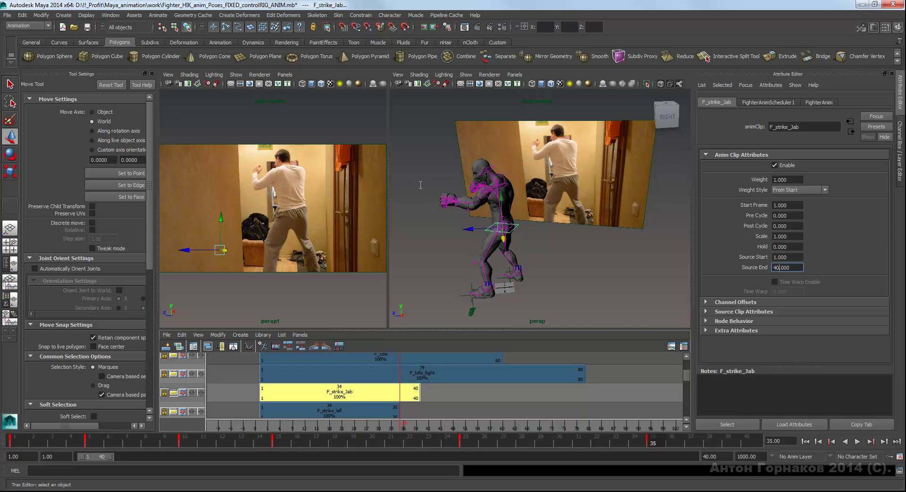
key(Home)
key(Delete)
key(Delete)
key(Delete)
text(35)
key(Return)
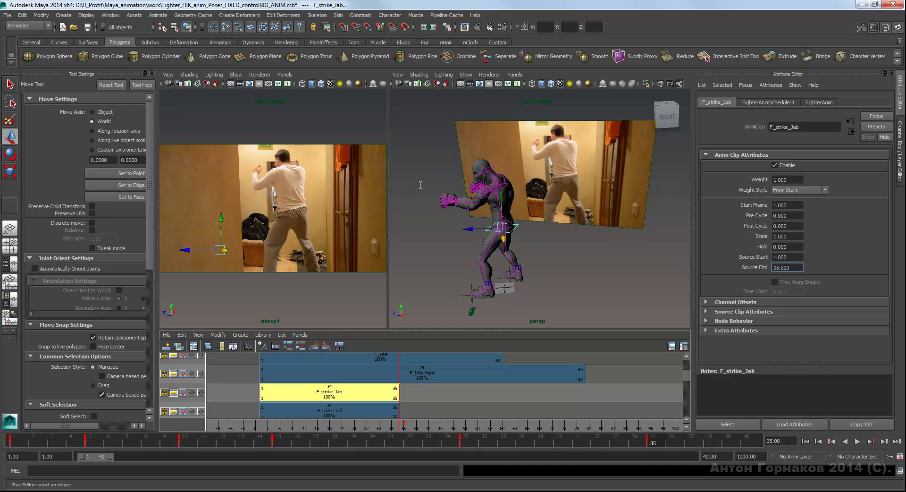
key(shift+Tab)
alt+drag(421, 185, 422, 189)
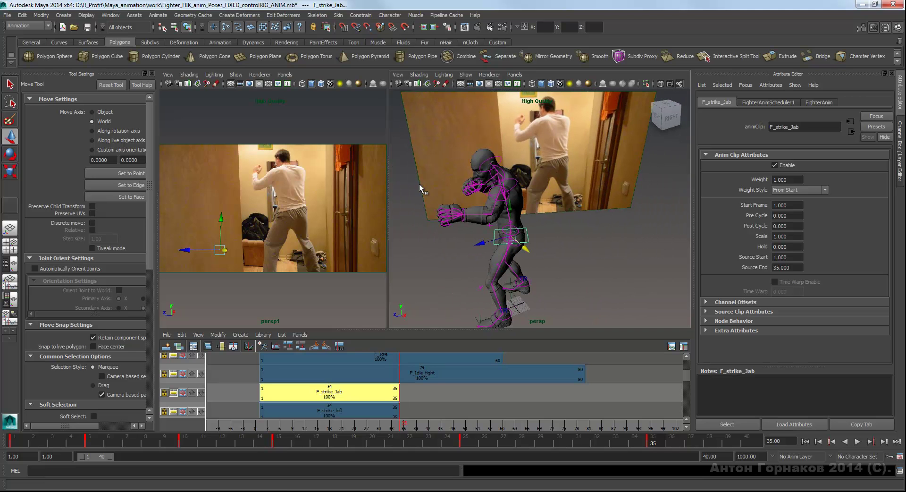
Play the jab's opening frames from frame 1, then go back to frame 1.
key(alt+shift+v)
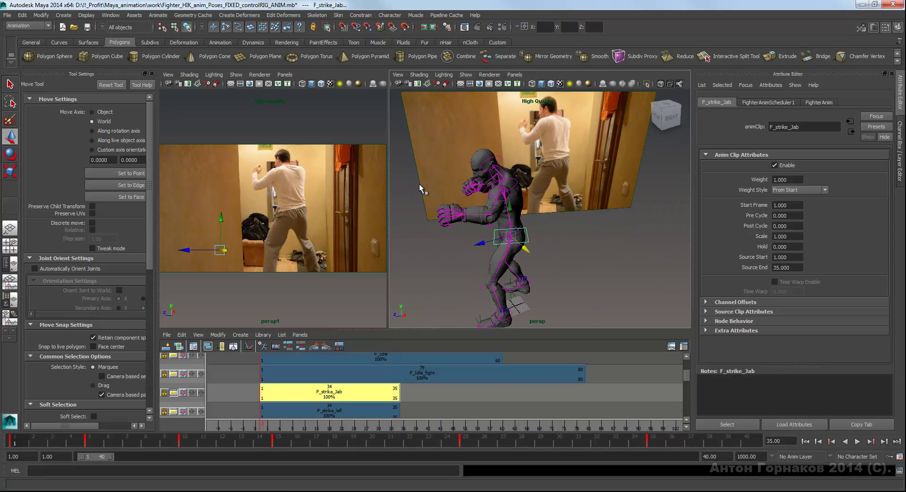
key(alt+v)
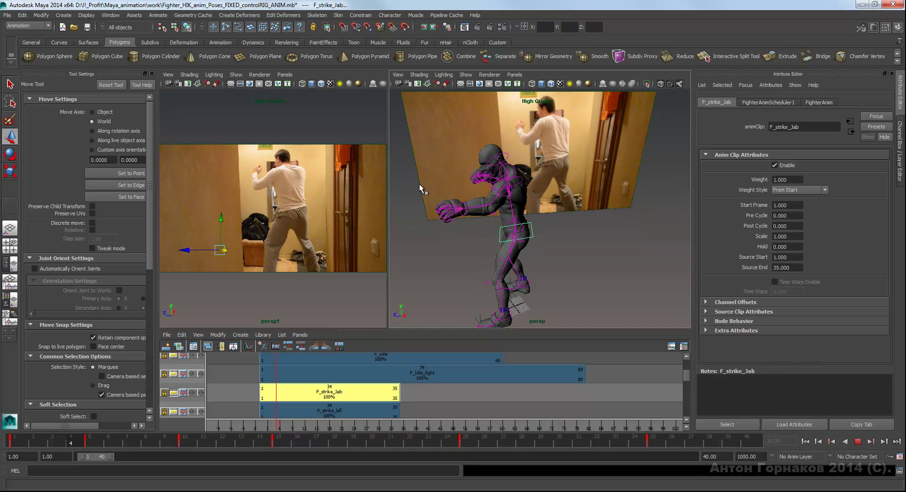
key(alt+shift+v)
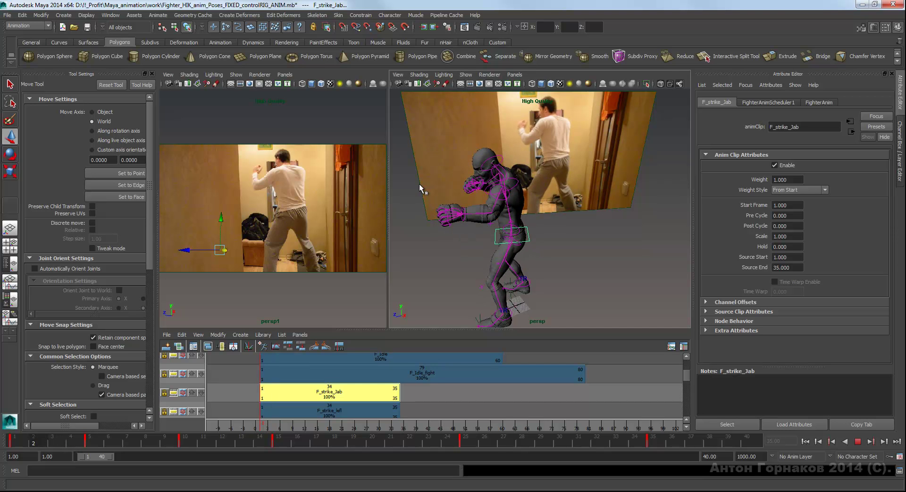
key(alt+v)
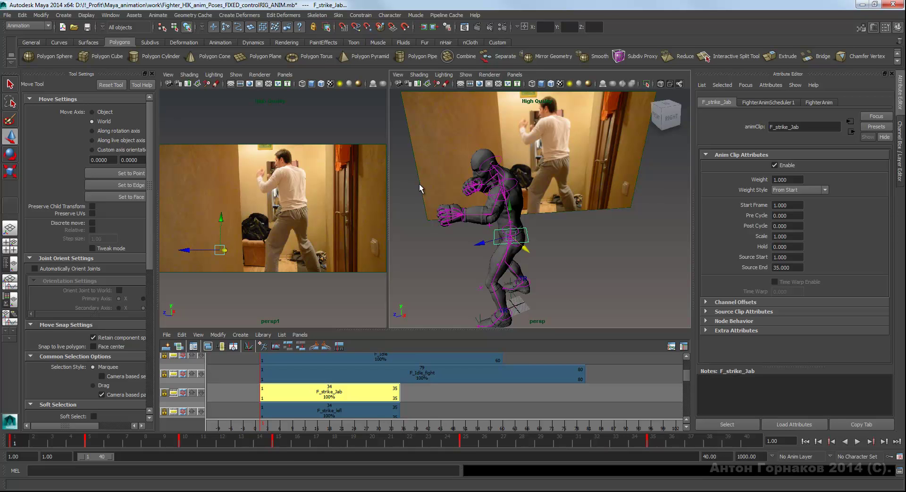
Copy the keys at the current frame and bring up the key paste options.
right_click(19, 439)
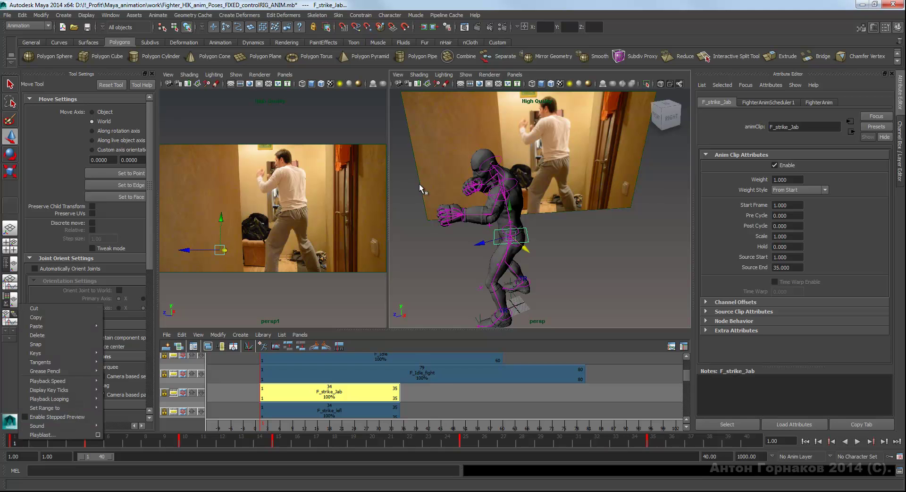
click(35, 317)
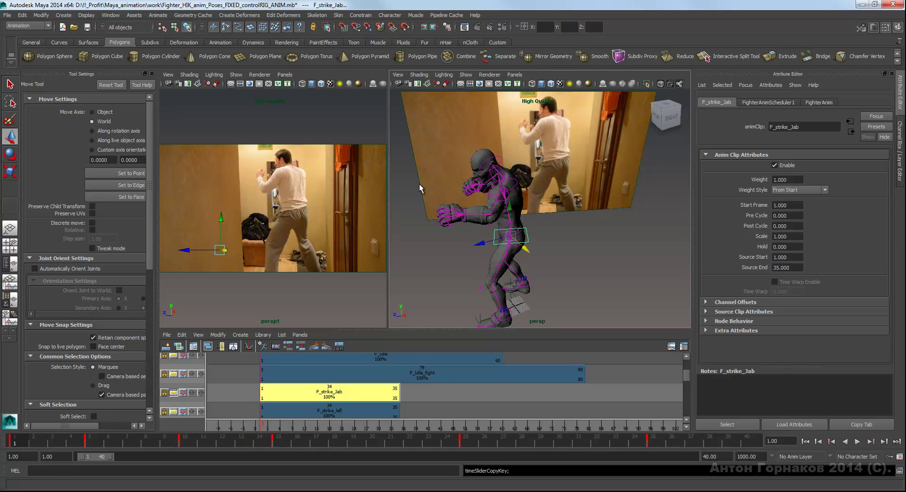
right_click(314, 393)
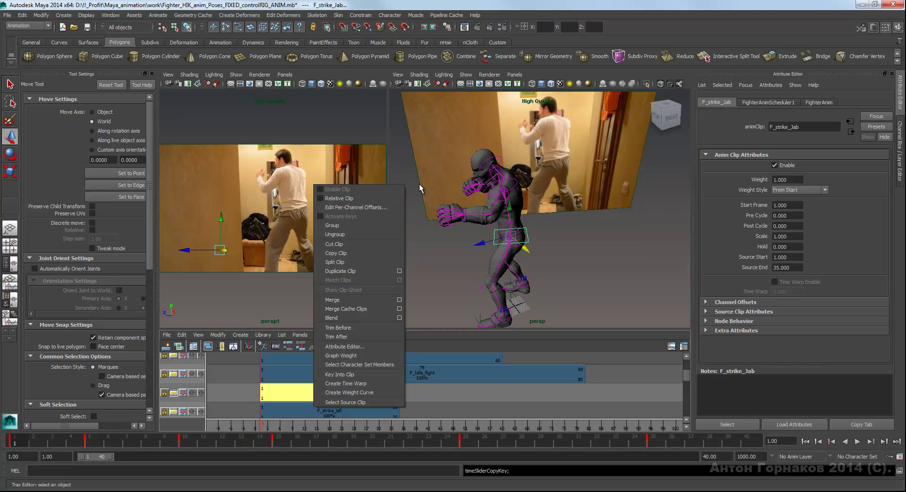
click(419, 188)
right_click(21, 441)
mouse_move(40, 327)
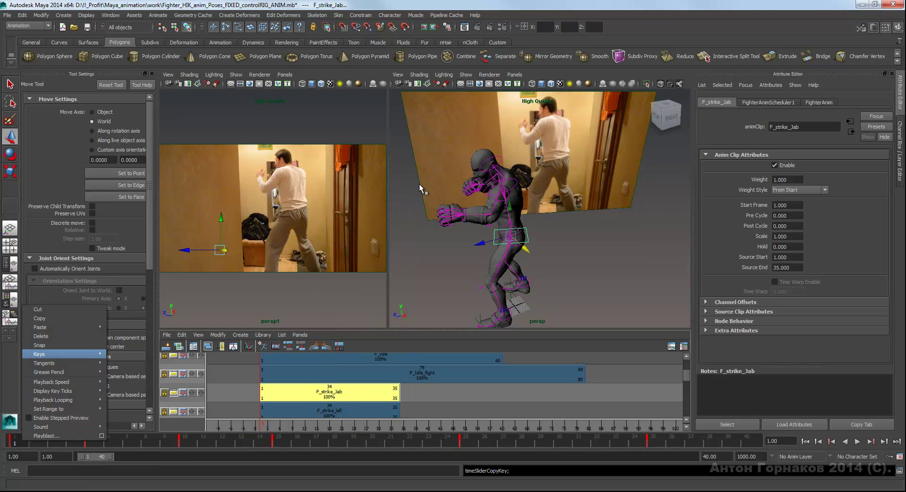
click(419, 184)
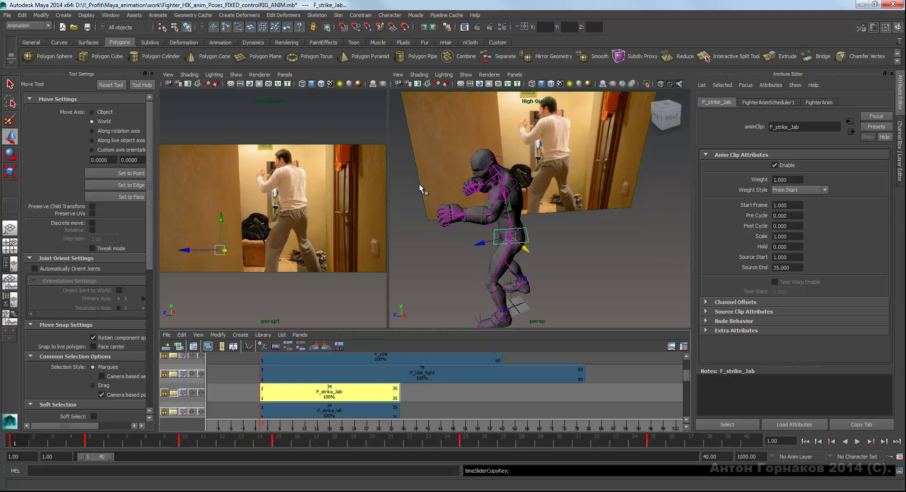
Replay the jab from frame 1, then select the hand effector and review it from the side.
key(alt+v)
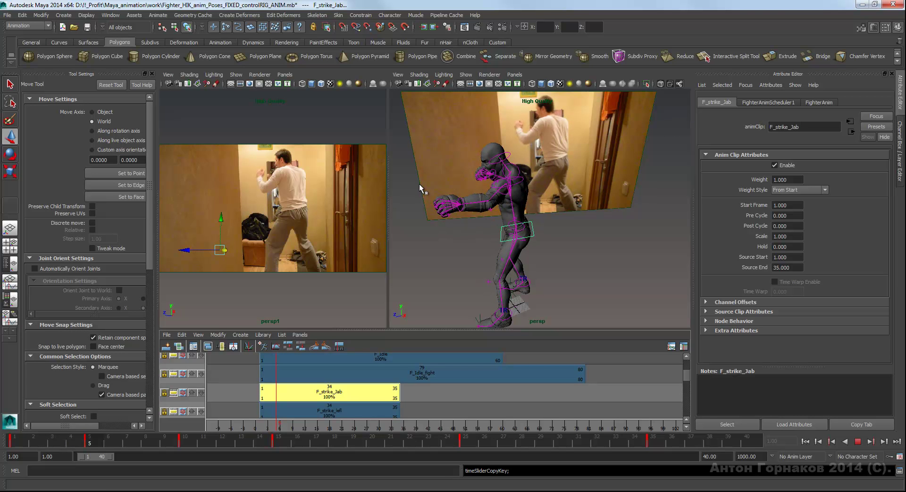
key(alt+v)
alt+drag(420, 186, 421, 188)
key(shift+alt+v)
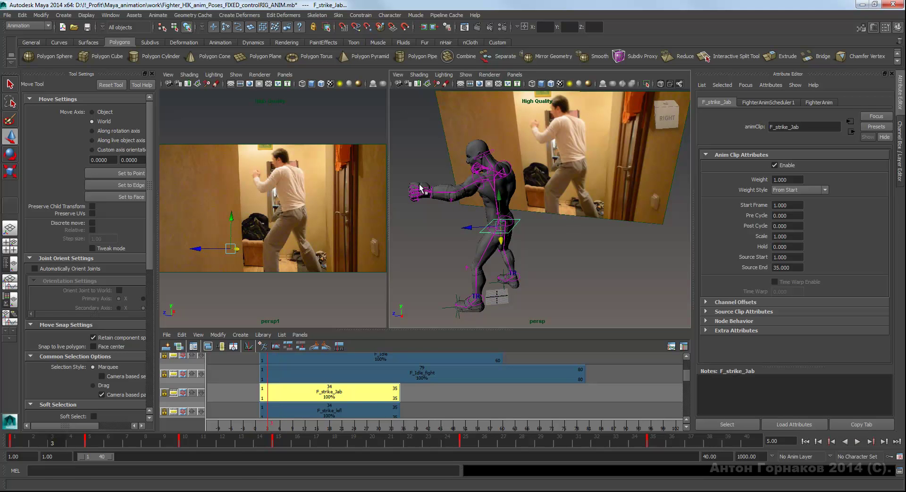
key(alt+v)
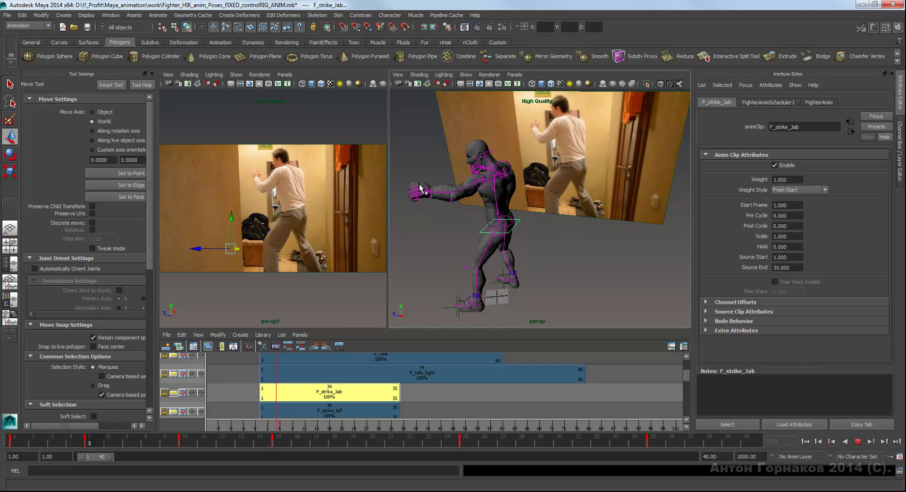
key(Escape)
click(419, 185)
alt+drag(419, 185, 419, 185)
key(alt+v)
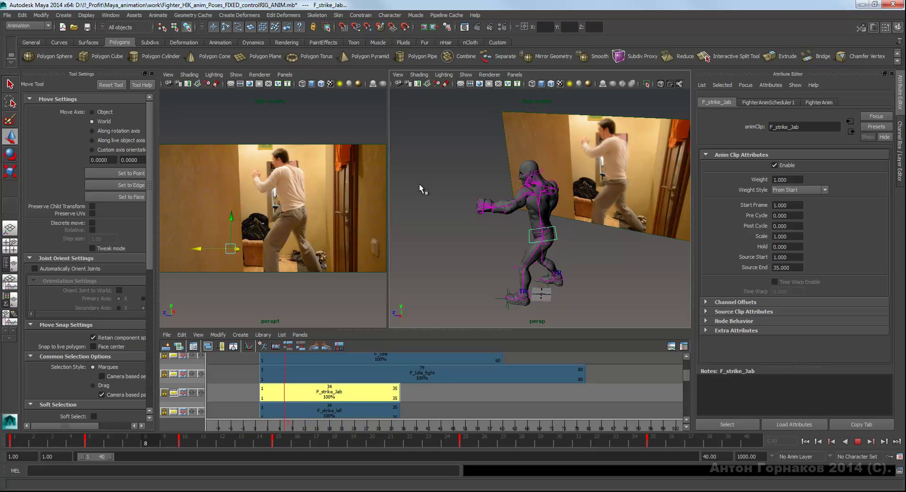
key(alt+v)
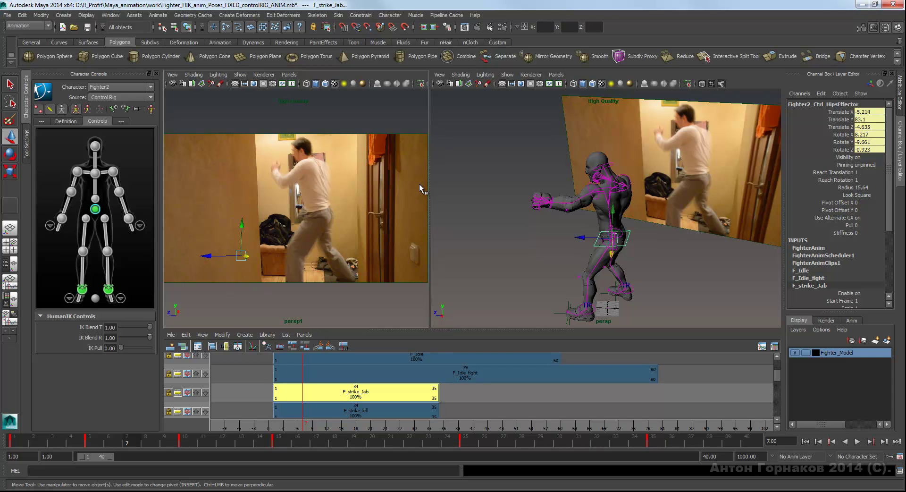
key(alt+v)
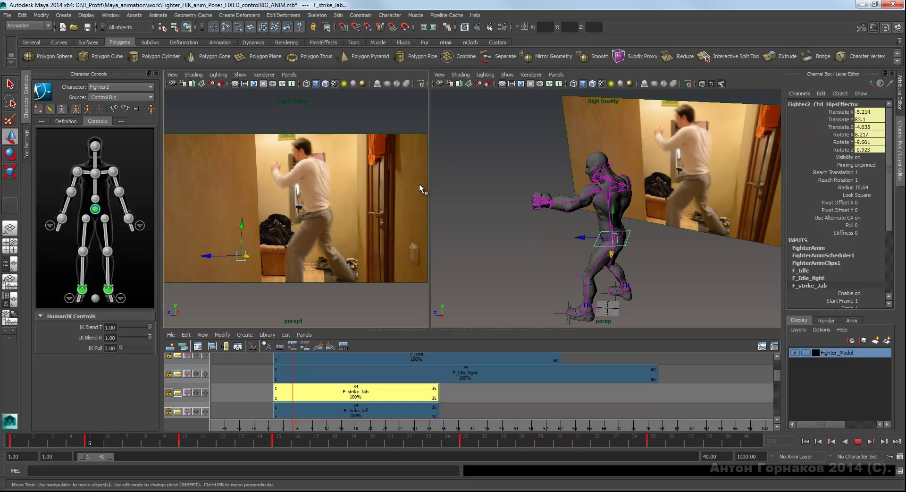
key(alt+v)
key(s)
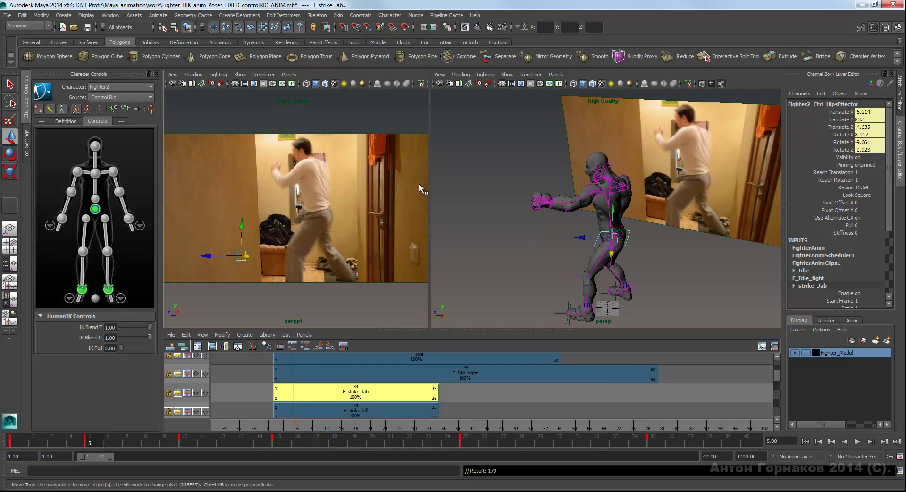
key(alt+v)
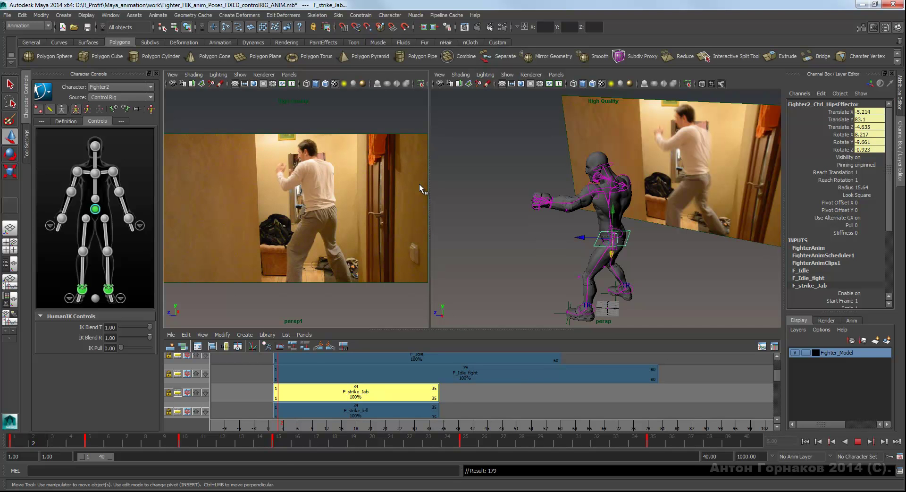
key(alt+v)
key(alt+period)
key(alt+v)
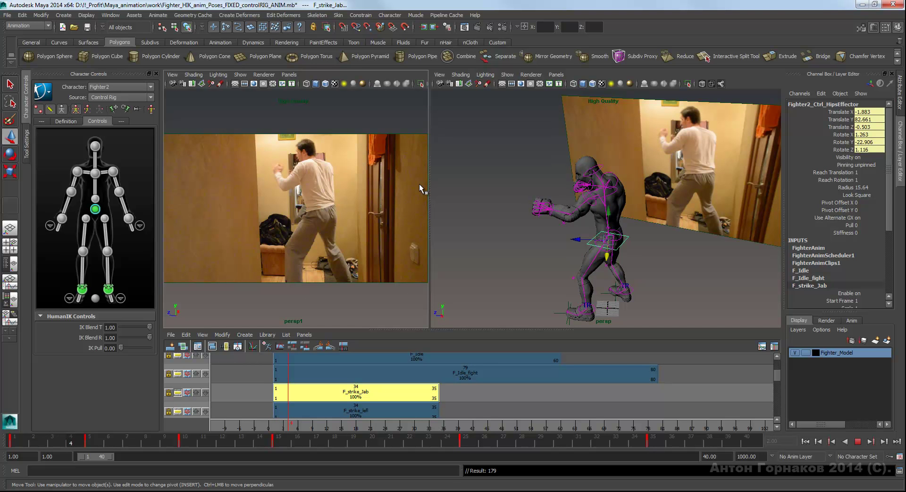
key(alt+v)
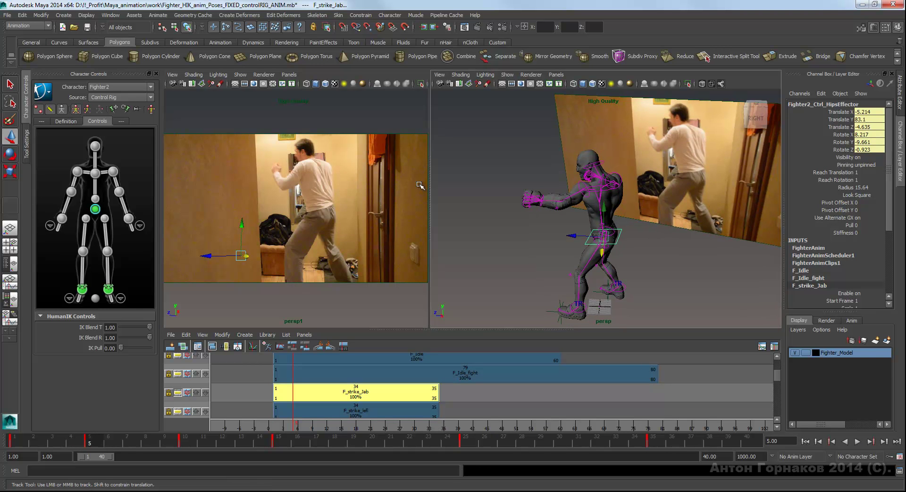
key(alt+v)
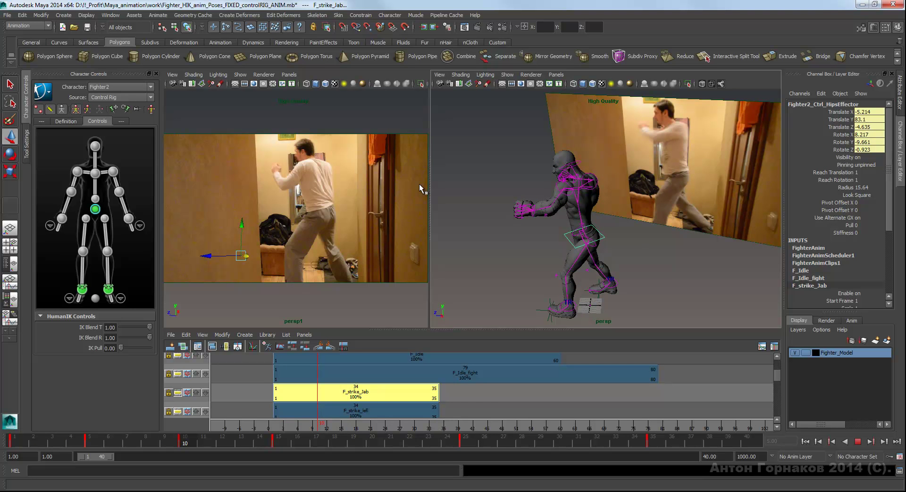
key(Escape)
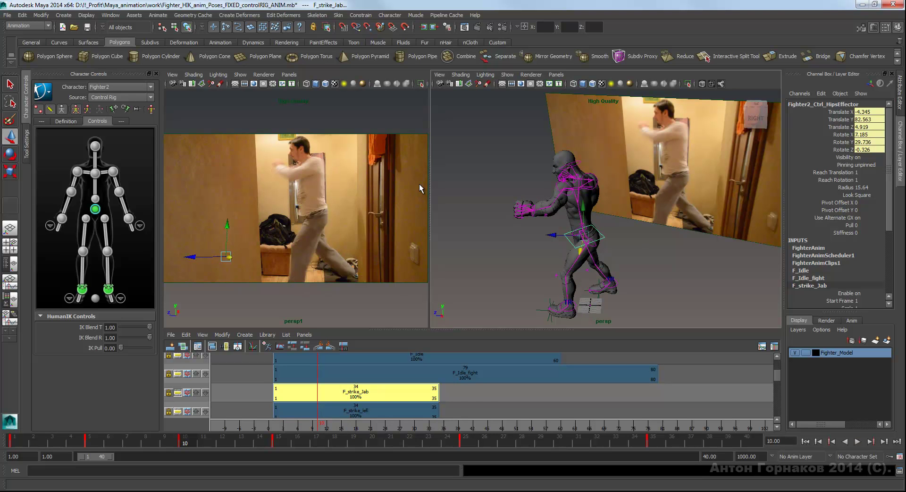
alt+drag(419, 188, 421, 188)
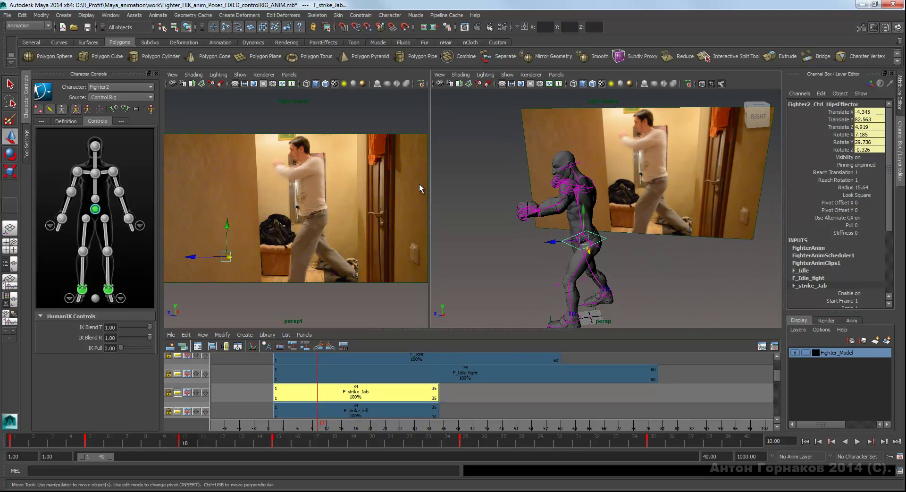
key(comma)
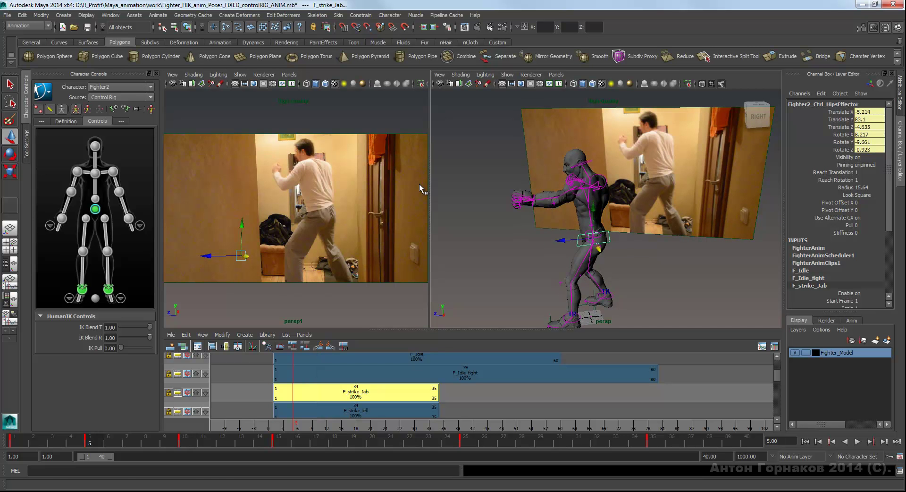
alt+drag(419, 188, 420, 189)
key(alt+v)
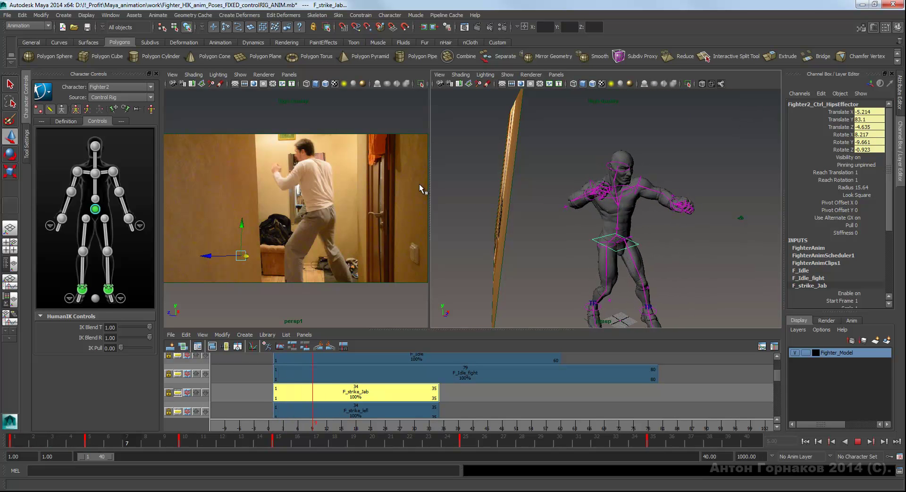
key(alt+v)
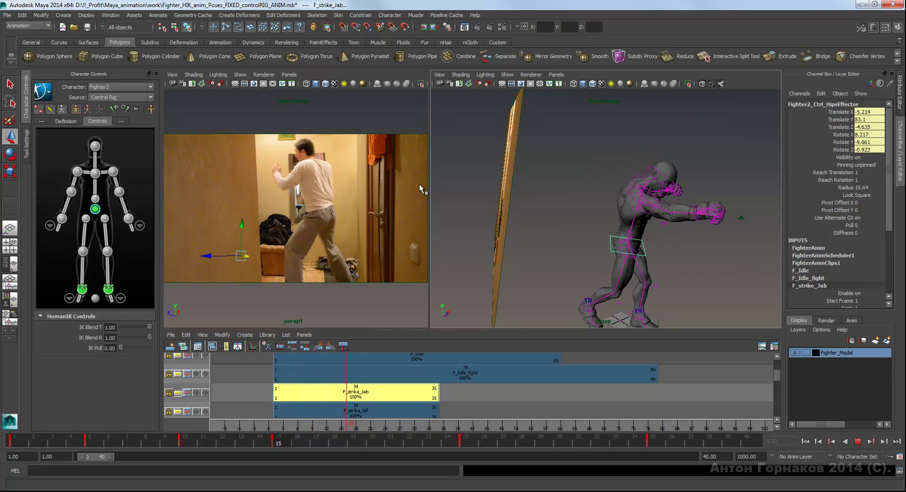
alt+drag(419, 188, 421, 189)
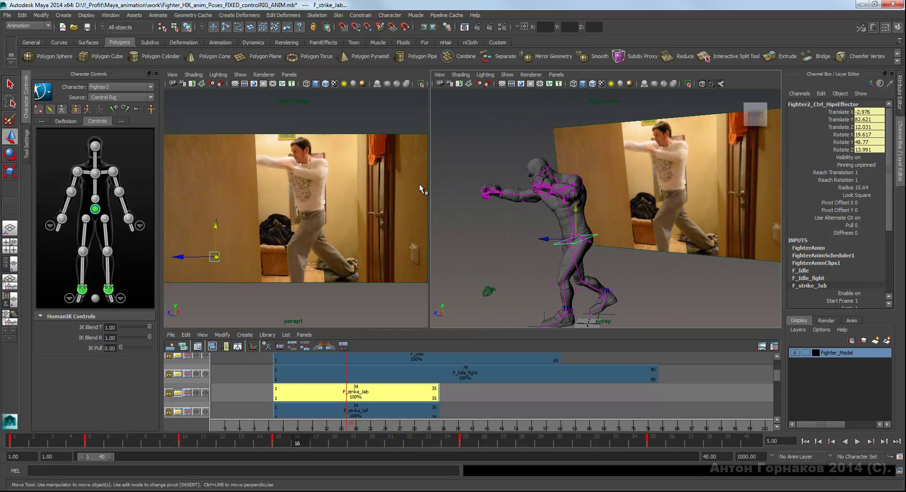
key(alt+v)
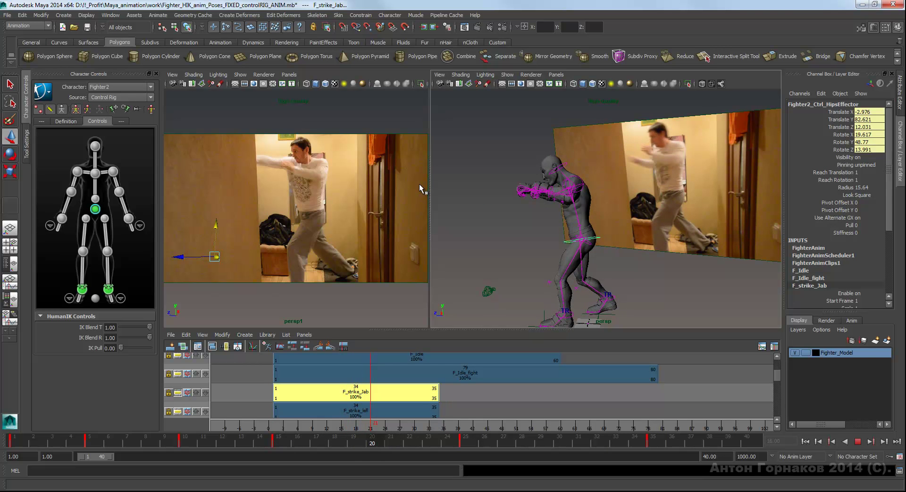
key(Escape)
alt+drag(421, 189, 420, 184)
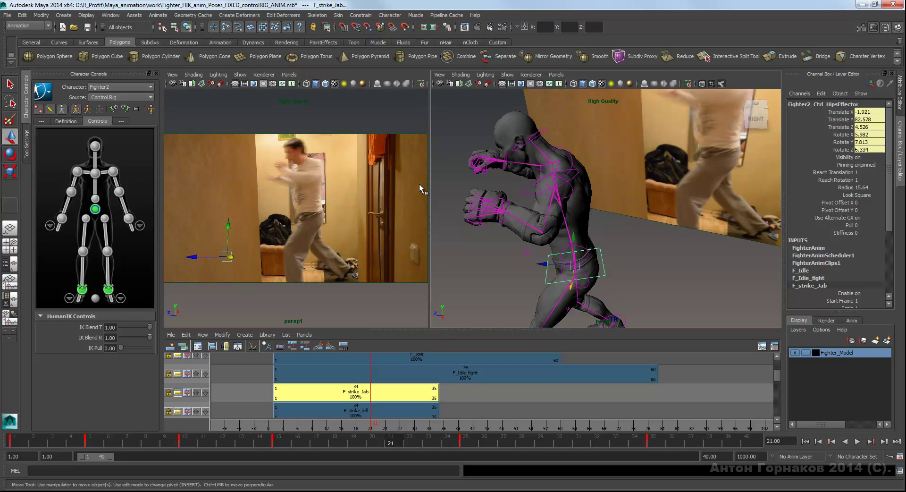
alt+drag(419, 188, 420, 188)
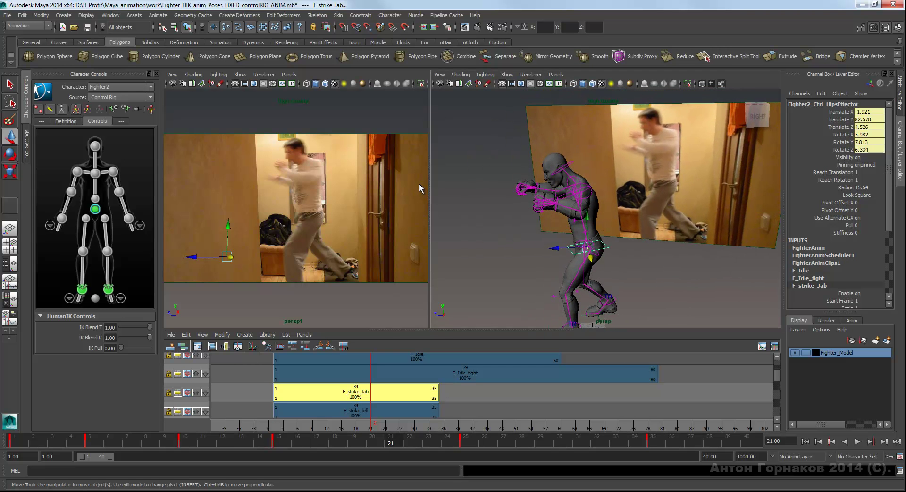
key(alt+v)
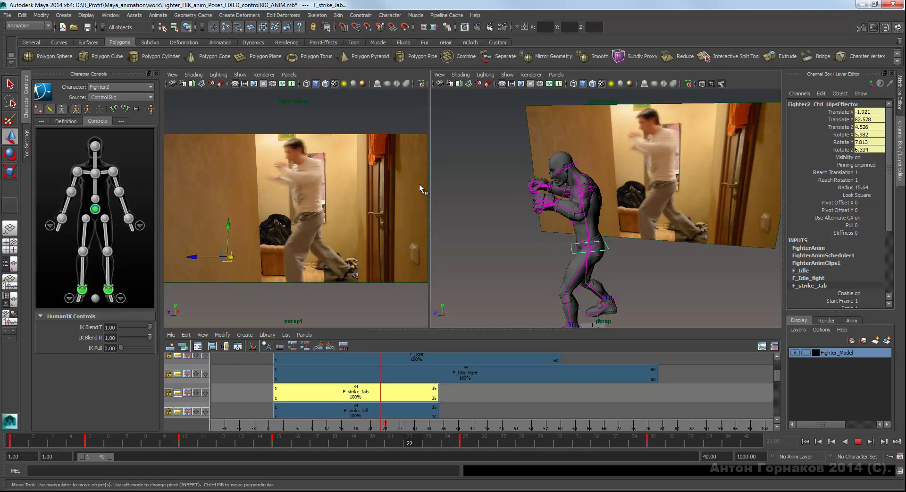
key(alt+v)
alt+drag(420, 188, 420, 185)
scroll(420, 186, up, 3)
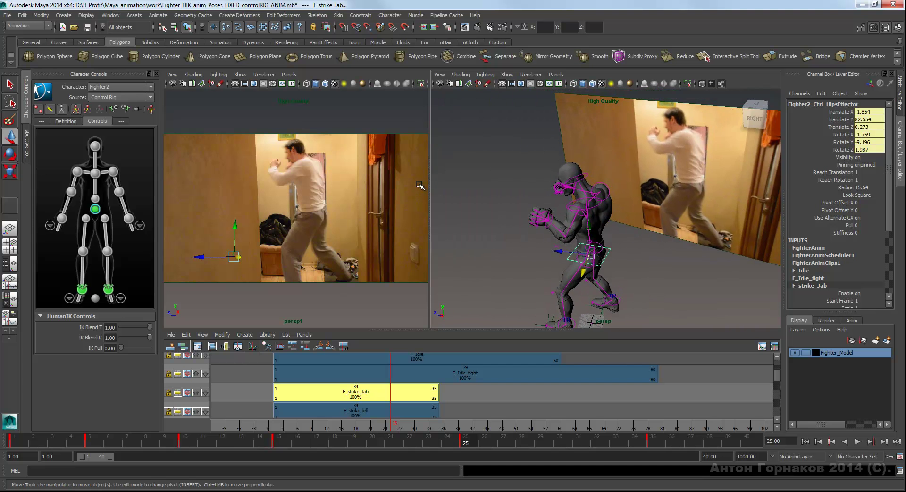
click(420, 185)
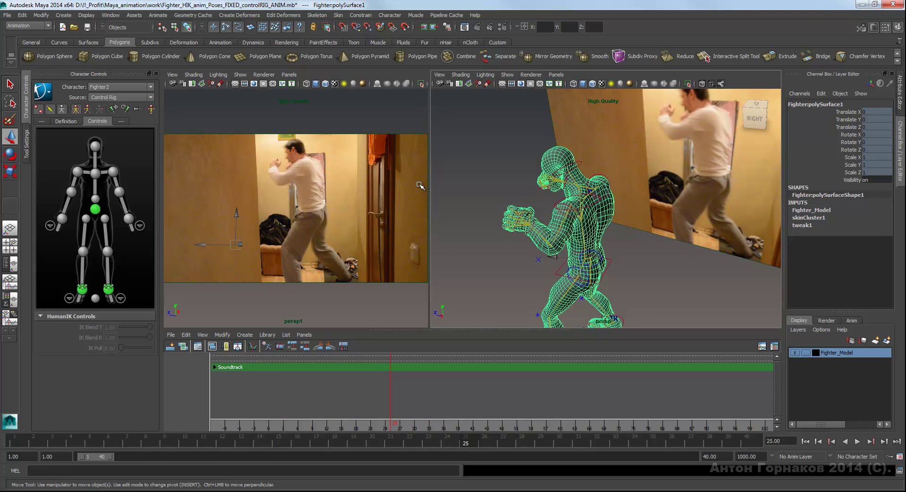
Move the left wrist effector forward and up, then rotate it slightly.
key(ctrl+z)
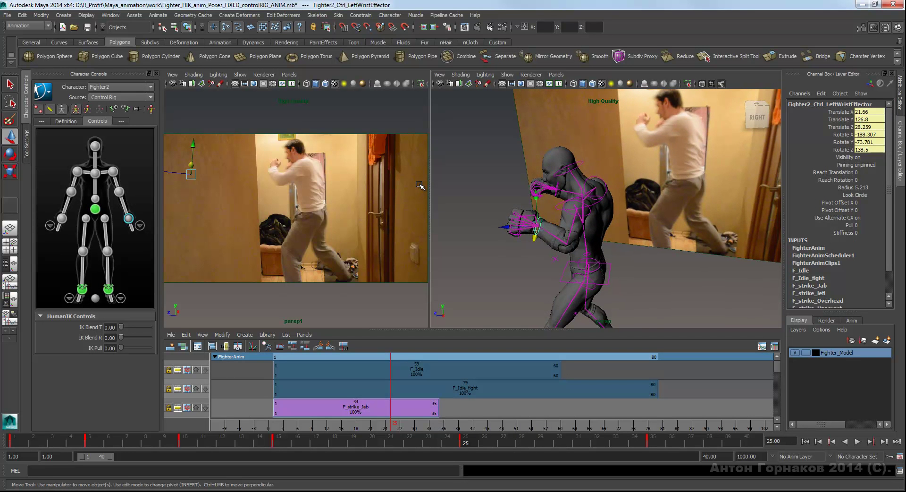
alt+drag(419, 184, 420, 185)
key(Insert)
middle_drag(419, 184, 419, 184)
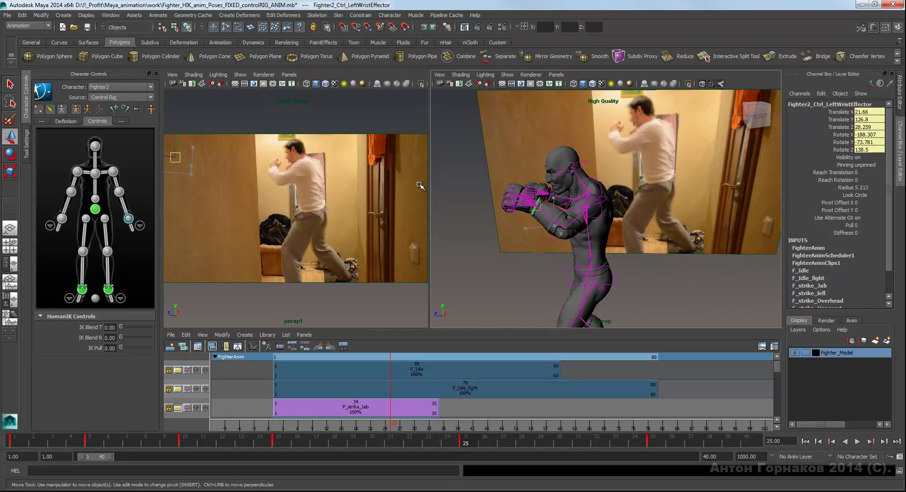
key(Insert)
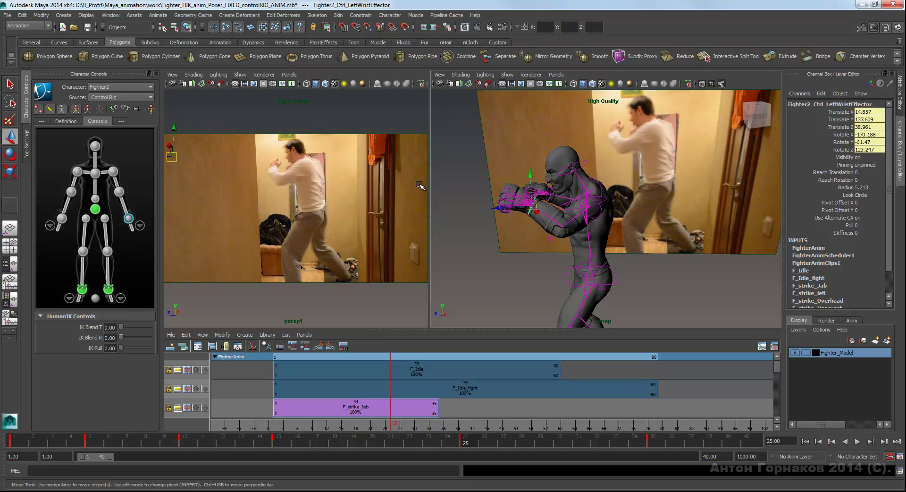
middle_drag(419, 184, 419, 184)
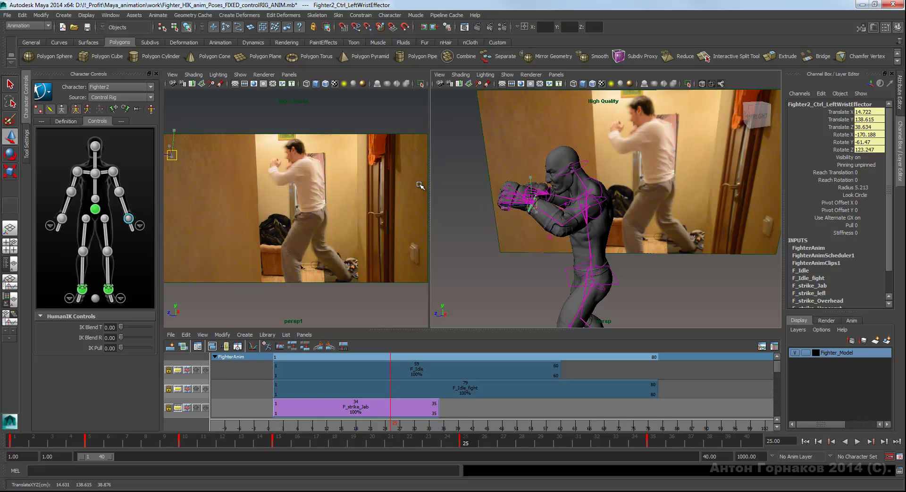
key(e)
middle_drag(419, 185, 419, 185)
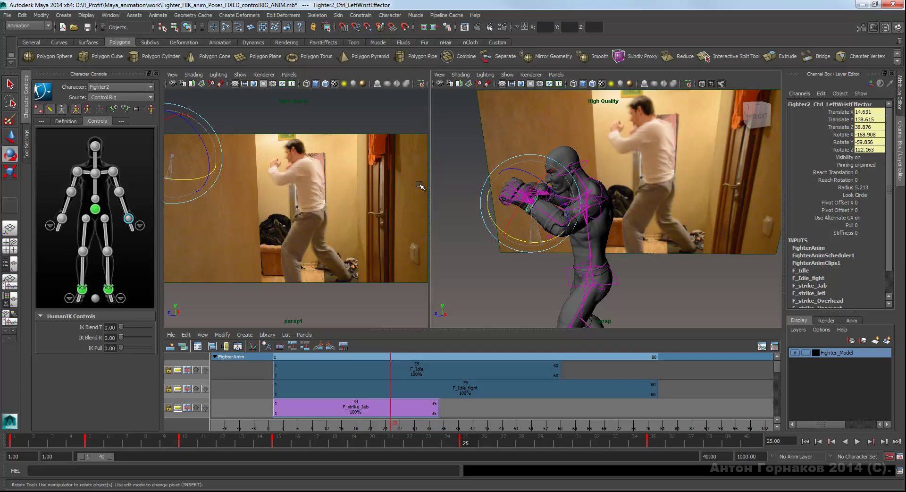
alt+drag(419, 185, 419, 185)
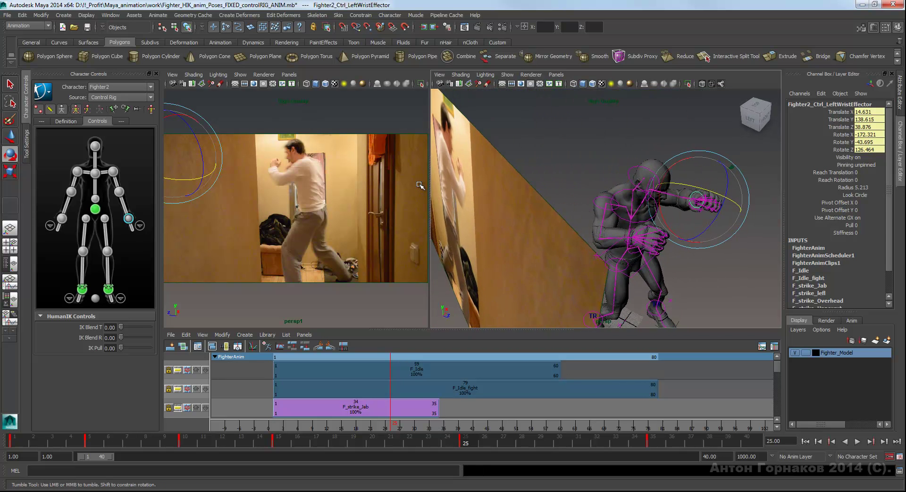
Move the right wrist effector into a new guard, then play from frame 25 to 29.
click(638, 238)
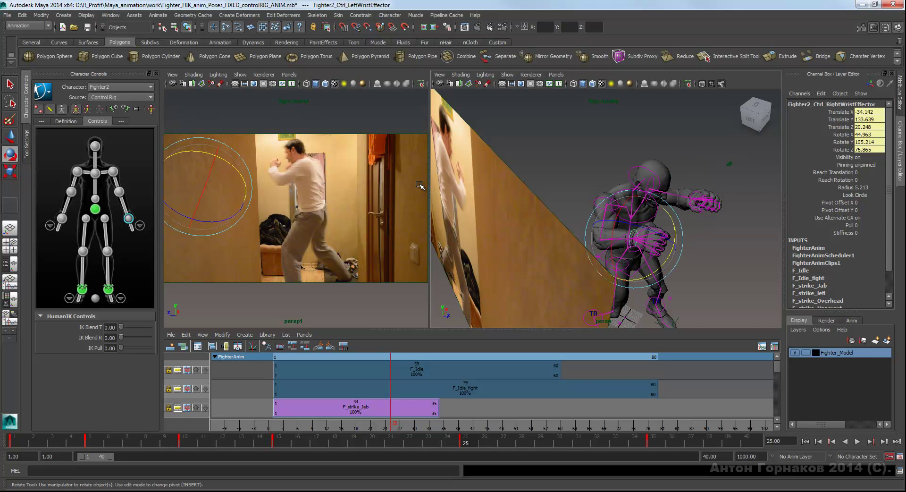
key(w)
alt+drag(419, 185, 419, 184)
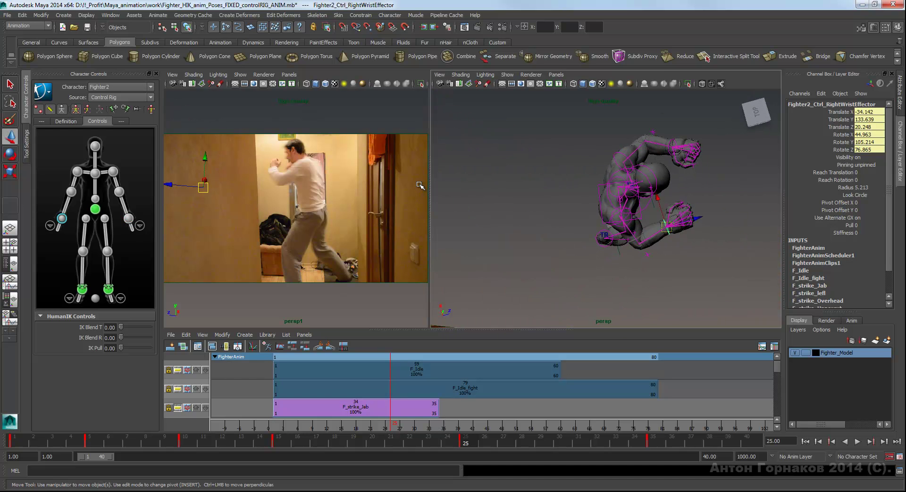
middle_drag(420, 184, 420, 184)
alt+drag(420, 185, 421, 188)
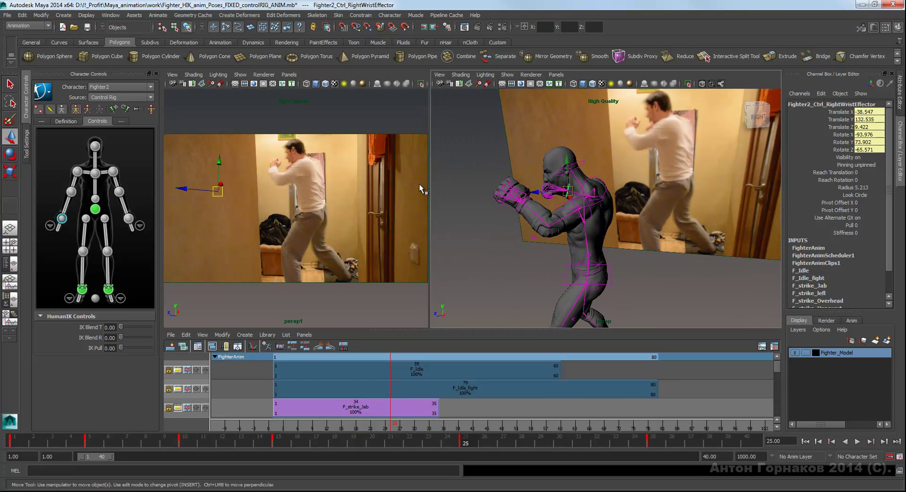
key(alt+v)
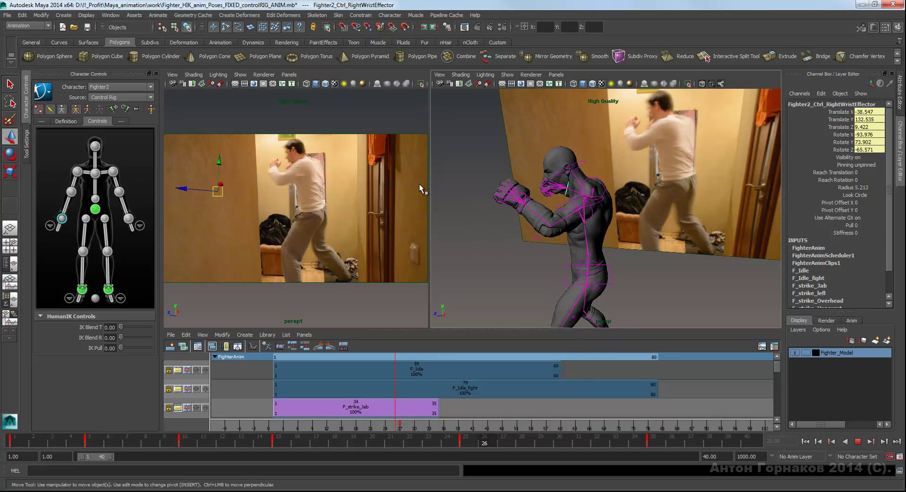
key(Escape)
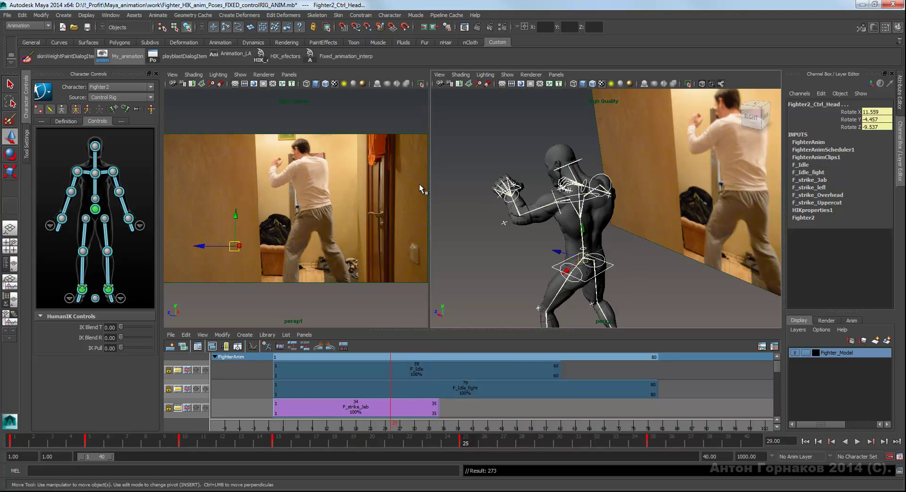
Deselect the rig, frame the whole scene, and play the animation to check the motion.
key(alt+v)
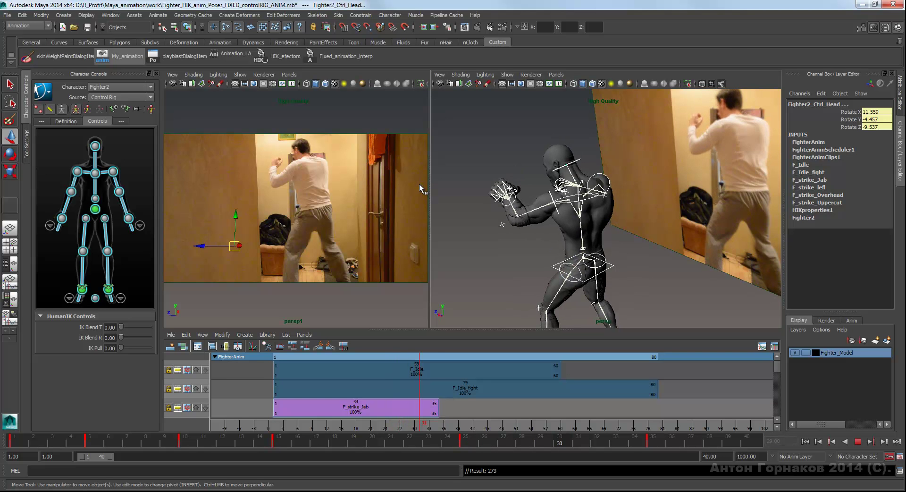
key(alt+v)
click(420, 186)
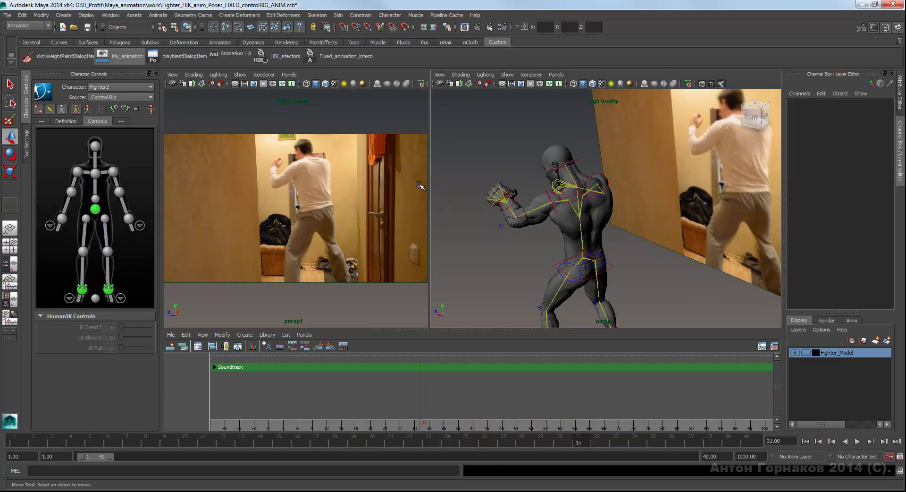
key(a)
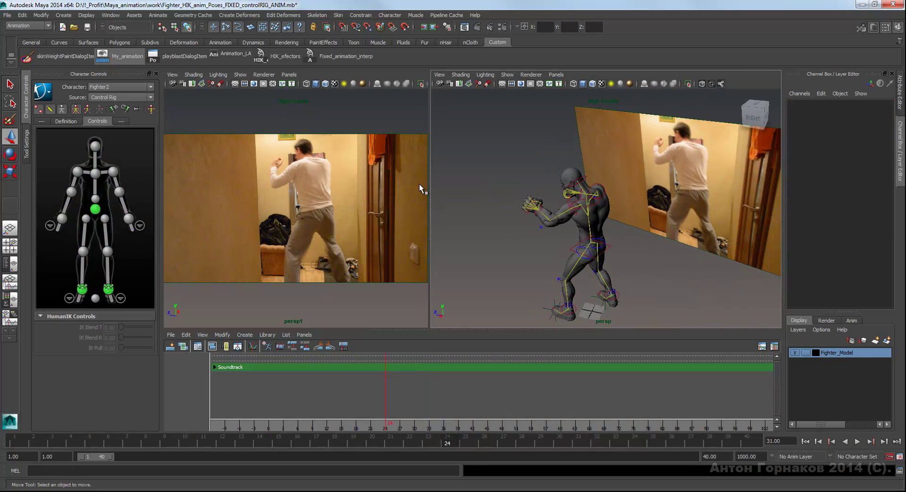
key(alt+v)
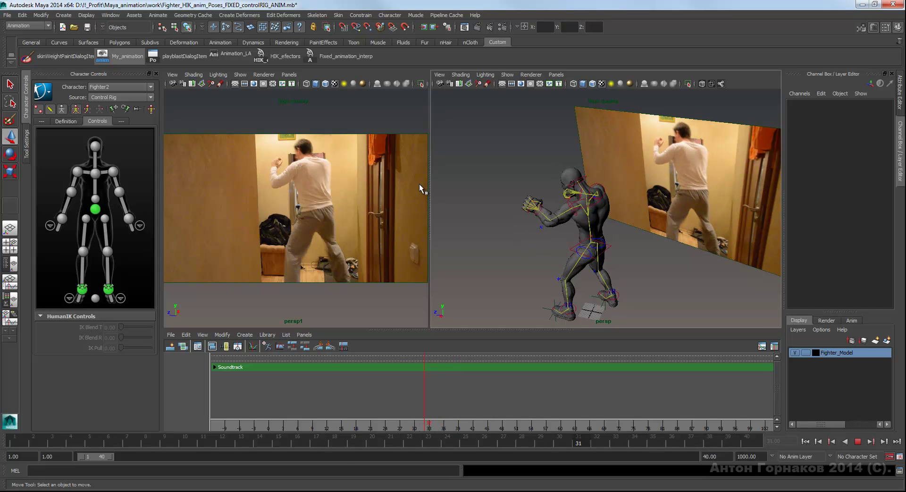
key(Escape)
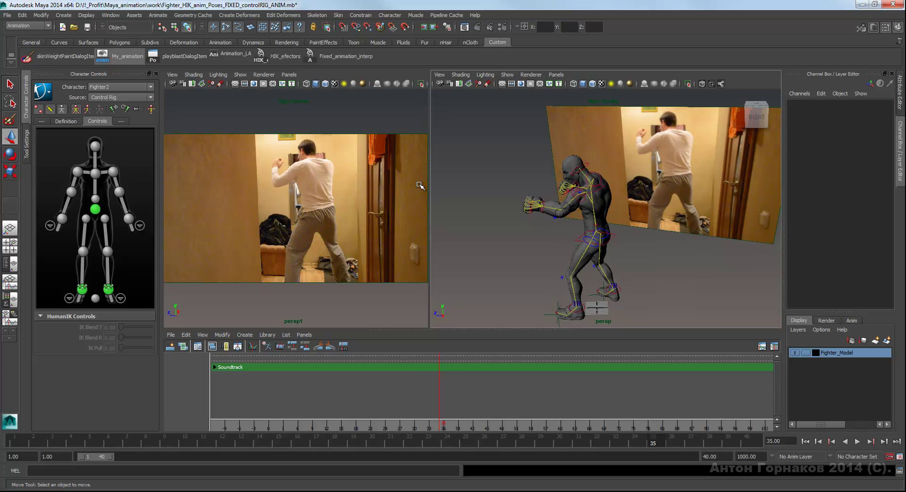
Deactivate the F_strike_Jab clip and select the persp1 reference camera.
click(420, 185)
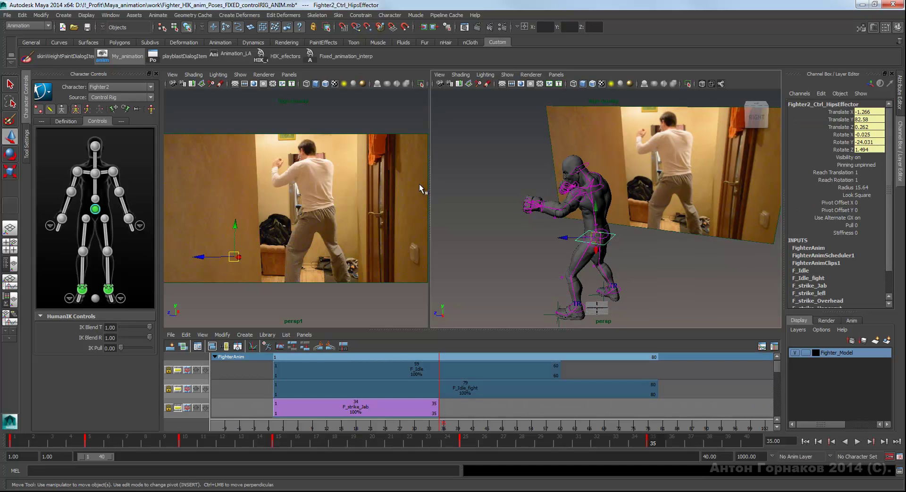
right_drag(420, 188, 420, 186)
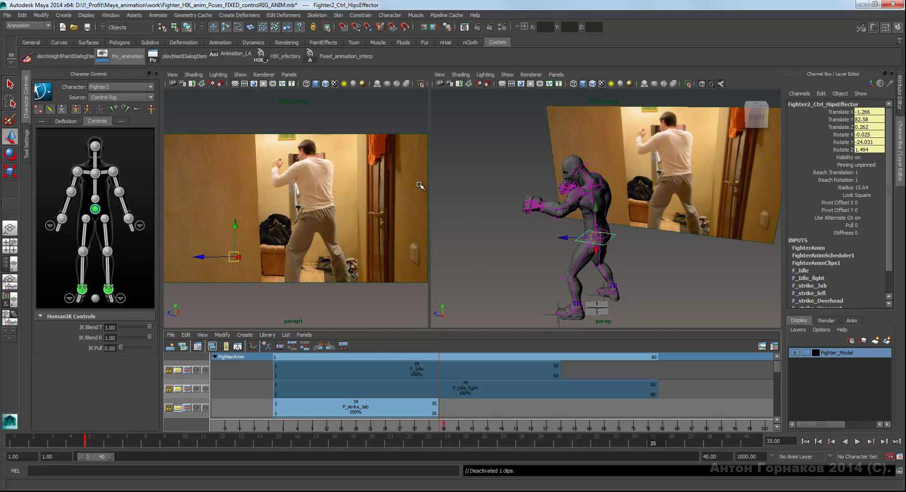
alt+drag(420, 185, 421, 185)
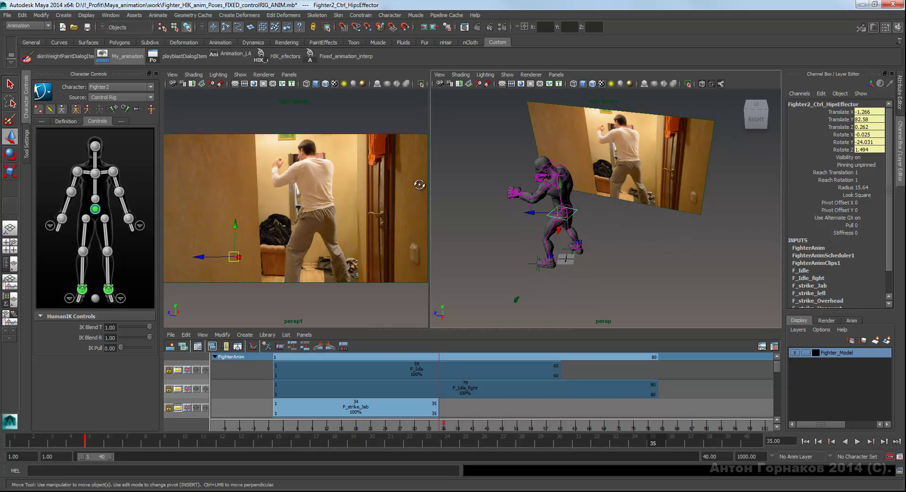
click(419, 184)
alt+drag(420, 184, 420, 185)
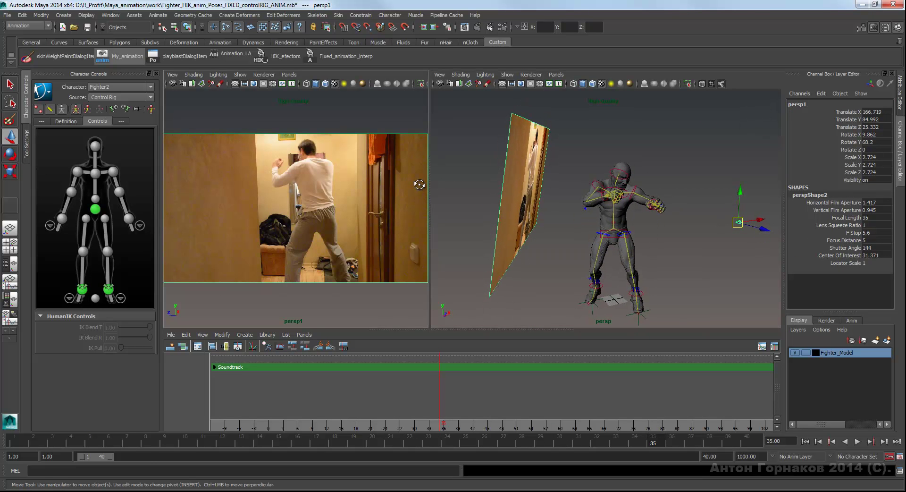
Move the persp1 camera and its image plane left into place beside the fighter.
alt+drag(419, 184, 420, 185)
middle_drag(419, 184, 420, 185)
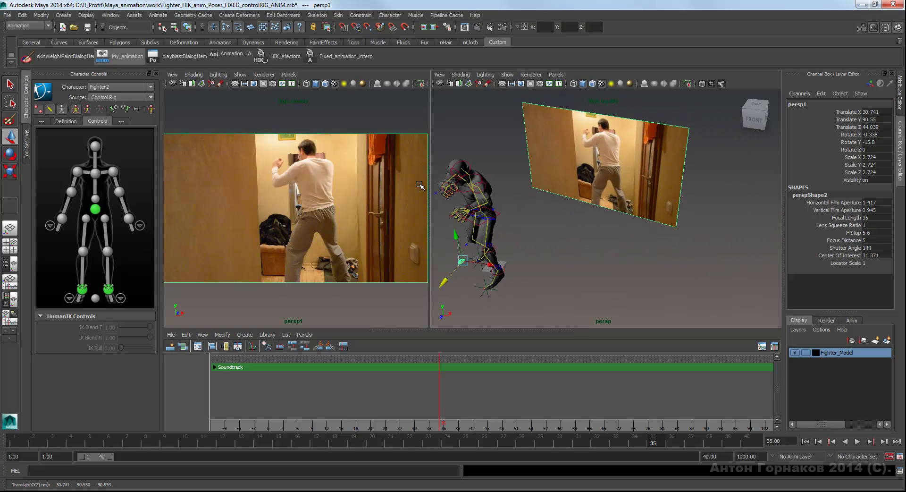
middle_drag(420, 184, 420, 185)
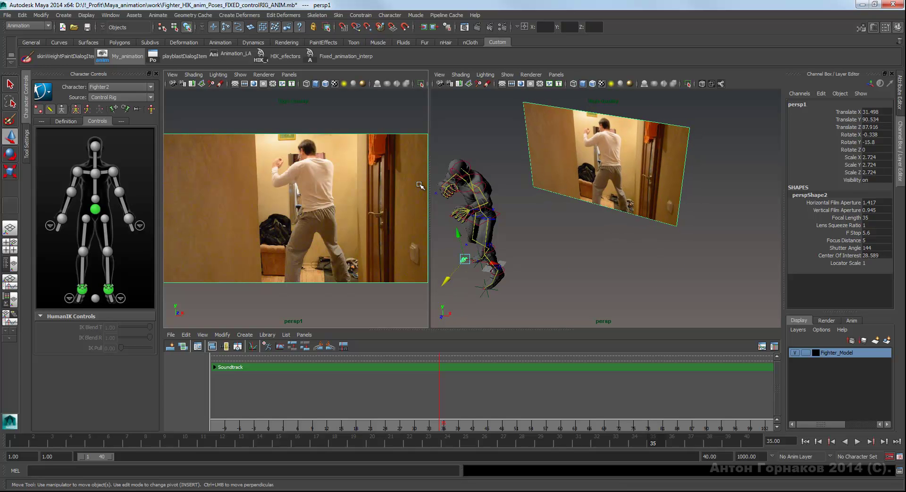
scroll(420, 184, down, 5)
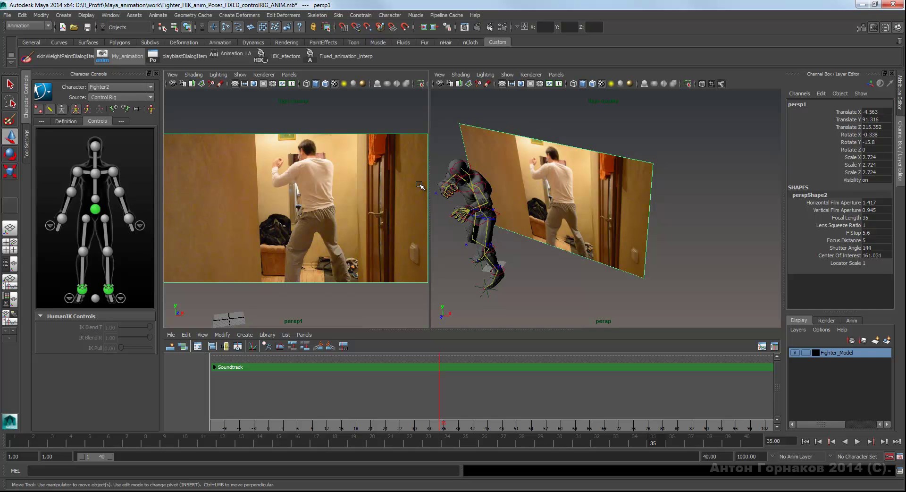
alt+drag(419, 185, 420, 186)
Scale the persp1 camera up to 3.621 and select its reference image plane.
key(w)
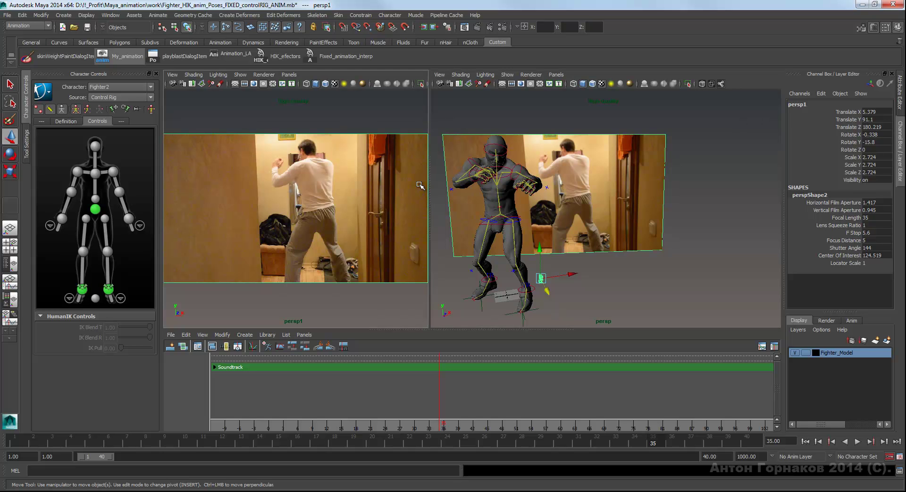
alt+drag(419, 185, 420, 185)
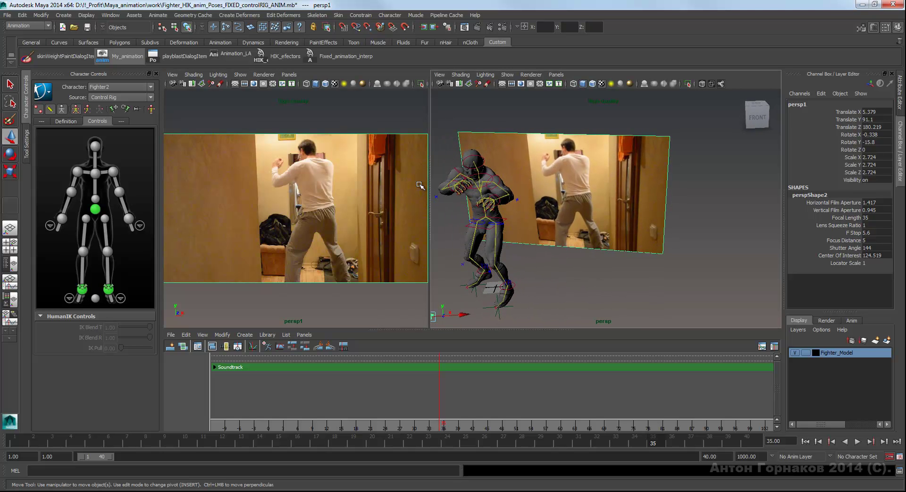
key(r)
key(f)
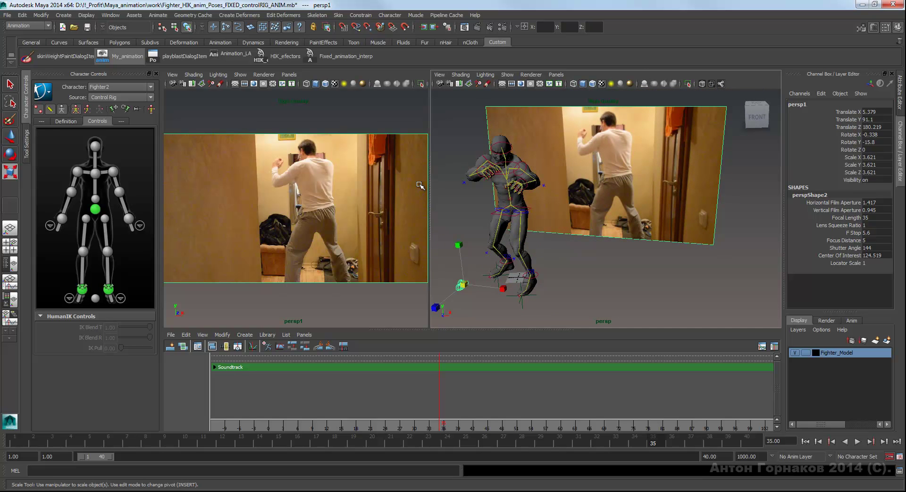
click(421, 186)
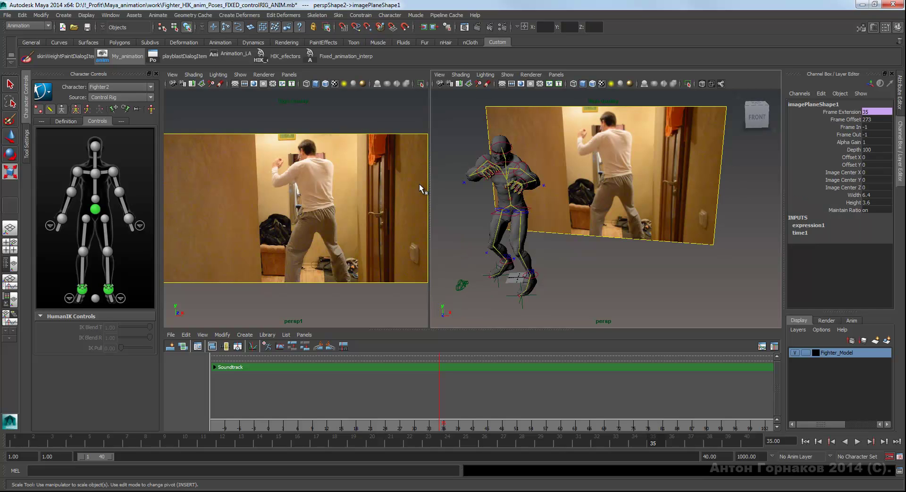
Set the persp1 image plane's Frame Offset to 52 and check it against playback.
key(ctrl+a)
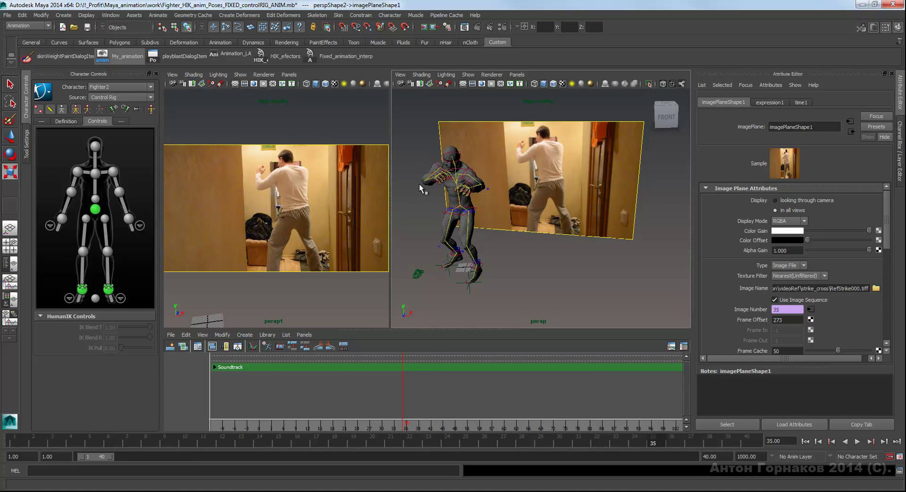
key(alt+v)
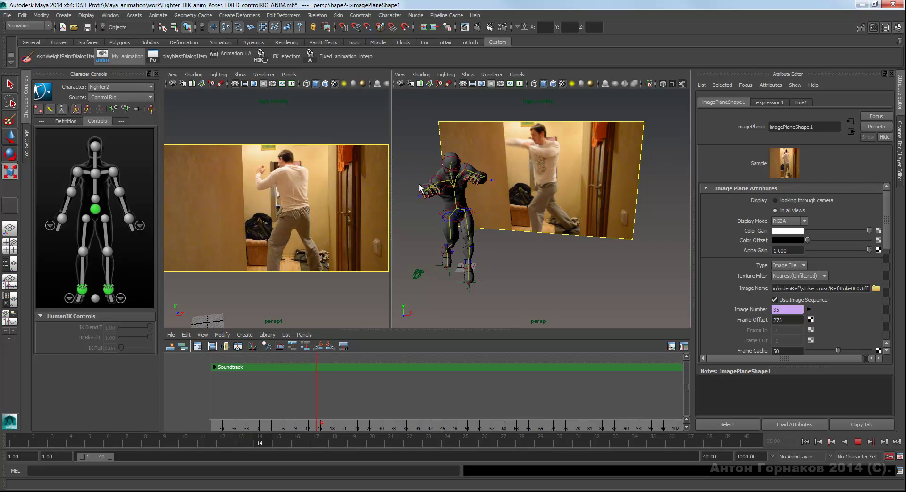
key(alt+v)
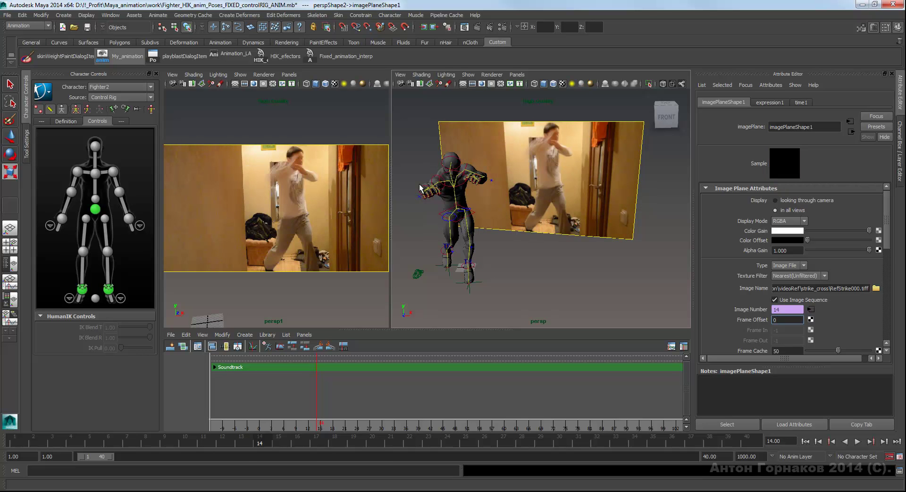
text(0)
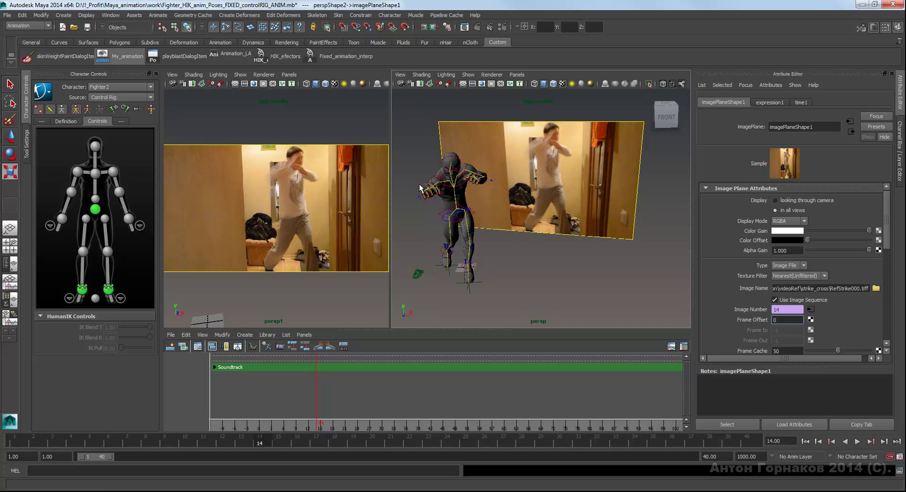
key(Return)
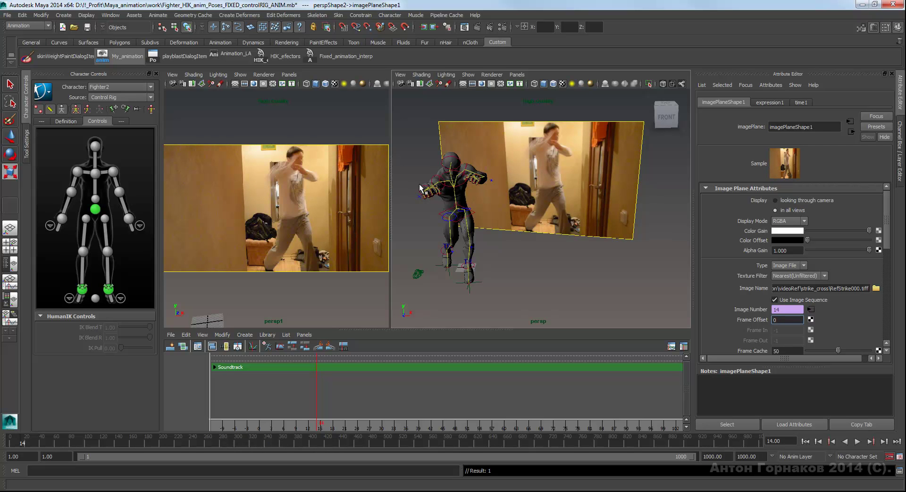
key(alt+v)
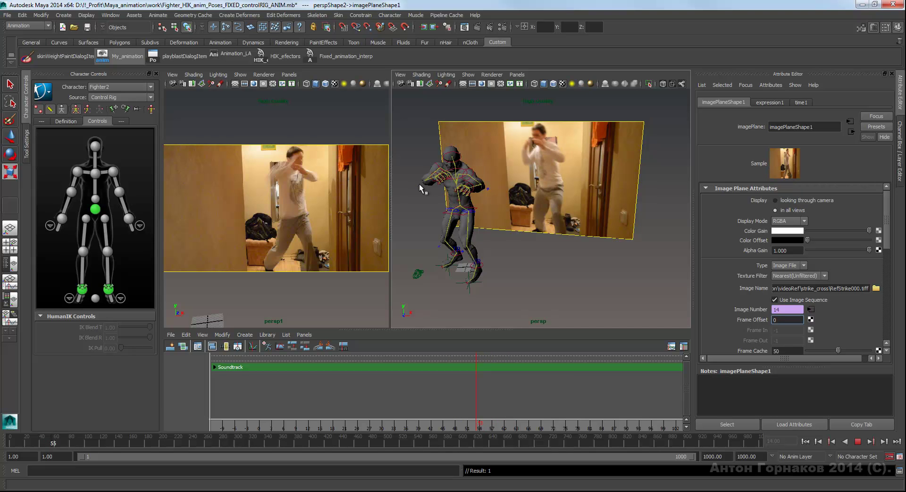
key(Escape)
key(r)
text(52)
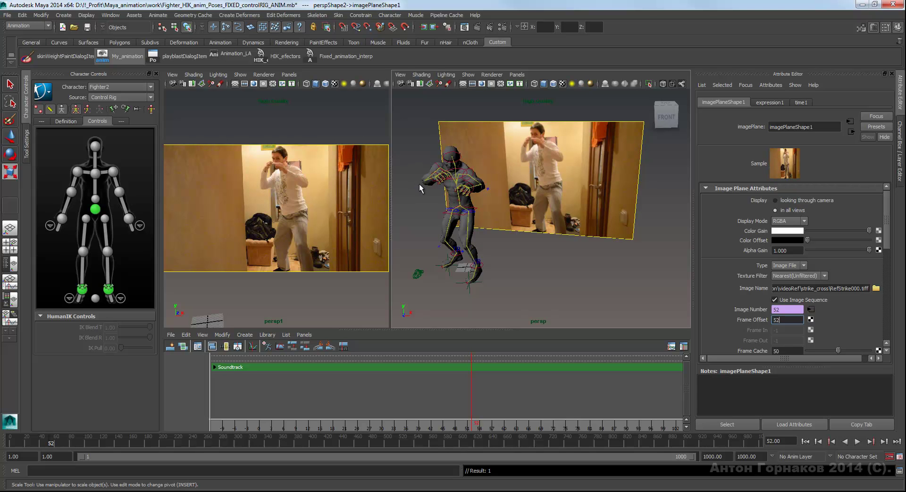
key(Return)
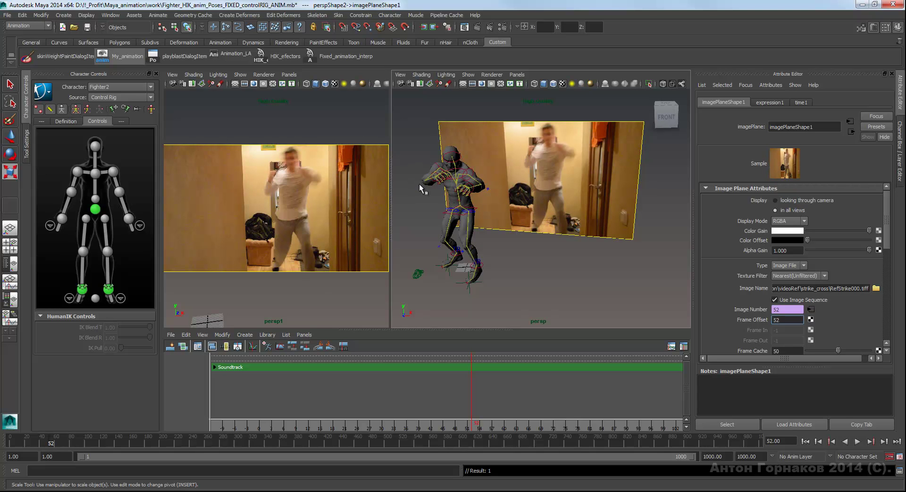
key(alt+shift+v)
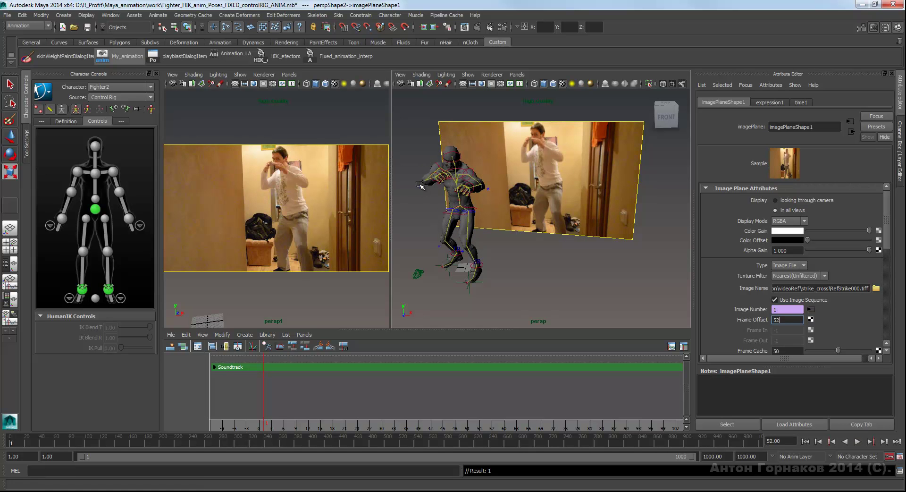
End playback at frame 35, stop at frame 18, and select the Fighter2 hips effector.
alt+drag(420, 185, 422, 188)
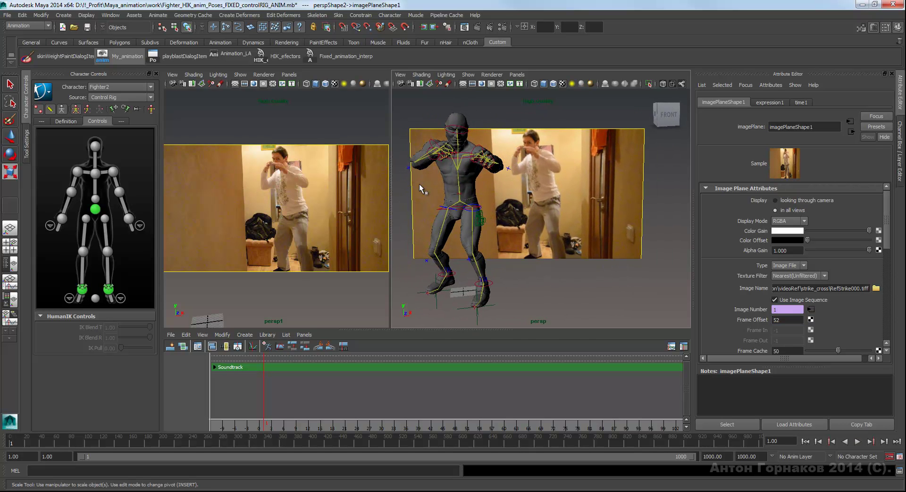
key(alt+v)
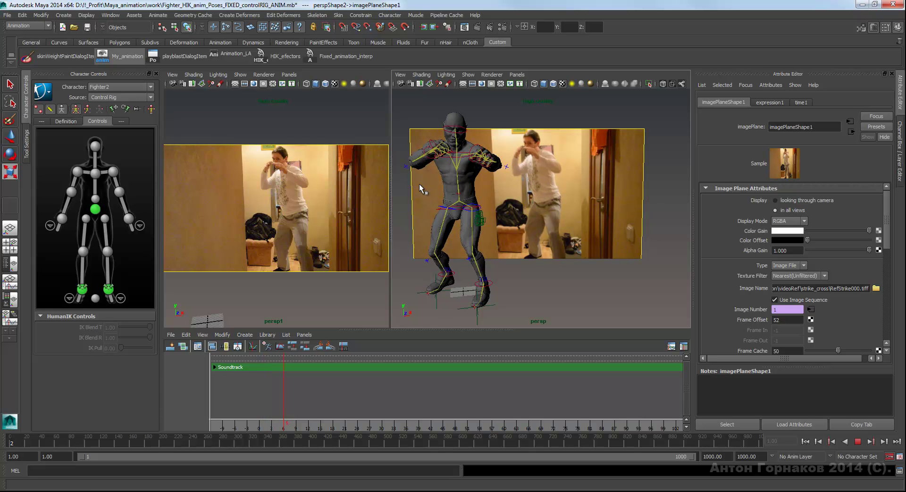
key(Escape)
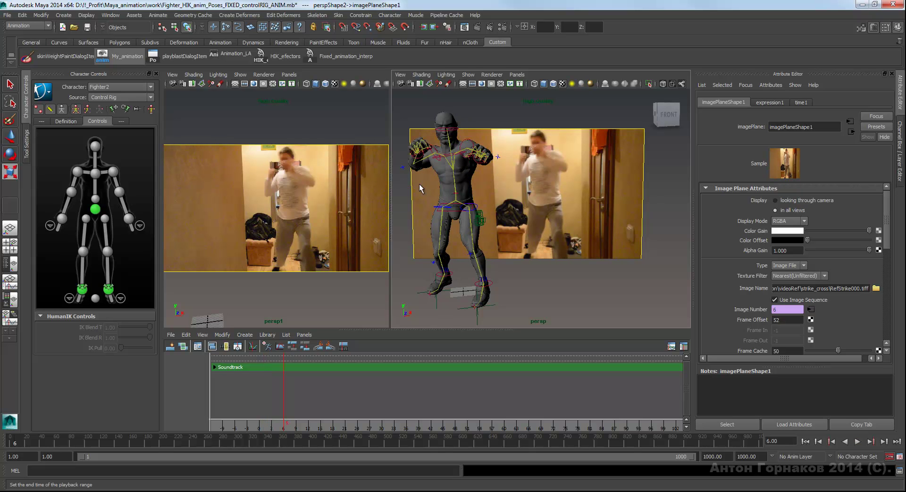
text(35)
key(Return)
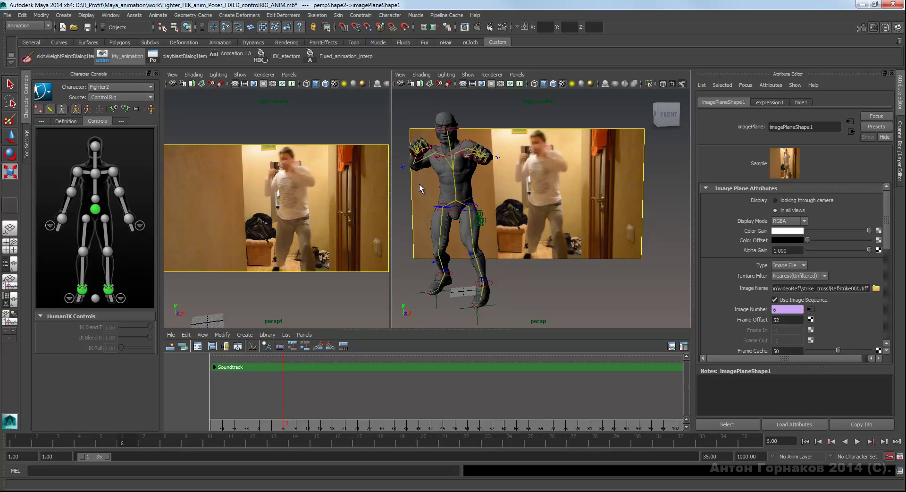
key(alt+v)
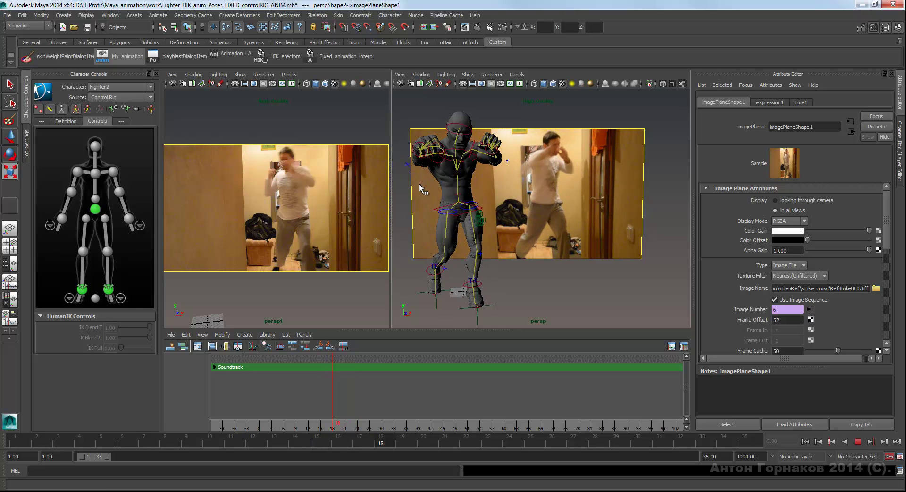
key(Escape)
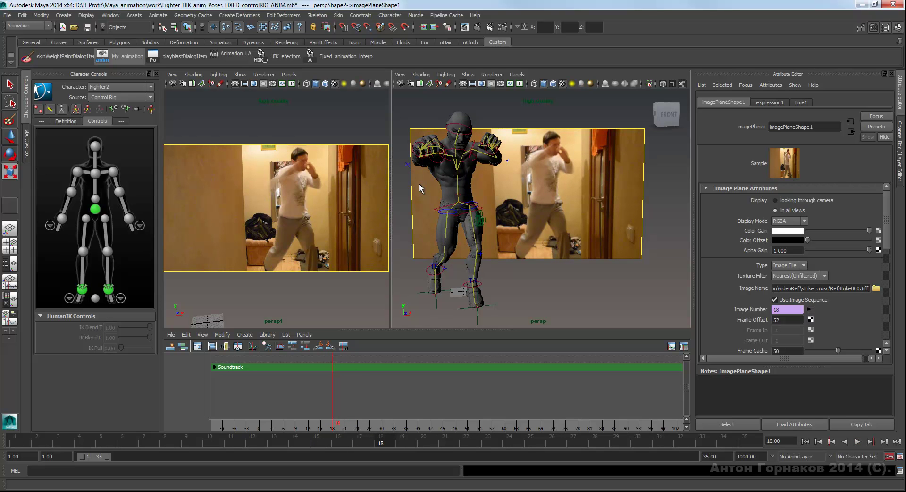
alt+drag(423, 190, 420, 186)
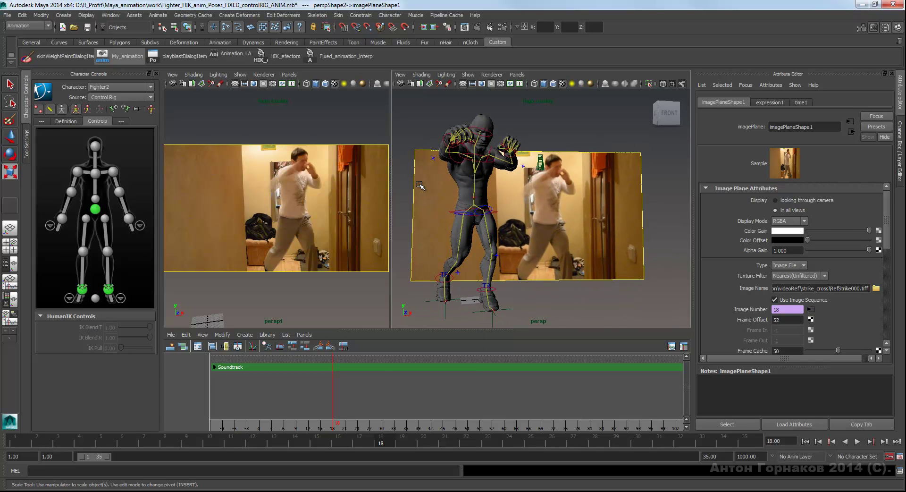
key(ctrl+z)
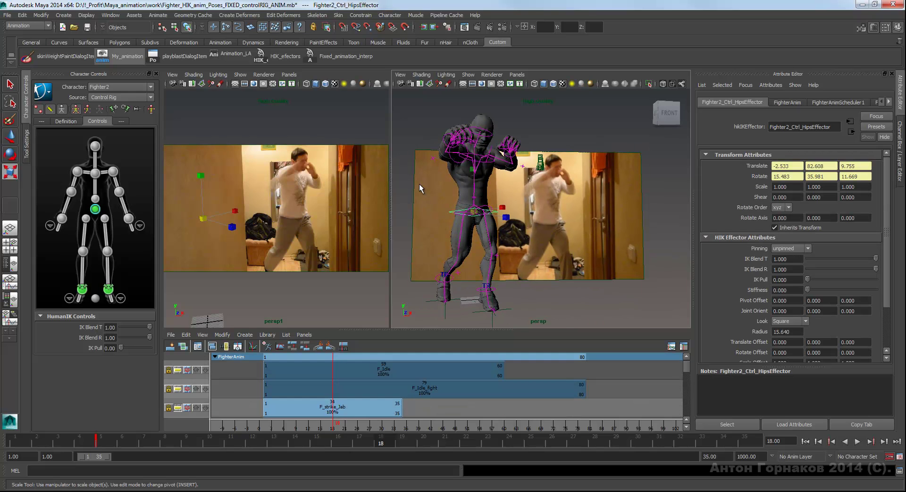
Switch on Activate Keys for the F_strike_Jab clip in Trax.
right_click(422, 189)
key(Down)
key(Down)
key(Down)
key(Down)
key(Down)
key(Down)
key(Down)
key(Down)
key(Down)
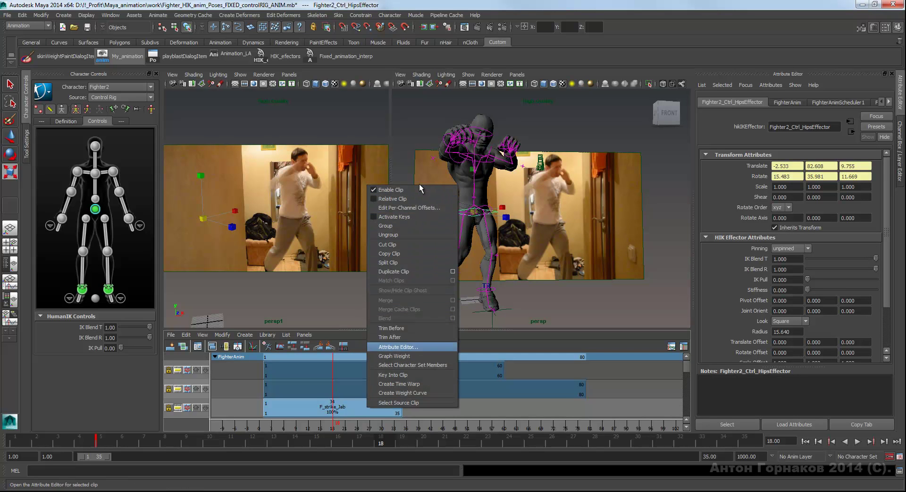
key(Down)
key(Down)
key(Down)
key(Up)
key(Up)
key(Up)
key(Up)
key(Up)
key(Up)
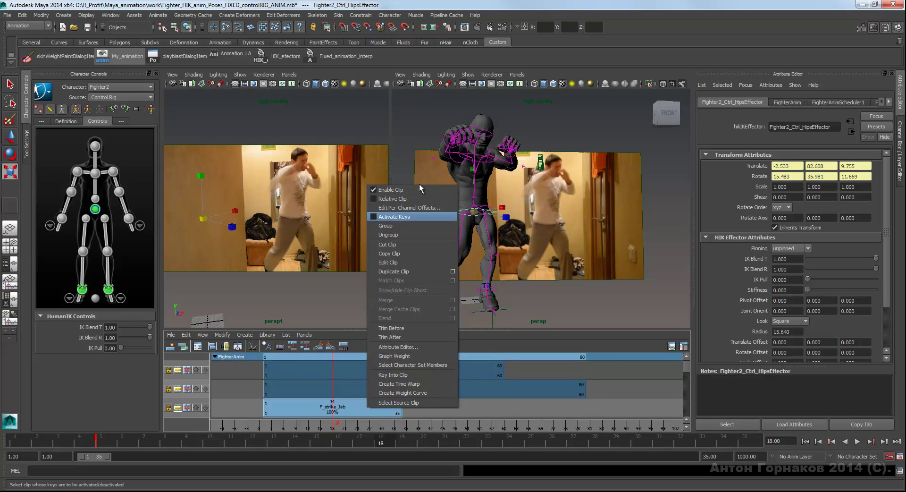
key(Return)
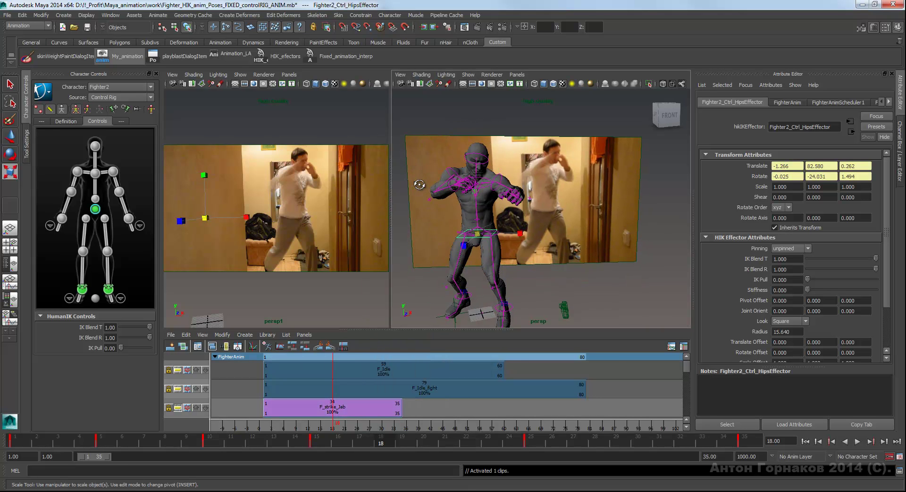
Play the jab from a side view, stopping at frame 20 and stepping to frame 21.
key(r)
key(alt+v)
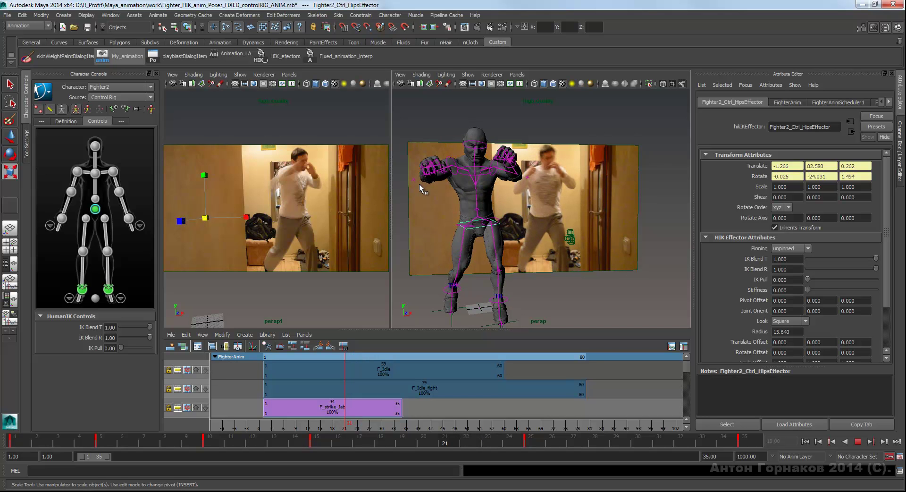
key(alt+v)
alt+drag(420, 185, 422, 189)
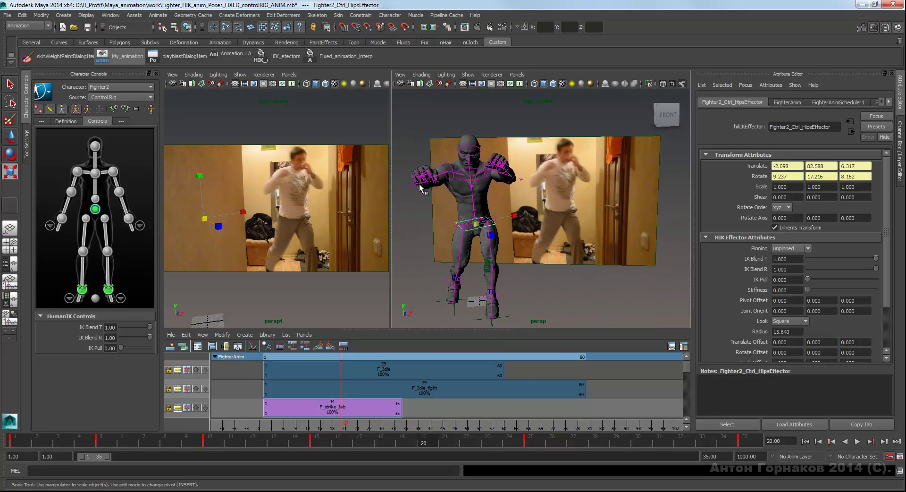
key(alt+v)
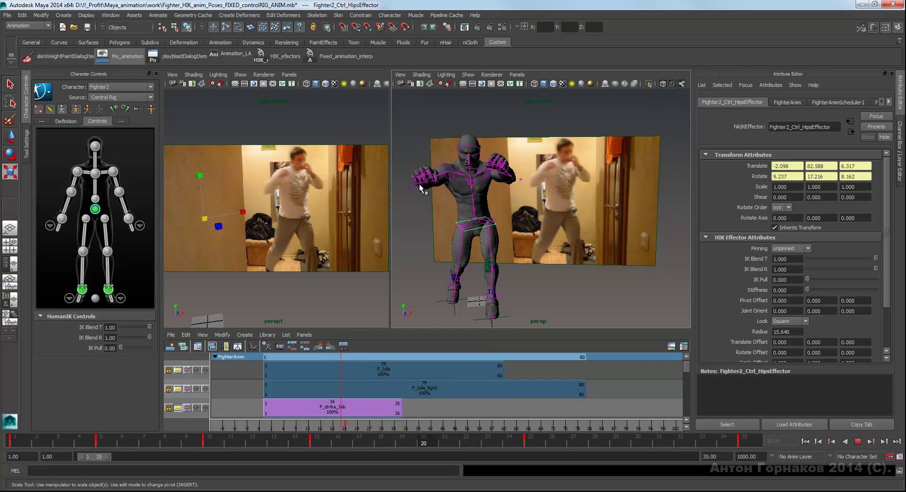
key(alt+v)
key(alt+period)
key(alt+period)
alt+drag(419, 184, 421, 189)
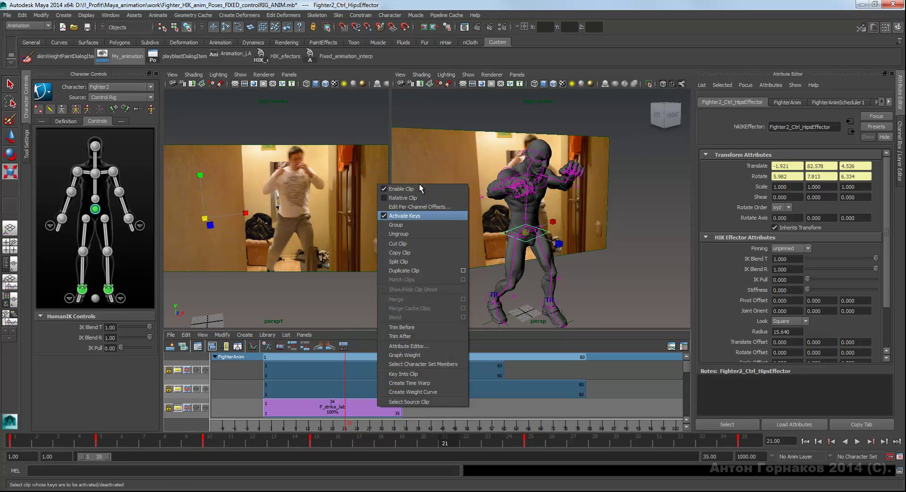
Turn off the F_strike_Jab clip's Activate Keys and bring the view back to the front.
right_drag(422, 189, 416, 215)
alt+drag(420, 185, 419, 184)
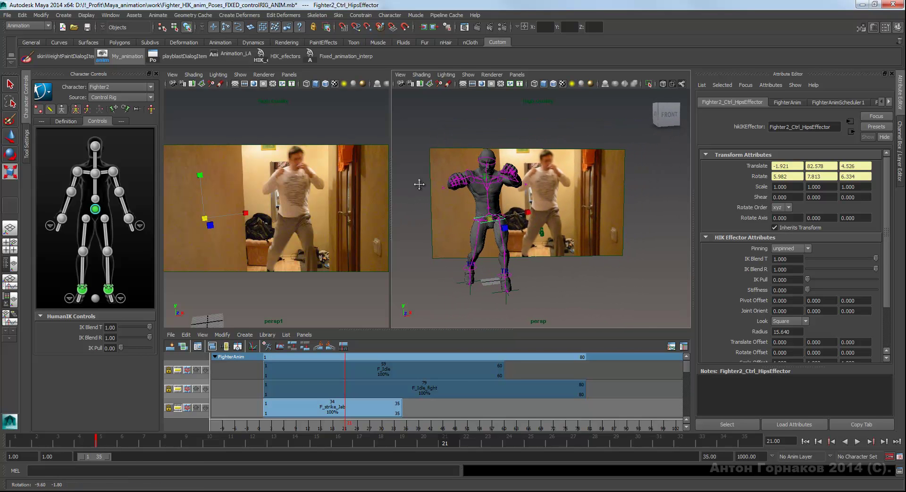
alt+middle_drag(419, 185, 419, 185)
alt+drag(420, 184, 419, 185)
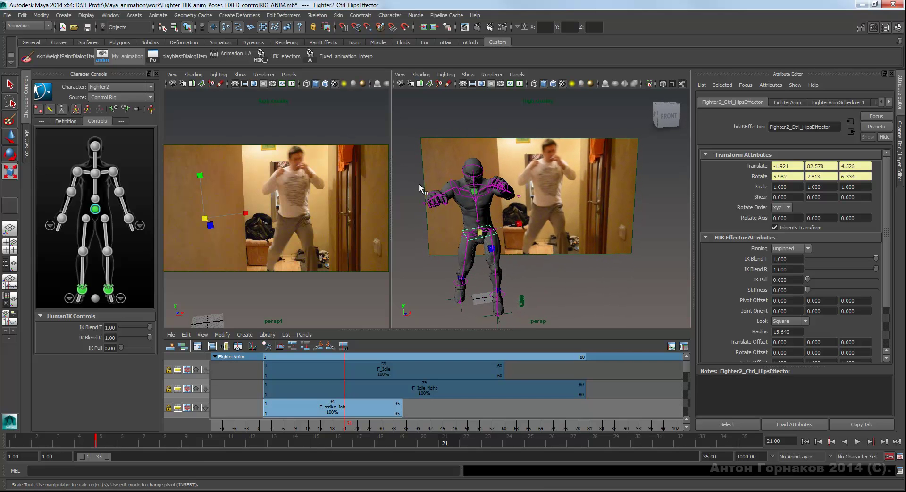
alt+drag(419, 185, 420, 184)
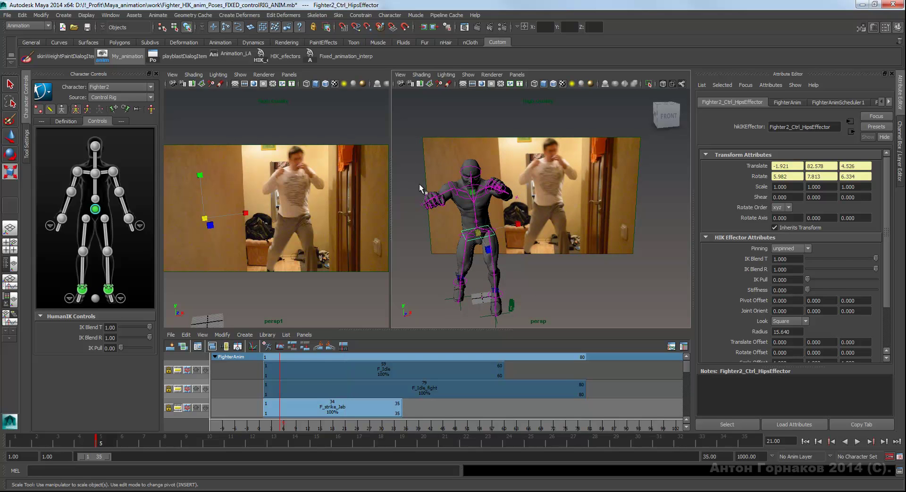
Play the animation to frame 15 and tumble around the fighter to check it.
key(alt+v)
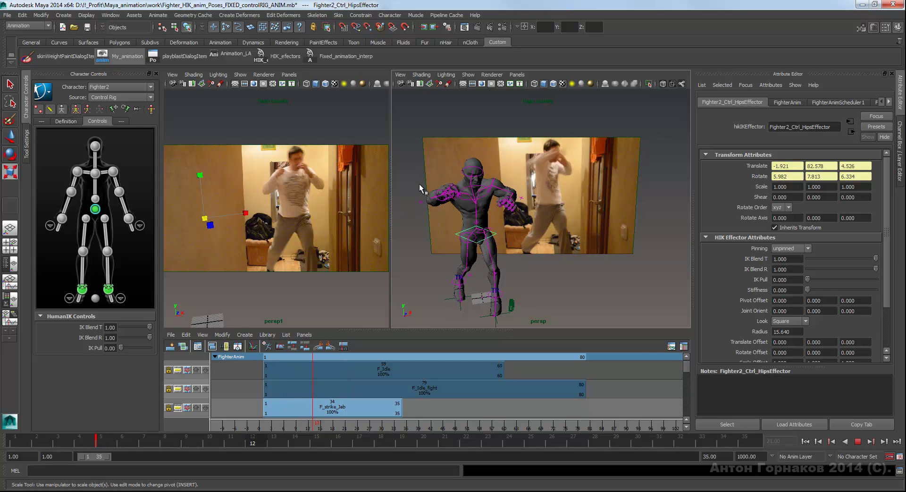
key(alt+v)
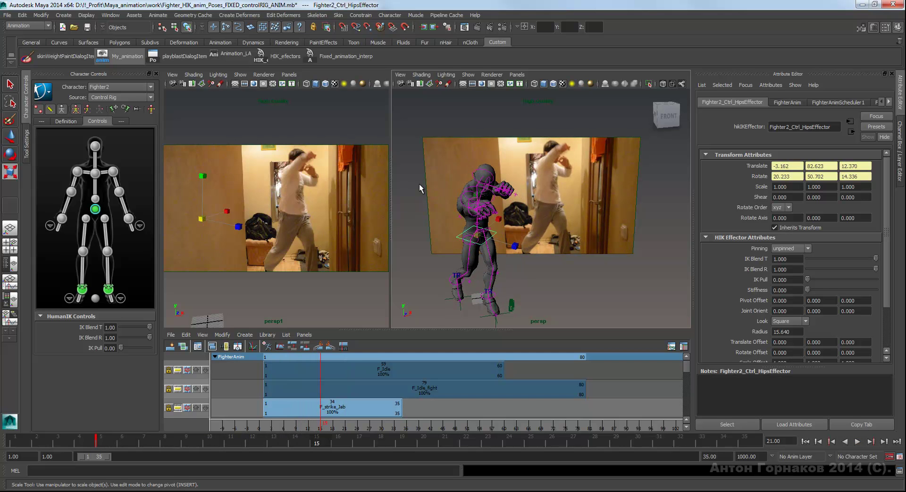
alt+middle_drag(419, 184, 421, 188)
alt+drag(419, 187, 420, 188)
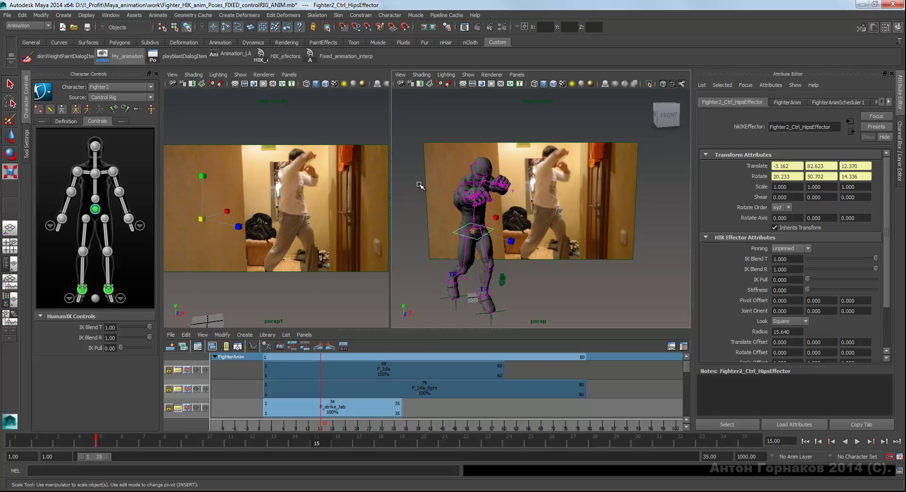
alt+drag(419, 184, 419, 184)
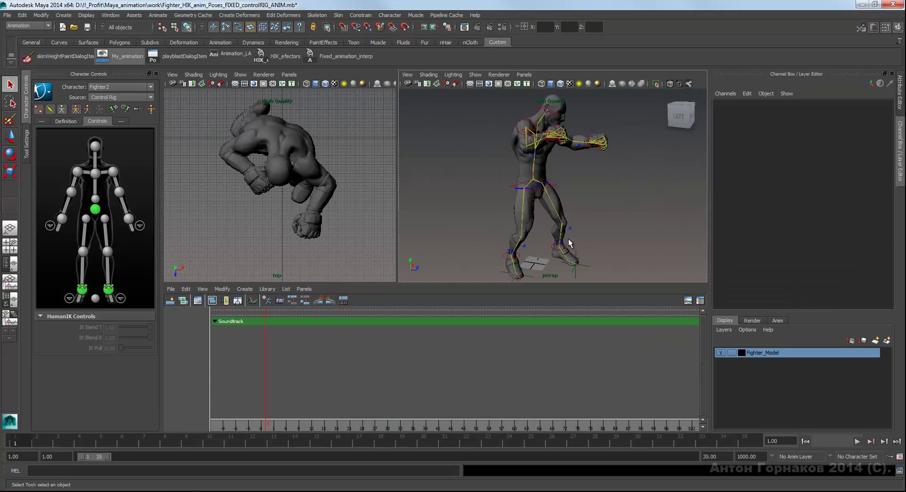
alt+drag(603, 212, 504, 261)
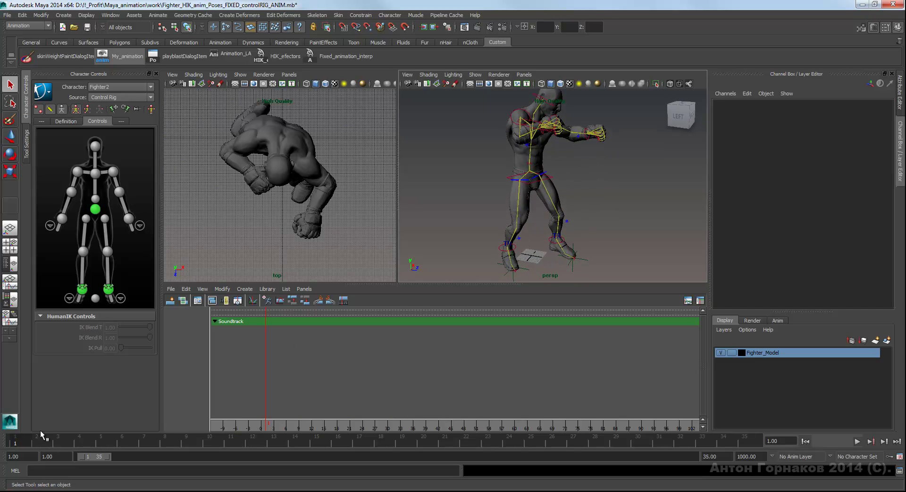
key(alt+v)
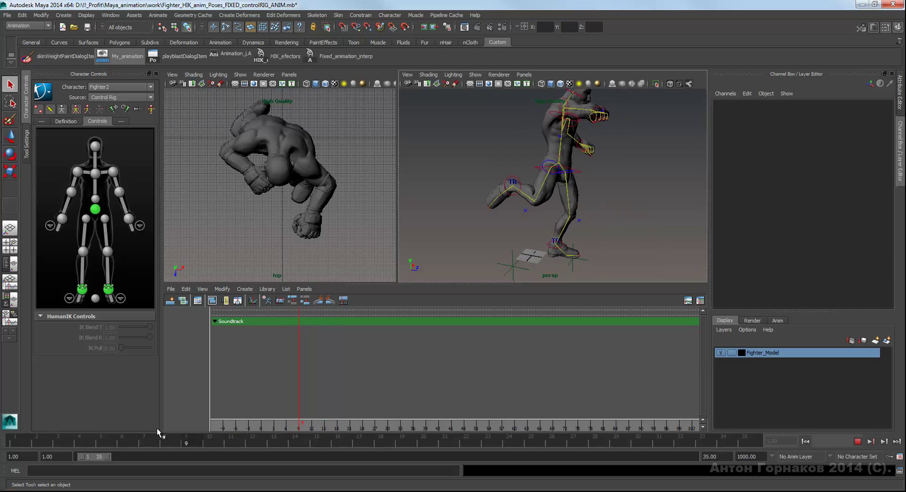
click(15, 442)
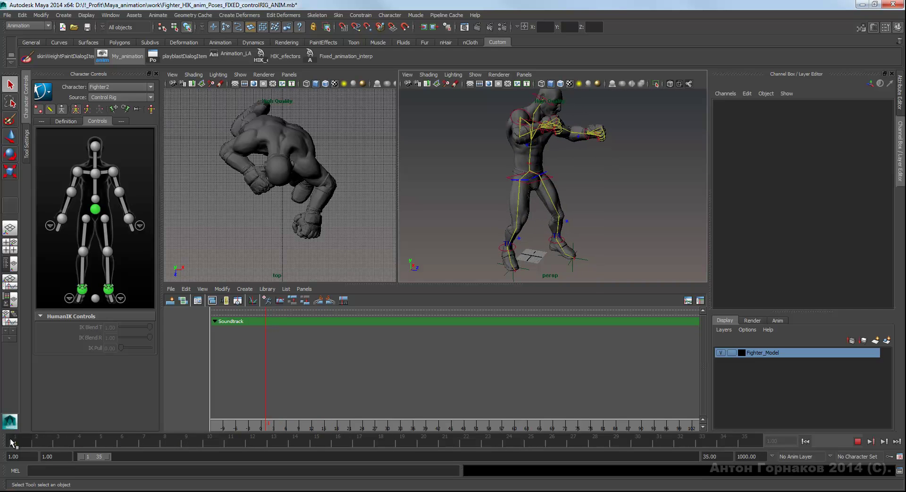
alt+drag(569, 240, 562, 245)
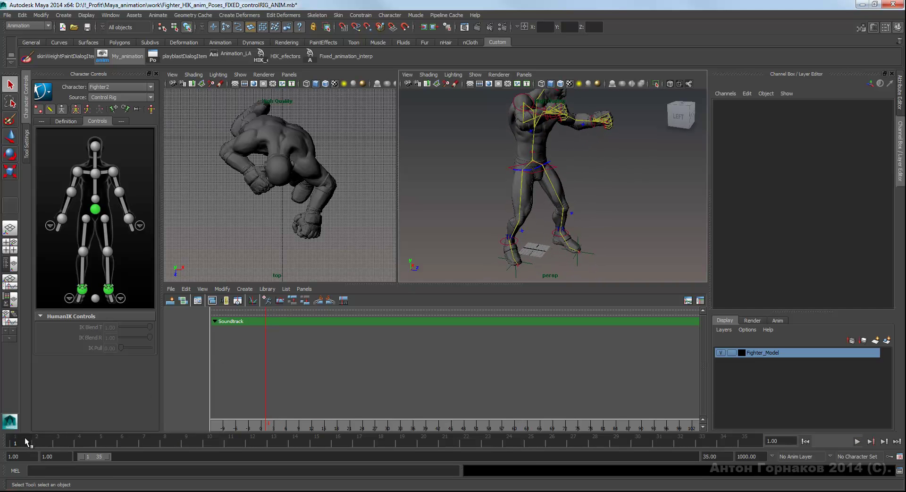
drag(25, 440, 15, 440)
alt+drag(595, 215, 561, 220)
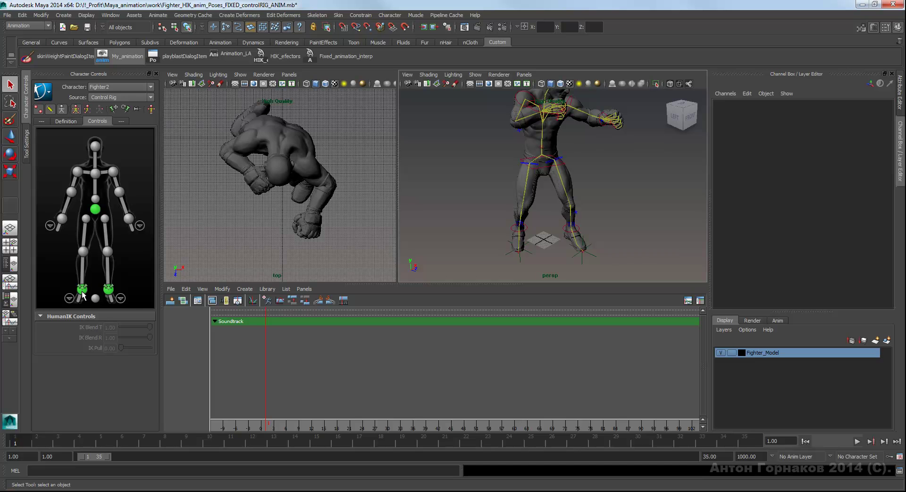
mouse_move(543, 246)
alt+mouse_down()
mouse_move(552, 253)
mouse_move(532, 245)
mouse_move(586, 248)
mouse_move(539, 258)
mouse_move(525, 245)
alt+mouse_up()
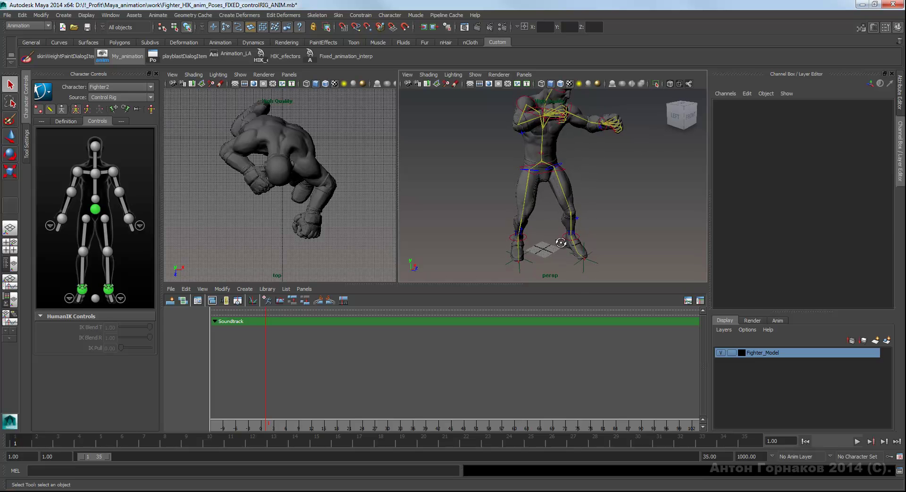
click(526, 241)
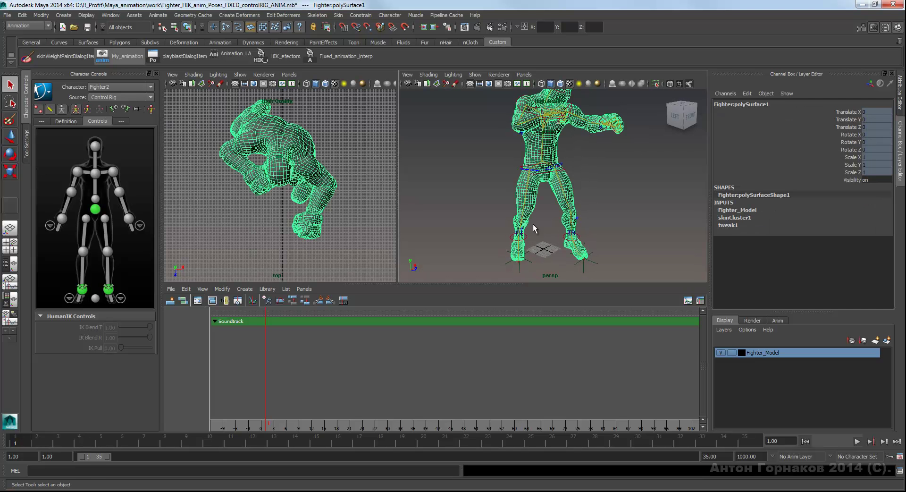
click(535, 229)
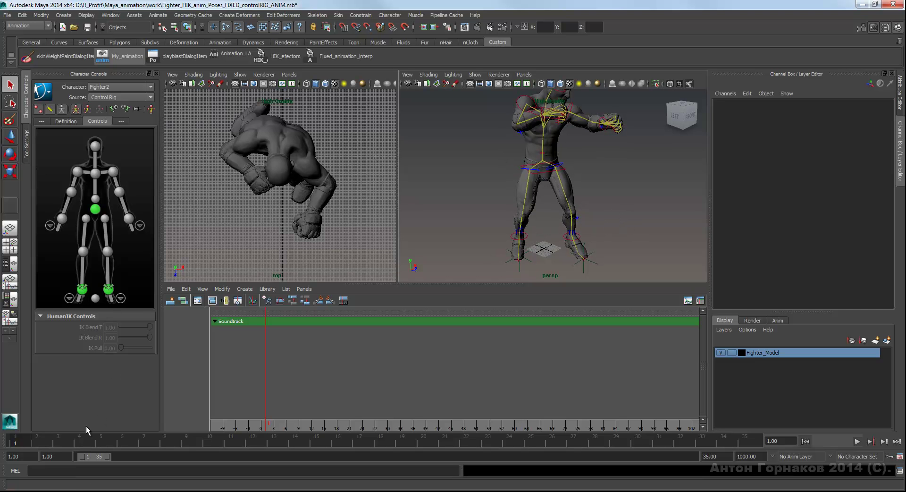
key(alt+v)
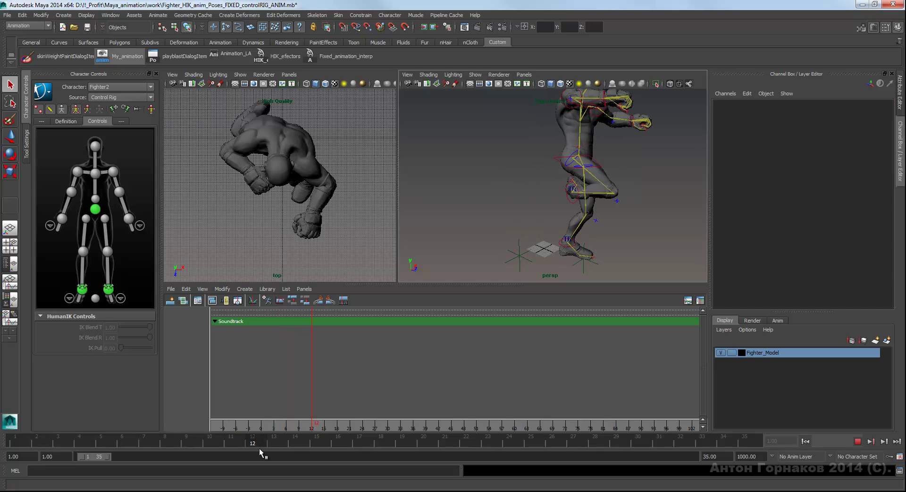
mouse_move(301, 443)
mouse_down()
mouse_move(231, 436)
mouse_move(416, 432)
mouse_move(259, 435)
mouse_up()
mouse_move(202, 436)
mouse_down()
mouse_move(142, 437)
mouse_move(272, 443)
mouse_move(177, 449)
mouse_up()
mouse_move(580, 210)
alt+mouse_down()
mouse_move(561, 197)
mouse_move(575, 218)
mouse_move(612, 218)
mouse_move(642, 204)
mouse_move(589, 211)
mouse_move(591, 228)
mouse_move(572, 230)
alt+mouse_up()
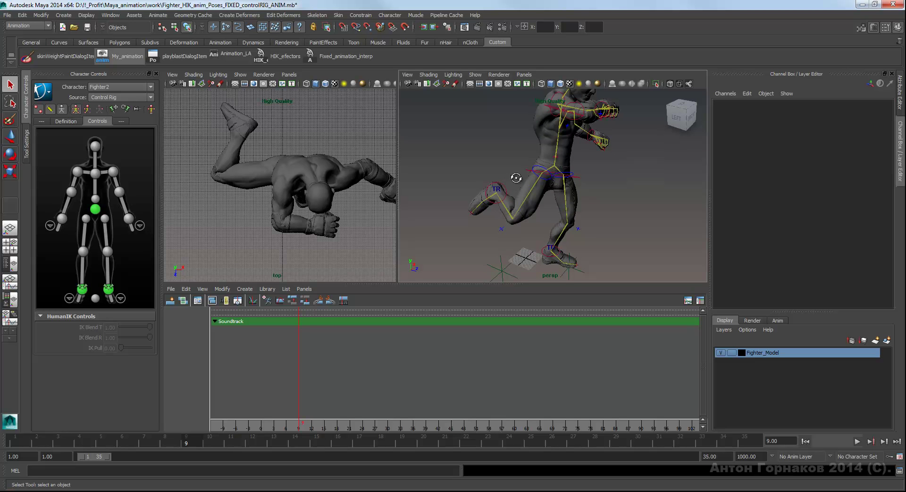
alt+drag(517, 179, 536, 227)
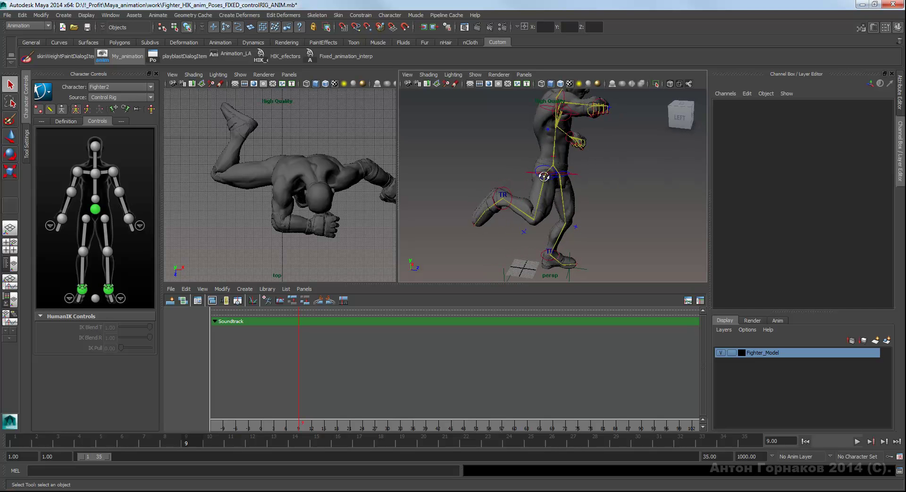
alt+drag(544, 176, 571, 179)
mouse_move(196, 442)
mouse_down()
mouse_move(374, 444)
mouse_move(15, 443)
mouse_up()
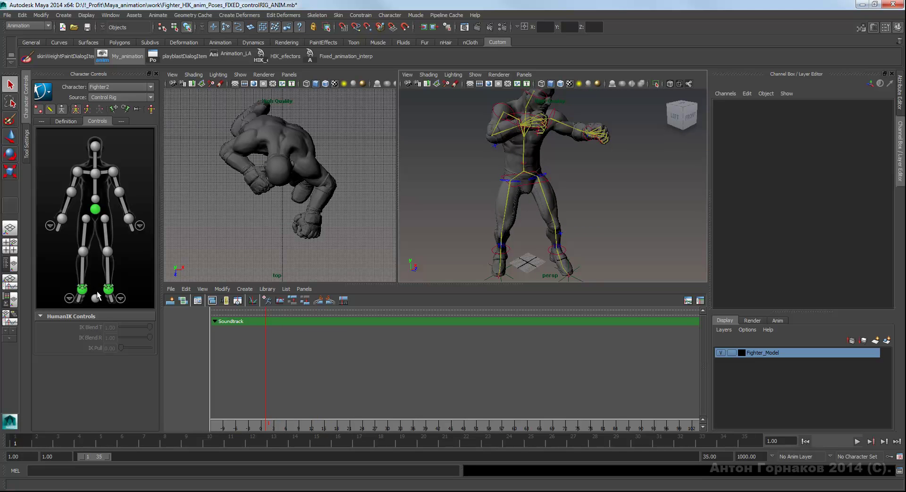
Drop the right ankle effector's IK Blend T to 0 and replay the animation from frame 1.
click(496, 254)
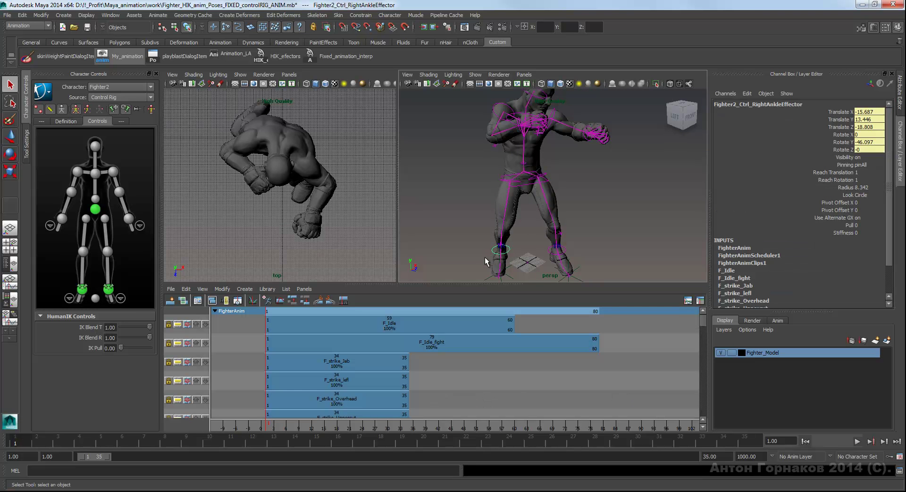
alt+middle_drag(467, 240, 479, 225)
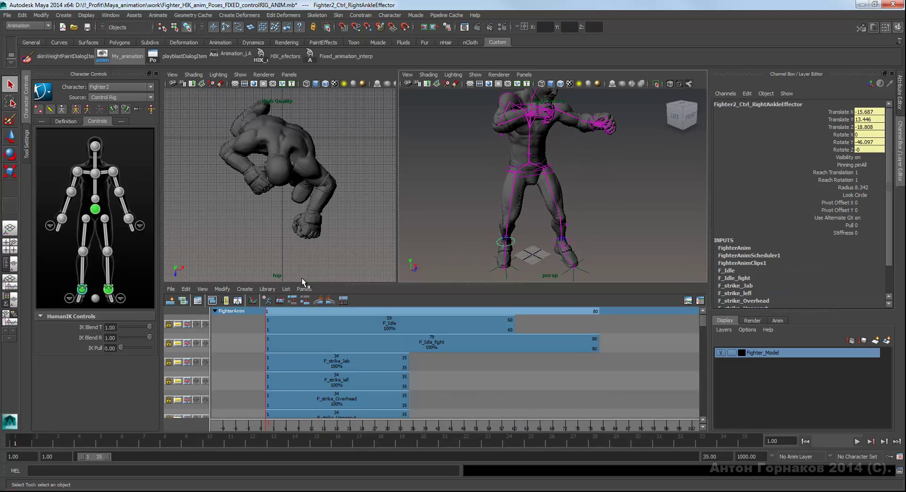
drag(148, 327, 121, 327)
scroll(345, 327, down, 3)
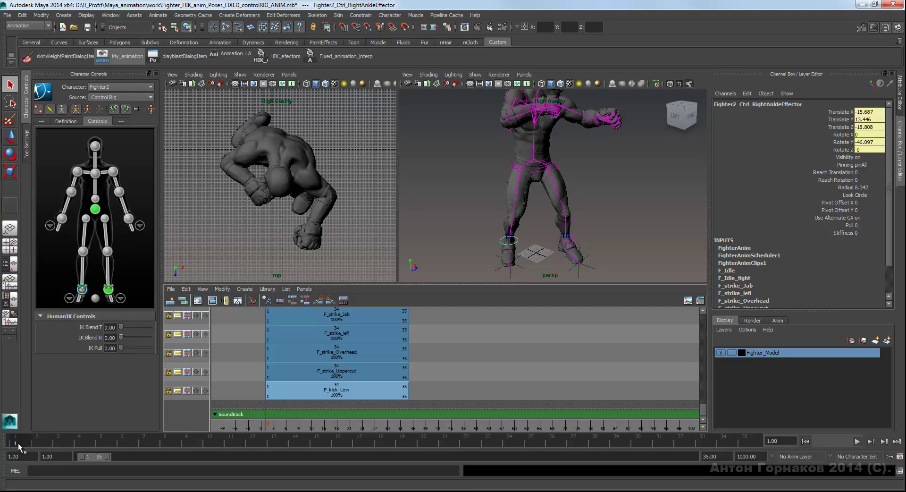
key(alt+v)
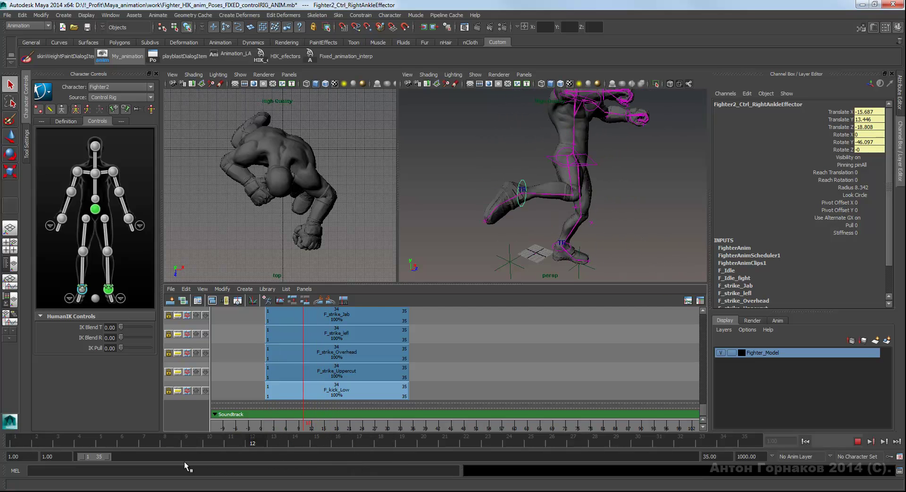
click(15, 442)
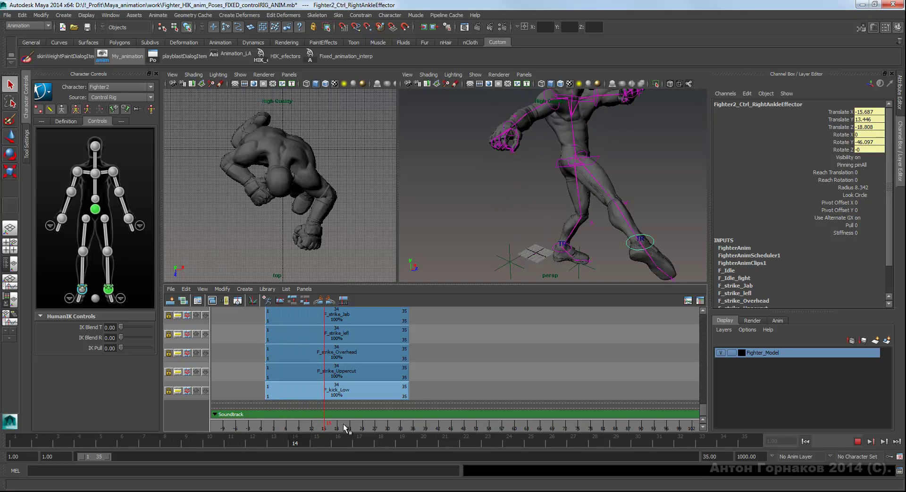
drag(35, 443, 7, 443)
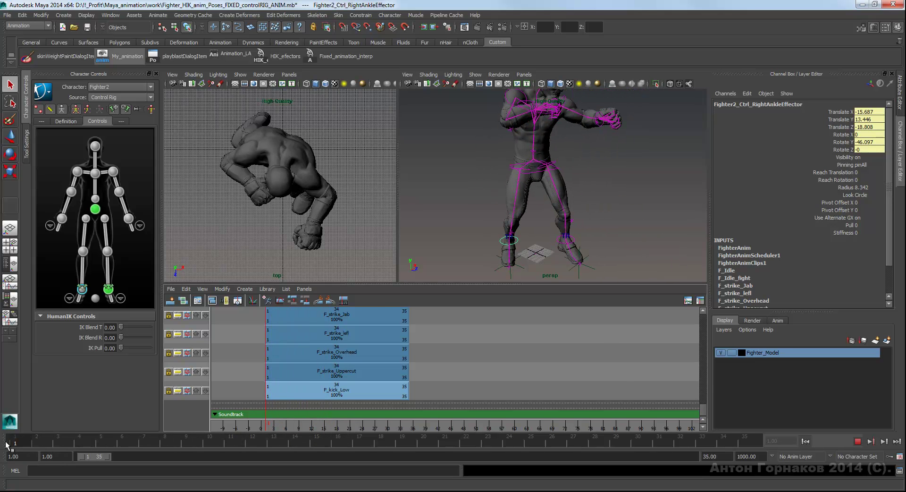
Disable F_kick_Low, enable F_strike_Jab, and play the jab to frame 28 before returning to frame 1.
right_click(293, 390)
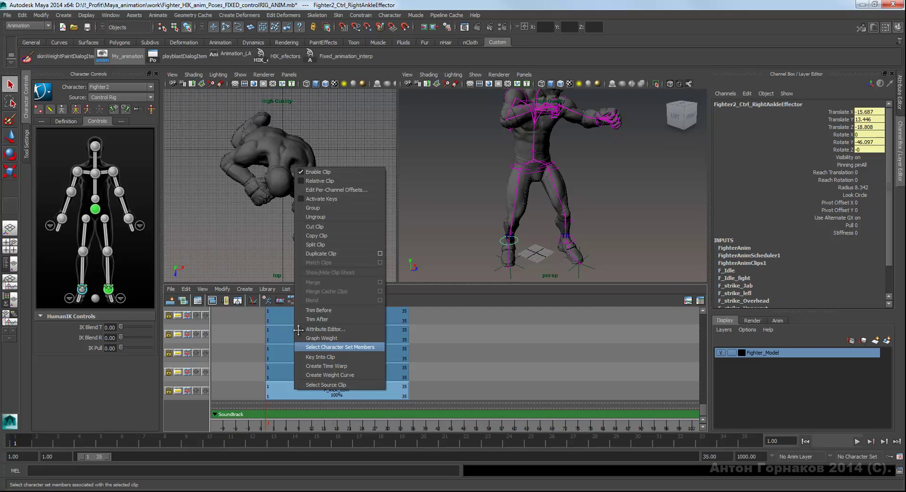
click(305, 173)
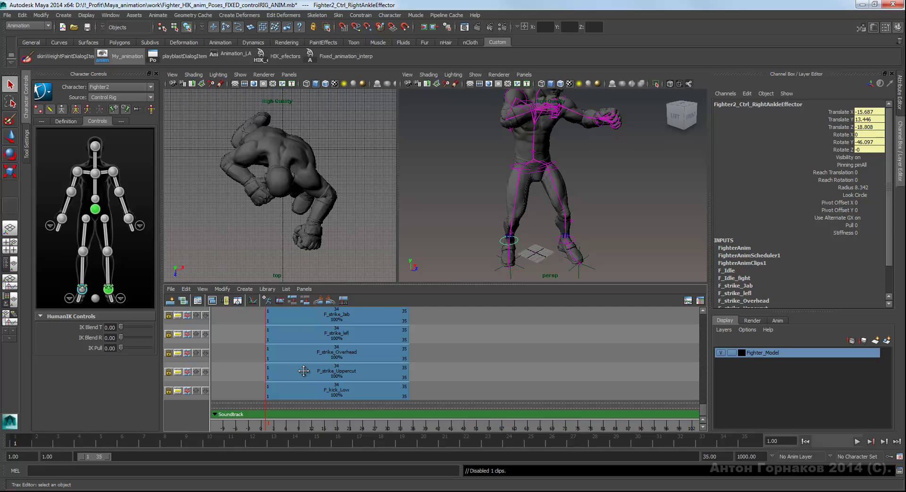
drag(704, 407, 703, 331)
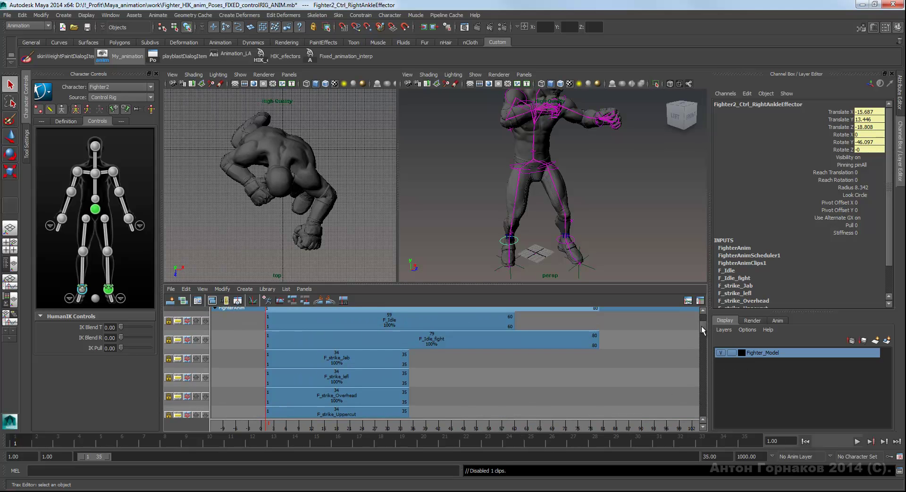
right_click(357, 359)
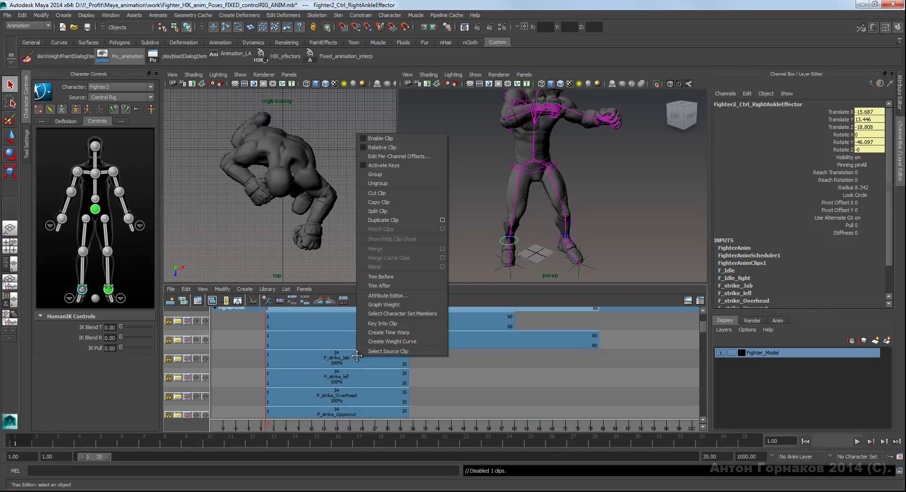
click(377, 138)
key(alt+v)
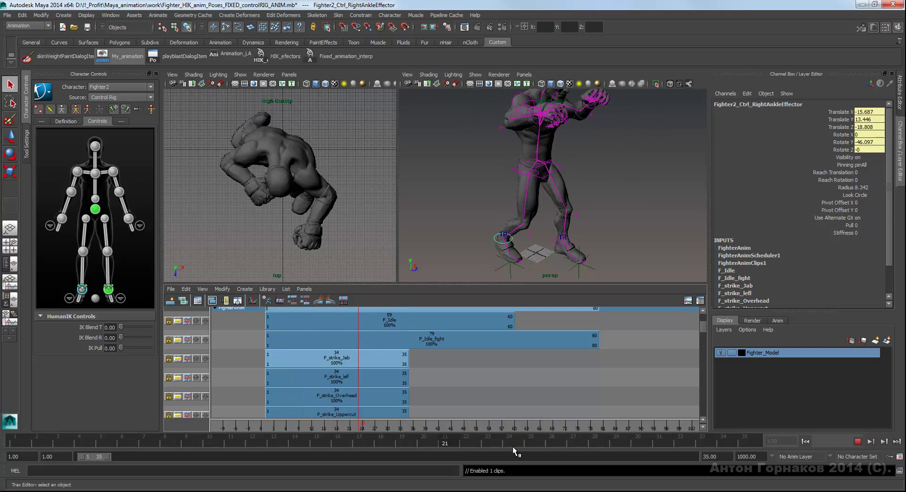
click(592, 443)
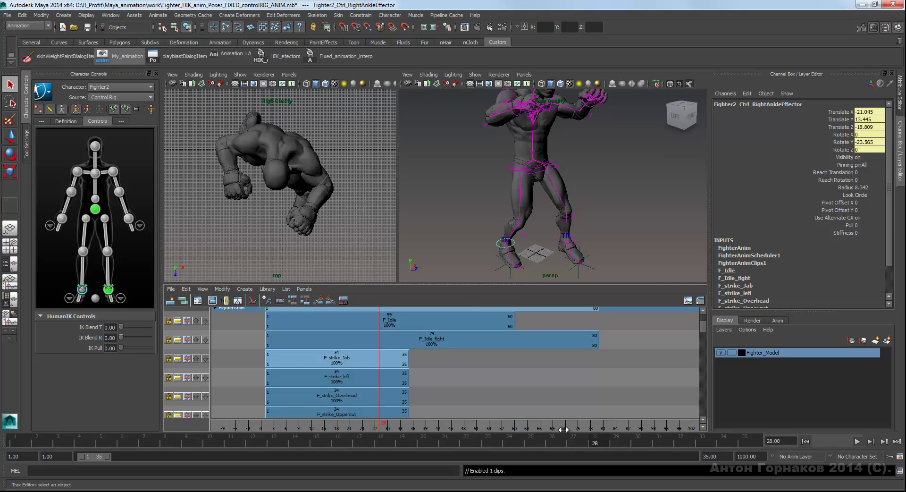
drag(40, 441, 16, 442)
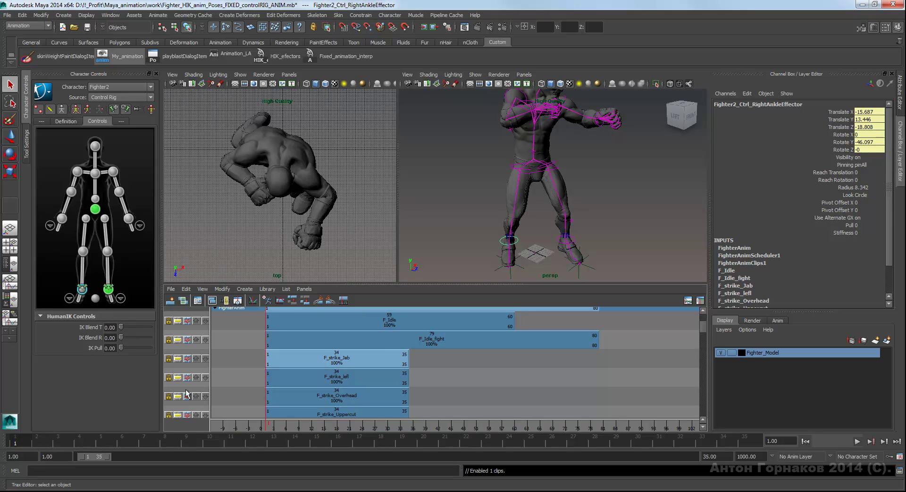
Reposition the right ankle effector, set IK Blend T and R to 1, and play back.
drag(577, 242, 572, 242)
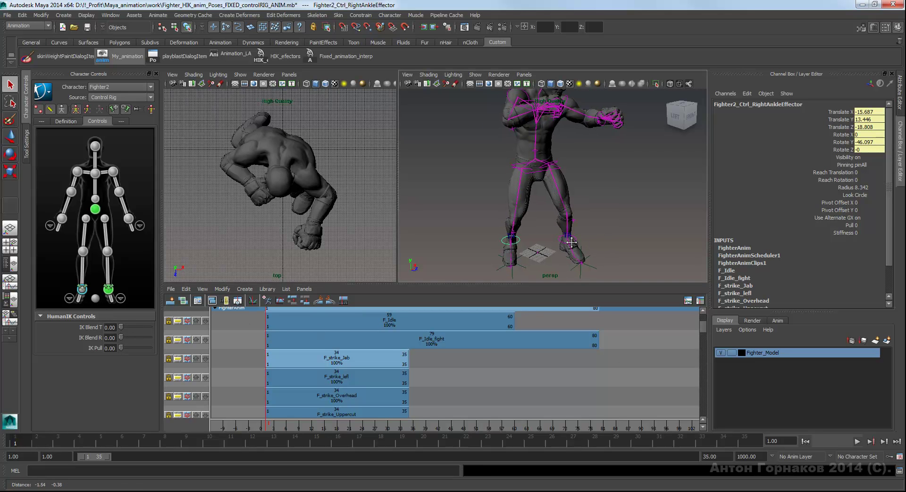
click(153, 328)
drag(149, 338, 160, 339)
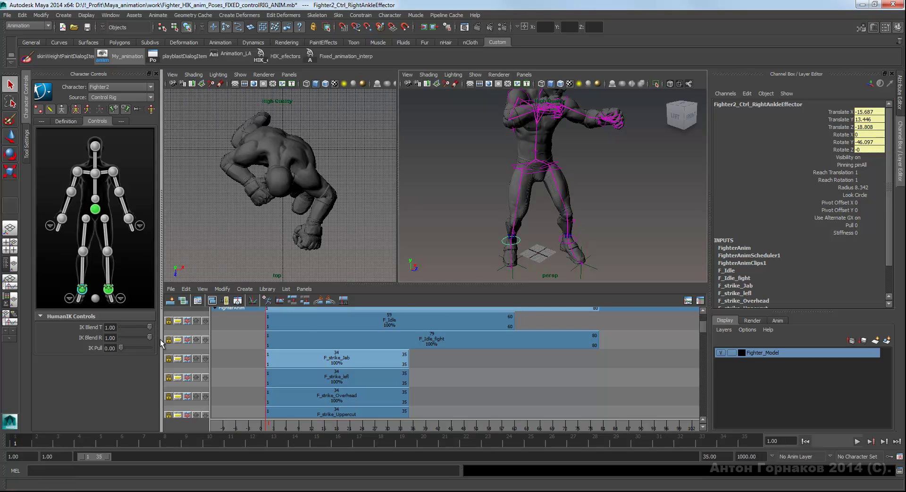
key(alt+v)
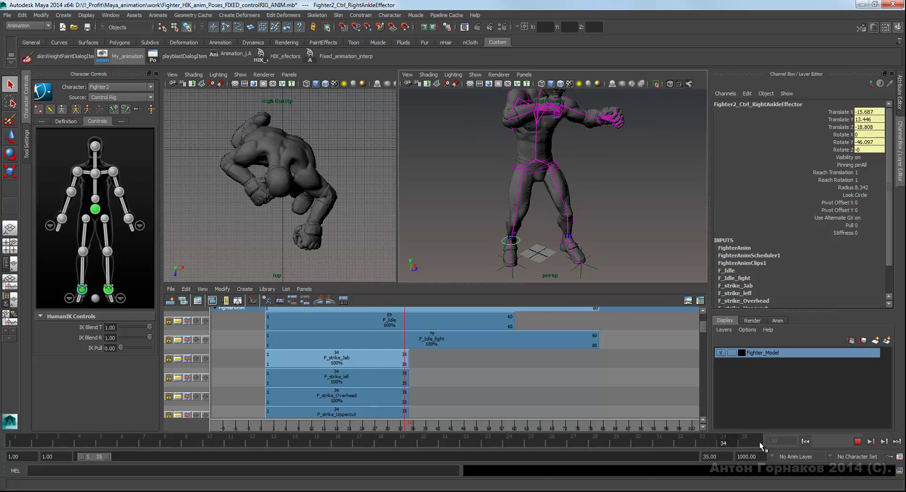
Disable F_strike_Jab, re-enable F_kick_Low, and play the kick, scrubbing back to frame 11.
right_click(353, 356)
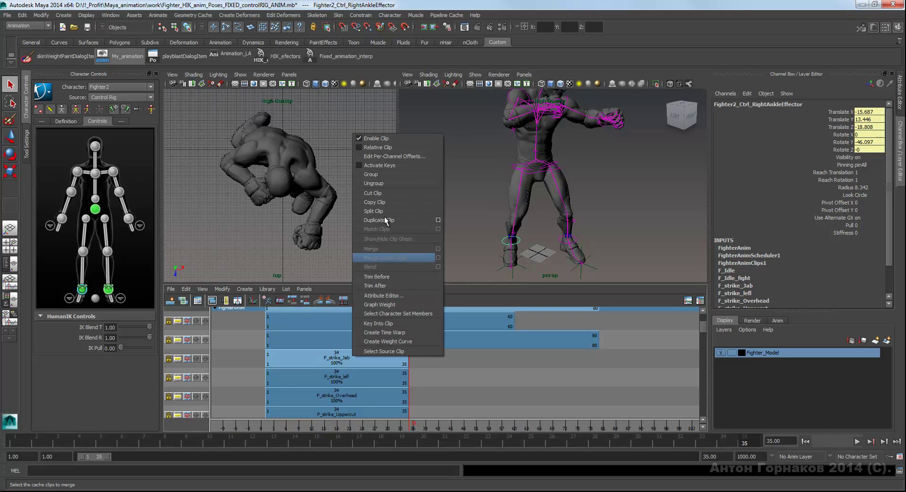
click(378, 138)
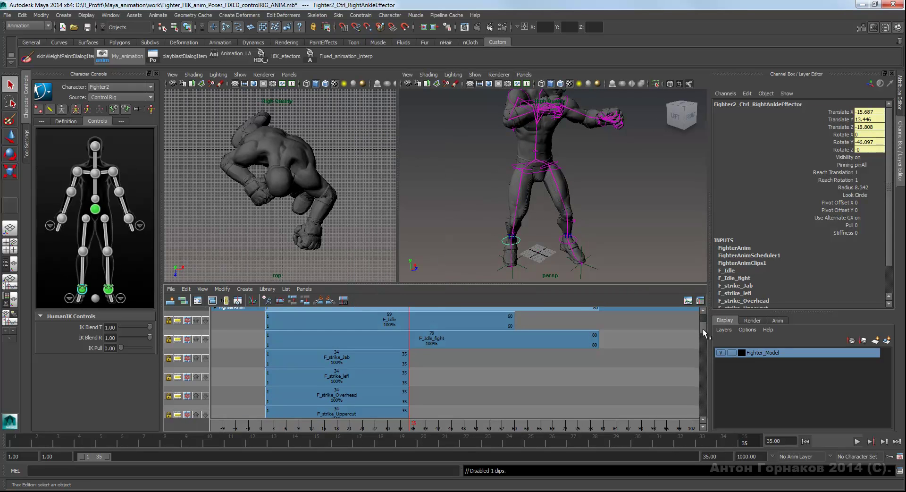
drag(704, 329, 704, 402)
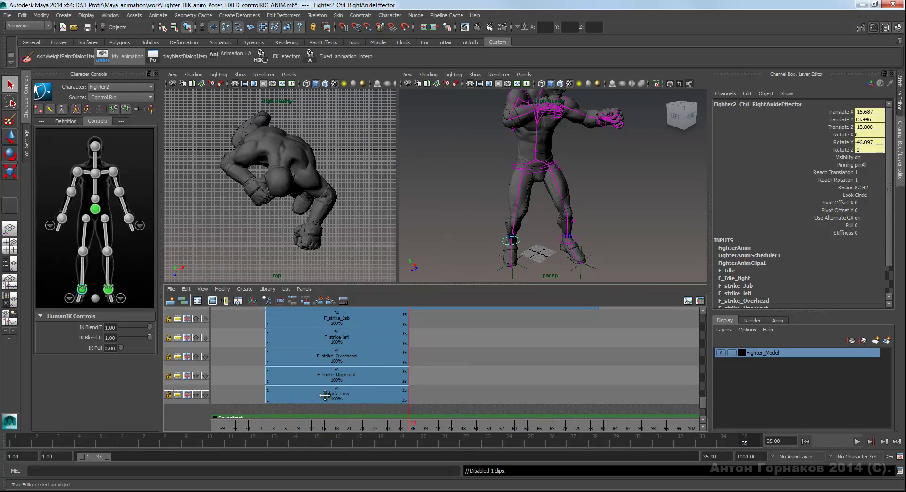
right_click(329, 397)
click(351, 180)
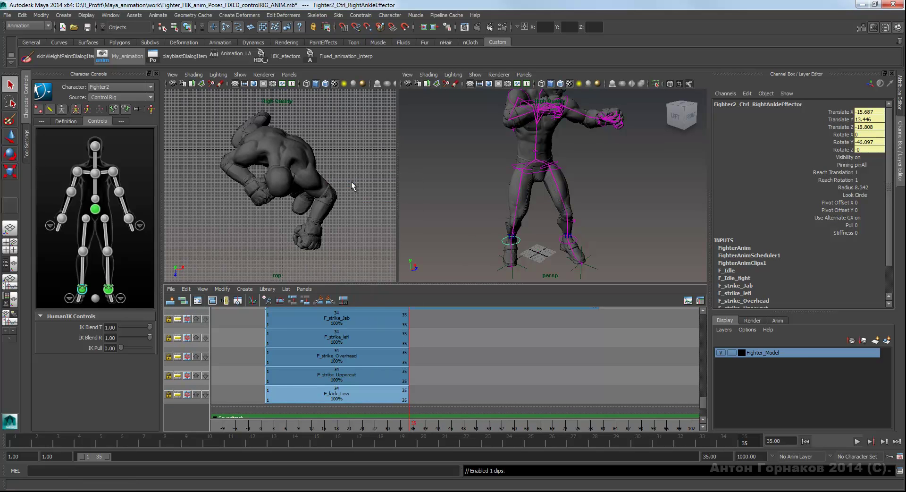
key(alt+v)
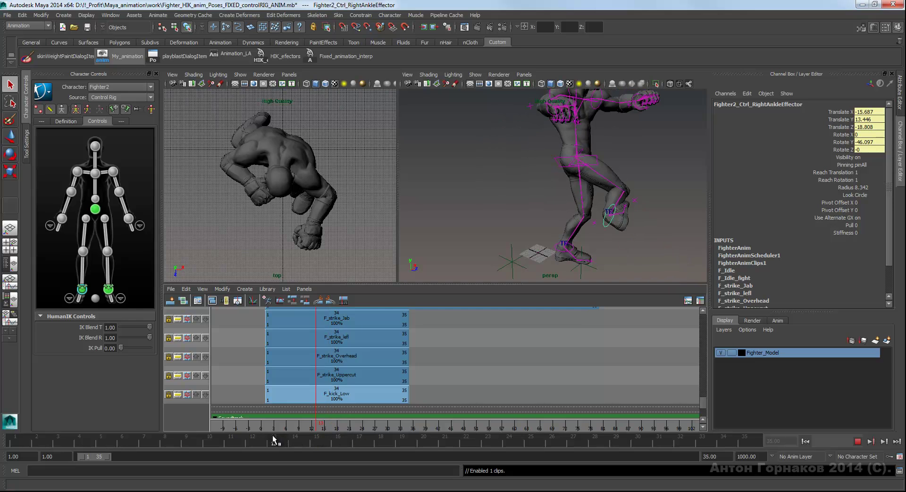
mouse_move(253, 439)
mouse_down()
mouse_move(158, 431)
mouse_move(2, 446)
mouse_up()
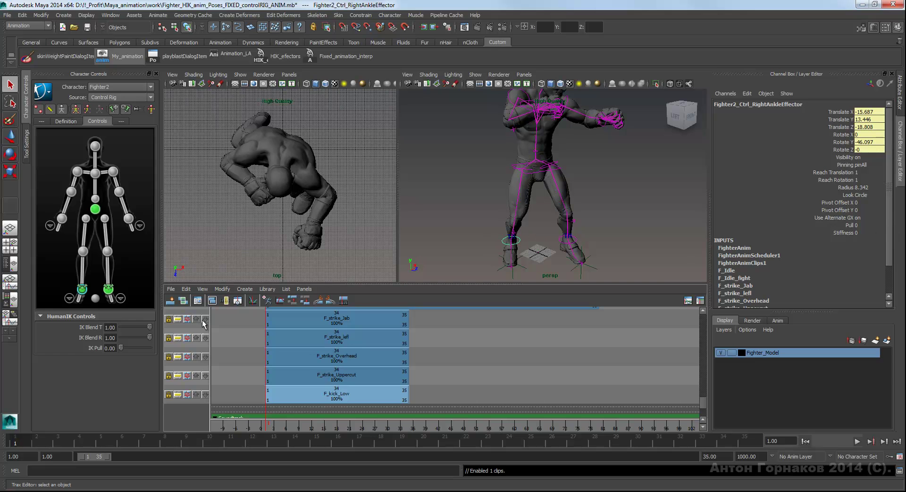
scroll(604, 222, up, 3)
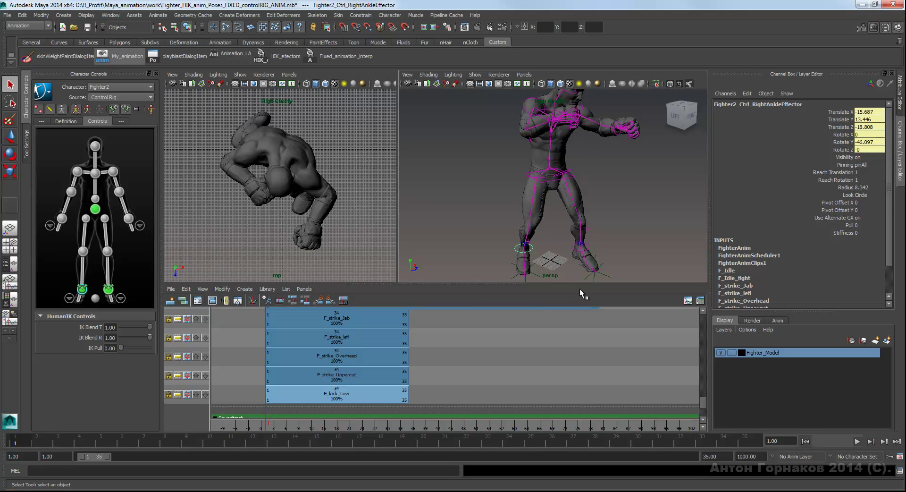
Make FighterAnim the current character set and add the Reach Translation and Reach Rotation channels to it.
click(830, 456)
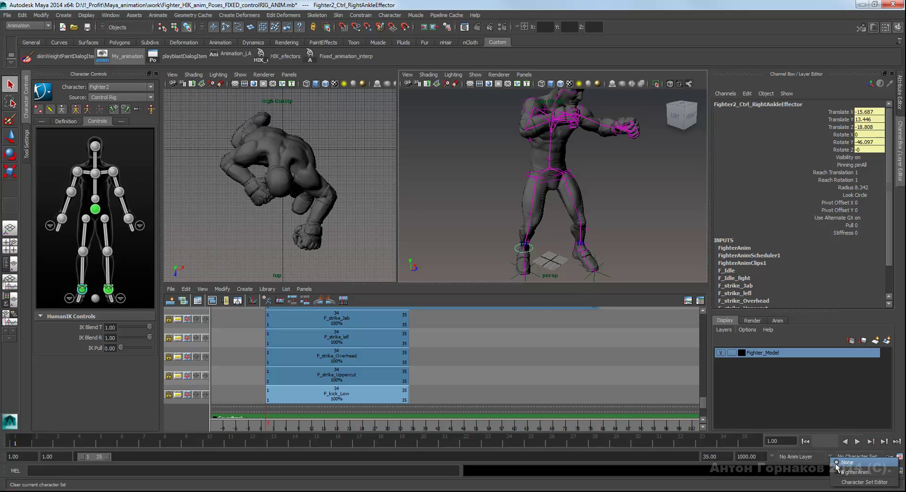
click(834, 472)
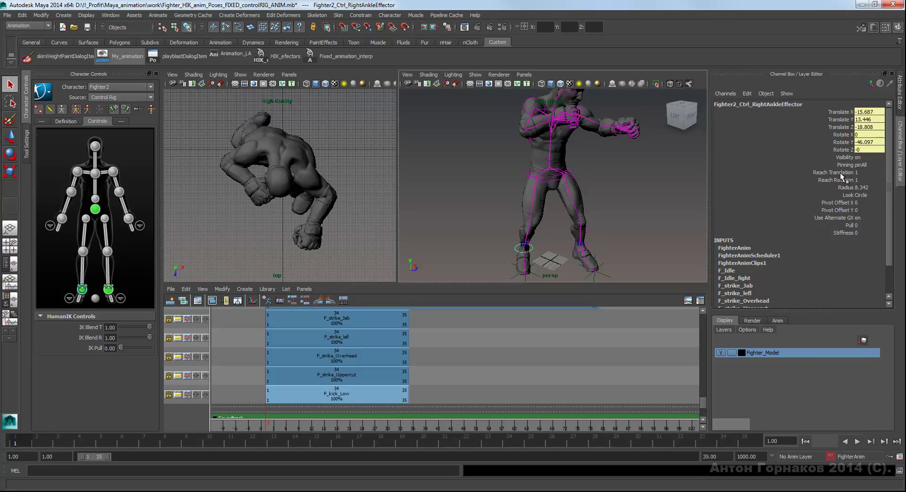
drag(840, 172, 844, 180)
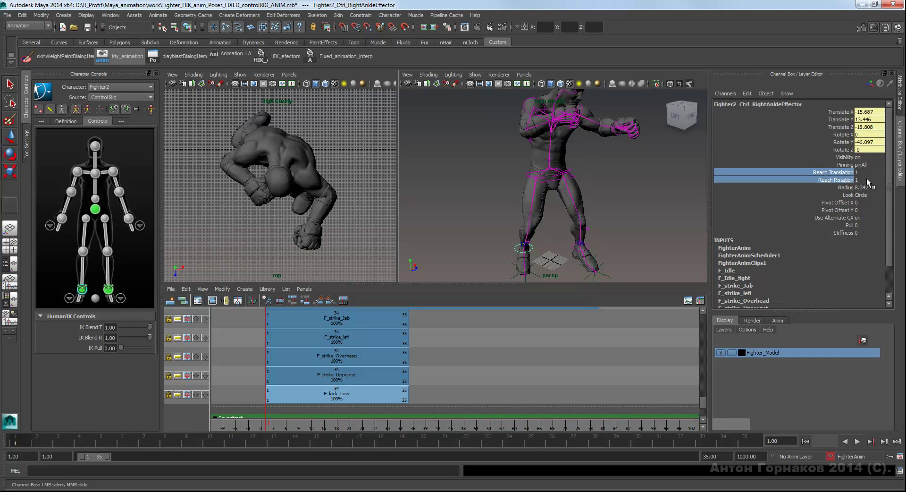
right_click(836, 177)
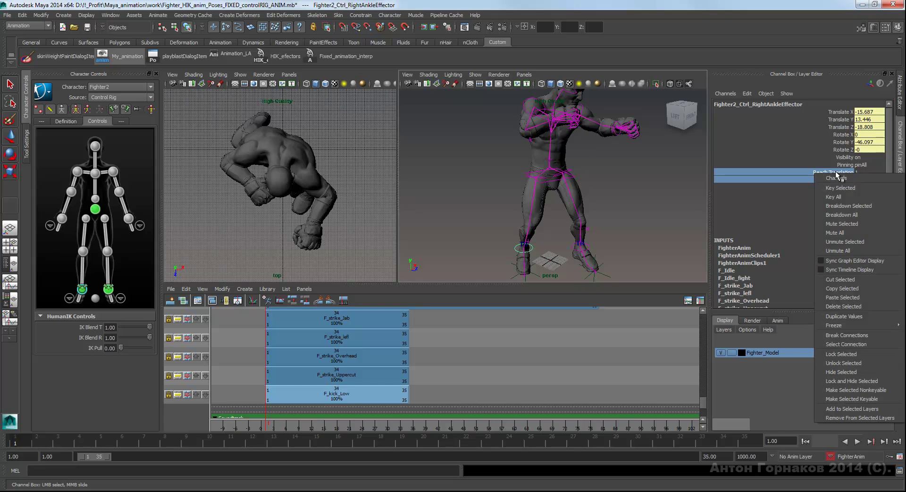
click(389, 16)
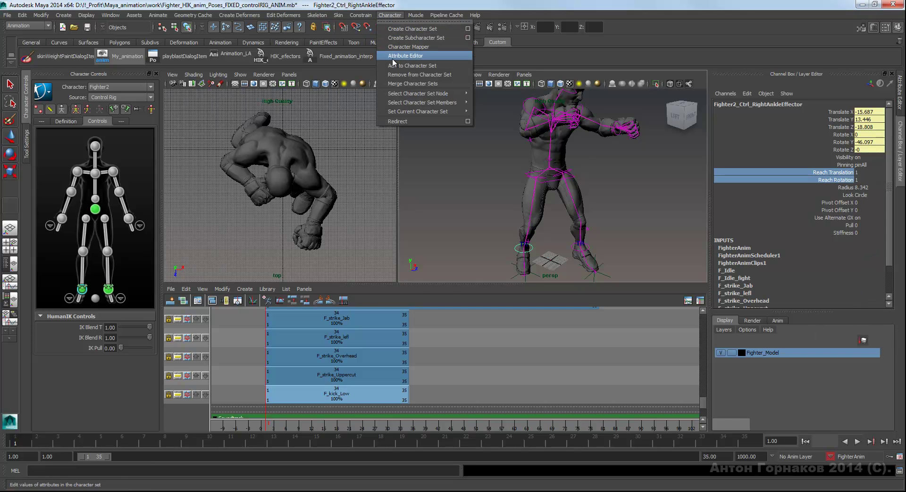
click(441, 64)
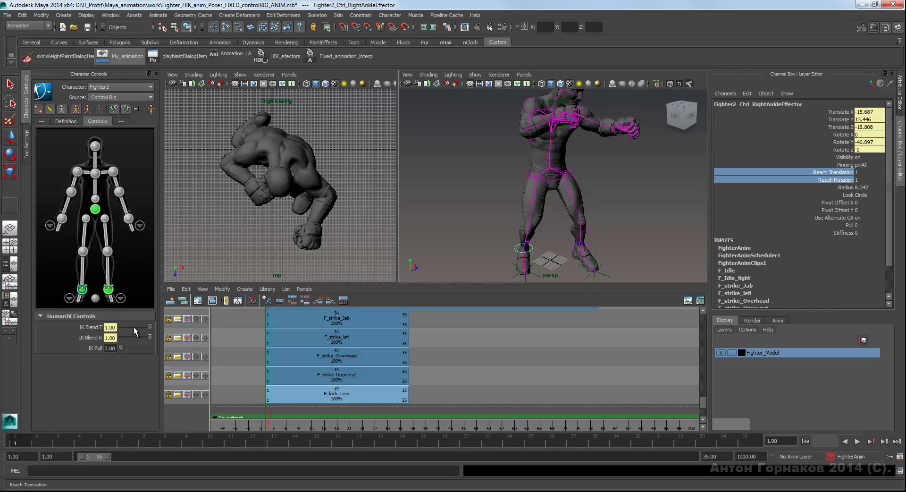
Add the left ankle effector's IK Blend T and R to FighterAnim, then deselect everything.
click(109, 289)
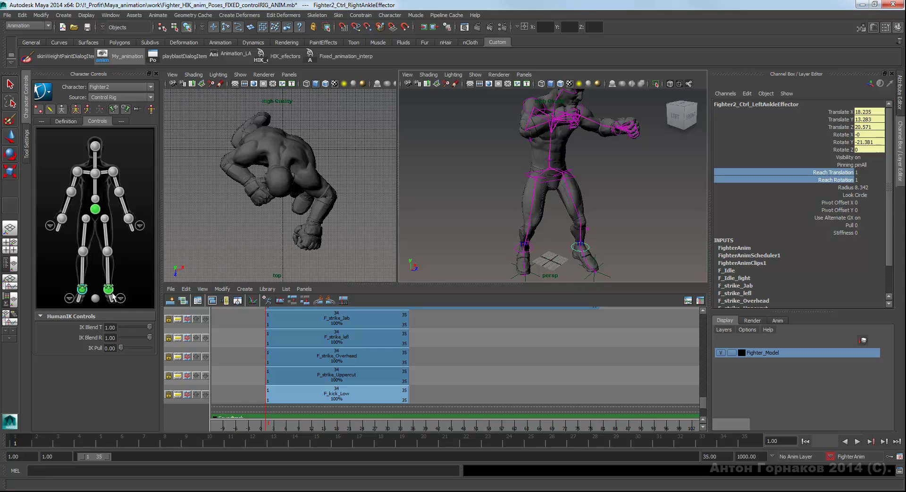
right_click(112, 327)
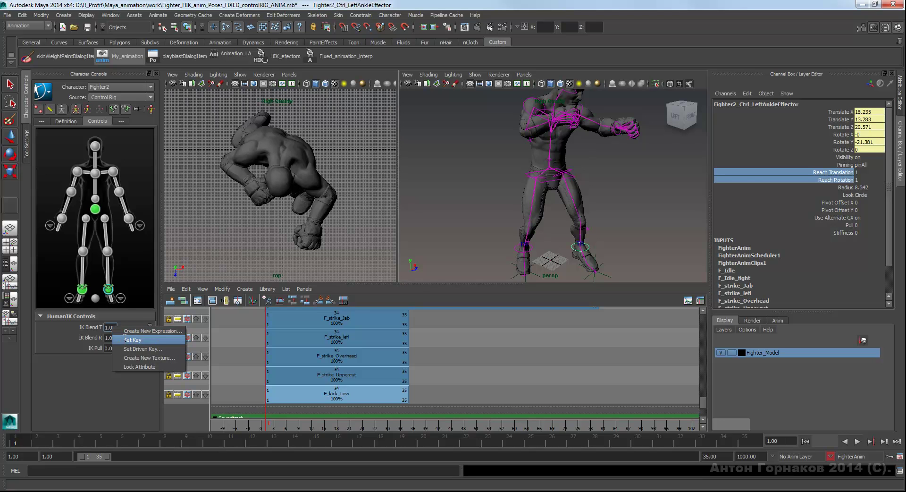
click(115, 313)
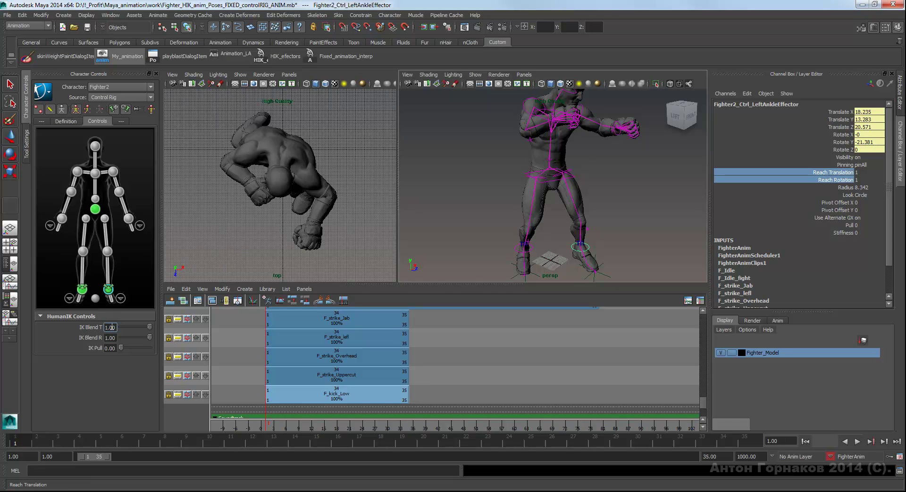
right_click(110, 327)
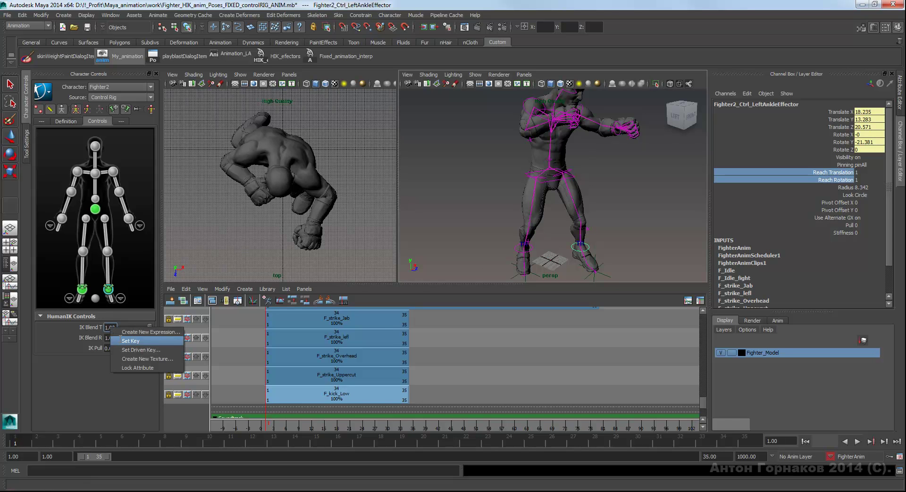
click(123, 313)
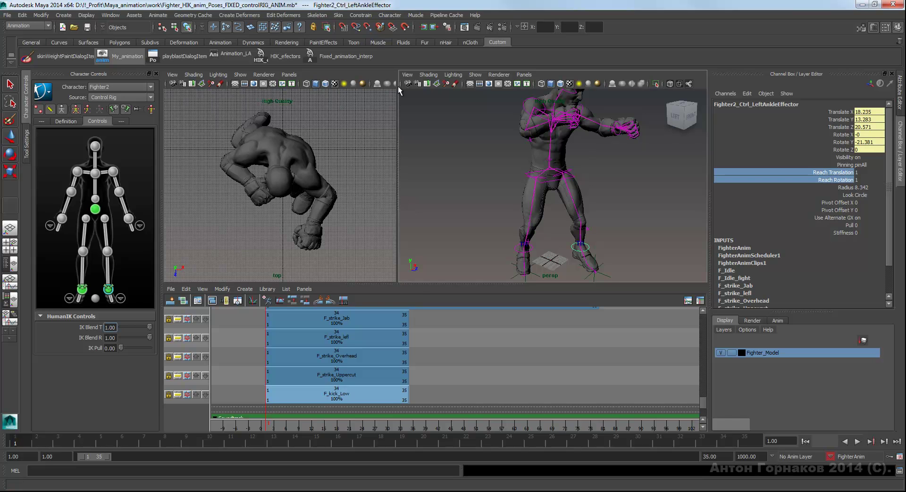
click(394, 16)
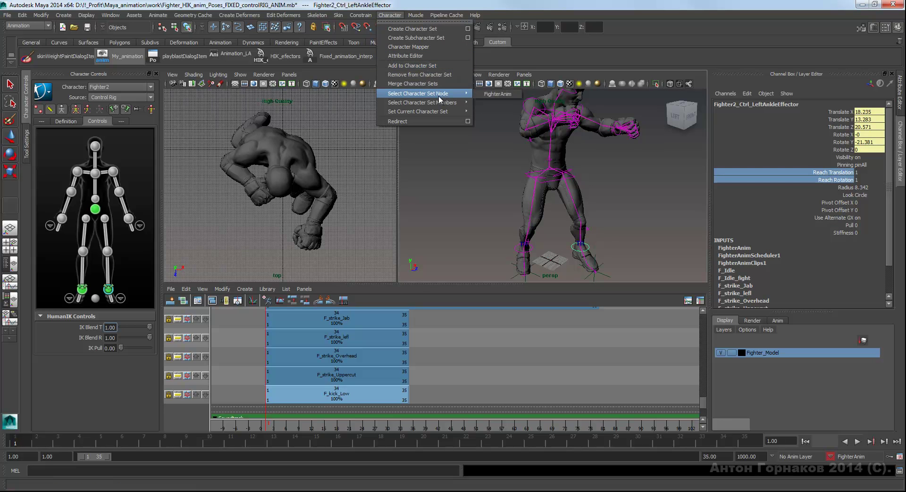
click(438, 67)
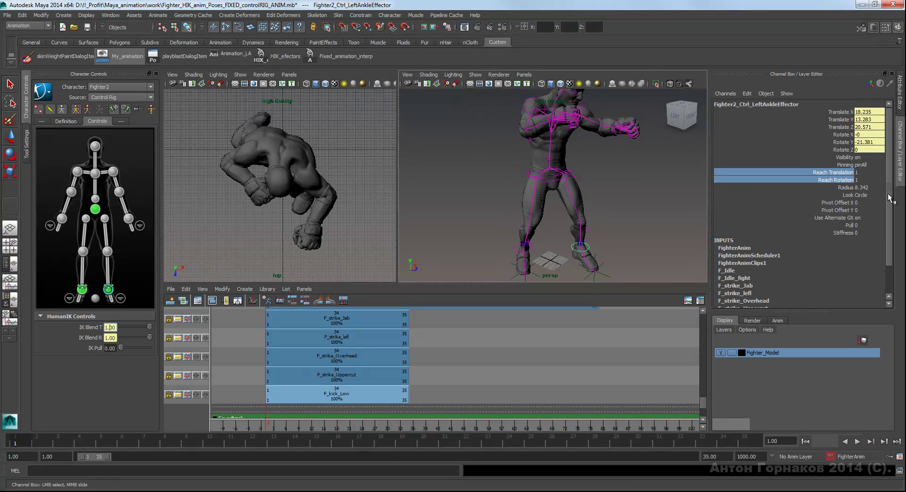
click(538, 246)
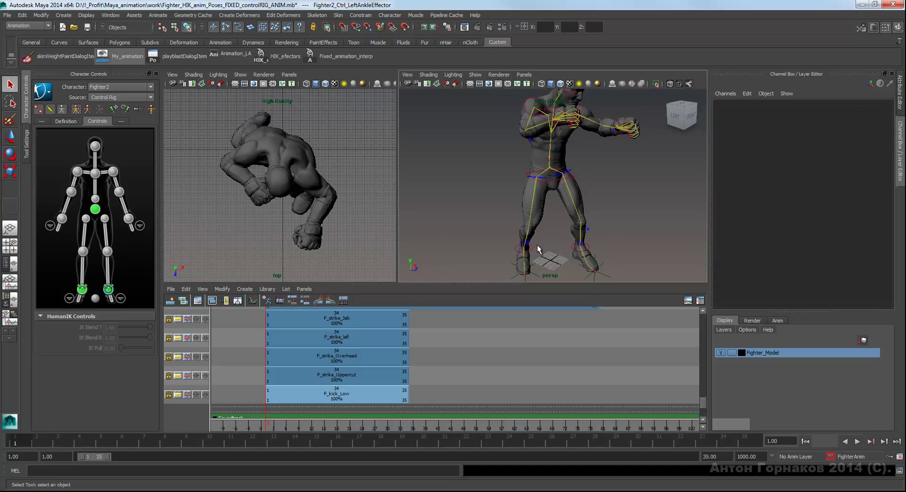
Activate keys on F_kick_Low, select the right ankle effector, and go to frame 5.
right_click(295, 393)
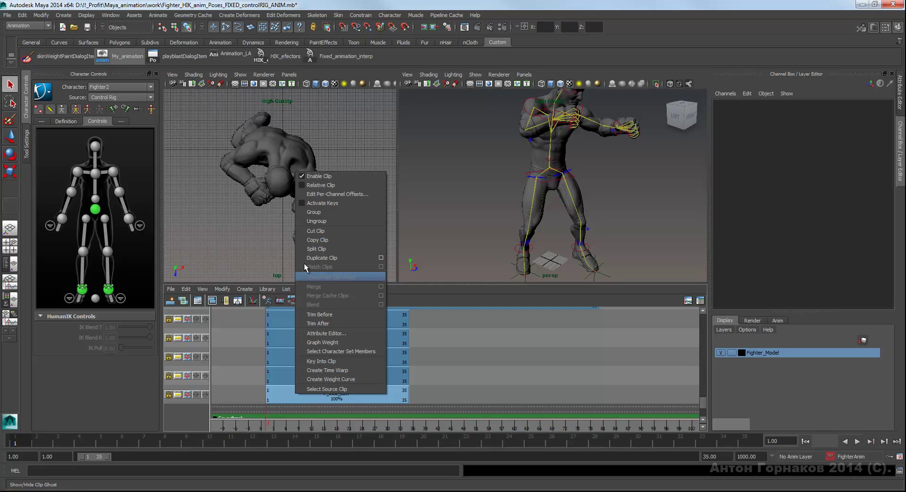
click(304, 202)
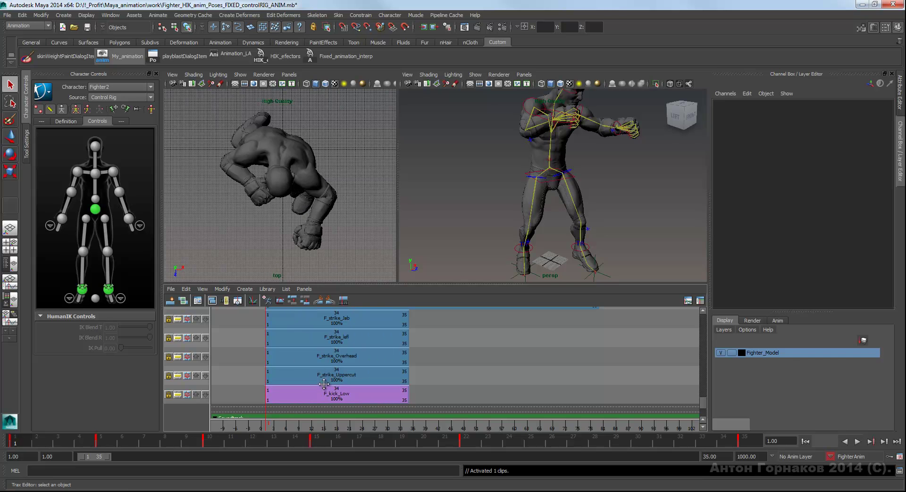
click(531, 254)
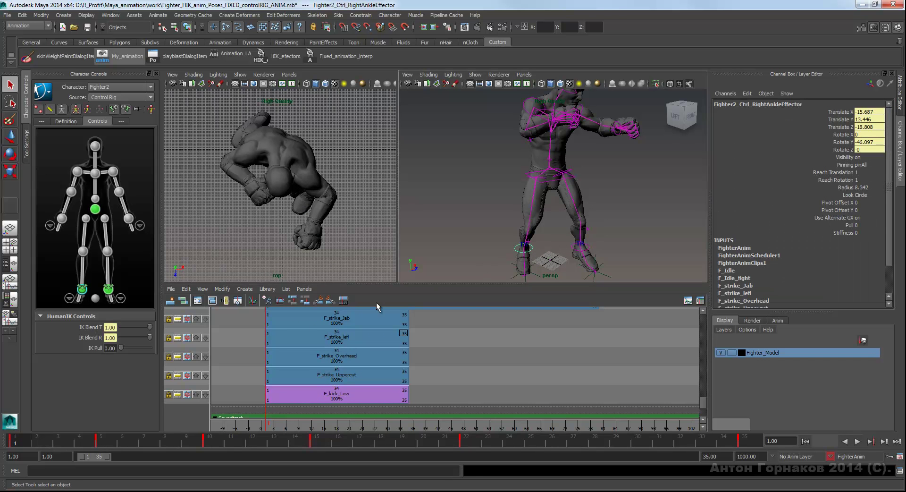
alt+middle_drag(560, 243, 562, 233)
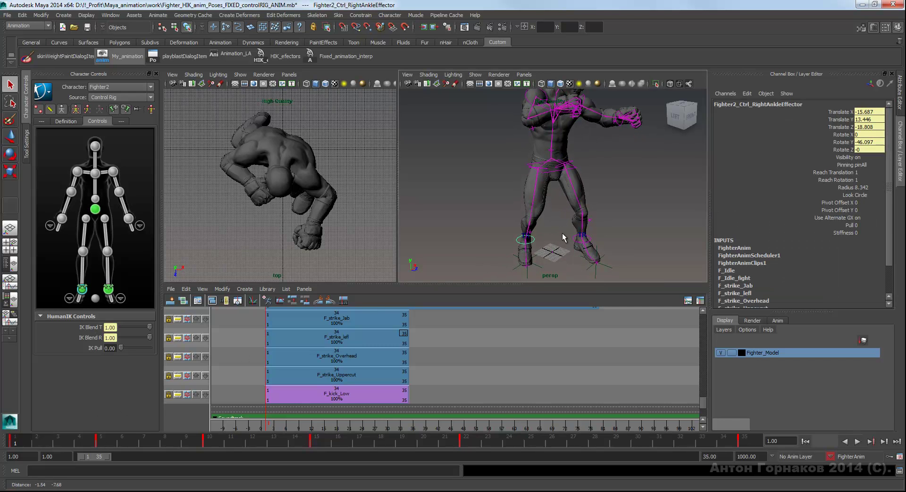
click(101, 439)
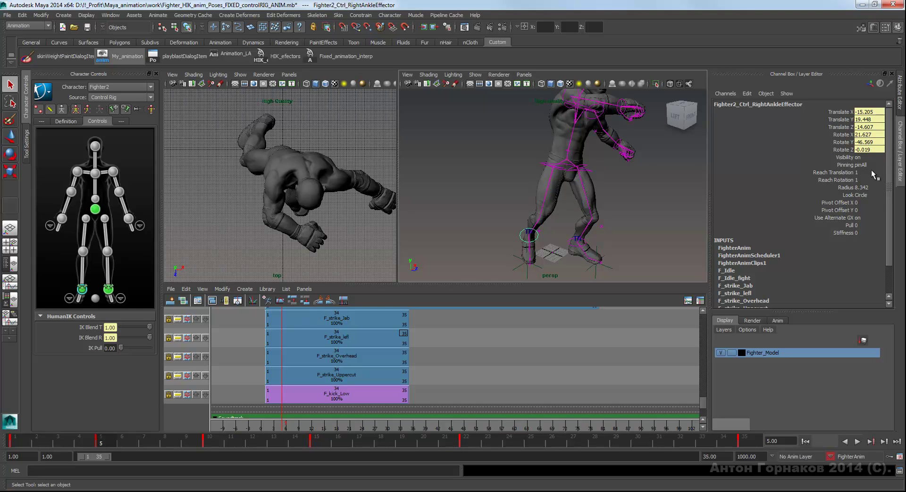
Key Reach Translation and Rotation at 1 on frame 5, then lower IK Blend T and R to 0 at frame 10.
drag(840, 172, 840, 180)
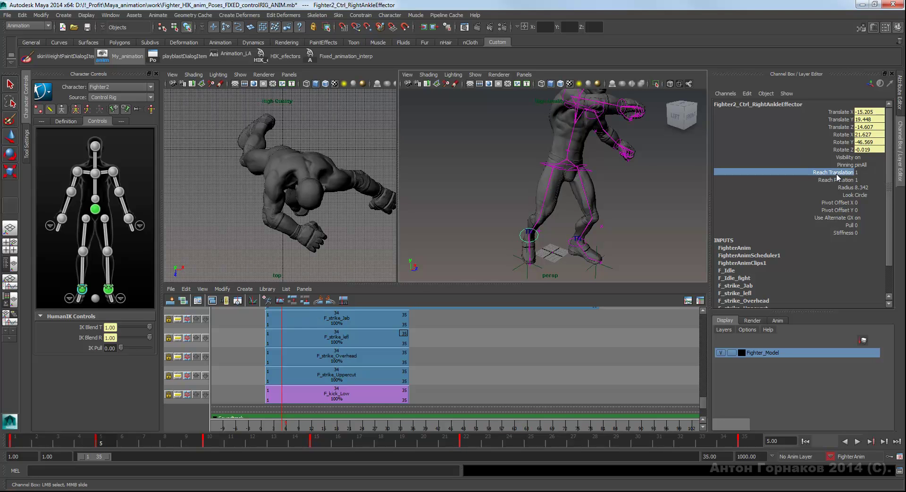
right_click(808, 172)
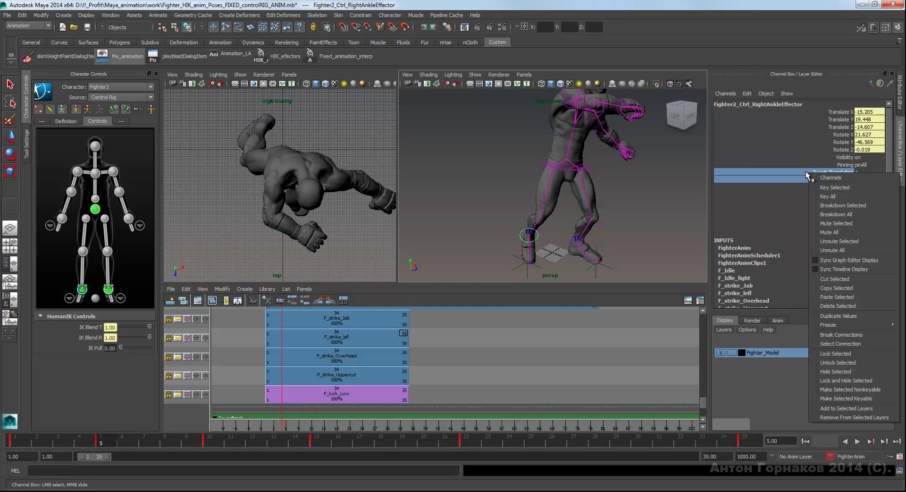
click(823, 188)
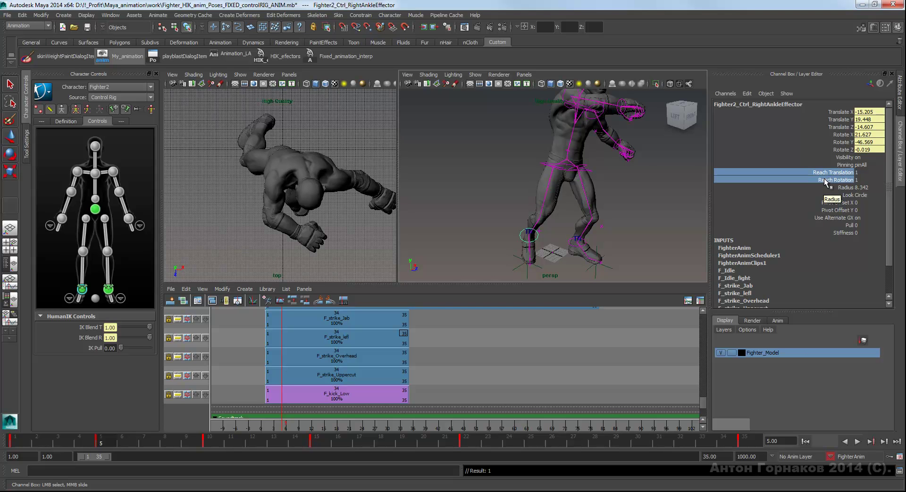
click(207, 441)
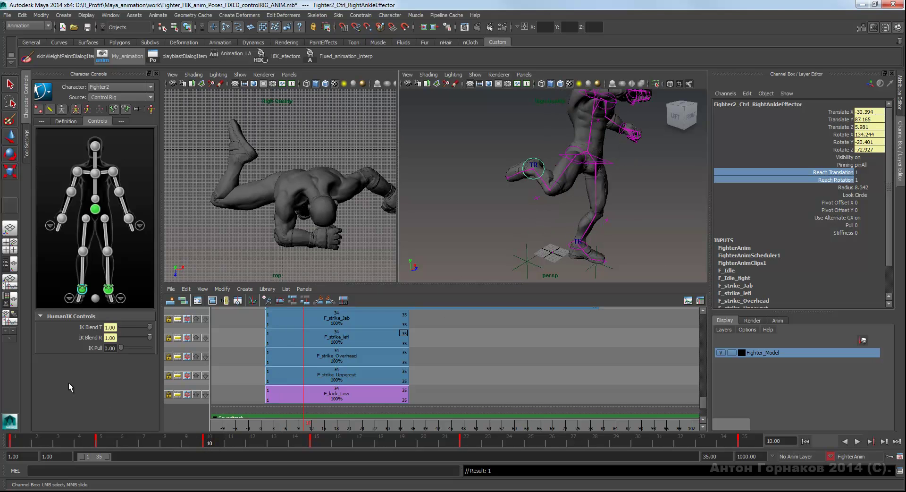
mouse_move(149, 327)
mouse_down()
mouse_move(119, 328)
mouse_move(134, 337)
mouse_move(118, 337)
mouse_up()
Key the right ankle's Reach at 0 on frame 10, replay the kick, then select the left ankle effector.
right_click(833, 176)
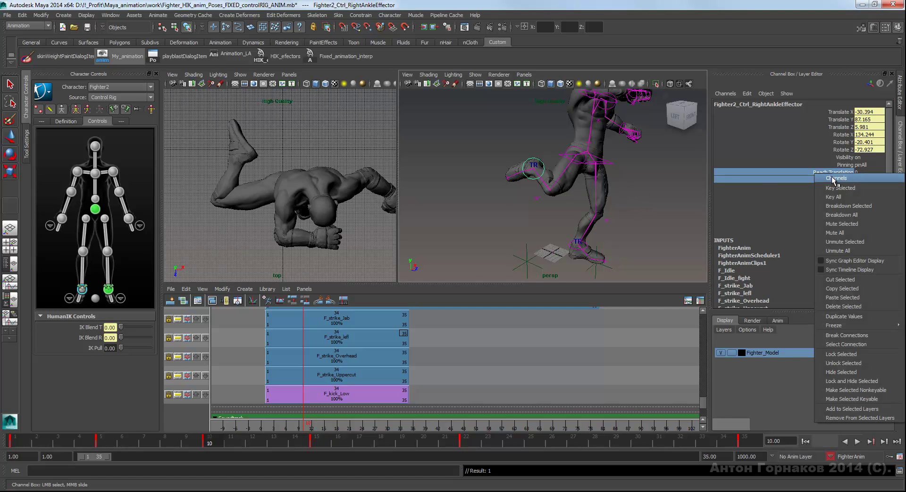
click(831, 187)
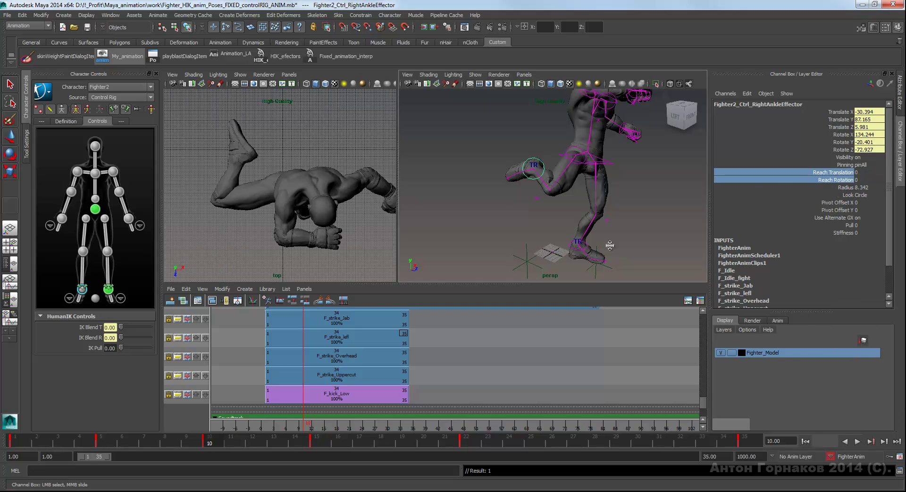
mouse_move(203, 441)
mouse_down()
mouse_move(103, 443)
mouse_move(217, 439)
mouse_up()
click(341, 445)
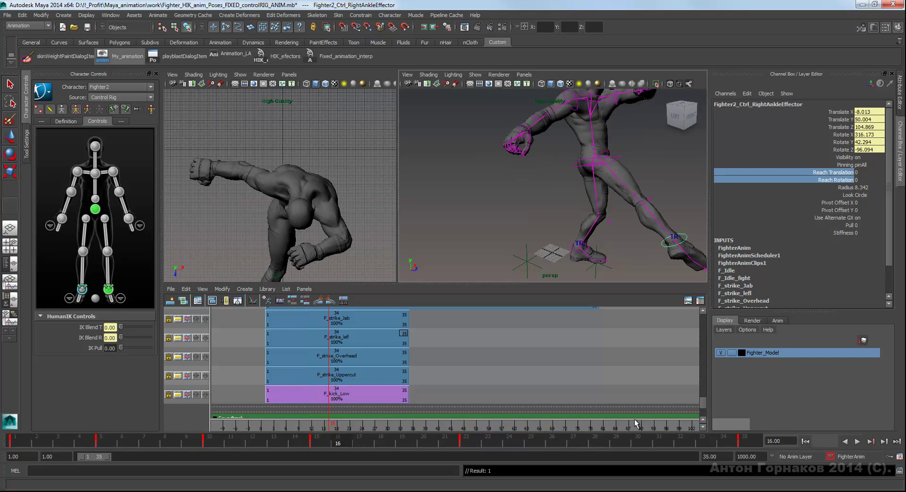
key(alt+v)
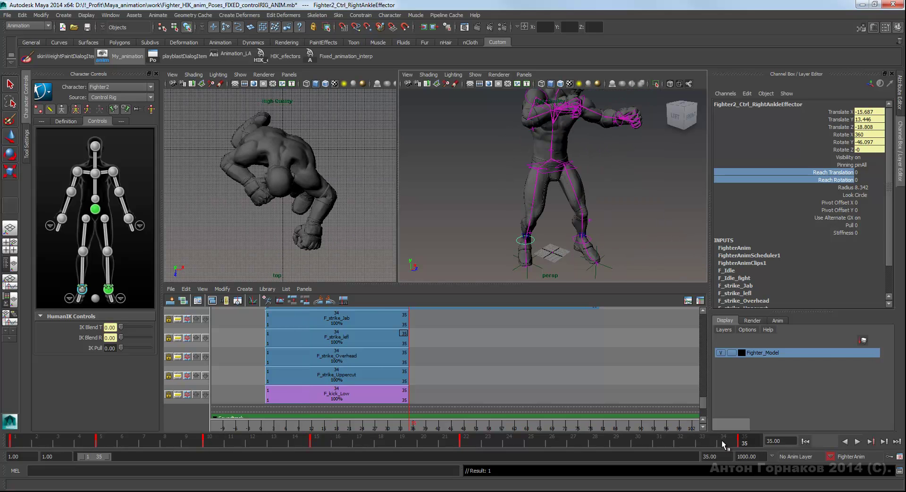
drag(425, 440, 16, 441)
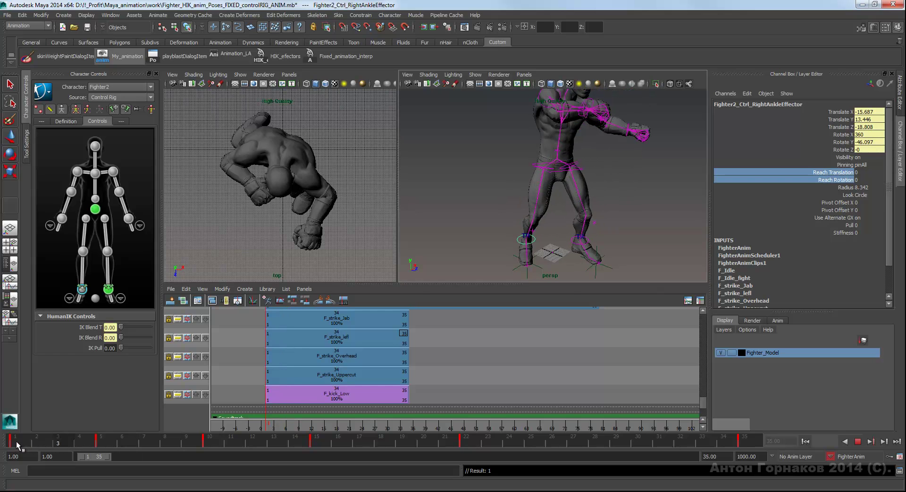
key(alt+v)
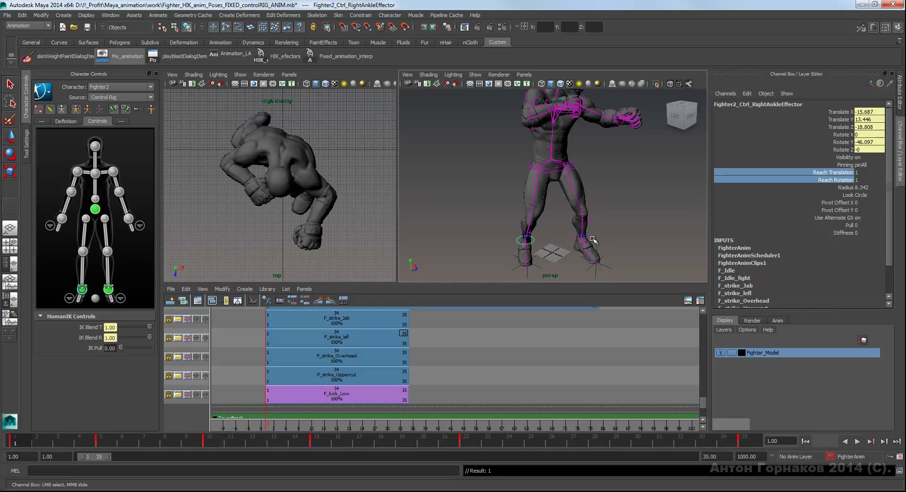
click(592, 238)
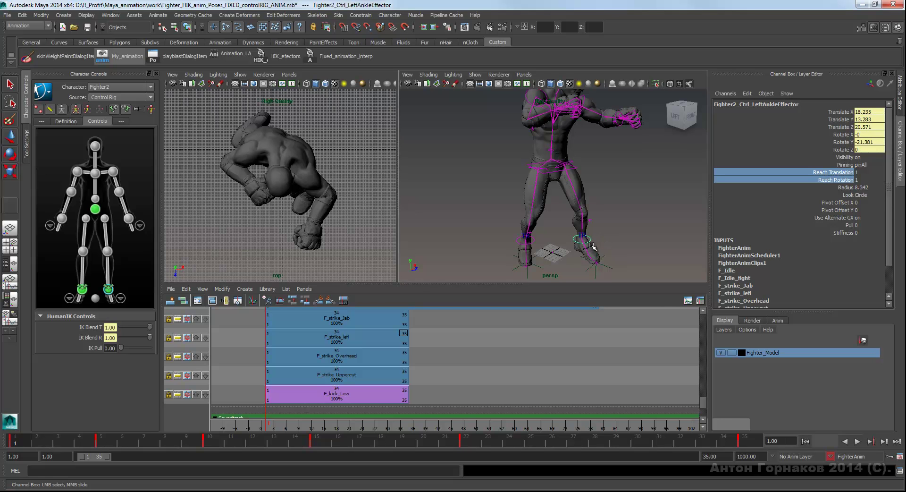
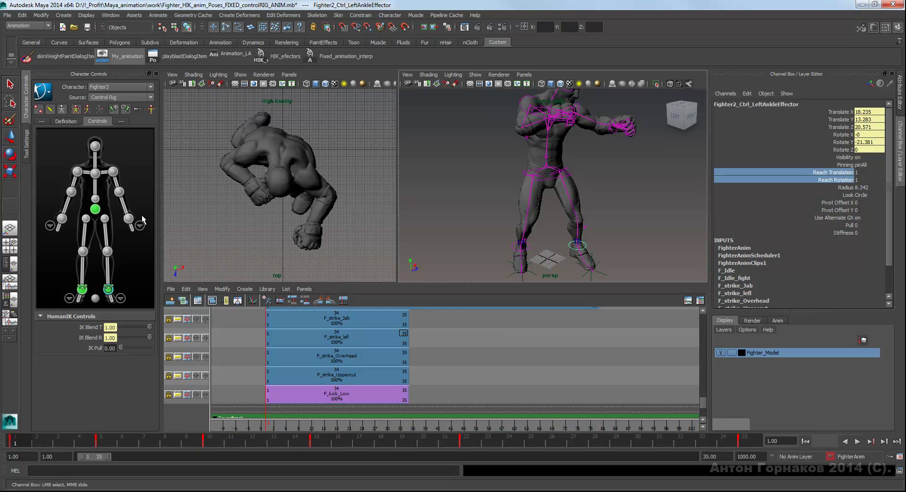
Orbit the persp view to face the fighter's front.
mouse_move(613, 173)
alt+mouse_down()
mouse_move(577, 199)
mouse_move(614, 190)
alt+mouse_up()
alt+middle_drag(613, 190, 618, 193)
mouse_move(619, 193)
alt+mouse_down()
mouse_move(609, 194)
mouse_move(614, 201)
alt+mouse_up()
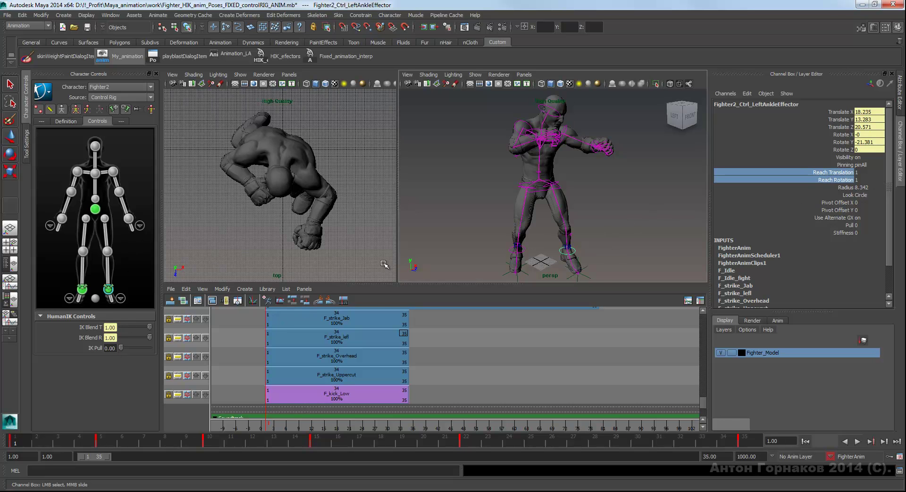
Inspect the right and left wrist effectors and both ankle effectors in the Channel Box.
click(62, 219)
click(130, 219)
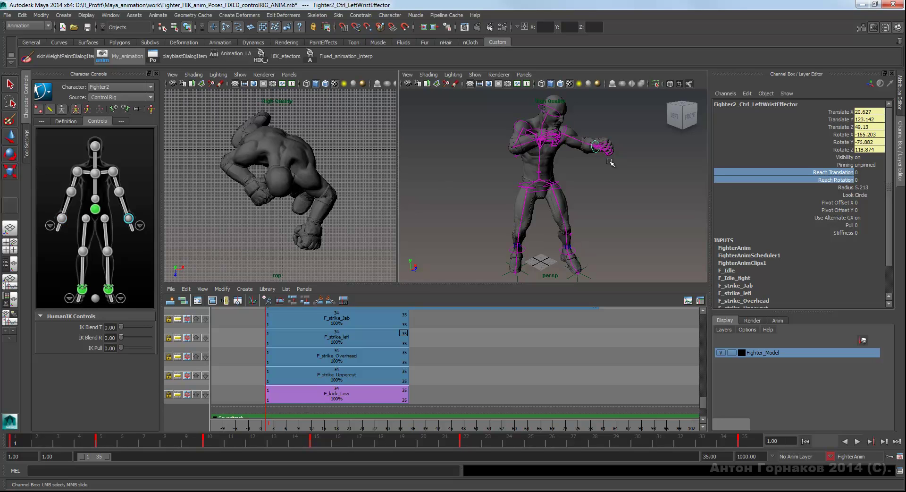
click(109, 289)
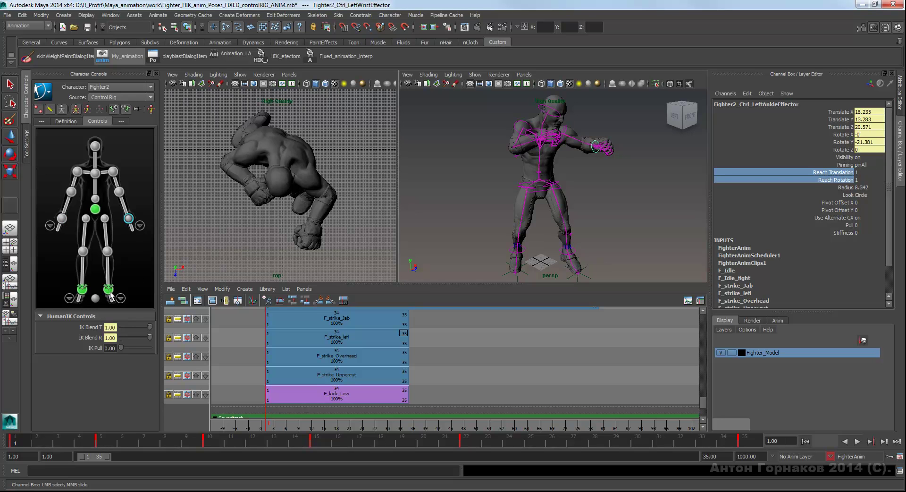
click(83, 289)
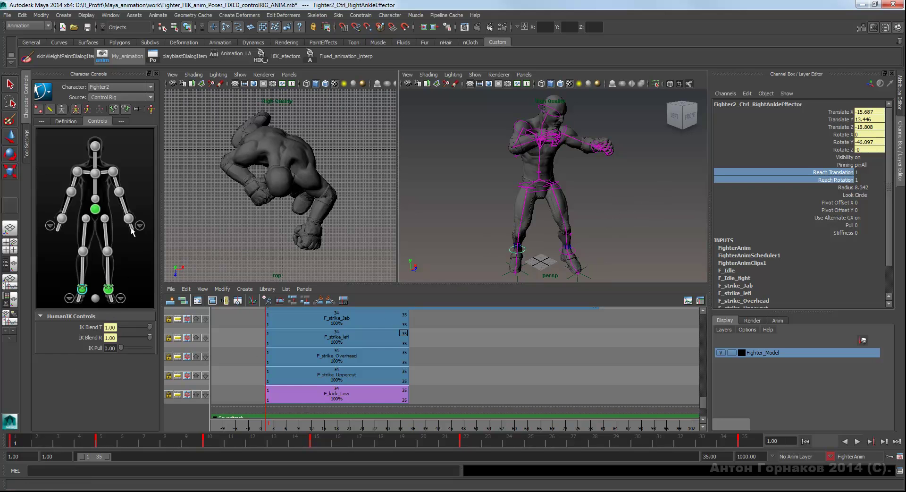
mouse_move(589, 234)
middle_down()
mouse_move(611, 224)
mouse_move(607, 235)
mouse_move(615, 238)
middle_up()
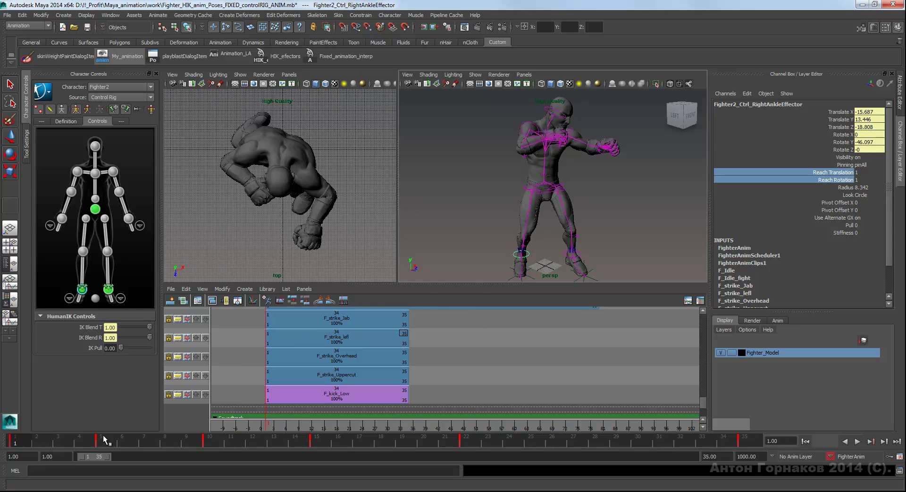
Key the left ankle effector's Reach channels.
click(580, 255)
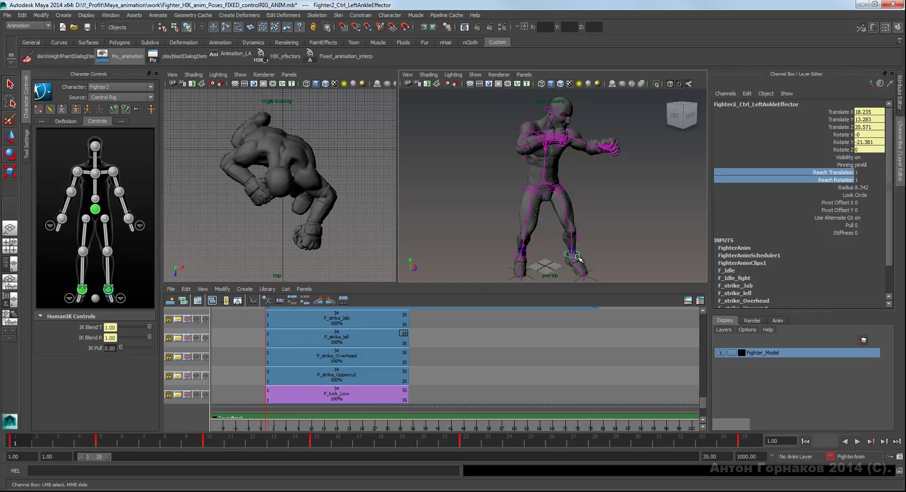
right_click(822, 183)
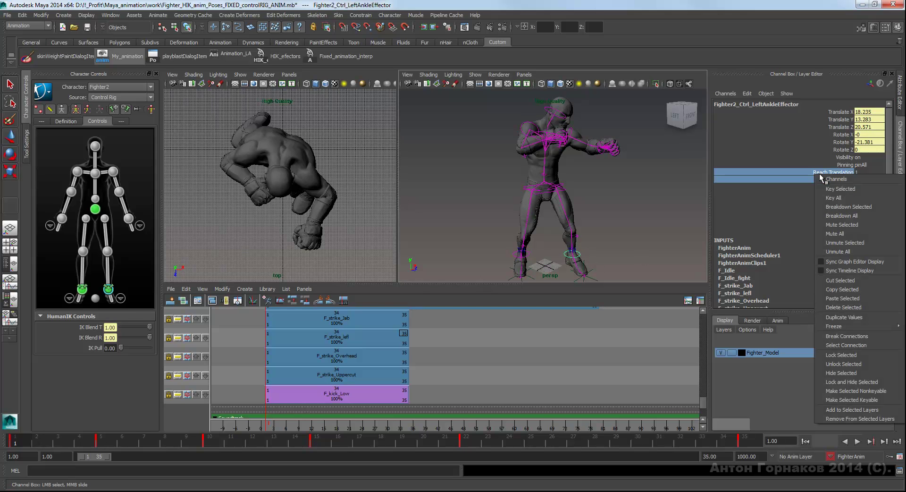
click(832, 188)
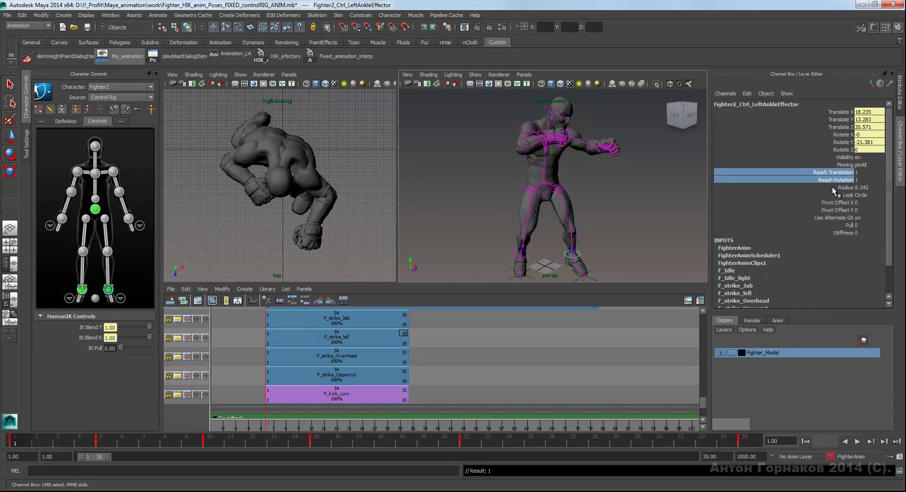
Disable F_kick_Low and its keys, then enable F_strike_Uppercut with its keys active.
right_click(336, 395)
click(353, 206)
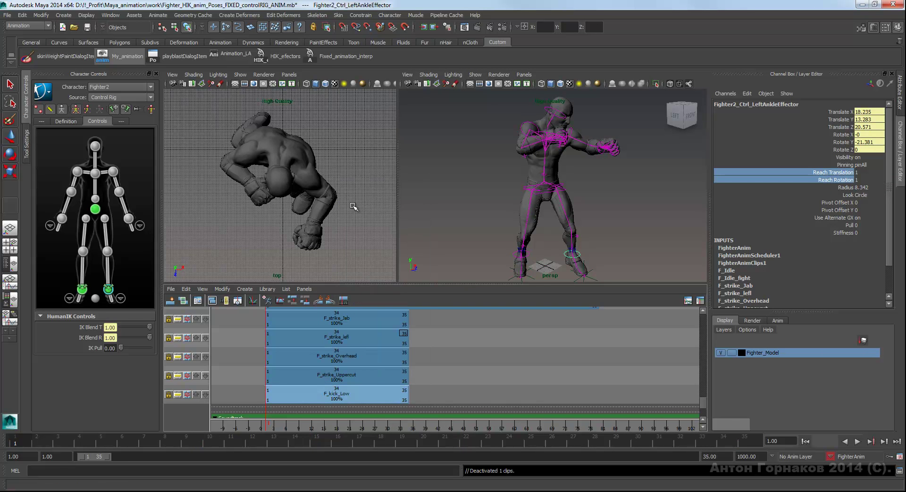
right_click(341, 397)
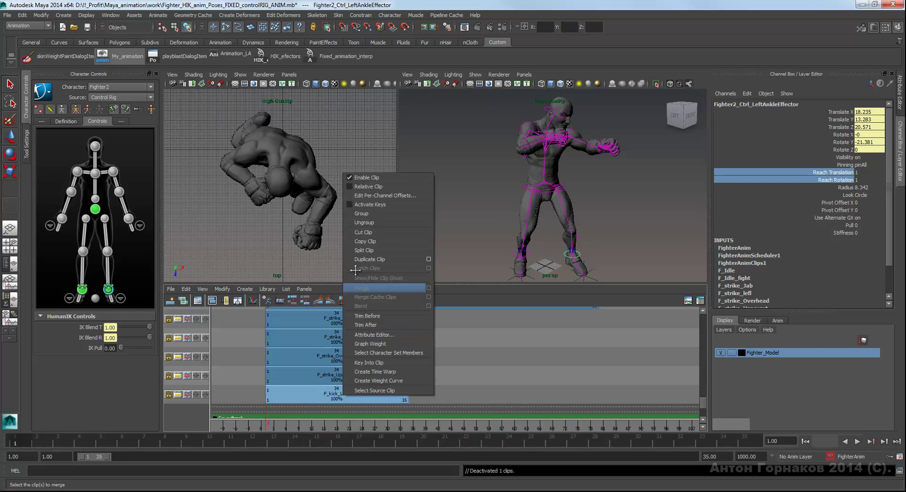
click(361, 178)
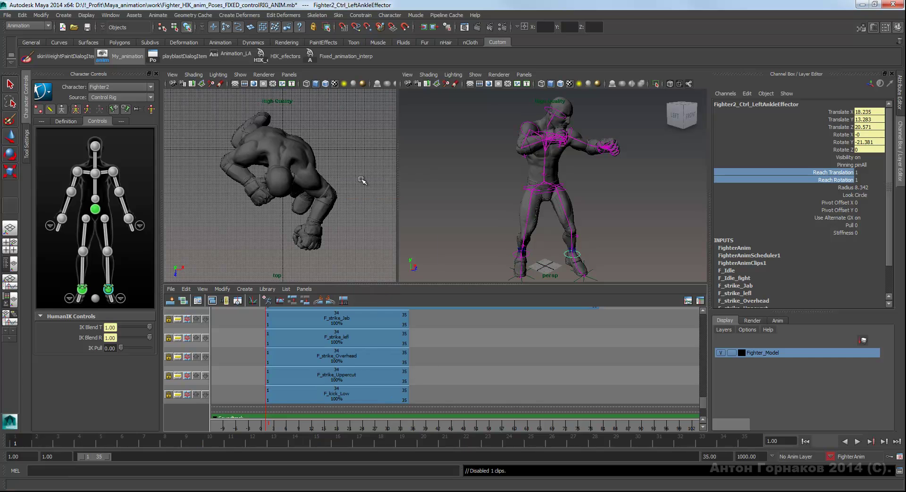
click(336, 378)
right_click(337, 376)
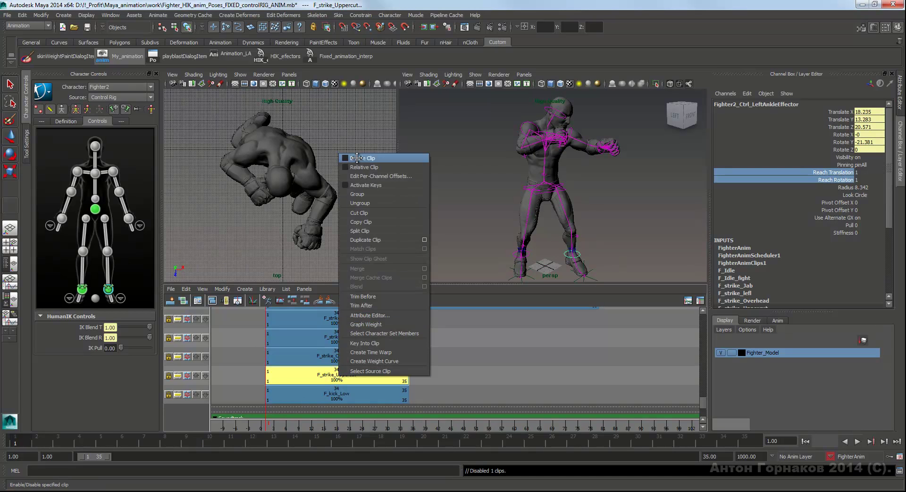
click(357, 158)
right_click(329, 373)
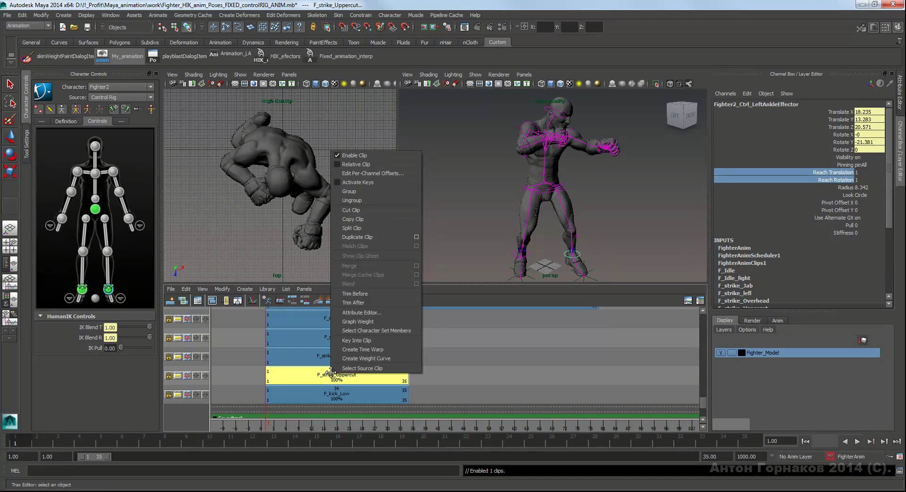
click(359, 182)
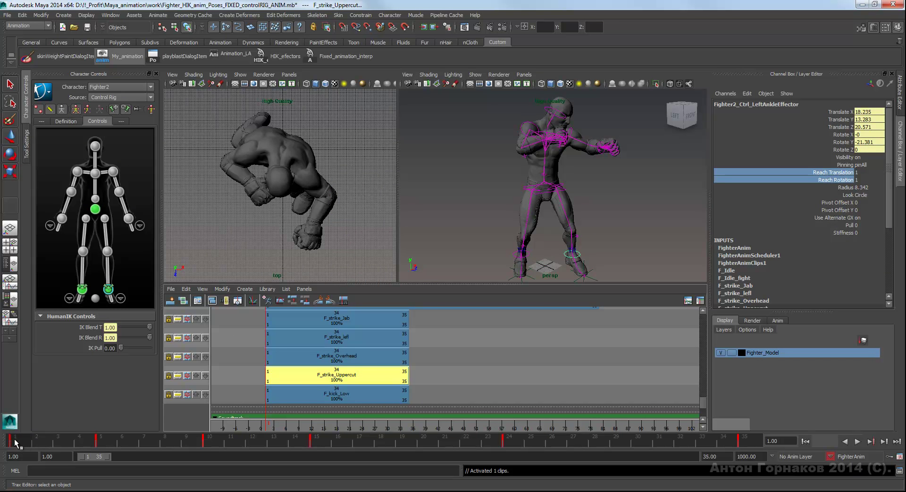
Key the right ankle effector's Reach channels.
click(528, 256)
right_click(807, 177)
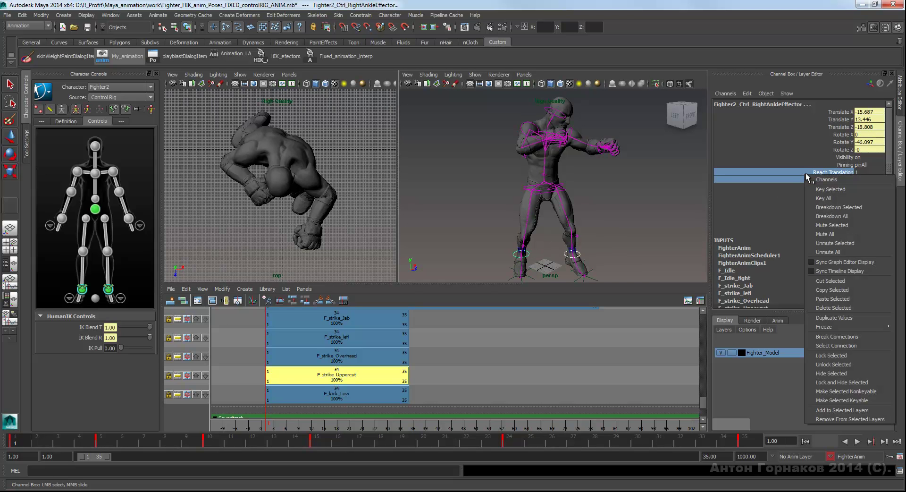
click(829, 189)
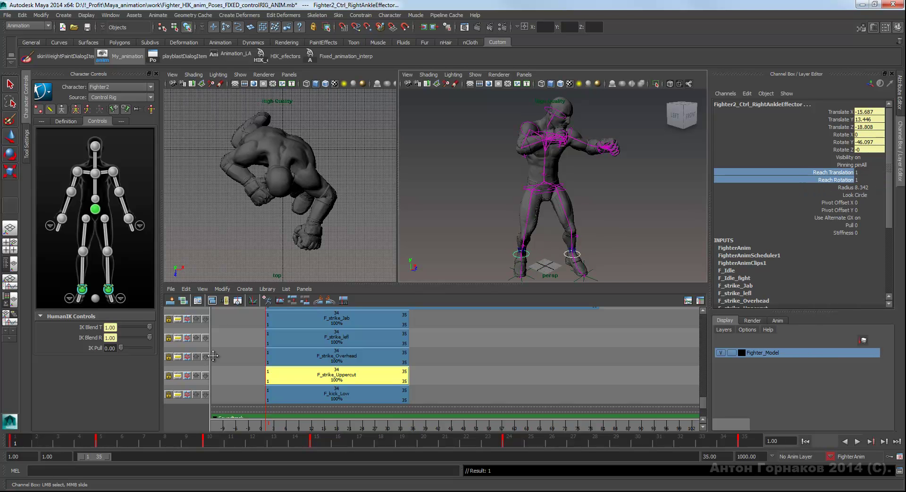
Switch from F_strike_Uppercut to F_strike_Overhead with keys active, and key Reach again.
right_click(308, 376)
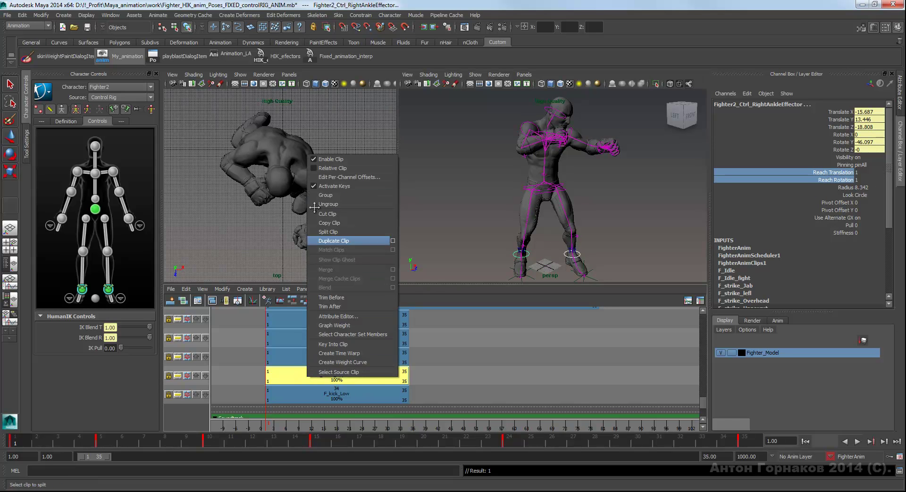
click(331, 186)
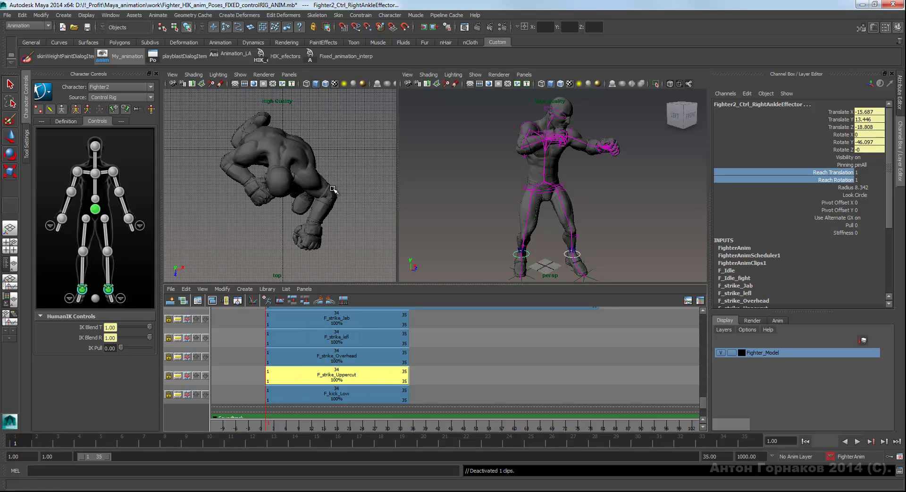
right_click(315, 369)
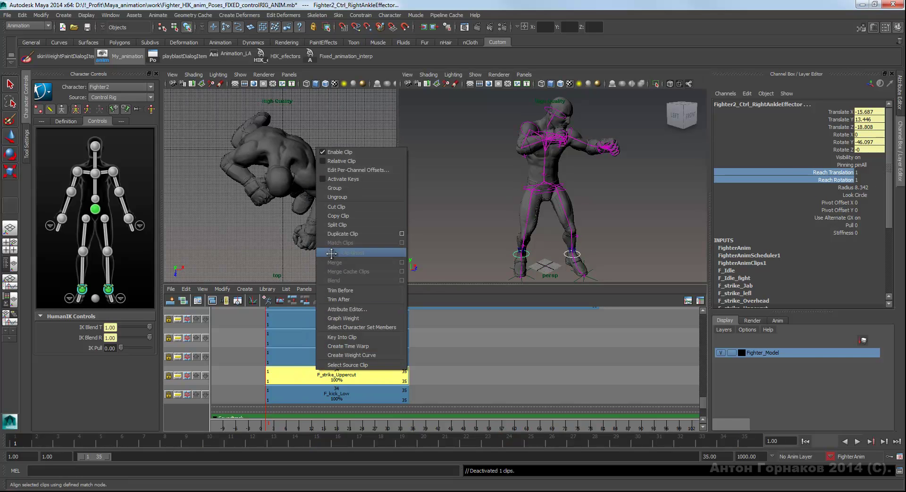
click(338, 154)
right_click(315, 356)
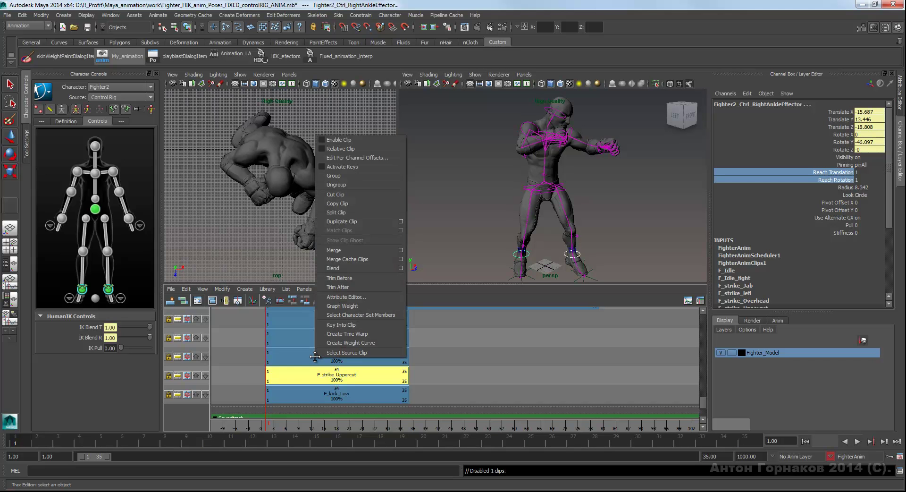
click(309, 355)
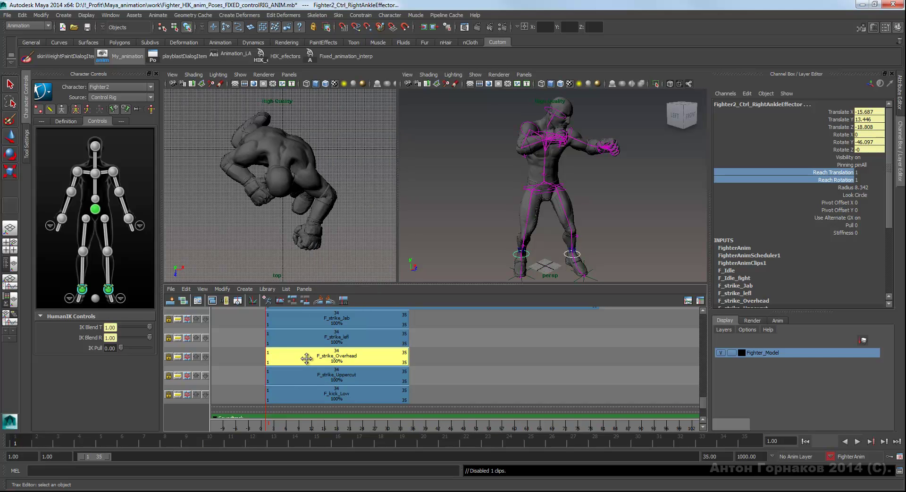
right_click(308, 352)
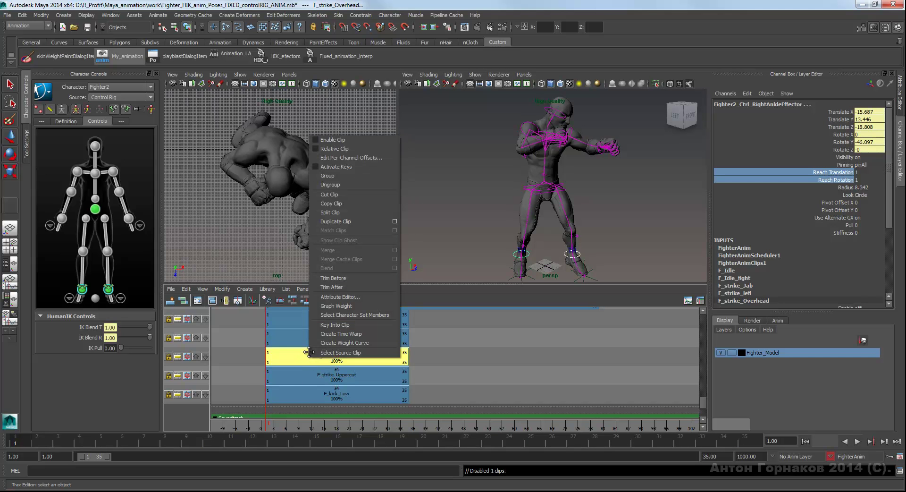
click(330, 166)
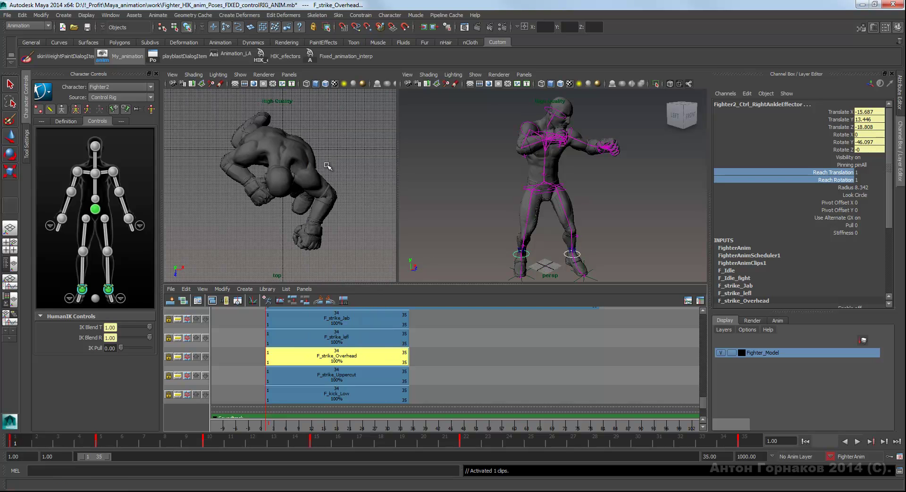
right_click(290, 354)
click(320, 136)
right_click(819, 178)
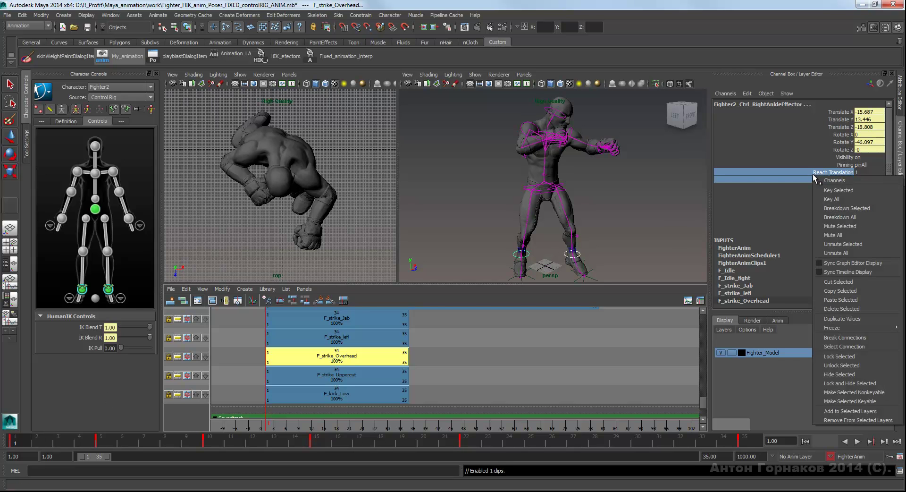
click(829, 192)
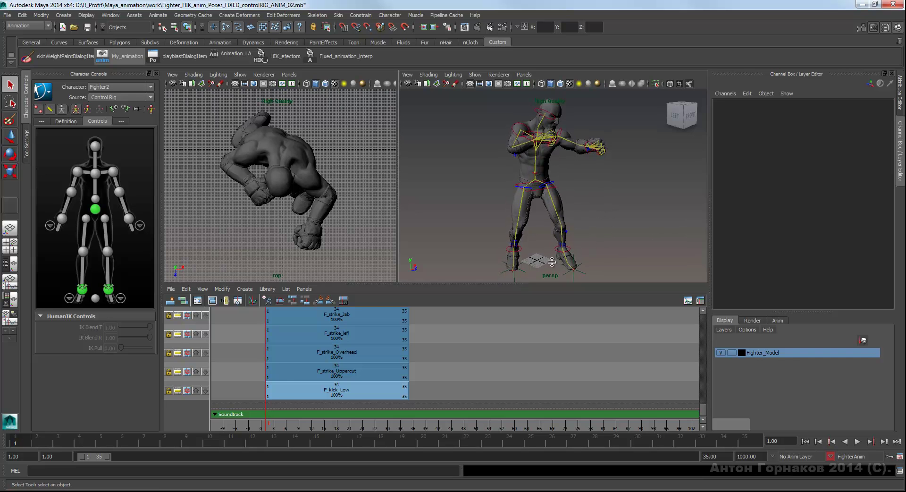
Select the F_kick_Low clip and choose Export Animation Clip from the Trax File menu.
click(293, 391)
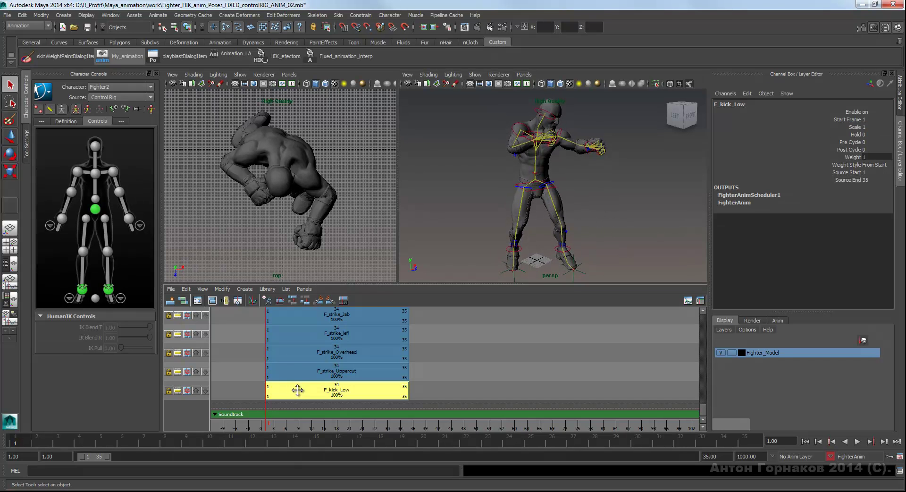
click(173, 289)
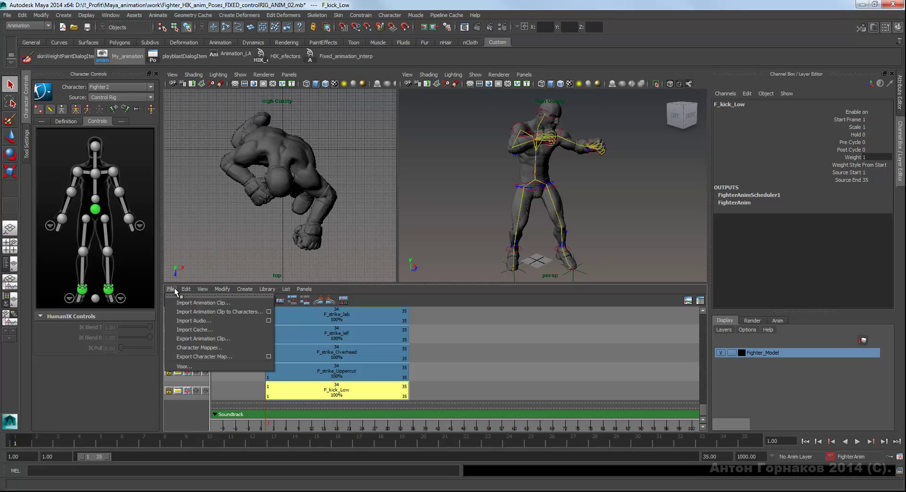
click(196, 343)
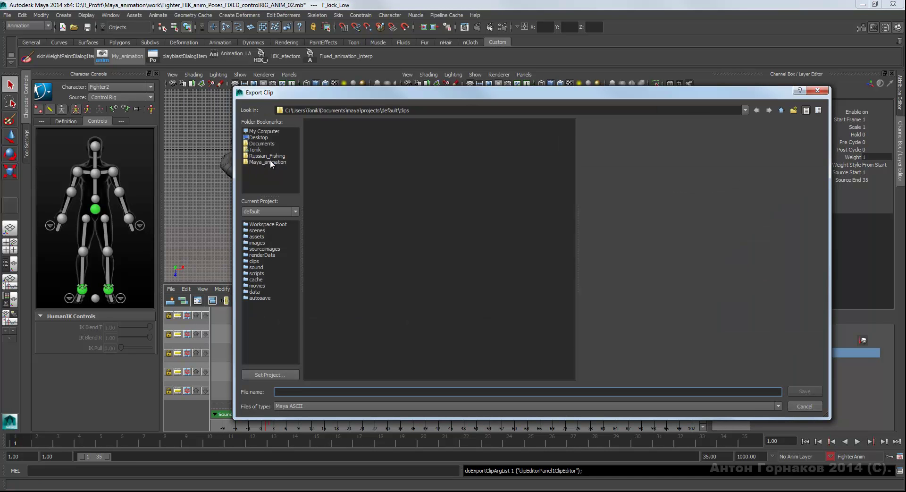
Save the clip as F_kick_Low, Maya ASCII type, in the Maya_animation folder.
click(272, 162)
click(303, 391)
mouse_move(387, 101)
mouse_down()
mouse_move(496, 51)
mouse_move(434, 59)
mouse_up()
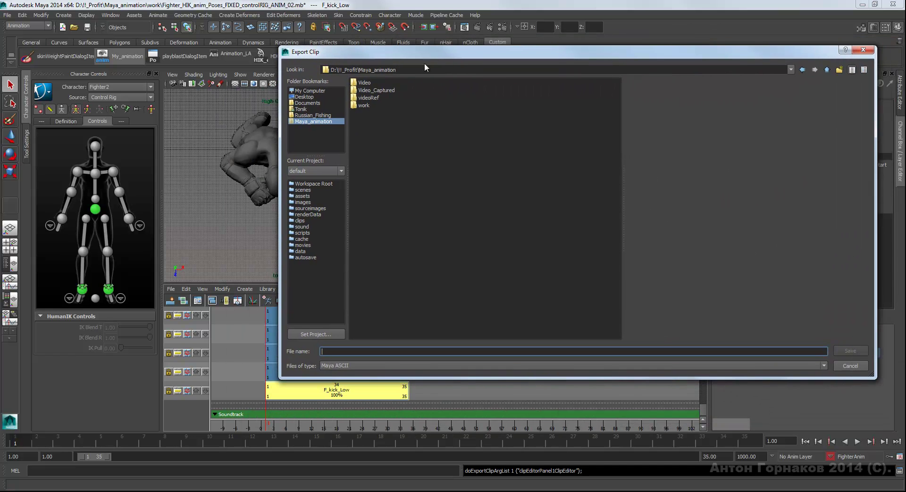
text(F_)
text(k)
text(ick_Low)
click(392, 367)
click(393, 365)
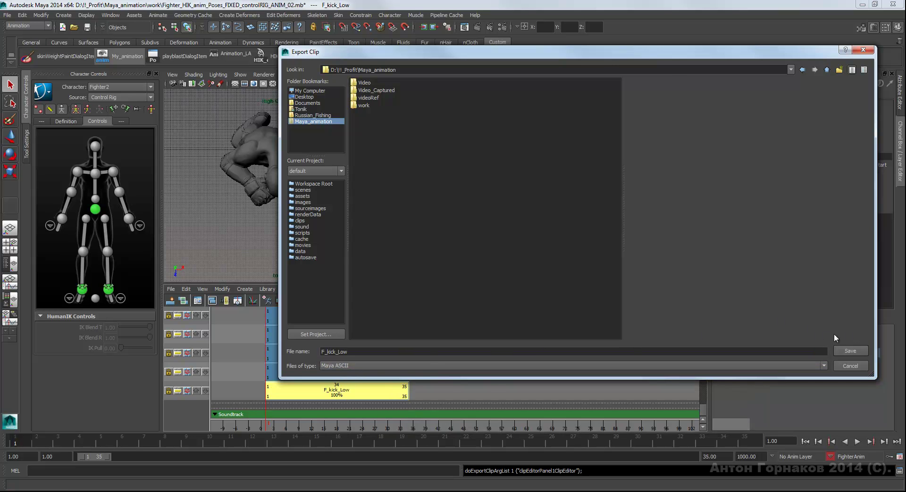
click(856, 351)
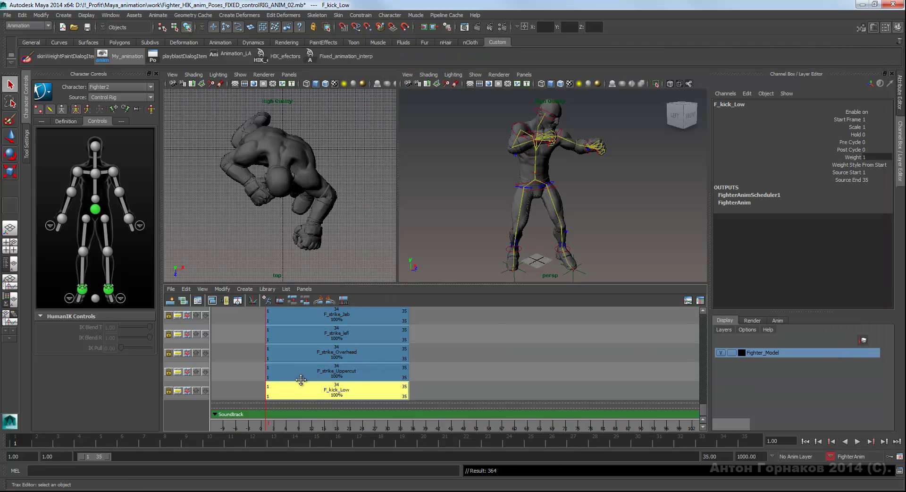
Look through the Trax File and Edit menus, then deselect the F_kick_Low clip.
click(170, 289)
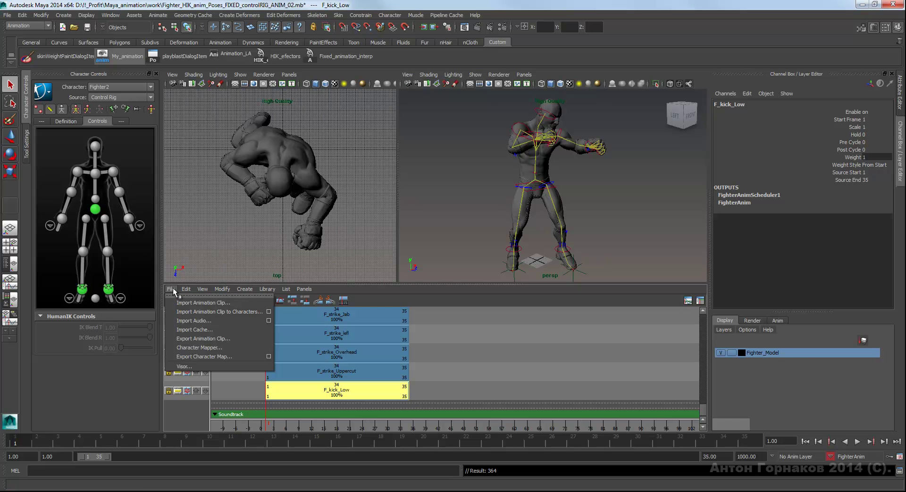
click(186, 289)
click(604, 215)
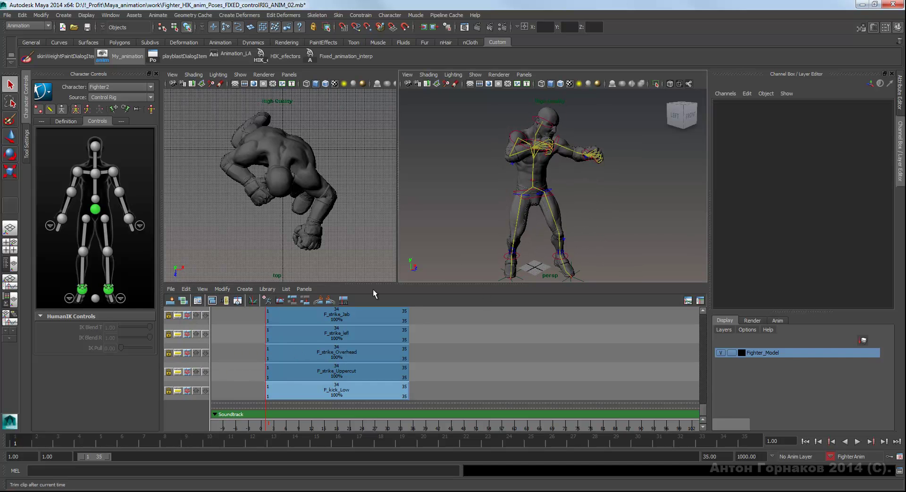
Orbit and pan the persp view so the fighter sits left and higher in frame.
mouse_move(604, 194)
alt+mouse_down()
mouse_move(594, 204)
mouse_move(561, 180)
mouse_move(591, 208)
alt+mouse_up()
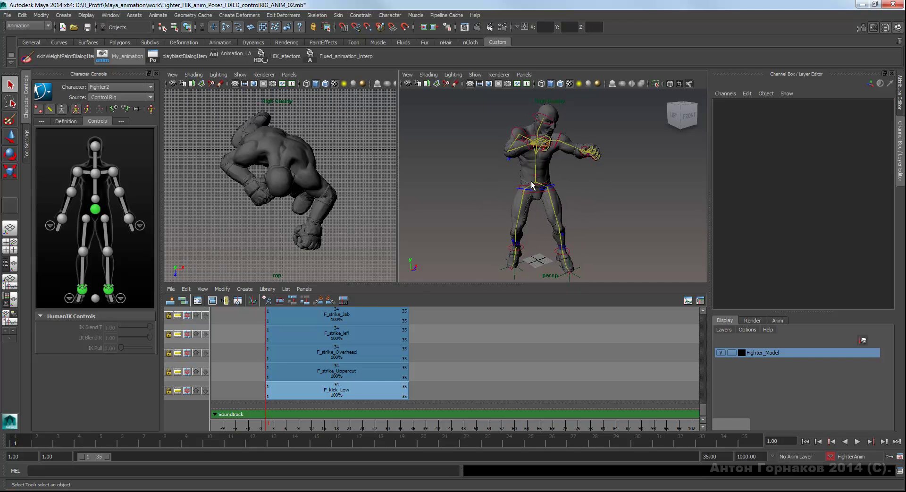
click(170, 289)
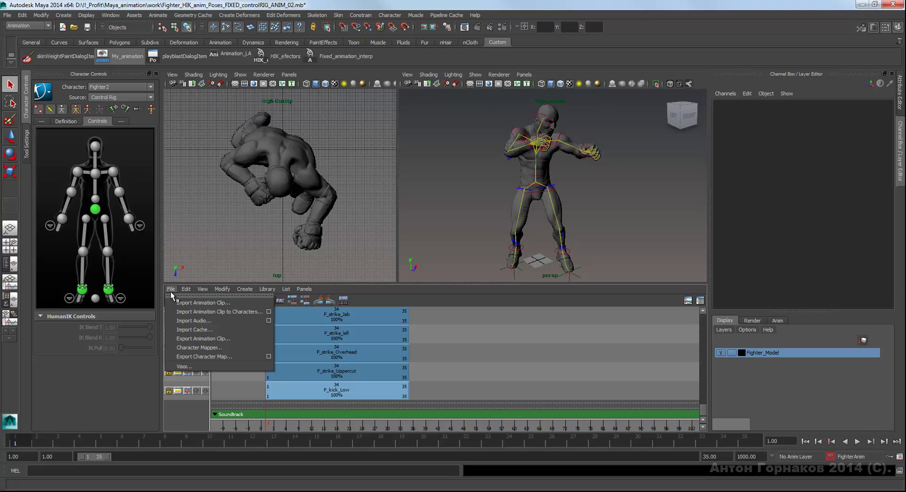
alt+middle_drag(592, 220, 595, 226)
alt+drag(595, 227, 601, 210)
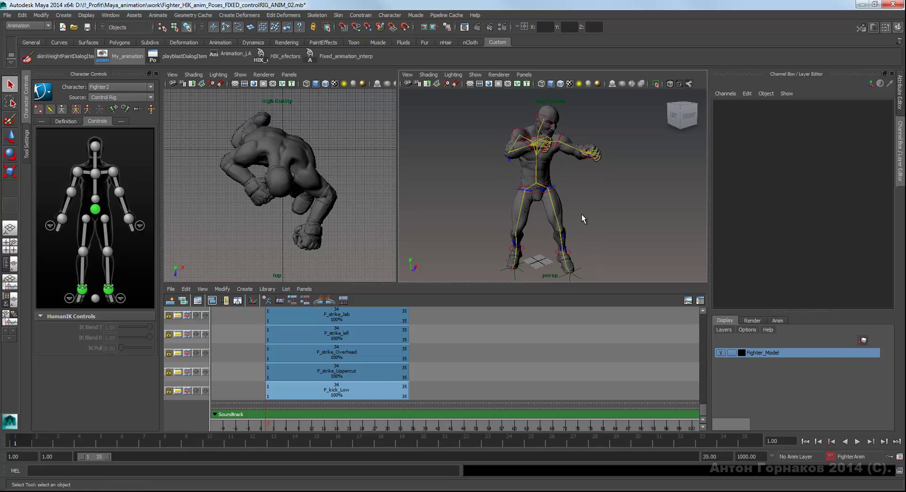
mouse_move(601, 211)
alt+middle_down()
mouse_move(532, 211)
mouse_move(540, 210)
alt+middle_up()
alt+drag(540, 210, 567, 220)
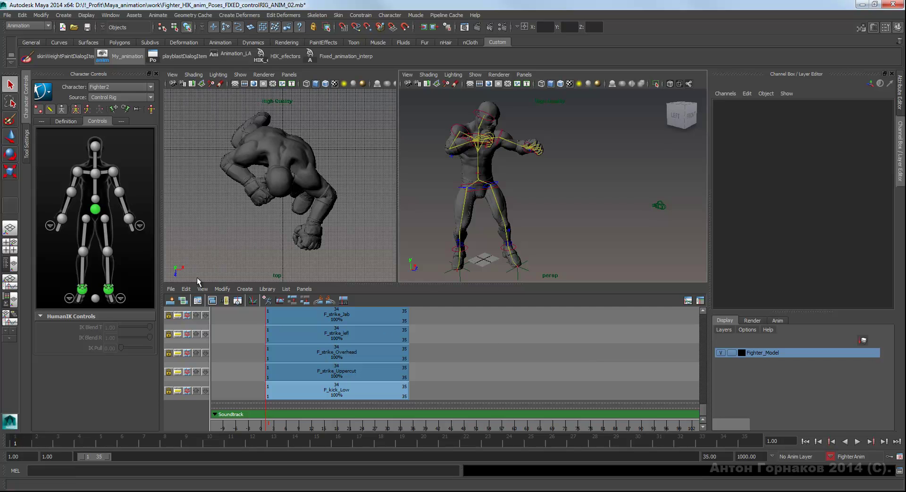
click(171, 289)
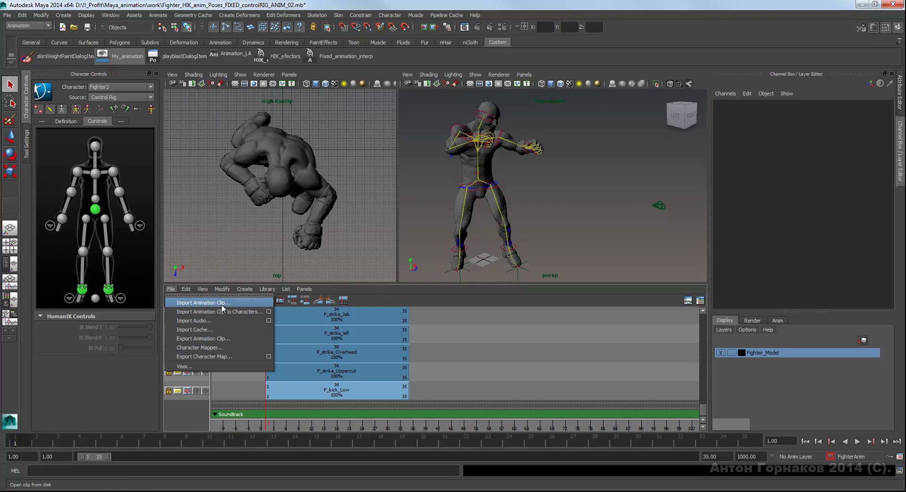
Check that F_kick_Low.ma appears in Import Animation Clip, then cancel without importing.
click(226, 304)
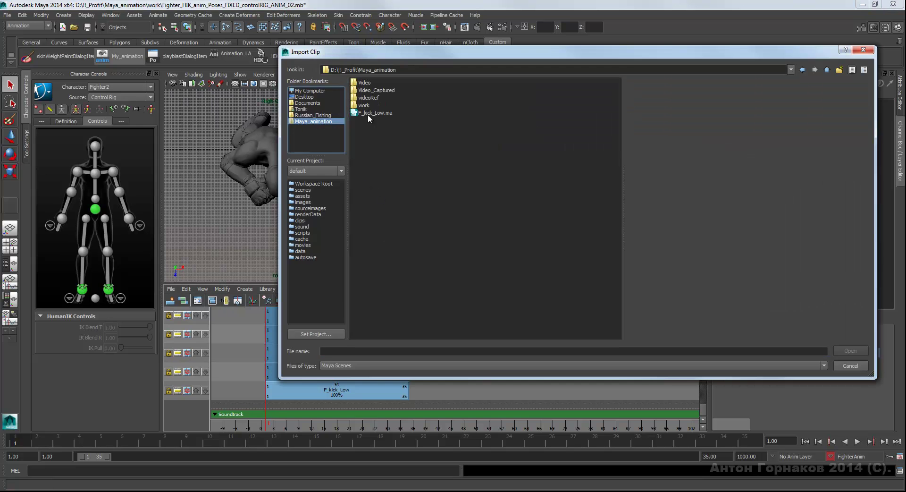
click(378, 113)
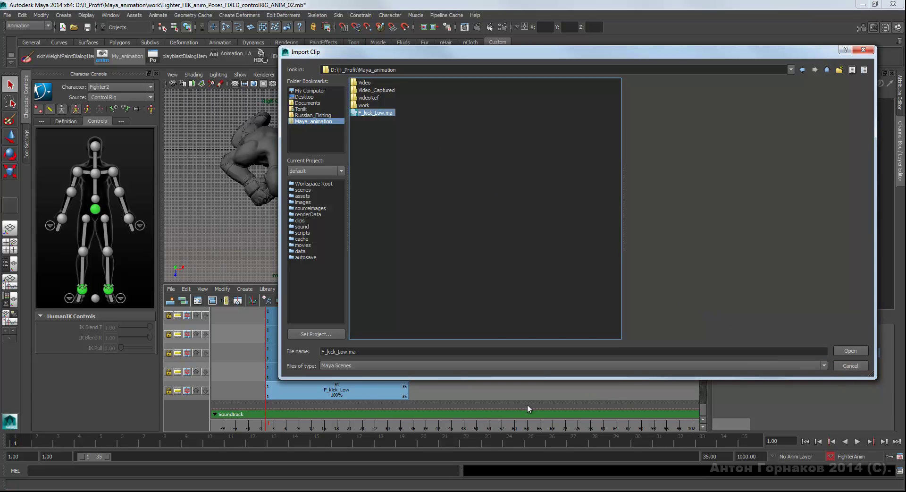
click(855, 366)
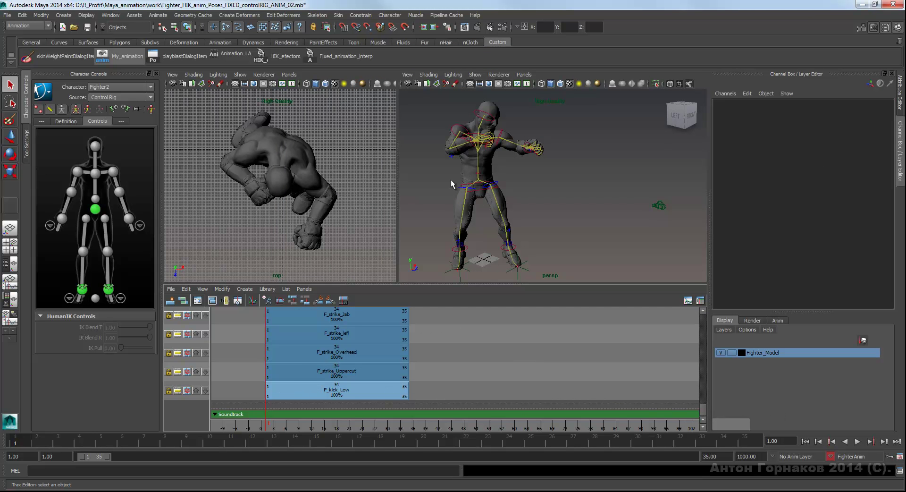
Dolly the camera closer to the fighter, orbit slightly, and make the Trax Editor active.
alt+right_drag(443, 168, 539, 211)
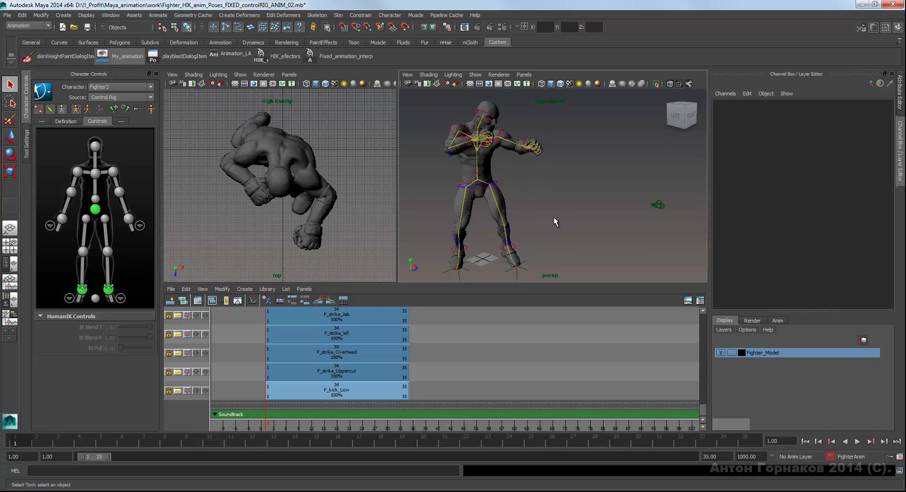
alt+drag(540, 215, 553, 231)
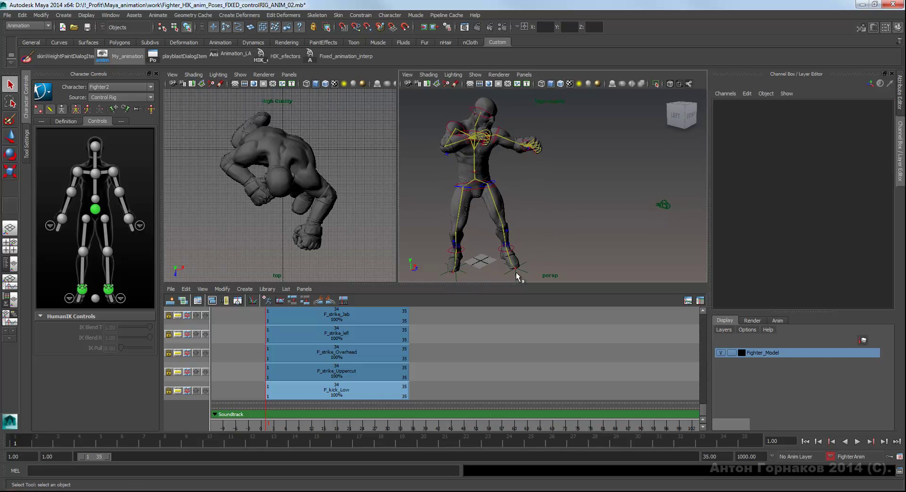
click(701, 409)
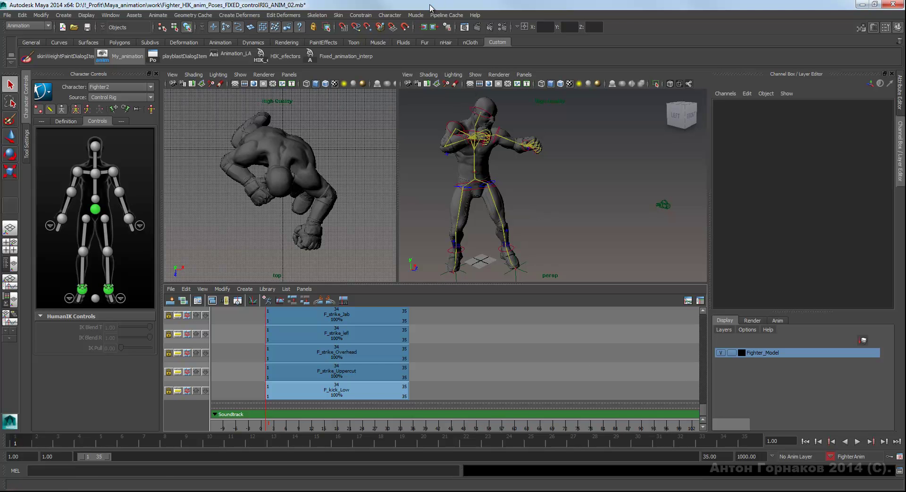
click(390, 15)
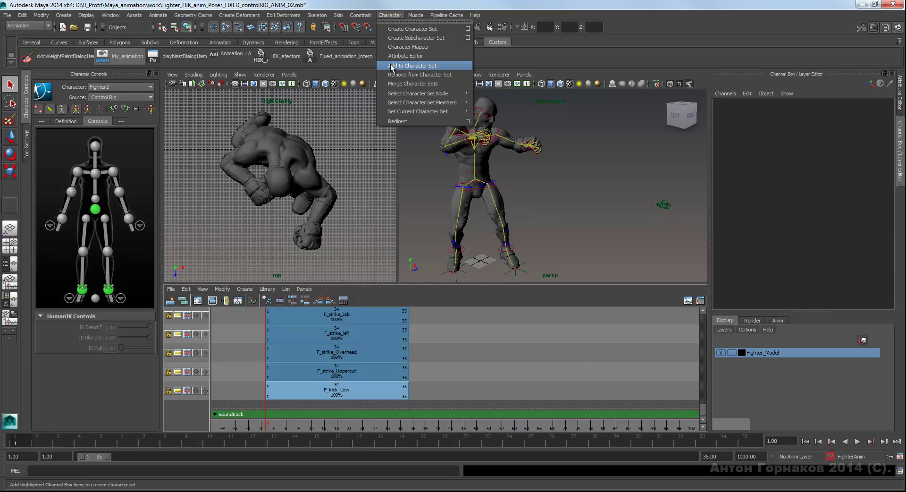
click(409, 47)
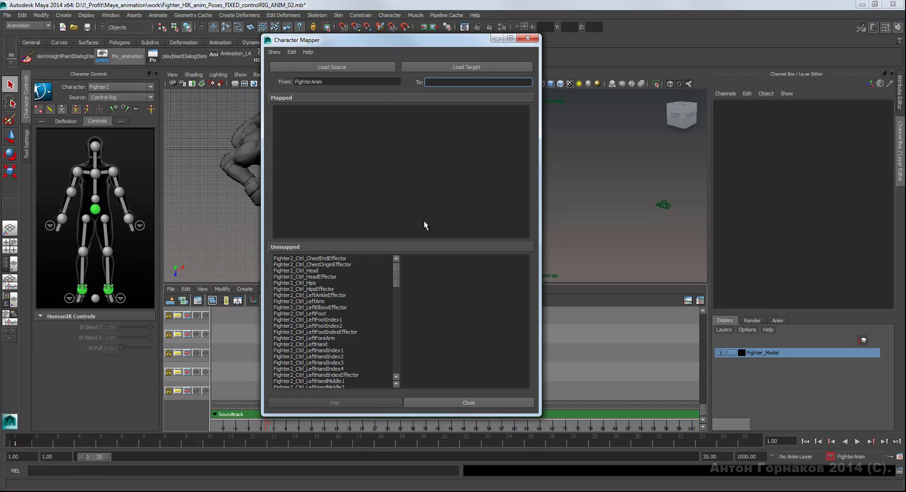
drag(397, 271, 400, 267)
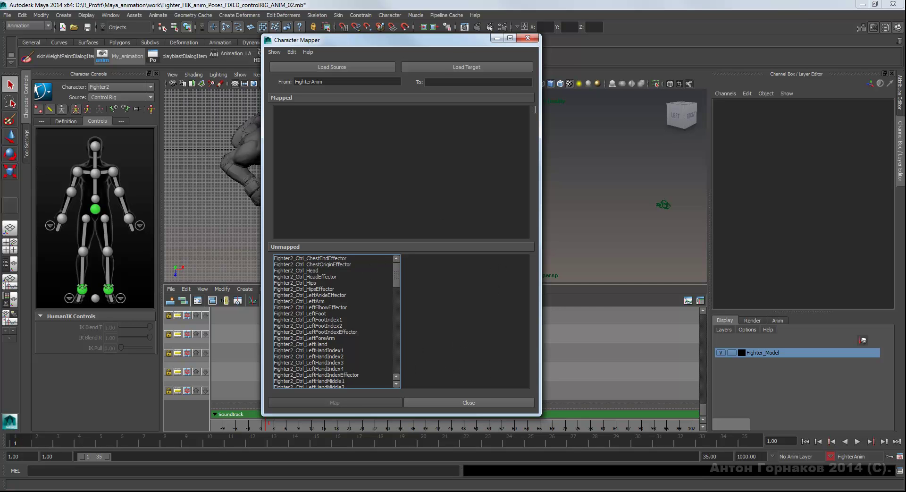
drag(478, 41, 631, 50)
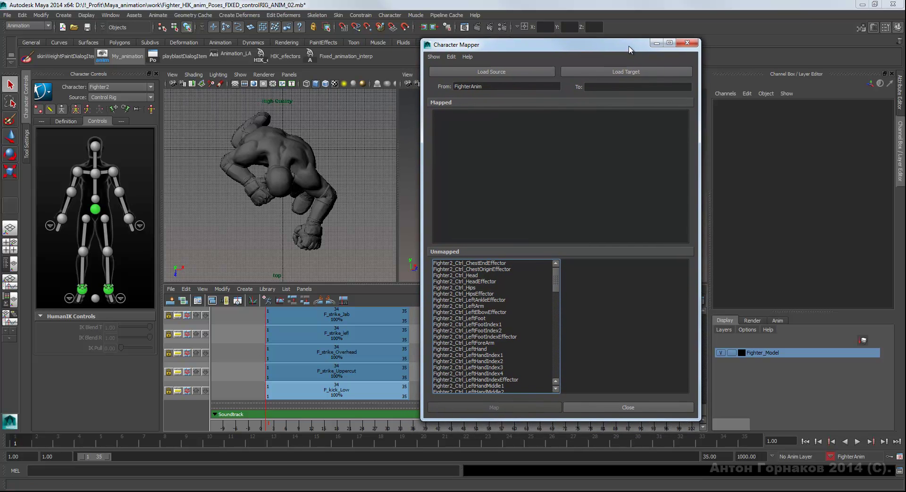
mouse_move(629, 49)
mouse_down()
mouse_move(623, 39)
mouse_move(633, 36)
mouse_up()
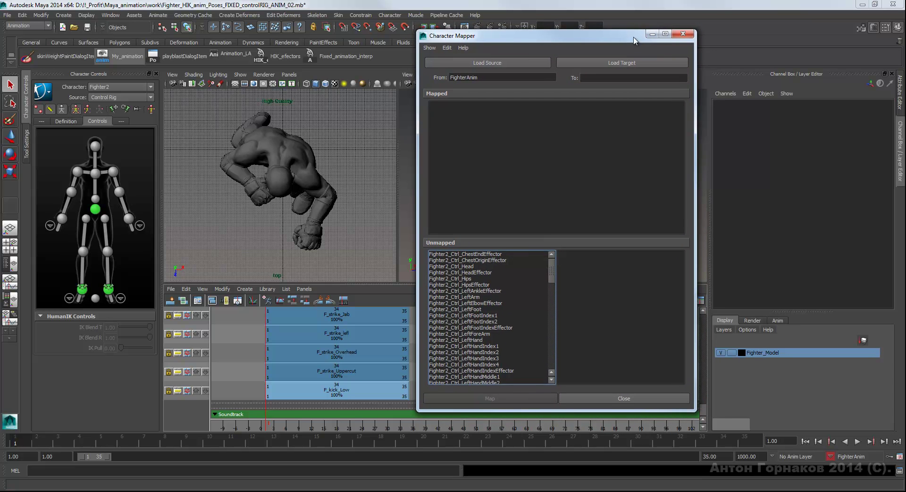
click(682, 35)
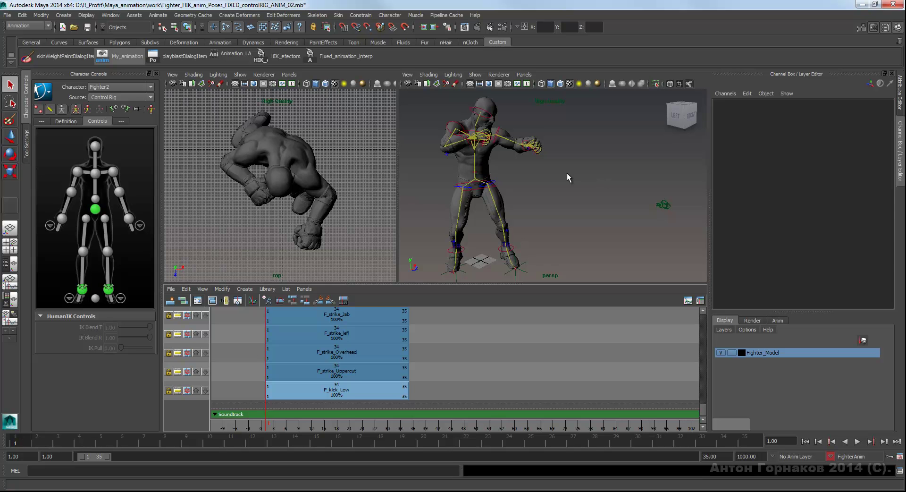
mouse_move(611, 209)
alt+mouse_down()
mouse_move(603, 225)
mouse_move(523, 225)
alt+mouse_up()
mouse_move(621, 241)
alt+mouse_down()
mouse_move(626, 253)
mouse_move(623, 233)
alt+mouse_up()
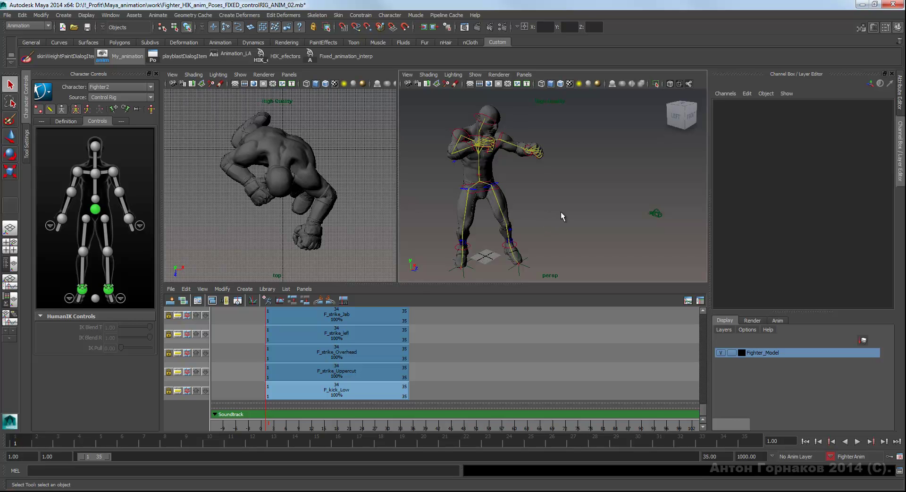
alt+drag(561, 211, 570, 216)
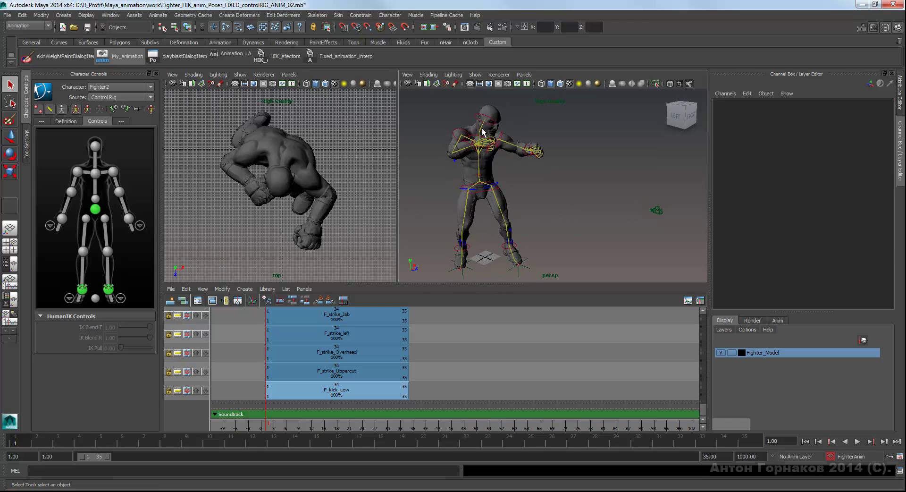
alt+drag(579, 227, 565, 229)
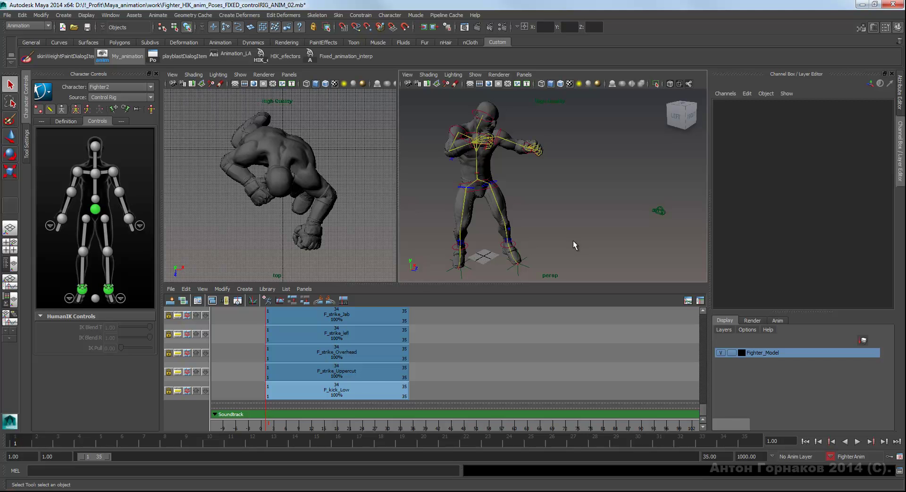
alt+drag(590, 222, 596, 220)
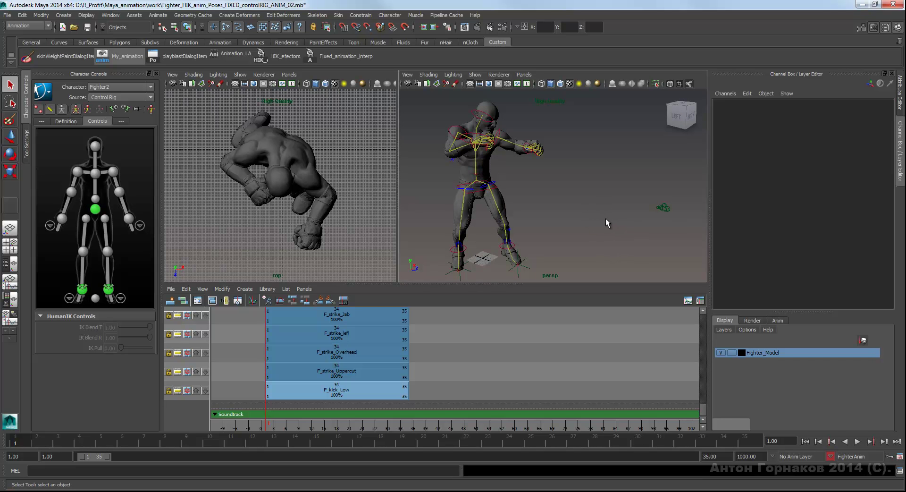
alt+drag(605, 218, 596, 219)
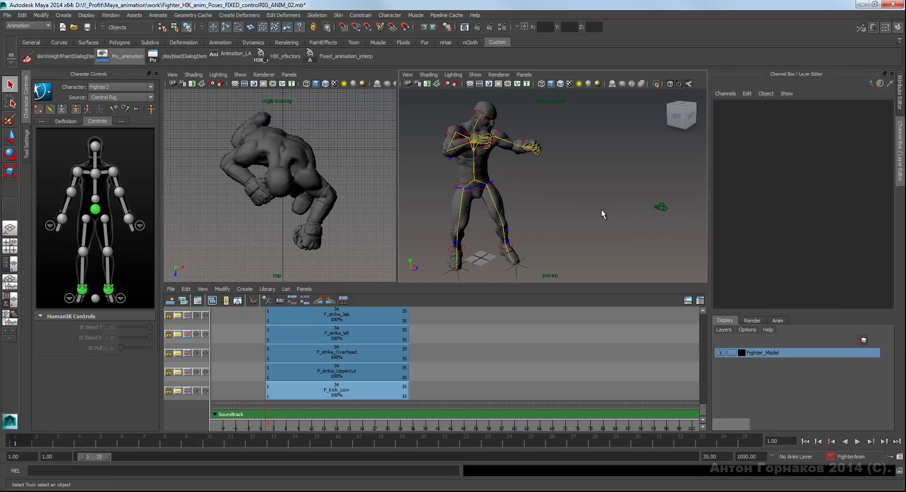